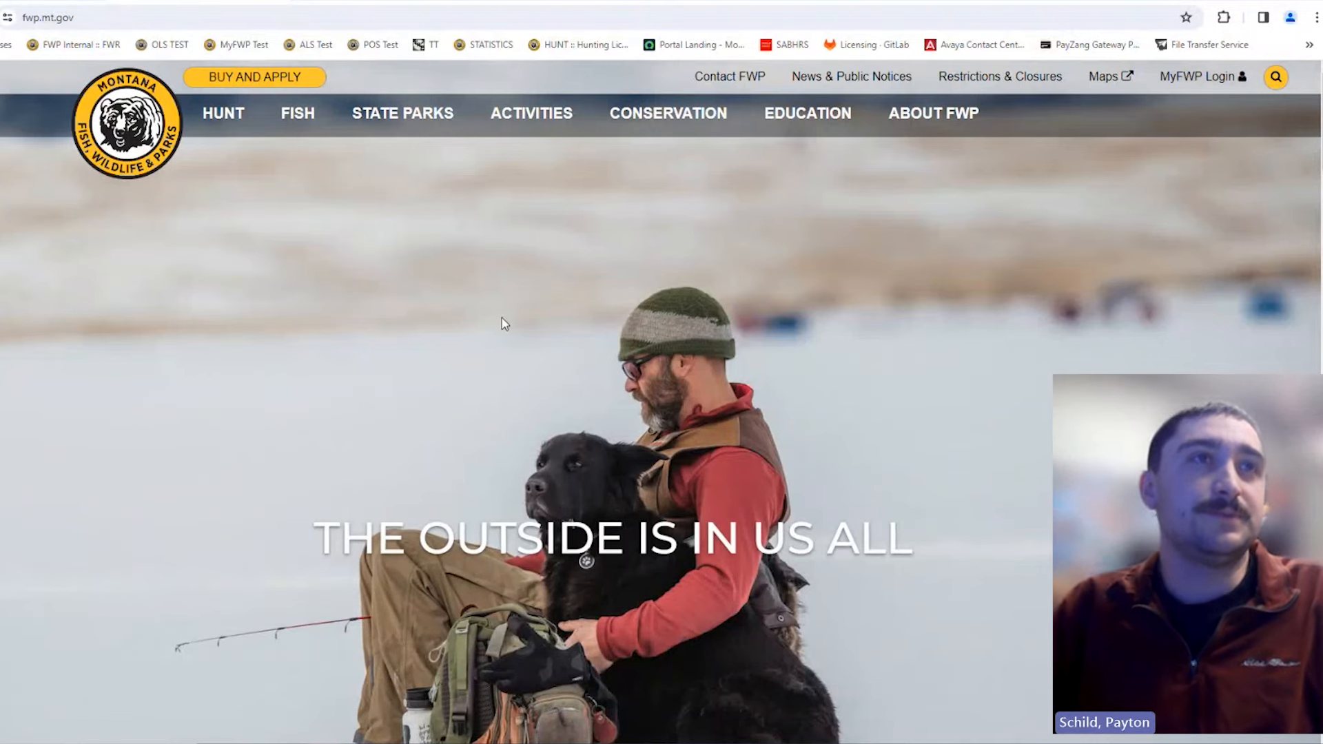
# Step: Glance at the Hunt Planner Map, then return to the FWP homepage
pyautogui.scroll(-2, 491, 298)
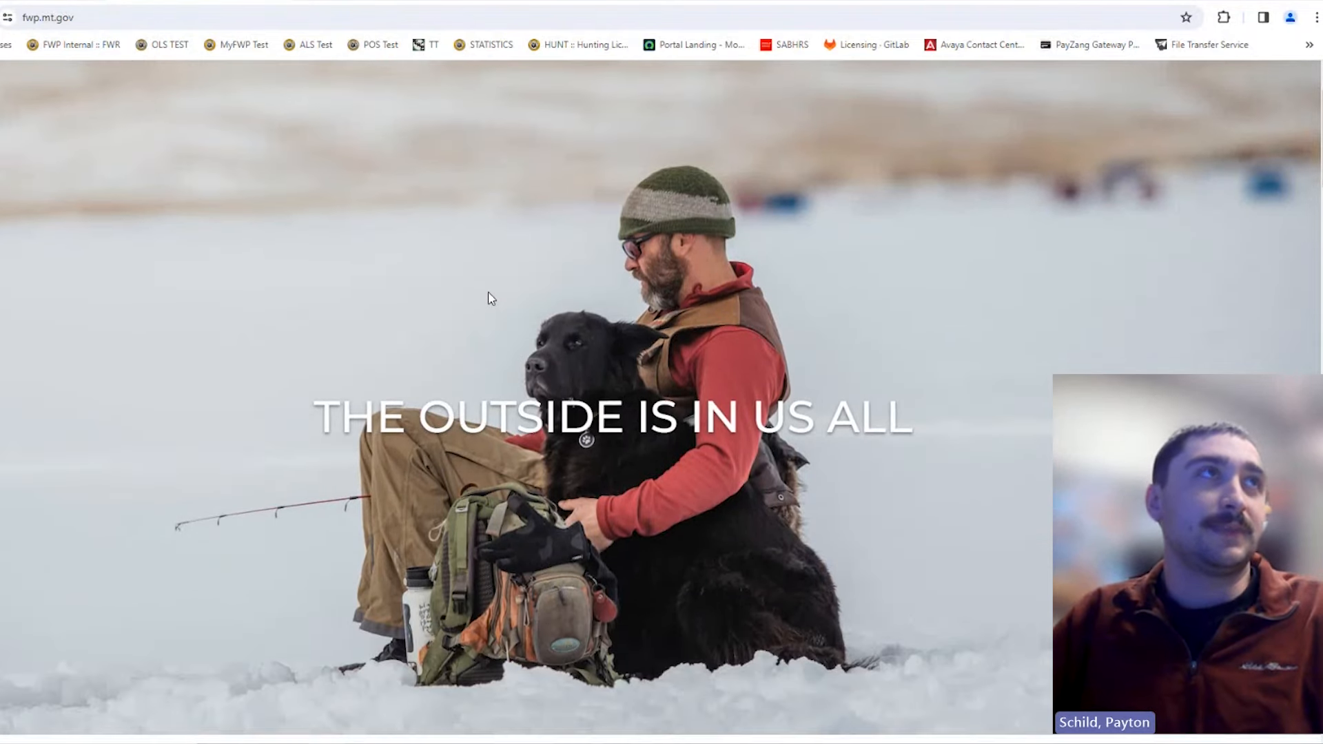
pyautogui.scroll(2, 490, 297)
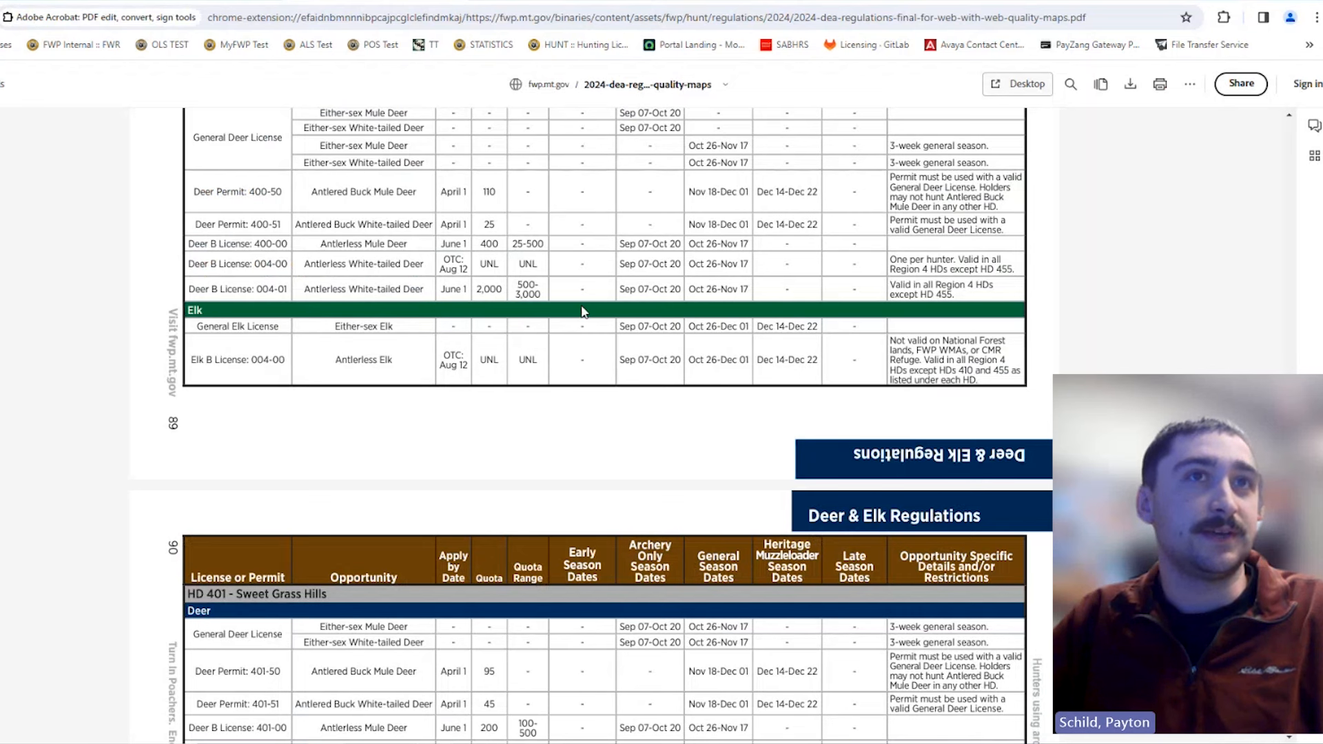
pyautogui.scroll(-3, 583, 312)
pyautogui.scroll(6, 485, 138)
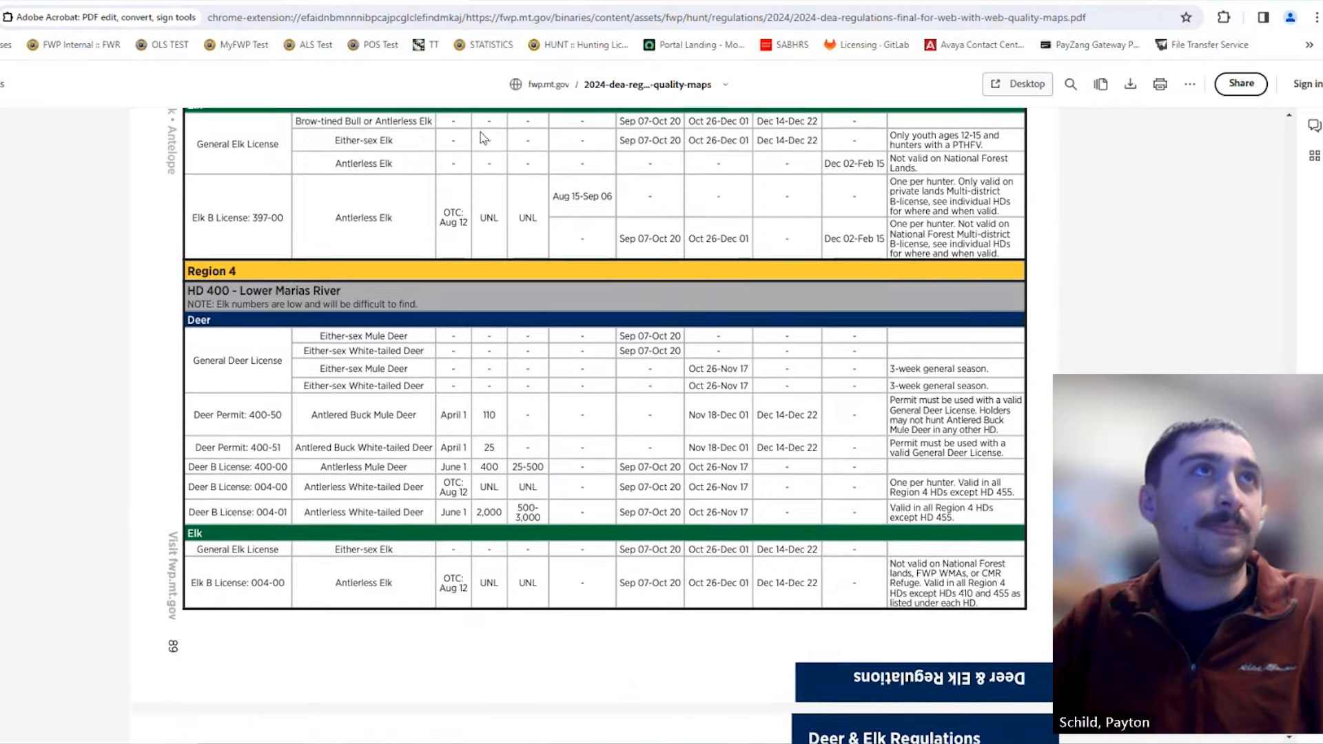
pyautogui.click(491, 1)
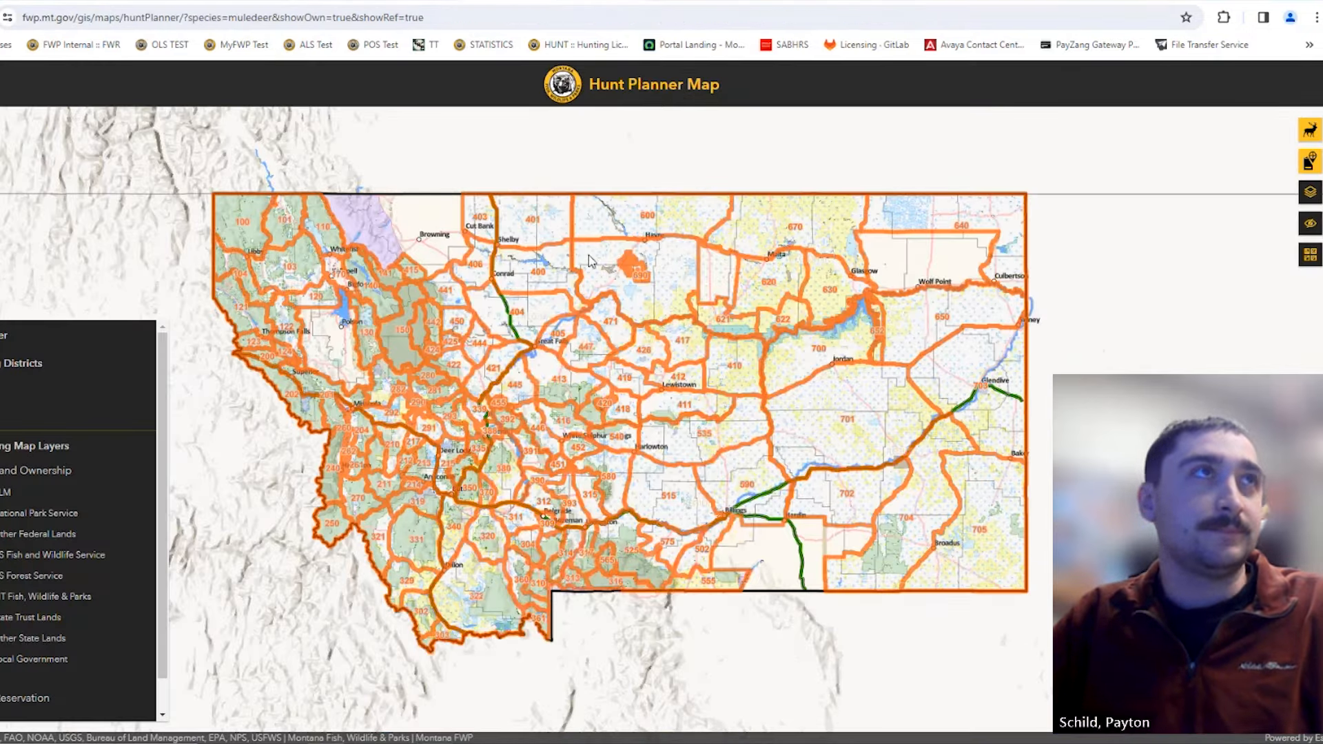
pyautogui.click(209, 2)
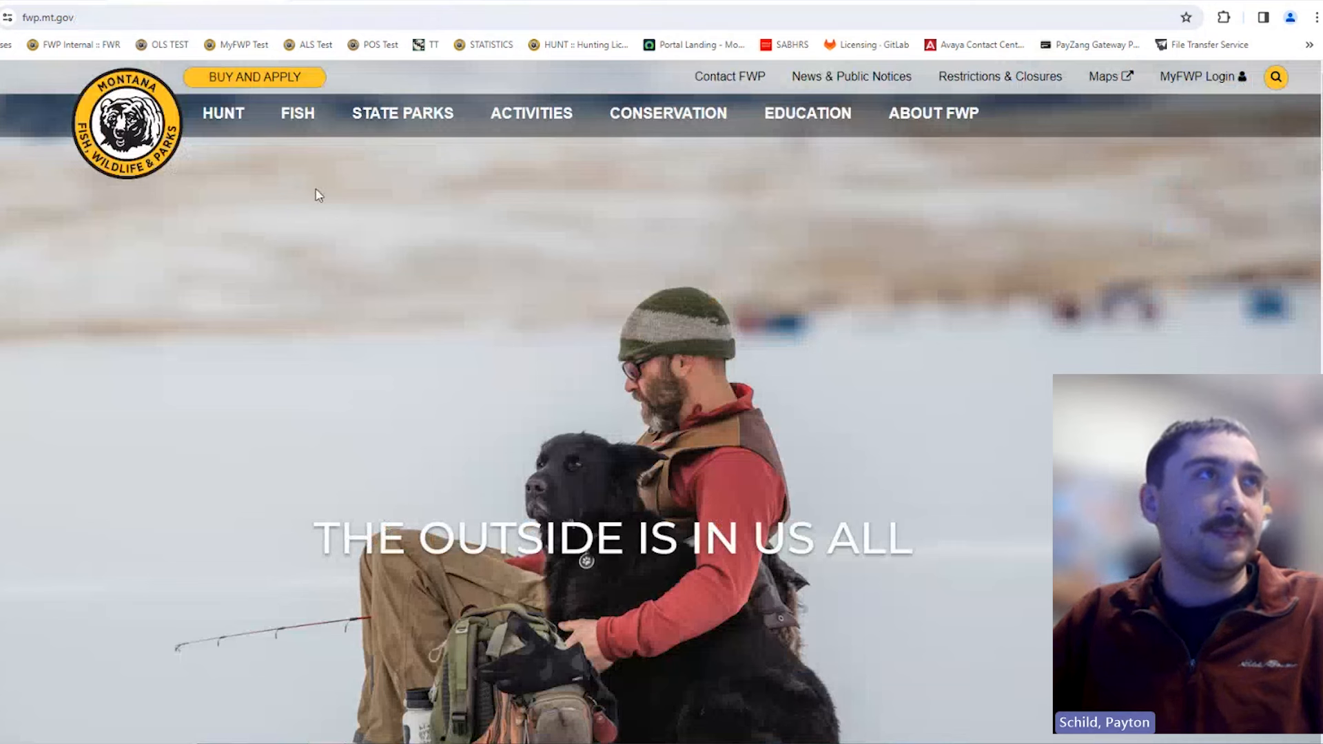
# Step: Go to Hunt > Regulations and scroll through the black bear, moose, deer and other booklets
pyautogui.click(223, 123)
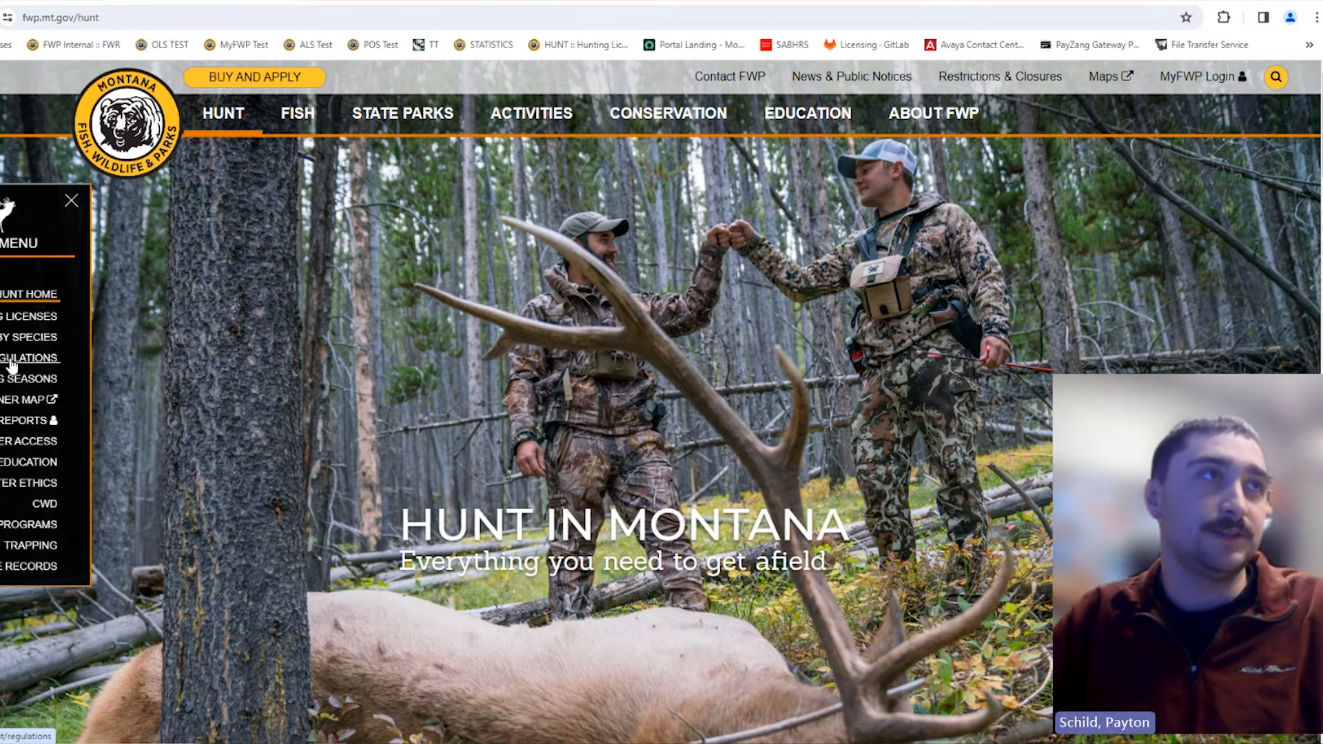
pyautogui.click(11, 365)
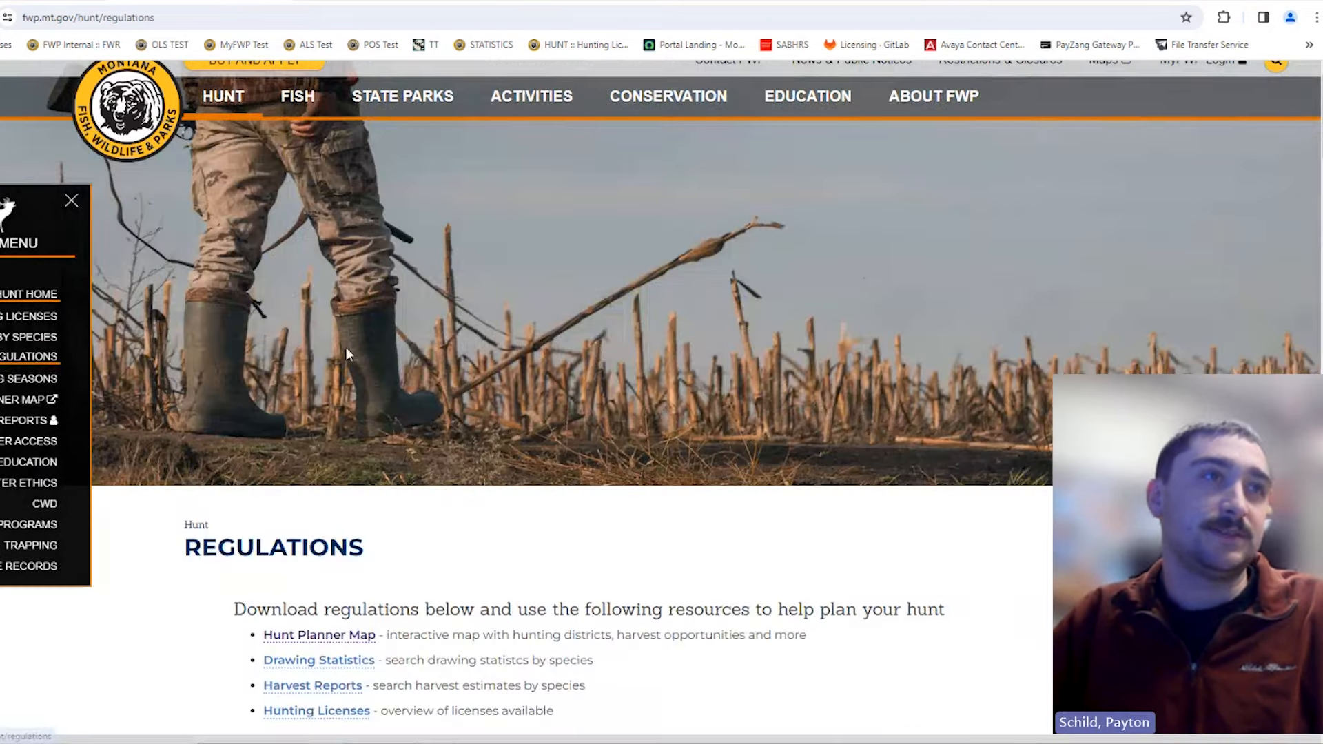
pyautogui.scroll(-5, 367, 332)
pyautogui.scroll(-4, 590, 263)
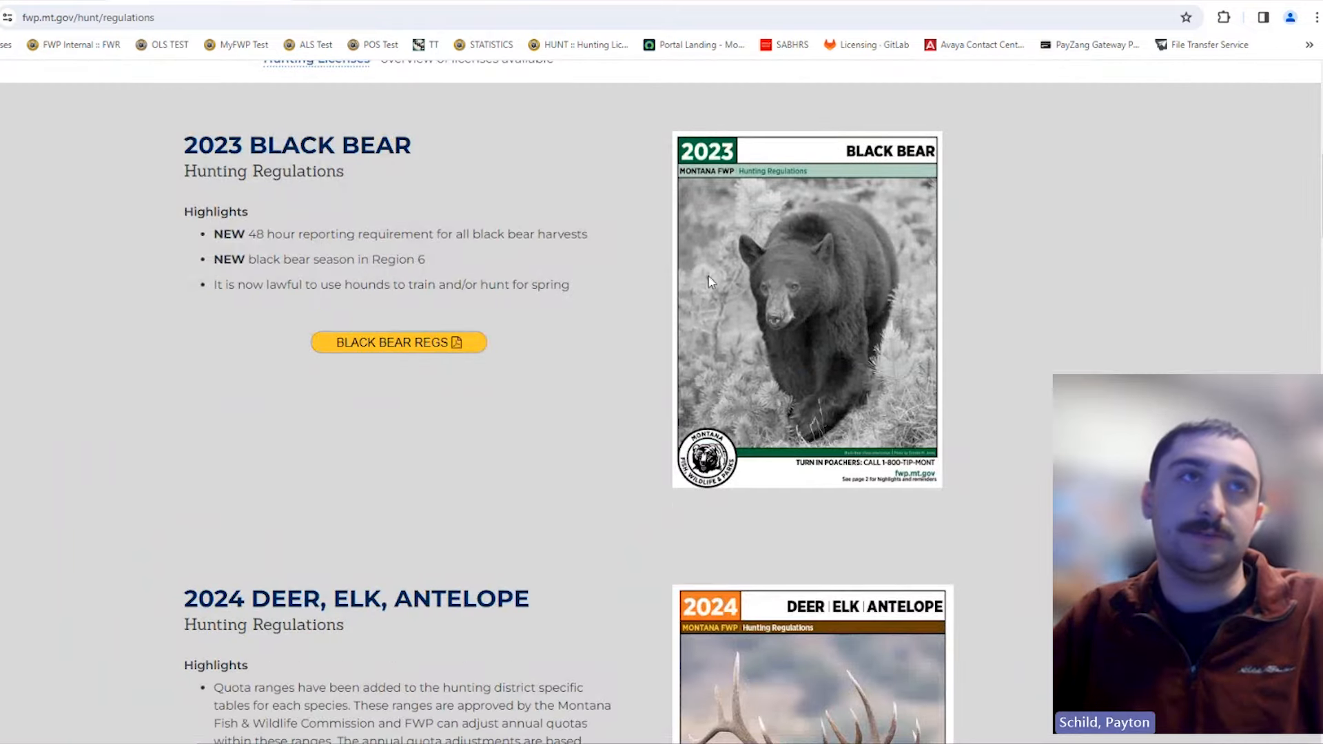
pyautogui.scroll(-1, 661, 279)
pyautogui.scroll(-4, 661, 280)
pyautogui.scroll(-6, 650, 284)
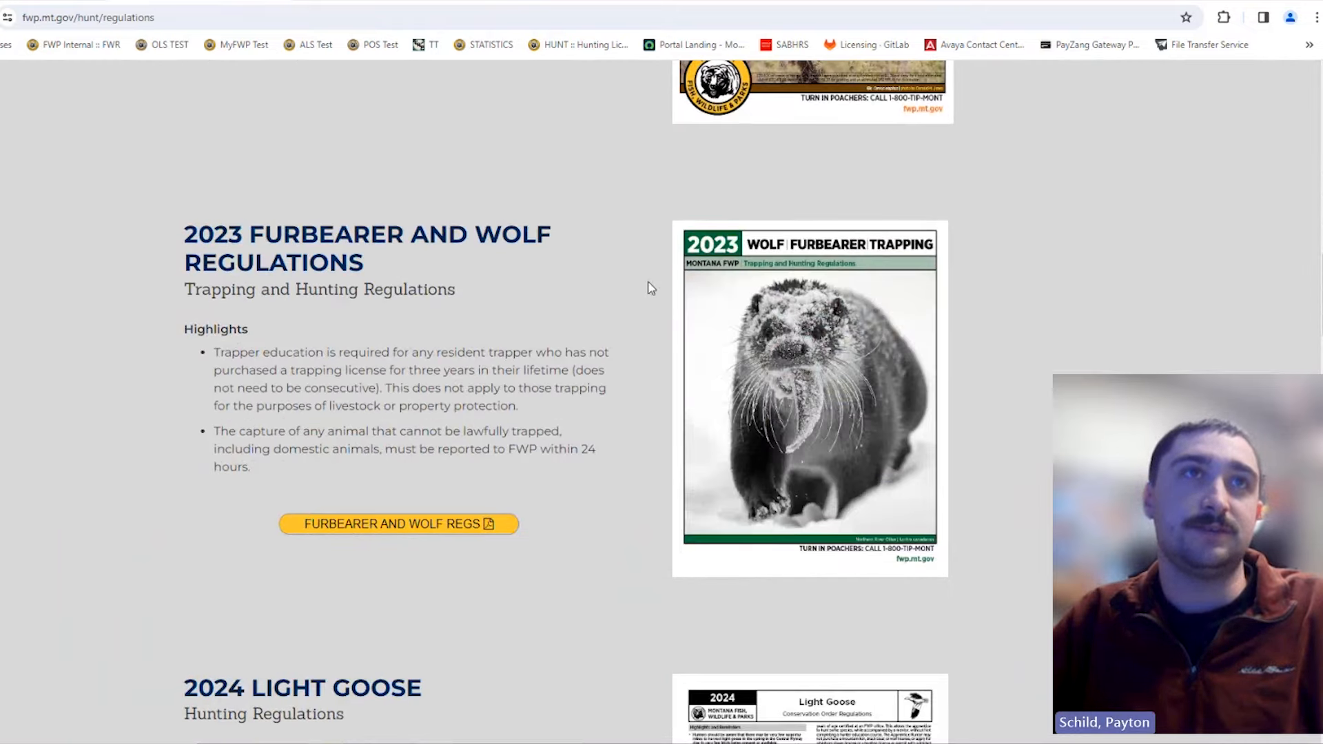
pyautogui.scroll(-6, 651, 288)
pyautogui.scroll(-6, 652, 288)
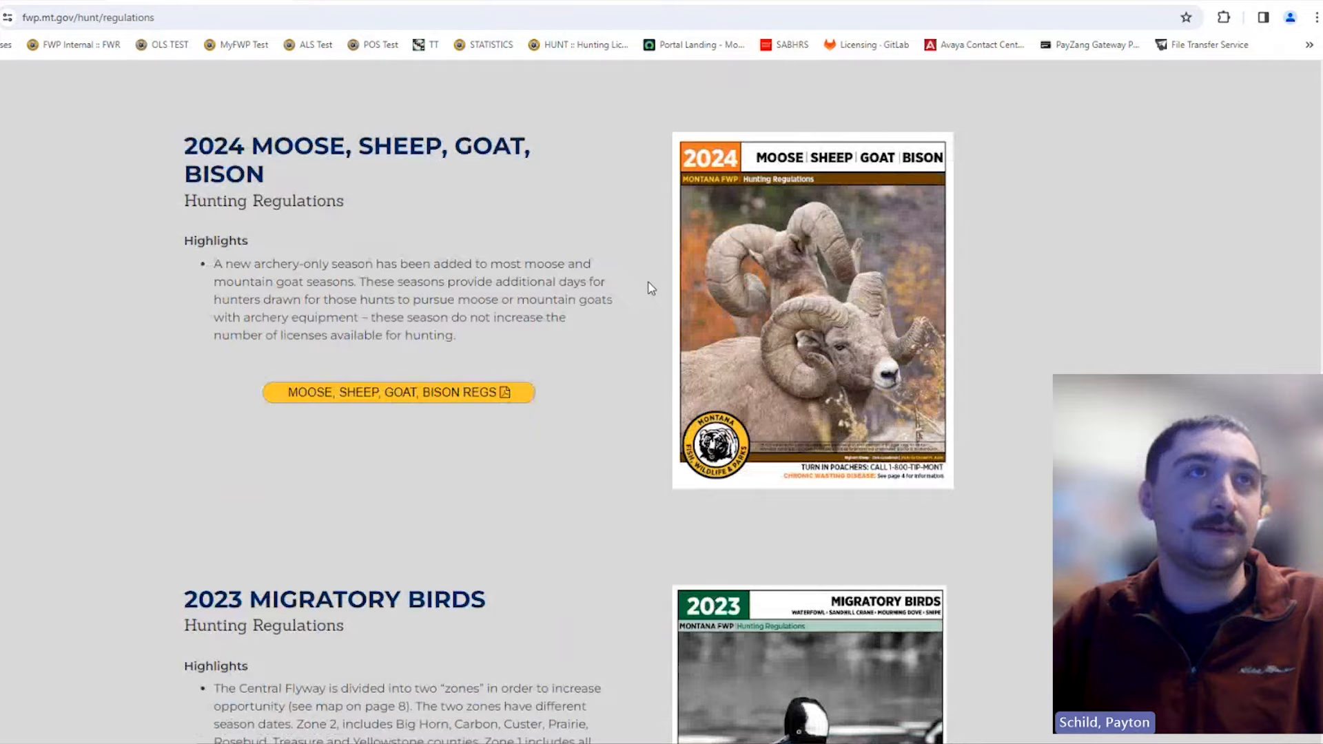
pyautogui.scroll(20, 651, 289)
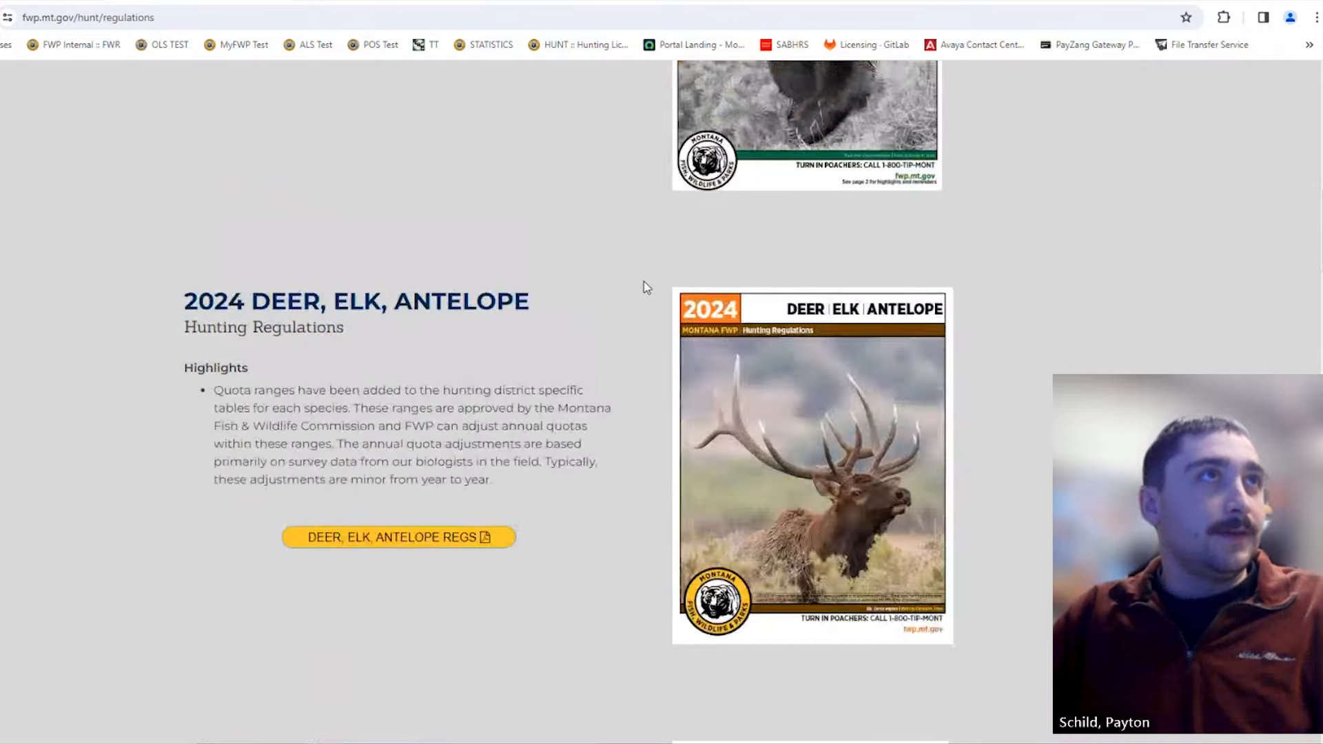
pyautogui.scroll(5, 647, 288)
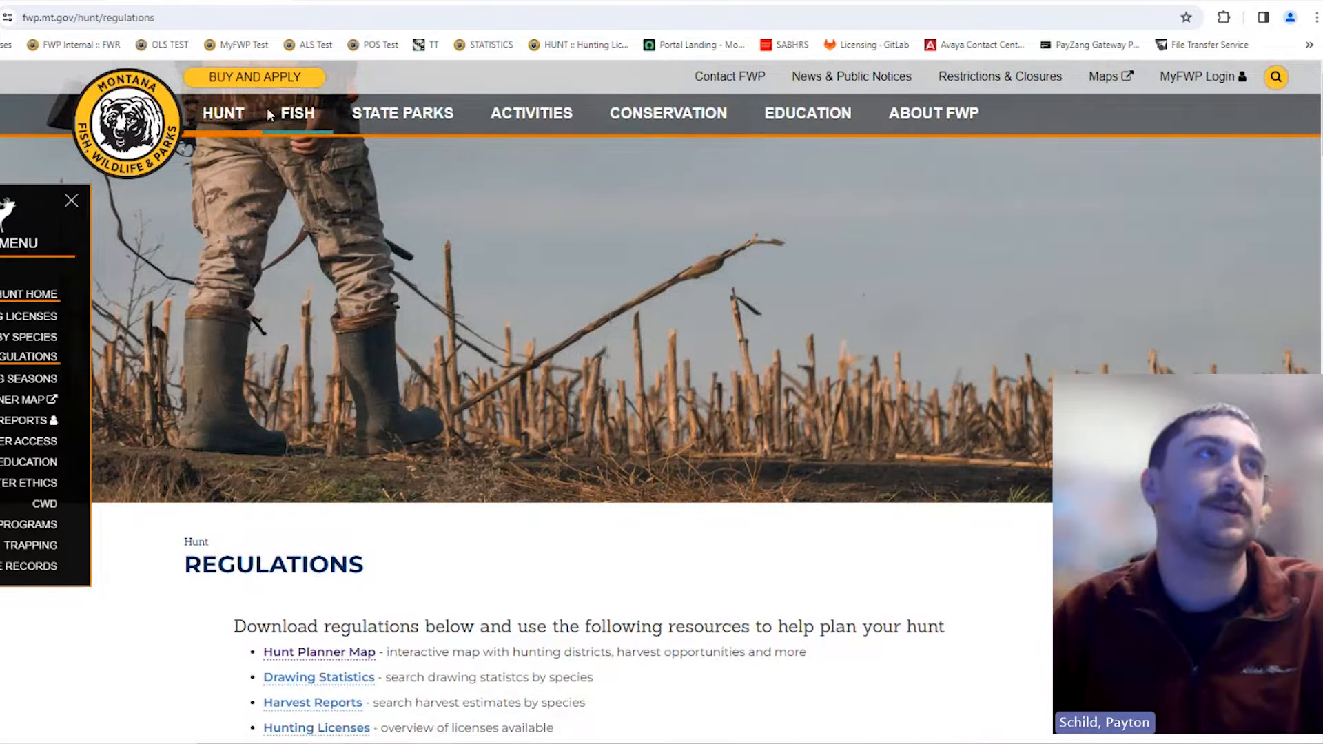
# Step: From the Buy and Apply page, launch Online Licensing under Buy Online
pyautogui.click(240, 79)
pyautogui.scroll(-2, 449, 261)
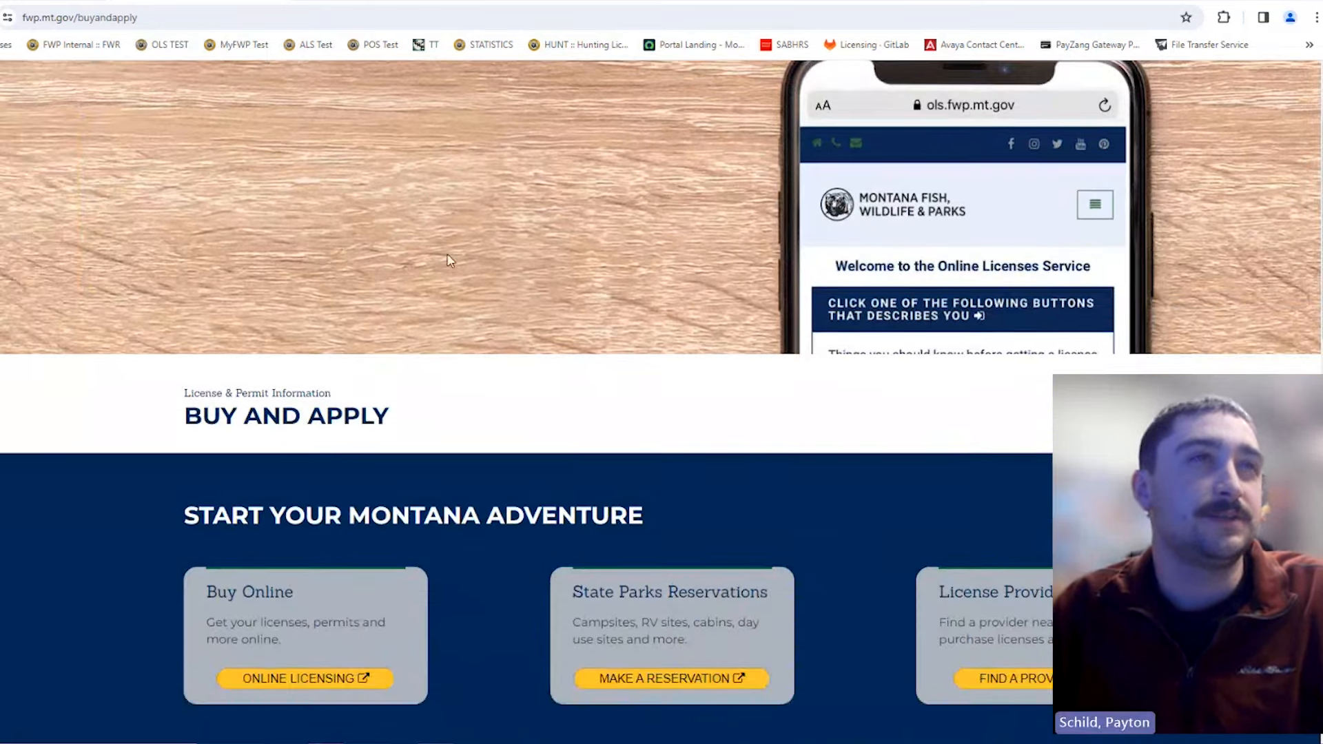
pyautogui.scroll(-4, 448, 261)
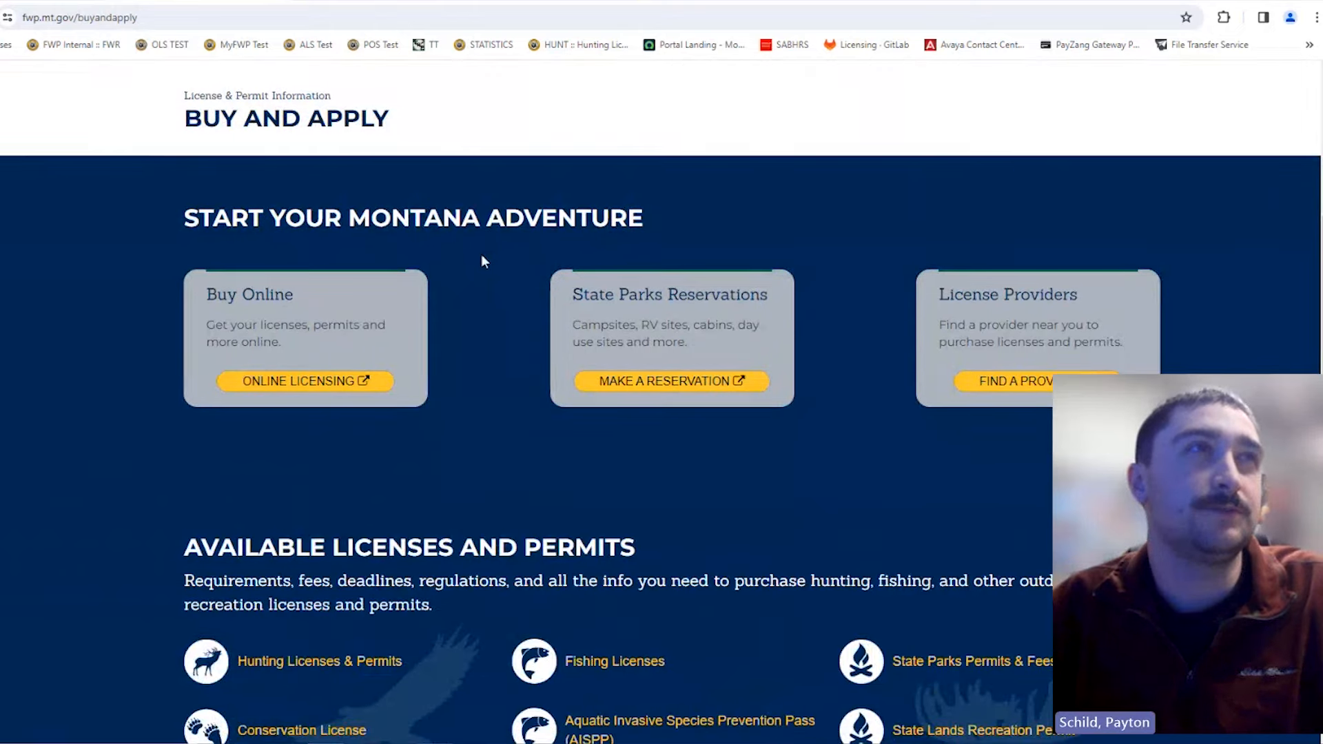
pyautogui.click(318, 388)
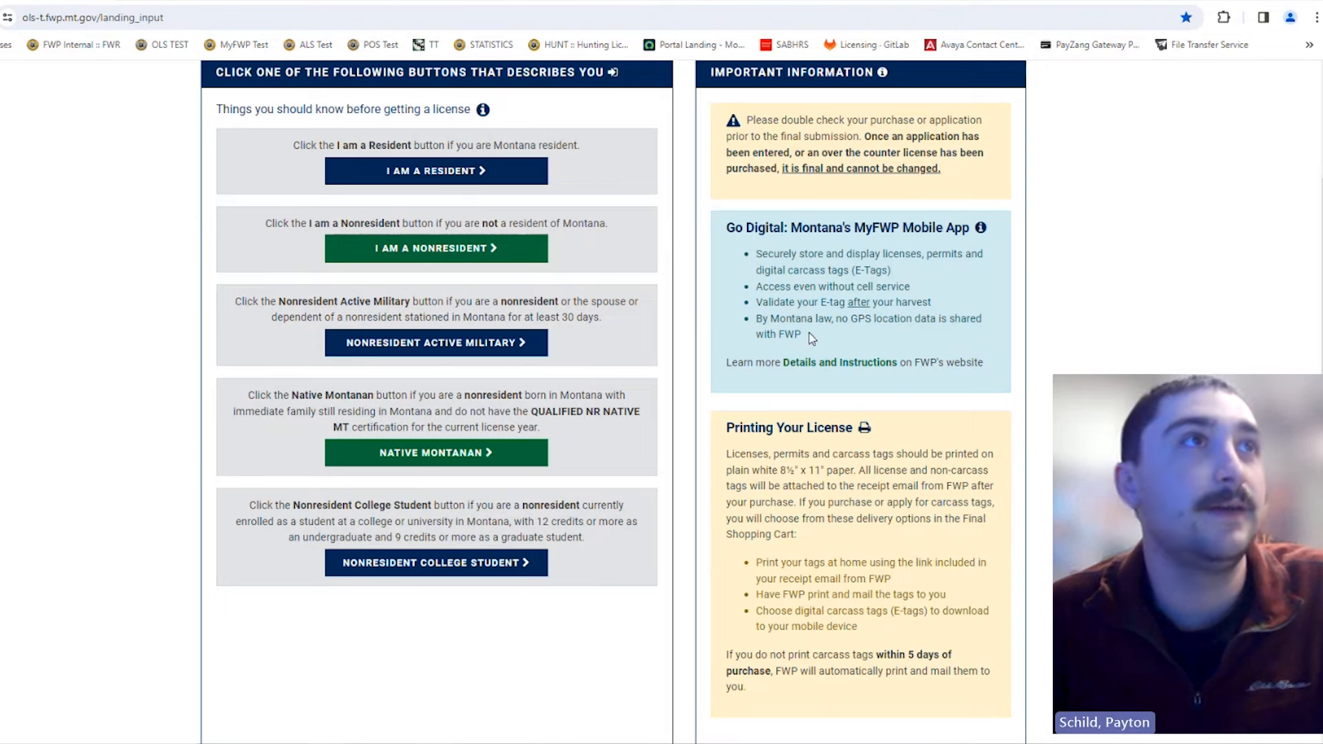
pyautogui.scroll(-2, 475, 351)
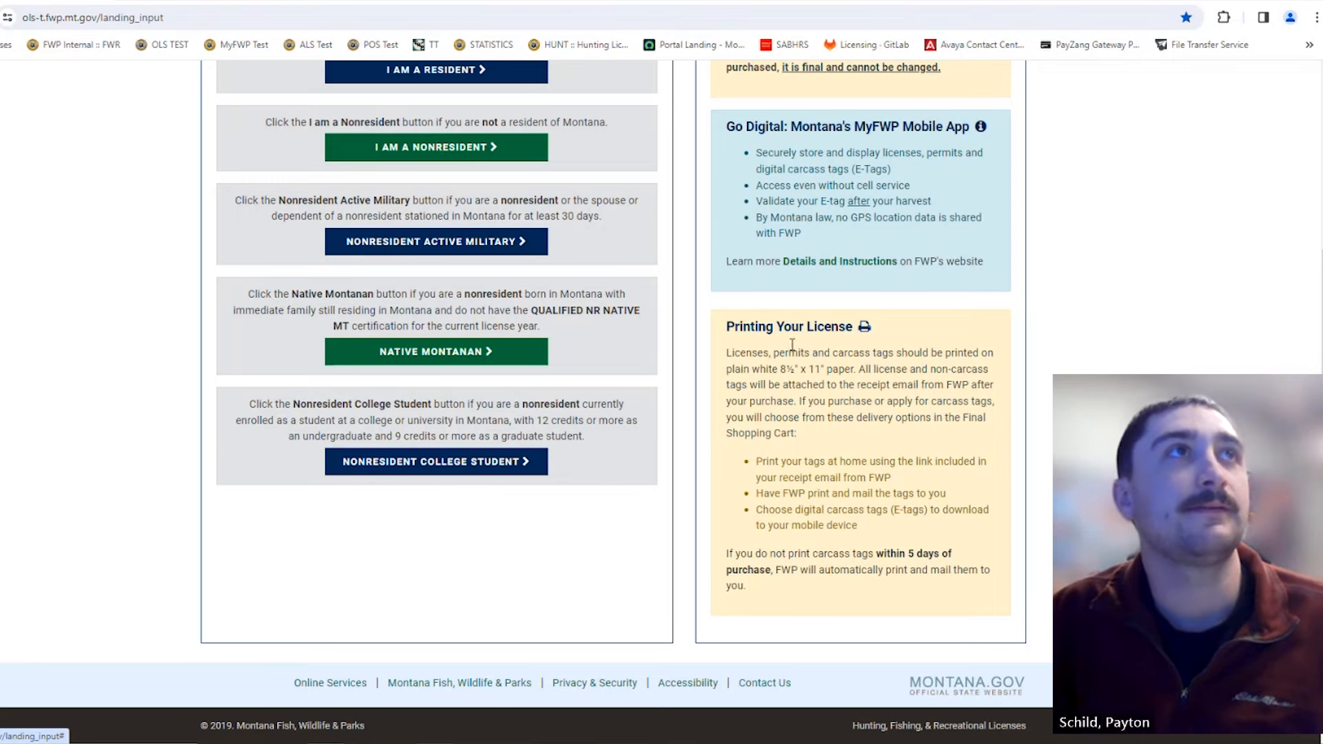
# Step: Choose 'I Am a Nonresident' on the licensing welcome page
pyautogui.scroll(1, 793, 359)
pyautogui.scroll(2, 793, 359)
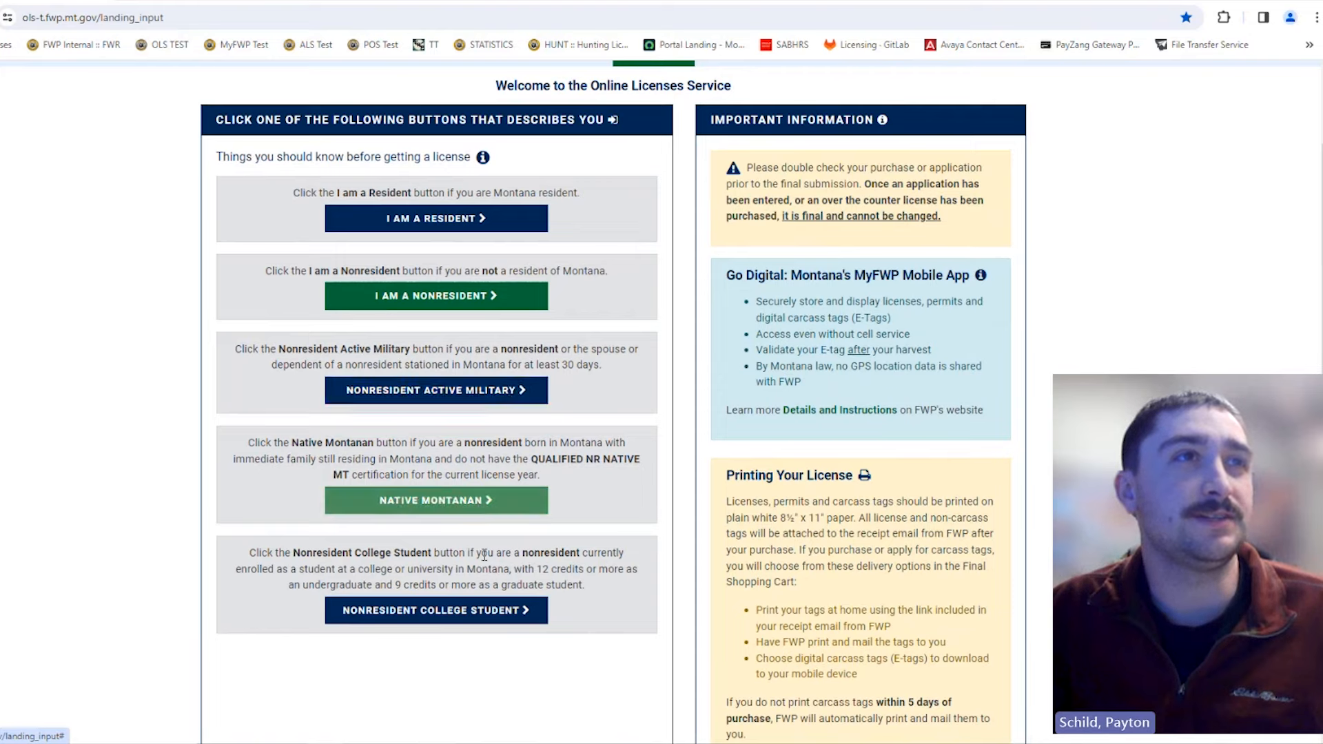
pyautogui.click(431, 304)
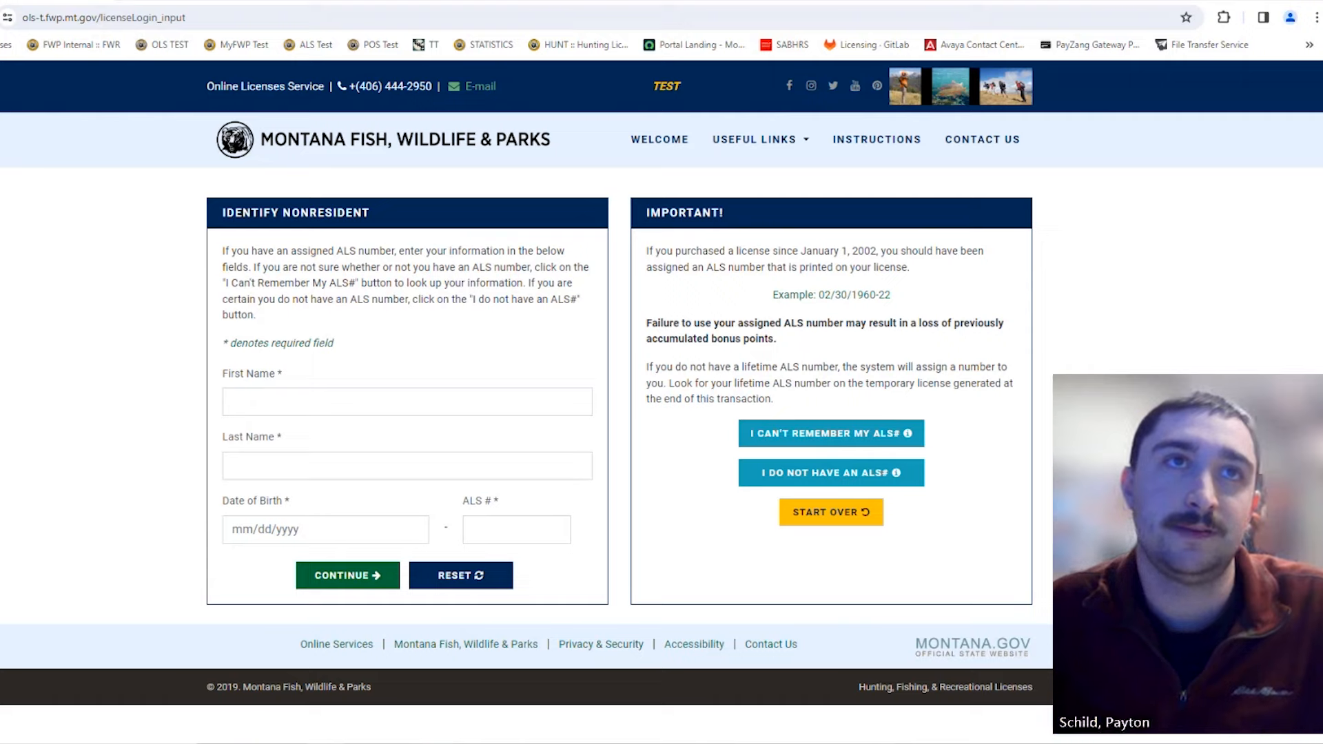
# Step: Start registering without an ALS number and fill first and last name from saved entries
pyautogui.click(831, 482)
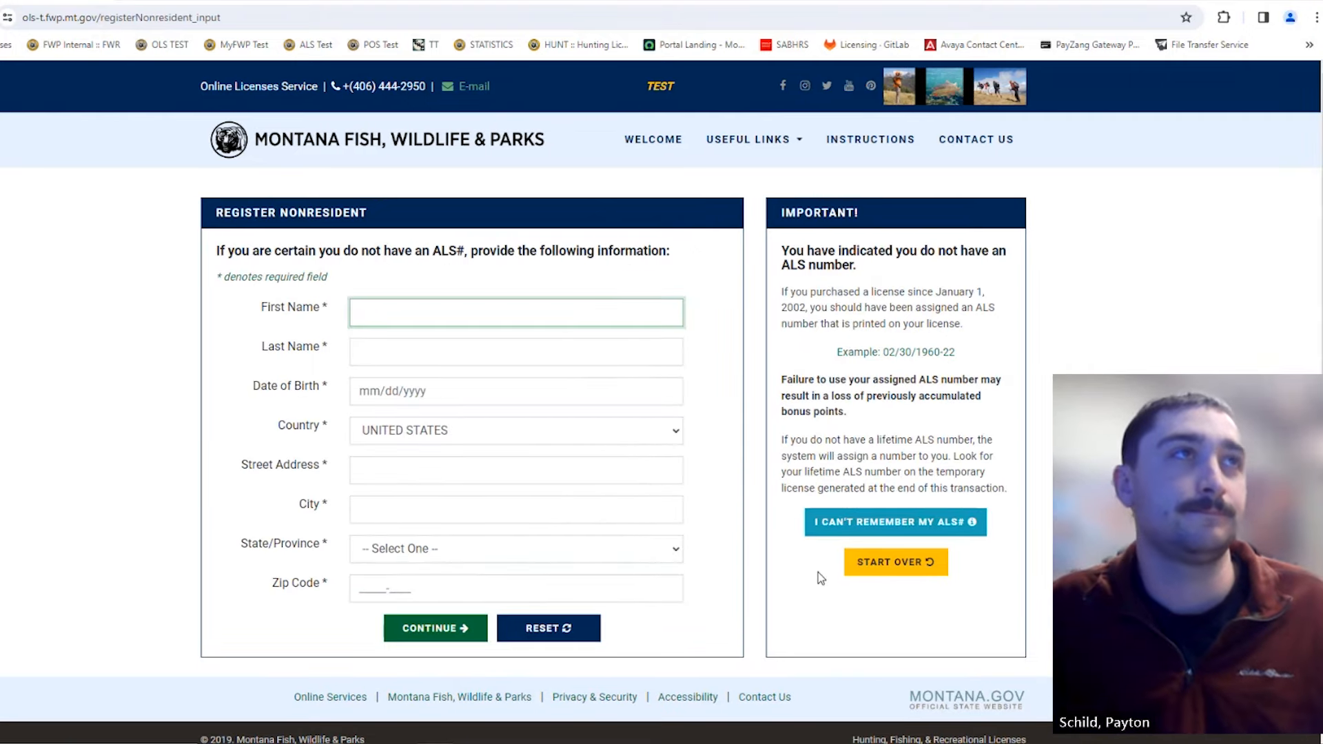
pyautogui.click(534, 315)
pyautogui.click(719, 358)
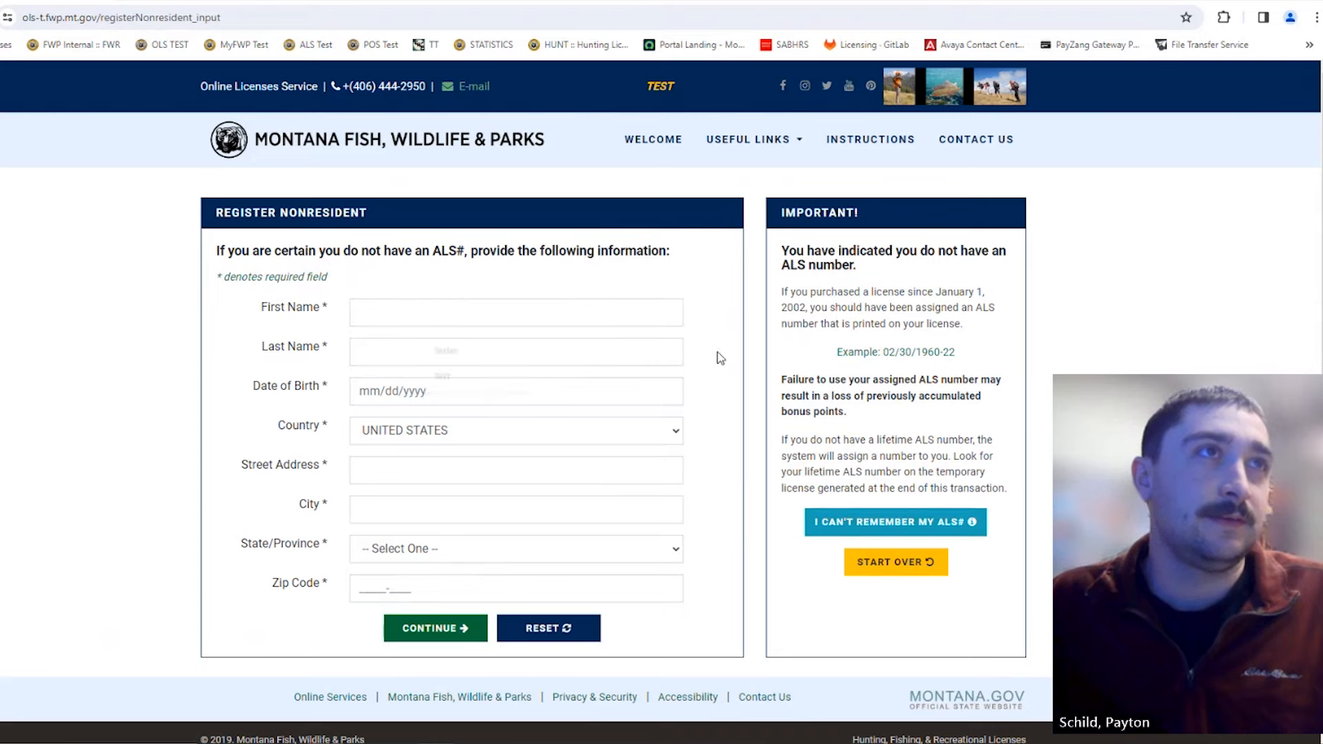
pyautogui.click(536, 319)
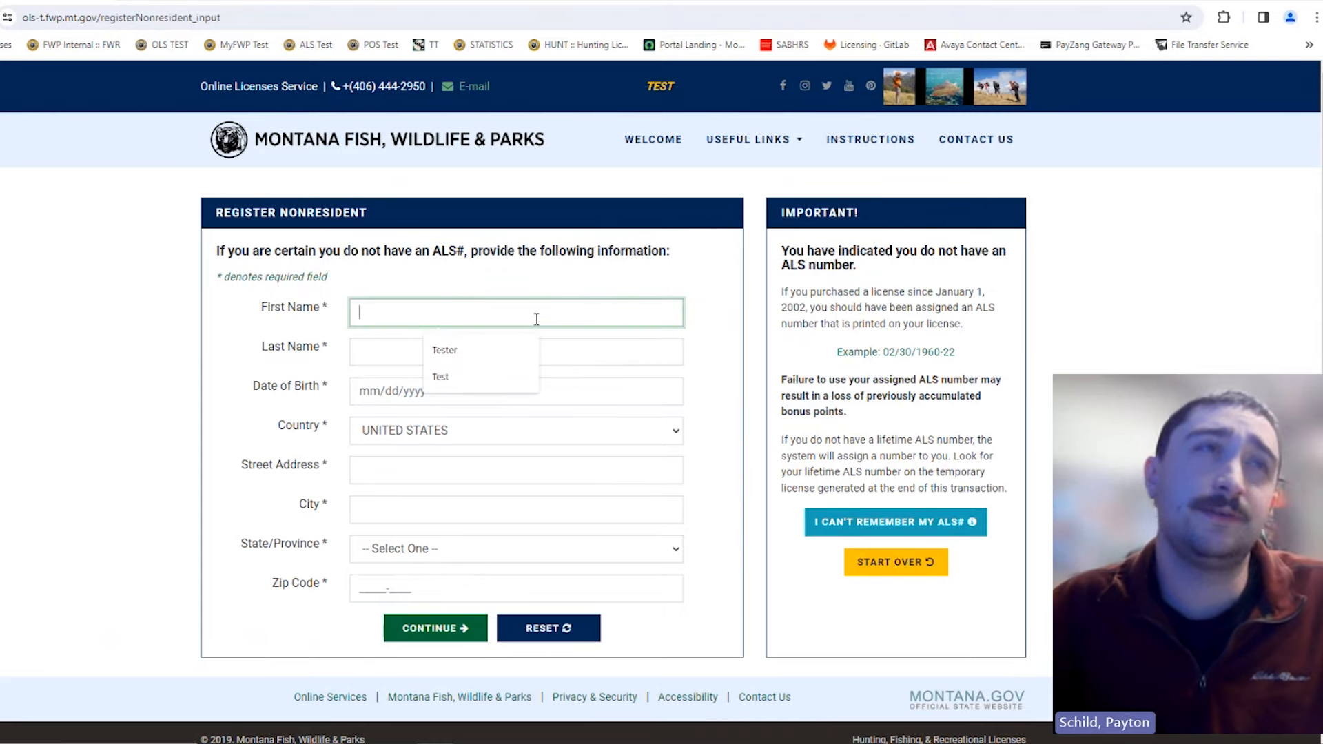
pyautogui.click(506, 376)
pyautogui.click(519, 351)
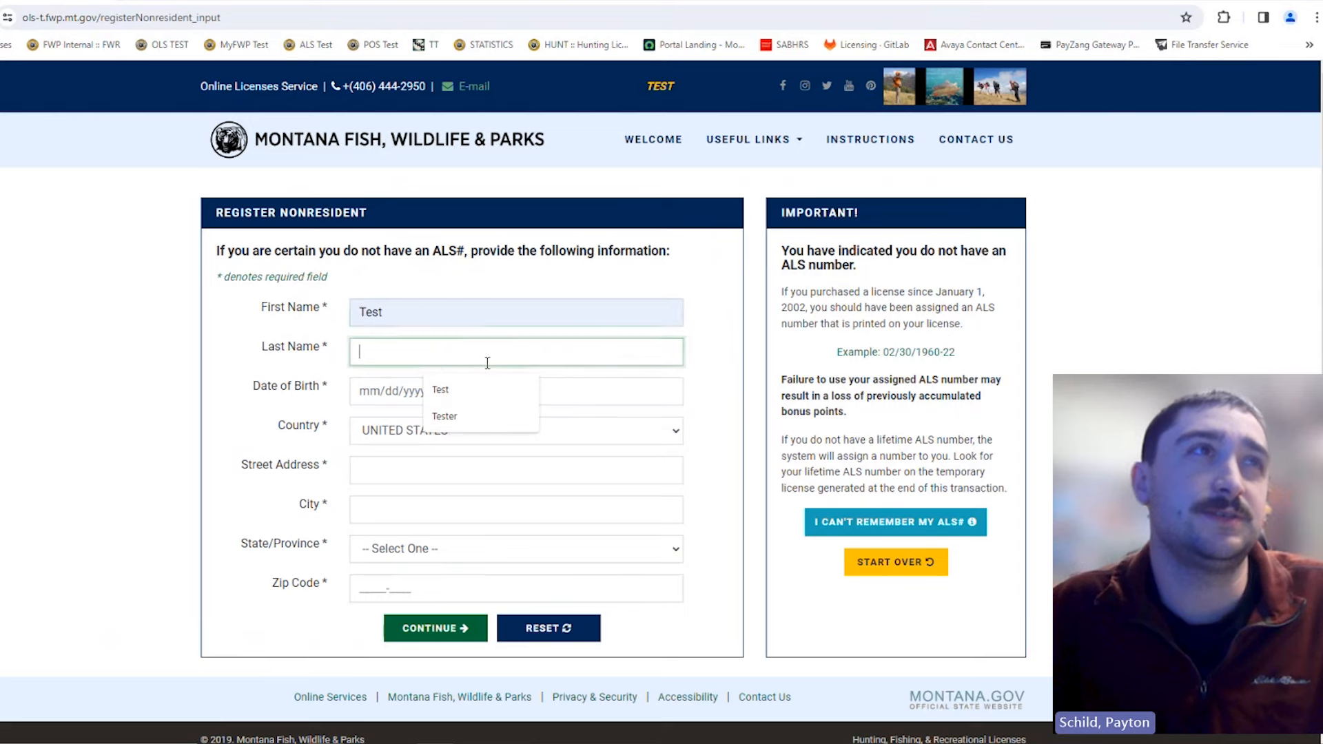
pyautogui.click(494, 418)
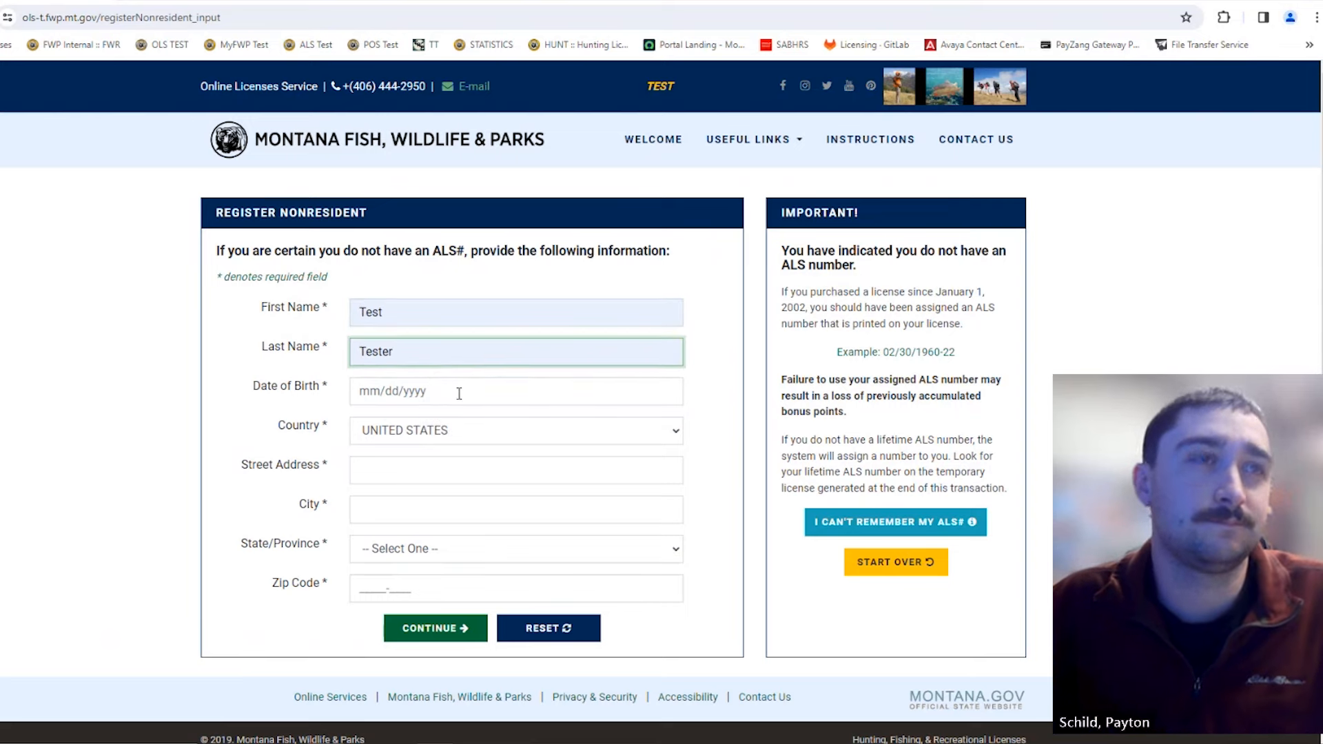
# Step: Enter date of birth 01/01/2001 and fill street address and city from suggestions
pyautogui.click(460, 394)
pyautogui.write('01/01')
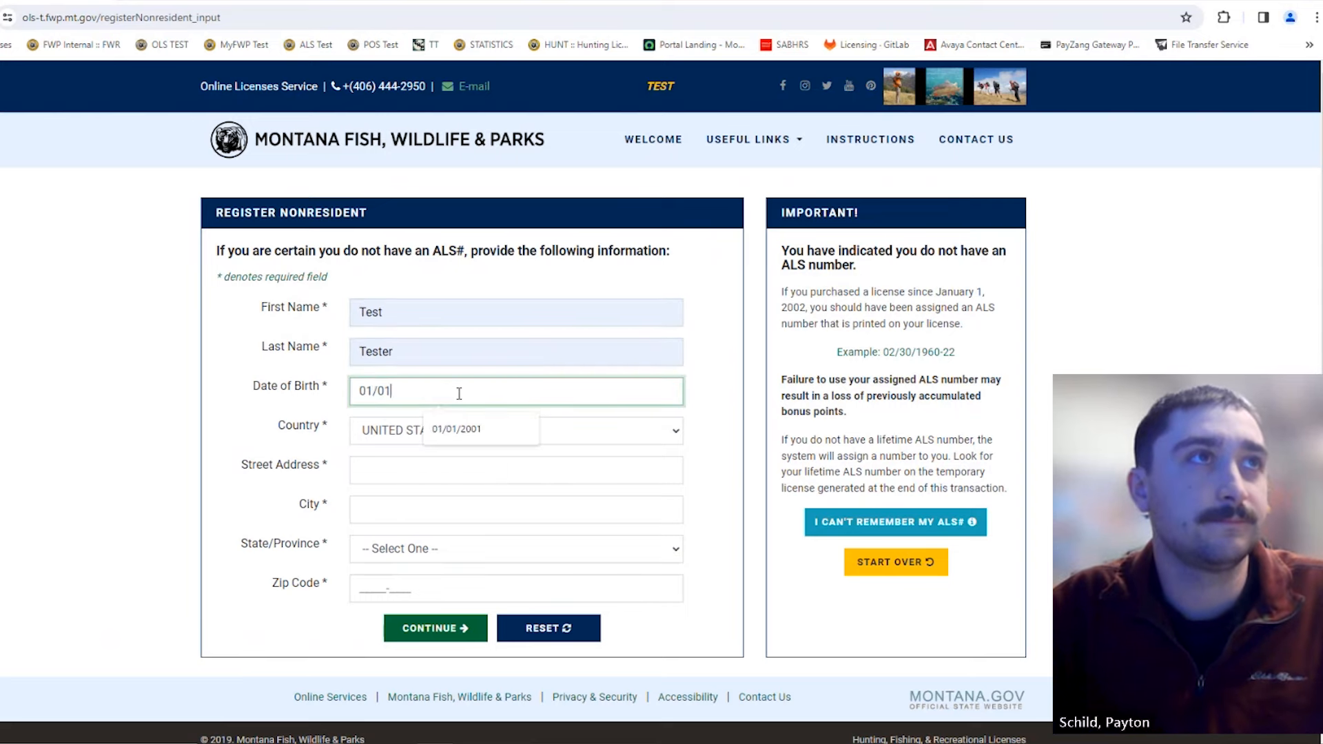
pyautogui.write('/2001')
pyautogui.click(377, 468)
pyautogui.click(466, 508)
pyautogui.click(423, 509)
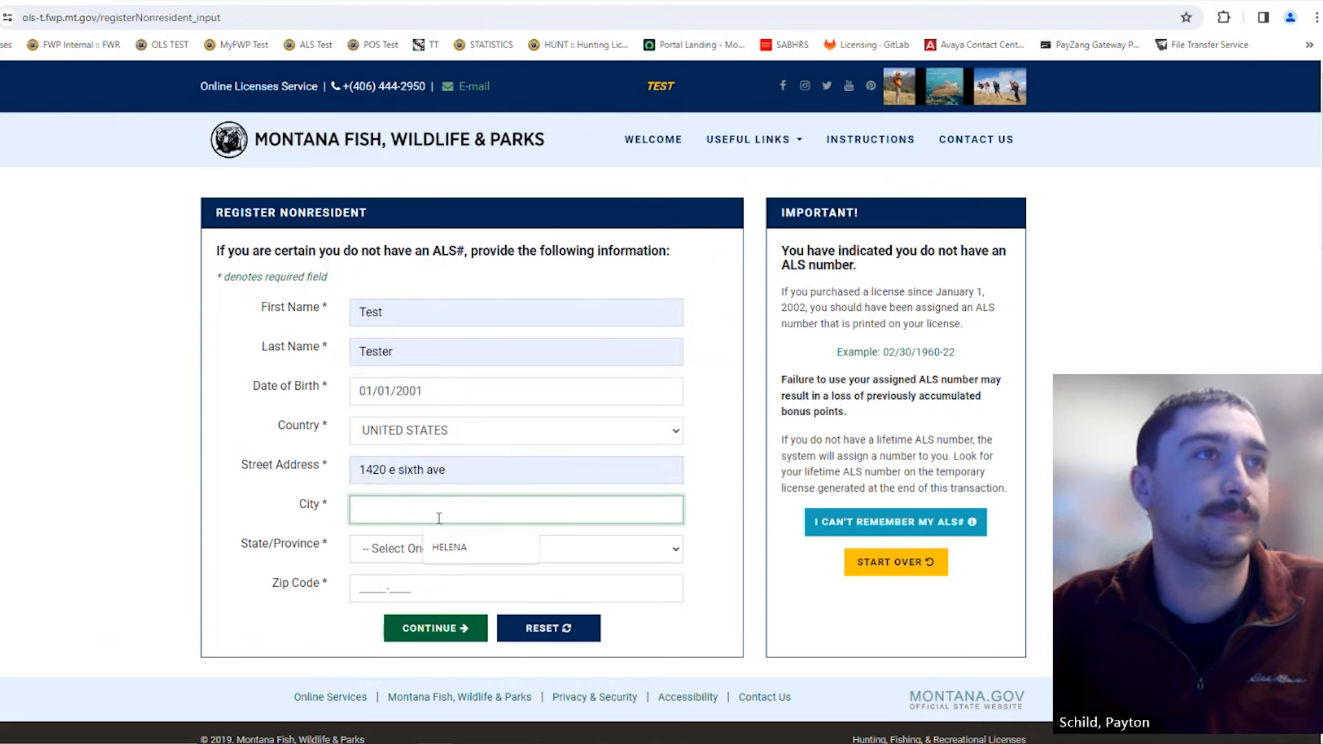
pyautogui.click(460, 549)
# Step: Select Montana as the state, enter zip code 59620, and submit the registration
pyautogui.click(464, 548)
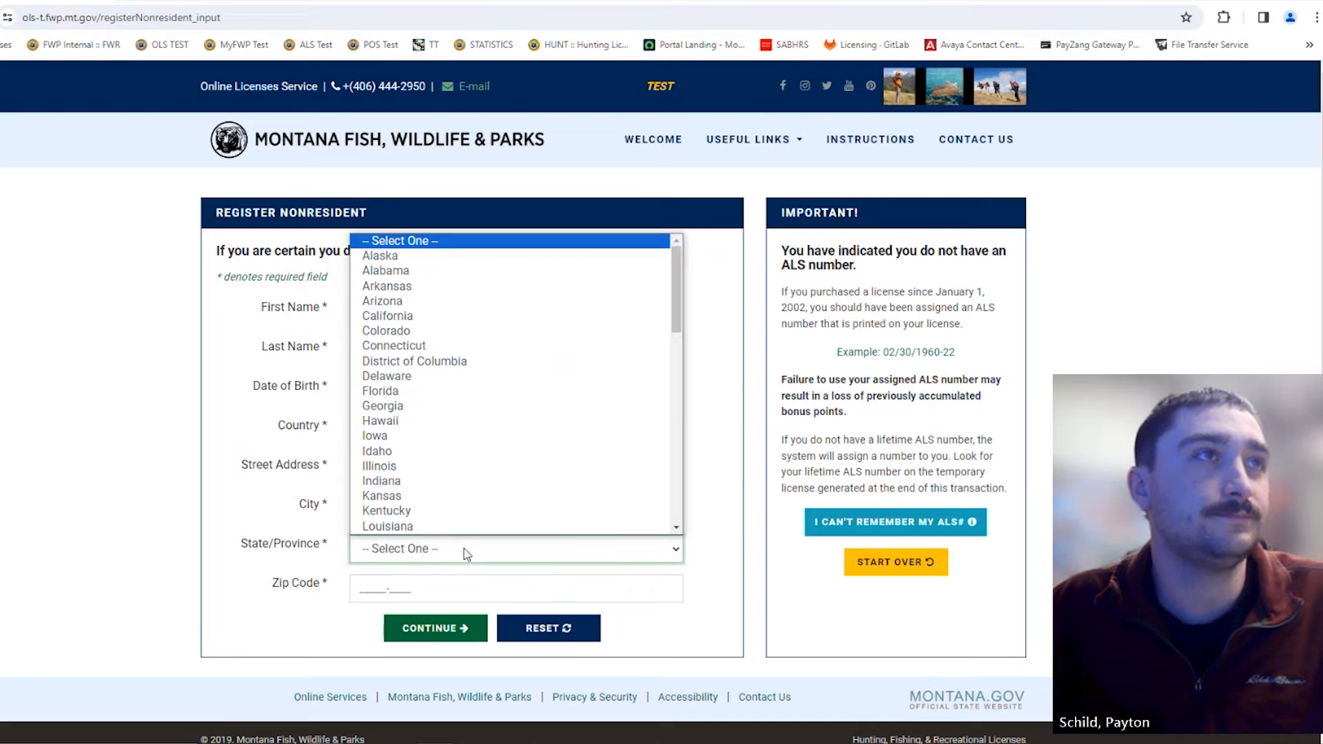
pyautogui.press('k')
pyautogui.scroll(-1, 461, 475)
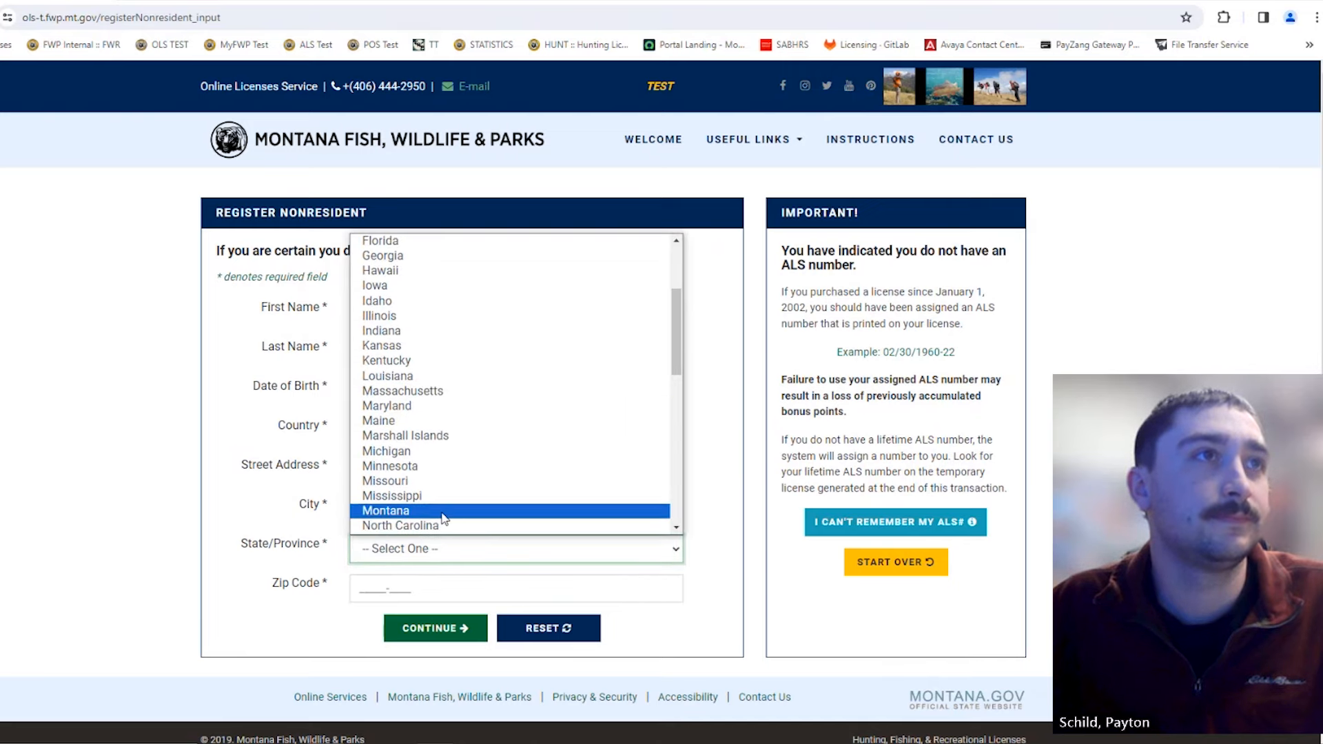
pyautogui.click(442, 510)
pyautogui.click(418, 580)
pyautogui.write('596')
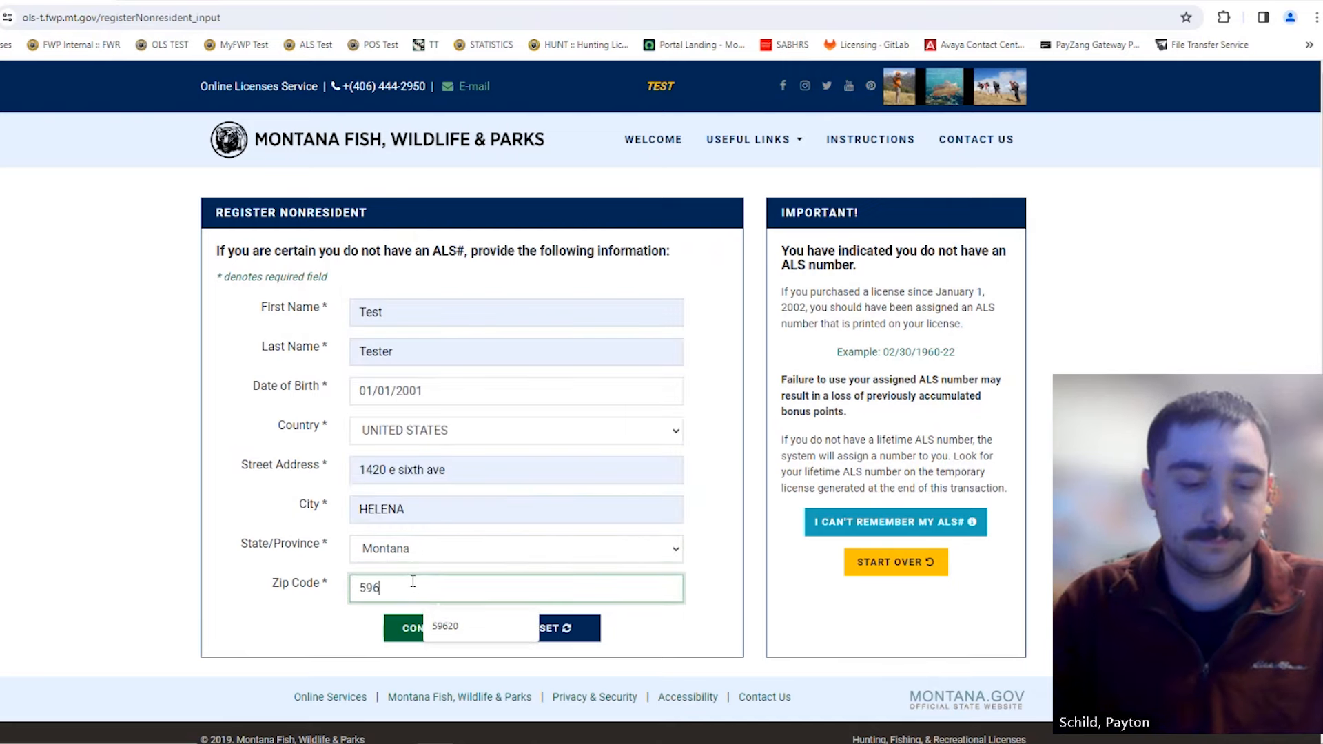
pyautogui.write('20')
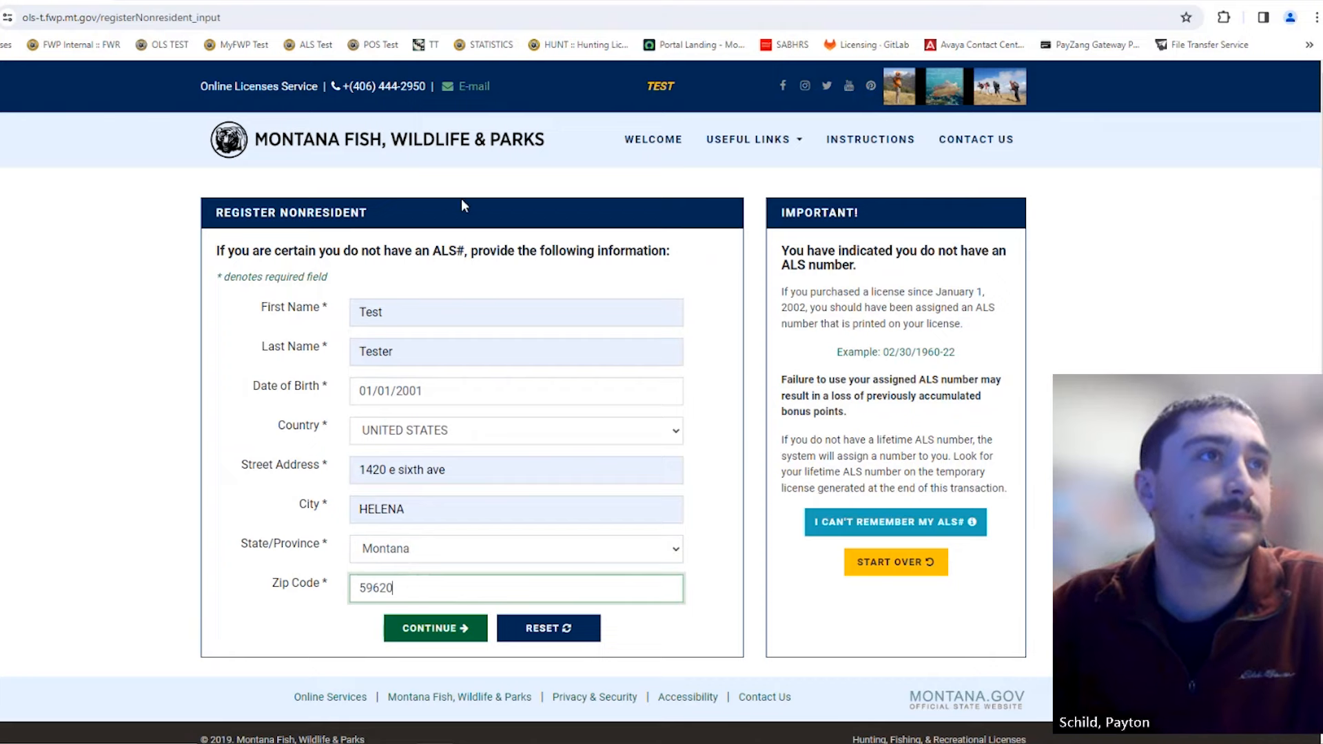
pyautogui.click(454, 631)
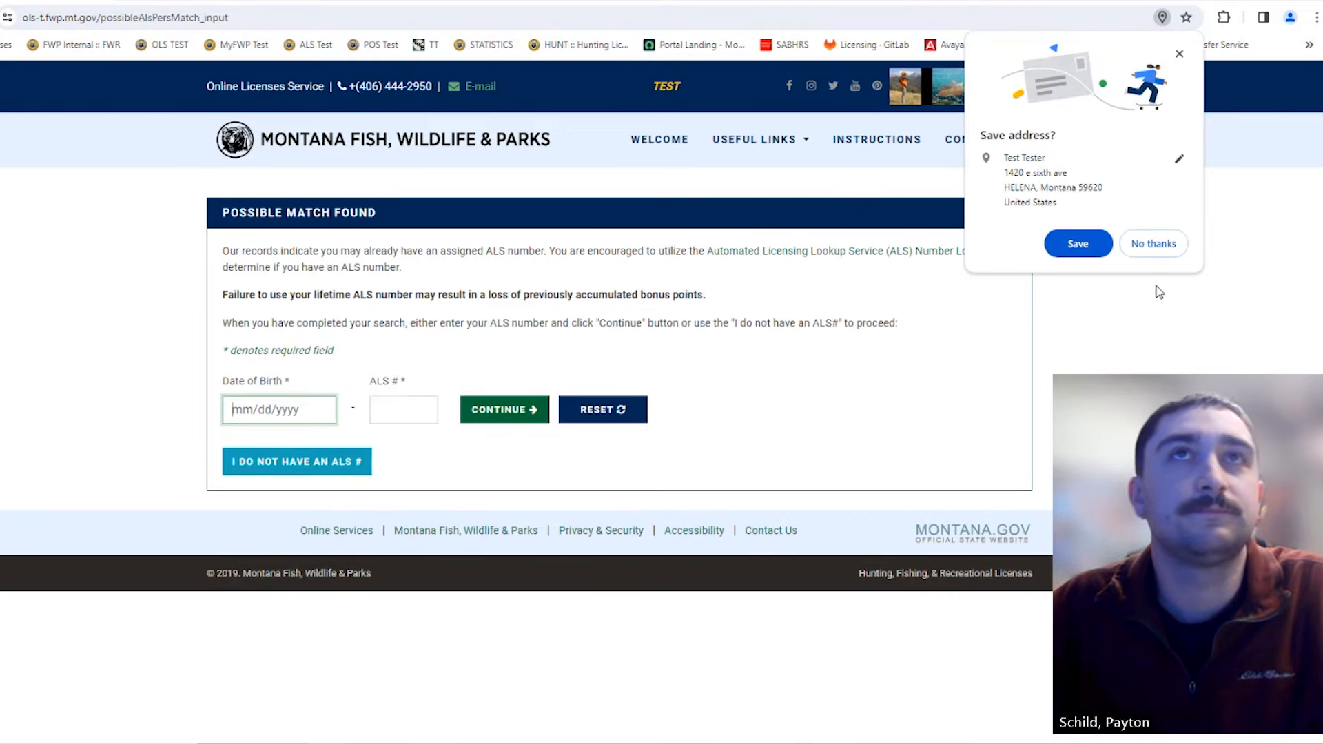
# Step: Decline Chrome's address save and continue without an existing ALS number
pyautogui.click(1160, 251)
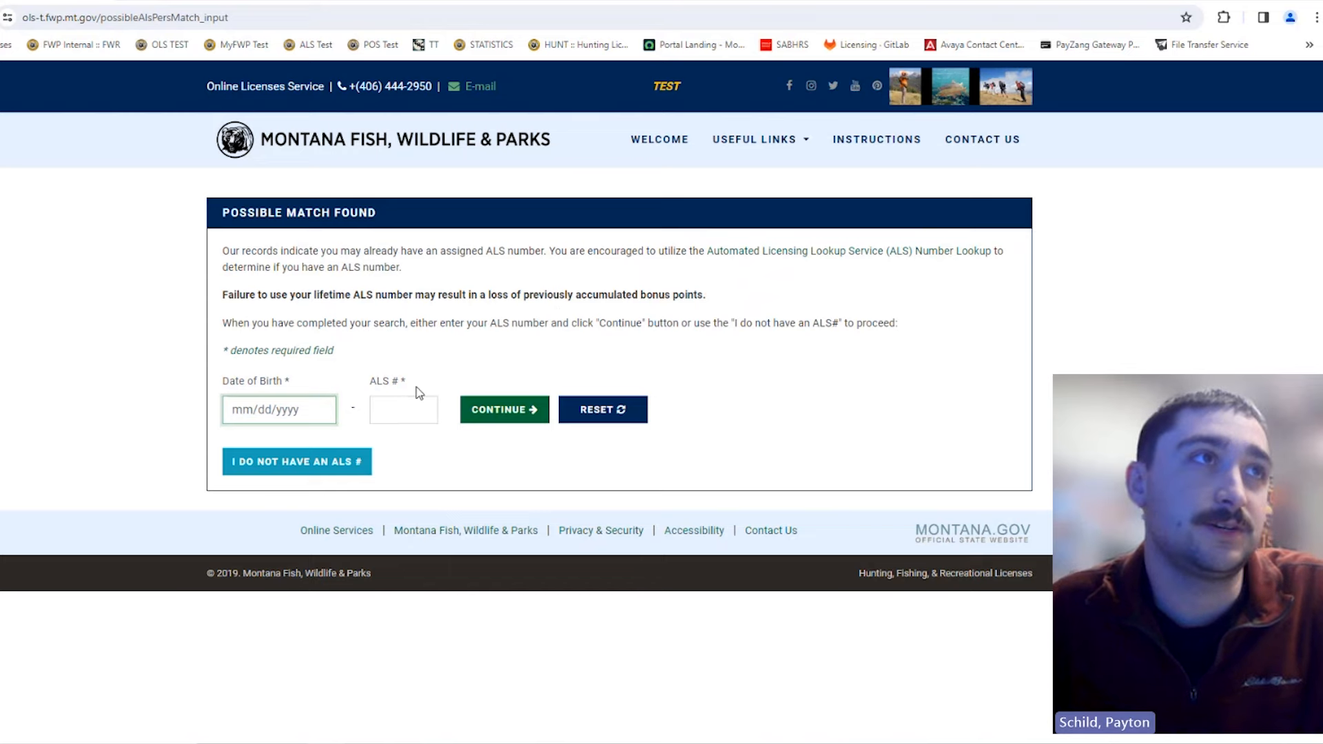
pyautogui.click(316, 471)
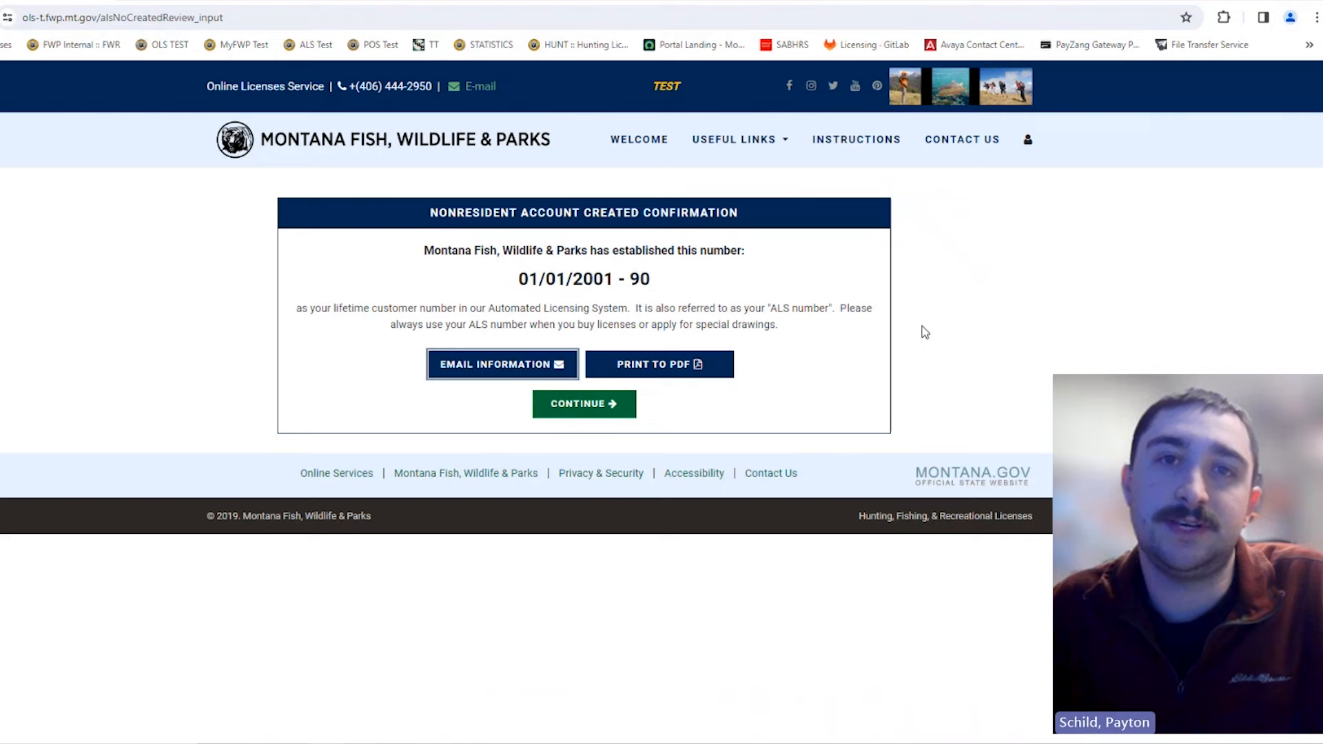
# Step: Continue past the Nonresident Account Created Confirmation page
pyautogui.click(583, 412)
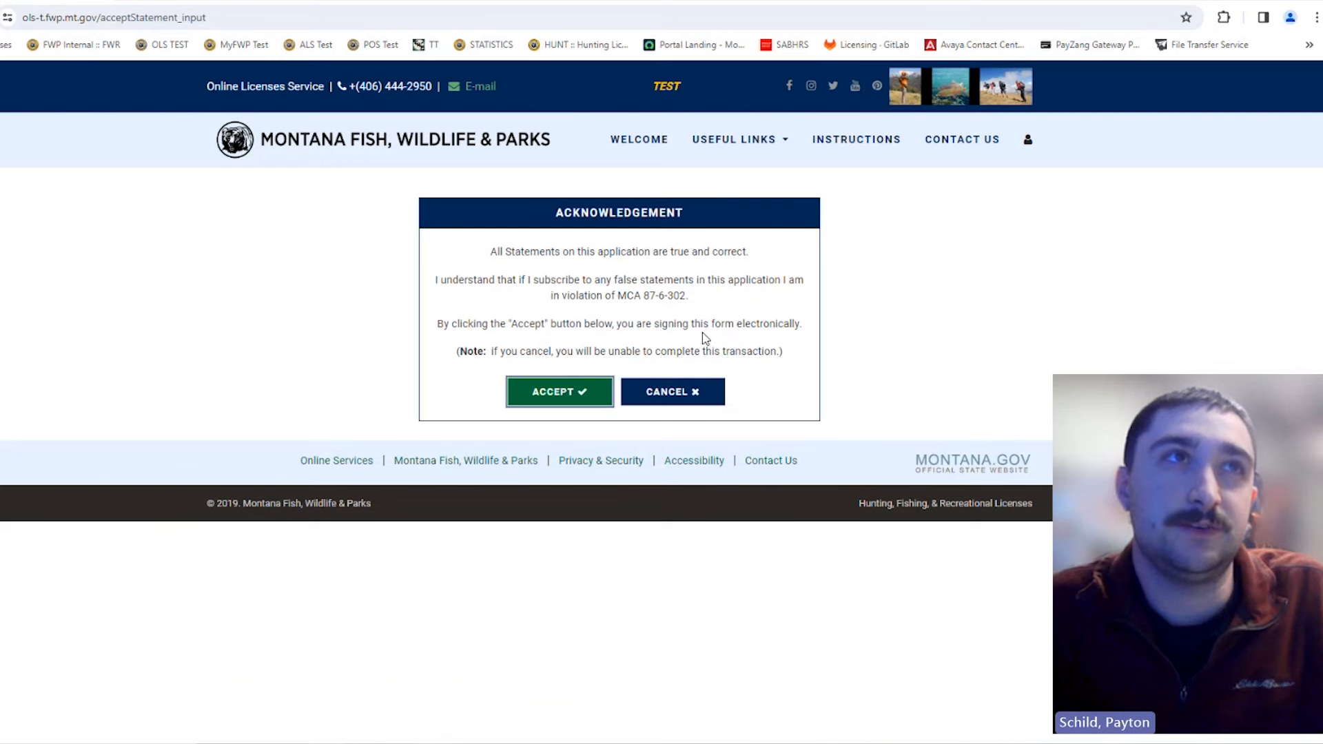
# Step: Accept the true-and-correct acknowledgement statement
pyautogui.click(571, 393)
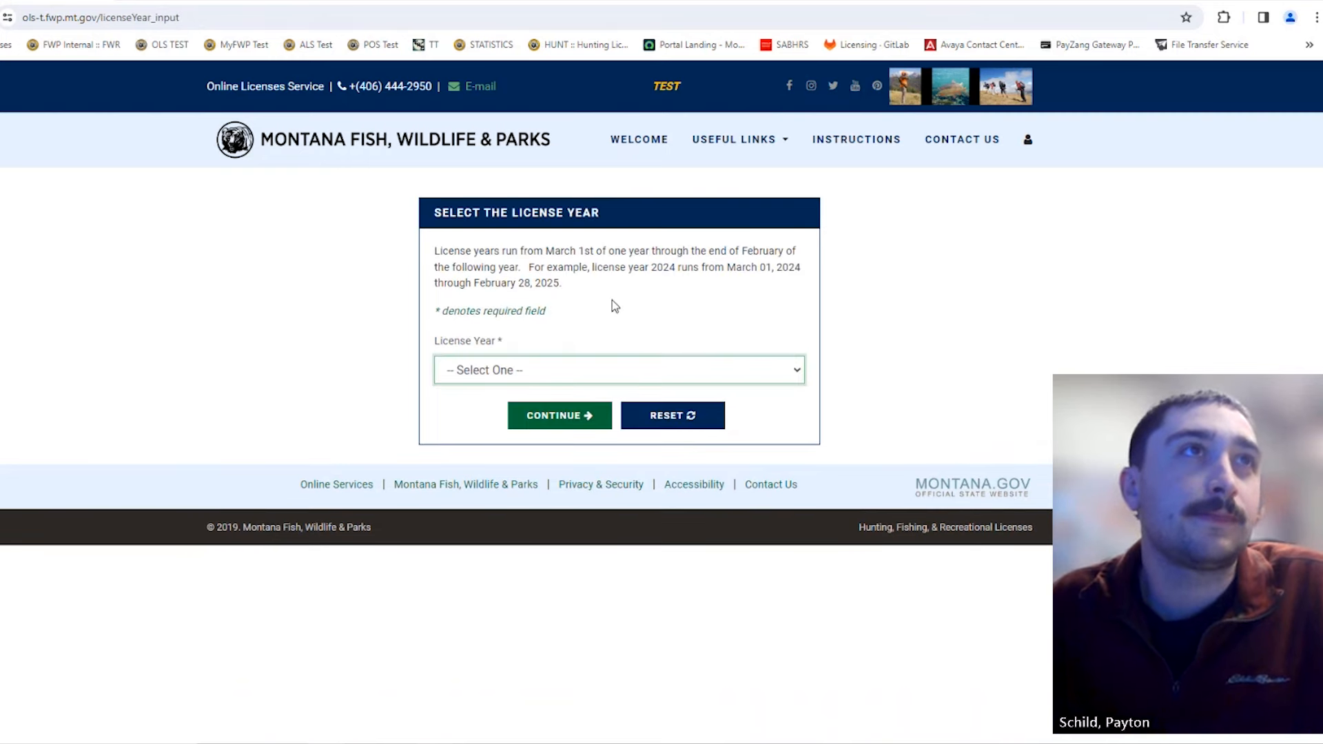
# Step: Pick 2024 from the License Year dropdown and continue
pyautogui.click(571, 370)
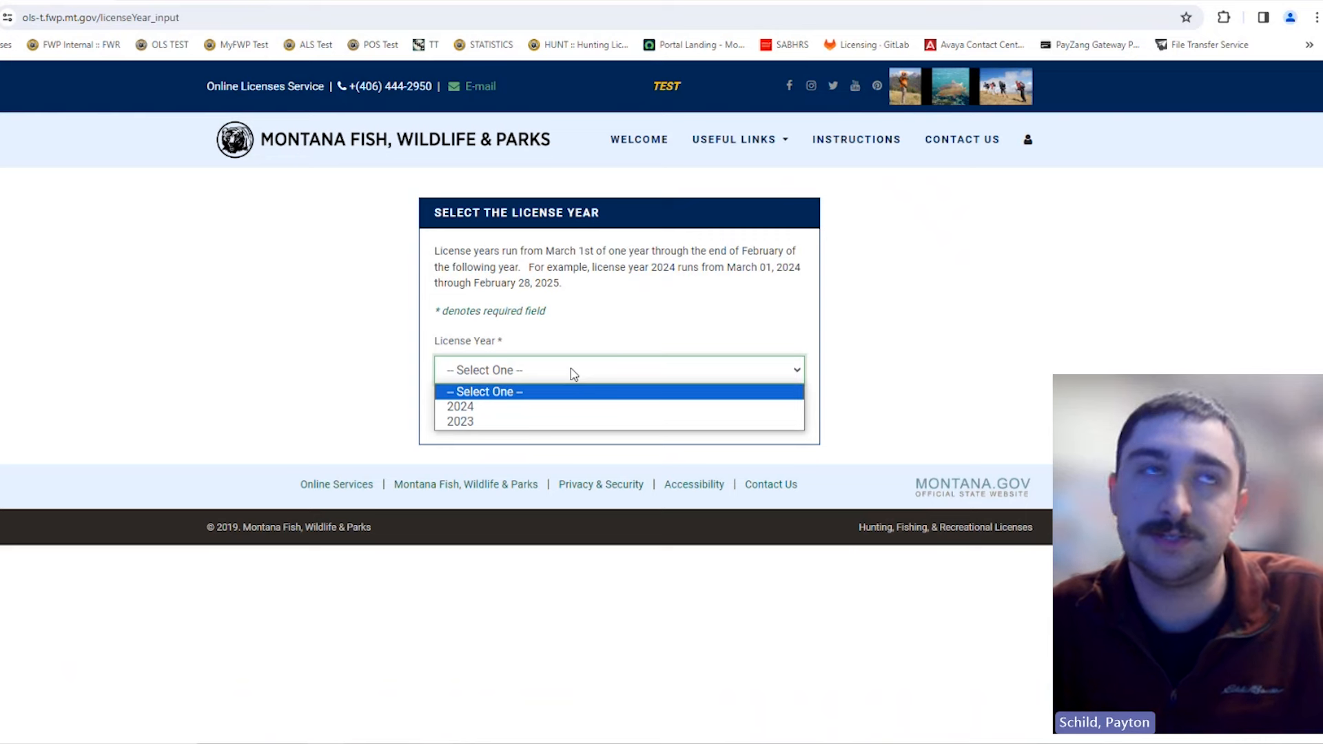
pyautogui.click(558, 408)
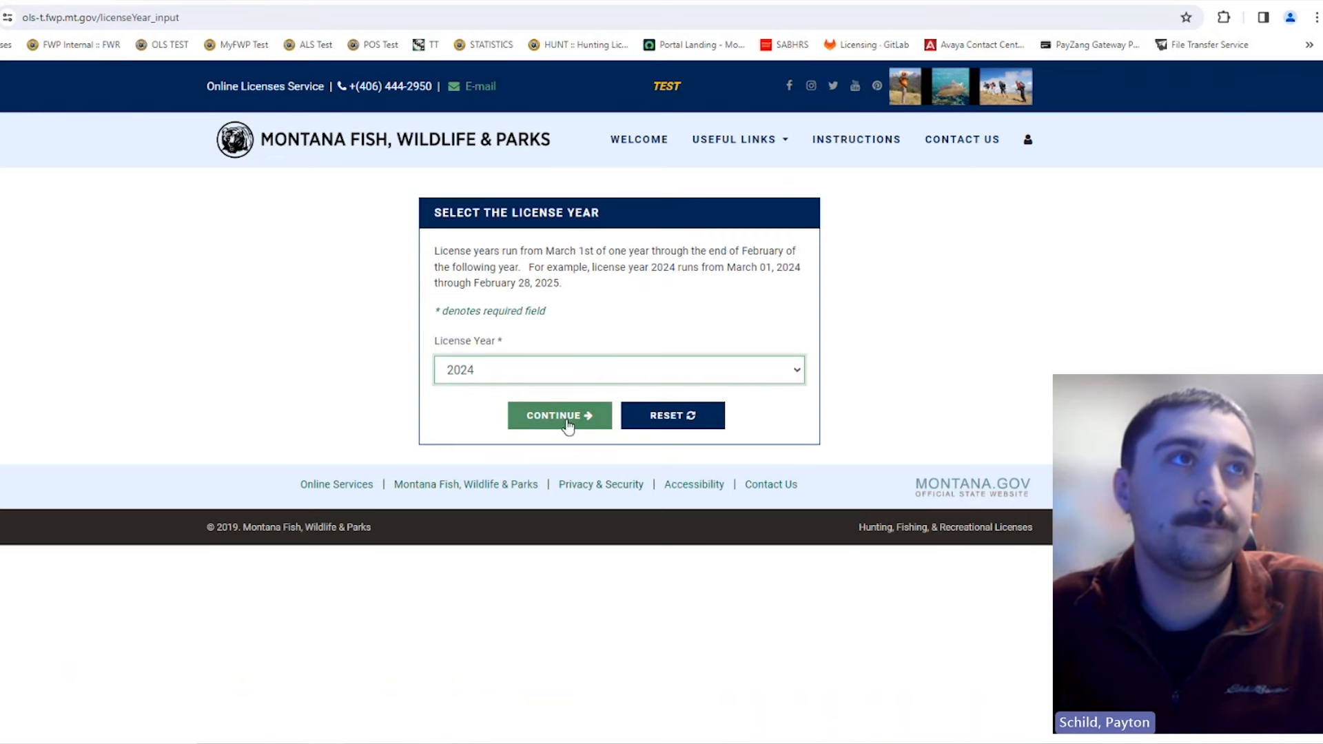
pyautogui.click(568, 426)
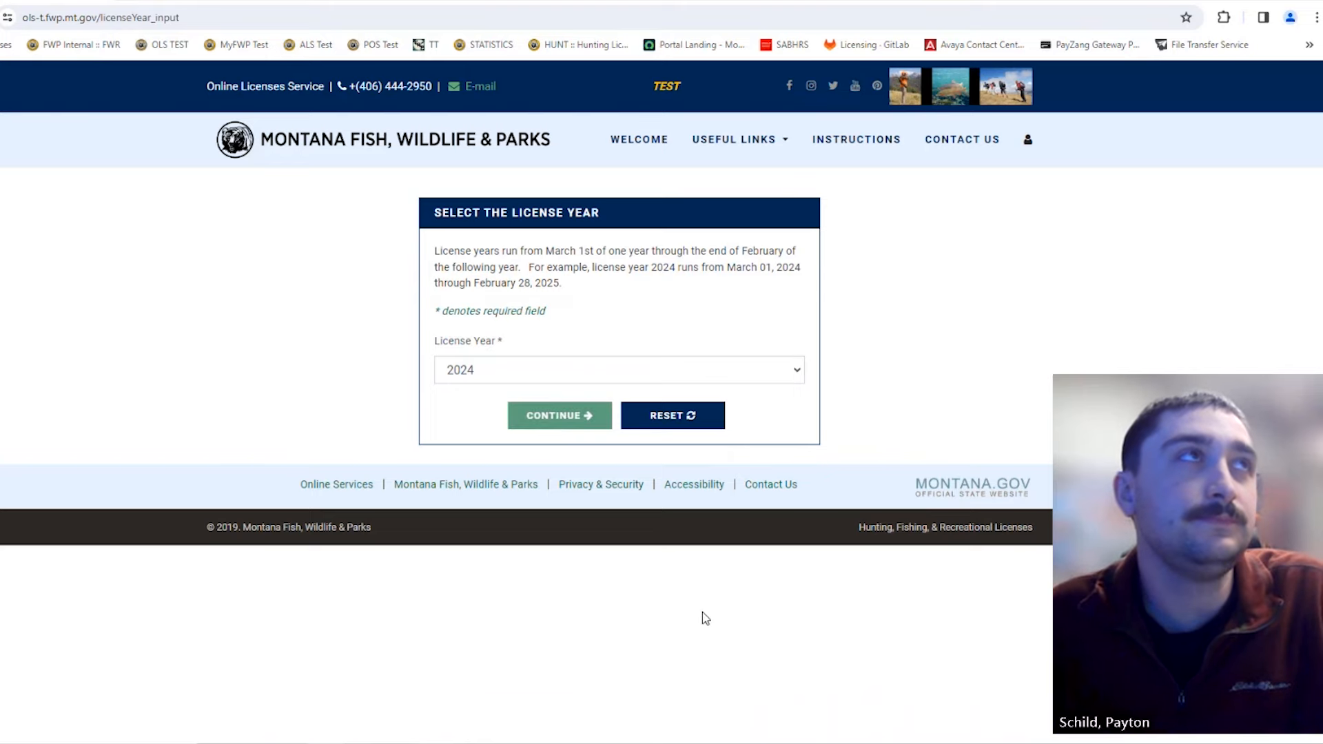
# Step: Scroll through the 2024 Select Items list to review the item categories
pyautogui.scroll(-2, 705, 617)
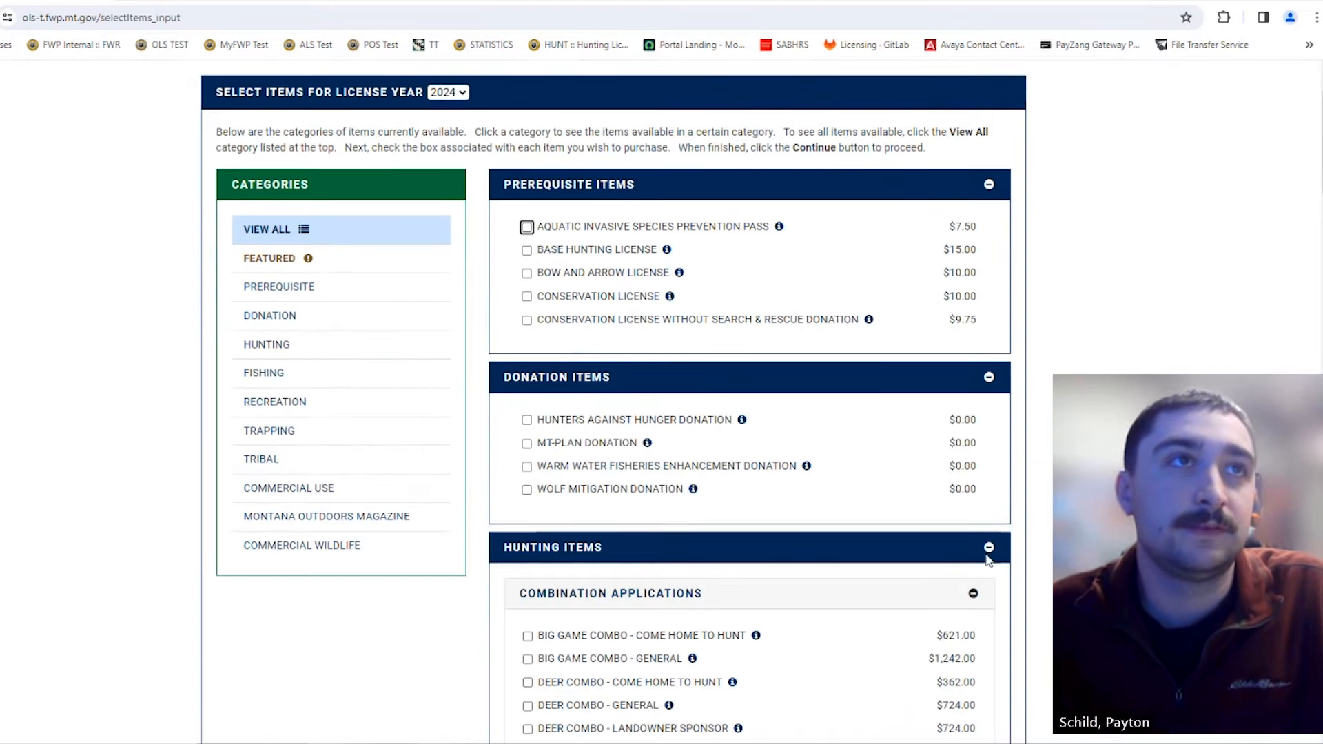
pyautogui.scroll(-5, 972, 566)
pyautogui.scroll(-12, 967, 567)
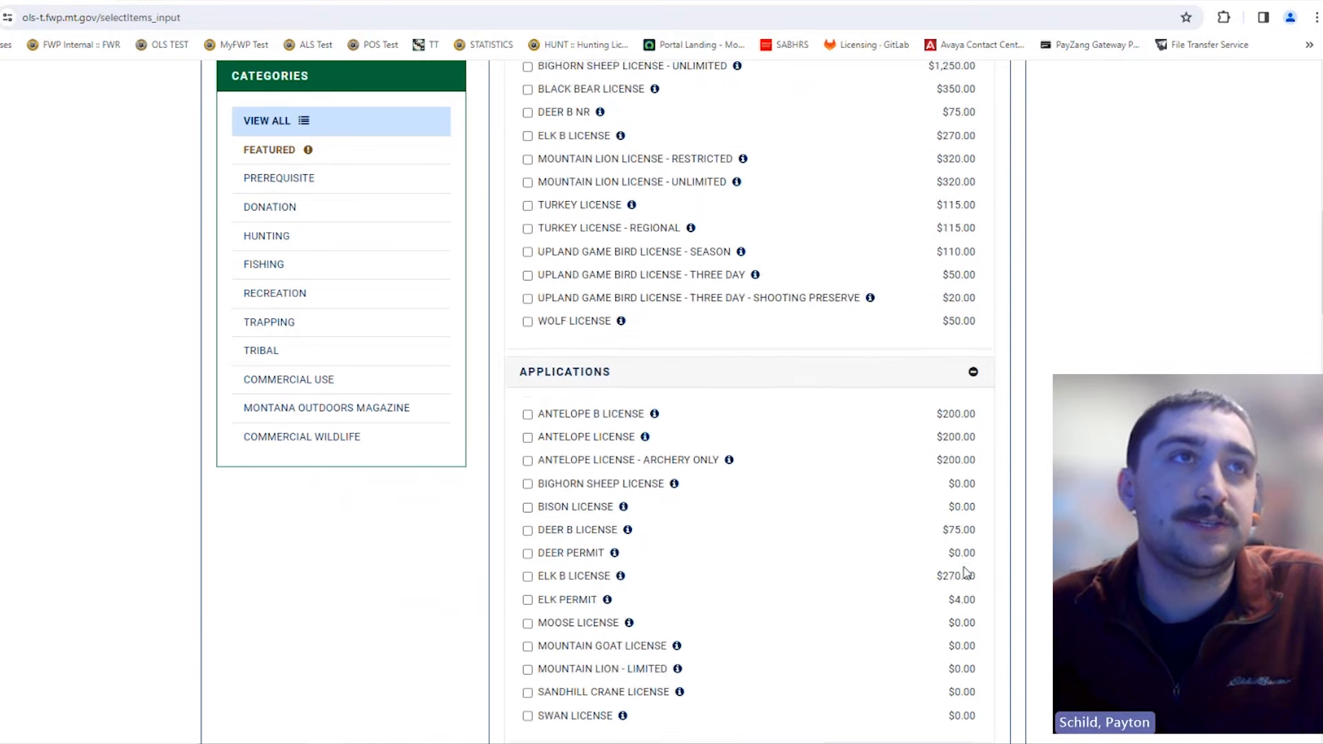
pyautogui.scroll(-3, 821, 569)
pyautogui.scroll(9, 819, 571)
pyautogui.scroll(5, 887, 517)
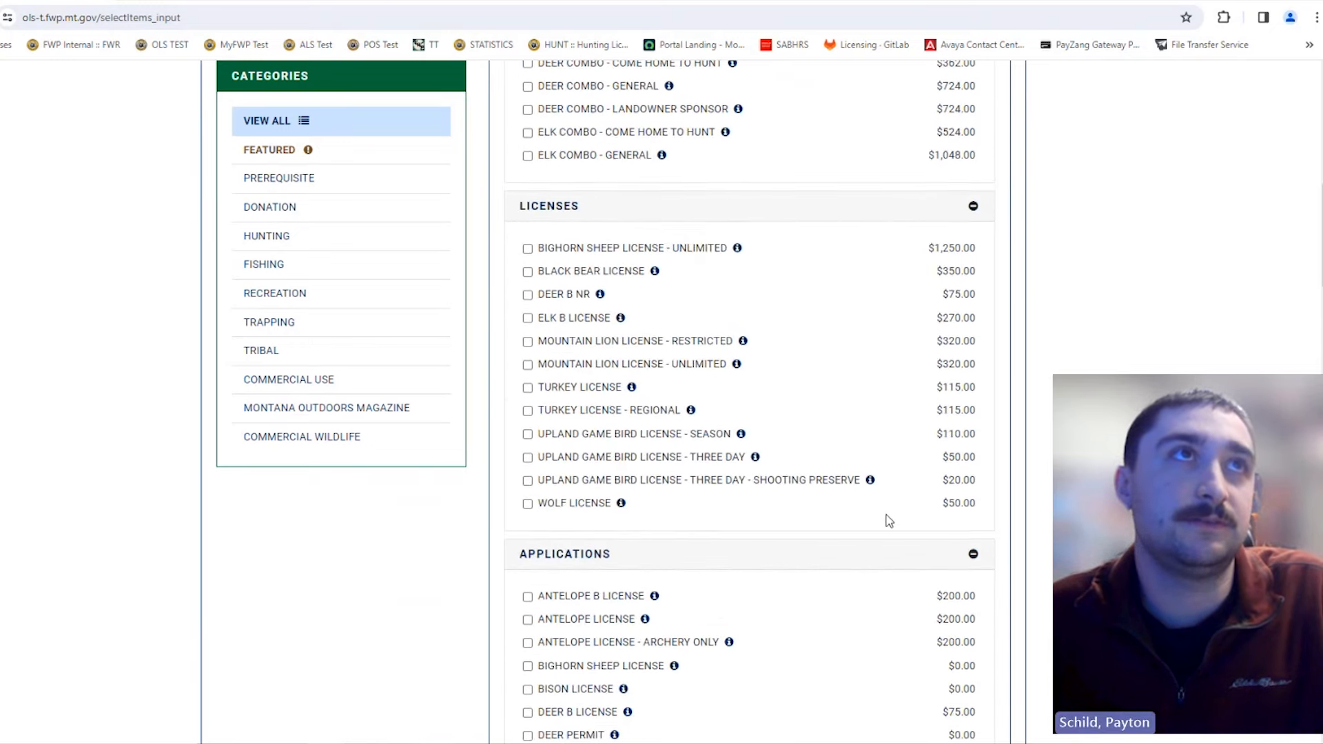
pyautogui.scroll(9, 887, 517)
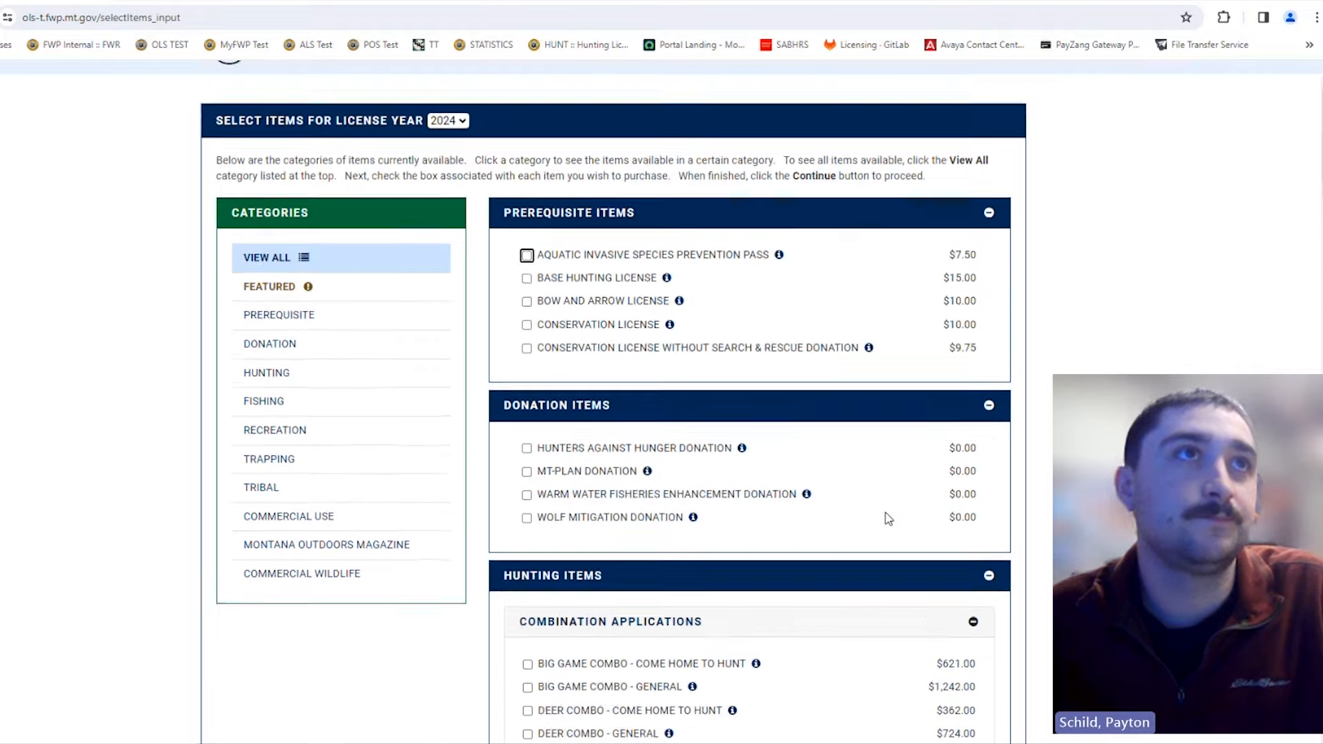
pyautogui.scroll(-4, 824, 538)
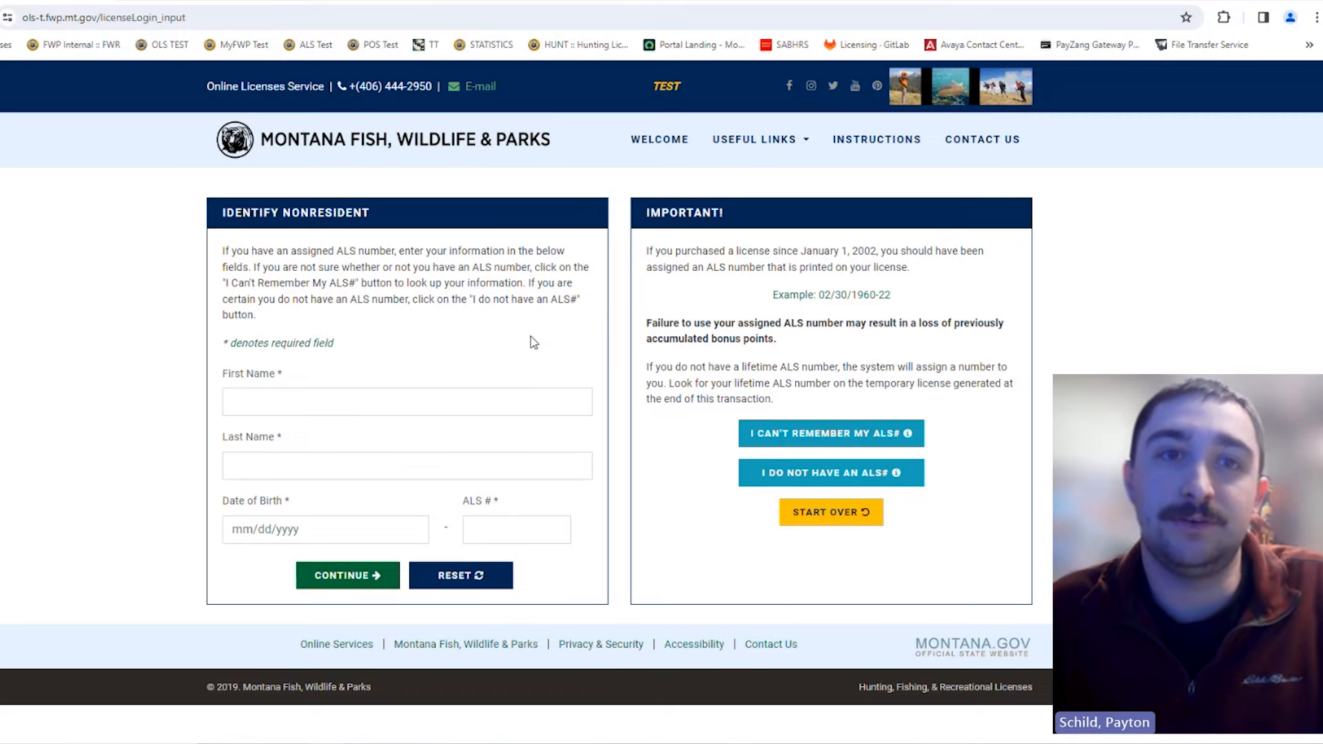
# Step: Open the 'I Can't Remember My ALS#' lookup and fill in the birth date and phone number
pyautogui.click(826, 448)
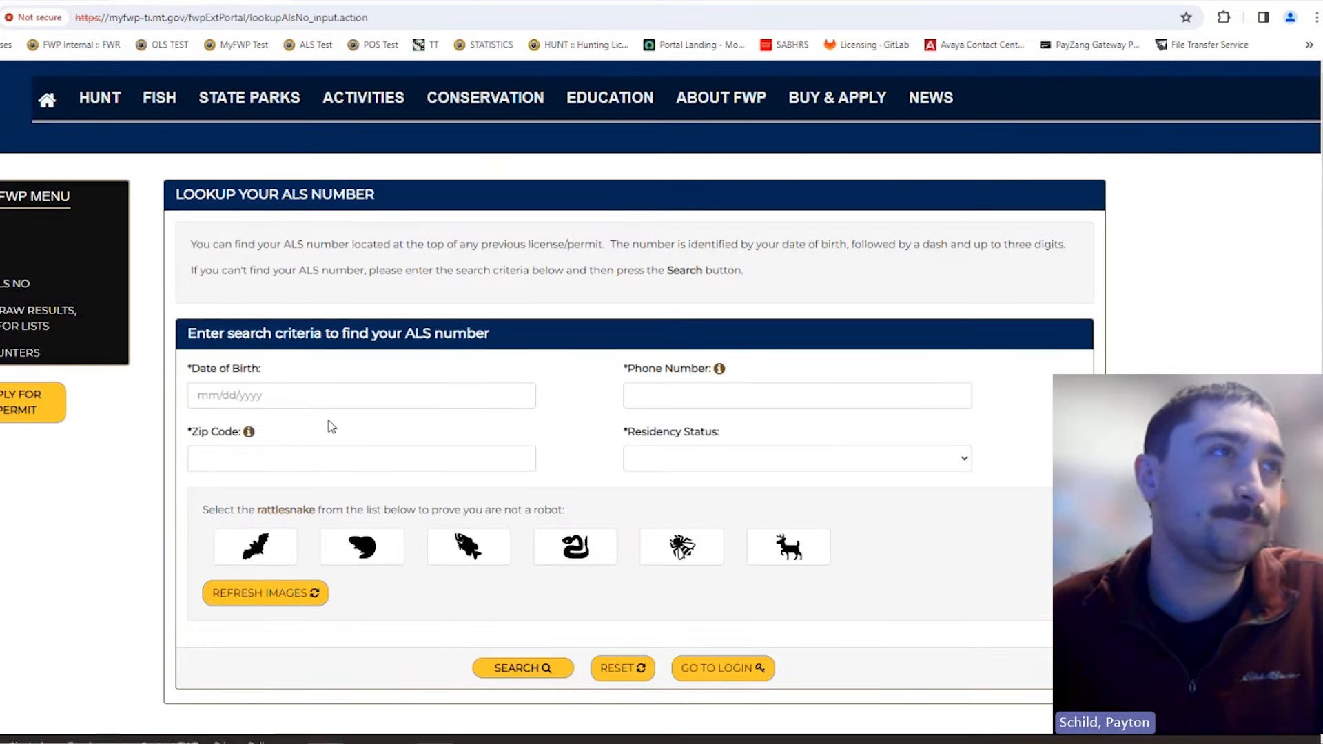
pyautogui.click(314, 404)
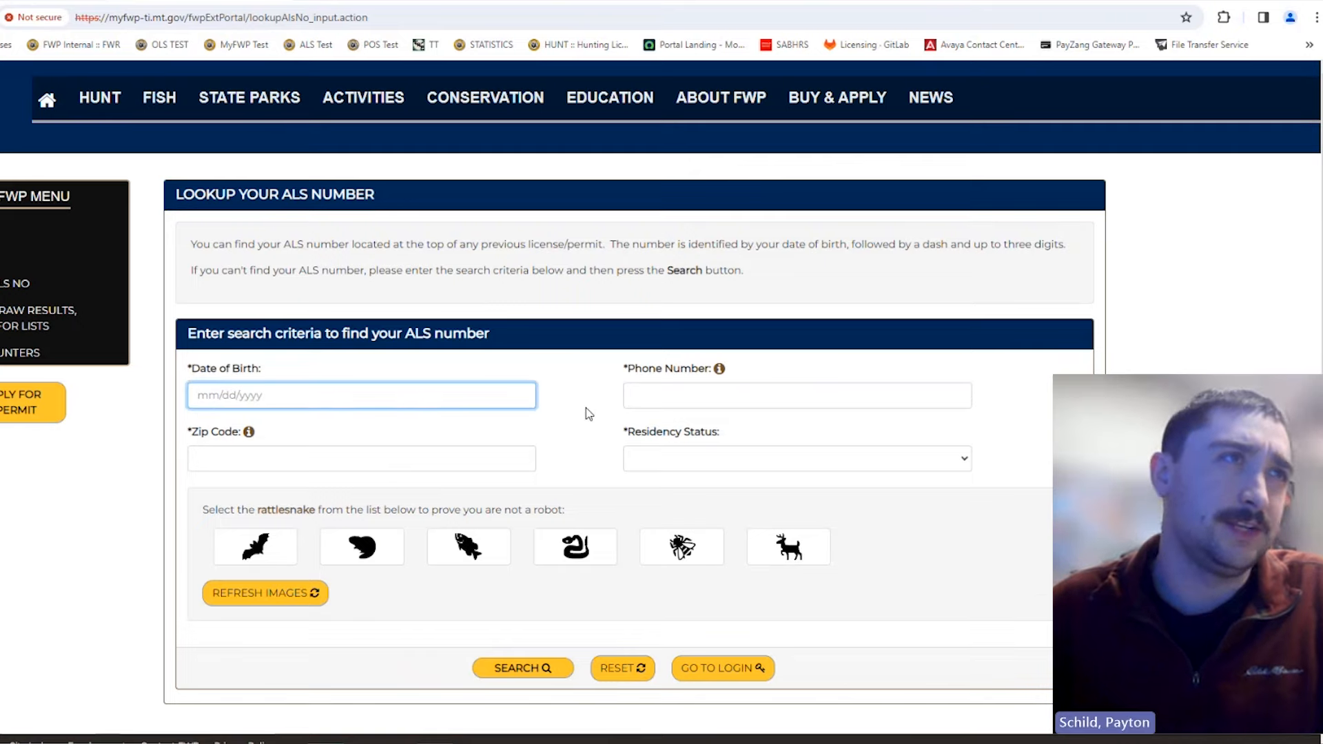
pyautogui.scroll(-1, 589, 415)
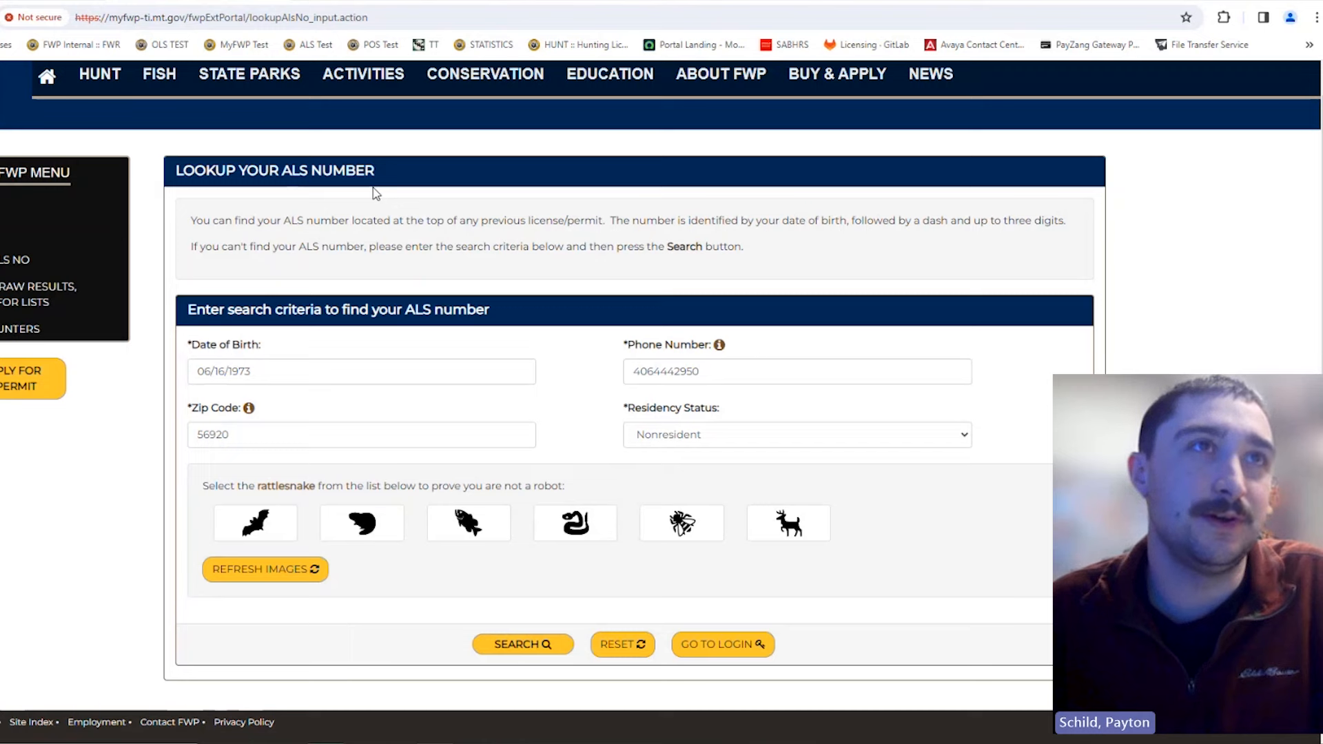
pyautogui.click(764, 364)
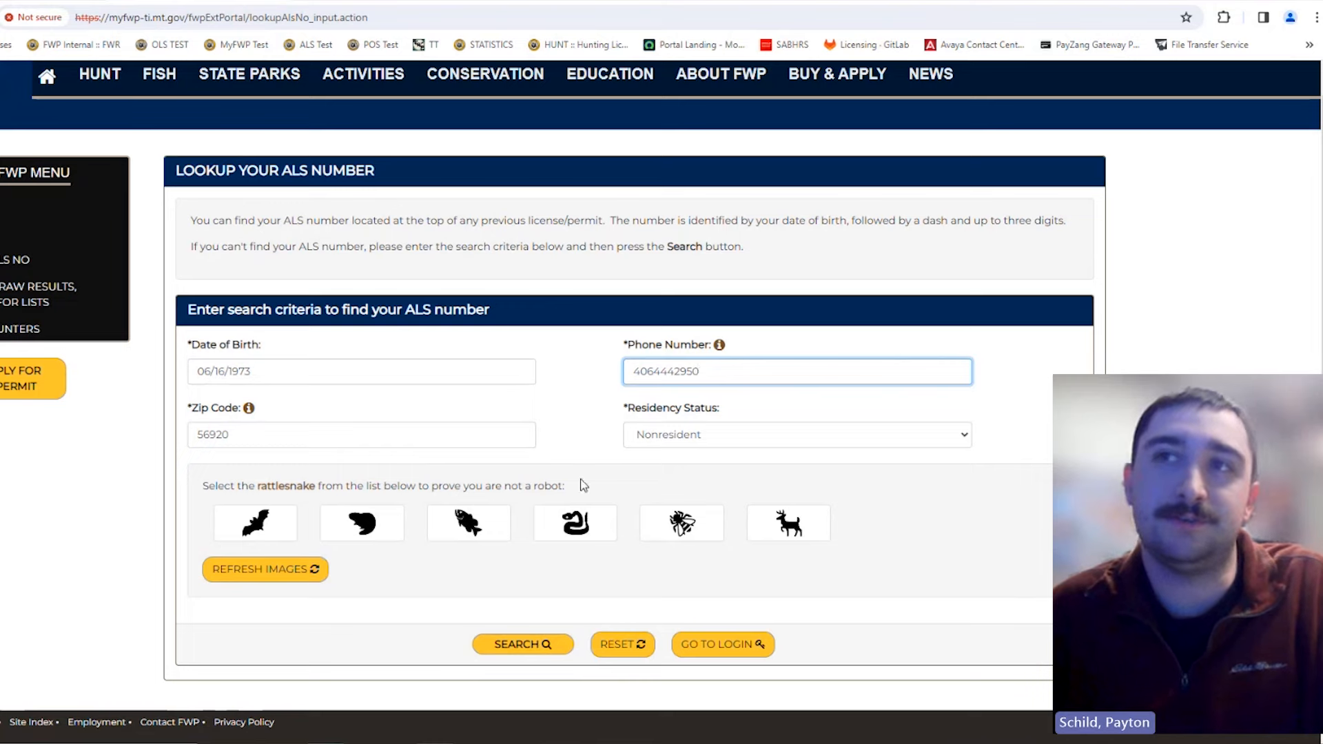
pyautogui.click(588, 430)
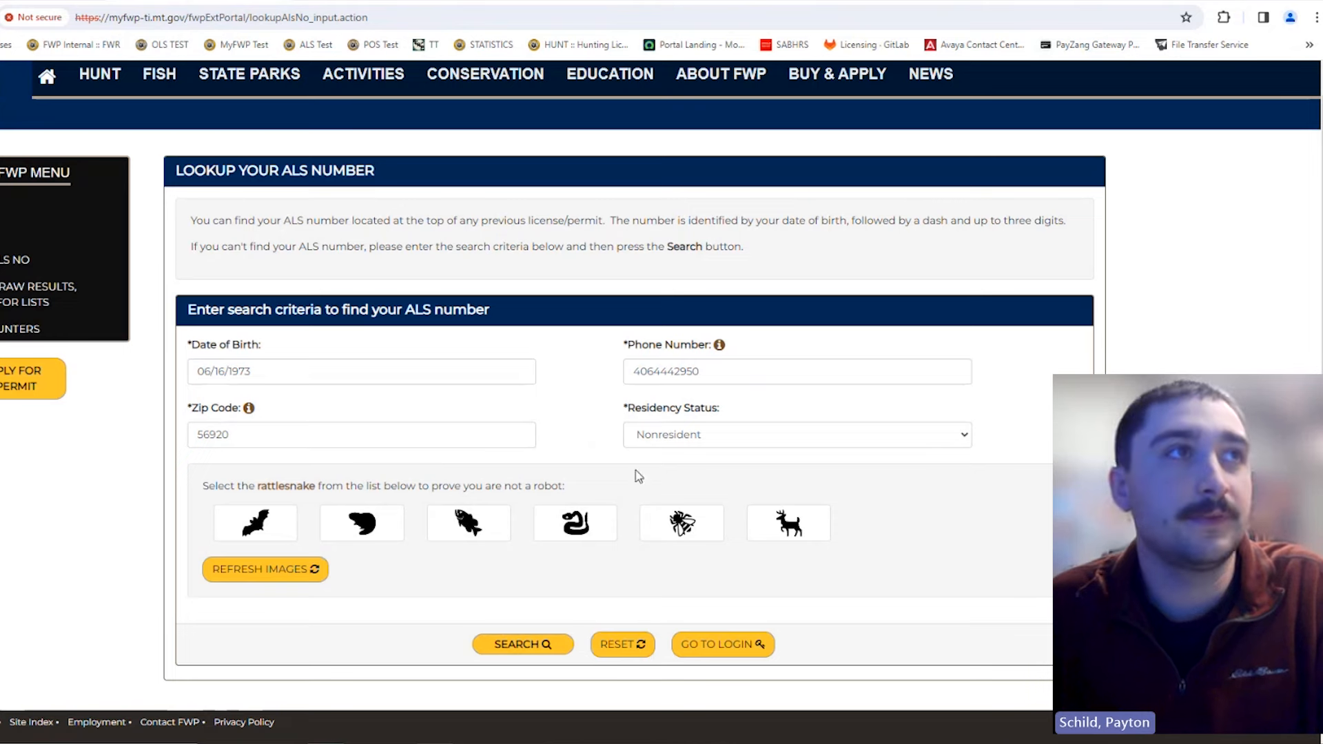
# Step: Pick the rattlesnake image to pass the robot check for the ALS lookup
pyautogui.click(572, 526)
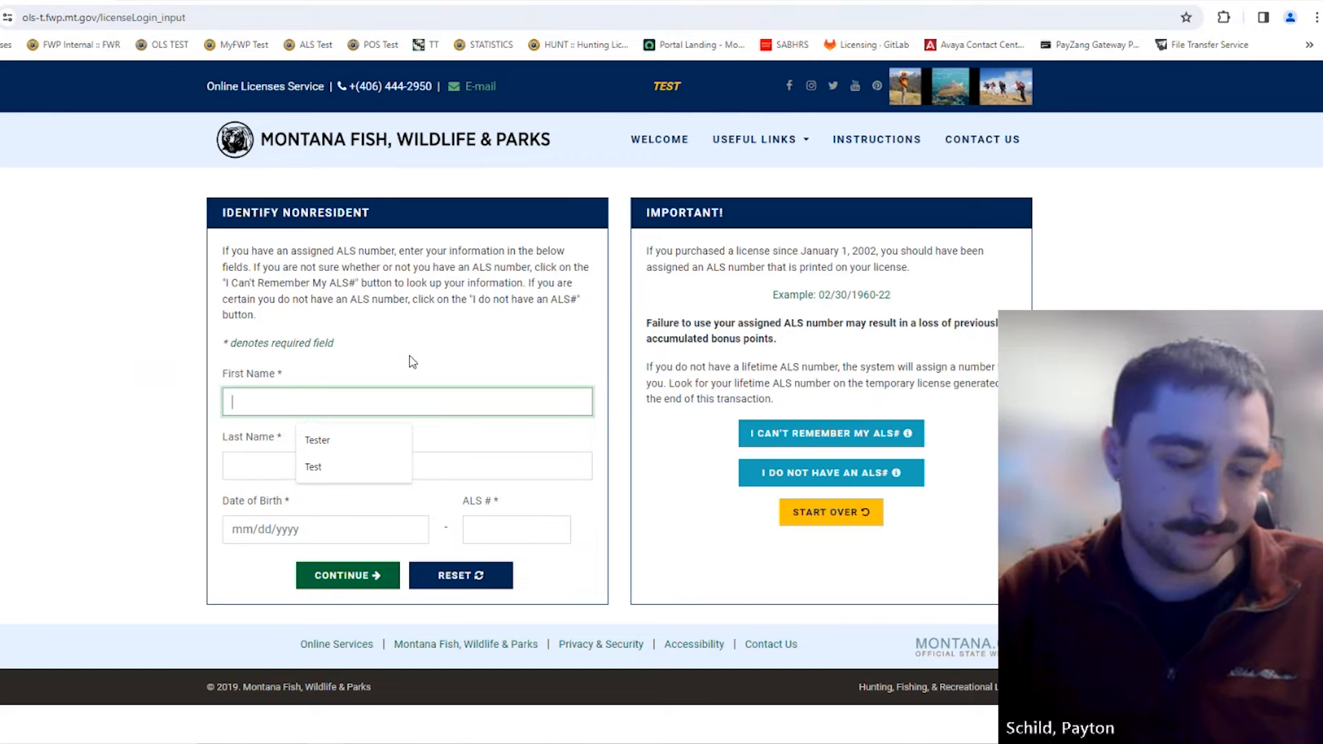
# Step: Enter the first name, last name, date of birth and ALS number on the Identify Nonresident form
pyautogui.write('Tester')
pyautogui.click(379, 474)
pyautogui.write('Test')
pyautogui.click(242, 535)
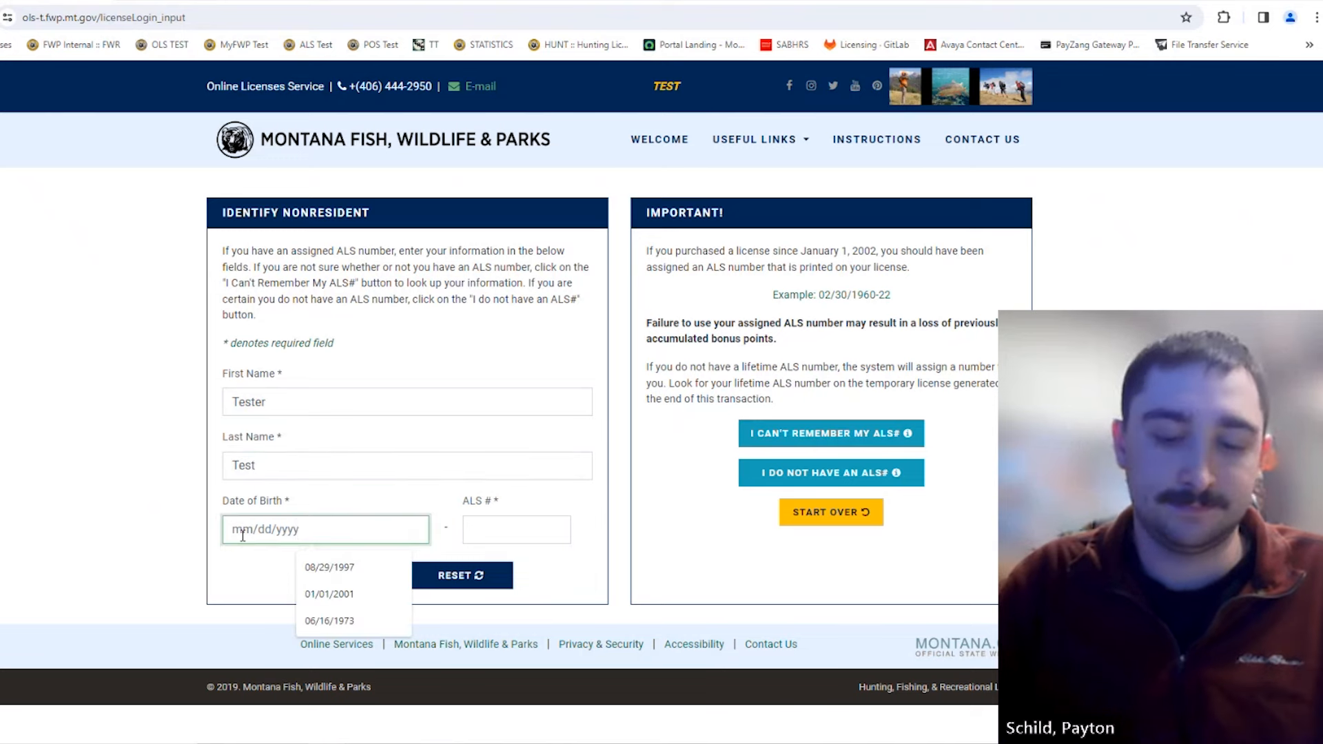
pyautogui.write('06/16')
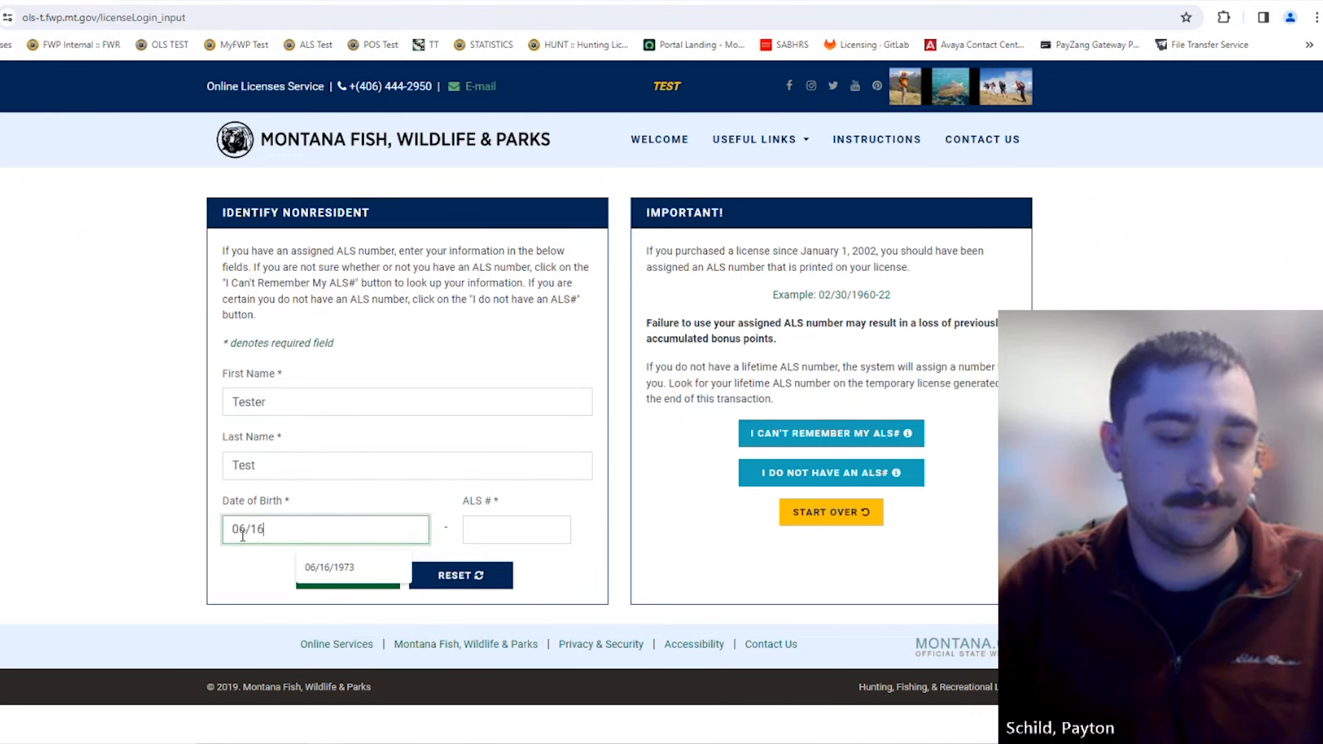
pyautogui.write('/1973')
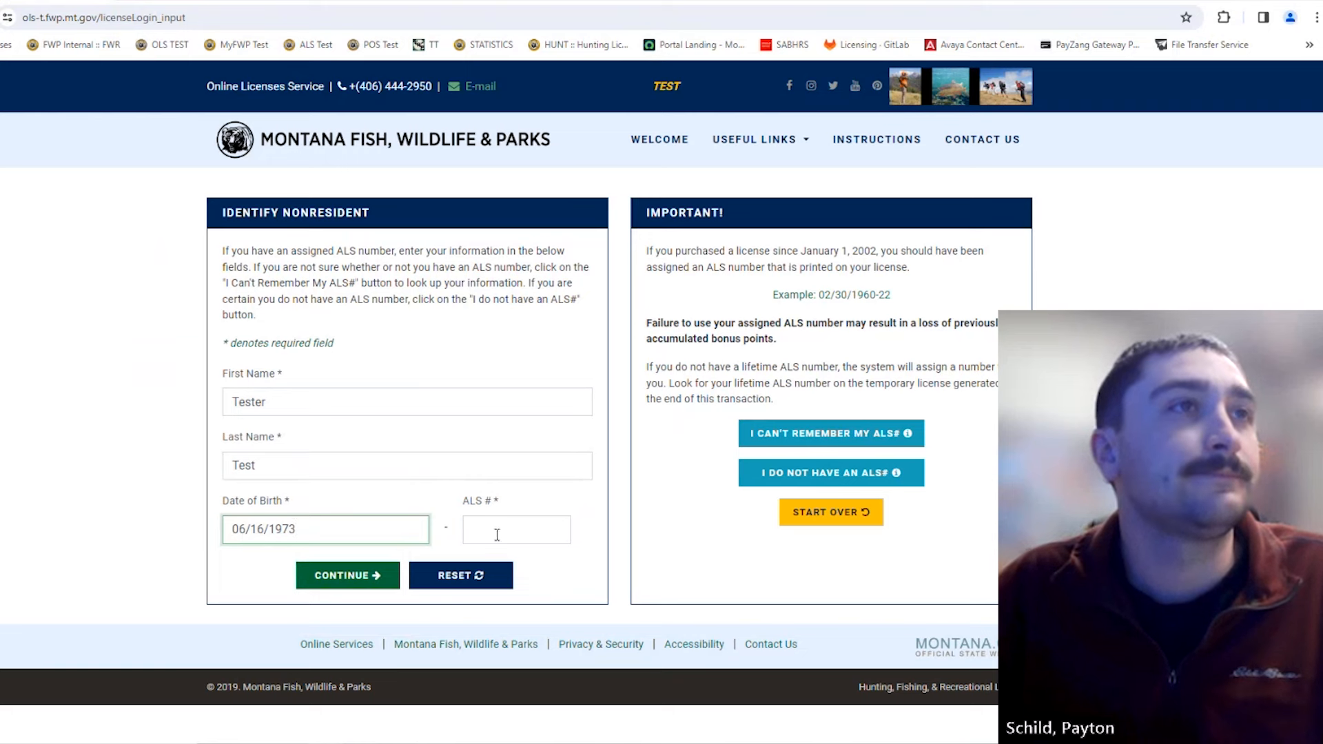
pyautogui.click(534, 531)
pyautogui.write('1')
pyautogui.click(562, 567)
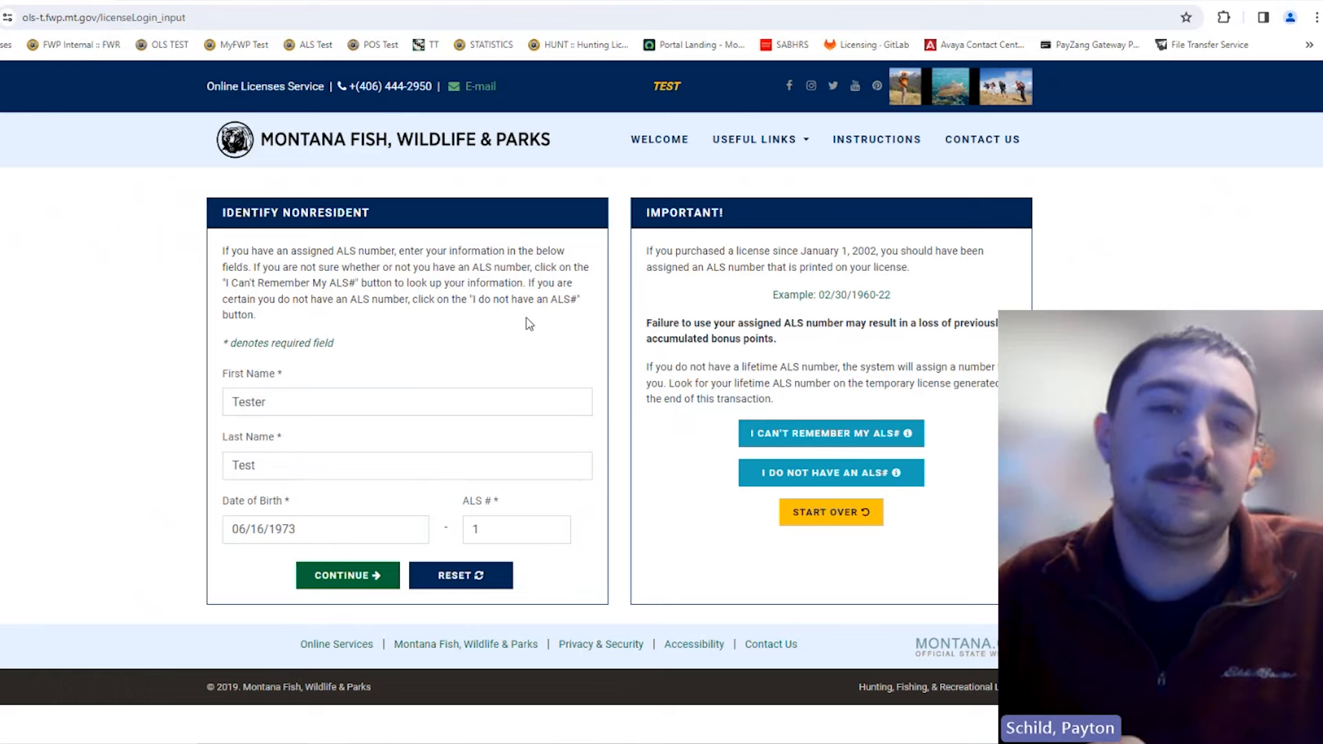
# Step: Review the entered identification fields and submit the nonresident details
pyautogui.click(297, 399)
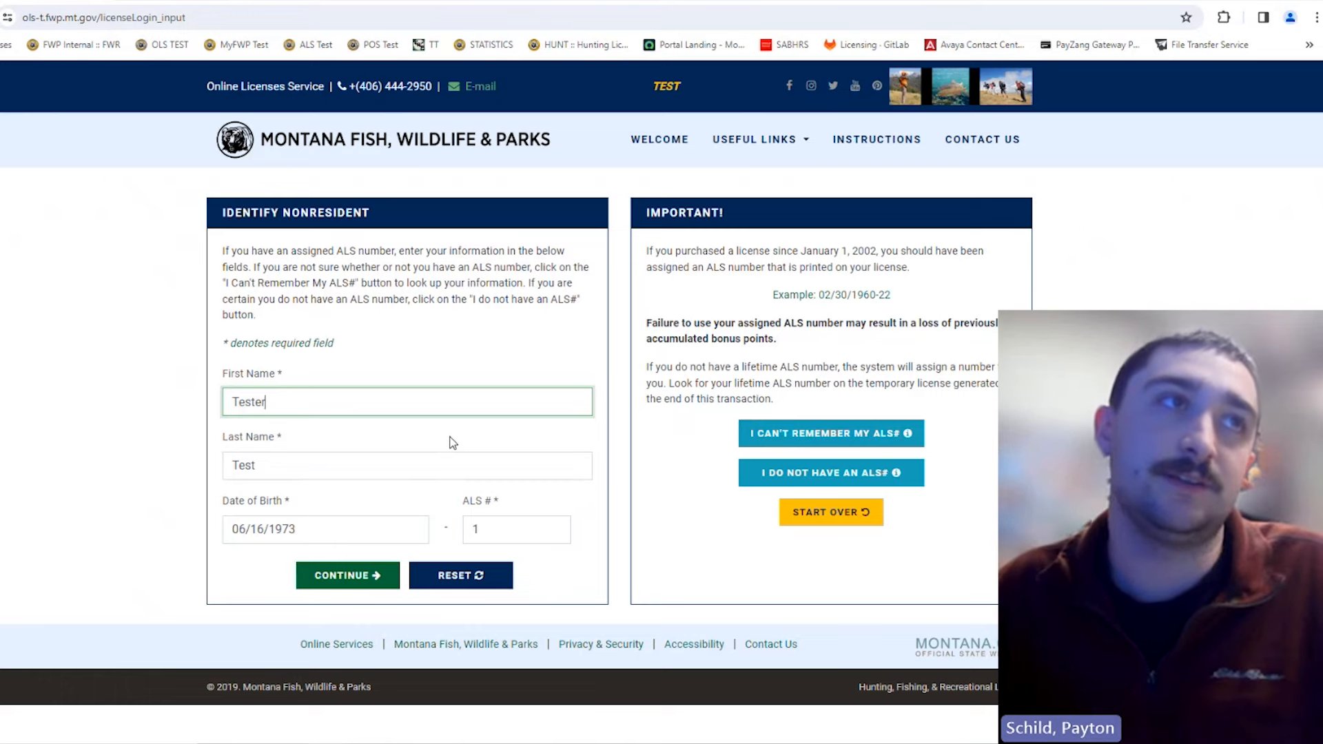
pyautogui.click(508, 531)
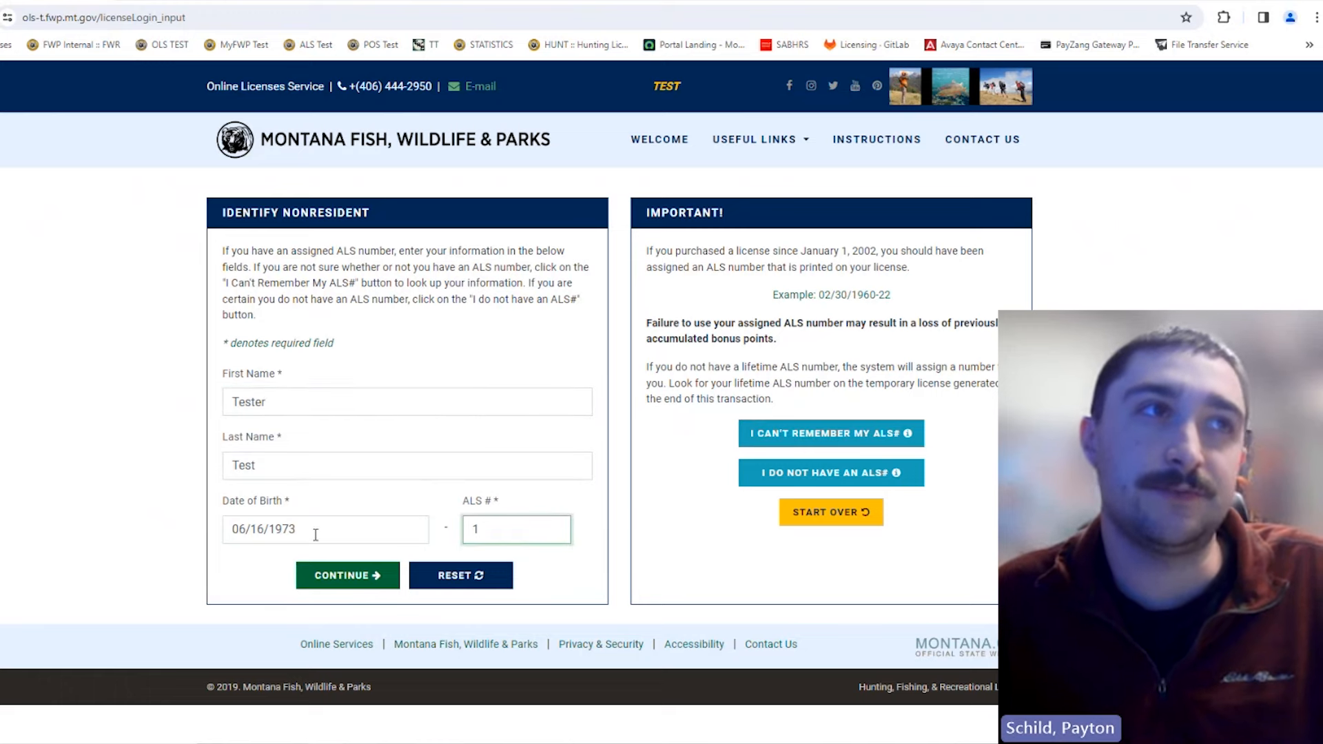
pyautogui.click(316, 535)
pyautogui.click(496, 533)
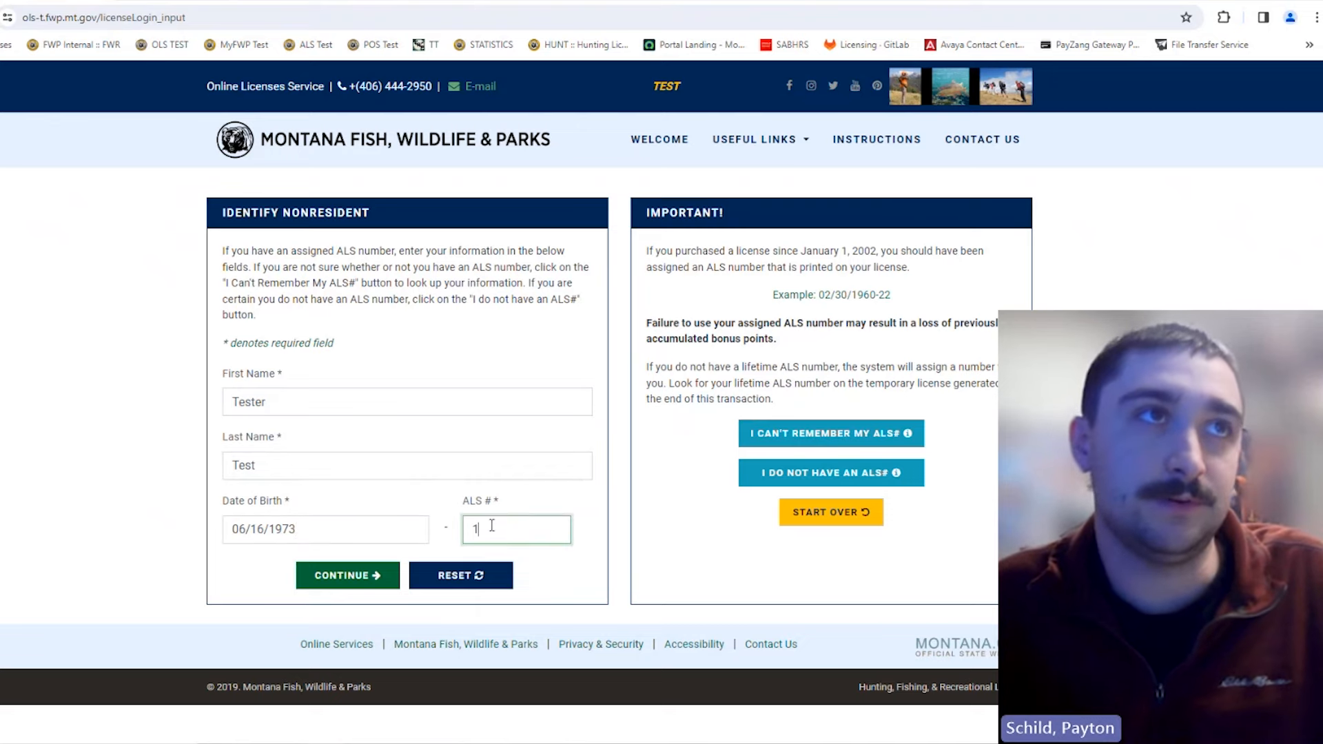
pyautogui.click(354, 532)
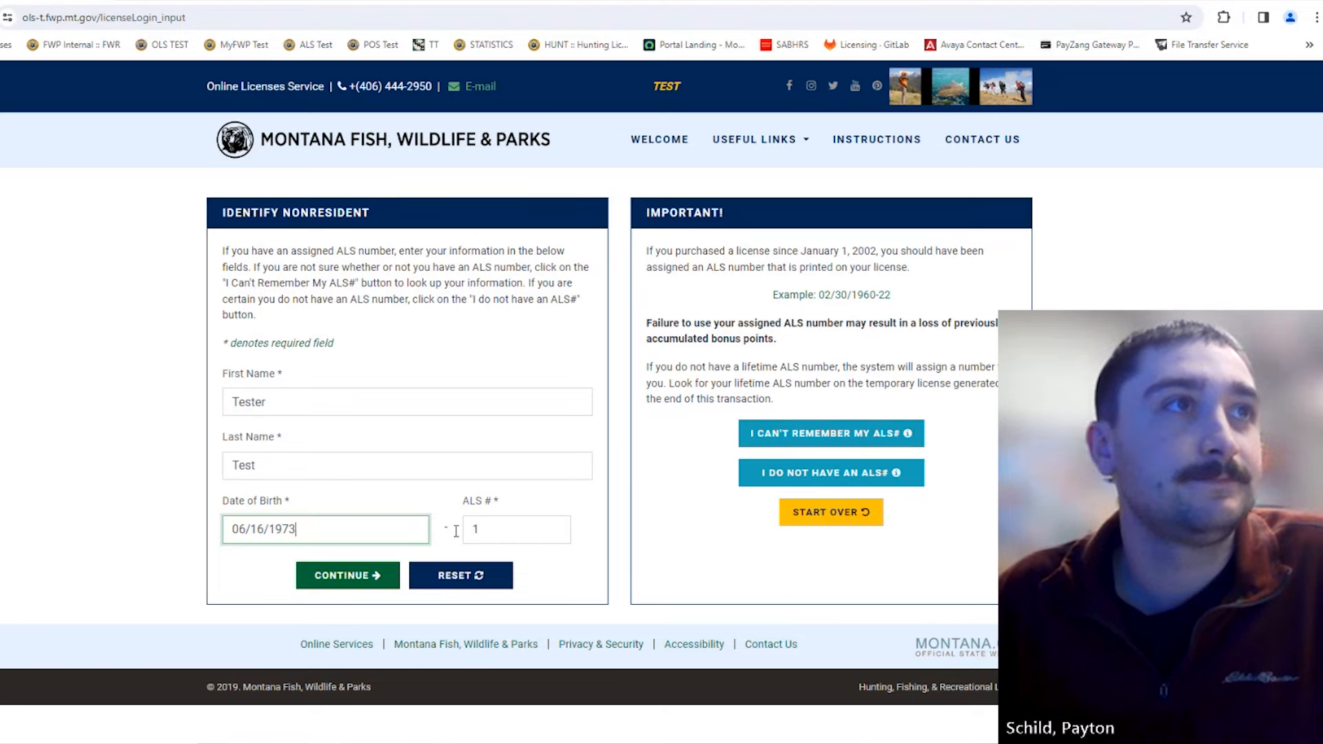
pyautogui.click(351, 591)
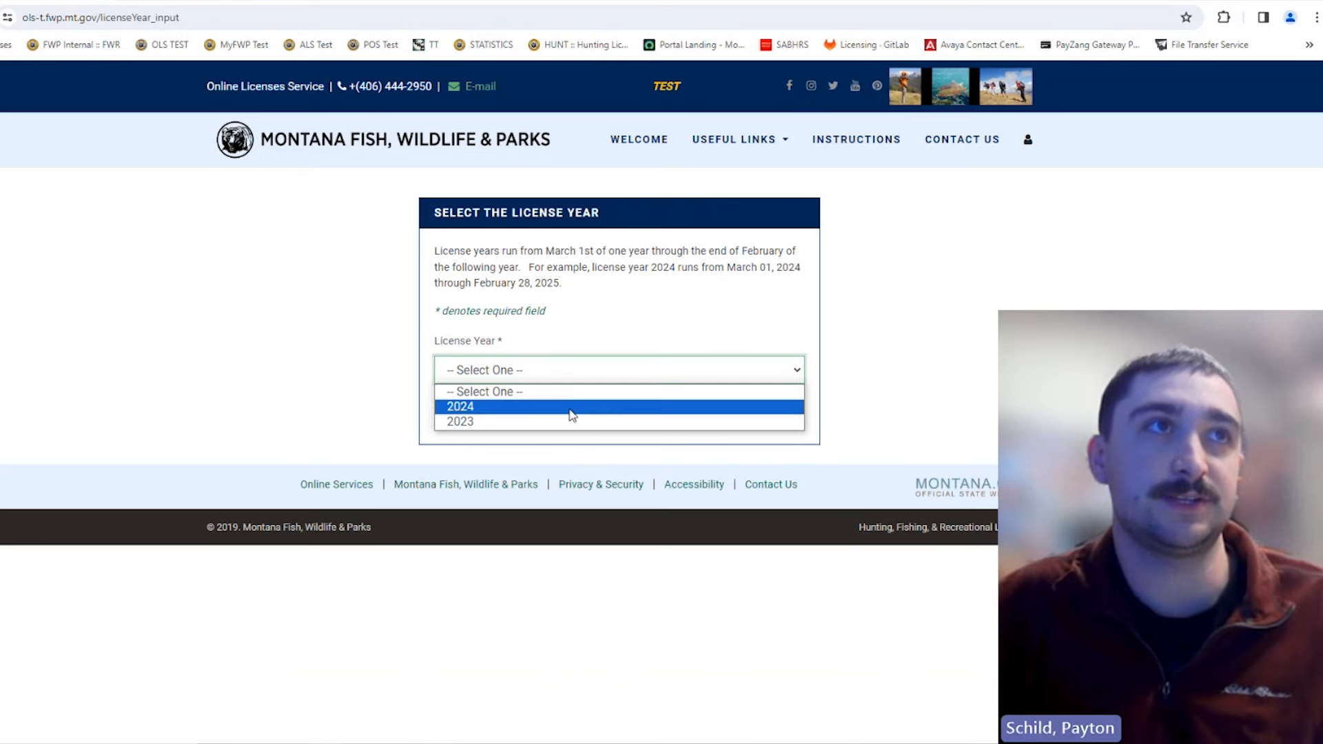
# Step: Choose 2024 as the license year and continue
pyautogui.click(571, 407)
pyautogui.click(568, 419)
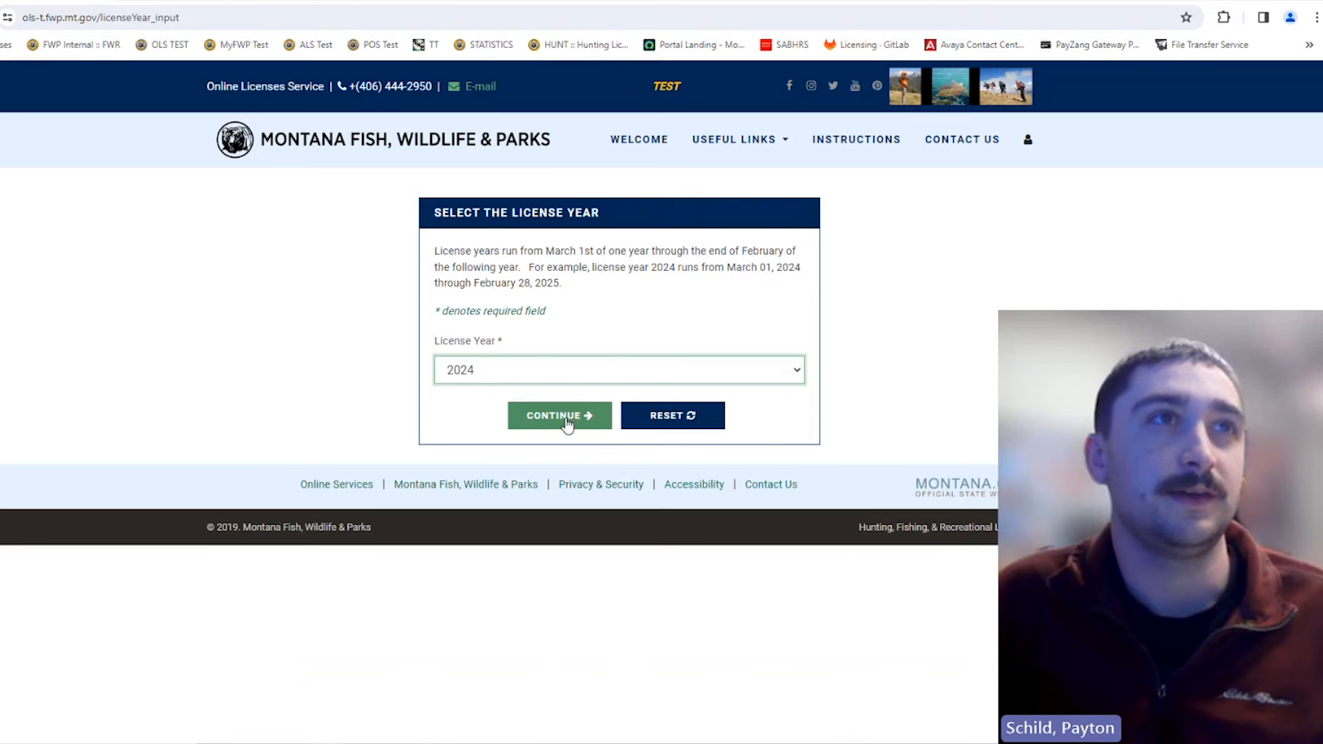
pyautogui.click(568, 422)
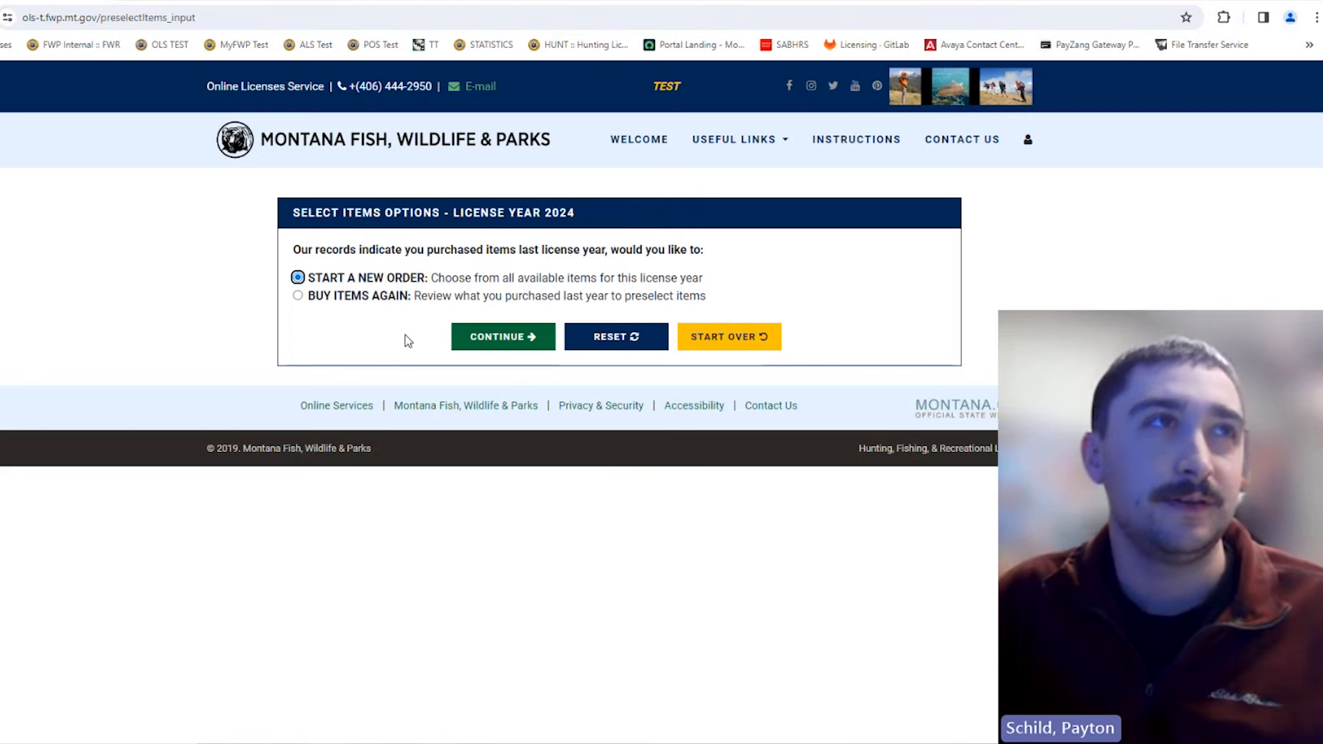
# Step: Choose to buy last year's purchased items again
pyautogui.click(297, 296)
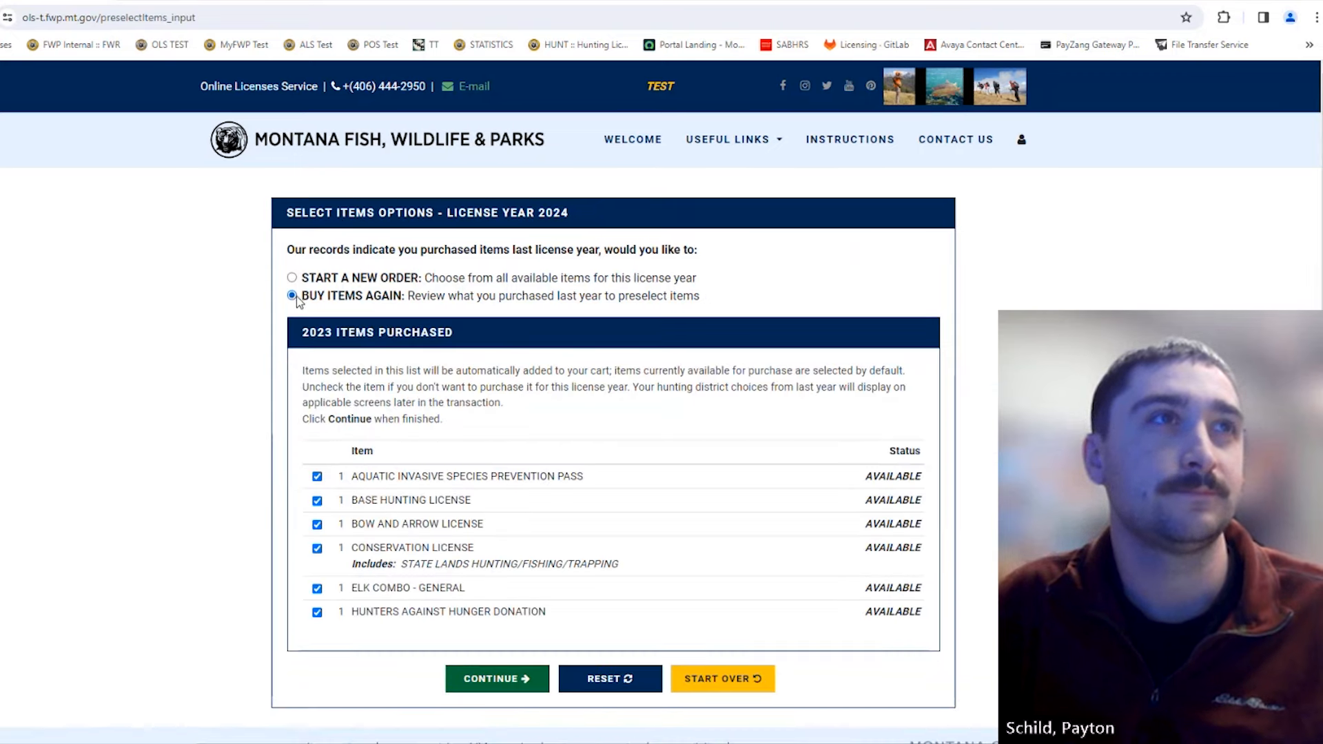
pyautogui.scroll(-1, 874, 359)
pyautogui.scroll(1, 954, 375)
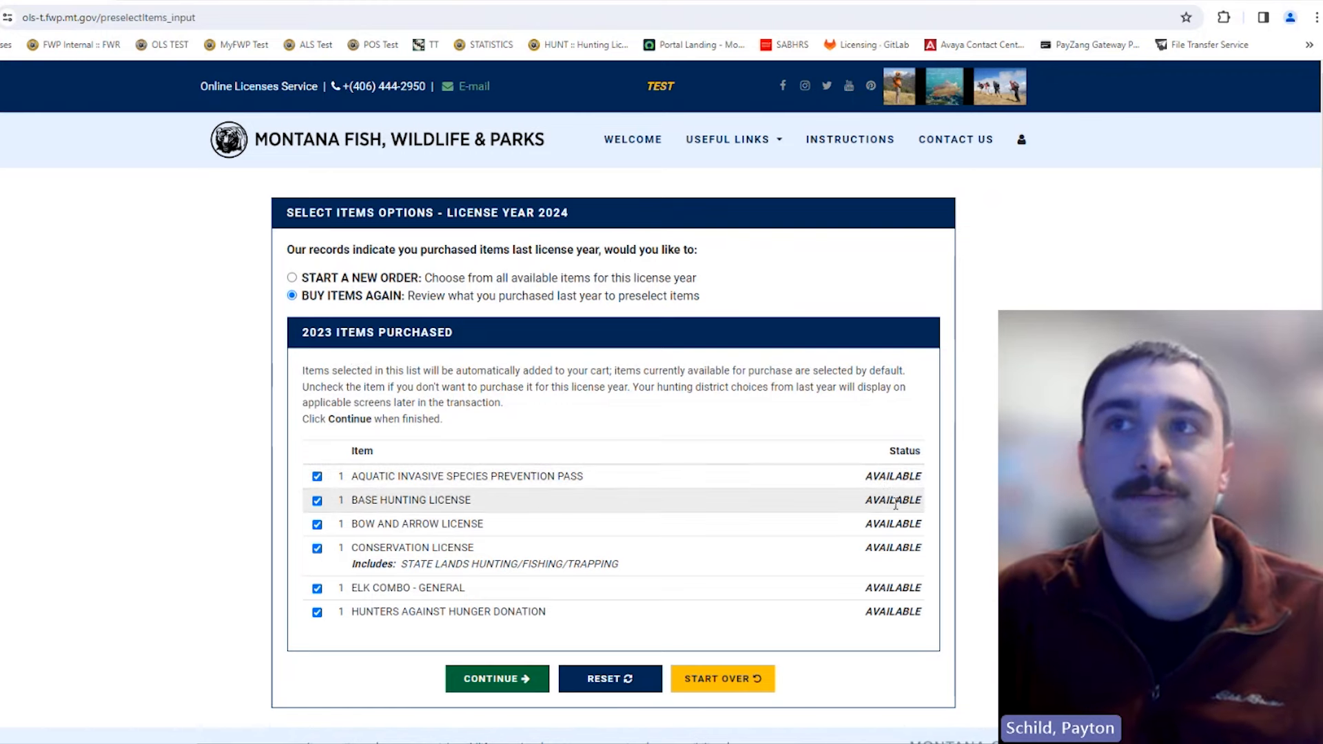
# Step: Toggle Hunters Against Hunger Donation, AIS Prevention Pass and Base Hunting License off and back on
pyautogui.click(317, 613)
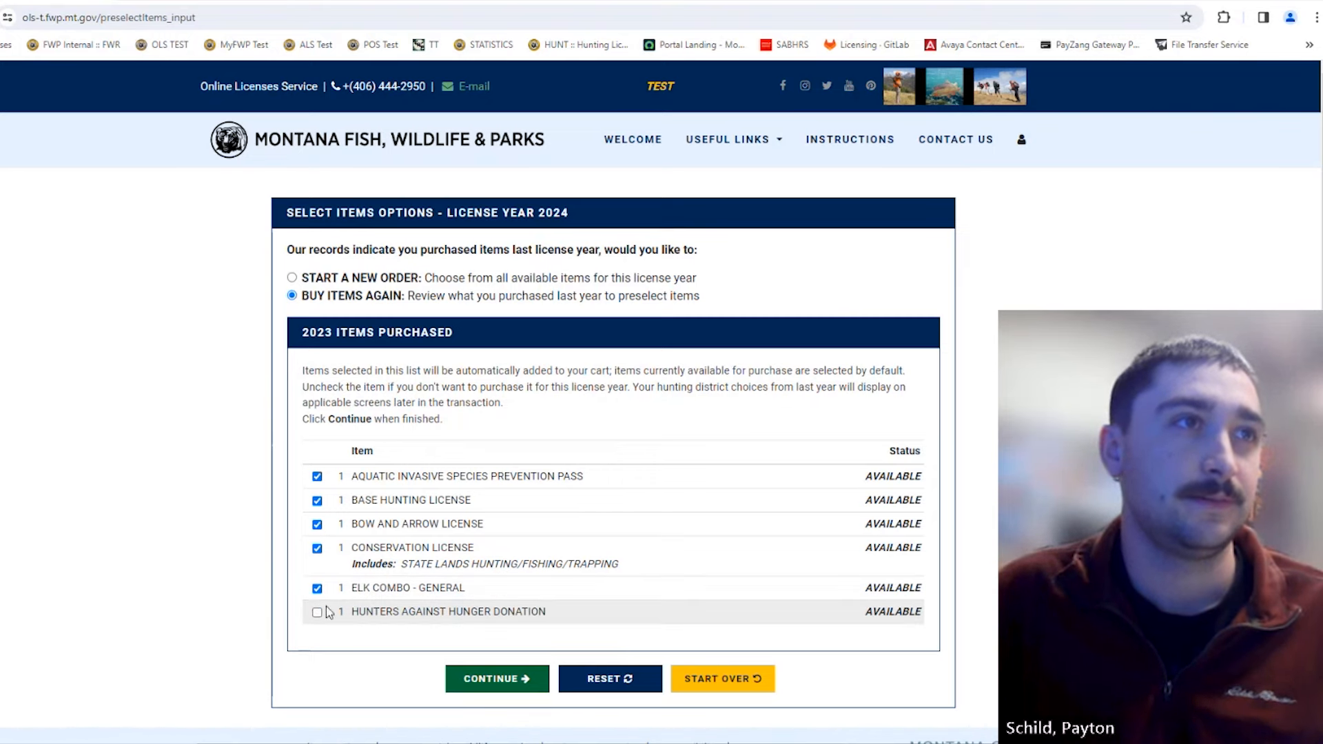
pyautogui.click(318, 613)
pyautogui.click(317, 477)
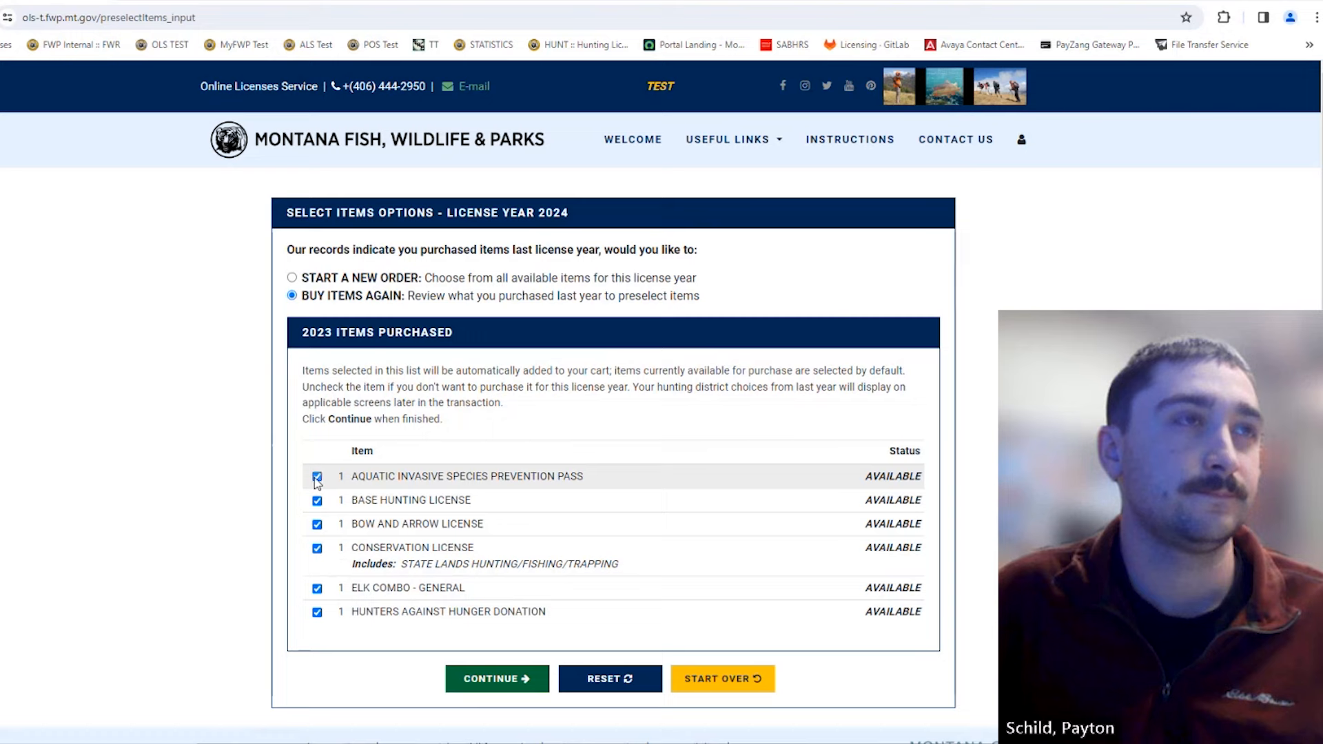
pyautogui.click(317, 501)
pyautogui.click(317, 476)
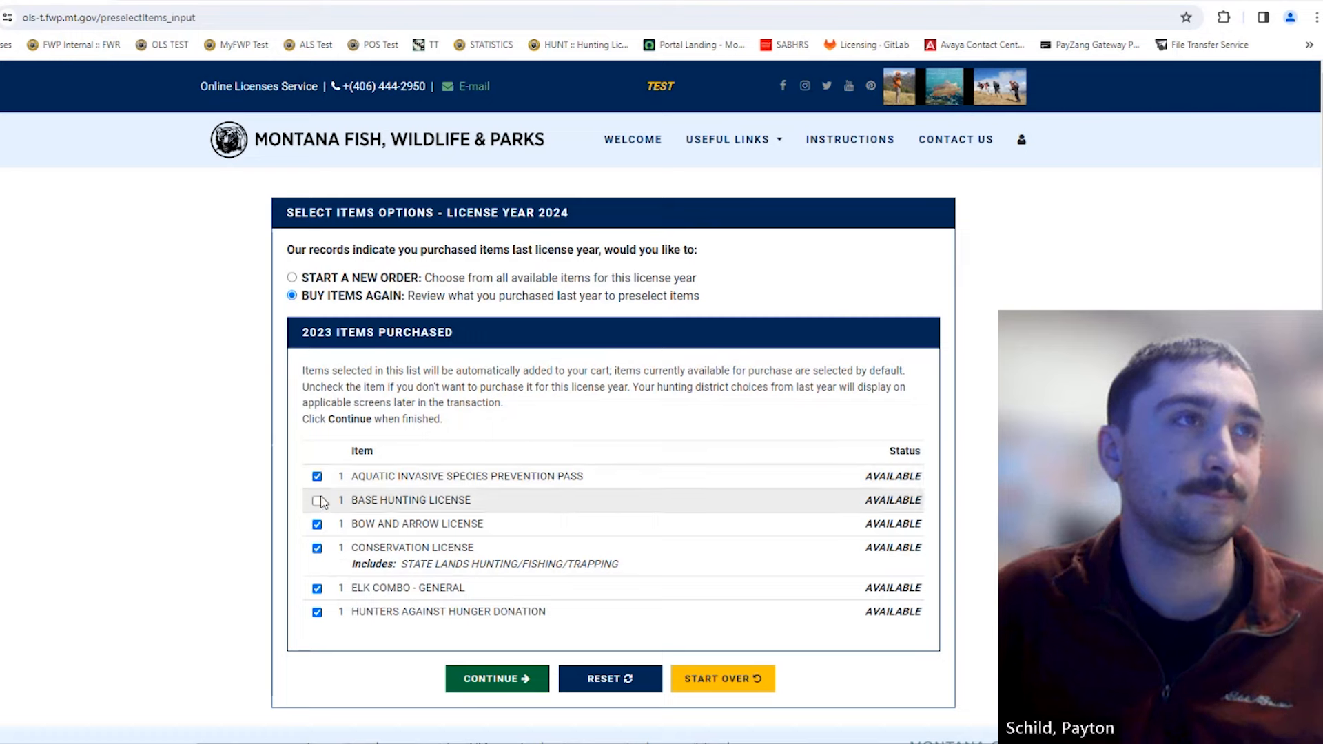
pyautogui.click(317, 502)
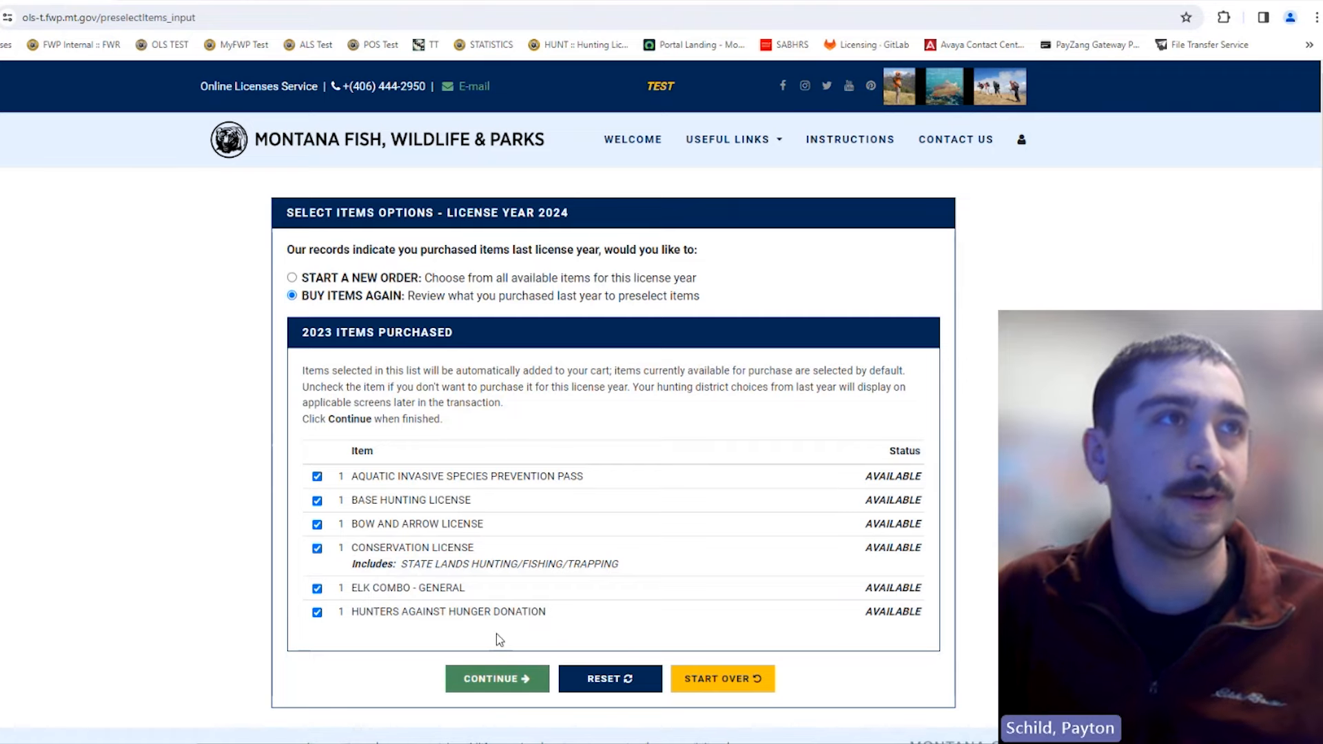
# Step: Continue to the 2024 item list with last year's items preselected and look through it
pyautogui.click(510, 686)
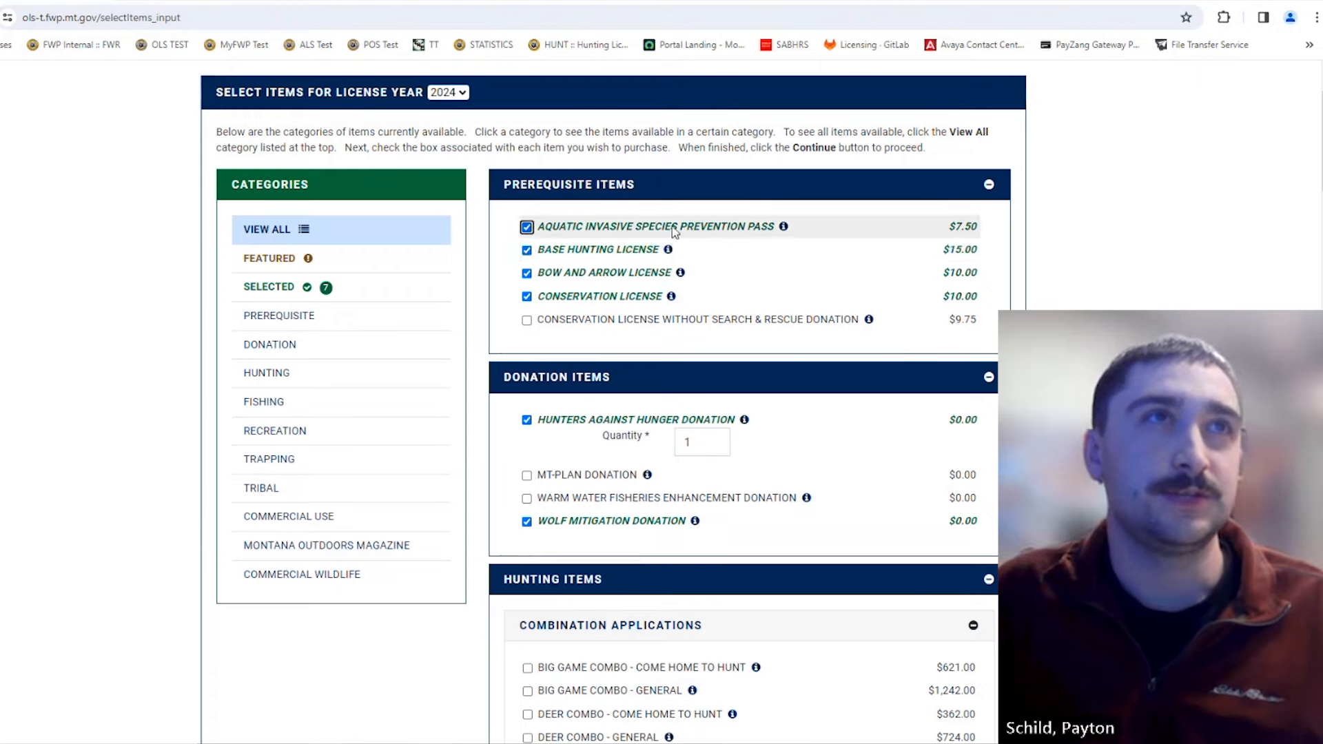
pyautogui.scroll(-1, 673, 231)
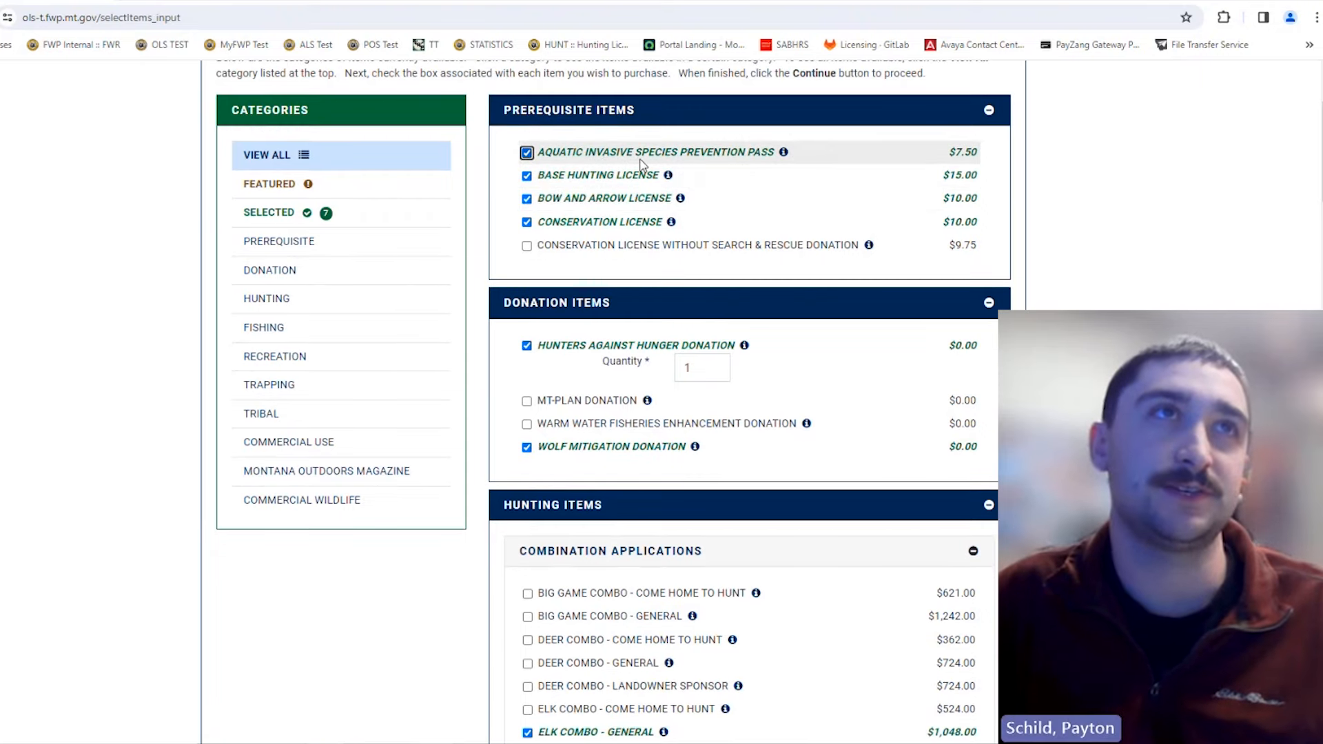
pyautogui.scroll(-1, 641, 214)
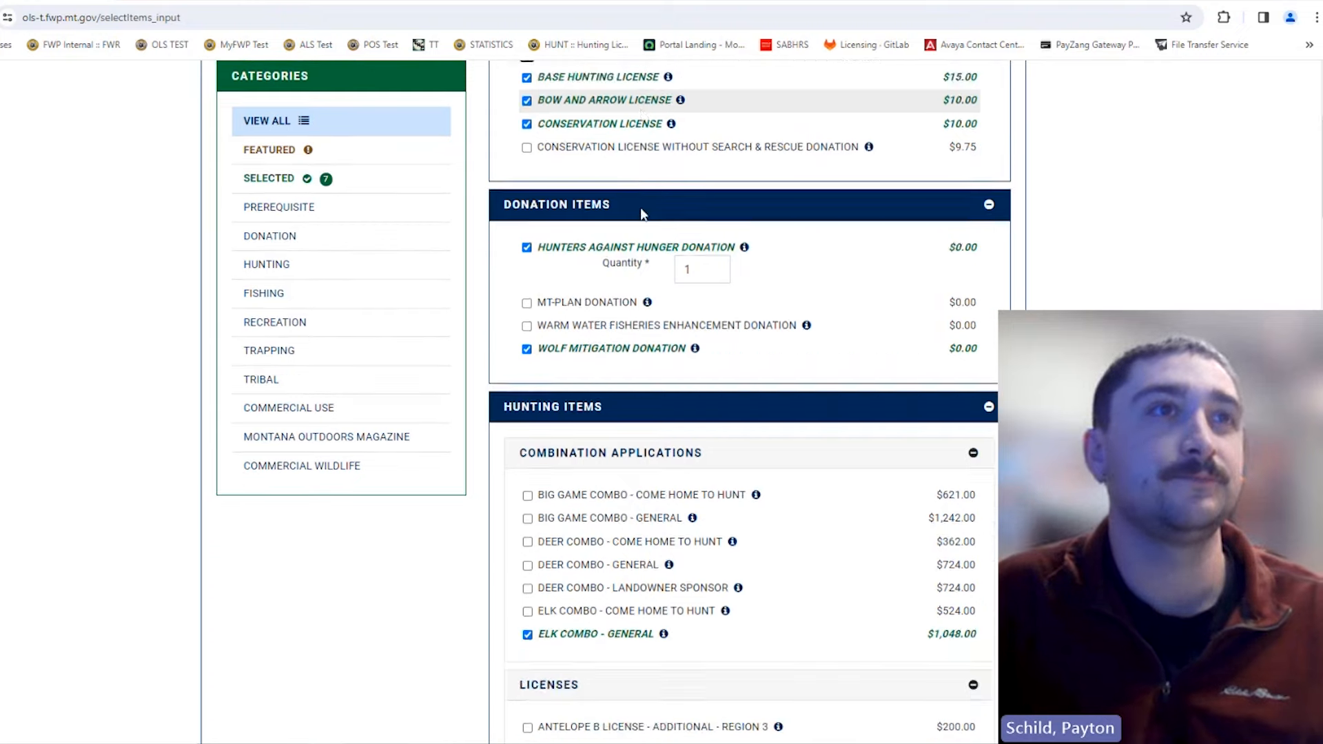
pyautogui.scroll(-5, 676, 314)
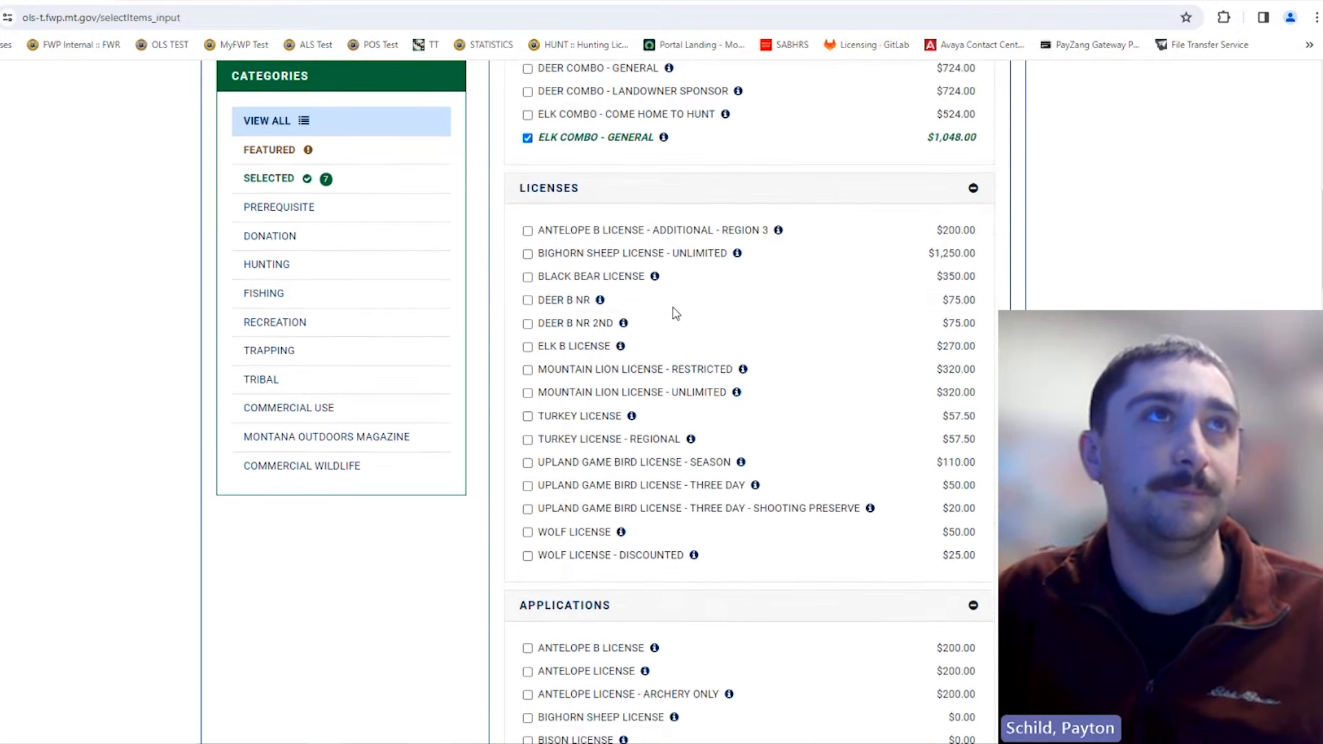
pyautogui.scroll(4, 676, 314)
pyautogui.scroll(4, 755, 317)
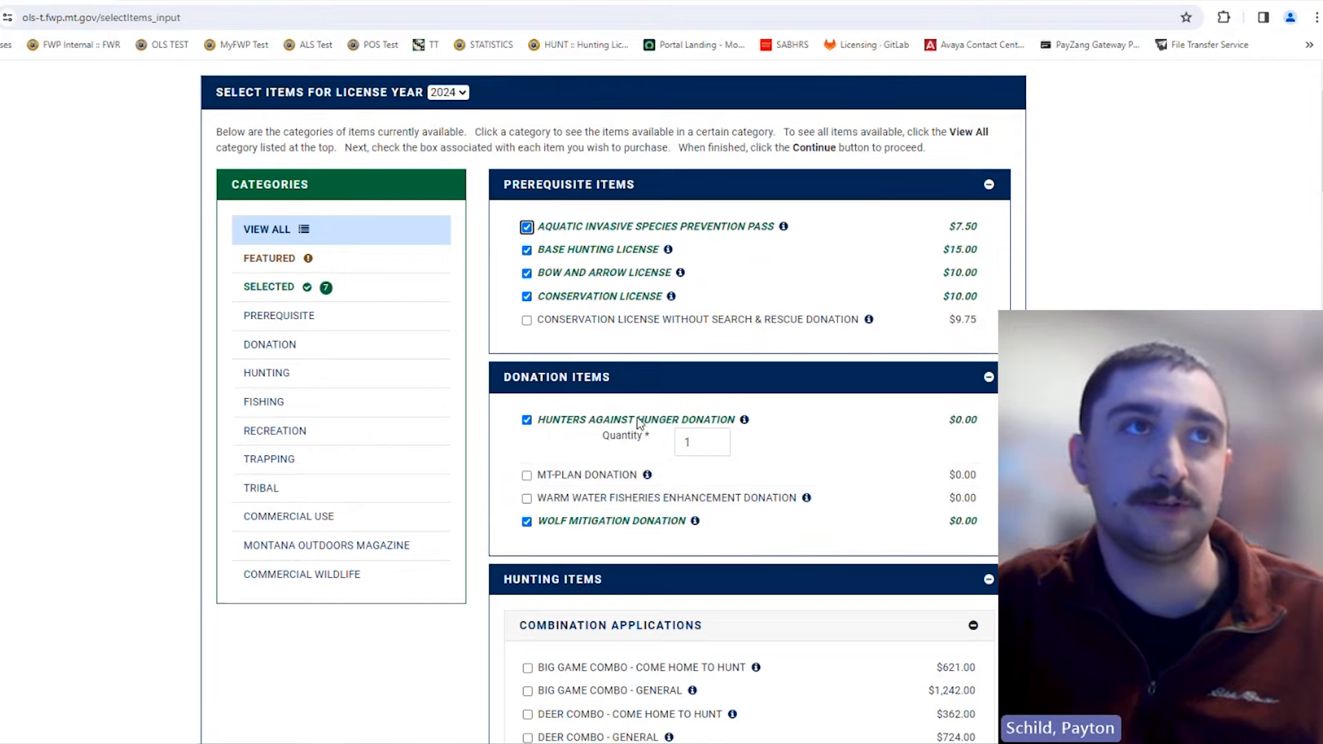
# Step: Uncheck the Hunters Against Hunger Donation and review the remaining selected items
pyautogui.click(565, 421)
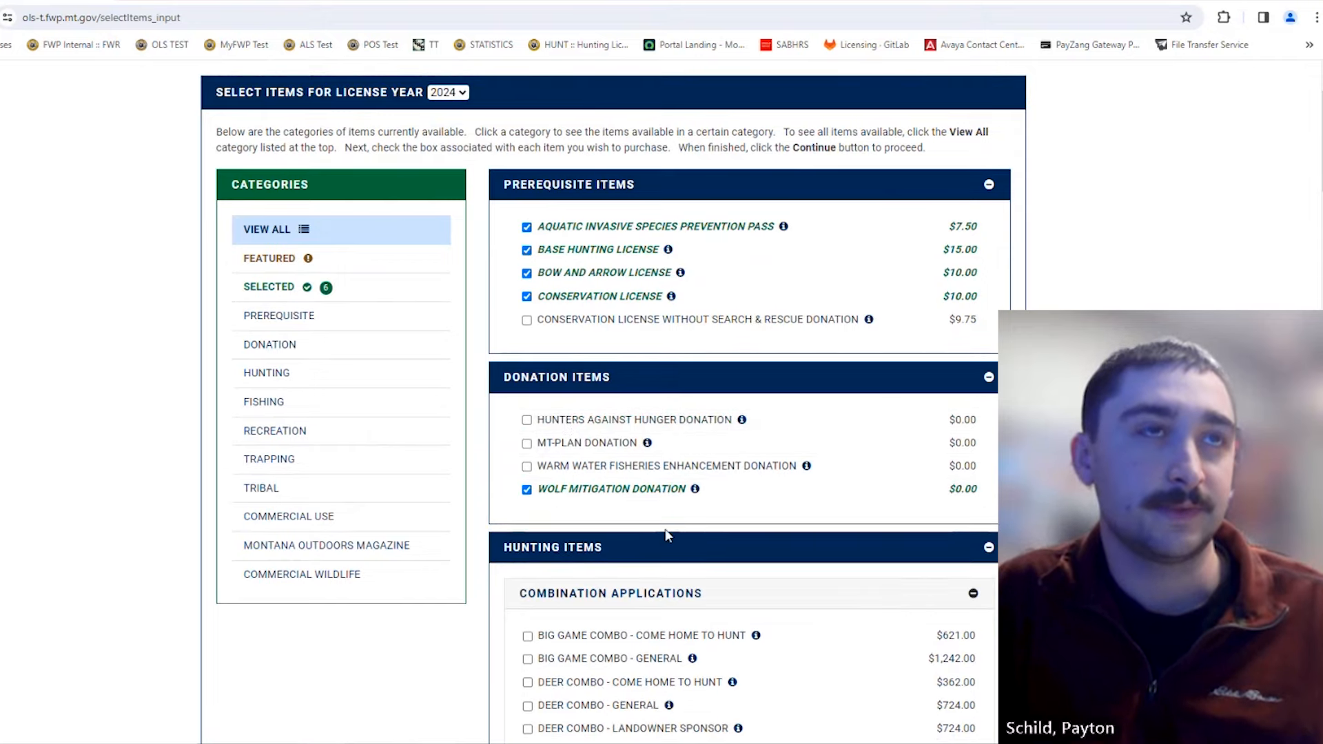
pyautogui.scroll(-5, 655, 507)
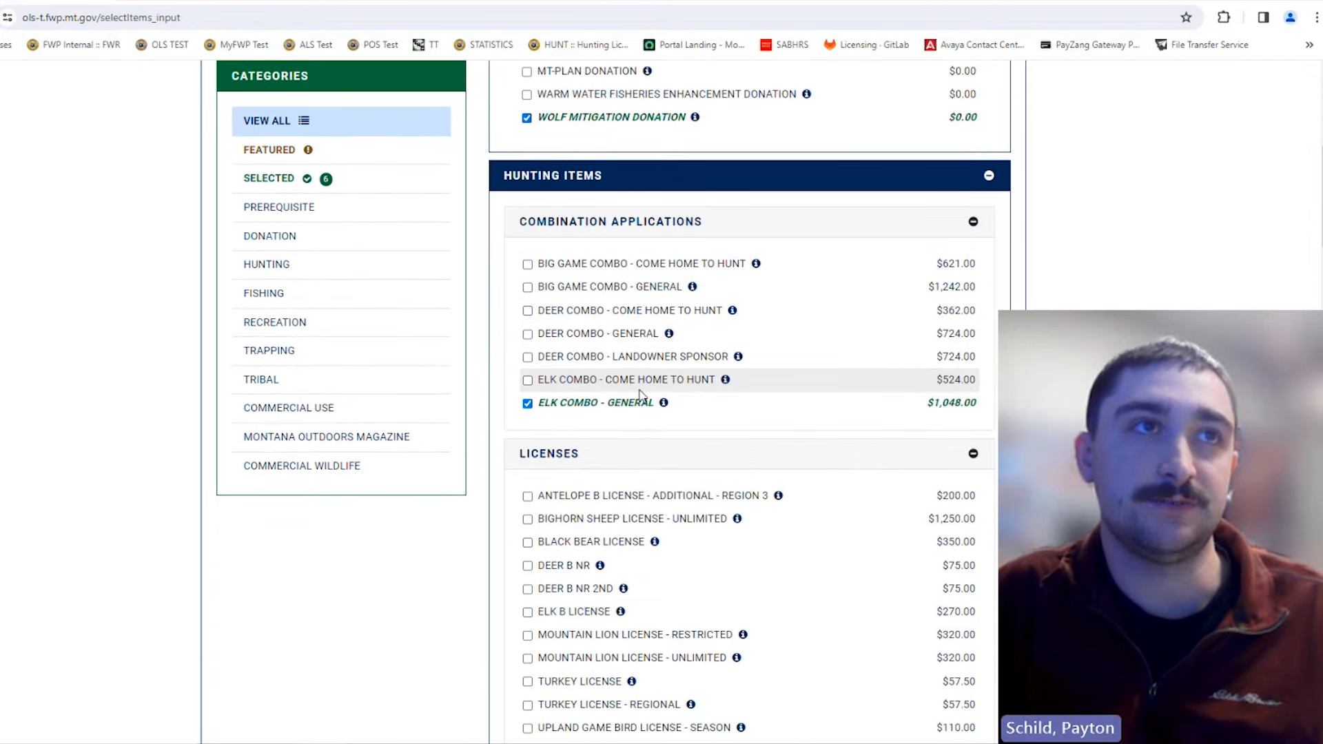
pyautogui.scroll(-2, 578, 375)
pyautogui.moveTo(623, 442)
pyautogui.scroll(1, 623, 442)
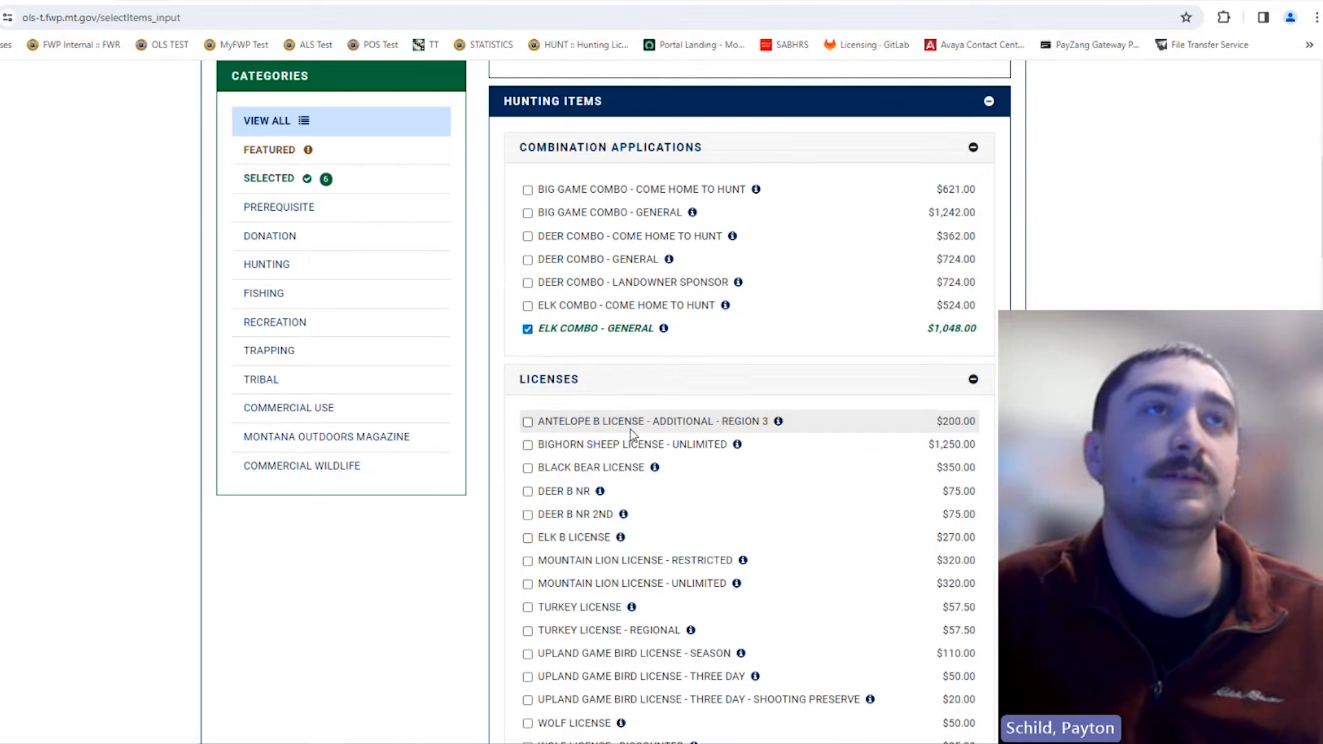
pyautogui.scroll(6, 798, 340)
pyautogui.scroll(-6, 798, 340)
pyautogui.scroll(-4, 799, 340)
pyautogui.scroll(7, 798, 340)
pyautogui.scroll(3, 798, 340)
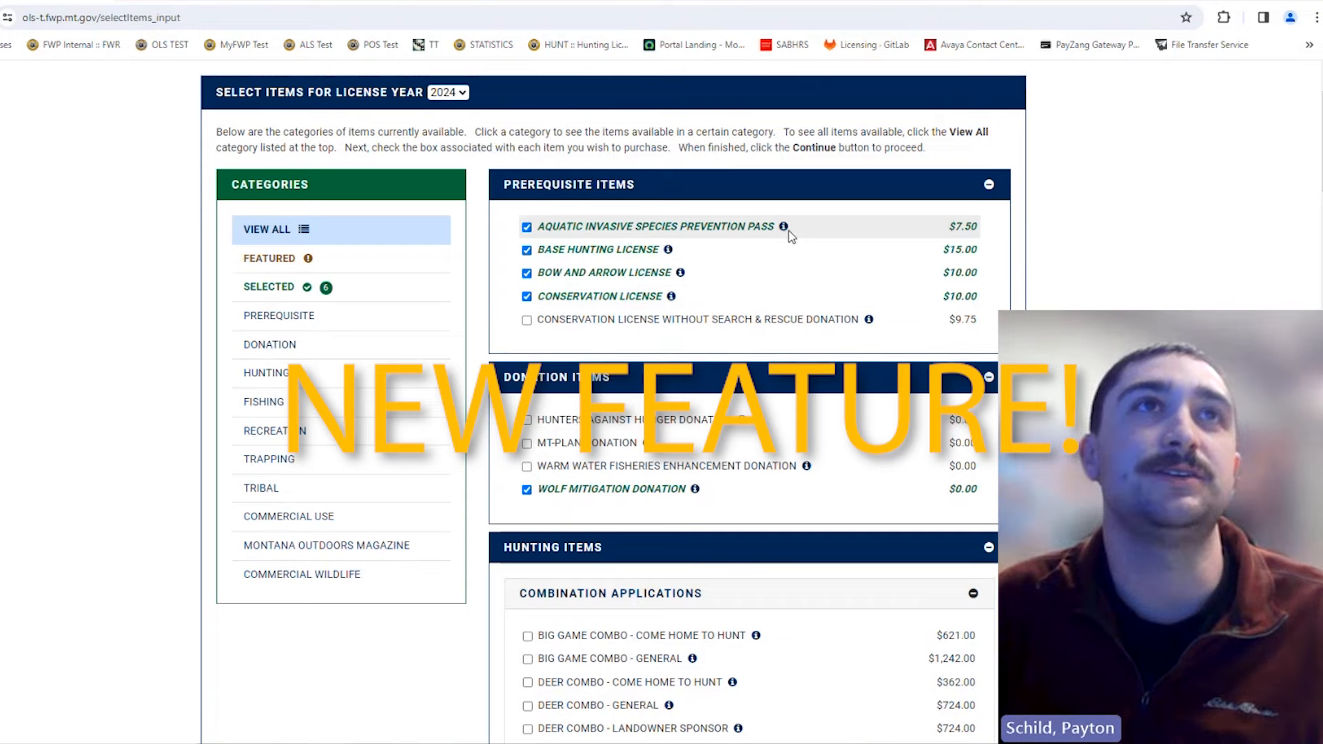
pyautogui.moveTo(784, 226)
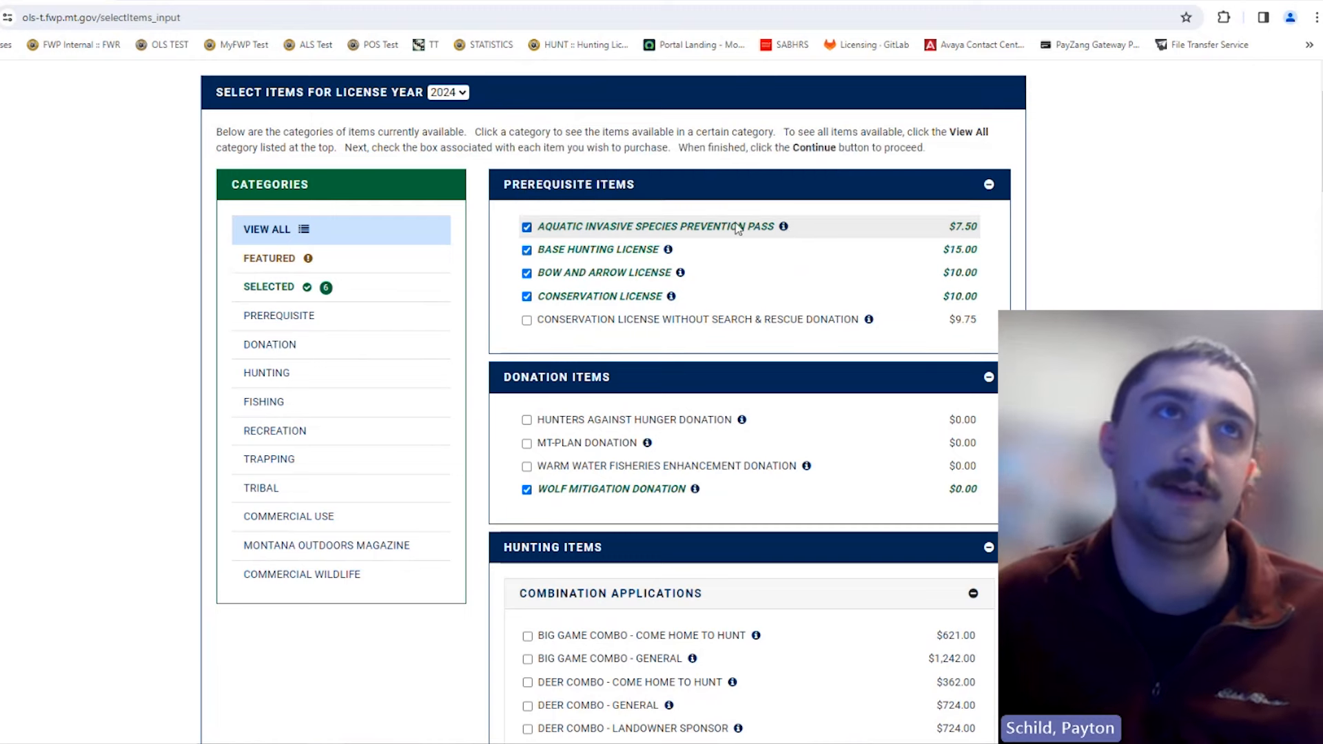
pyautogui.moveTo(670, 253)
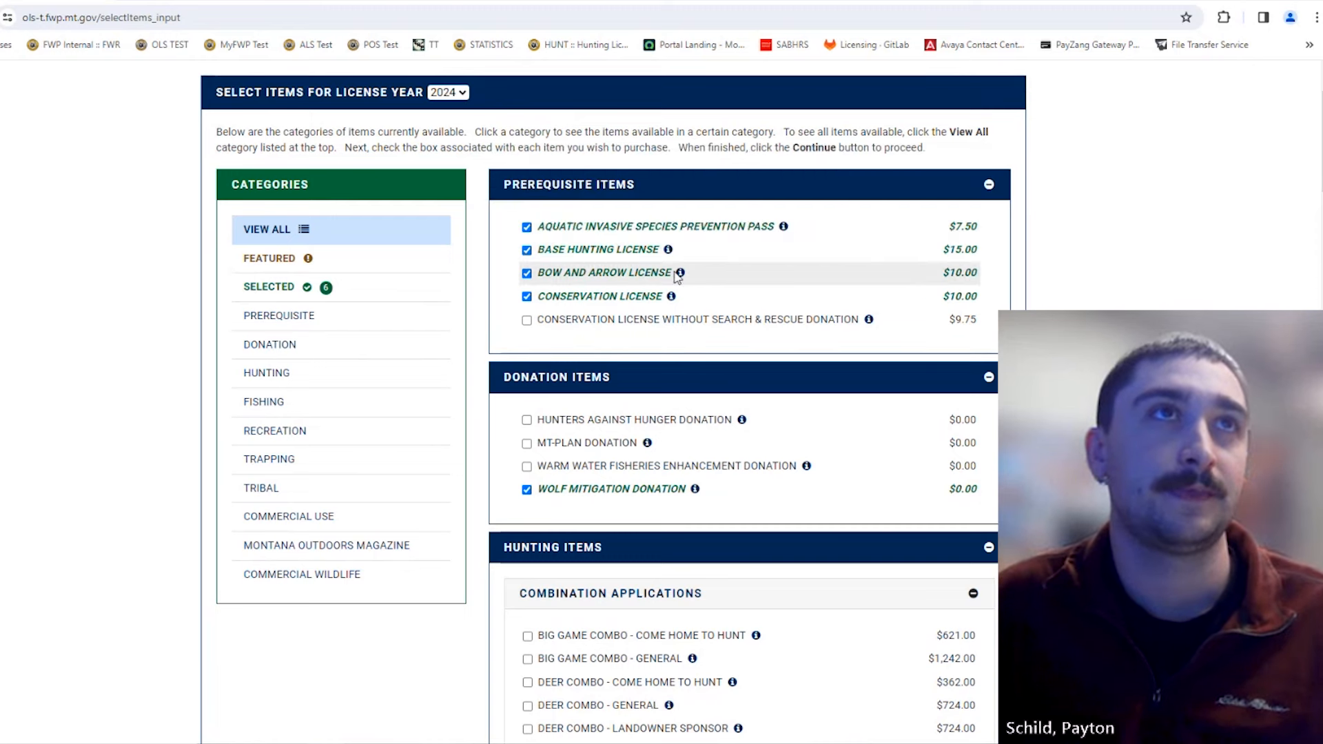
pyautogui.moveTo(674, 296)
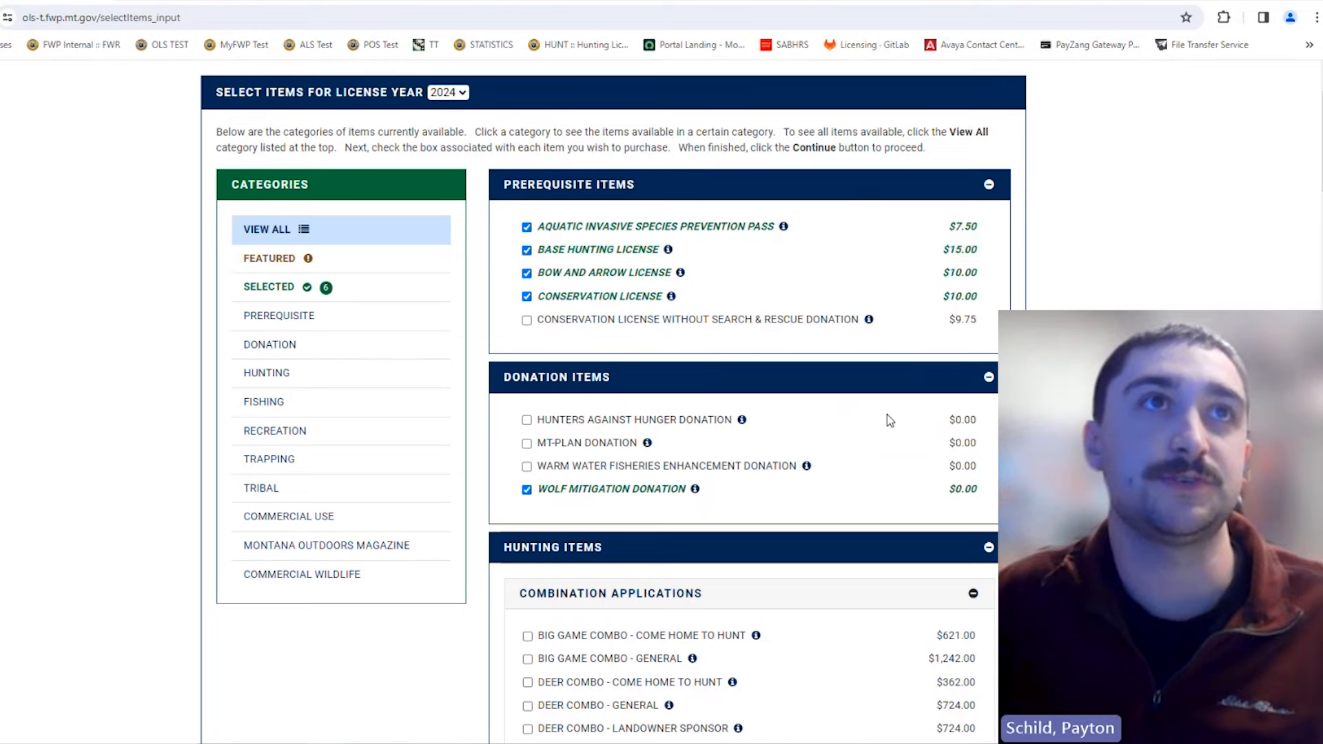
pyautogui.moveTo(747, 423)
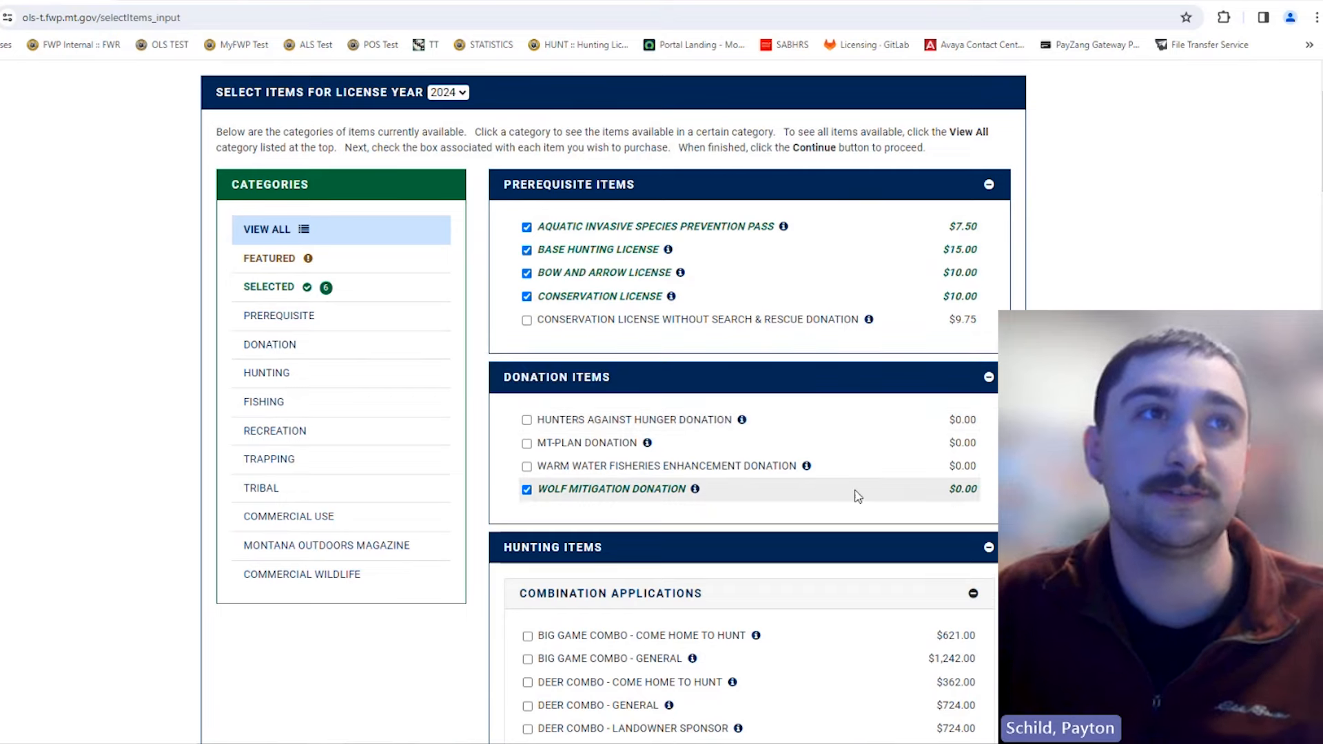
pyautogui.scroll(-4, 588, 426)
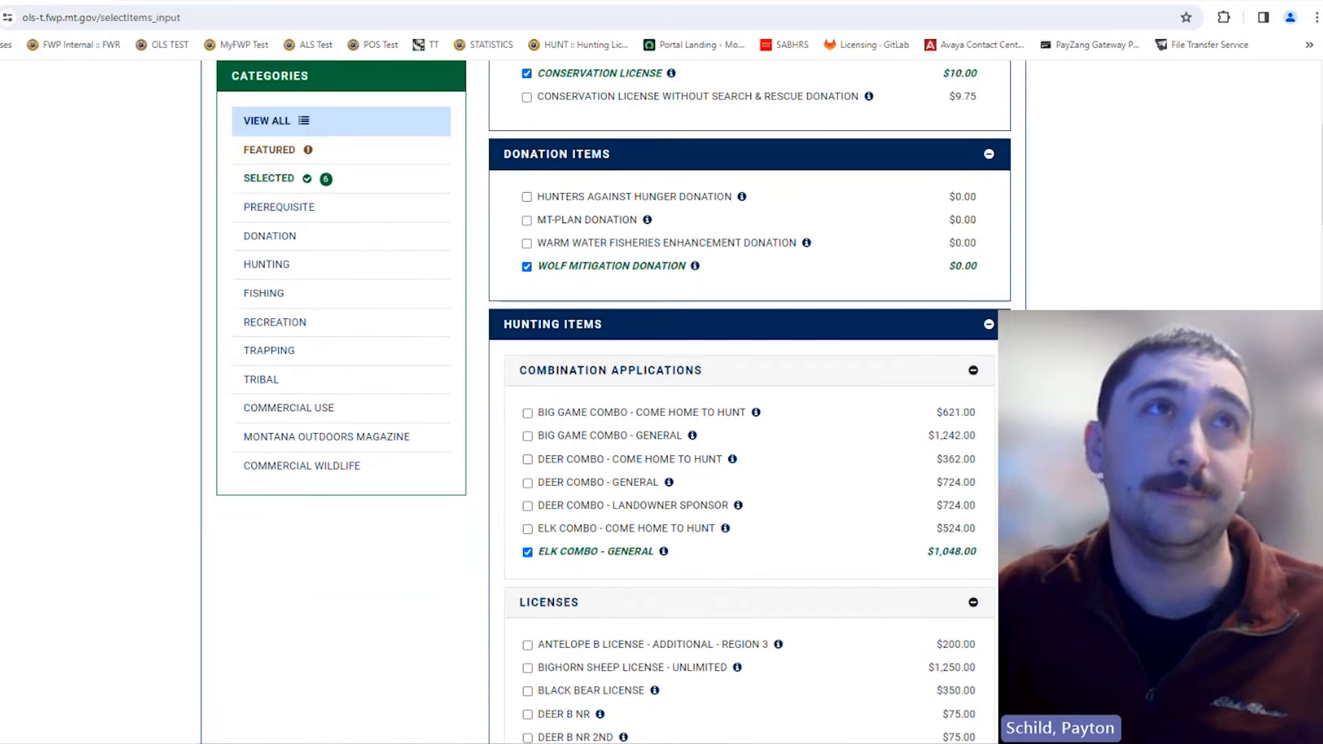
pyautogui.scroll(5, 988, 475)
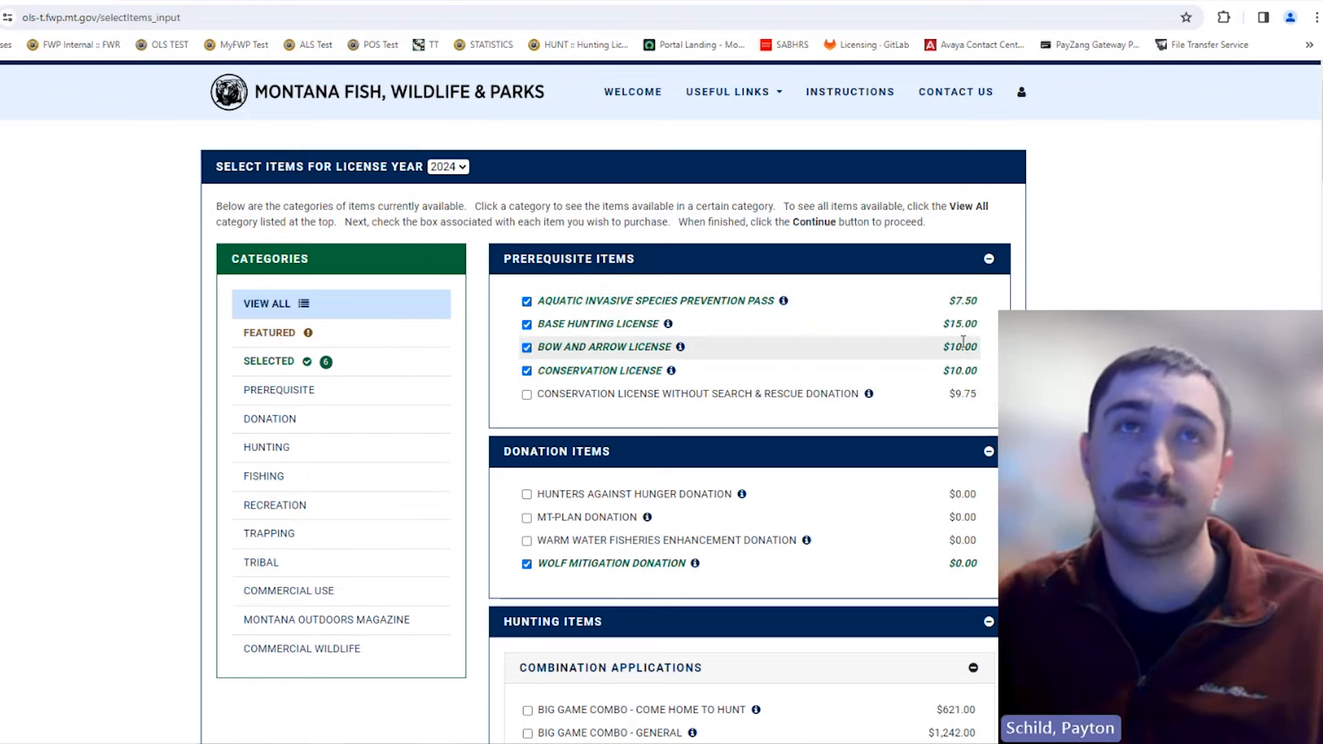
pyautogui.scroll(-10, 967, 375)
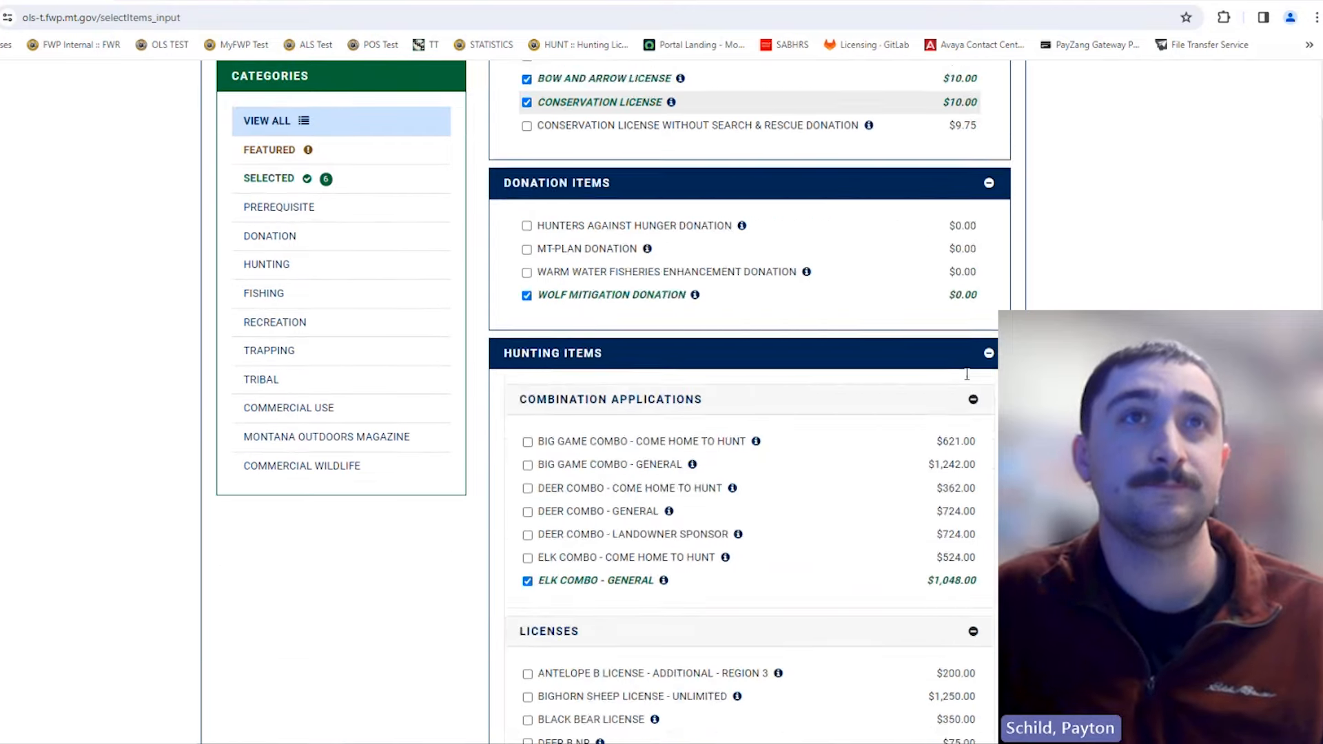
pyautogui.scroll(-10, 967, 441)
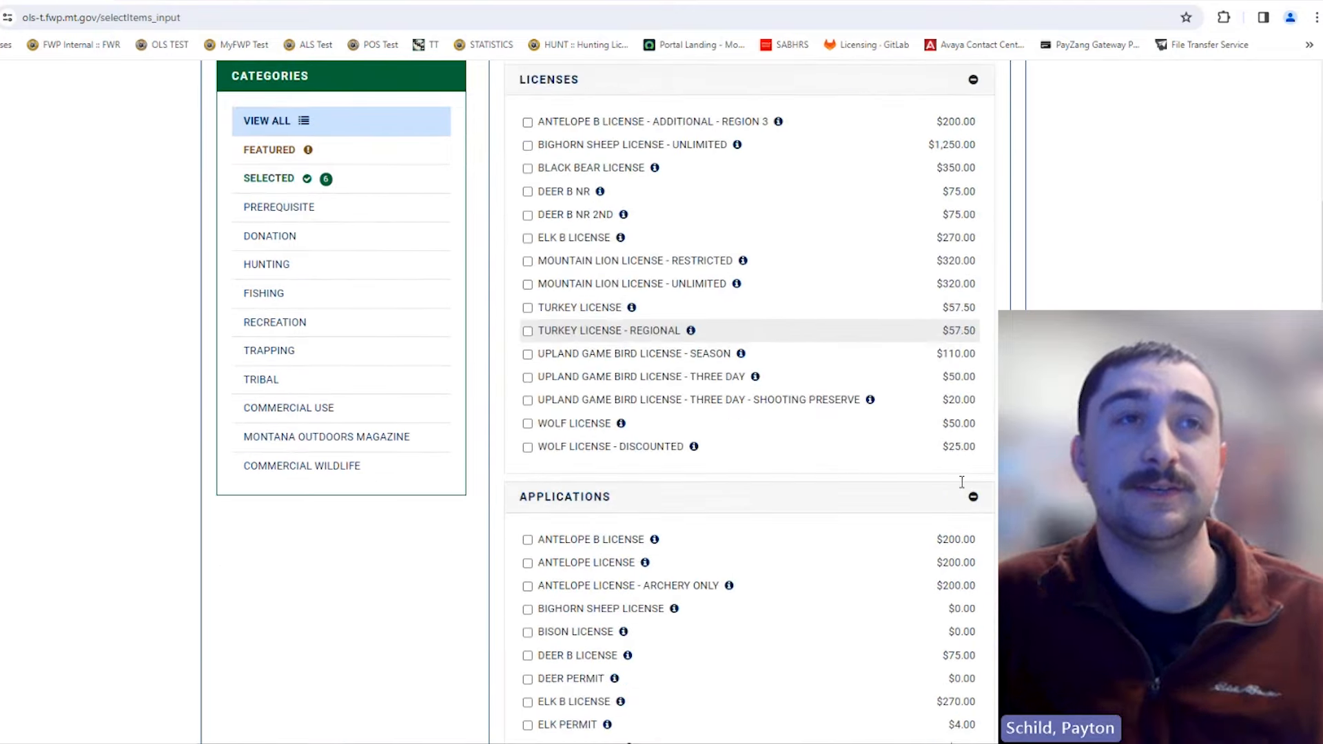
pyautogui.scroll(4, 960, 486)
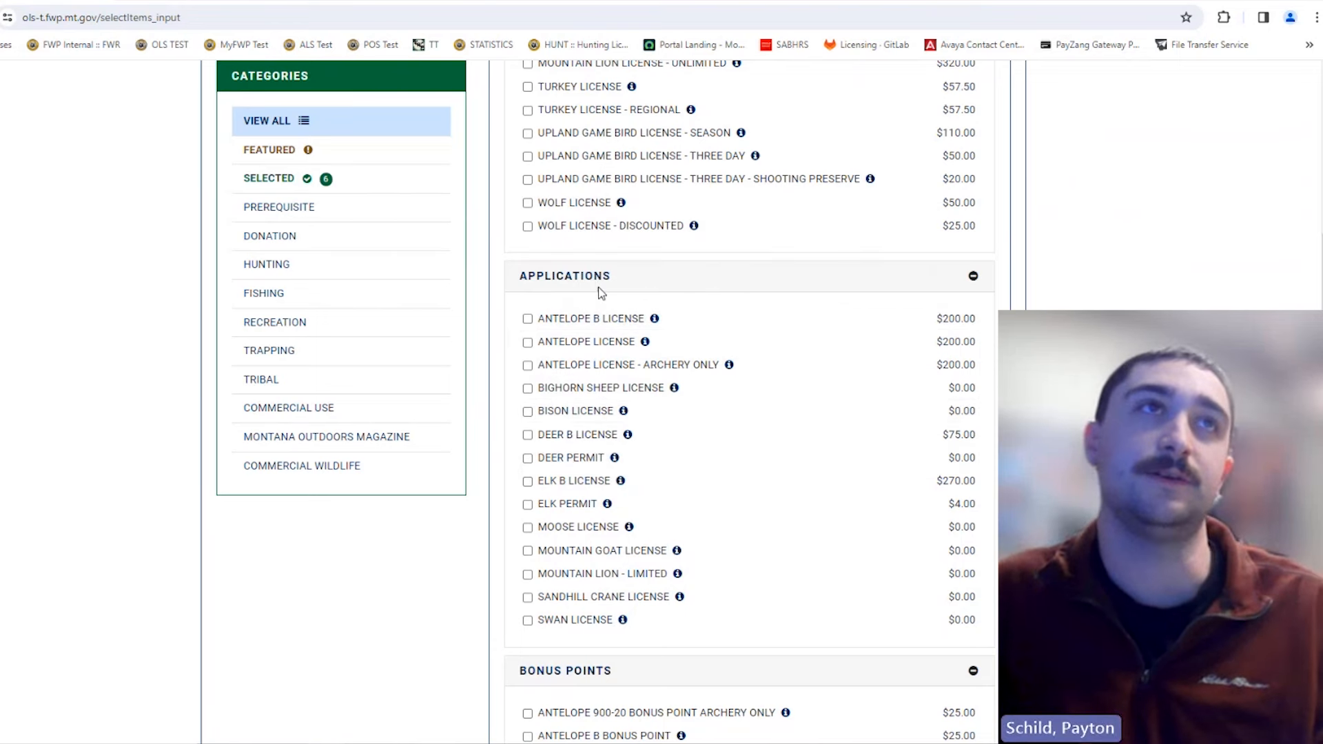
pyautogui.scroll(10, 721, 408)
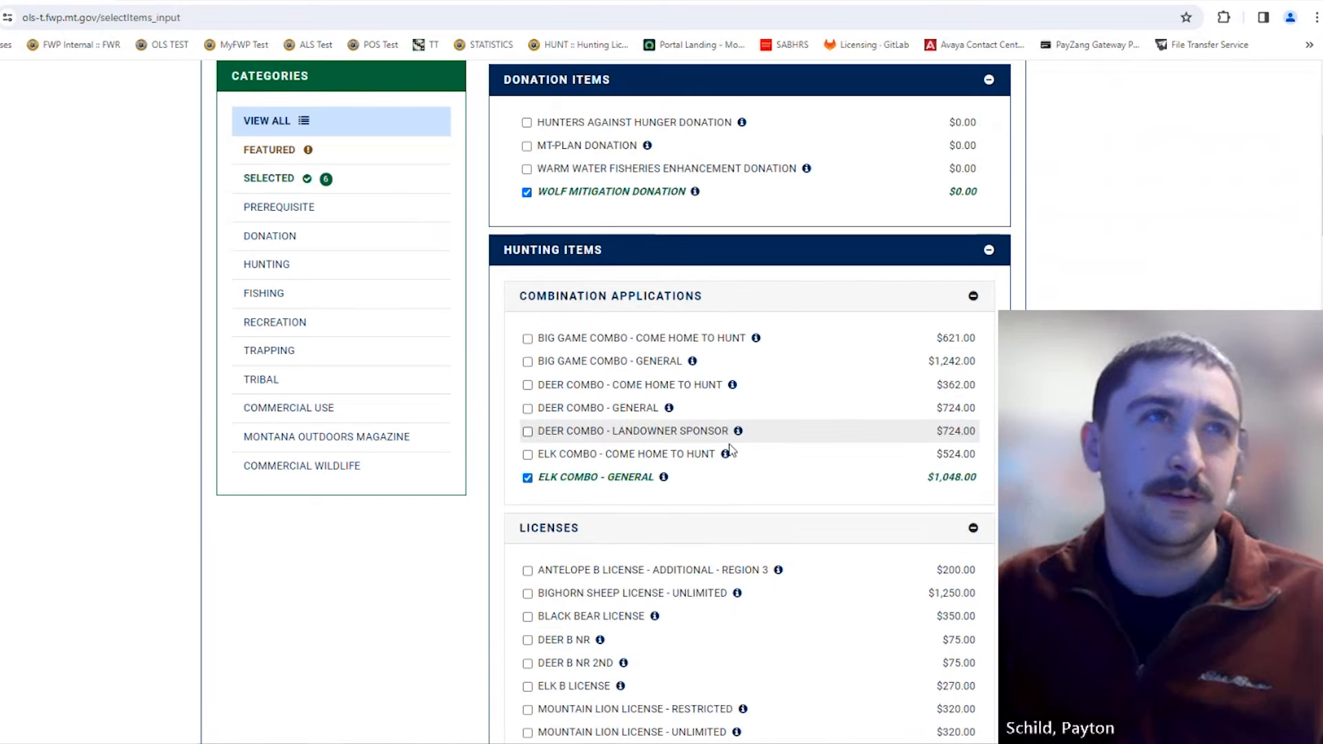
pyautogui.scroll(2, 797, 422)
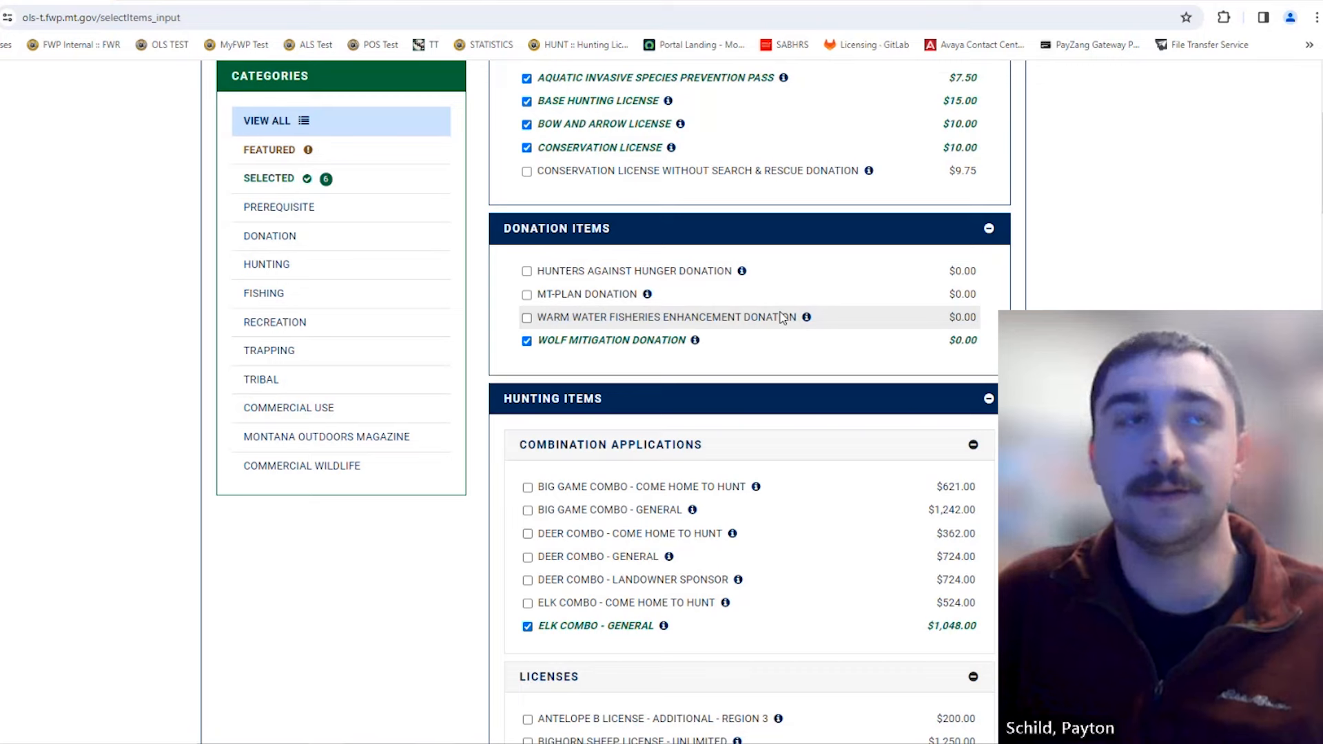
pyautogui.scroll(1, 806, 310)
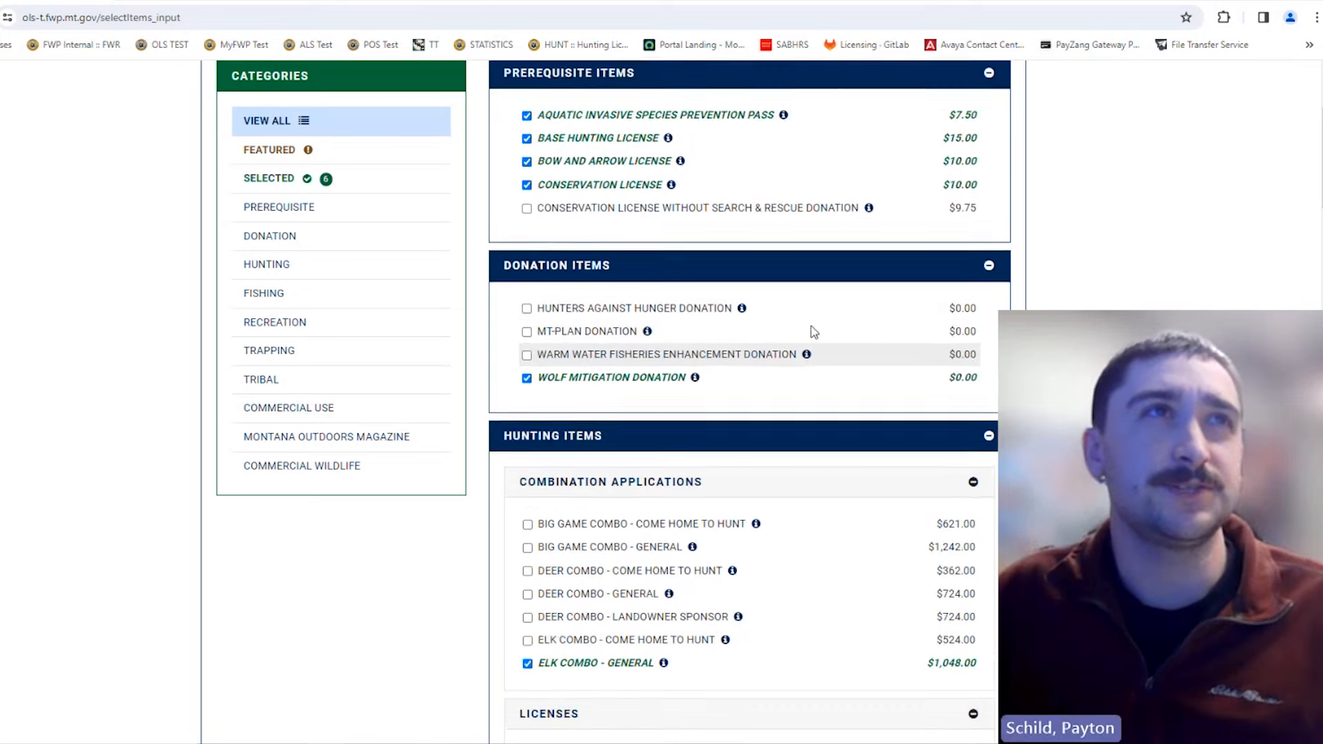
pyautogui.scroll(3, 814, 331)
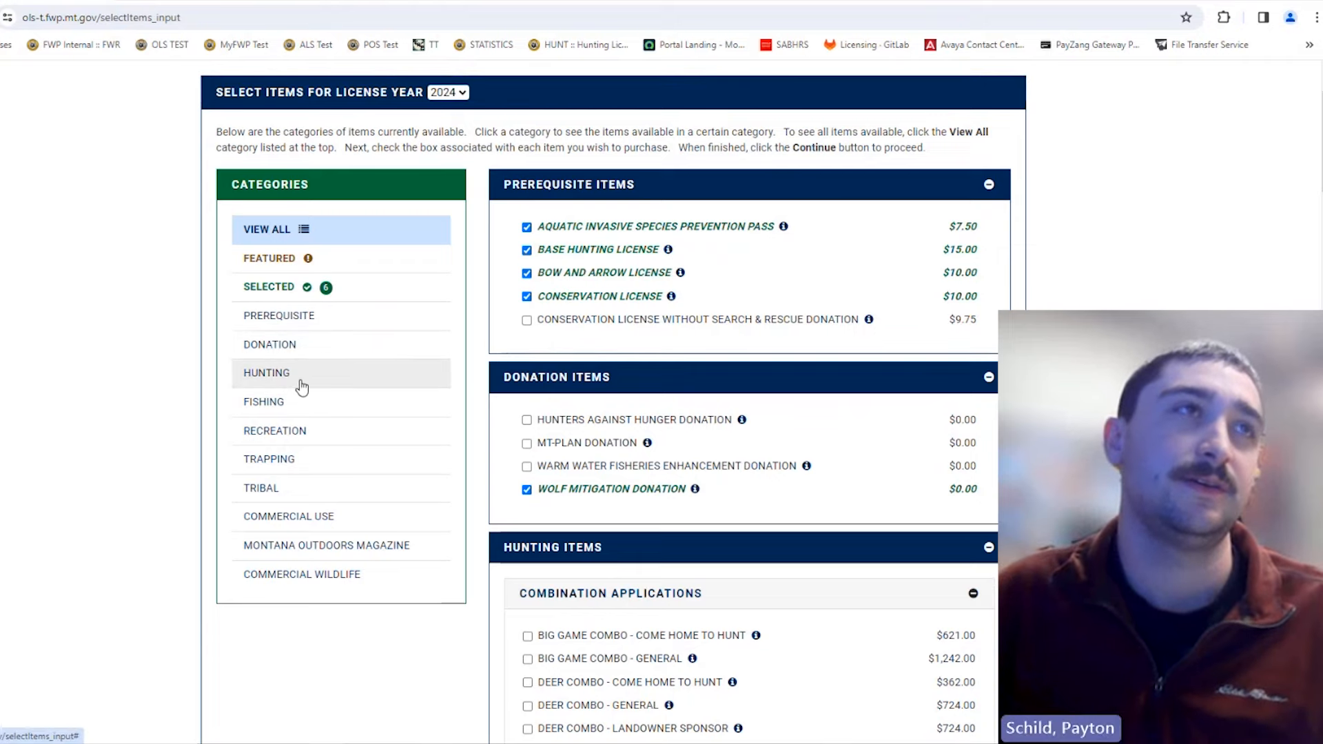
pyautogui.scroll(-4, 580, 255)
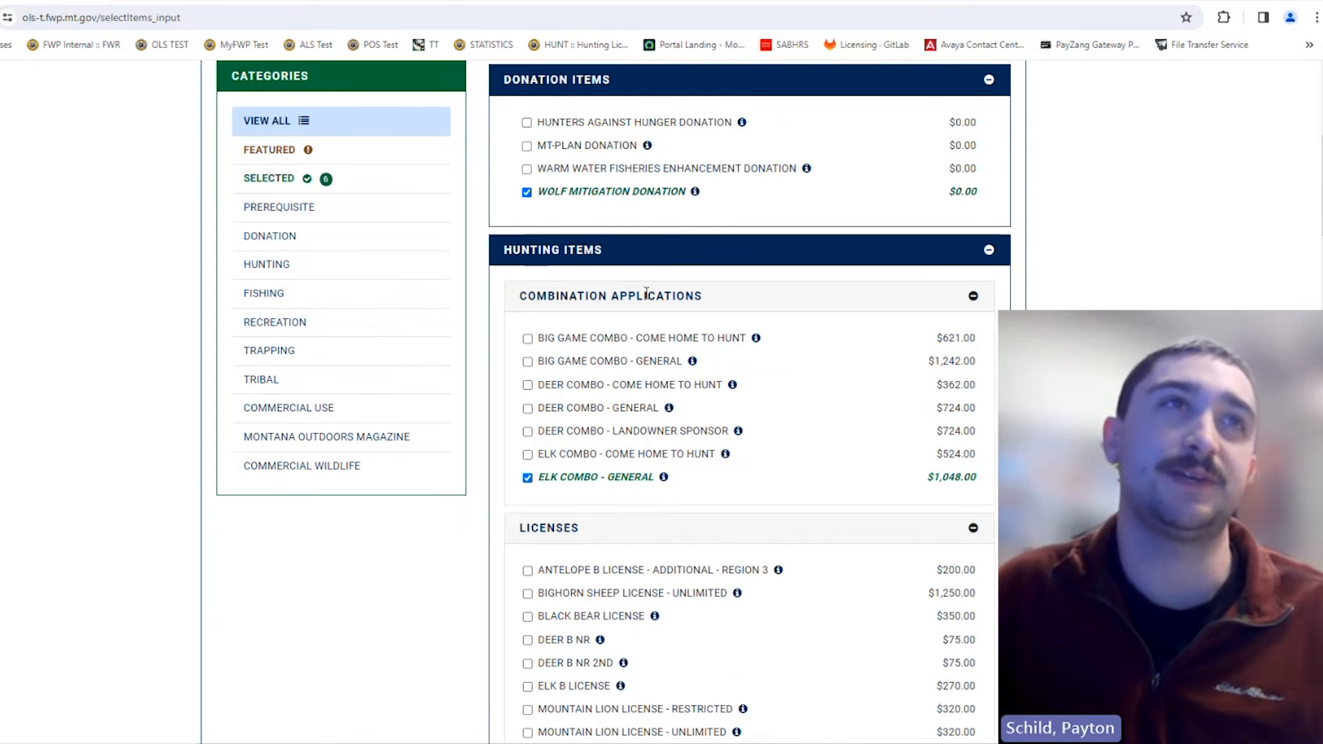
pyautogui.scroll(-3, 624, 506)
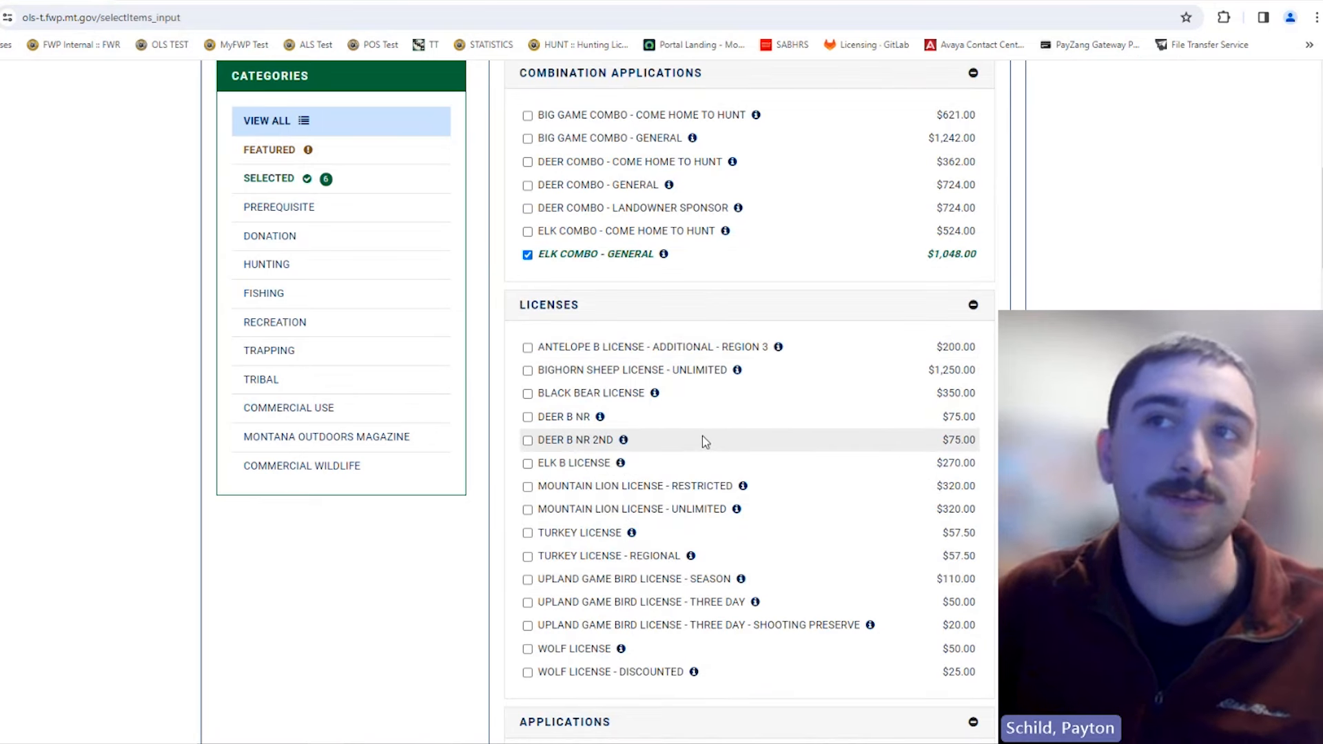
pyautogui.scroll(-1, 703, 441)
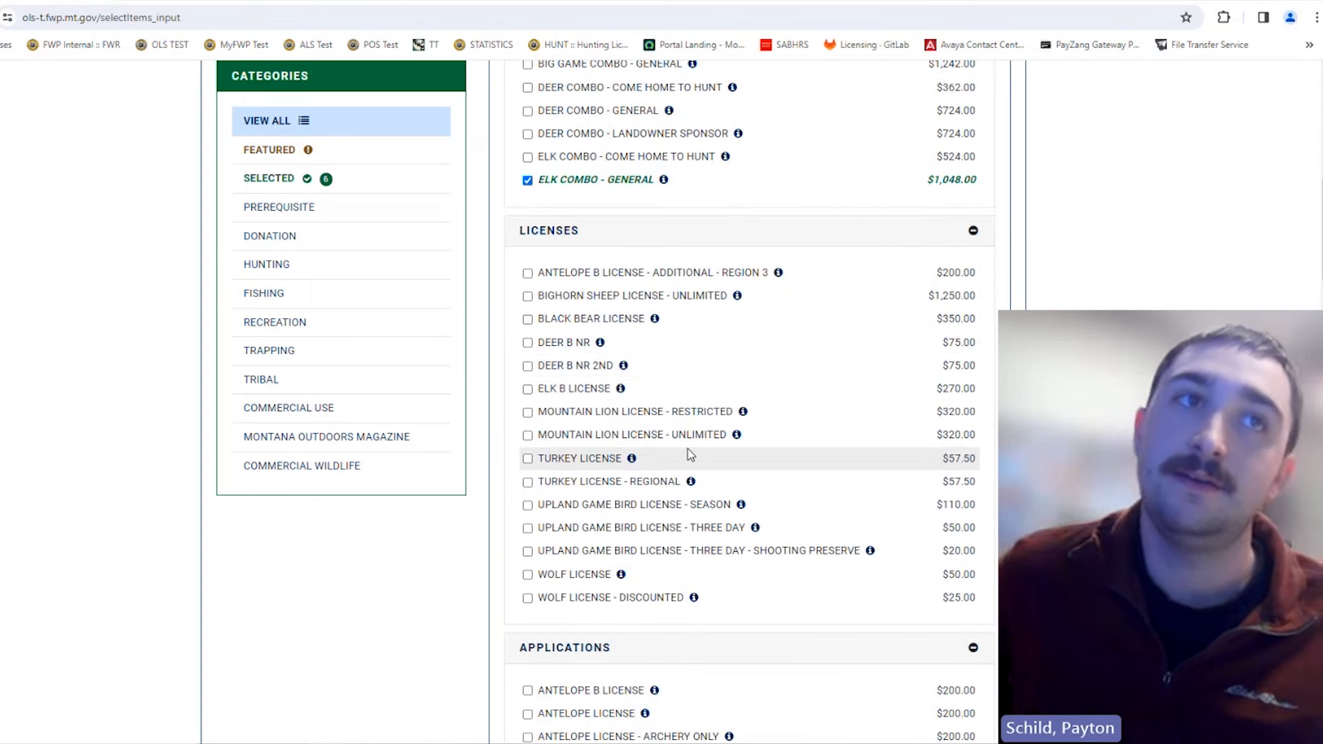
pyautogui.scroll(-3, 688, 442)
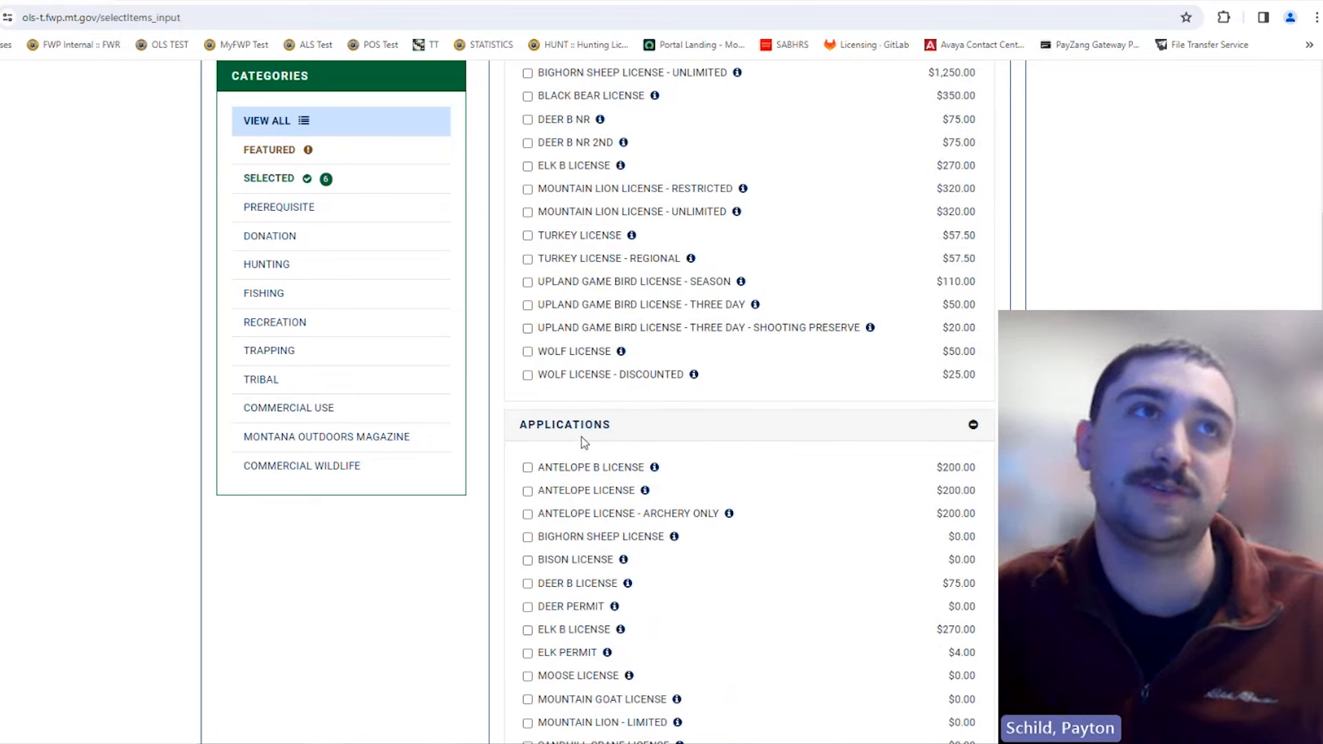
pyautogui.scroll(-2, 582, 424)
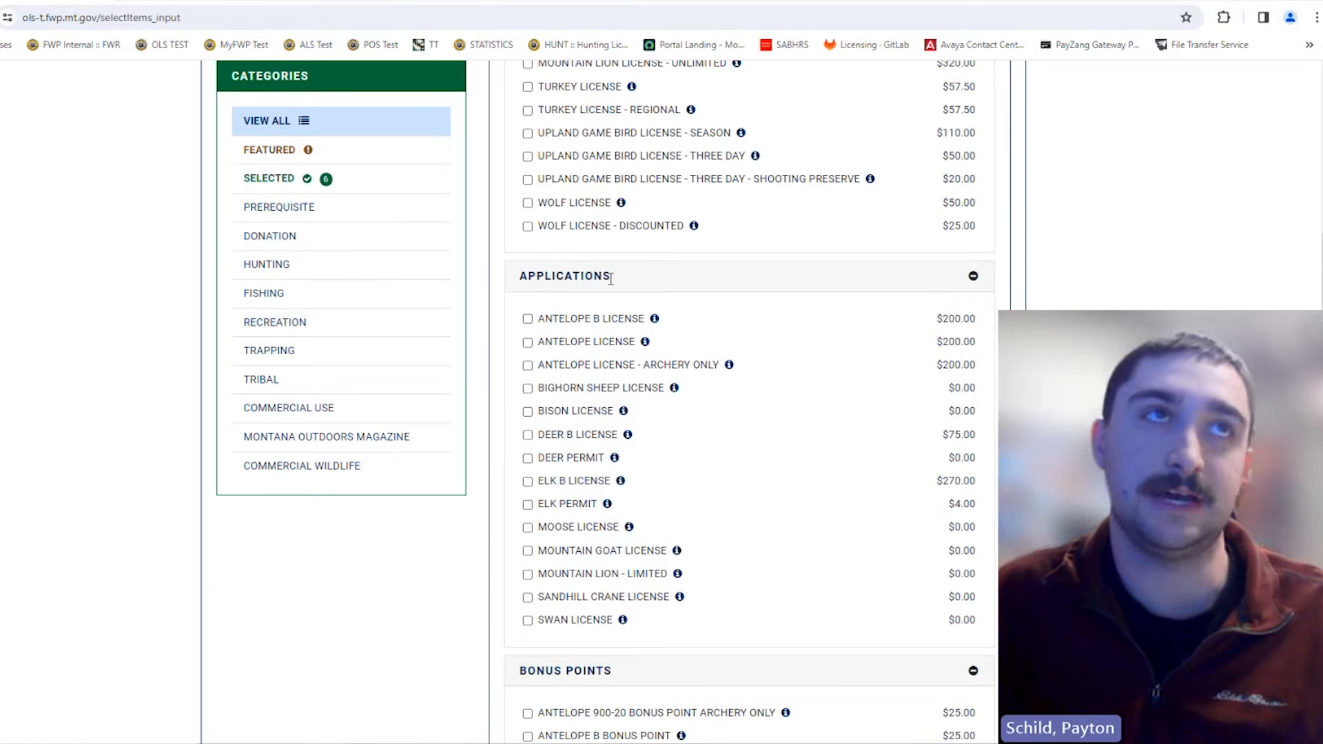
pyautogui.scroll(9, 691, 432)
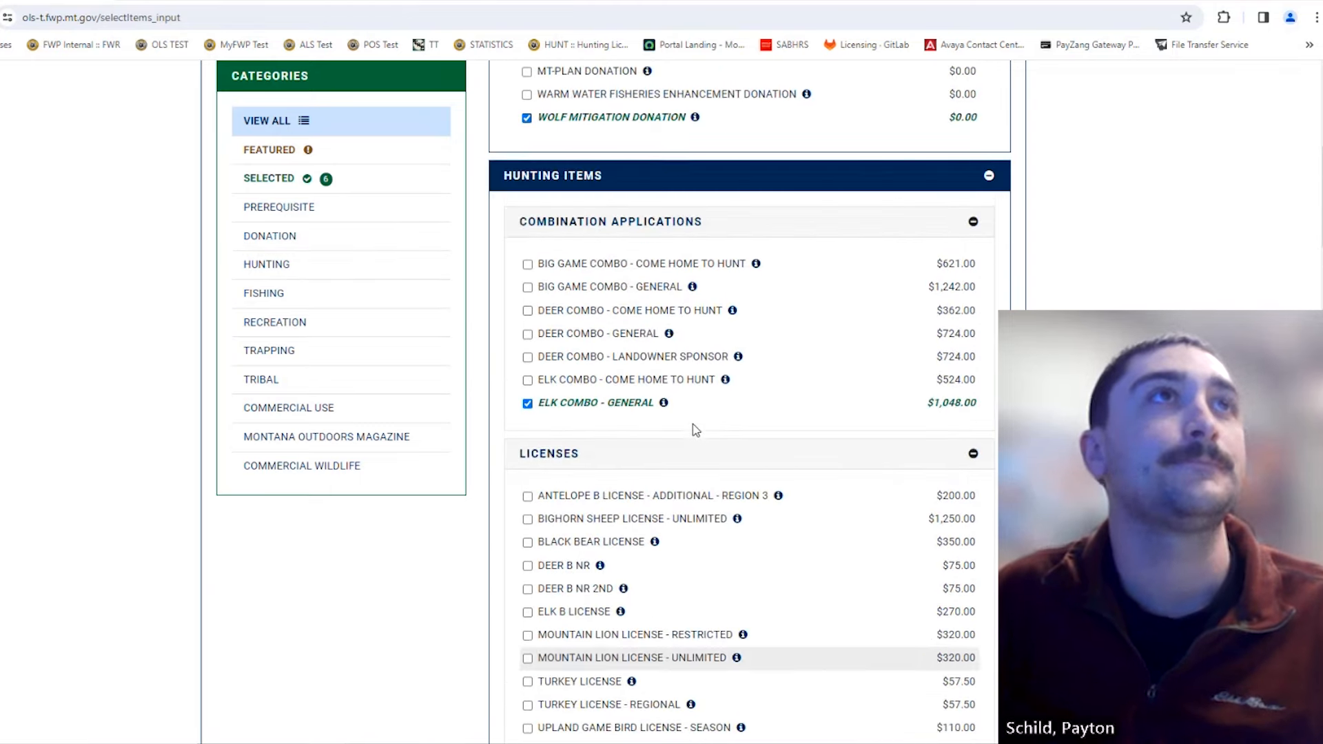
pyautogui.scroll(4, 892, 453)
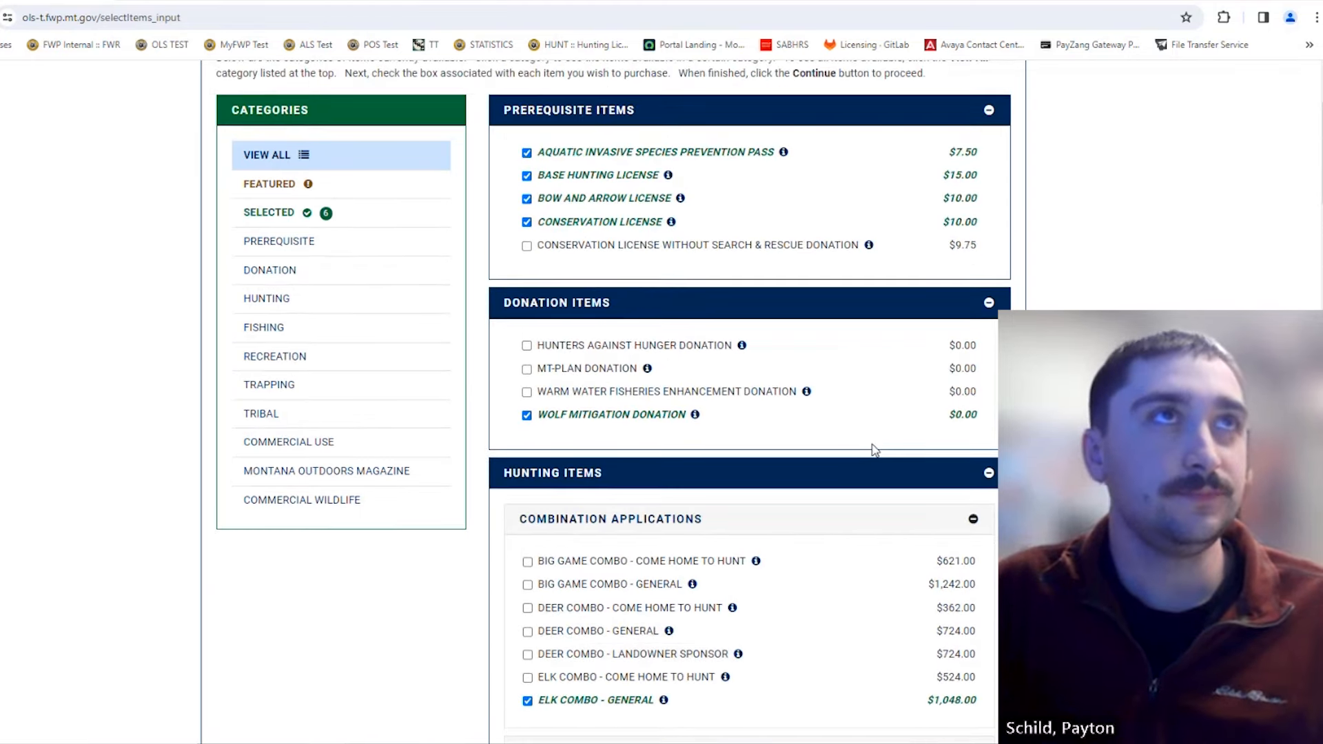
pyautogui.scroll(3, 874, 449)
pyautogui.moveTo(874, 449)
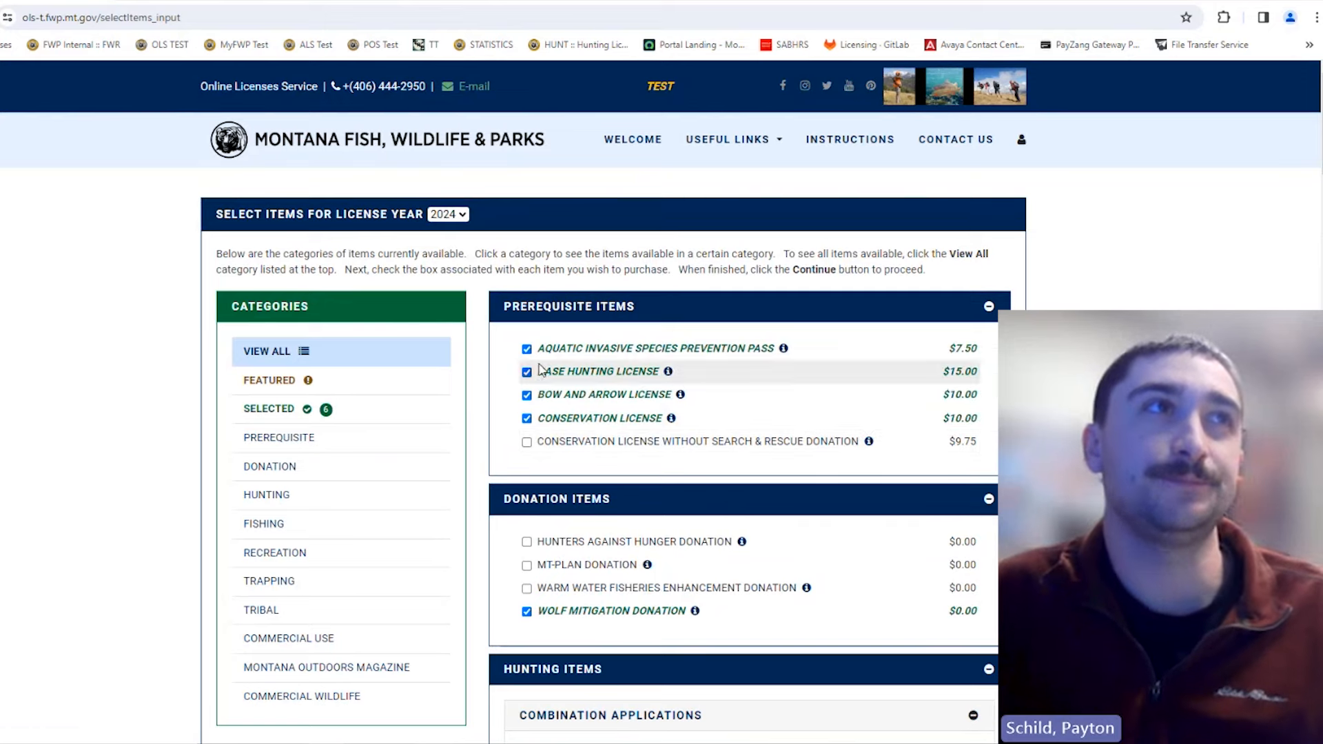
pyautogui.click(292, 346)
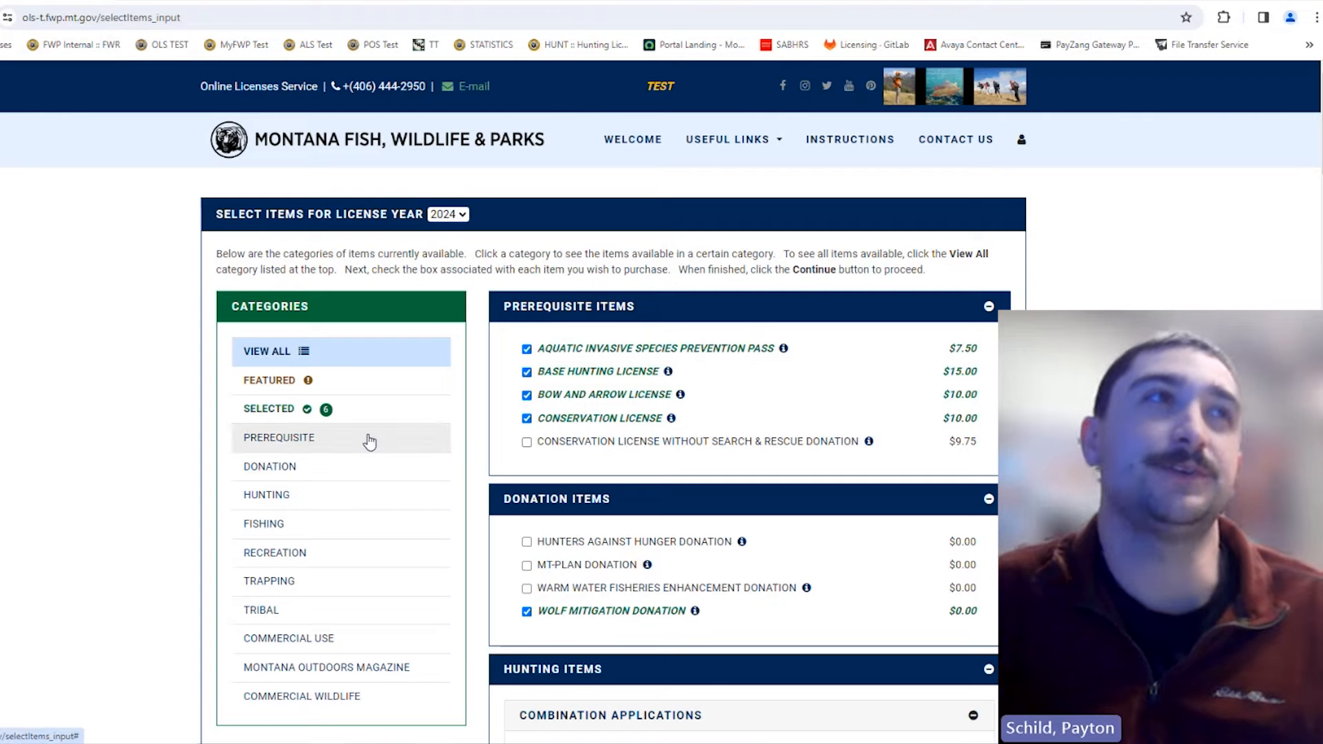
pyautogui.click(347, 508)
pyautogui.scroll(-1, 347, 508)
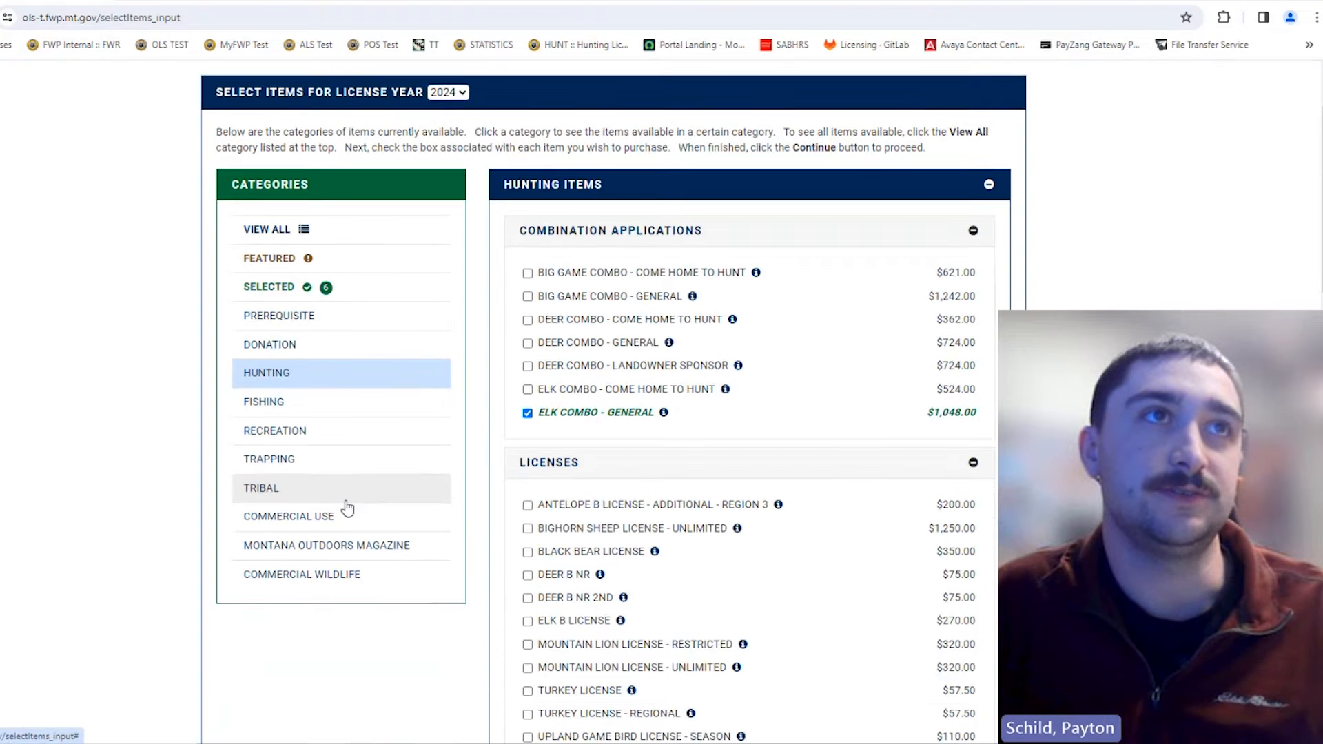
pyautogui.scroll(-1, 661, 456)
pyautogui.scroll(-8, 785, 391)
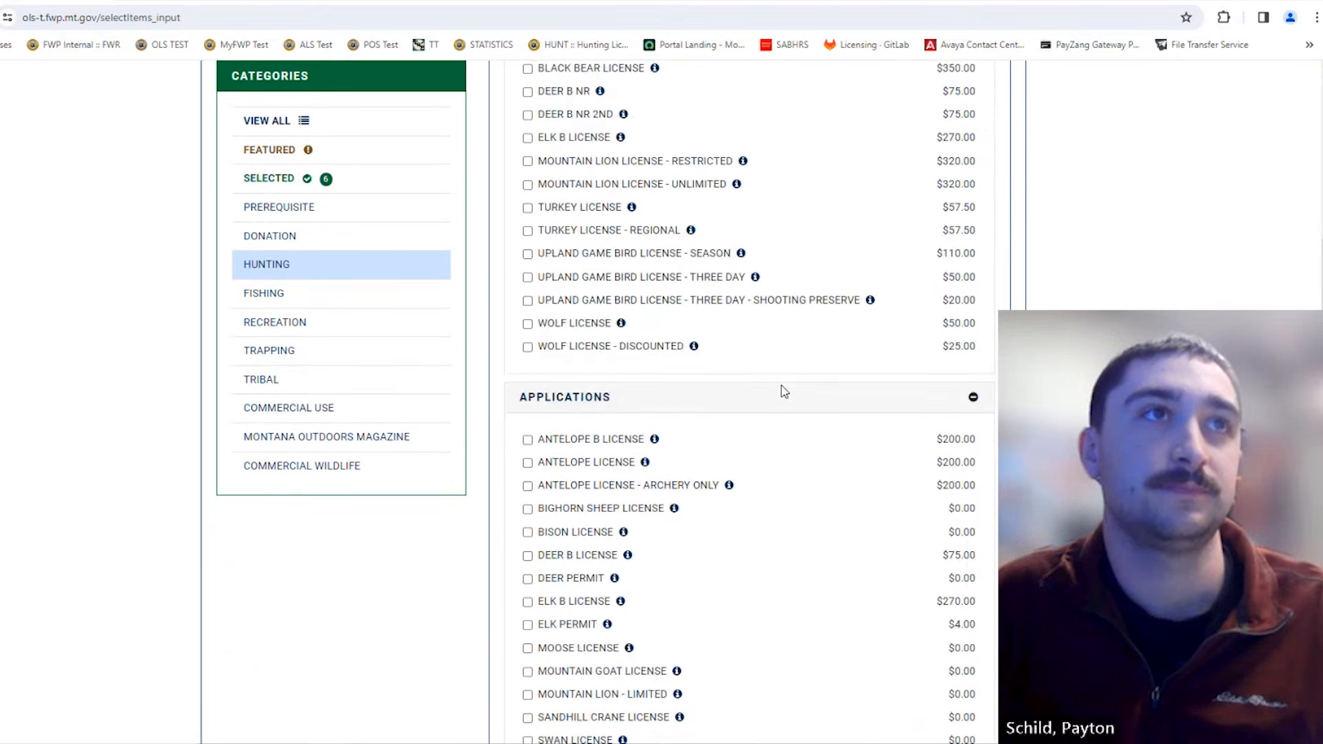
pyautogui.scroll(5, 784, 391)
pyautogui.scroll(2, 785, 391)
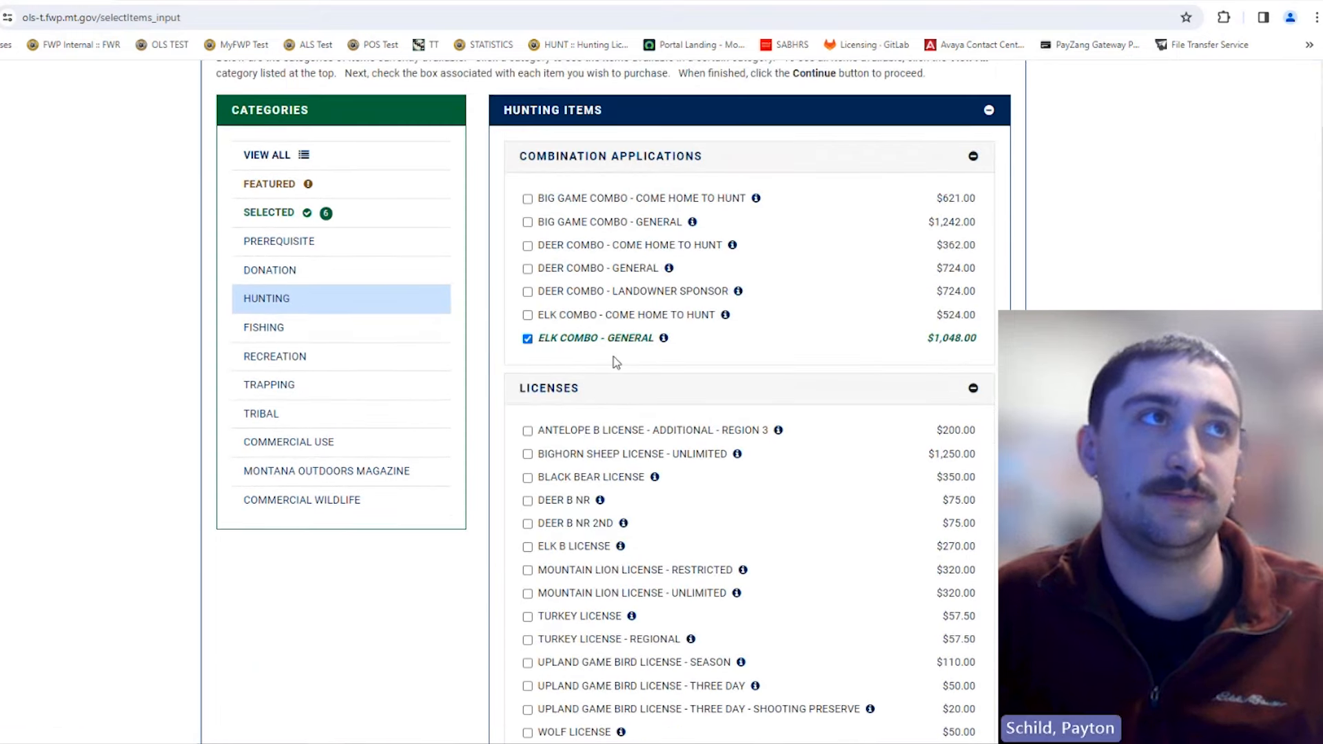
pyautogui.click(393, 328)
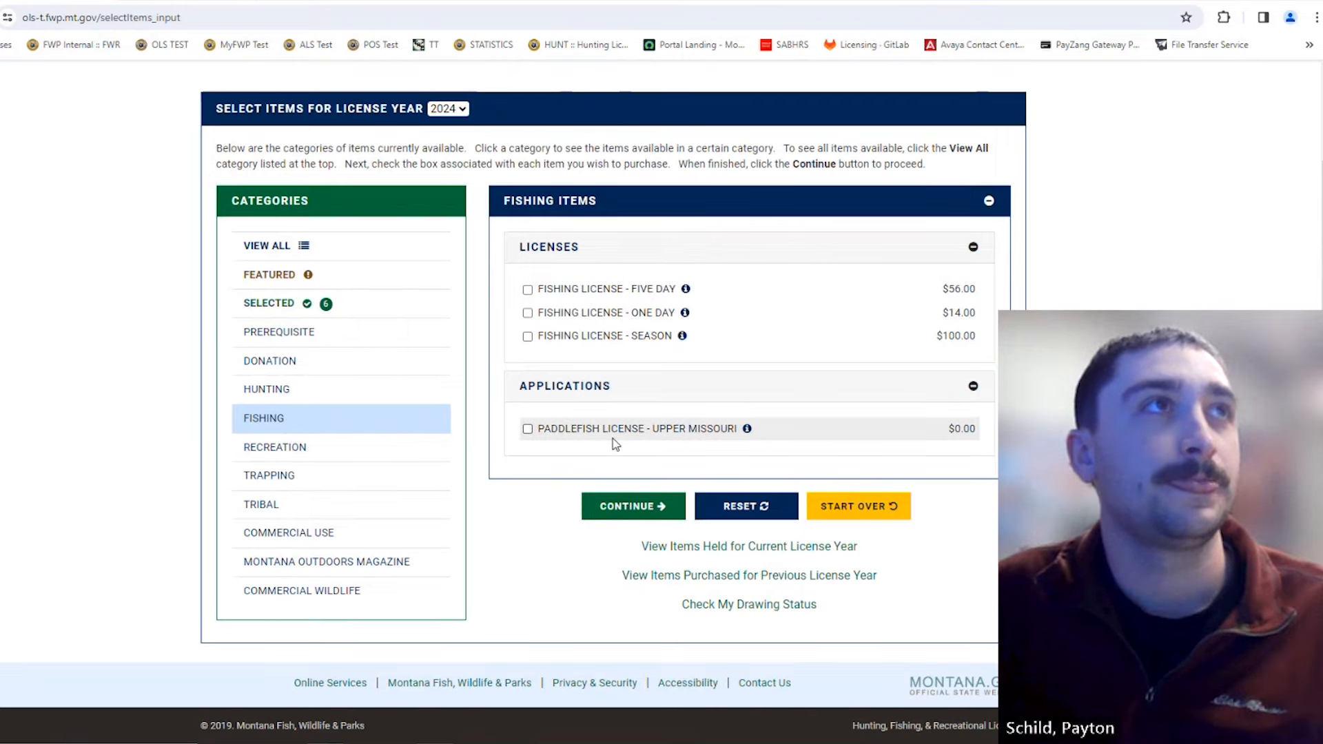
pyautogui.click(302, 245)
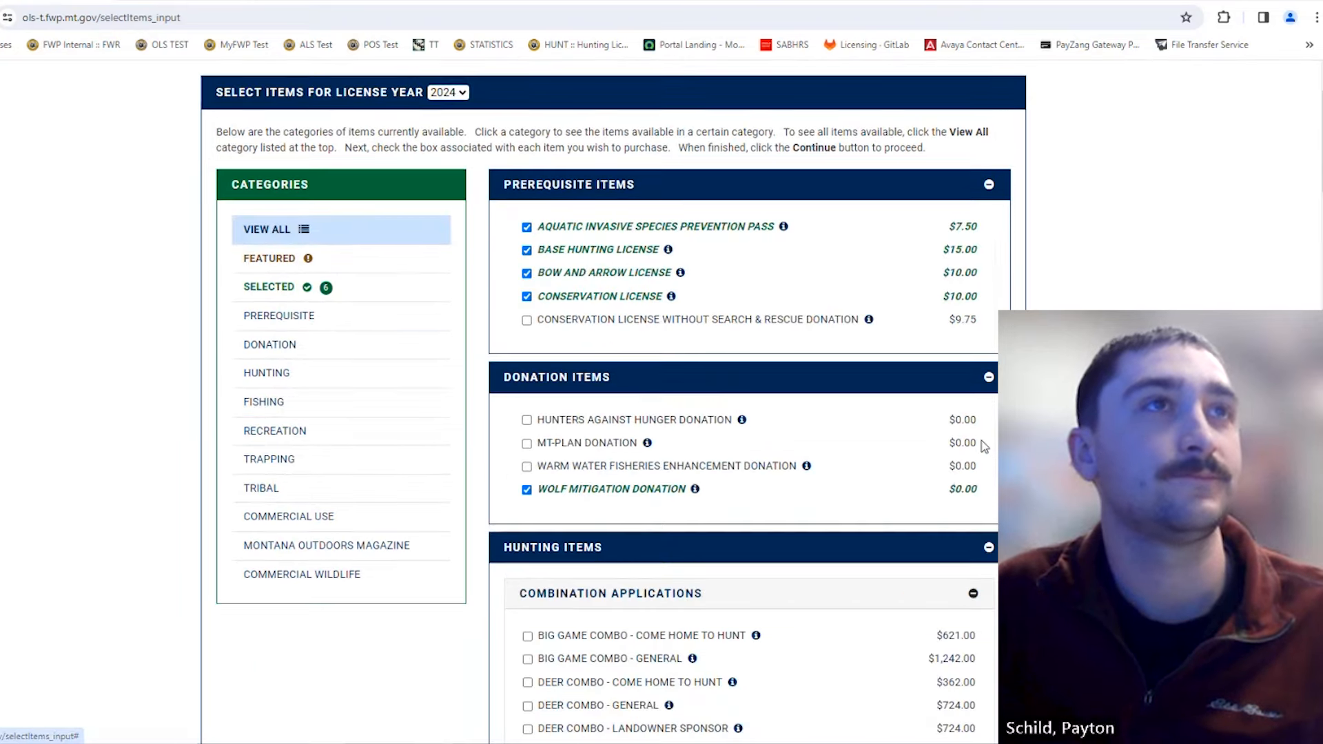
pyautogui.scroll(-5, 965, 455)
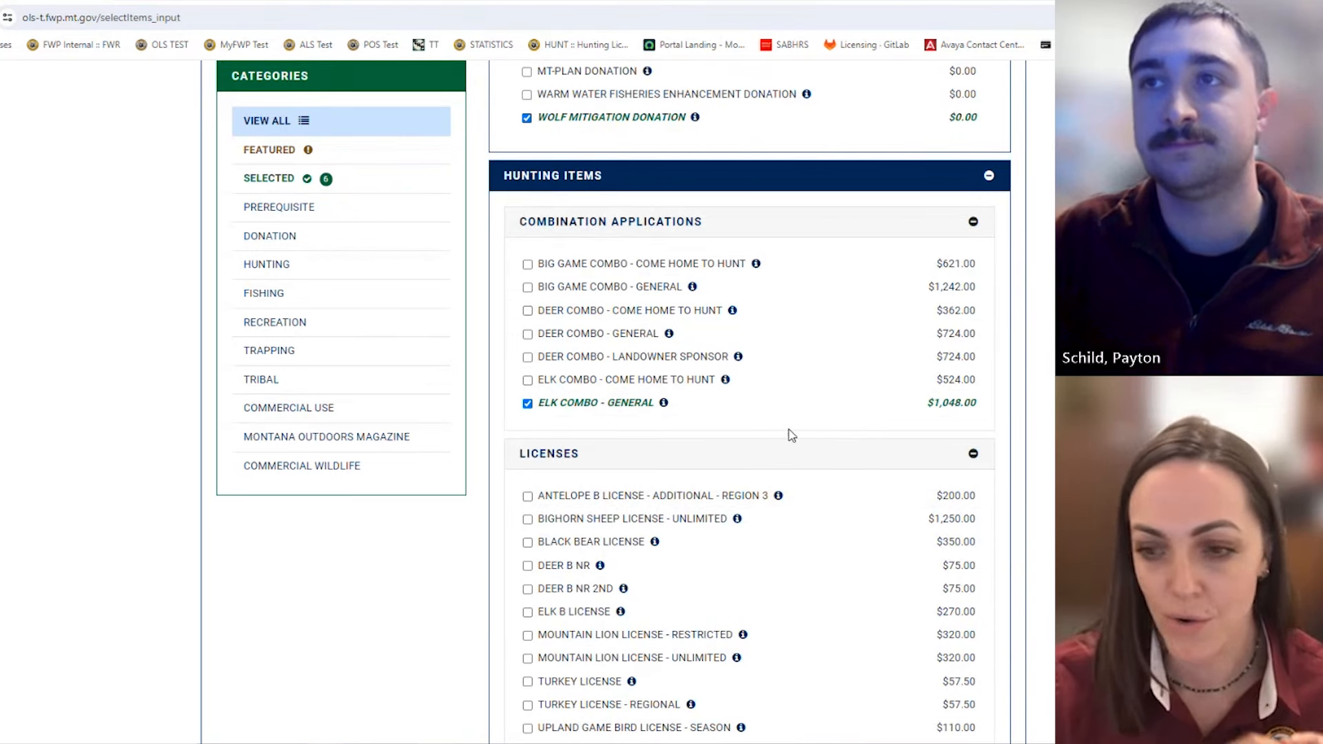
pyautogui.scroll(-1, 791, 434)
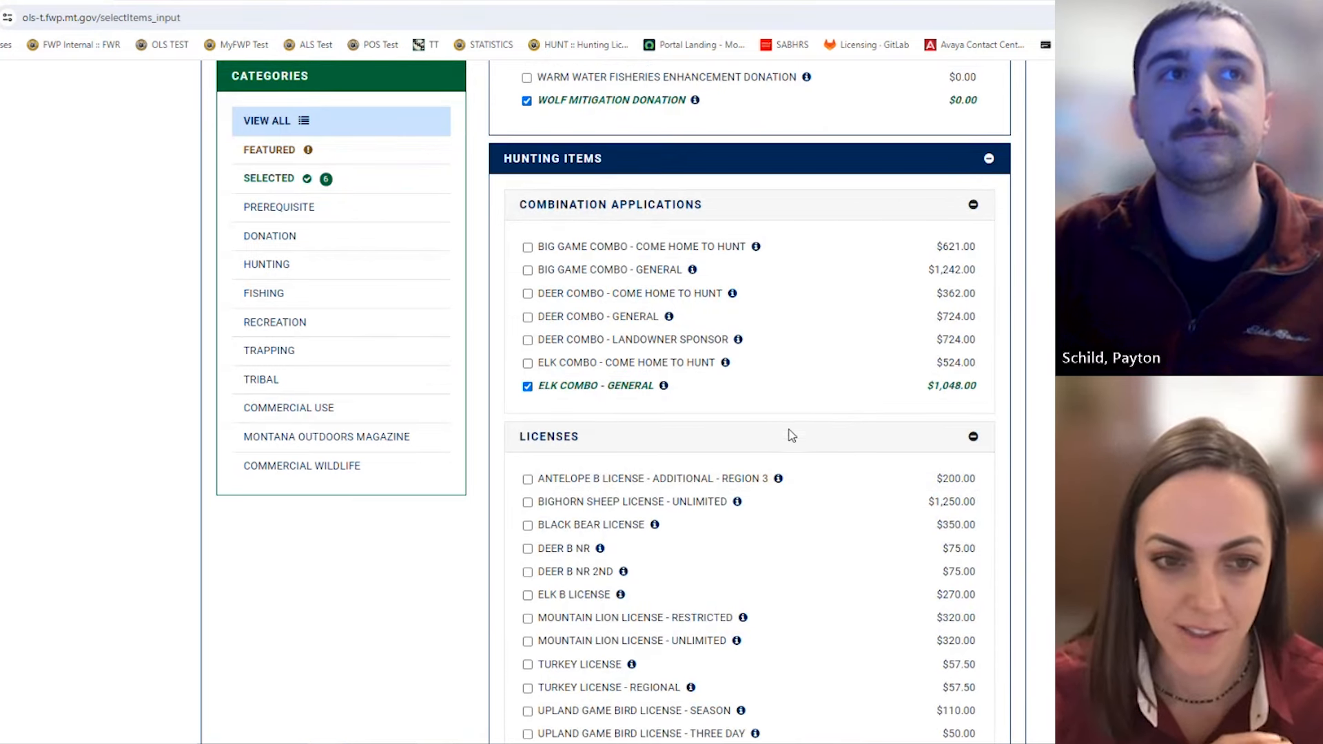
pyautogui.scroll(1, 791, 434)
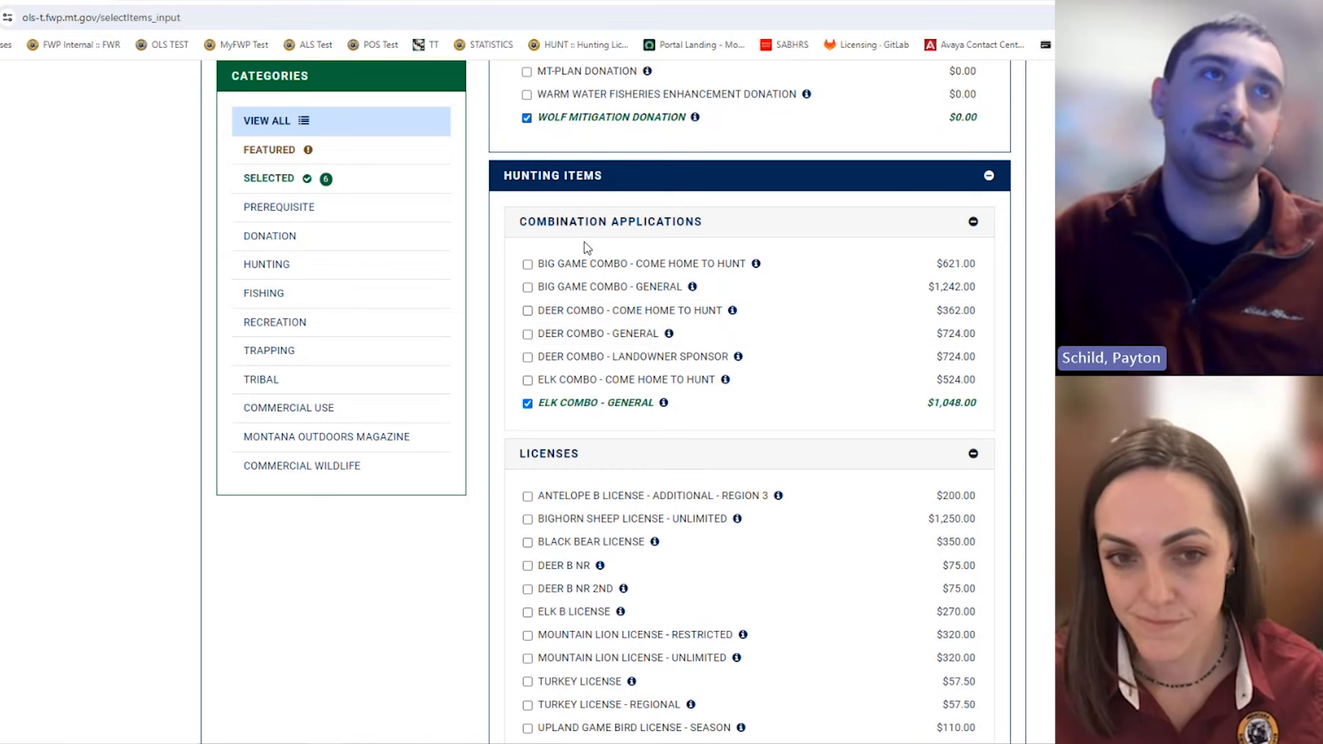
pyautogui.scroll(-2, 602, 531)
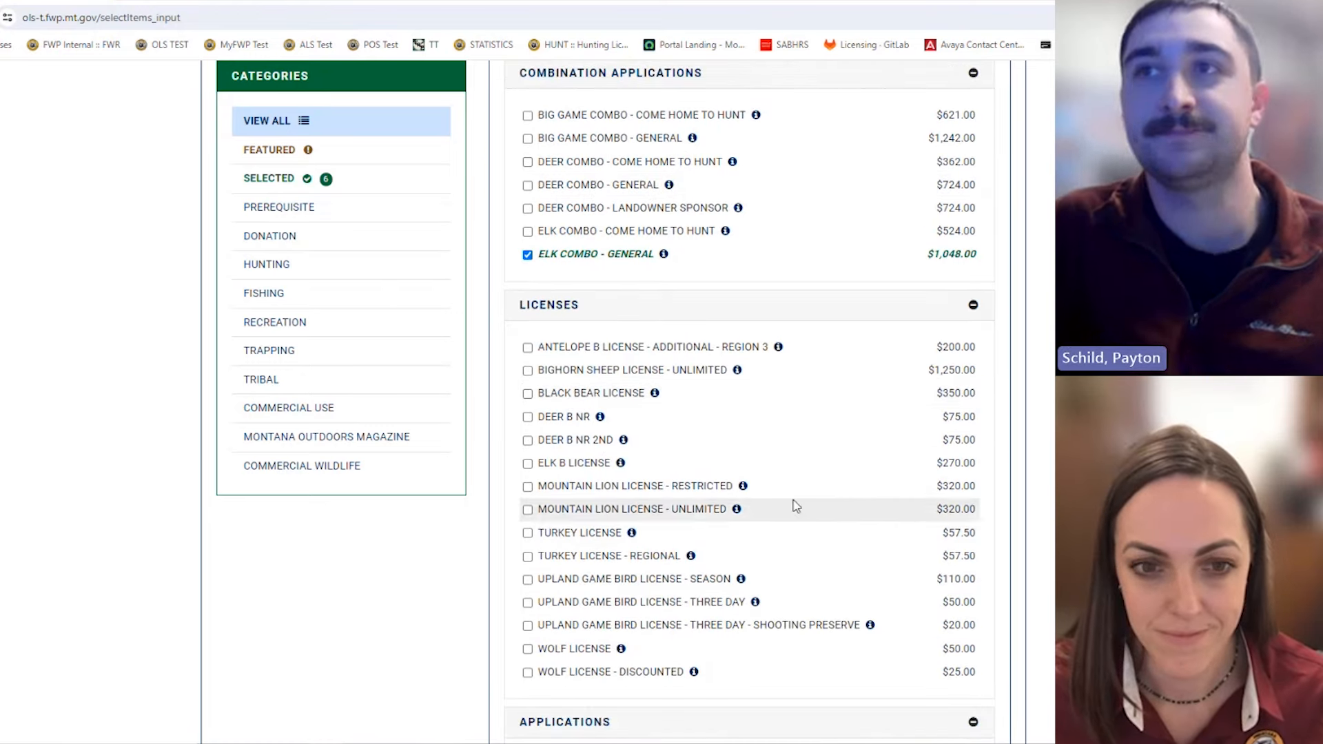
pyautogui.scroll(-4, 807, 487)
pyautogui.scroll(-20, 790, 422)
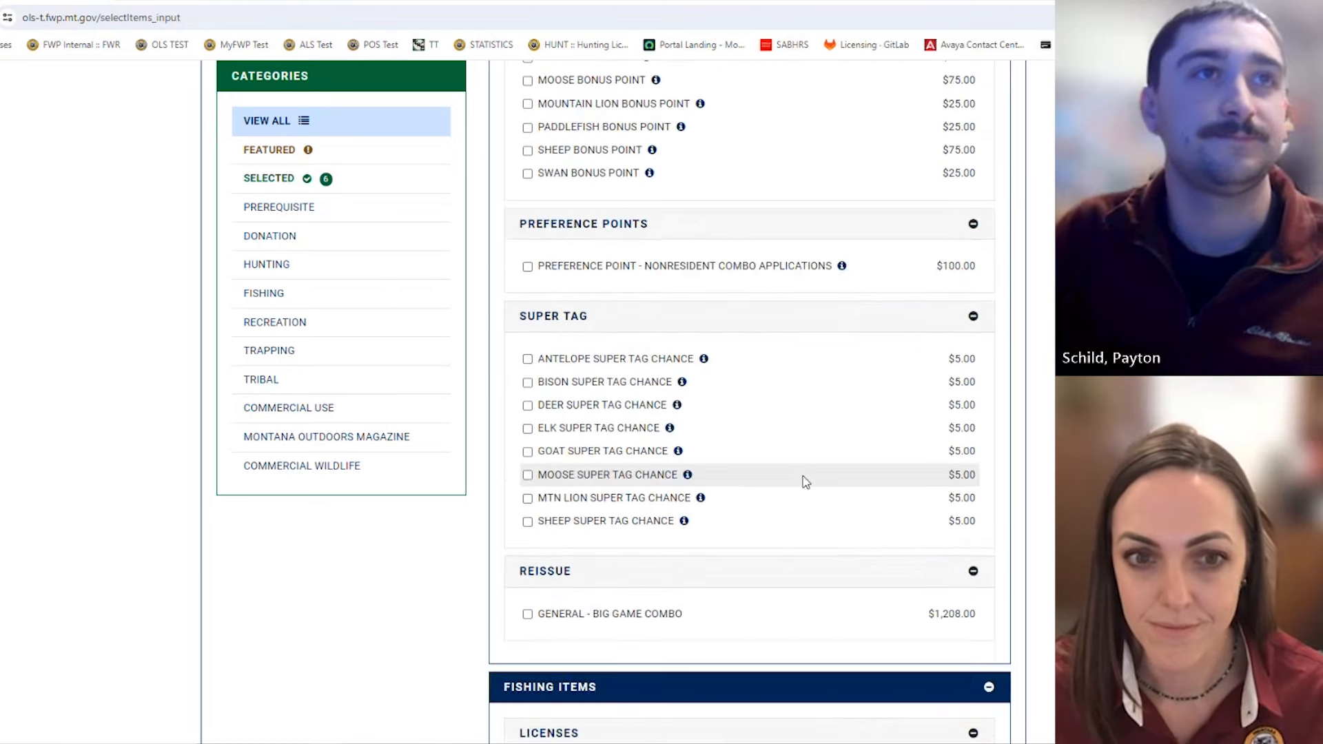
pyautogui.scroll(-11, 810, 505)
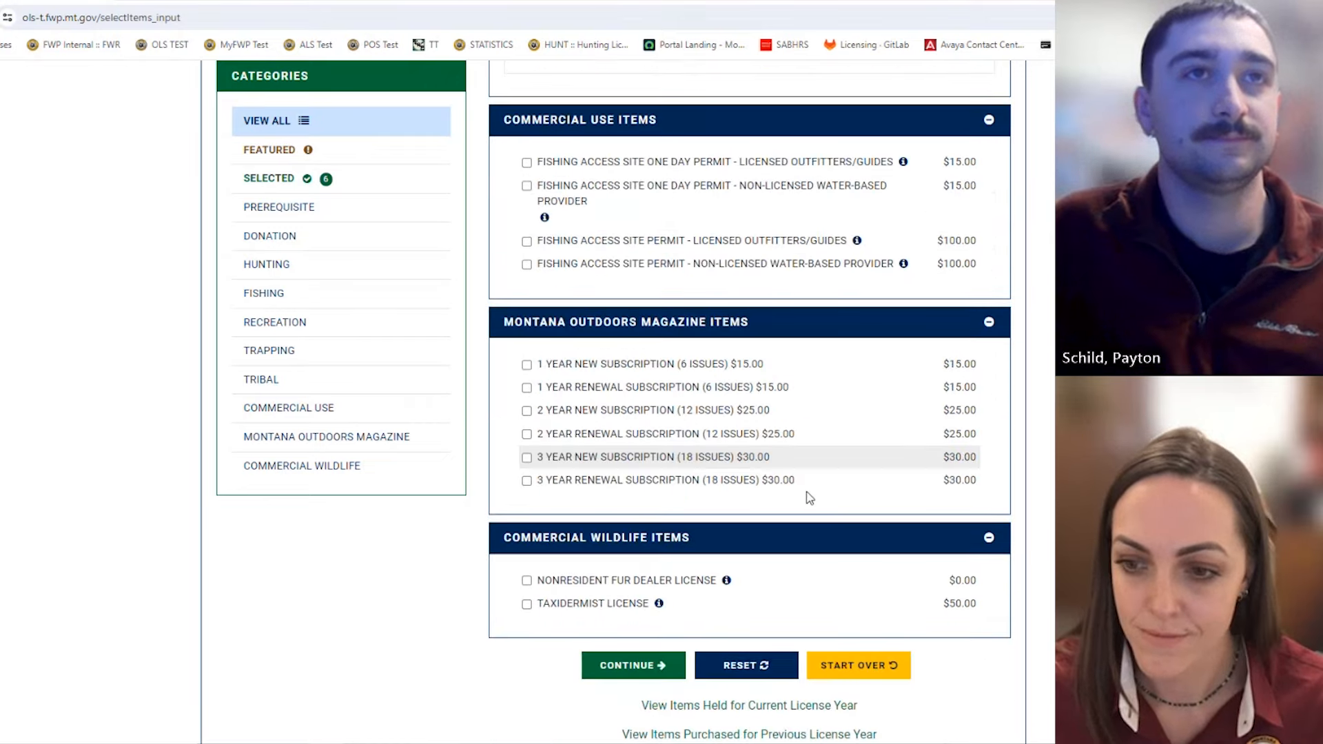
# Step: Start over and begin a new 2024 order with no items checked
pyautogui.click(870, 674)
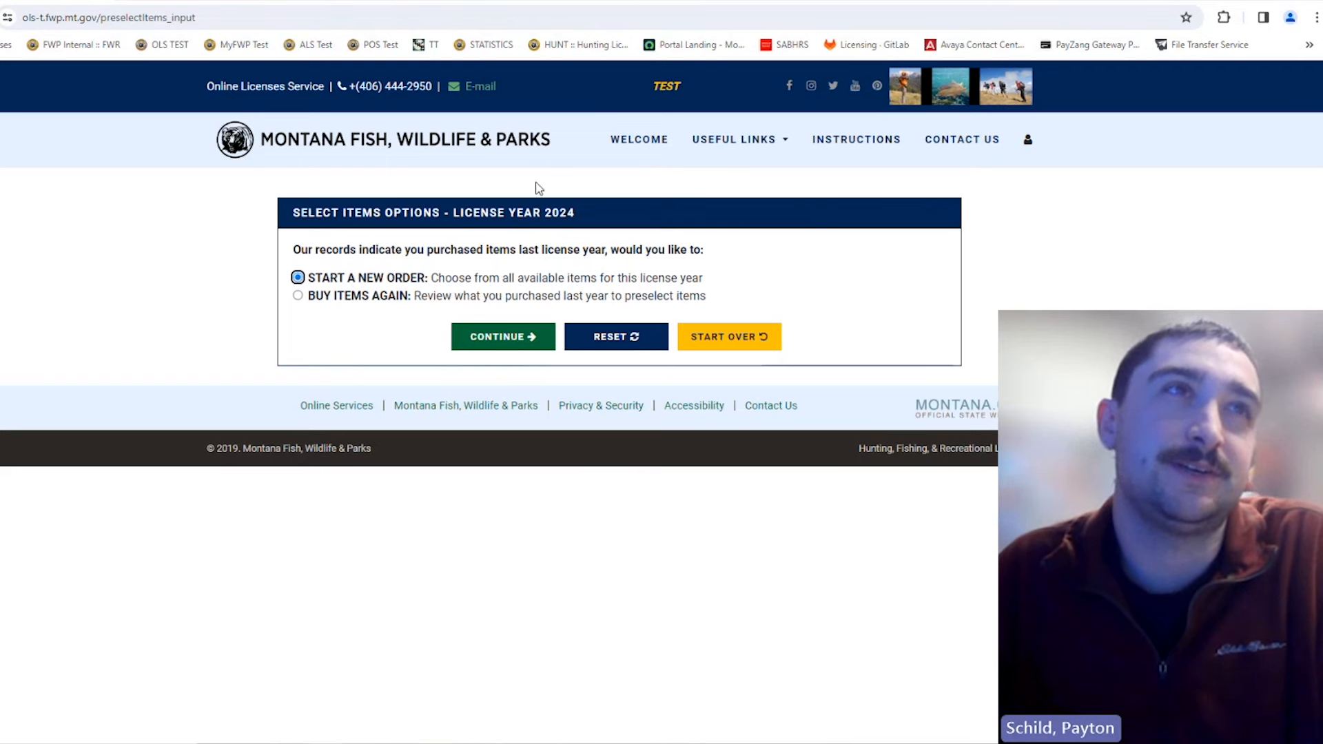
pyautogui.click(536, 345)
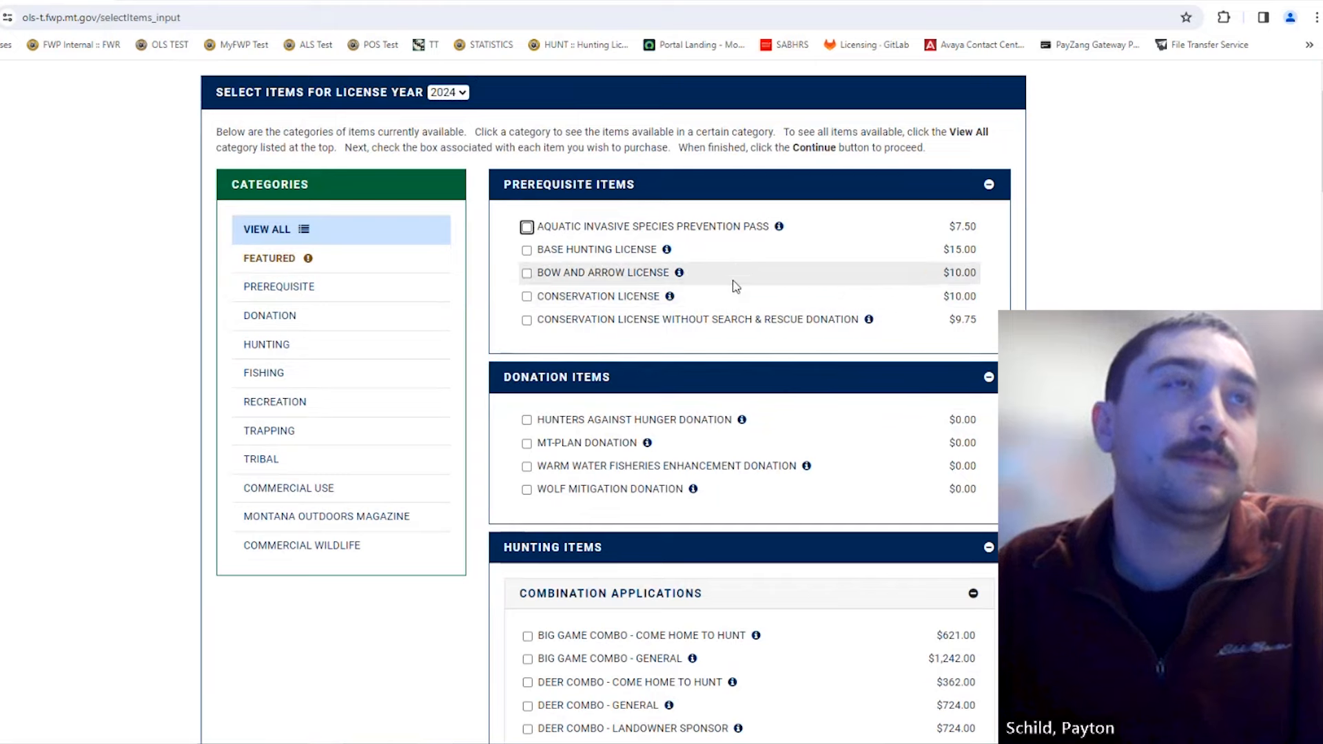
pyautogui.scroll(-4, 726, 235)
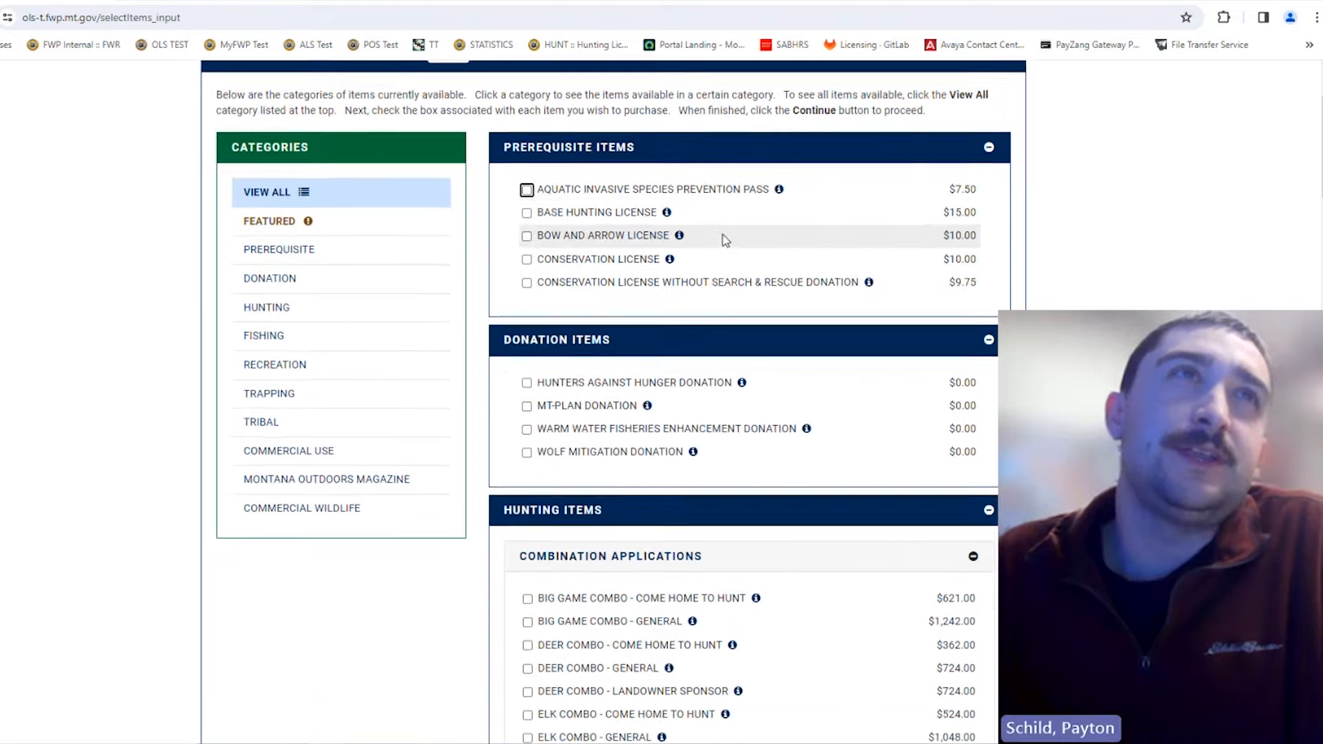
pyautogui.scroll(-4, 728, 255)
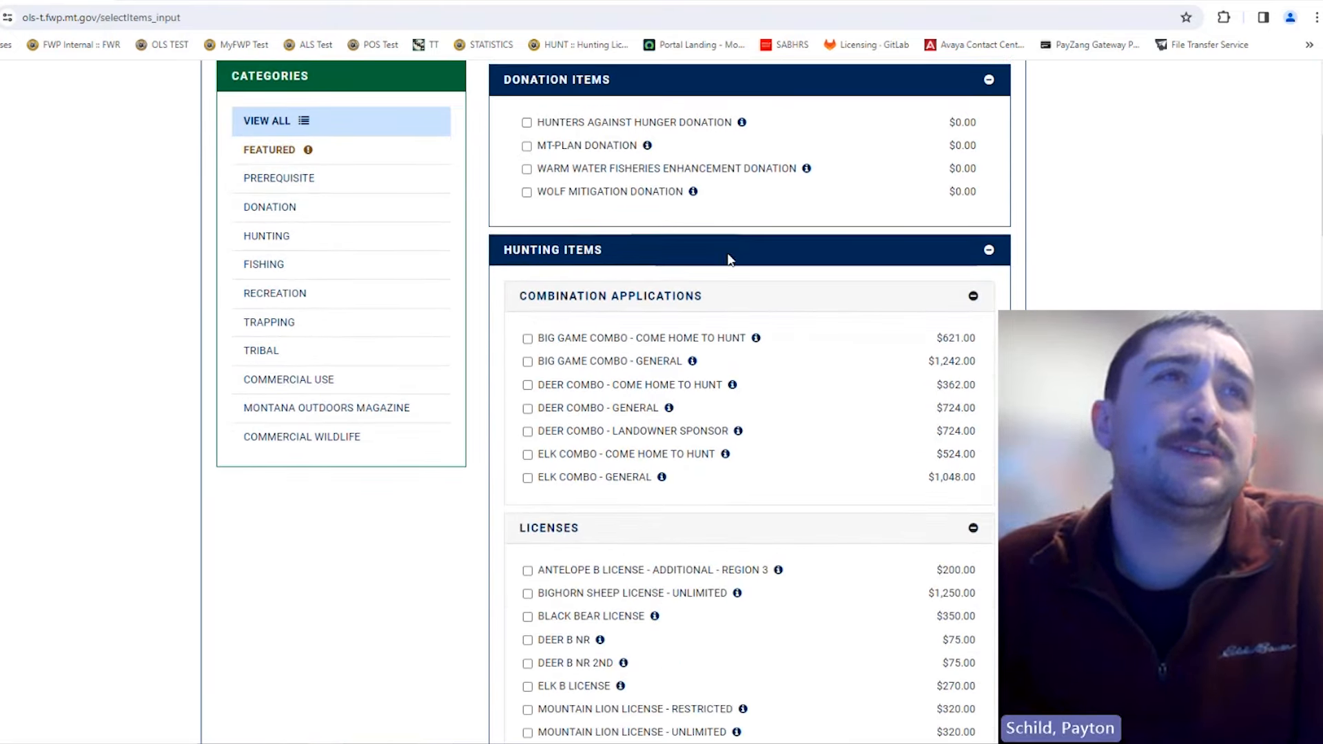
pyautogui.scroll(-4, 728, 227)
pyautogui.scroll(-4, 729, 234)
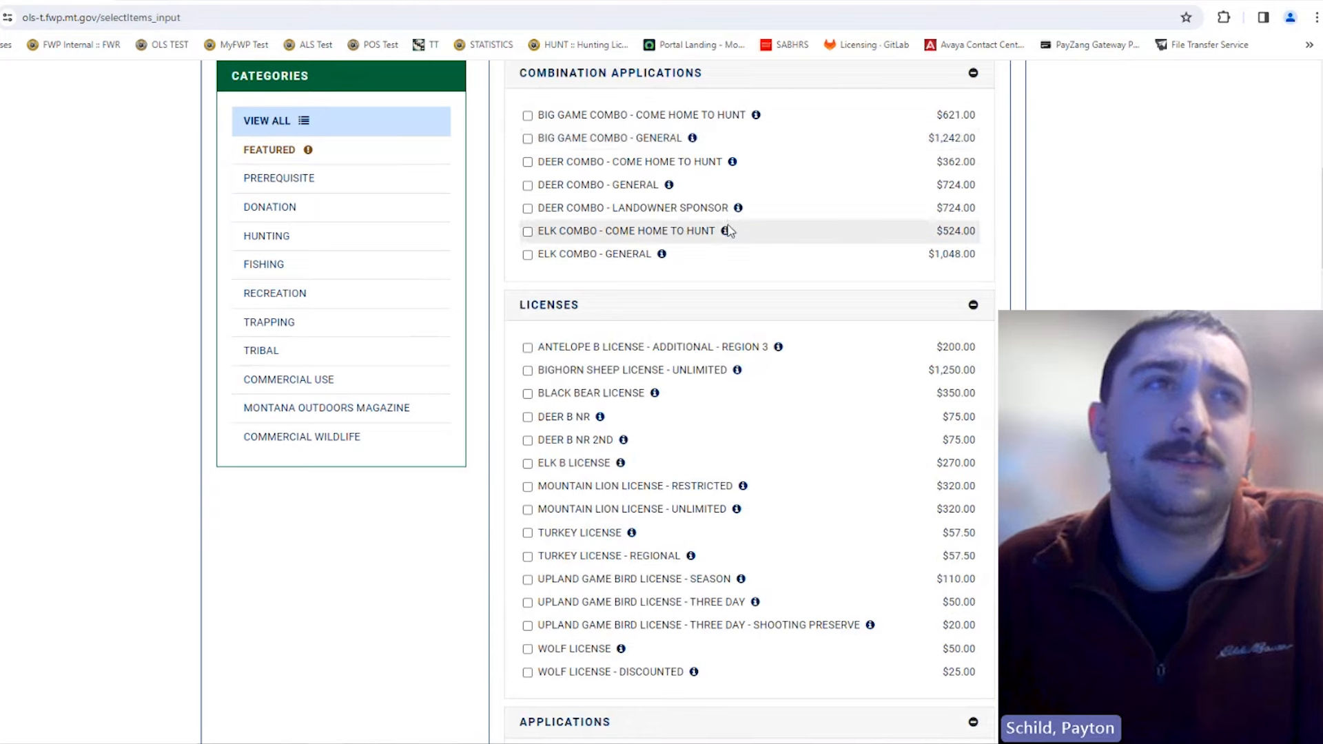
pyautogui.scroll(10, 727, 253)
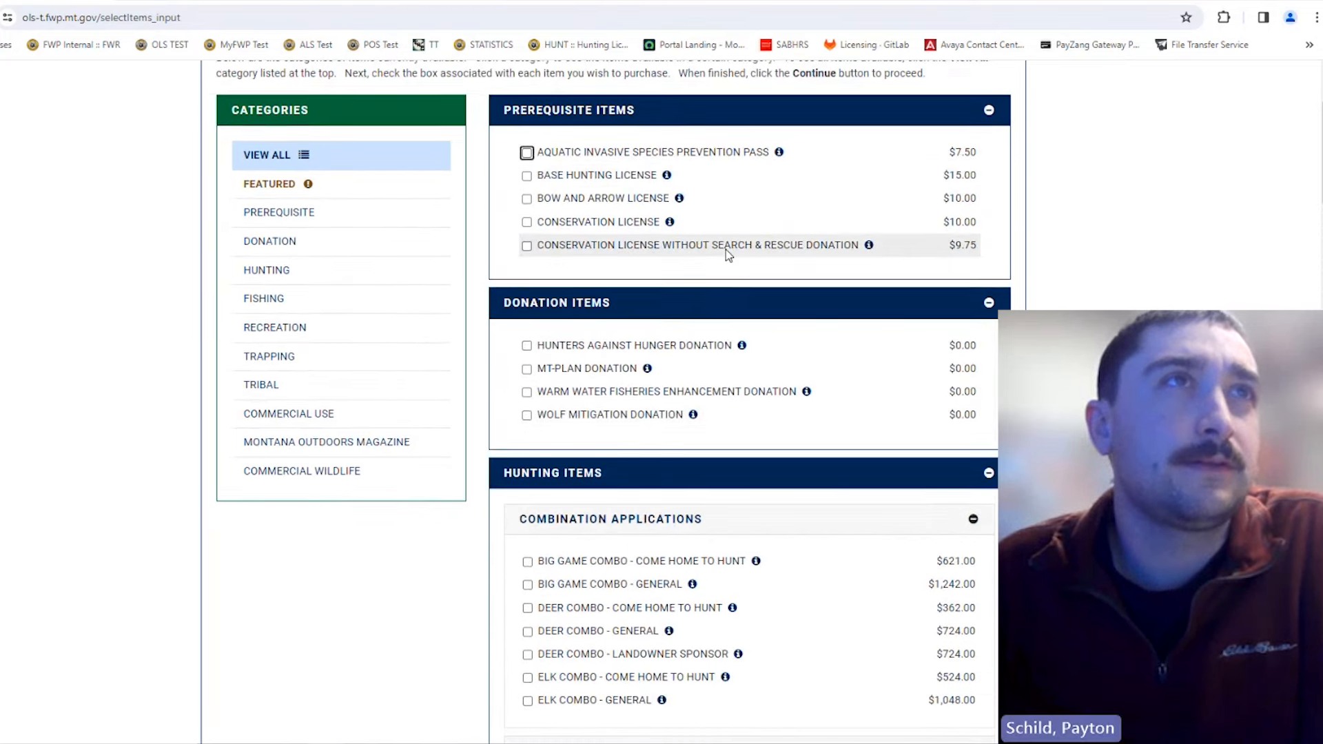
pyautogui.scroll(-3, 726, 249)
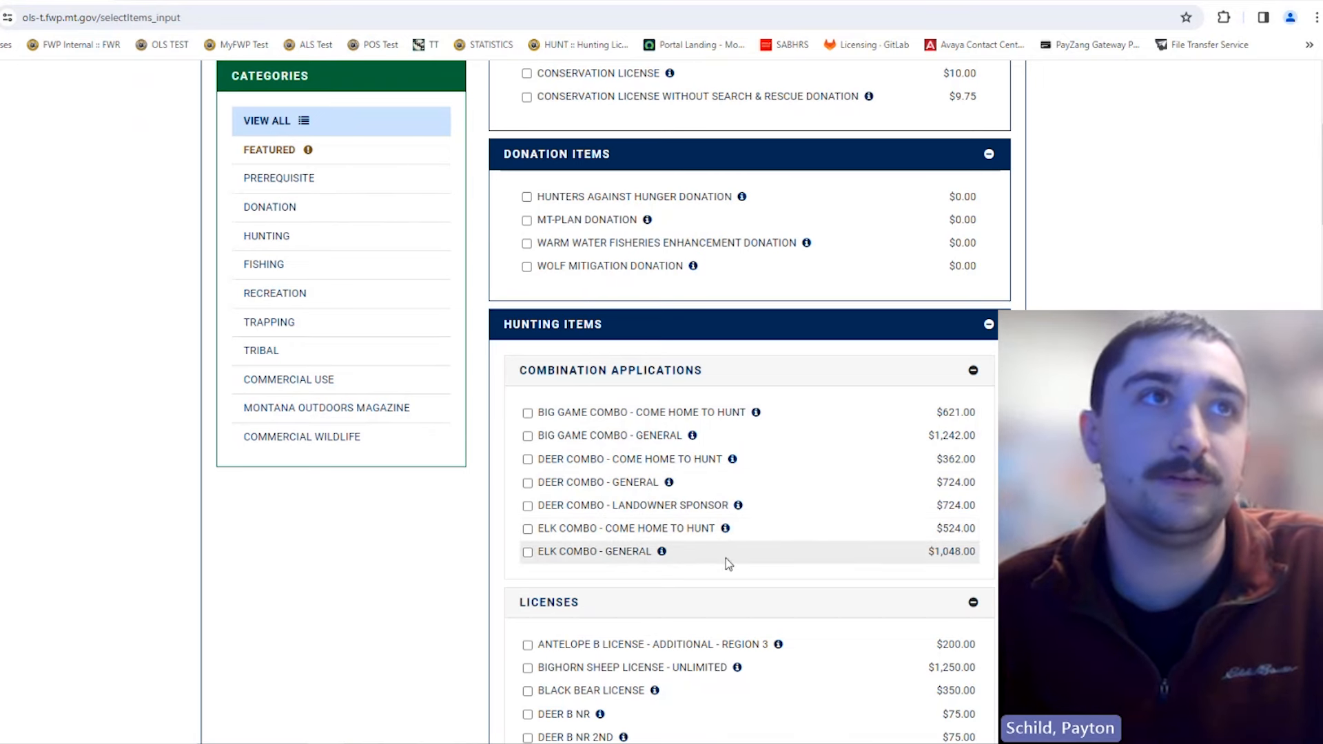
pyautogui.scroll(-1, 827, 562)
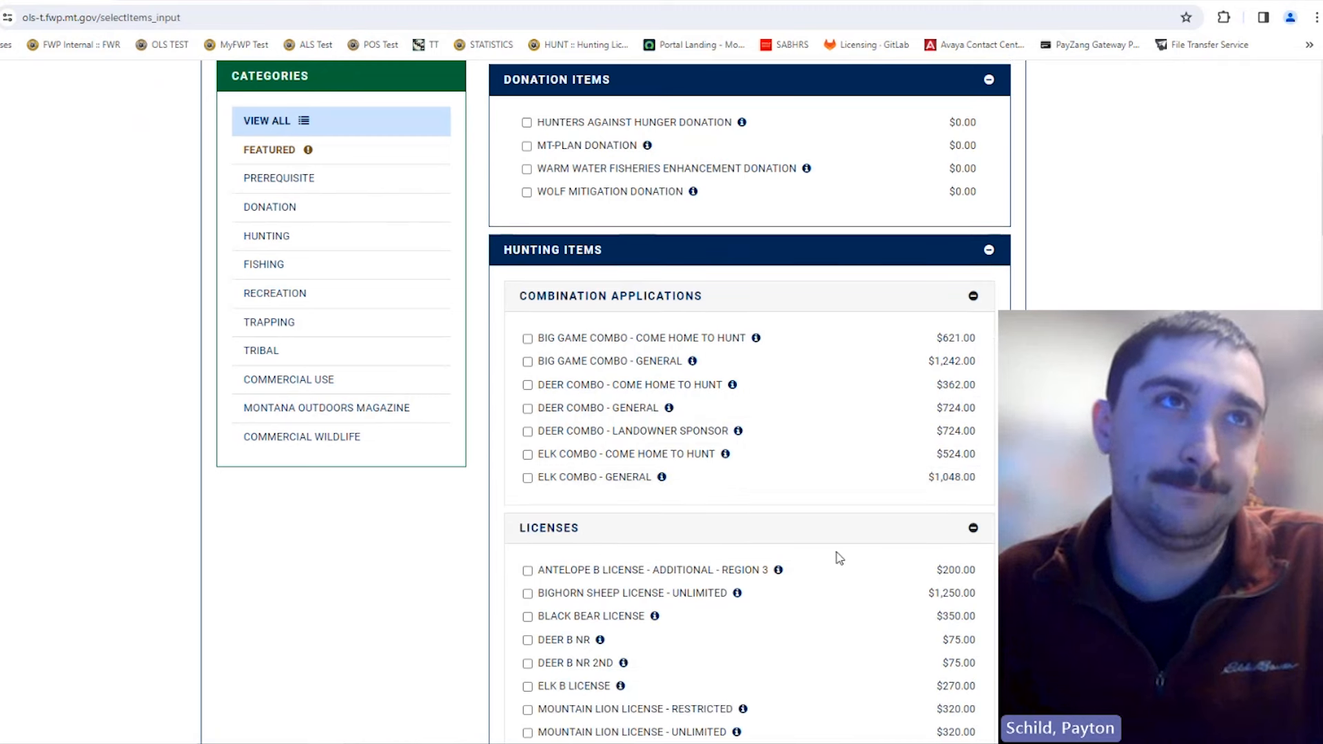
pyautogui.click(776, 343)
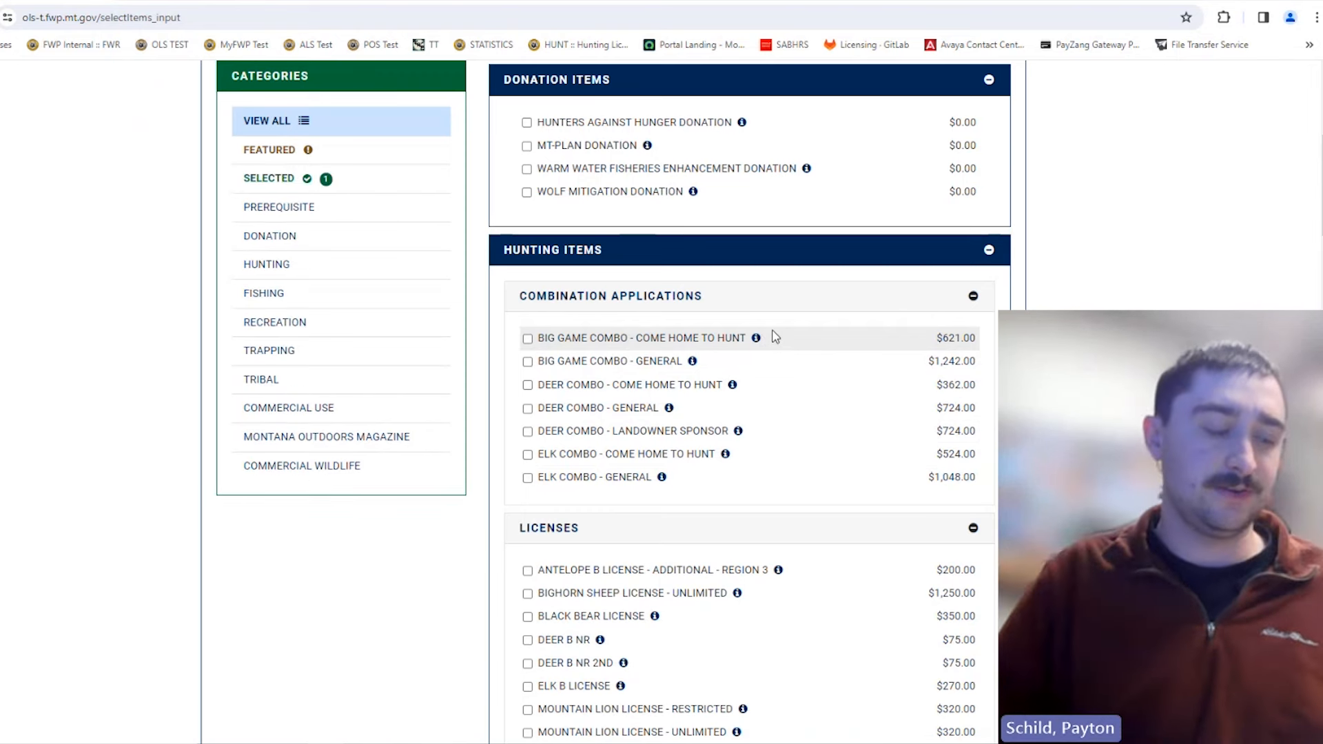
pyautogui.click(775, 337)
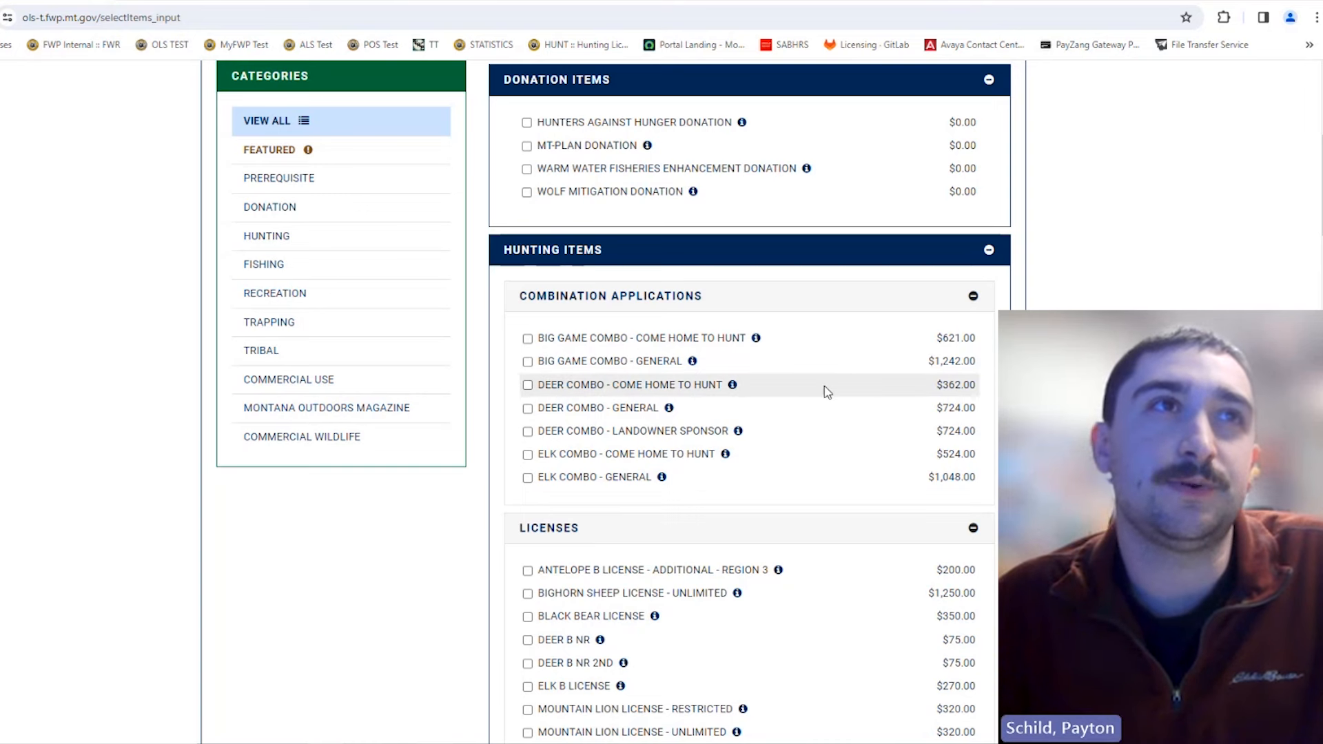
# Step: Check the Big Game Combo - General application
pyautogui.click(603, 370)
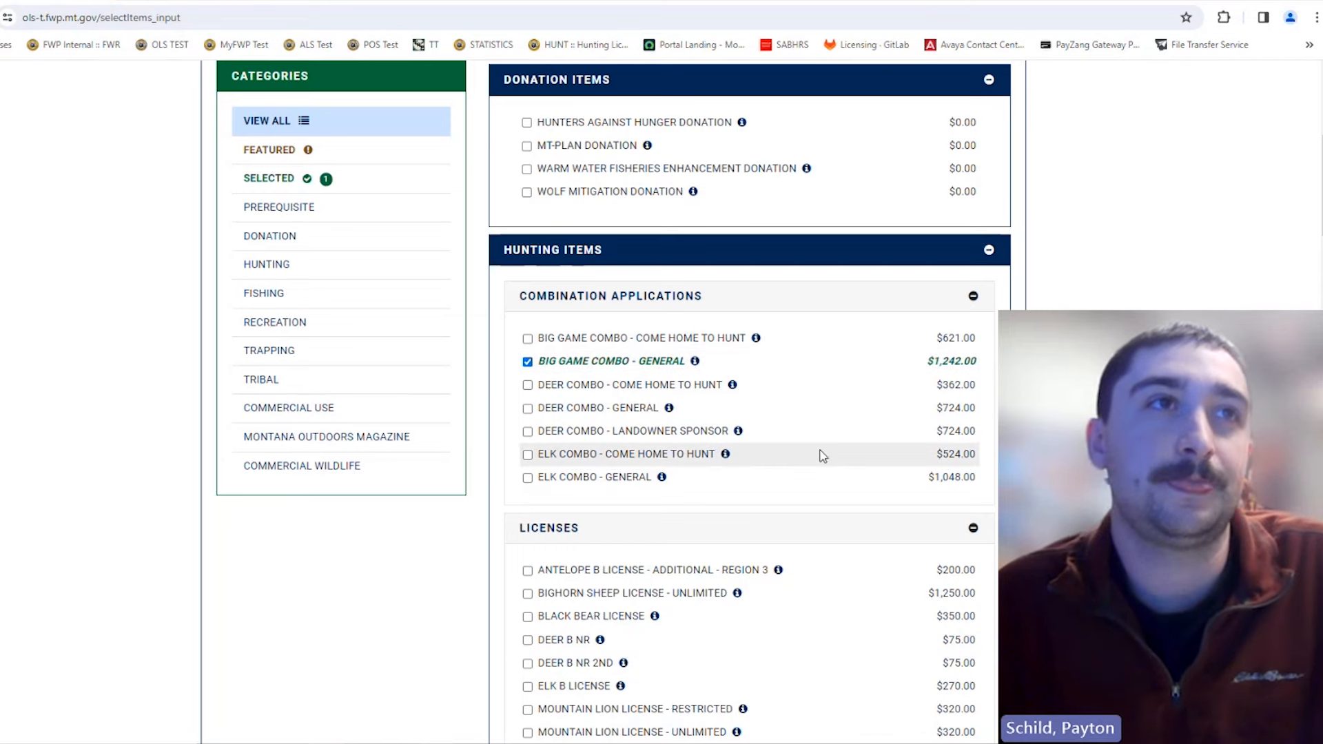
pyautogui.scroll(-2, 821, 454)
pyautogui.scroll(-2, 819, 449)
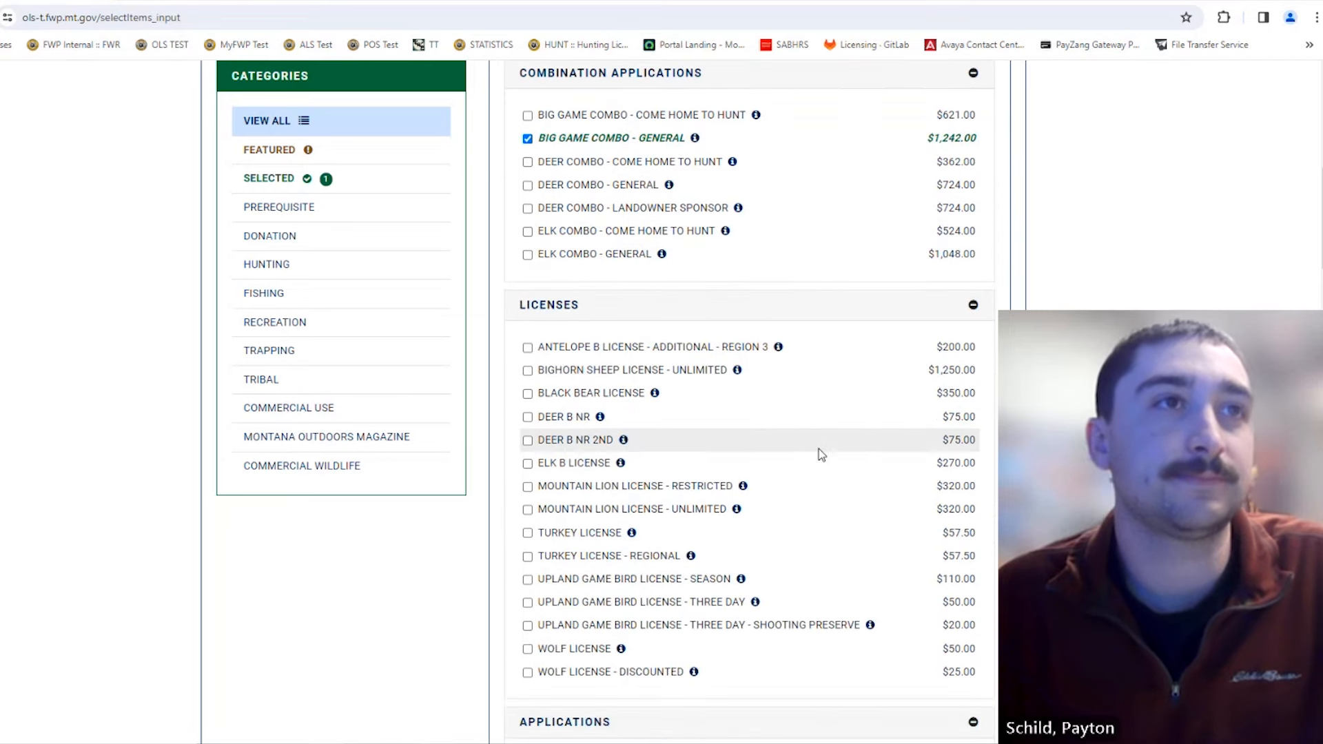
pyautogui.scroll(-5, 819, 449)
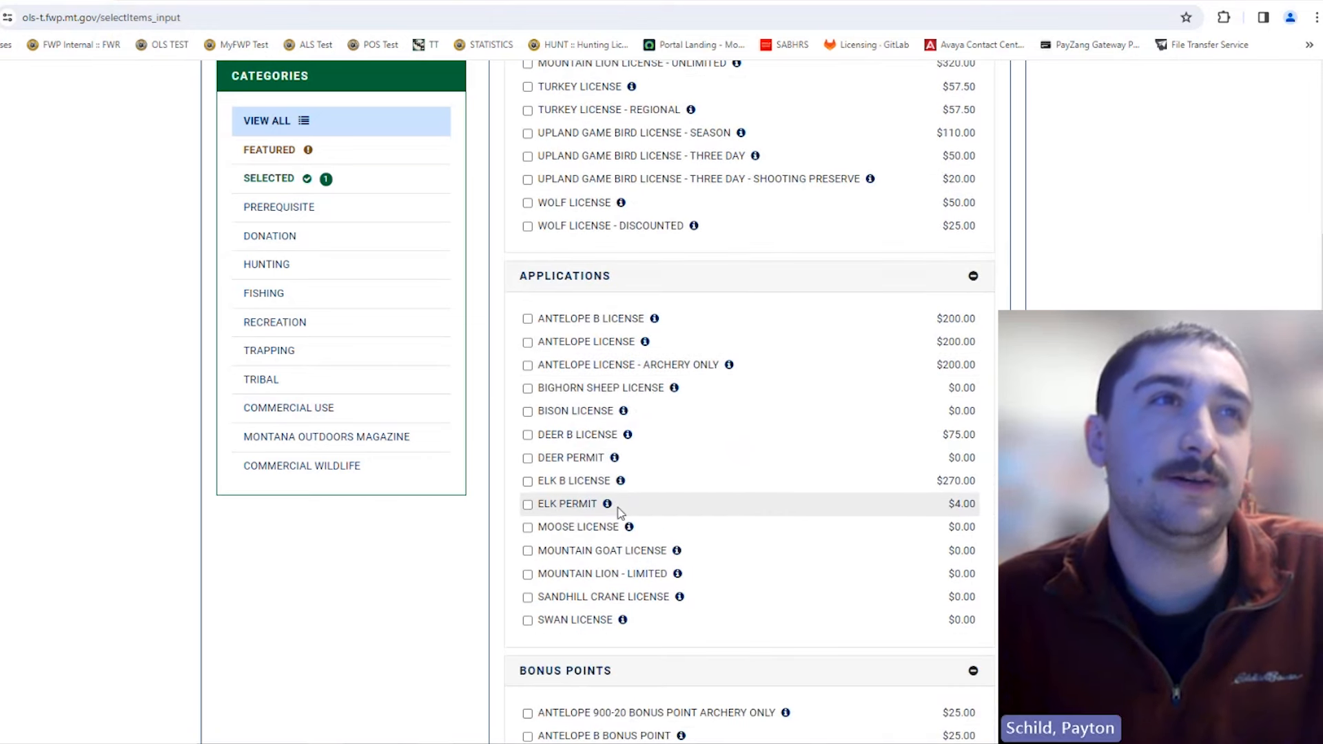
# Step: Add the Elk Permit and Elk B License applications and review the item list
pyautogui.click(559, 506)
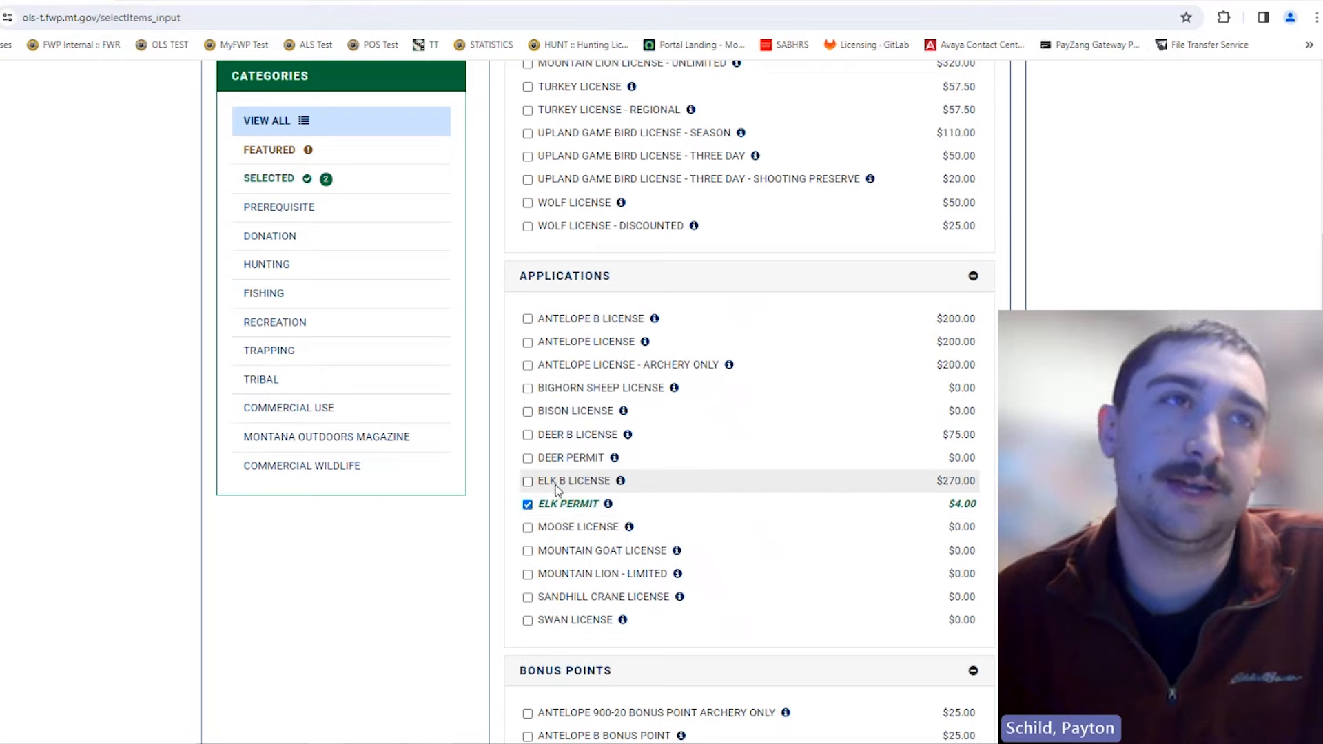
pyautogui.click(556, 484)
pyautogui.scroll(5, 556, 485)
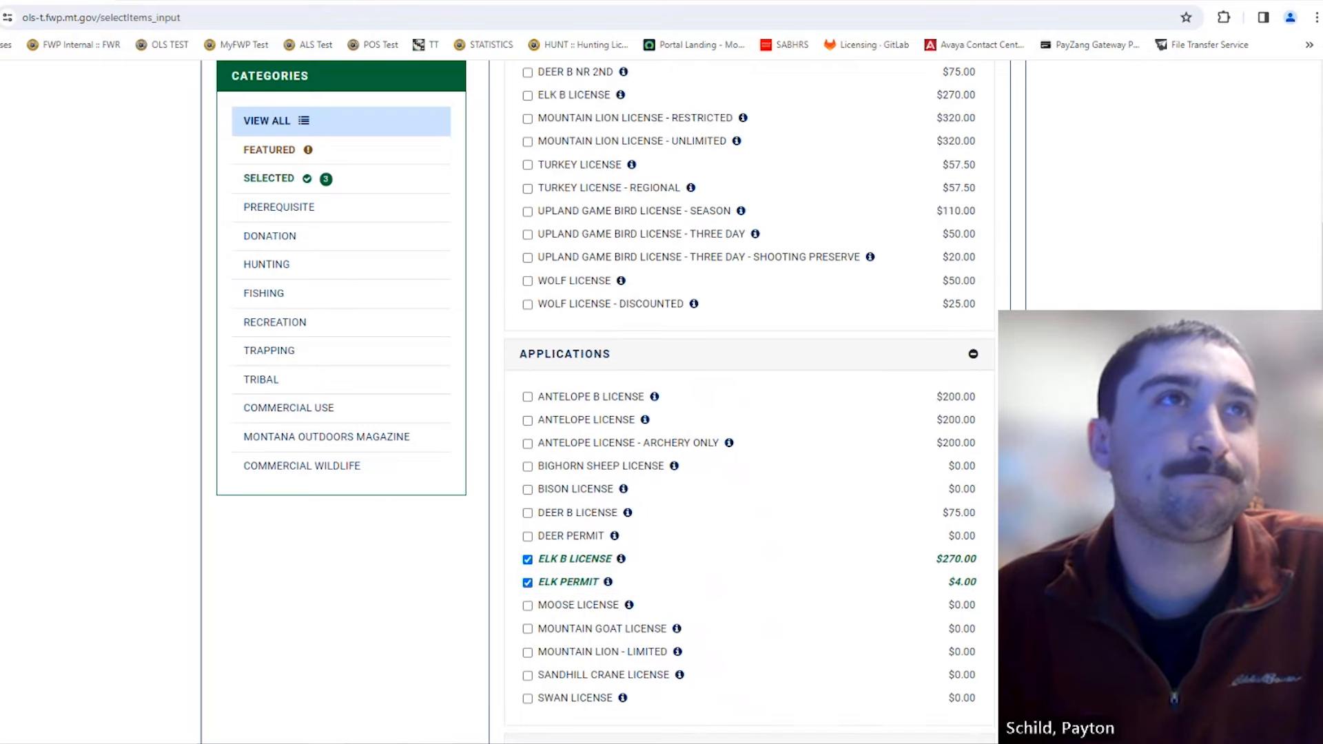
pyautogui.scroll(9, 750, 400)
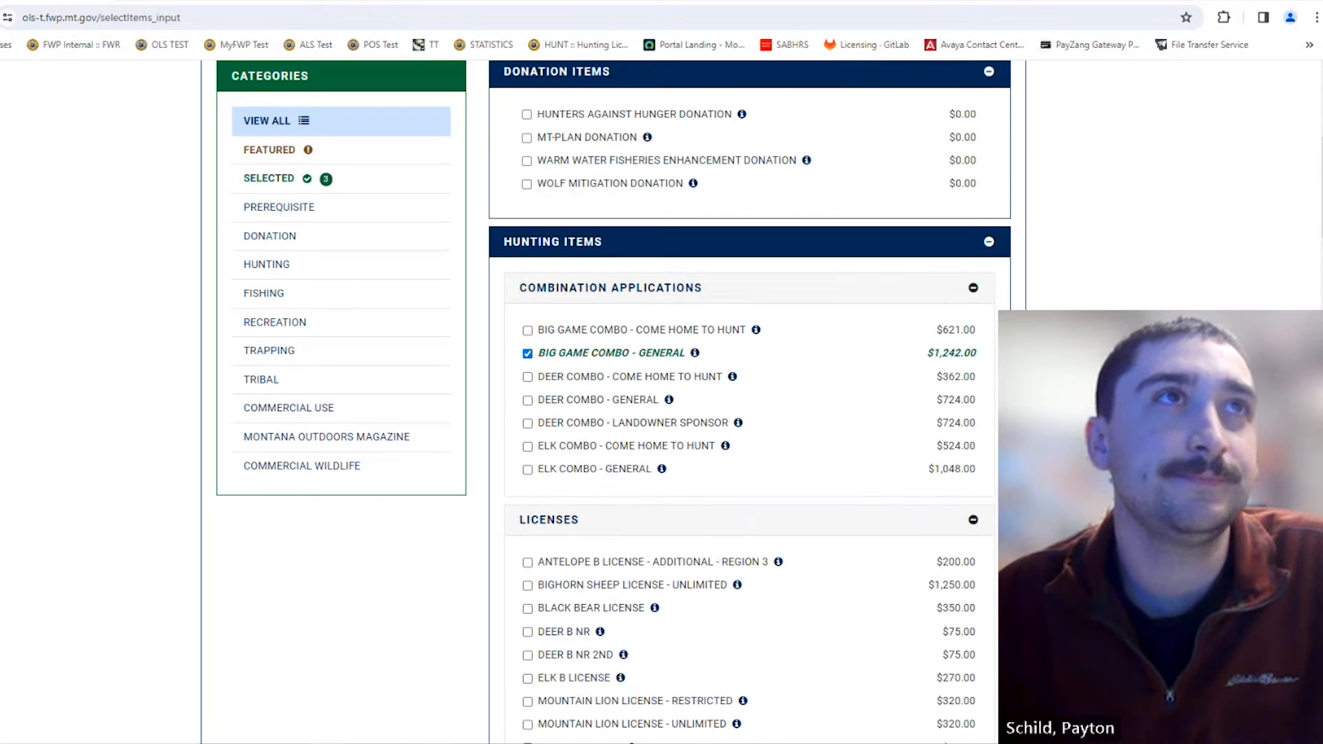
pyautogui.scroll(2, 750, 400)
pyautogui.scroll(-12, 750, 400)
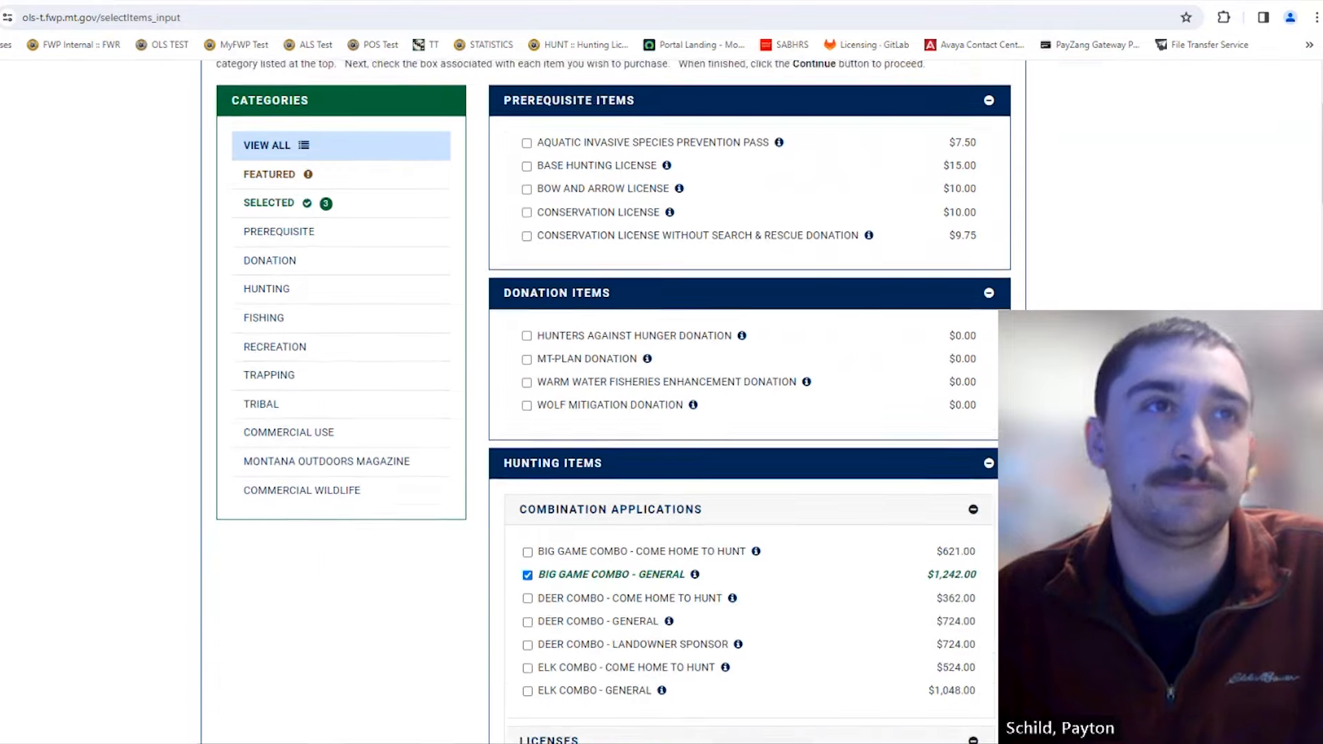
pyautogui.scroll(-13, 750, 400)
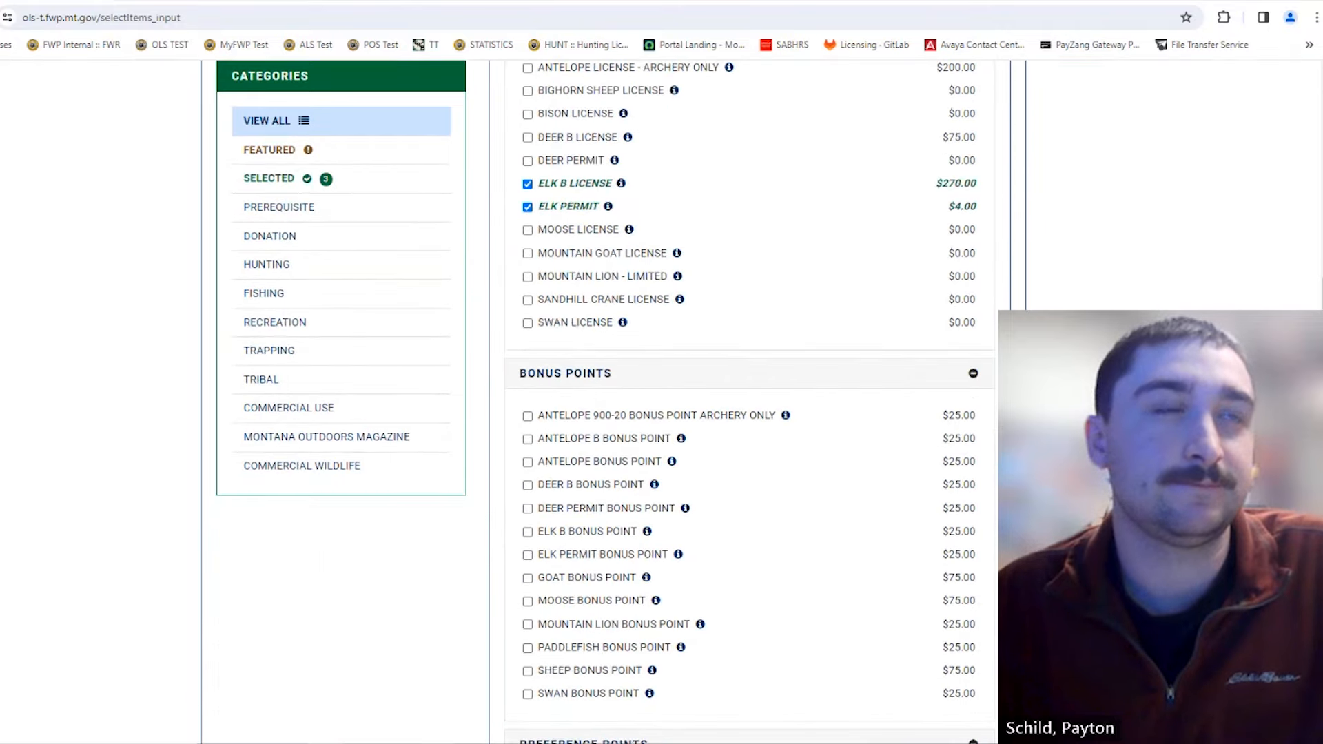
pyautogui.scroll(-14, 750, 399)
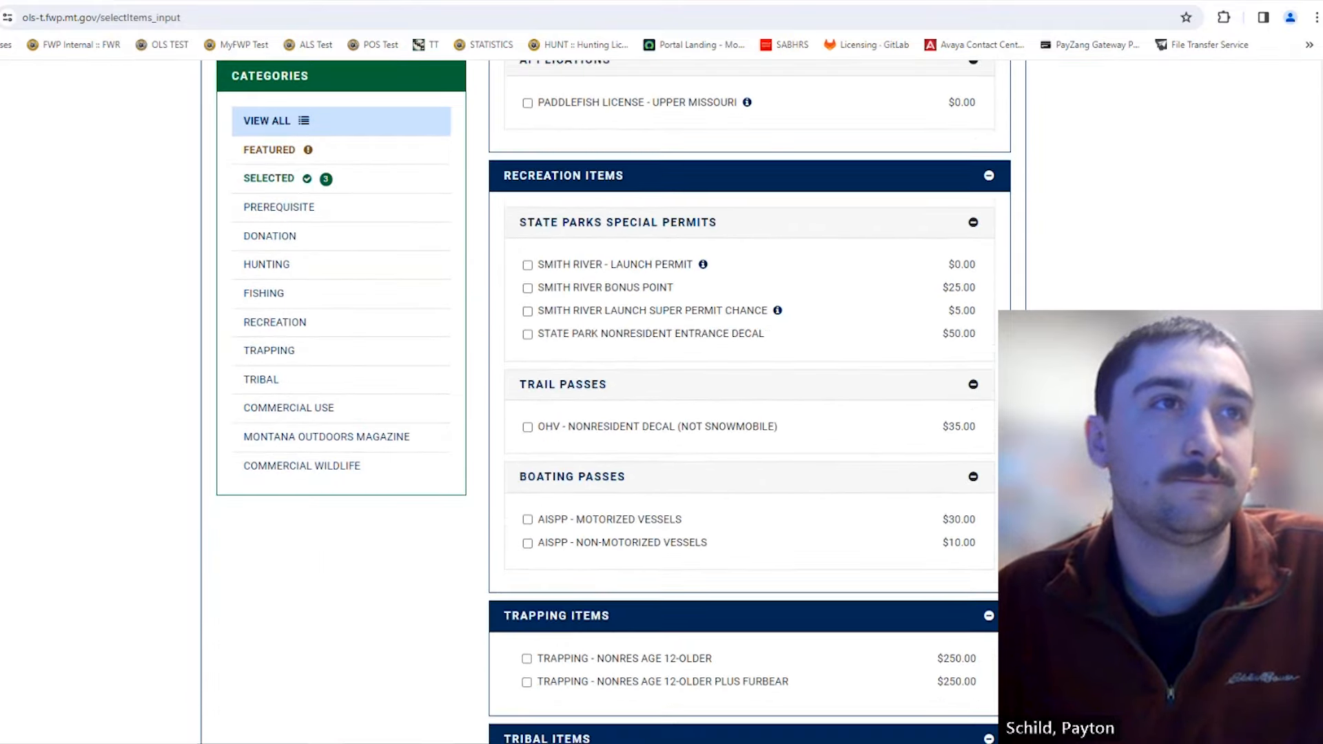
pyautogui.scroll(-4, 750, 400)
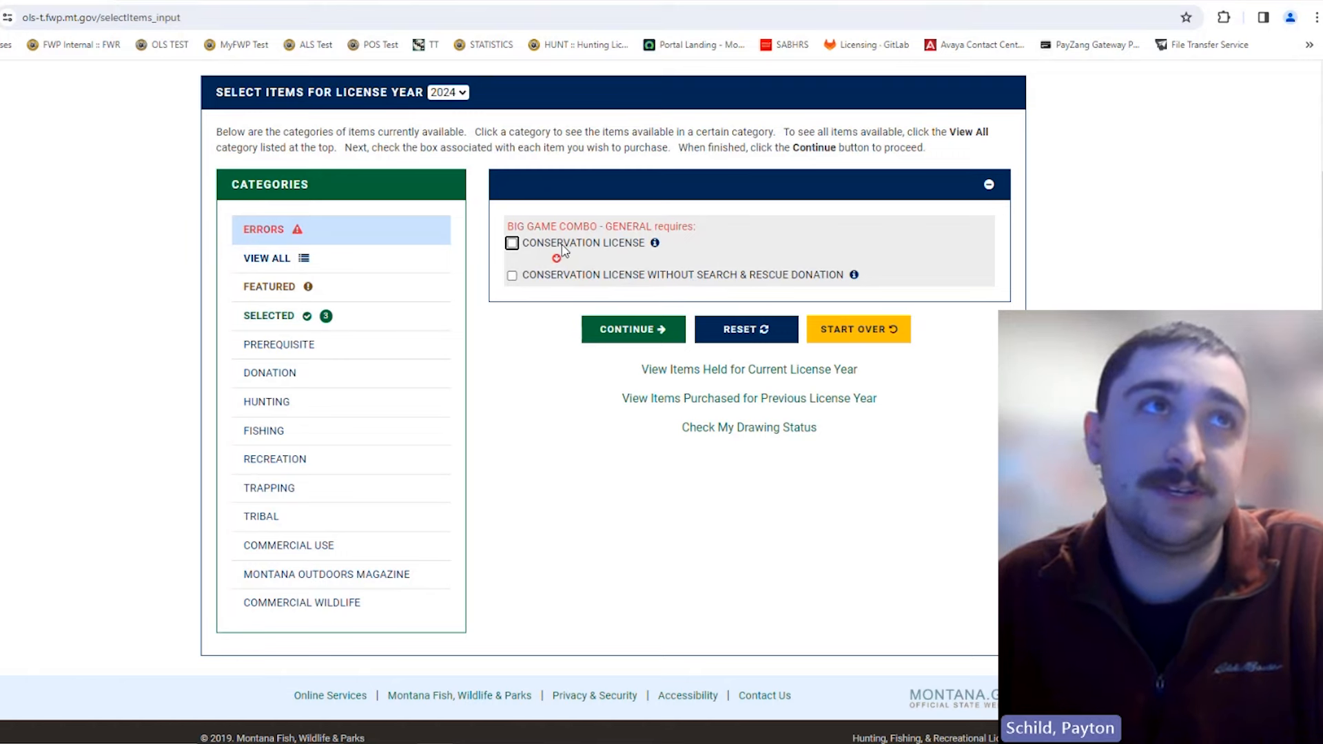
# Step: Tick Conservation License in the error prompt and proceed to the additional-information form
pyautogui.click(516, 244)
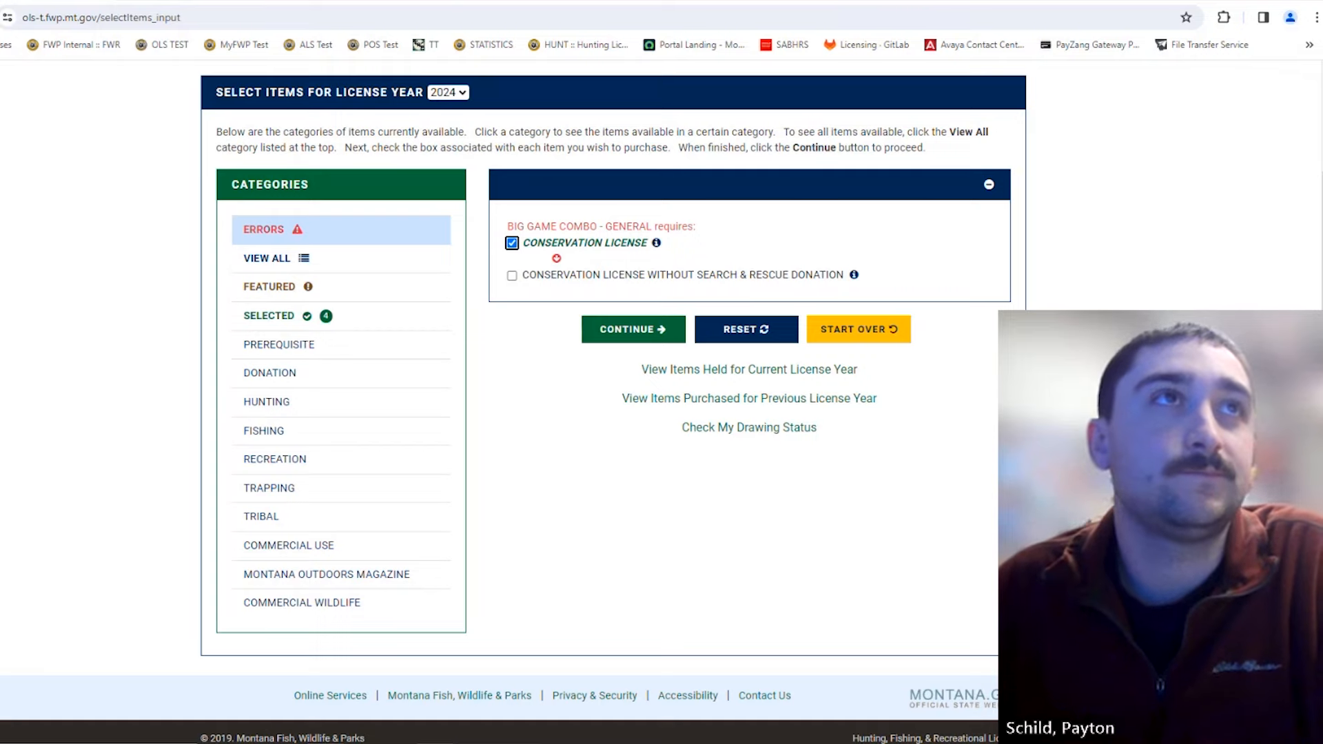
pyautogui.click(634, 330)
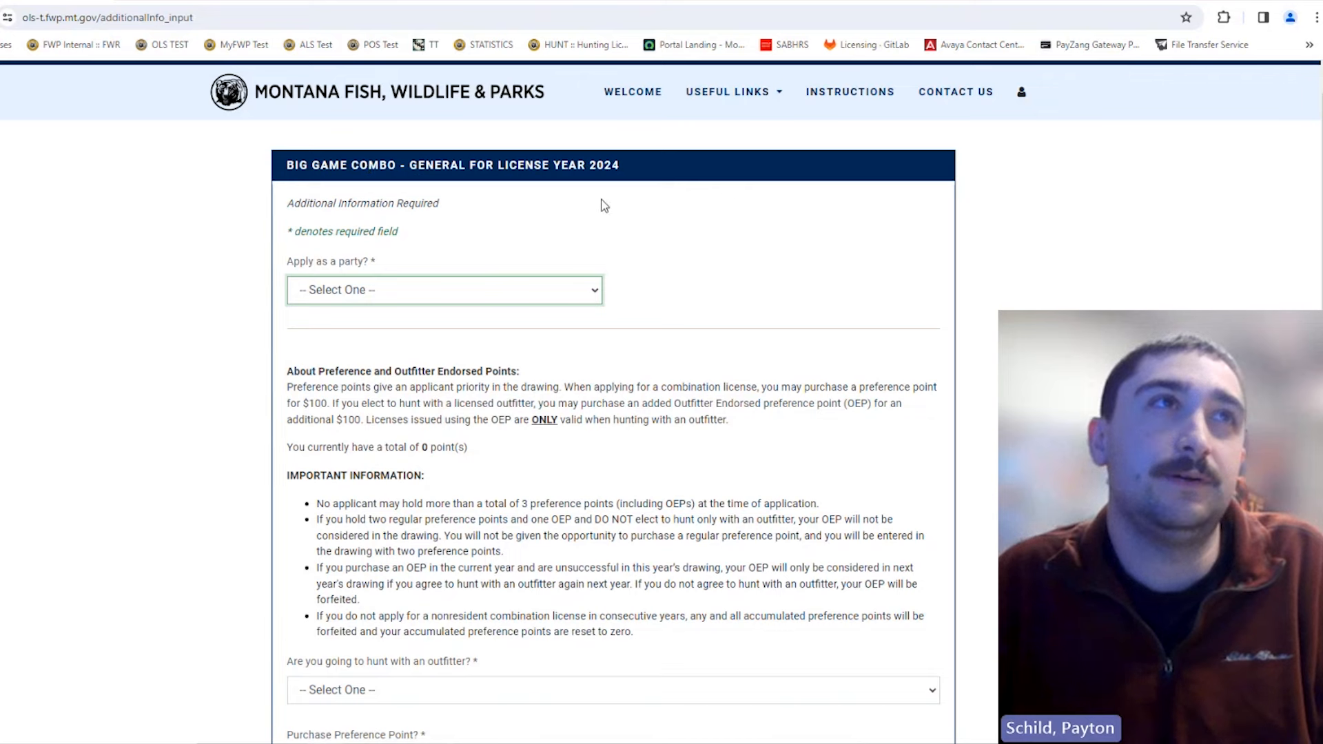
# Step: Answer Yes to 'Apply as a party?' on the Big Game Combo - General form
pyautogui.scroll(-1, 681, 262)
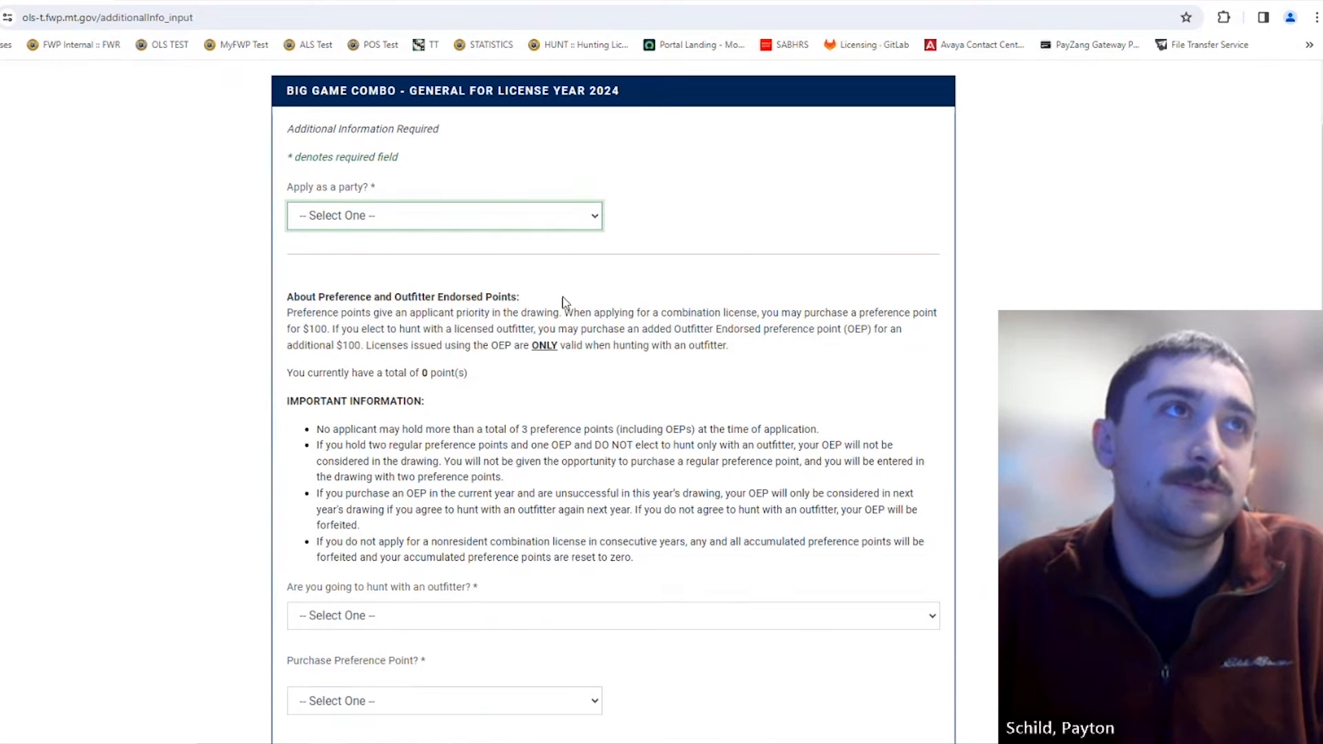
pyautogui.click(409, 225)
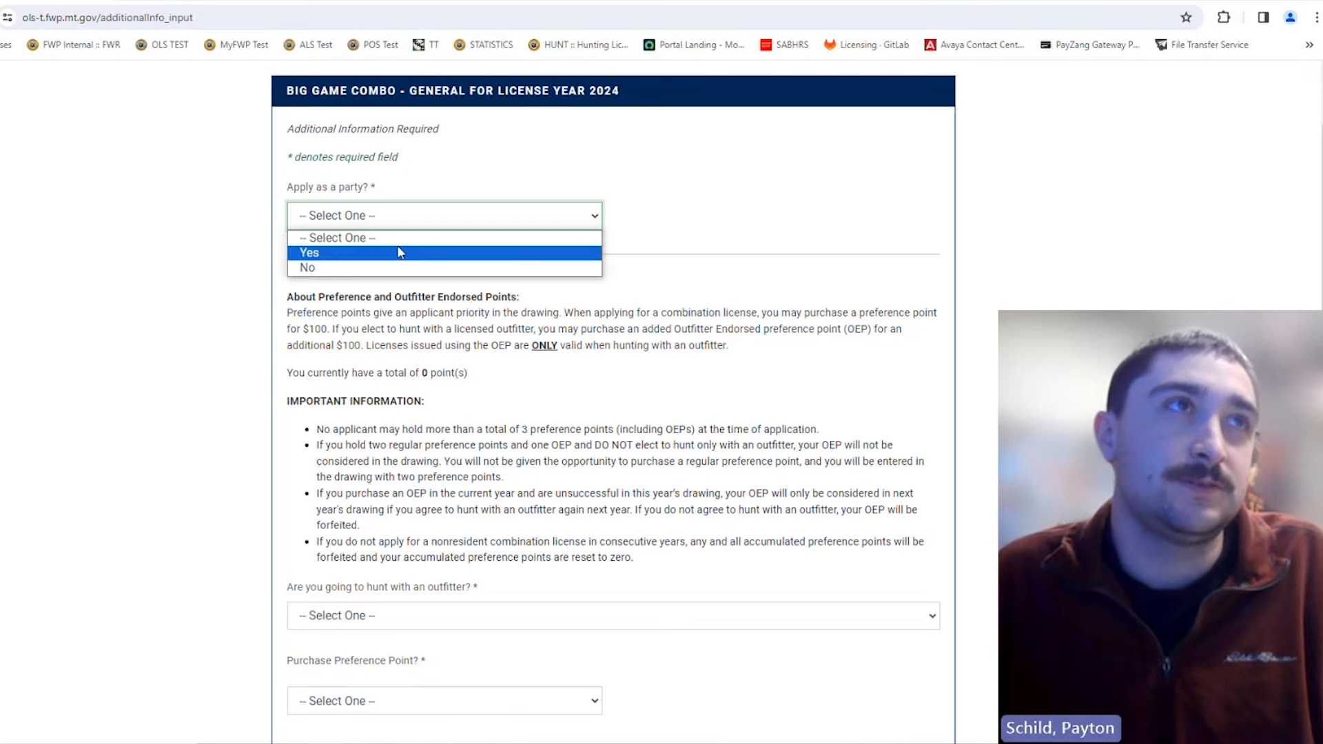
pyautogui.click(400, 253)
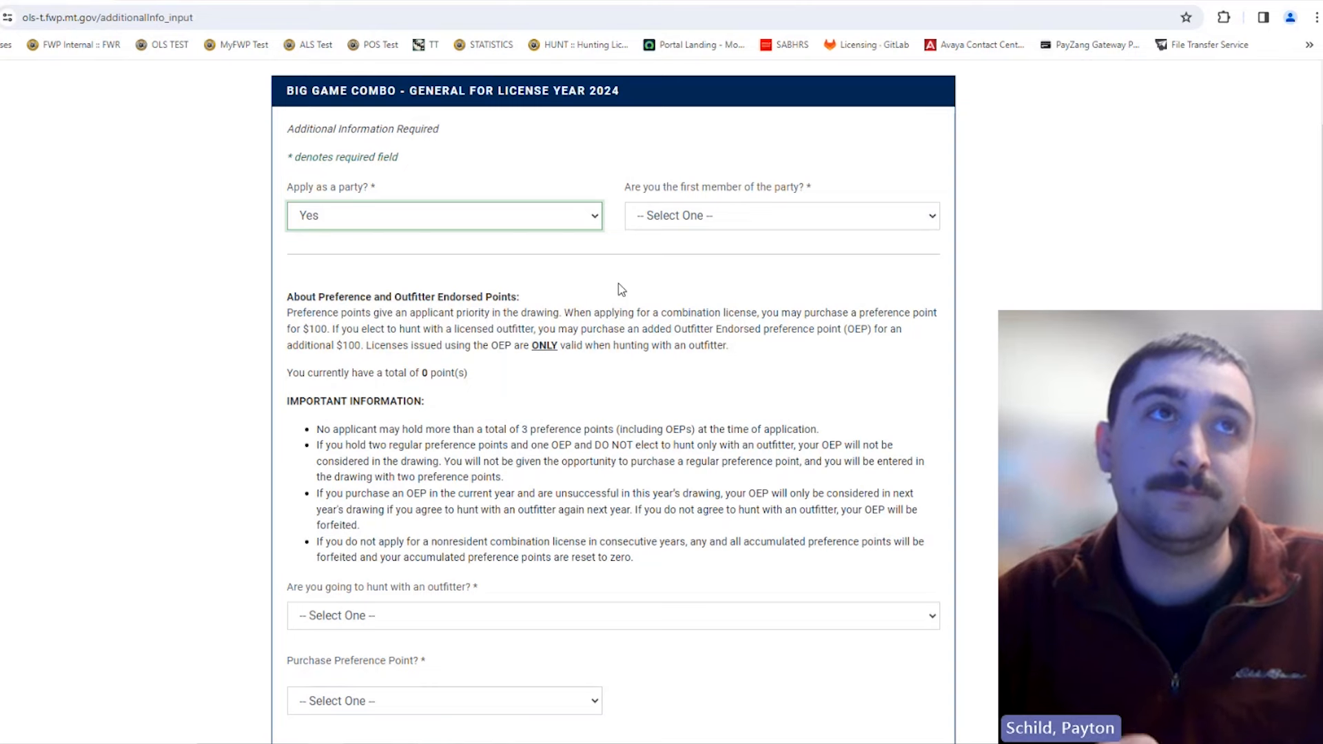
# Step: Look over the 'Are you the first member of the party?' choices without answering
pyautogui.scroll(-1, 581, 250)
pyautogui.scroll(-5, 581, 251)
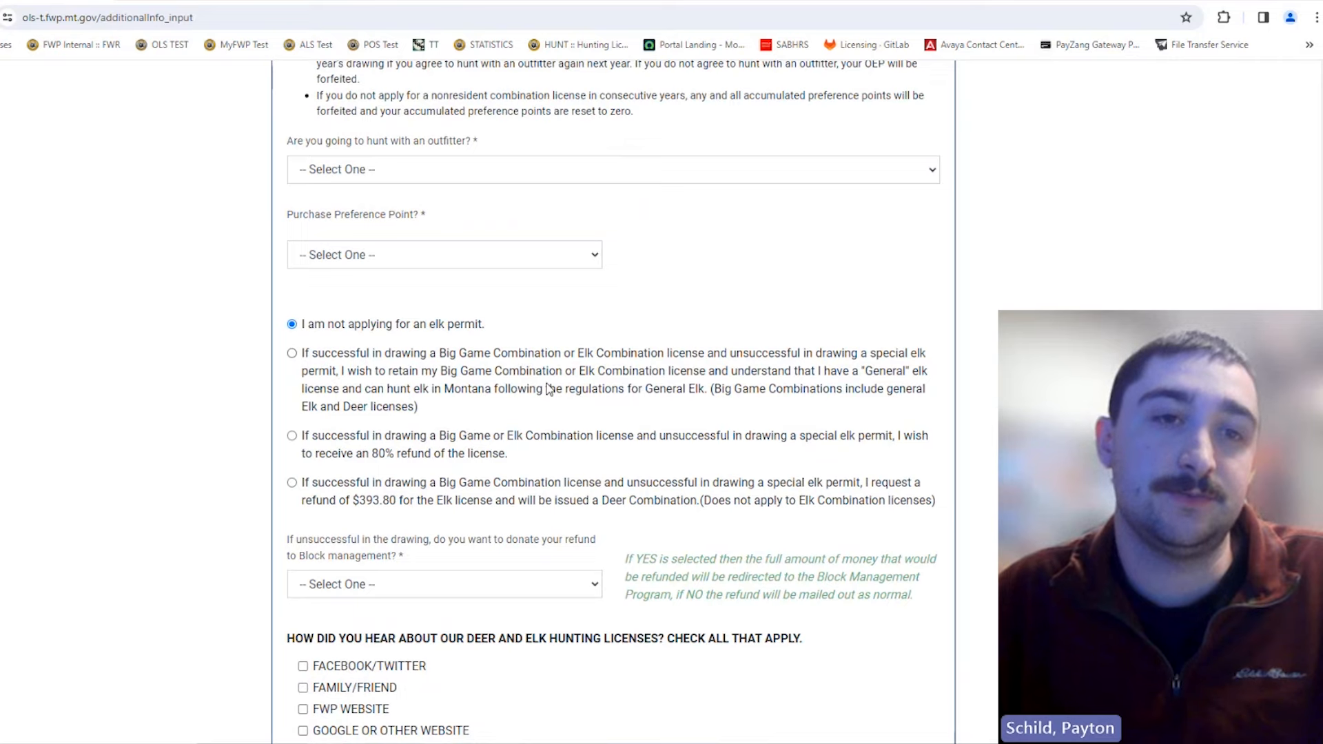
pyautogui.scroll(6, 786, 404)
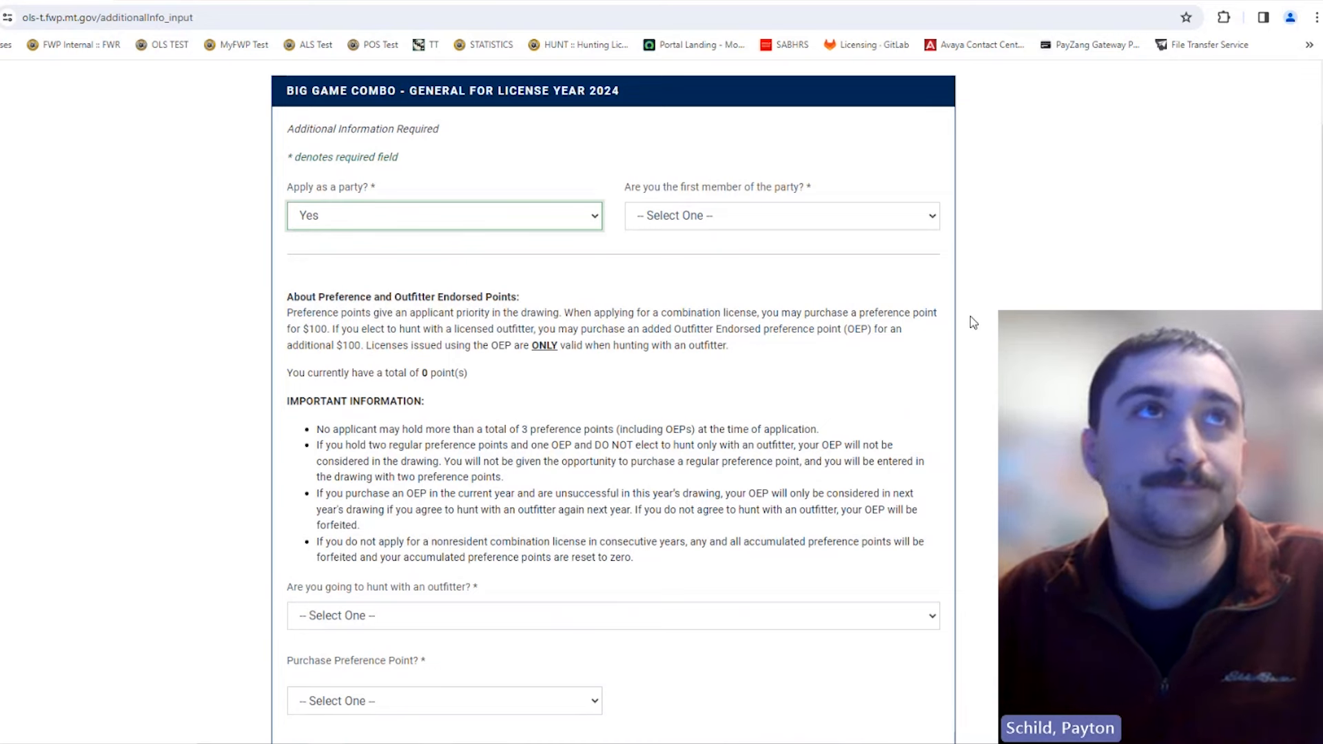
pyautogui.click(724, 215)
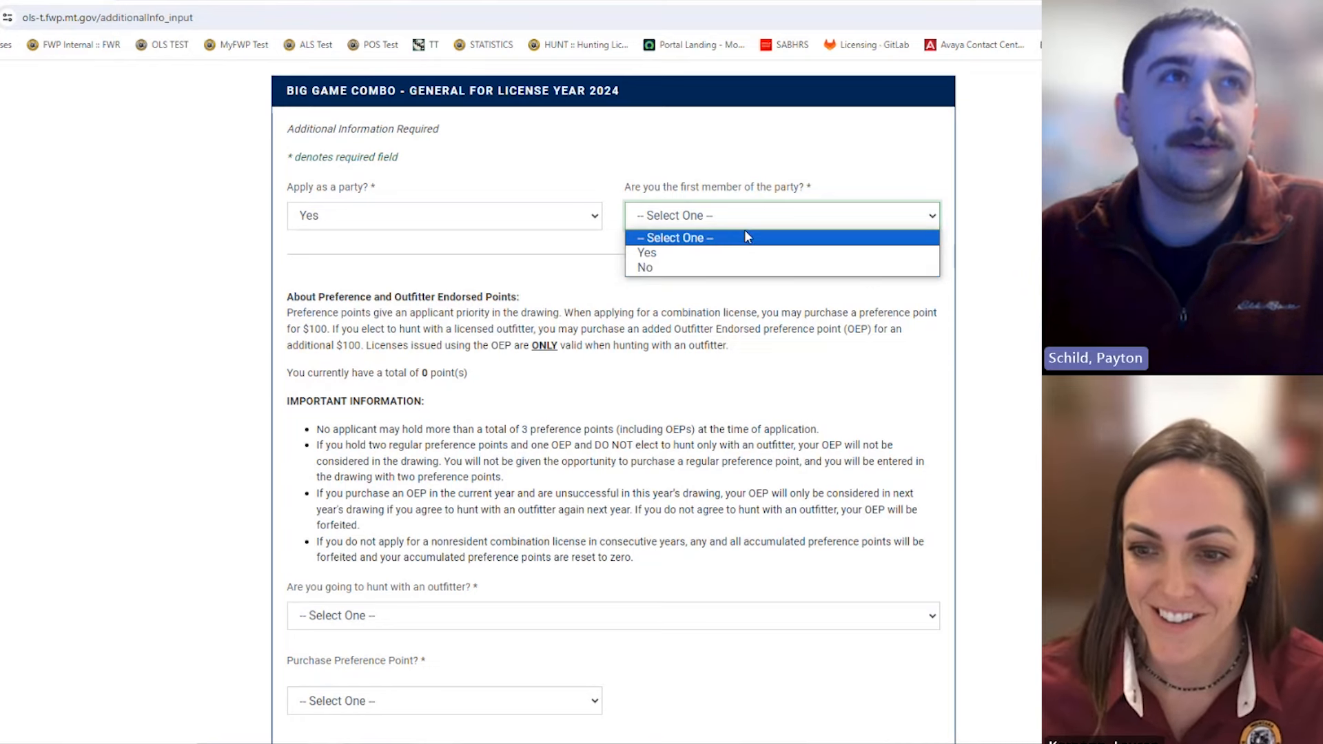
pyautogui.scroll(-3, 739, 387)
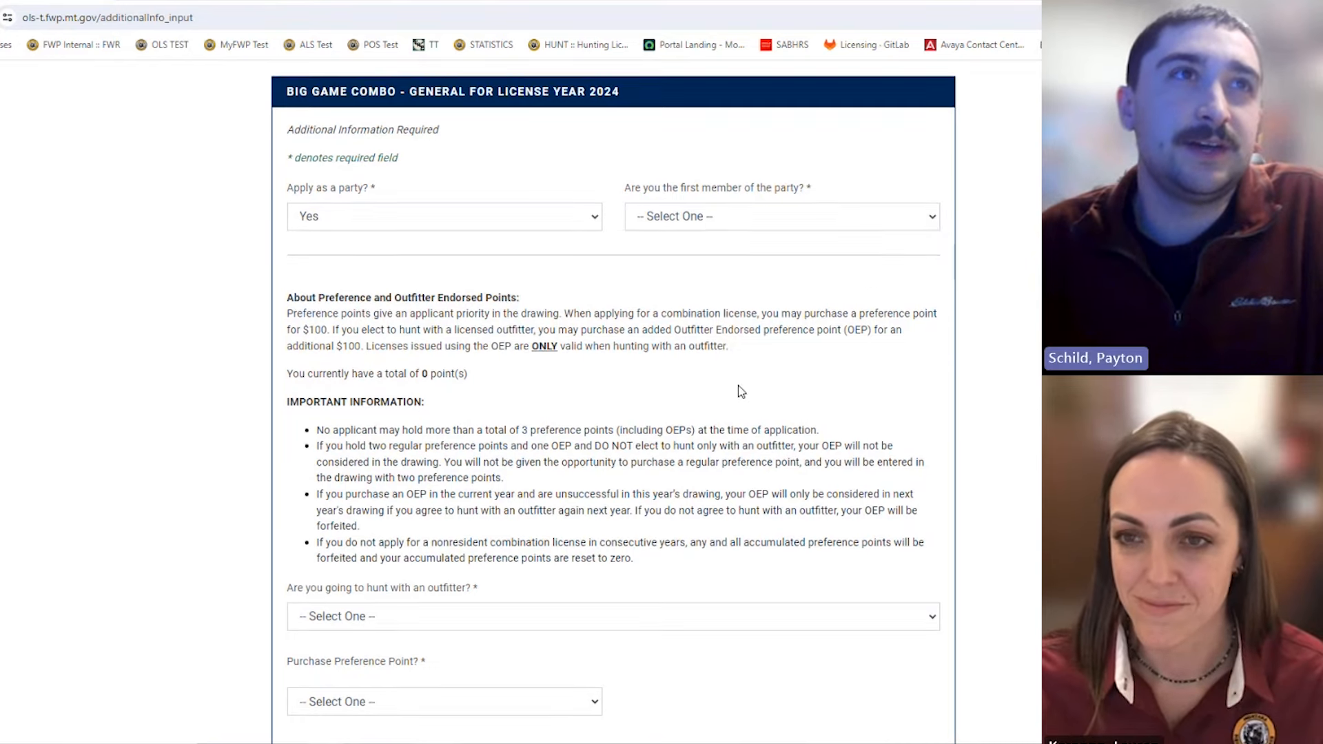
pyautogui.scroll(-4, 744, 392)
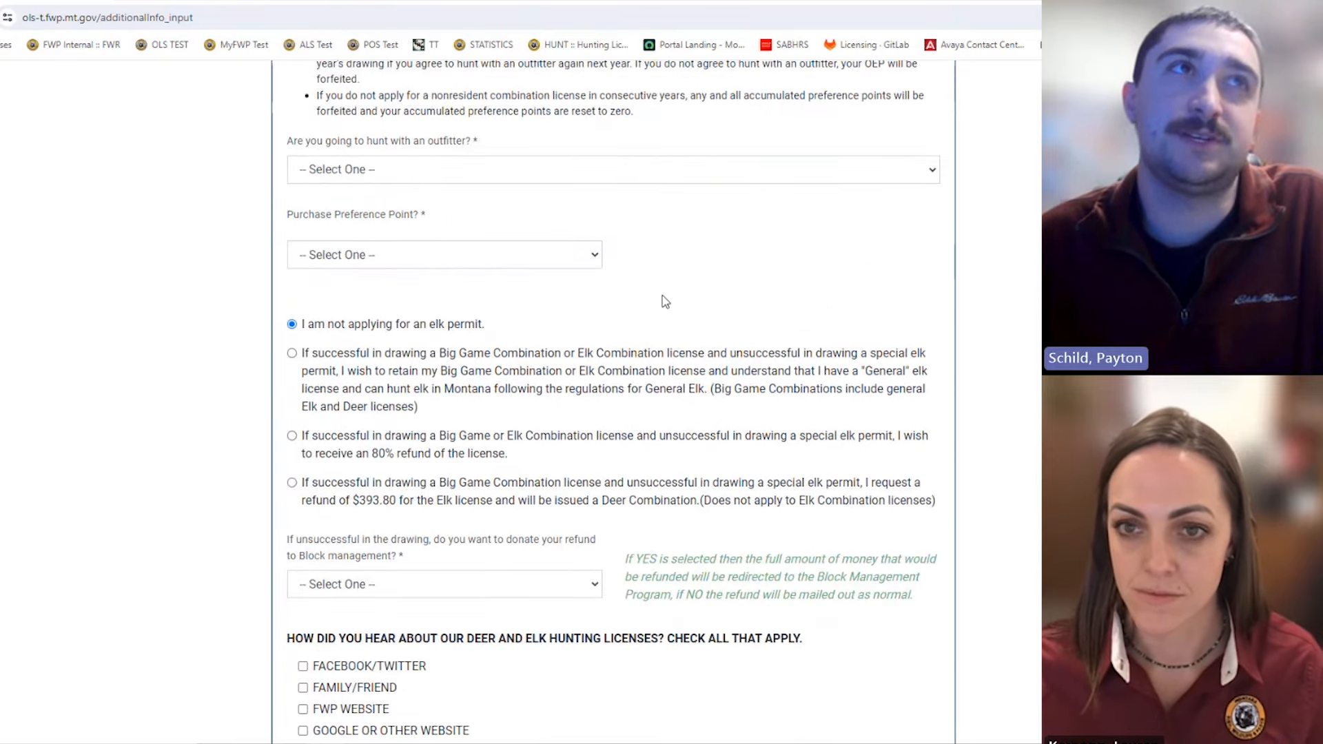
pyautogui.scroll(8, 759, 400)
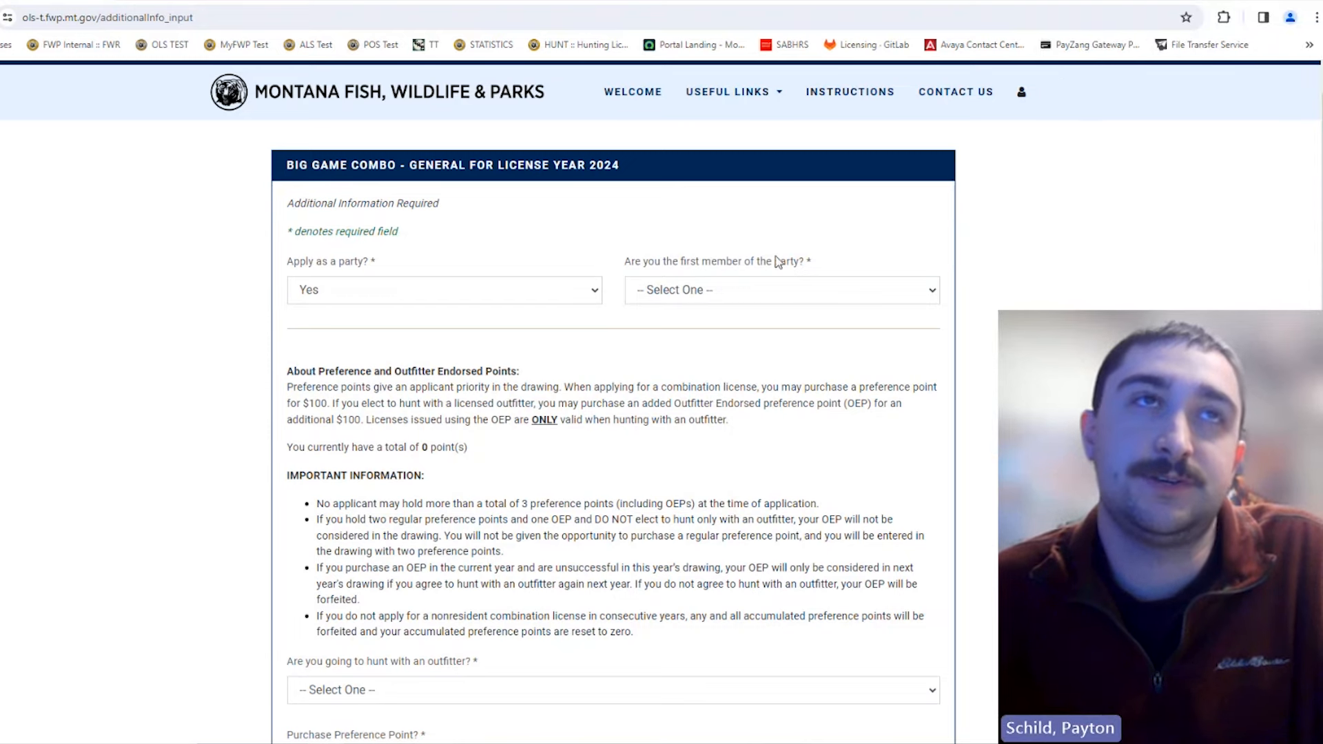
pyautogui.click(774, 288)
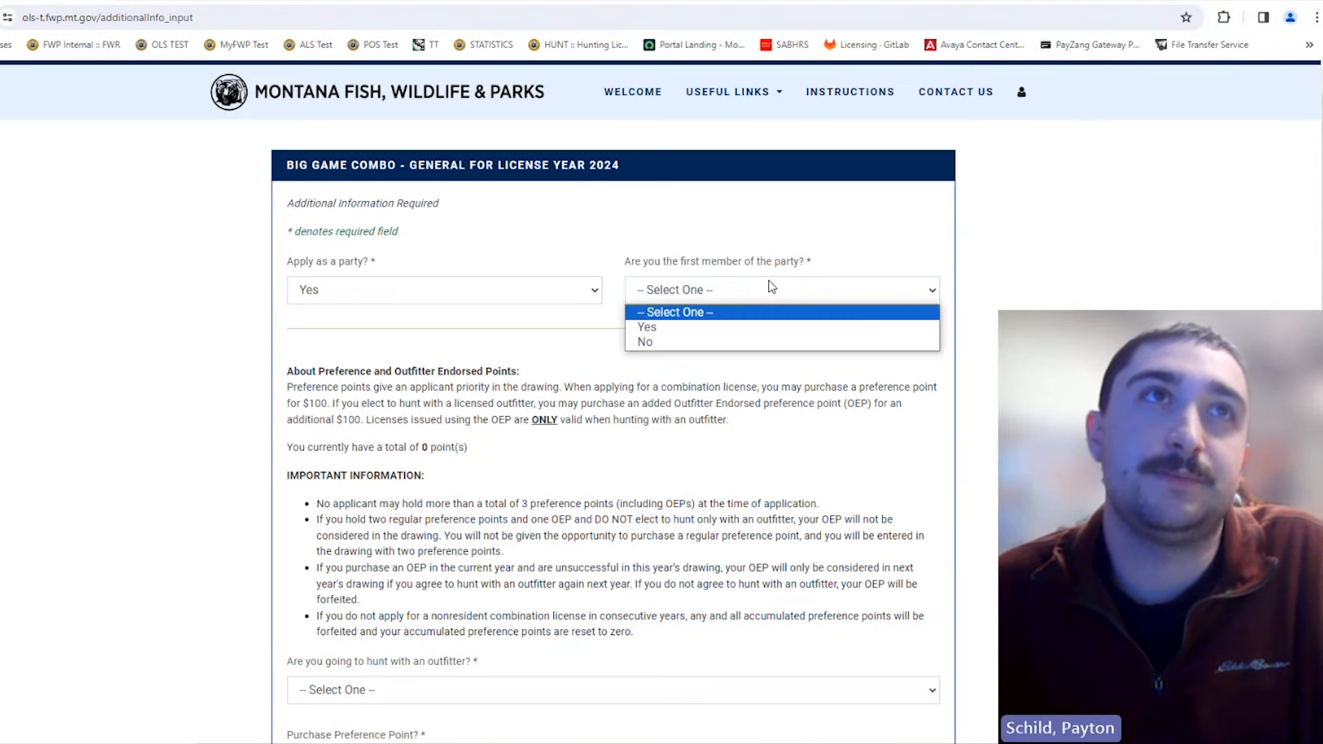
pyautogui.click(744, 325)
pyautogui.scroll(-3, 745, 336)
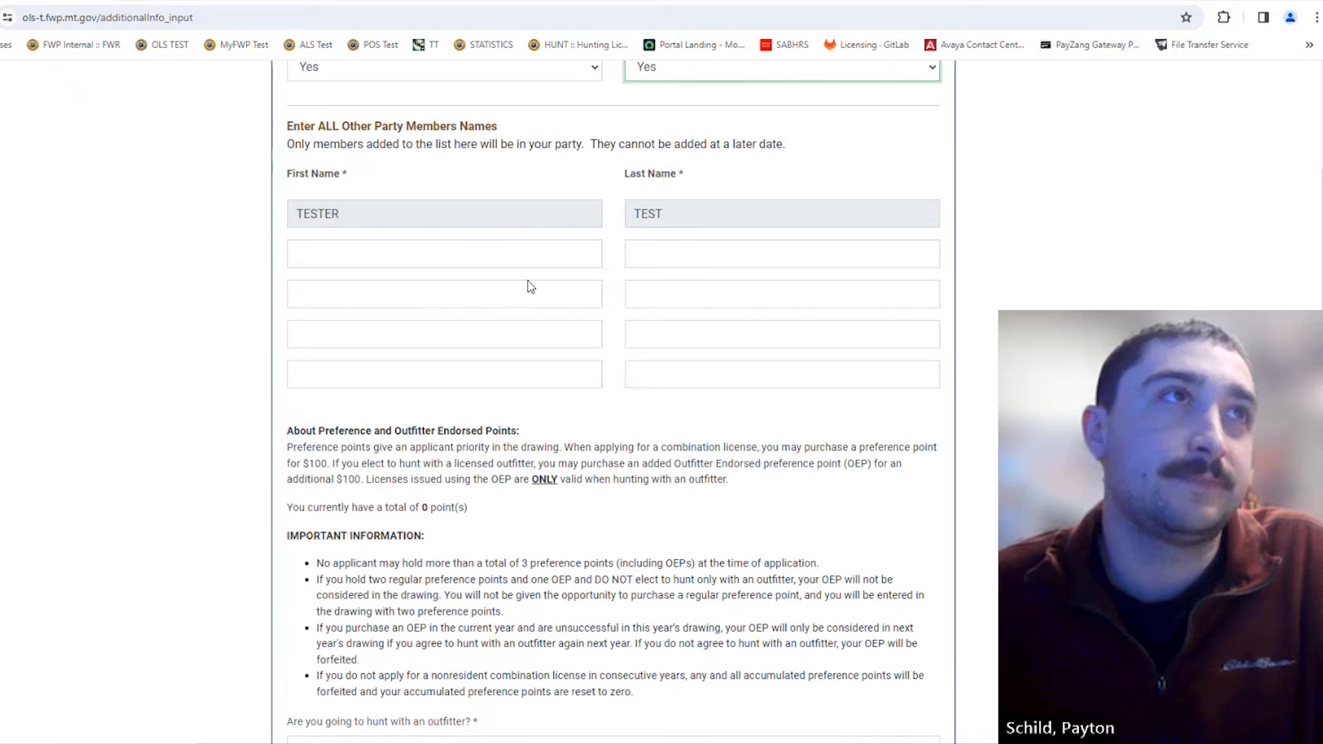
pyautogui.click(420, 262)
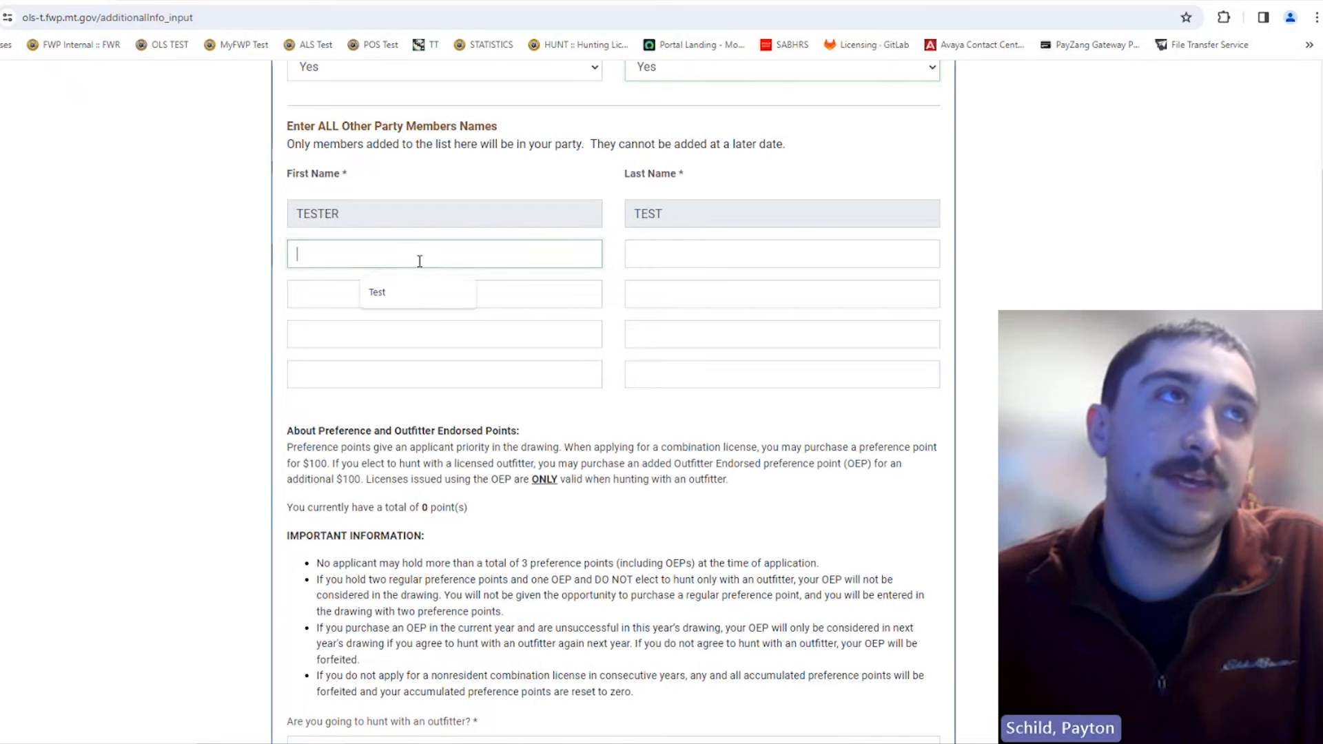
pyautogui.click(701, 259)
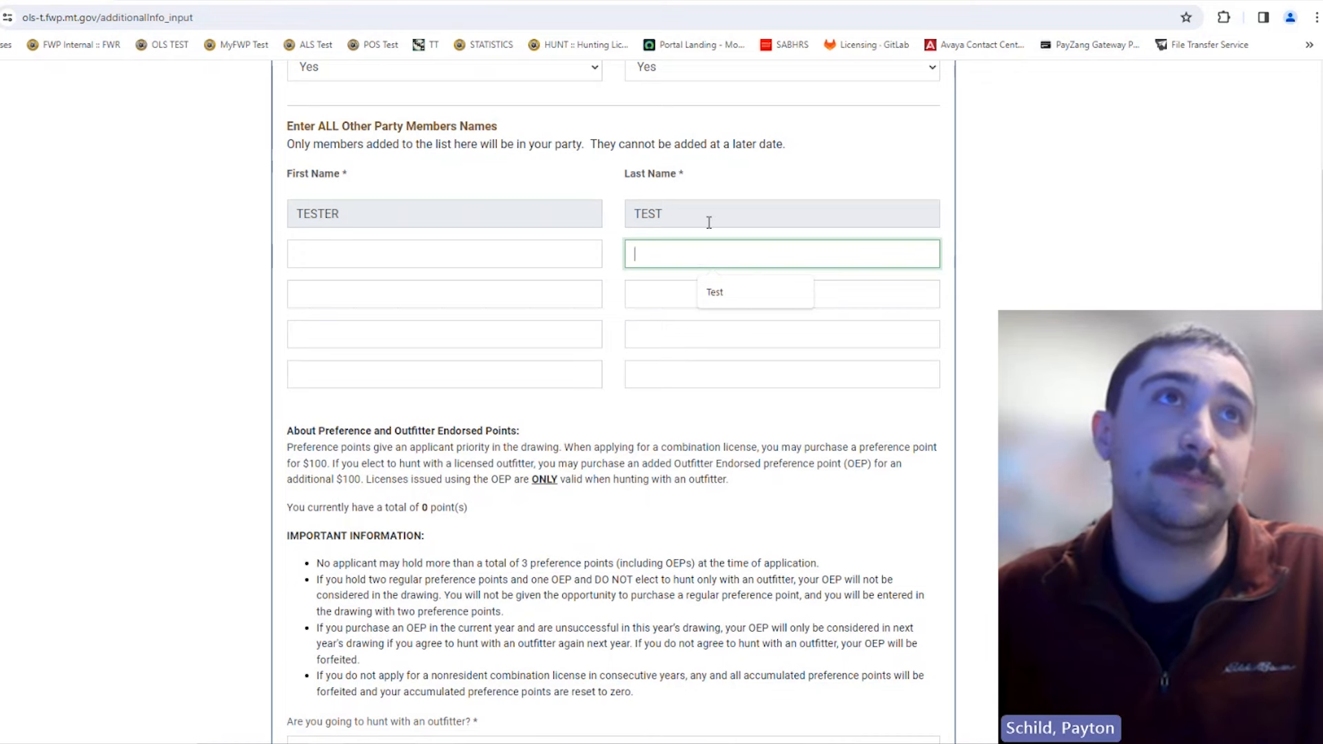
pyautogui.scroll(-2, 981, 411)
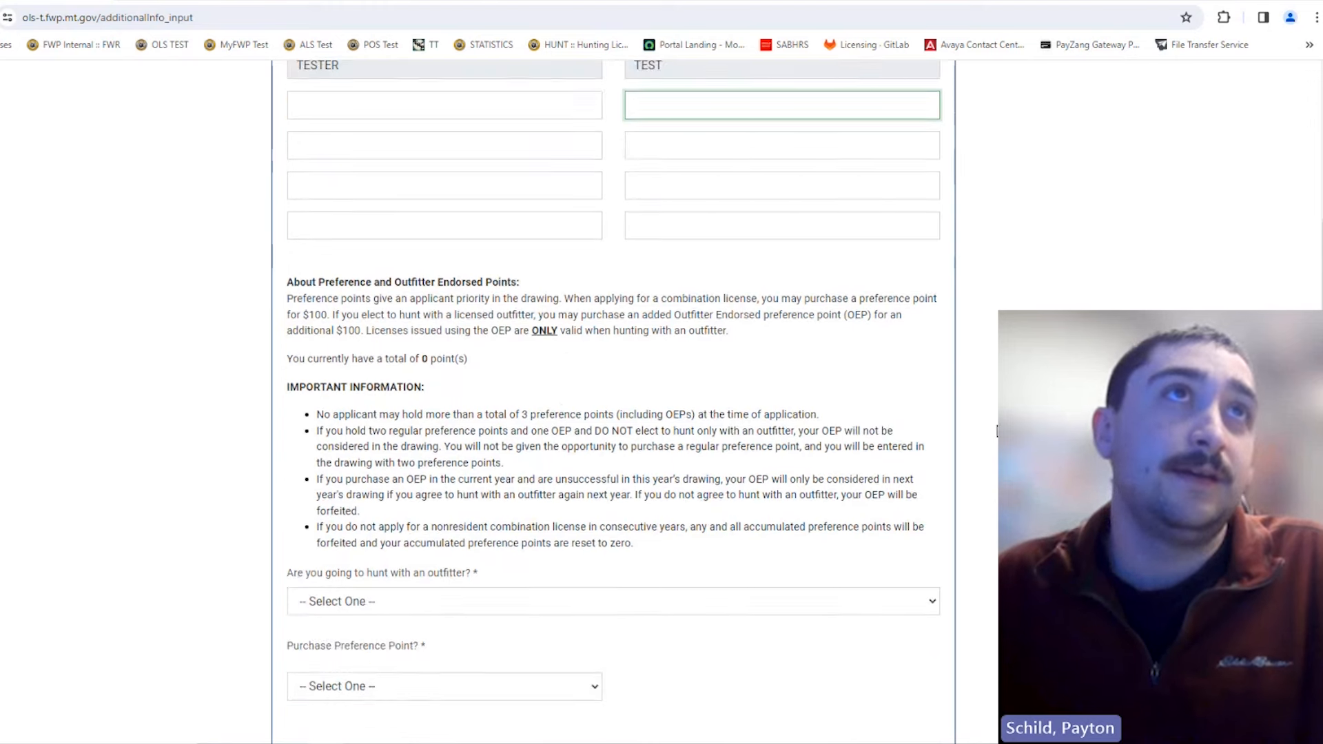
pyautogui.scroll(4, 778, 286)
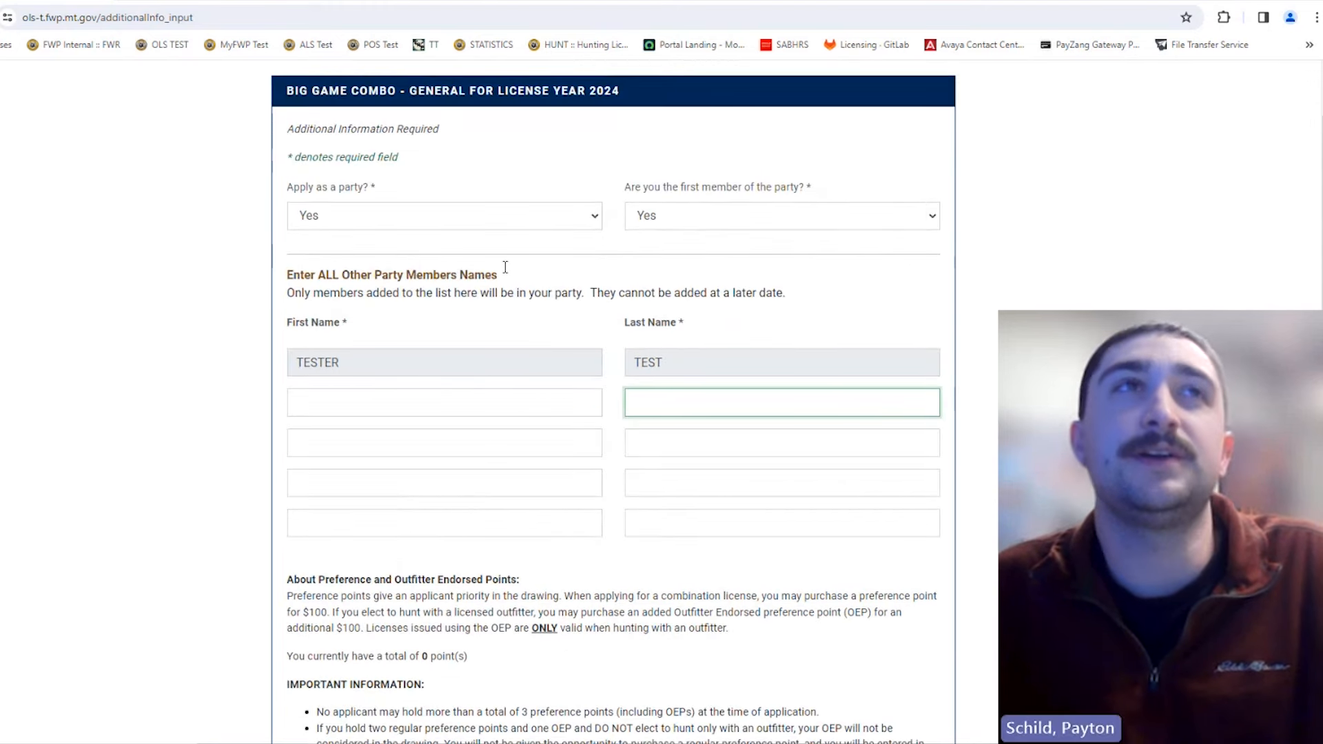
pyautogui.scroll(-5, 744, 304)
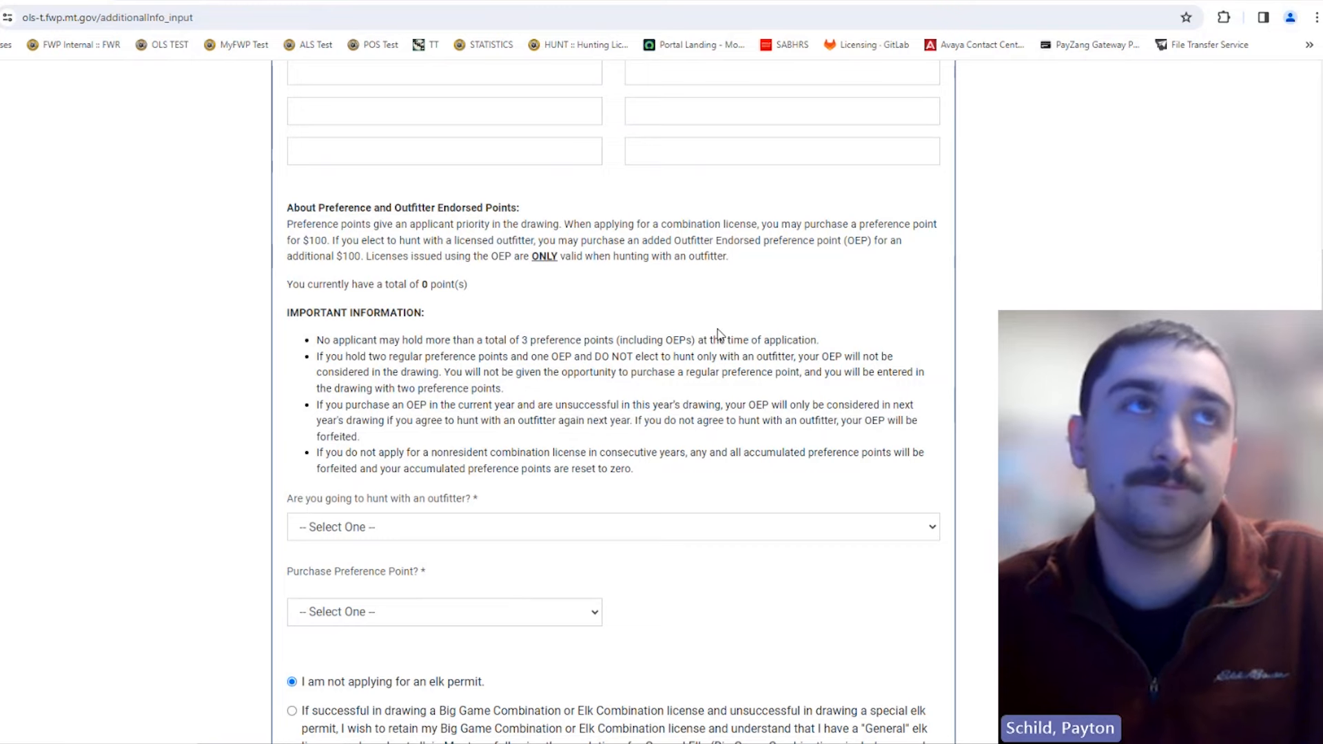
pyautogui.scroll(5, 717, 333)
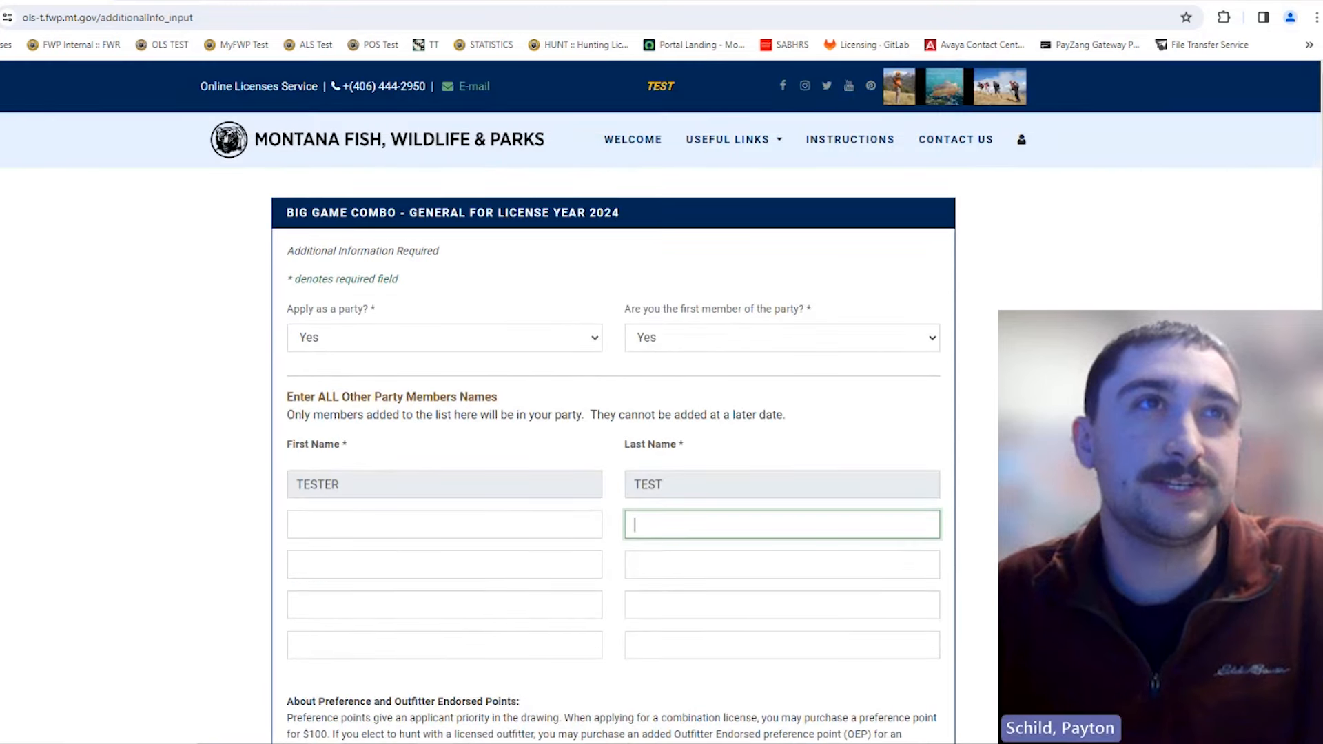
pyautogui.click(708, 337)
pyautogui.click(704, 389)
pyautogui.click(704, 393)
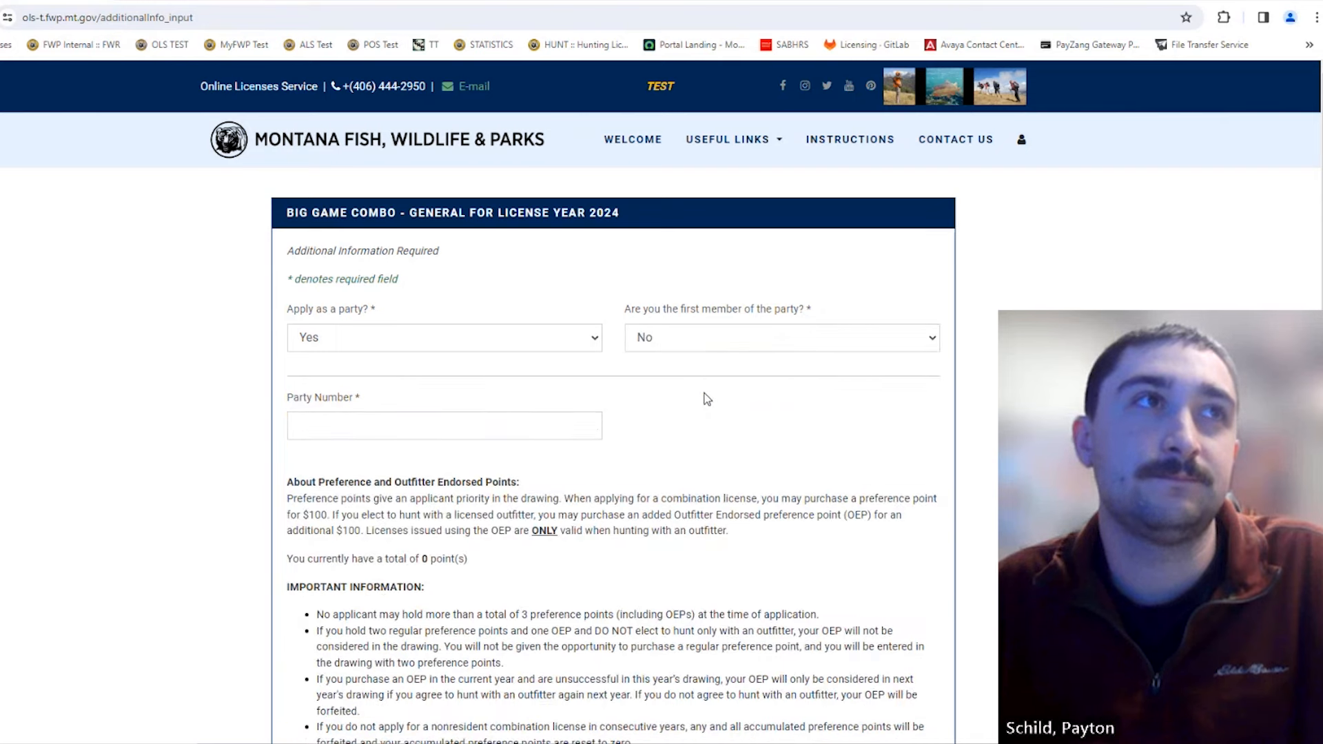
pyautogui.click(370, 429)
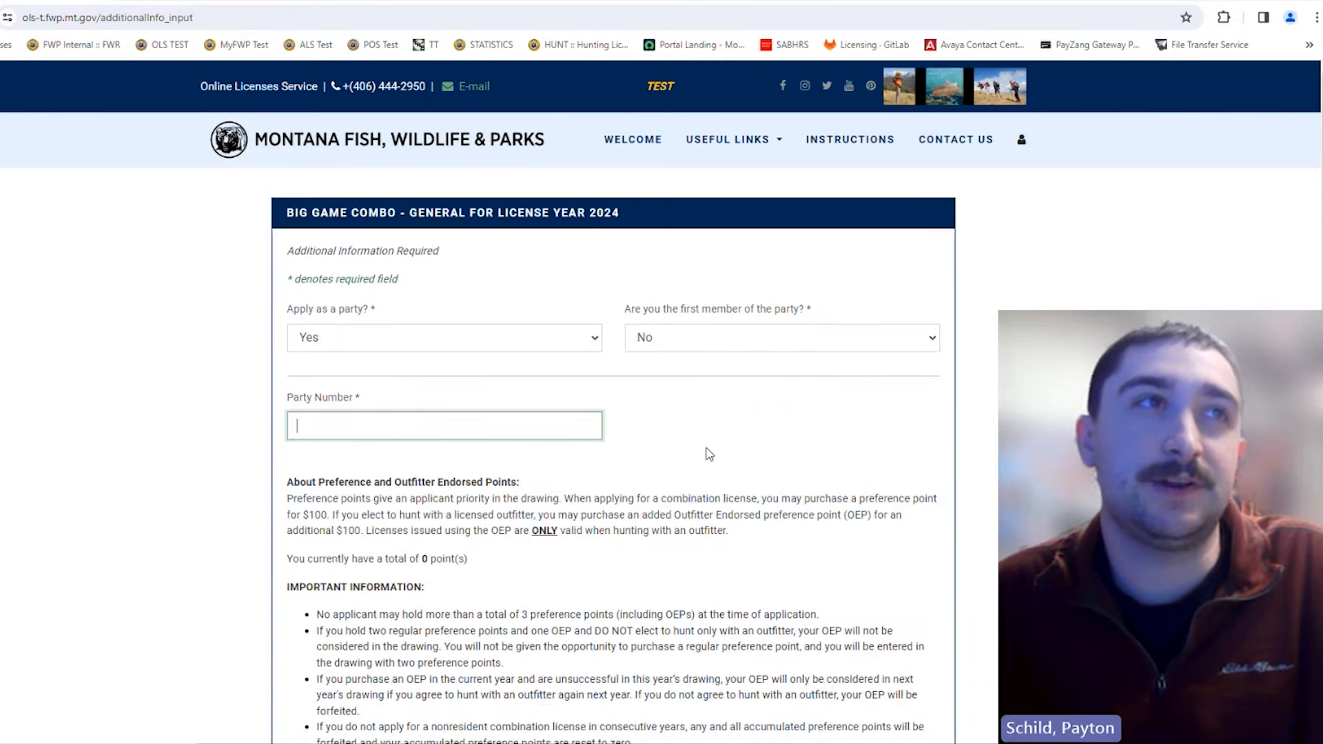
pyautogui.scroll(-1, 627, 452)
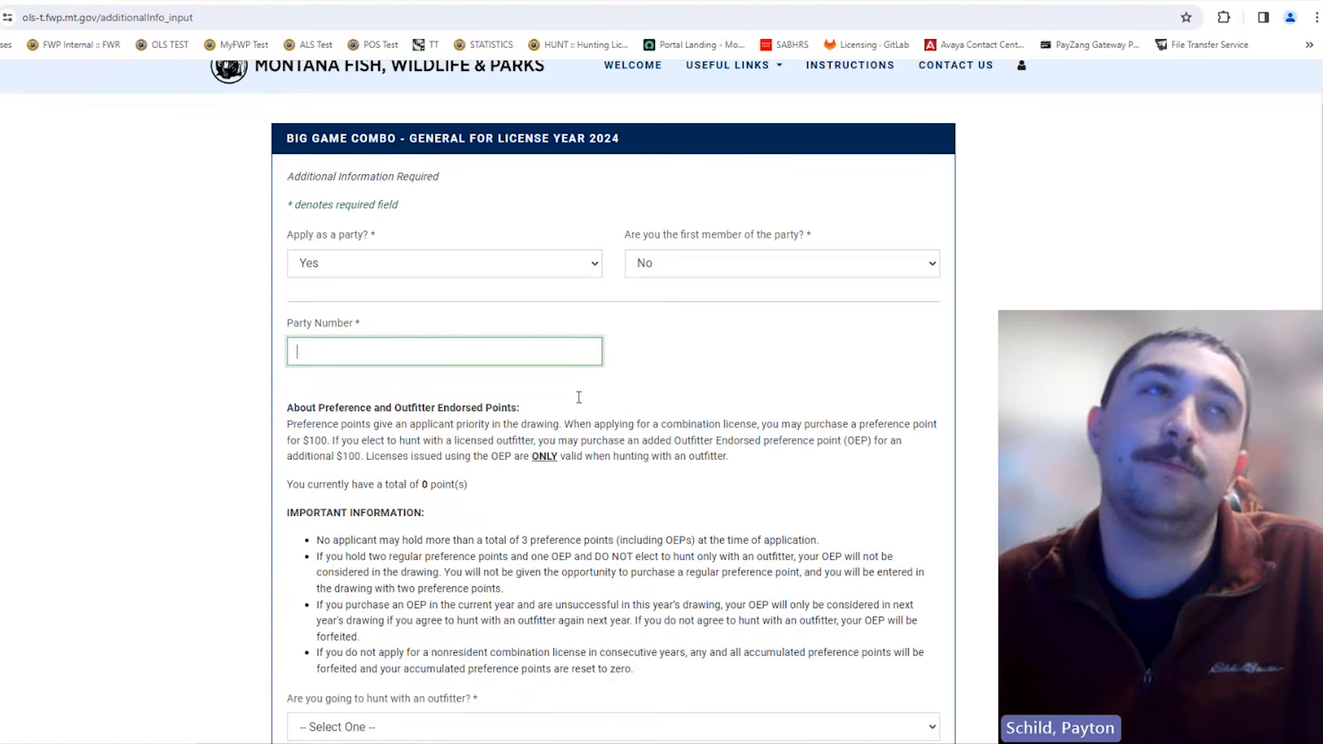
pyautogui.scroll(-8, 632, 421)
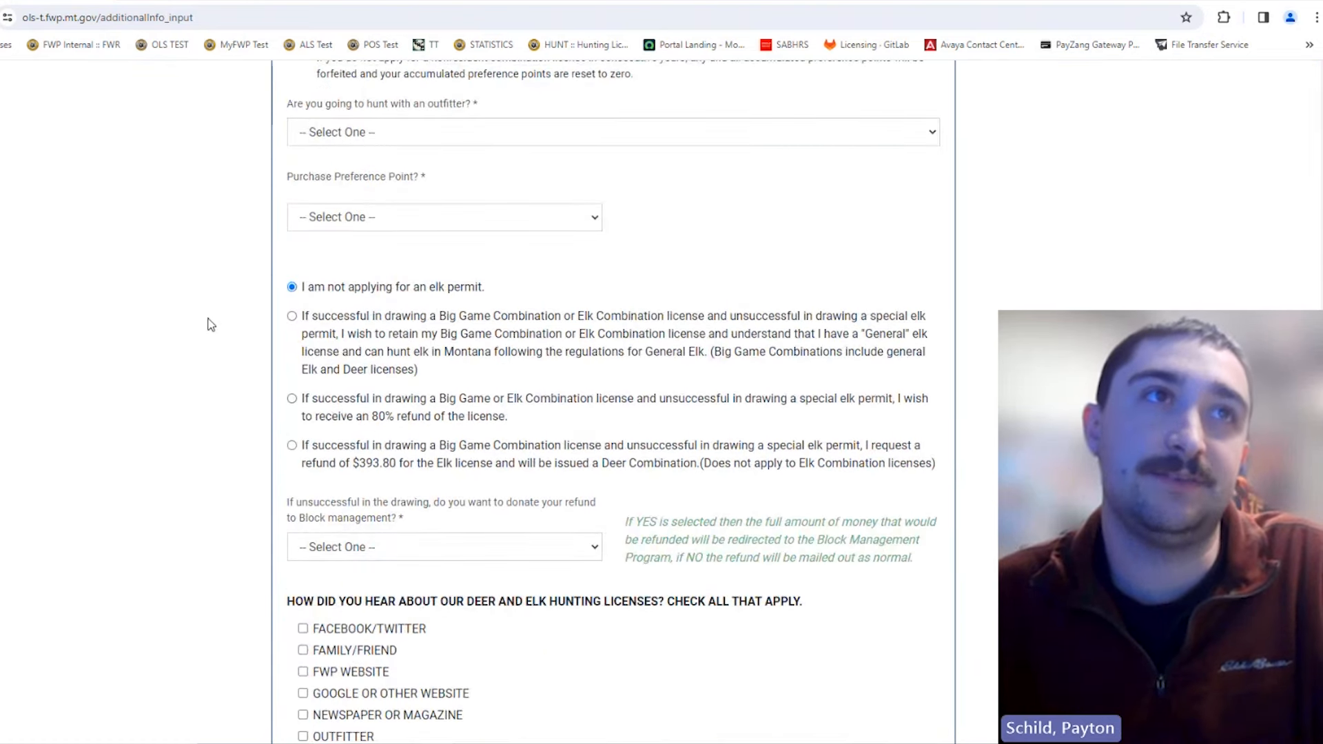
pyautogui.scroll(4, 731, 296)
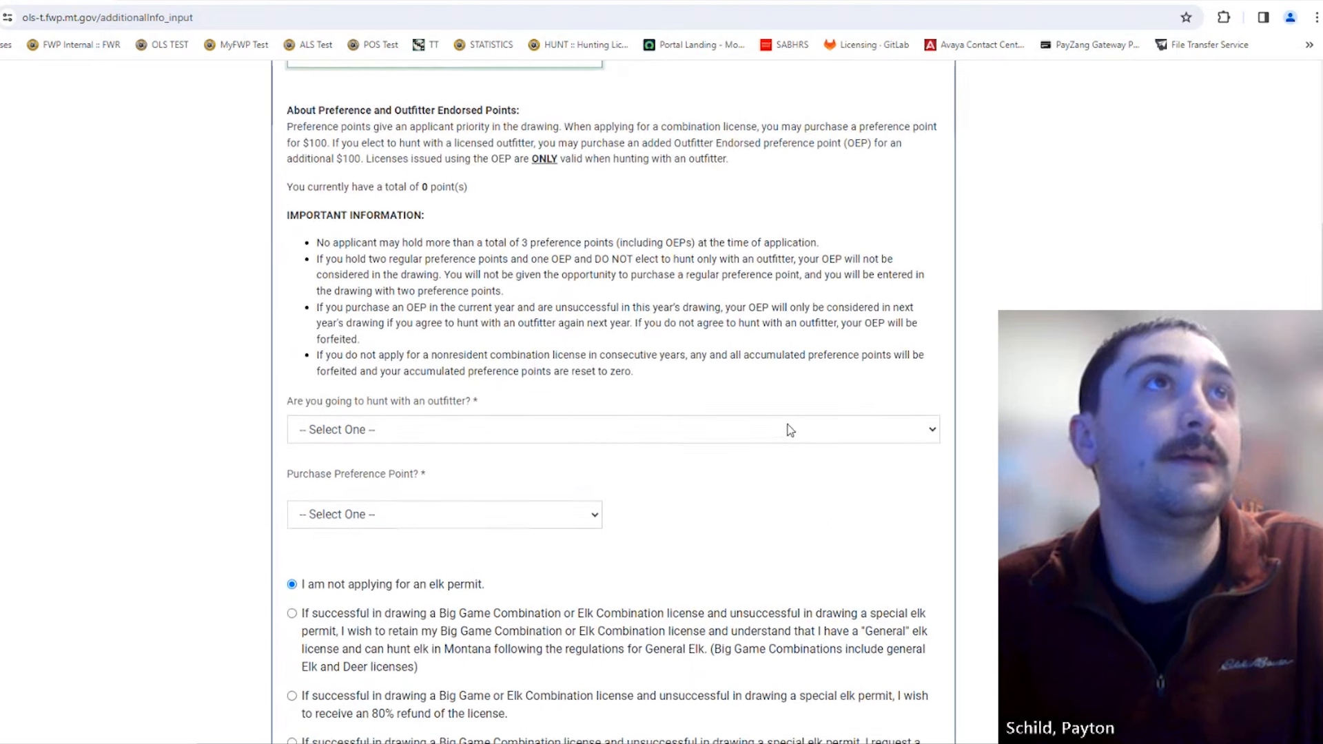
pyautogui.scroll(3, 731, 297)
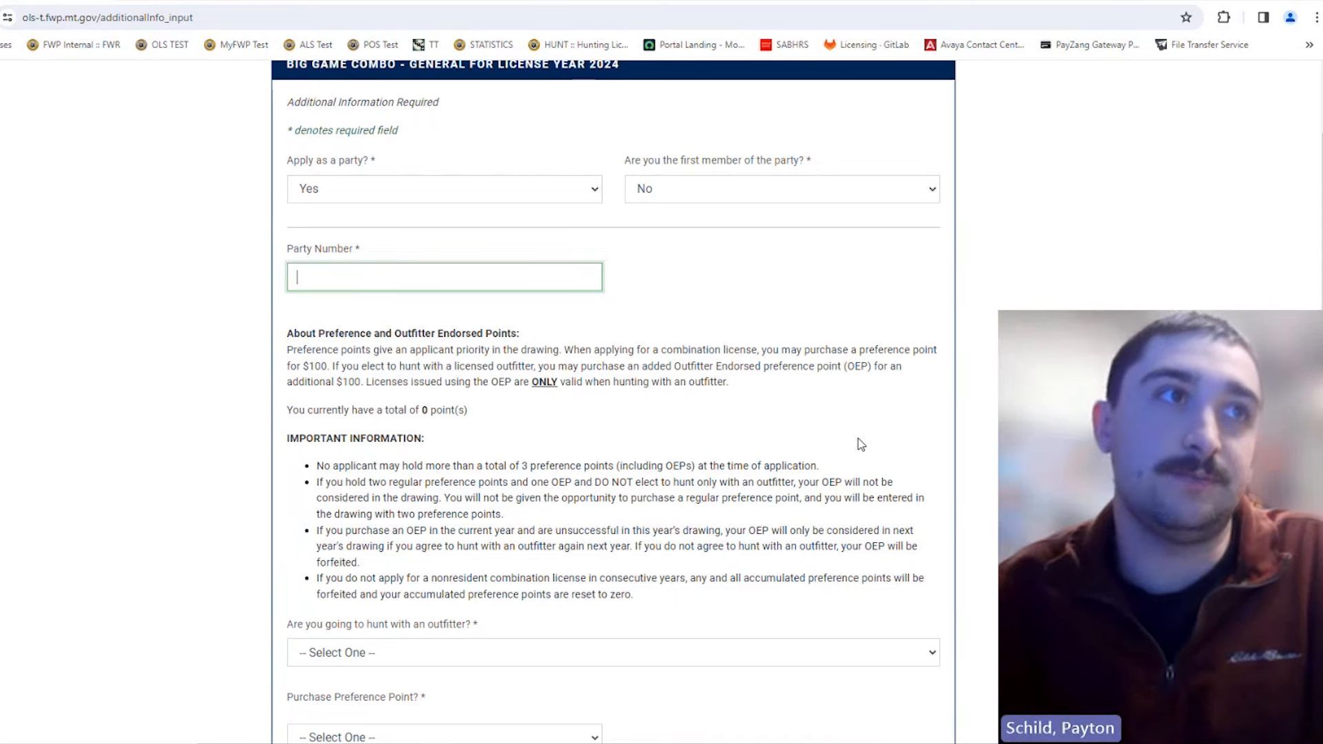
pyautogui.scroll(-3, 816, 412)
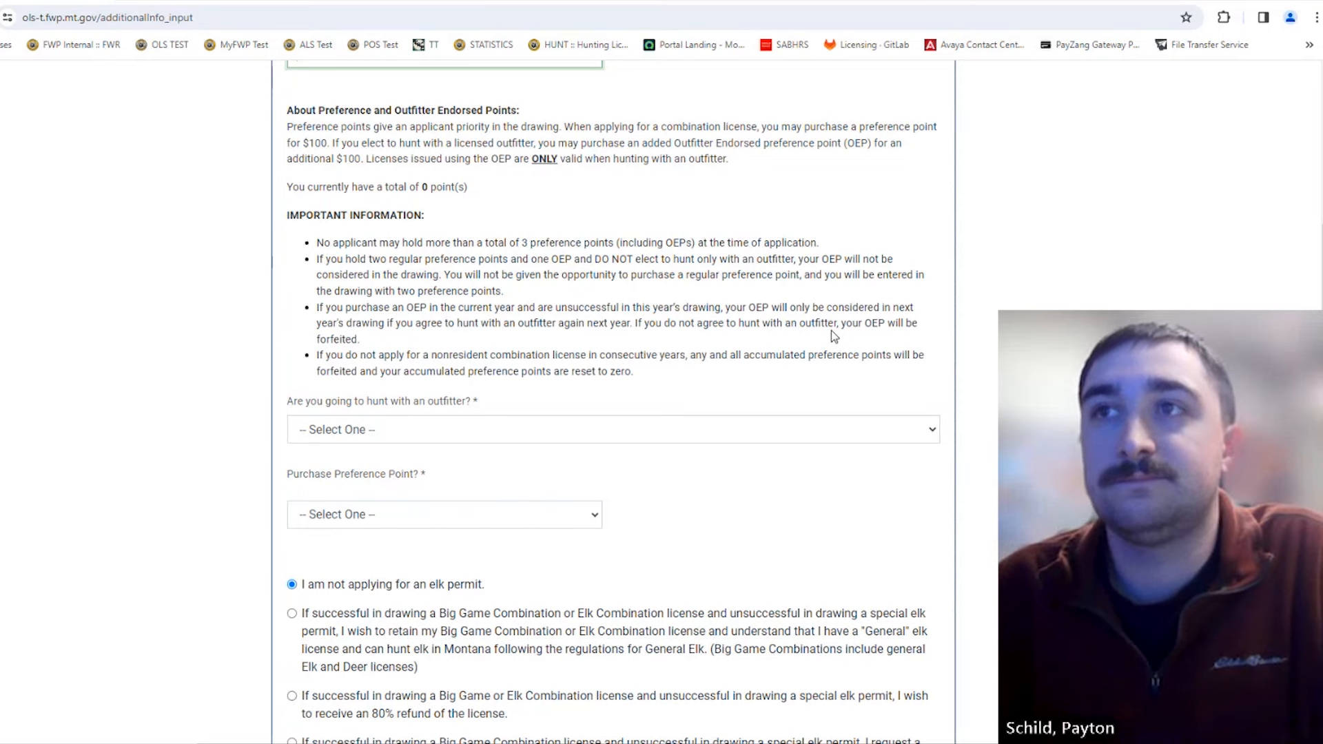
pyautogui.scroll(2, 831, 336)
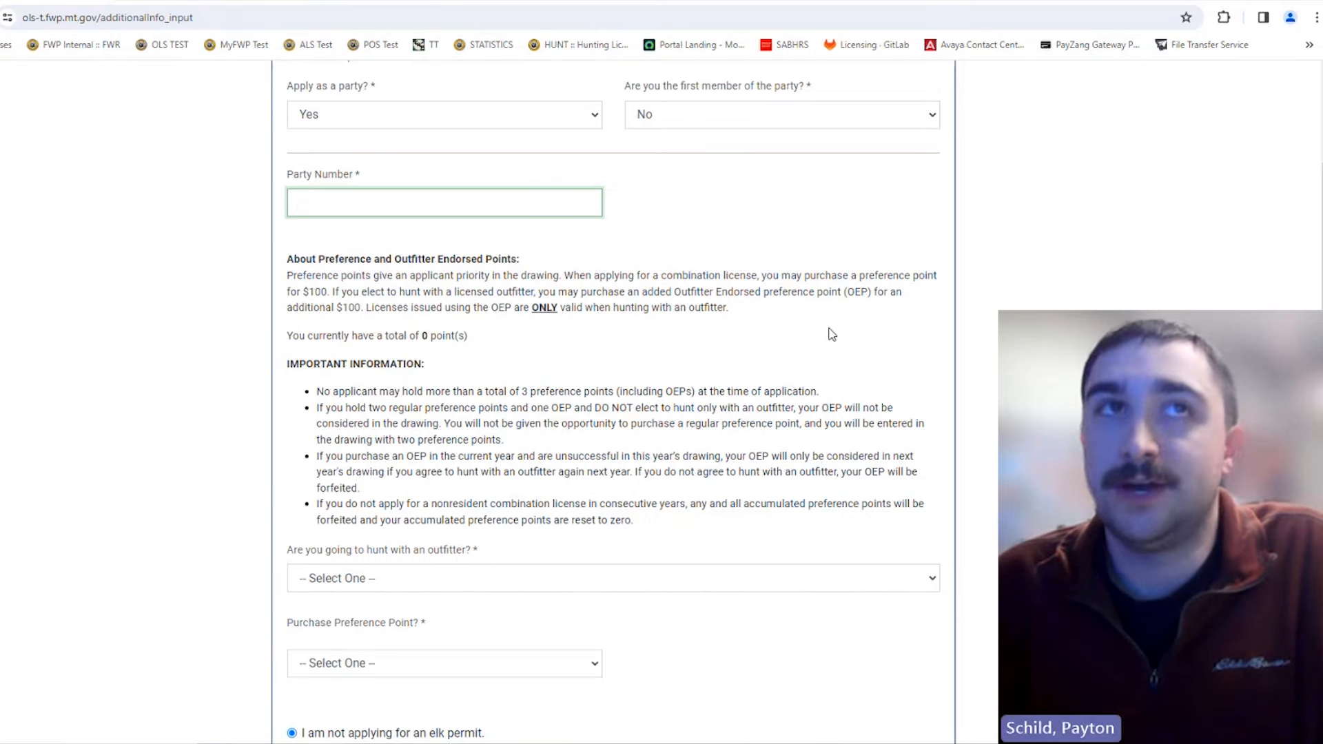
pyautogui.scroll(2, 831, 334)
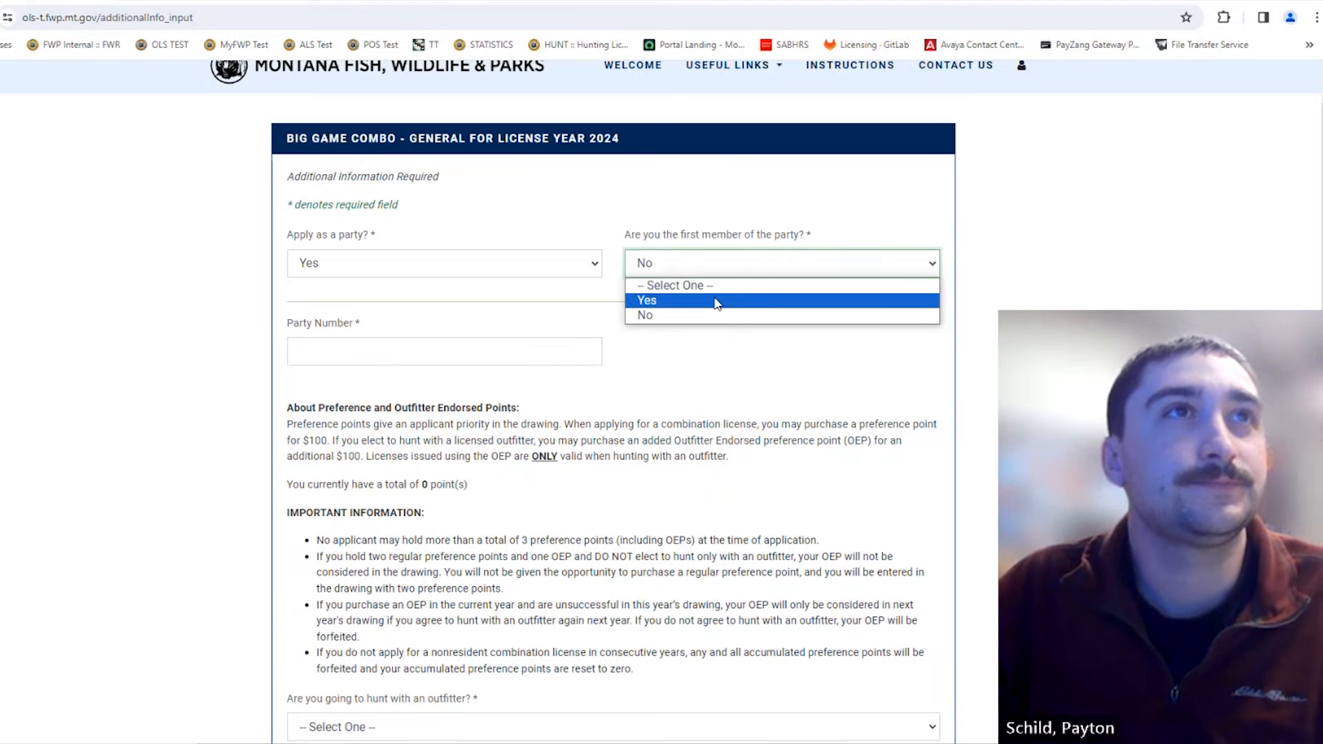
pyautogui.click(717, 300)
pyautogui.click(742, 269)
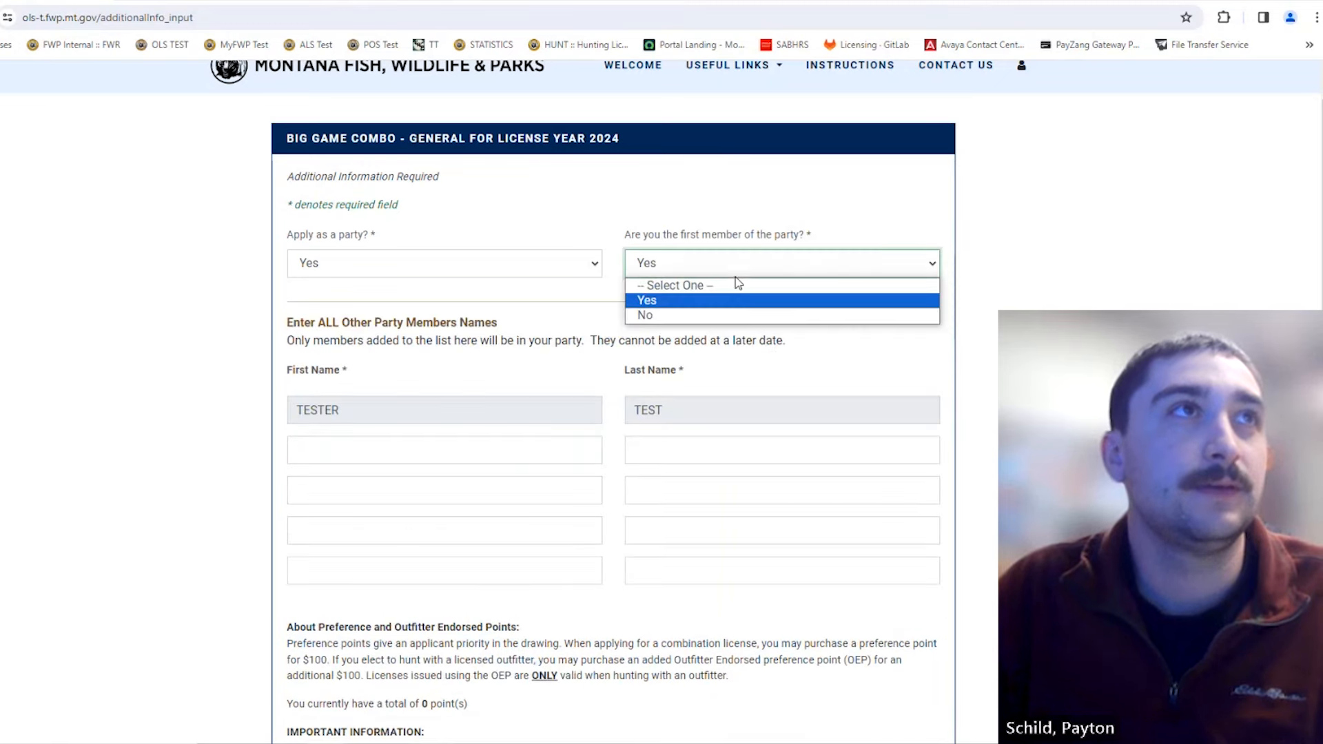
pyautogui.click(502, 260)
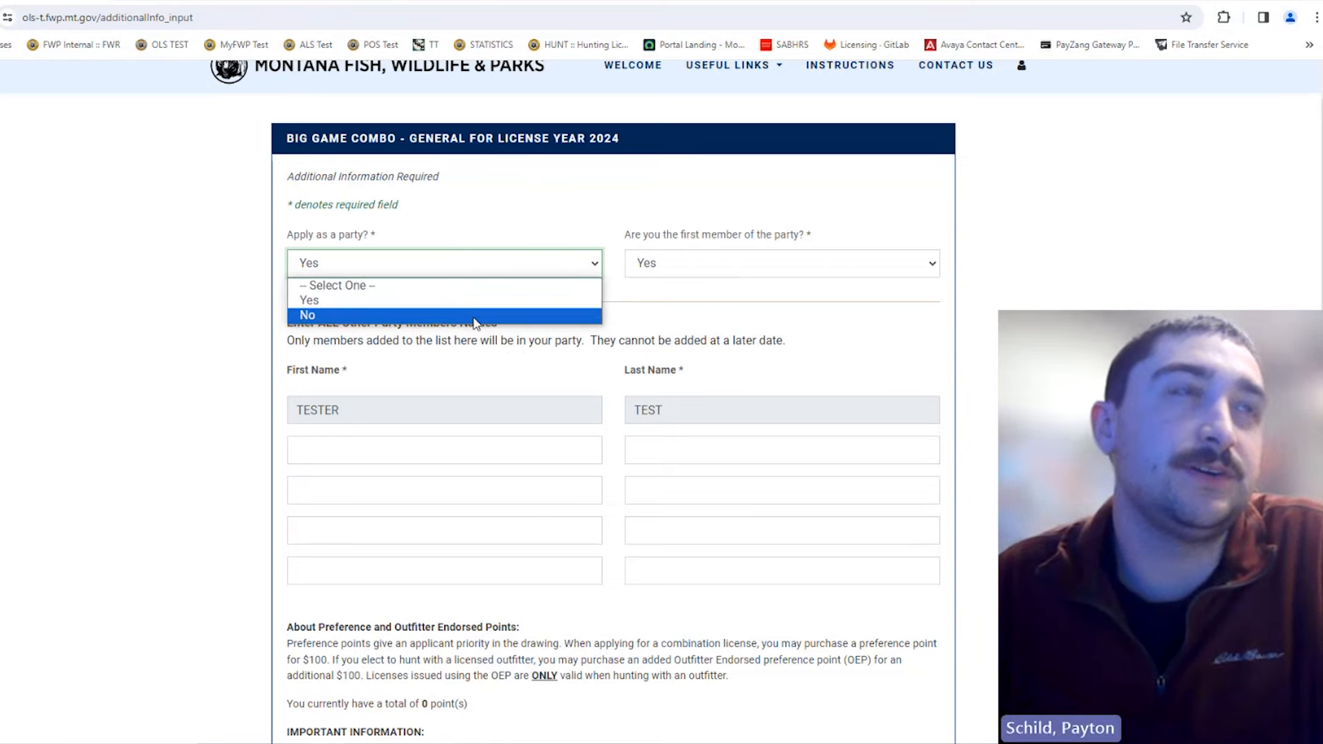
# Step: Set 'Apply as a party?' to No
pyautogui.click(473, 315)
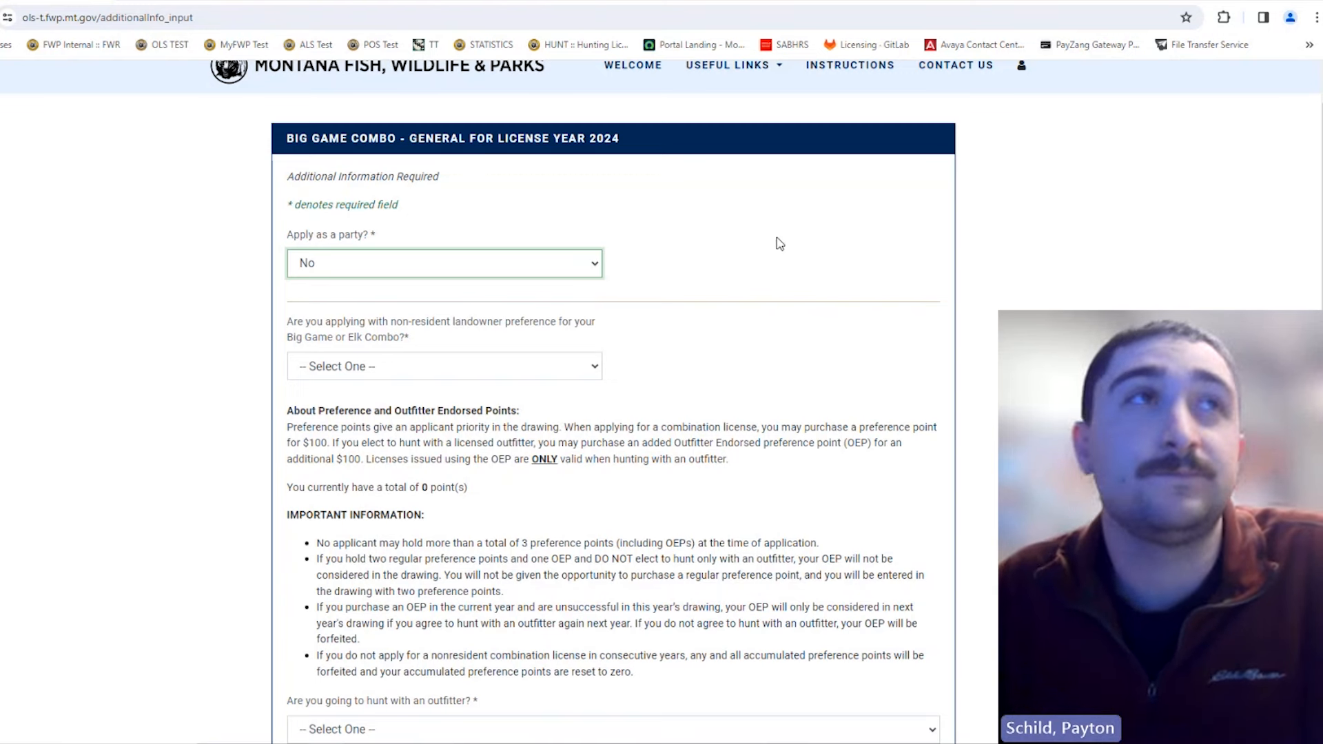
pyautogui.click(516, 275)
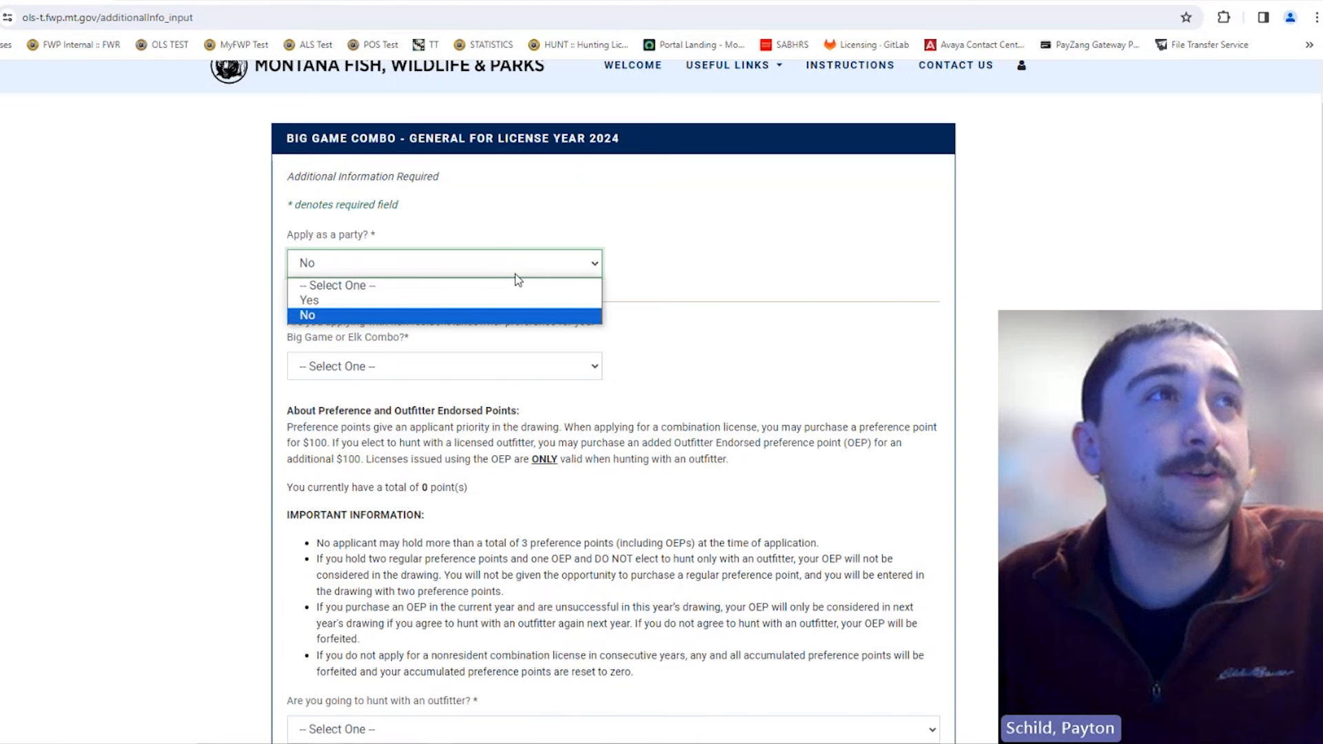
pyautogui.click(516, 274)
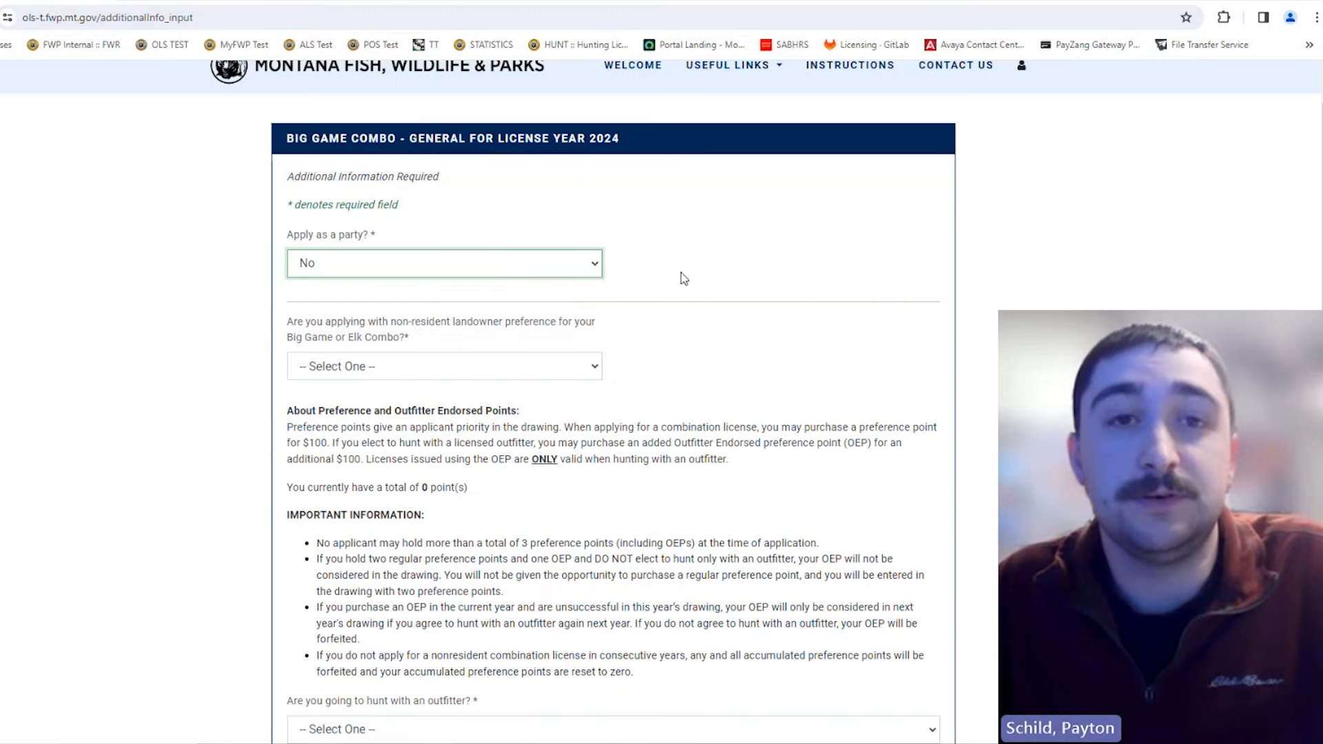
pyautogui.click(476, 275)
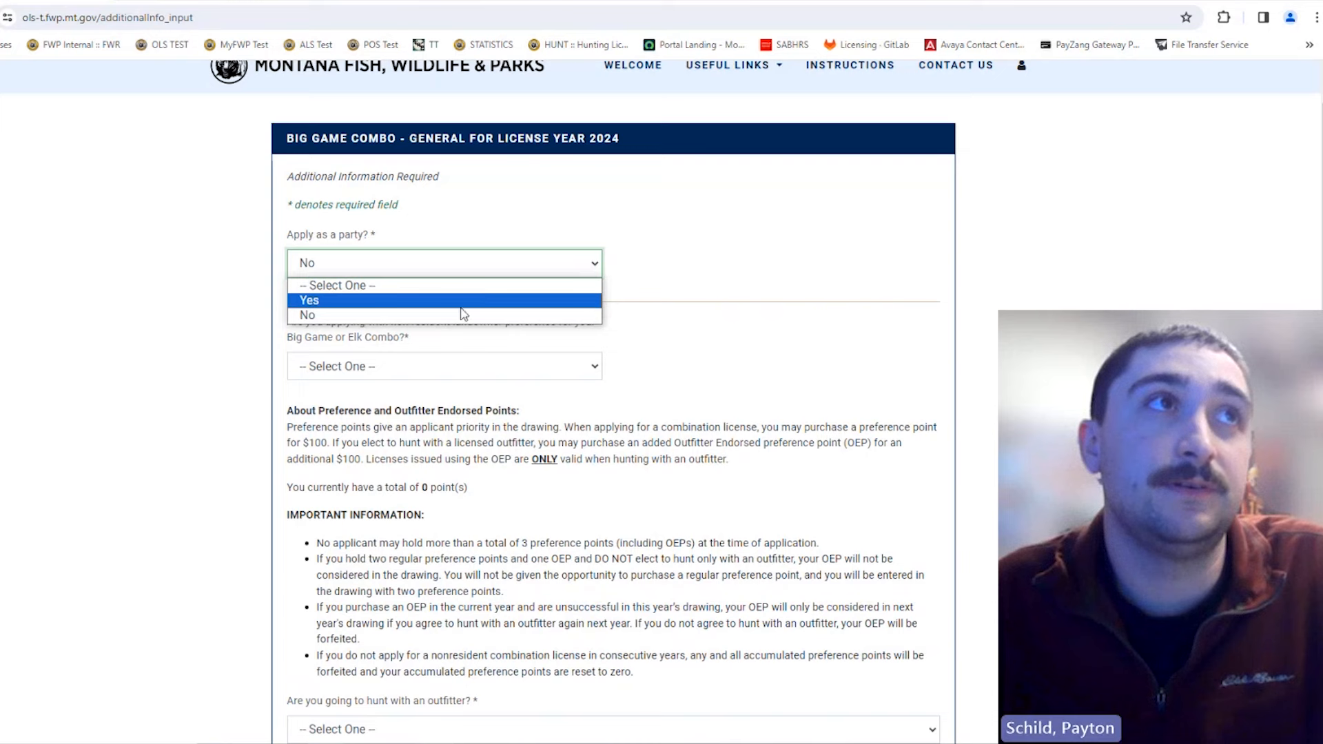
pyautogui.click(461, 315)
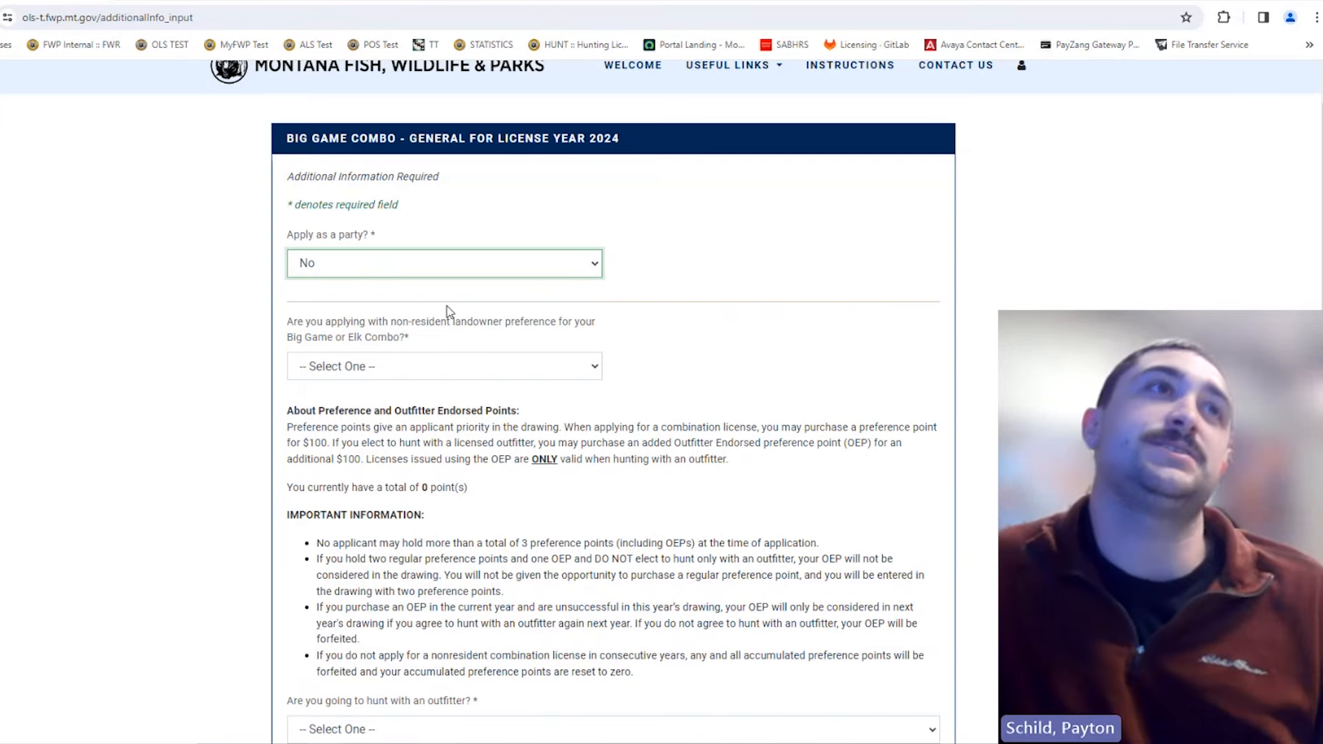
# Step: Answer Yes to the non-resident landowner preference question and review the form
pyautogui.press('Tab')
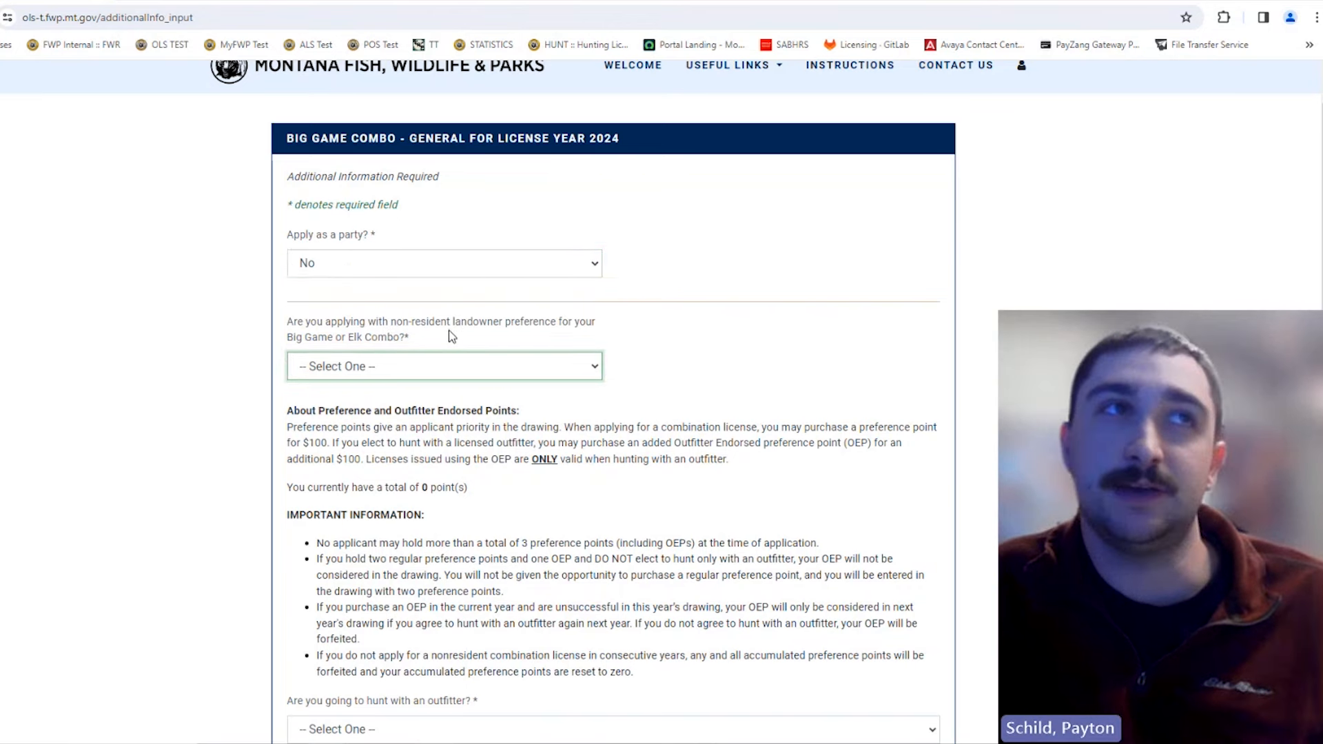
pyautogui.click(435, 368)
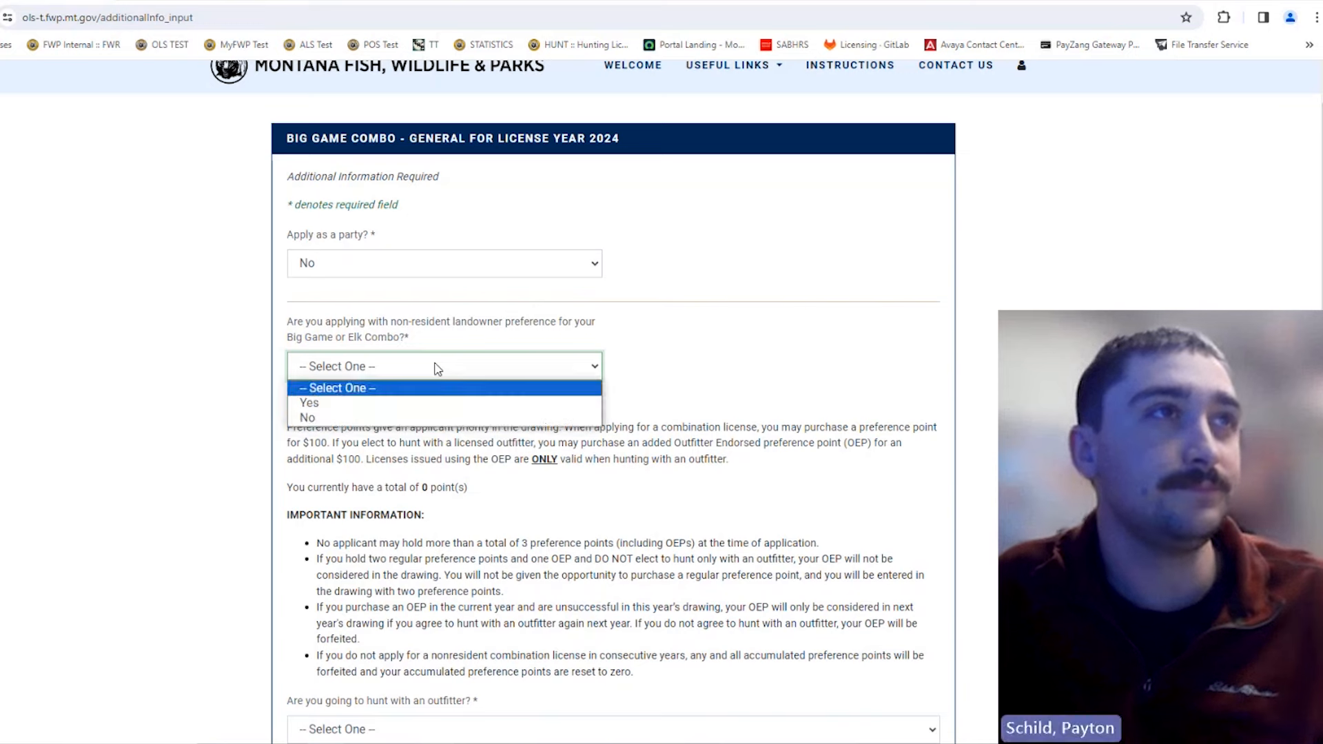
pyautogui.click(422, 404)
pyautogui.scroll(-3, 696, 358)
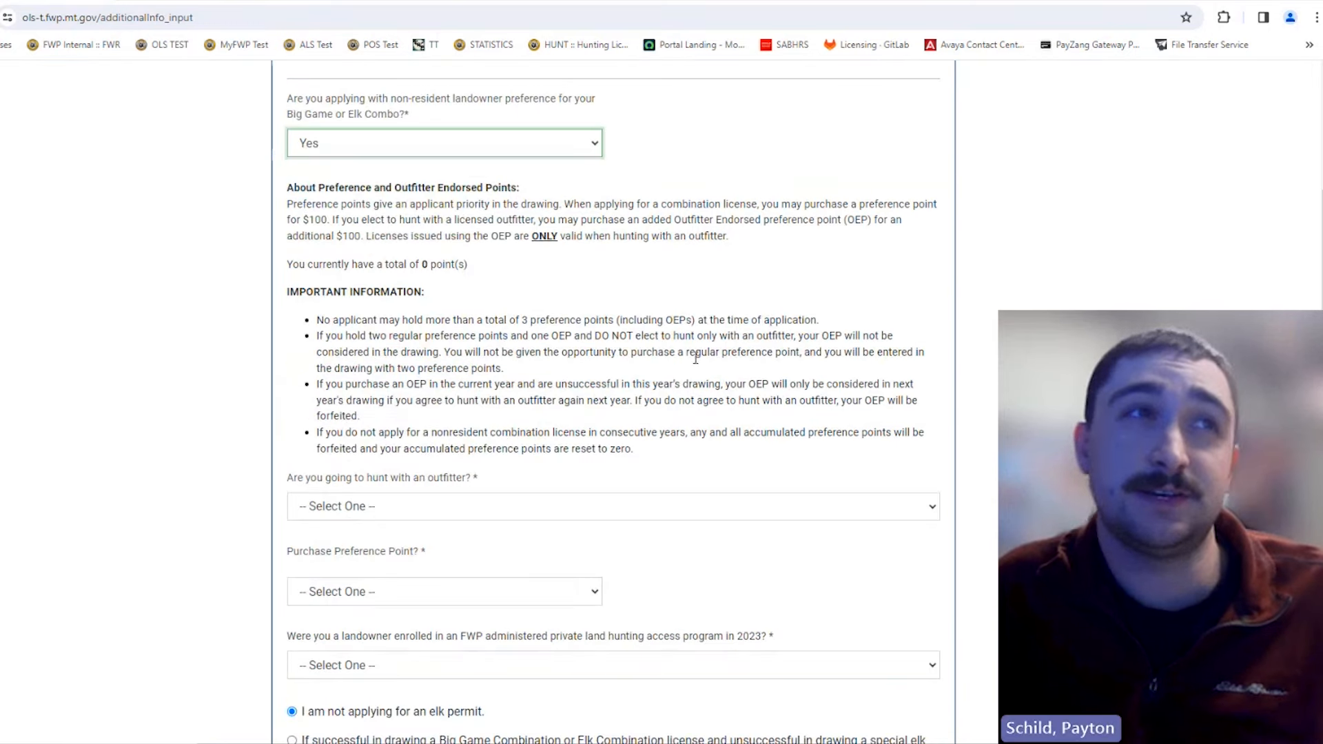
pyautogui.scroll(-1, 593, 269)
pyautogui.scroll(3, 592, 269)
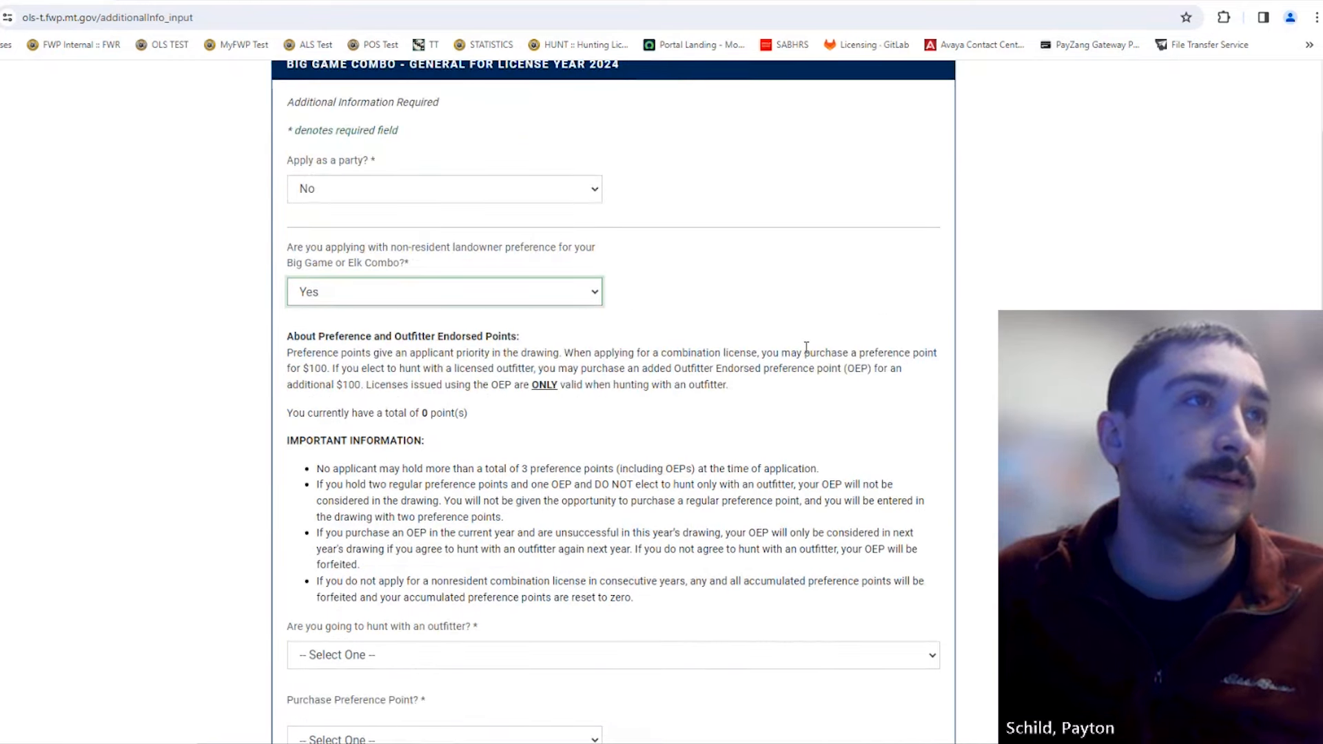
pyautogui.scroll(-3, 805, 348)
pyautogui.scroll(4, 802, 350)
pyautogui.scroll(1, 801, 351)
pyautogui.scroll(-3, 798, 349)
pyautogui.scroll(2, 800, 348)
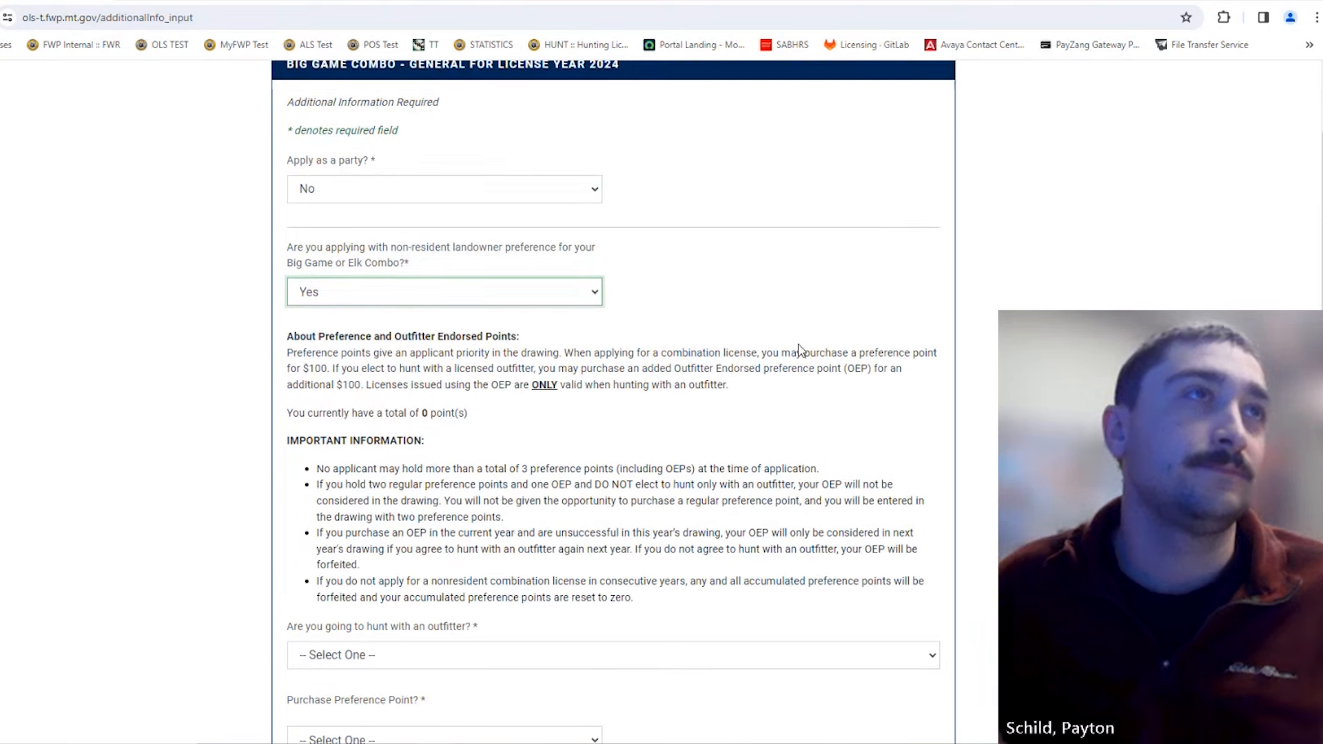
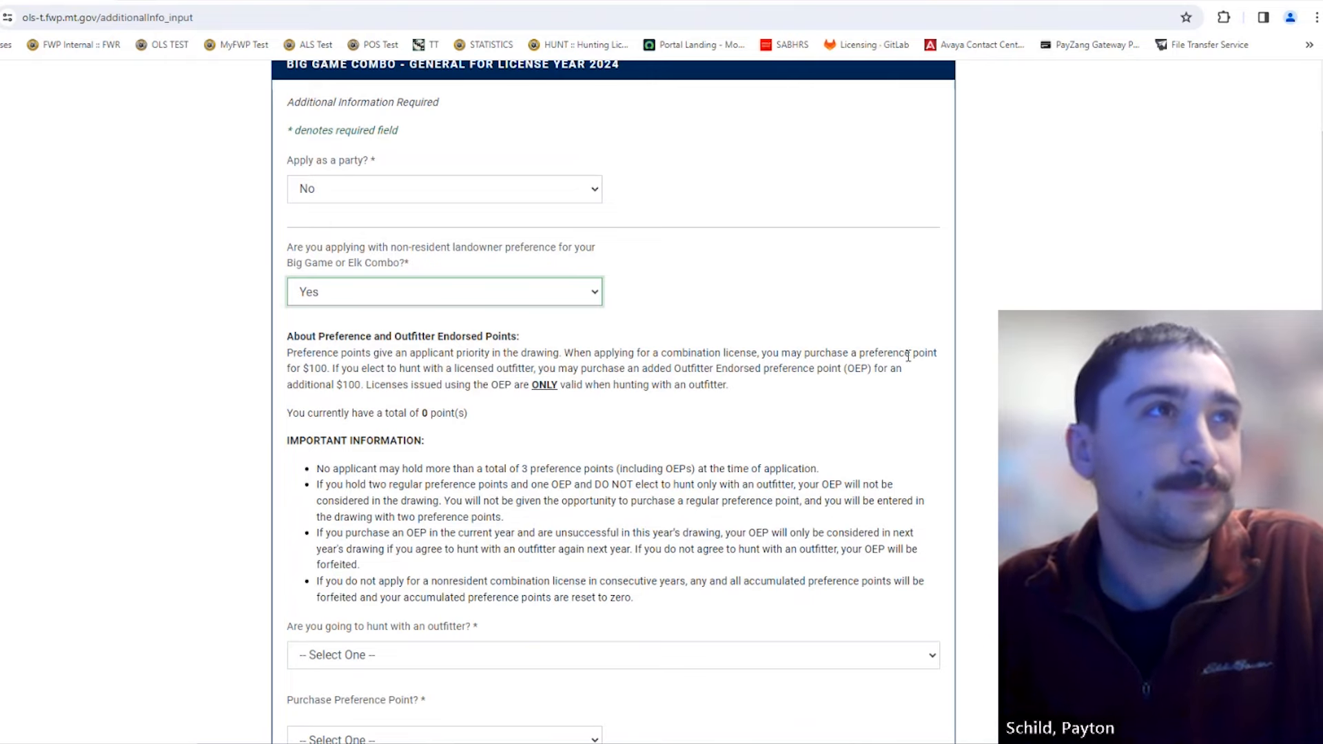
# Step: Review the form, briefly highlighting the applicant's current total of 0 points
pyautogui.scroll(-2, 866, 409)
pyautogui.scroll(4, 863, 408)
pyautogui.scroll(-4, 863, 409)
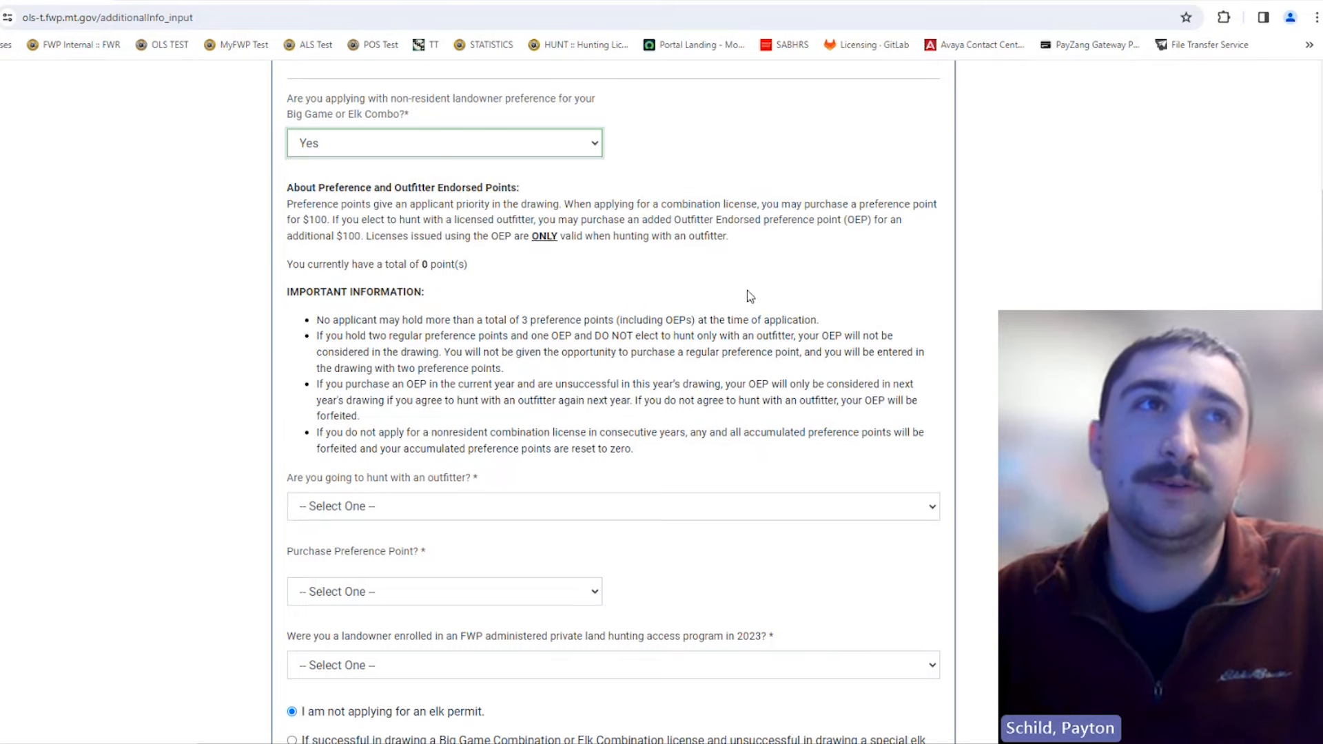
pyautogui.scroll(-2, 751, 297)
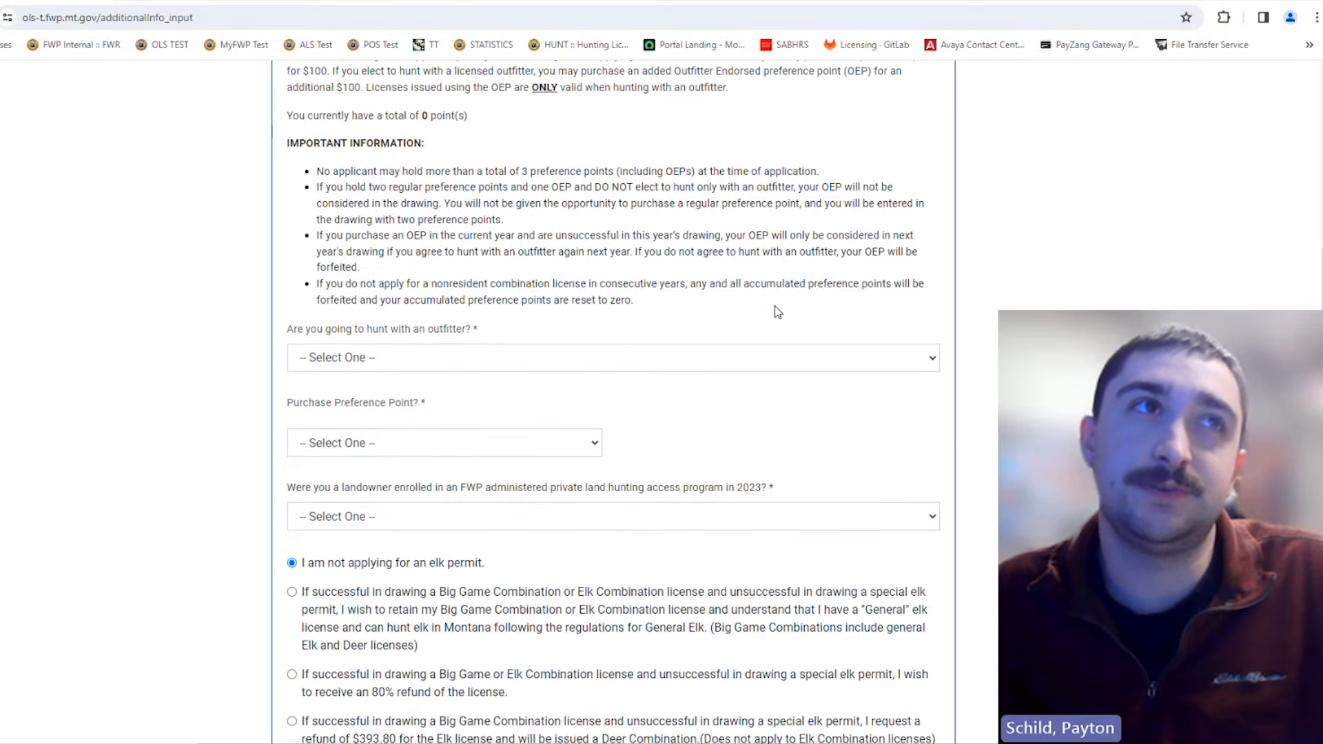
pyautogui.scroll(2, 810, 332)
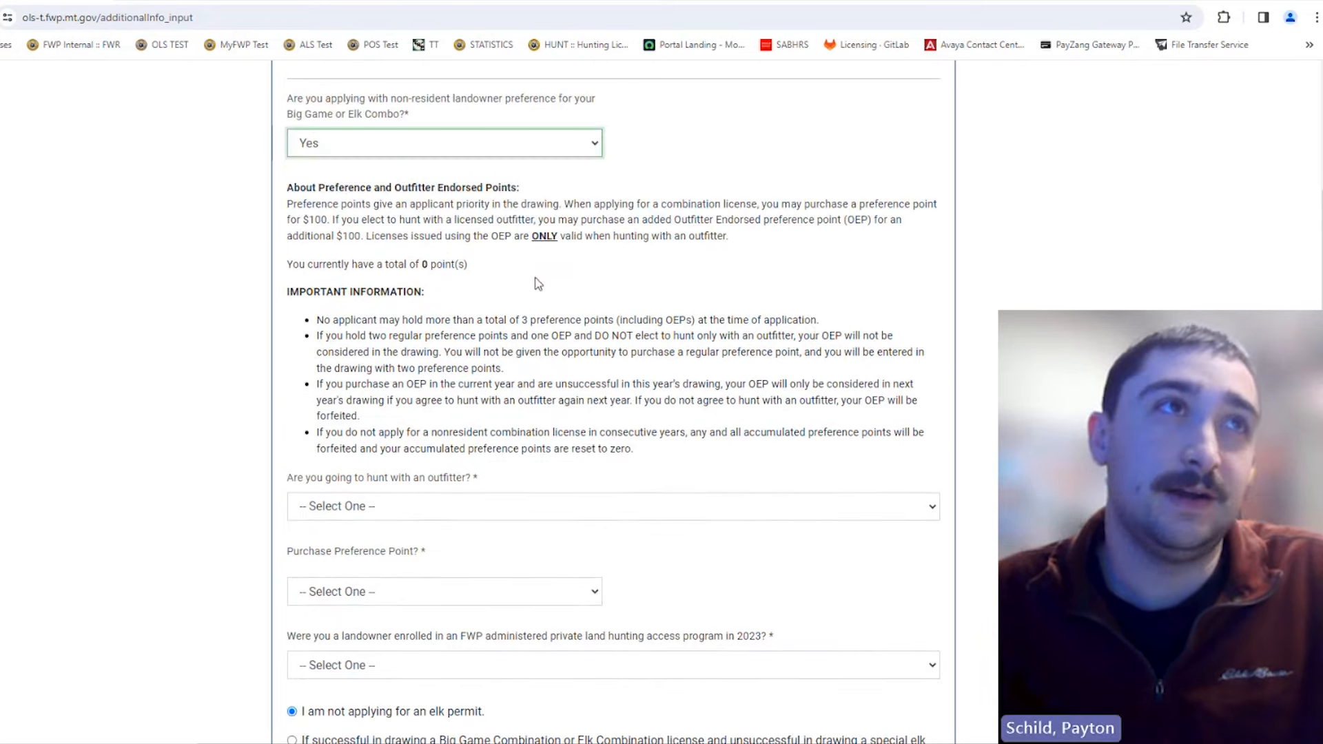
pyautogui.moveTo(470, 266); pyautogui.dragTo(422, 266)
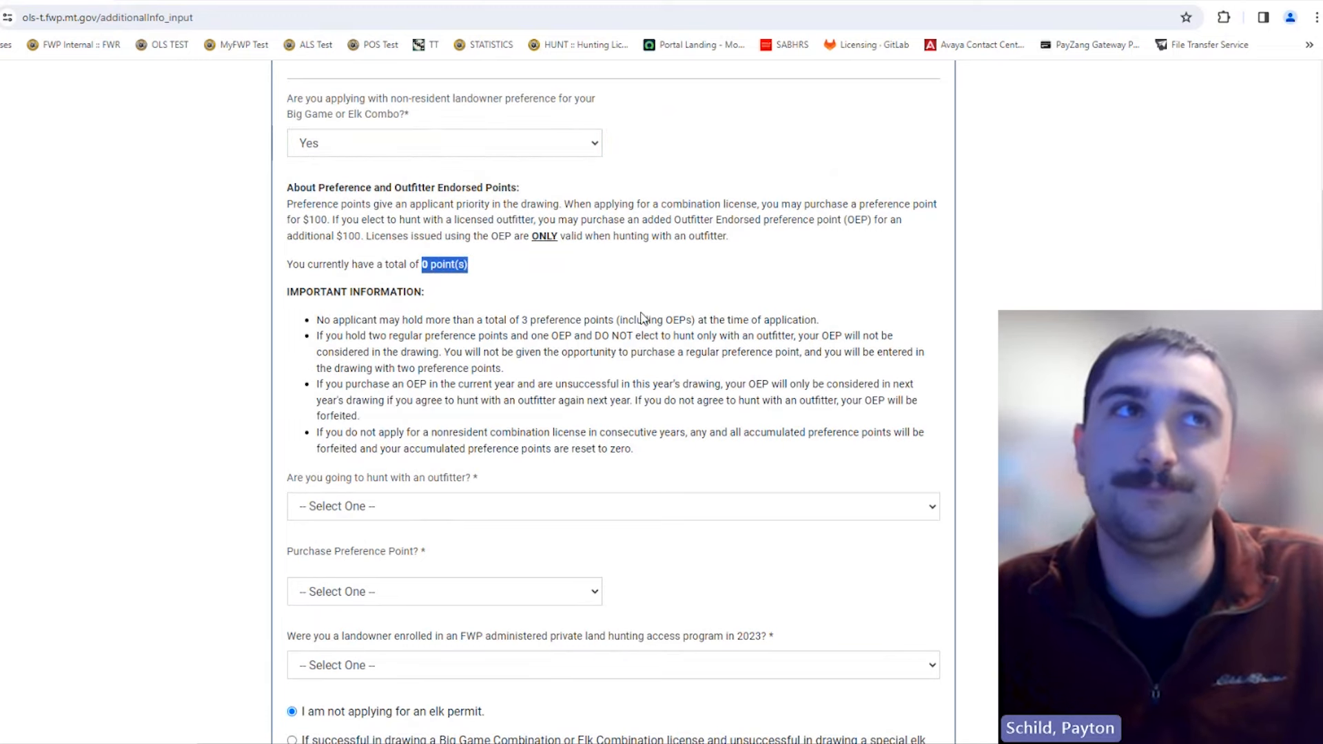
pyautogui.scroll(-1, 633, 379)
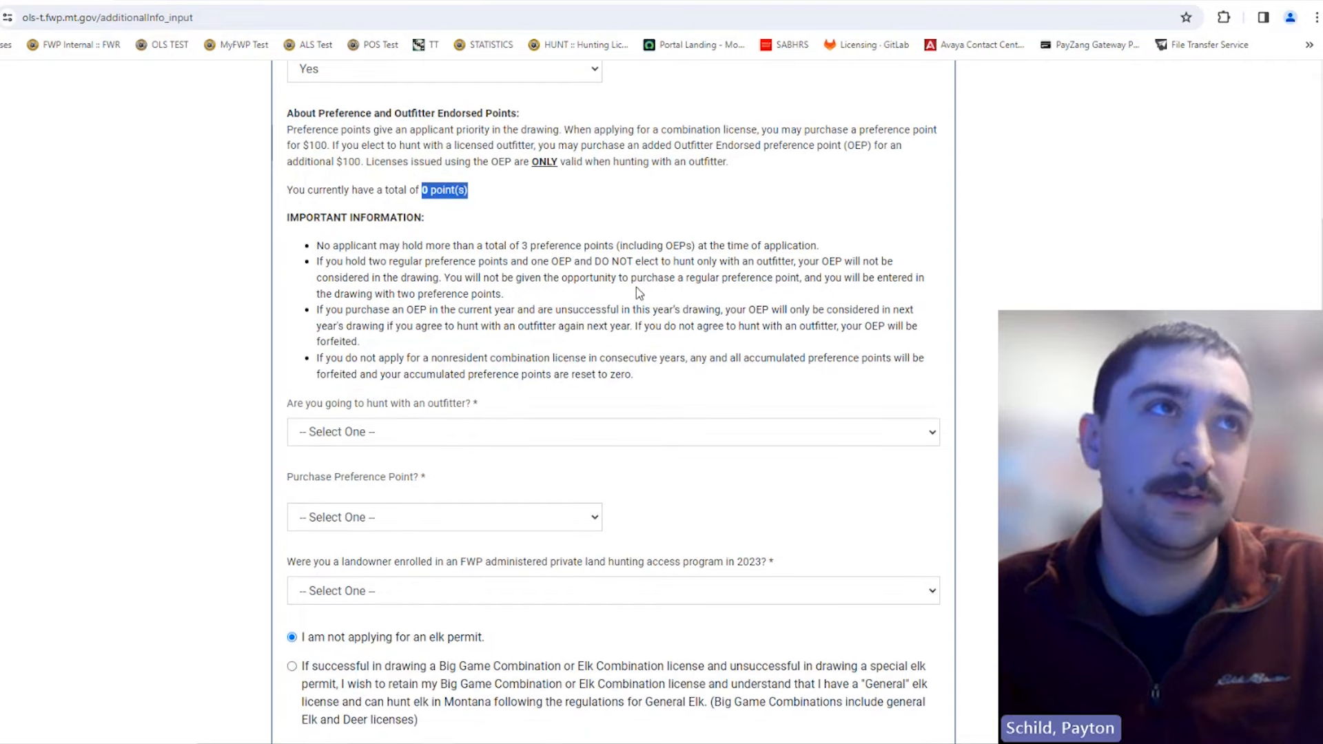
pyautogui.click(569, 251)
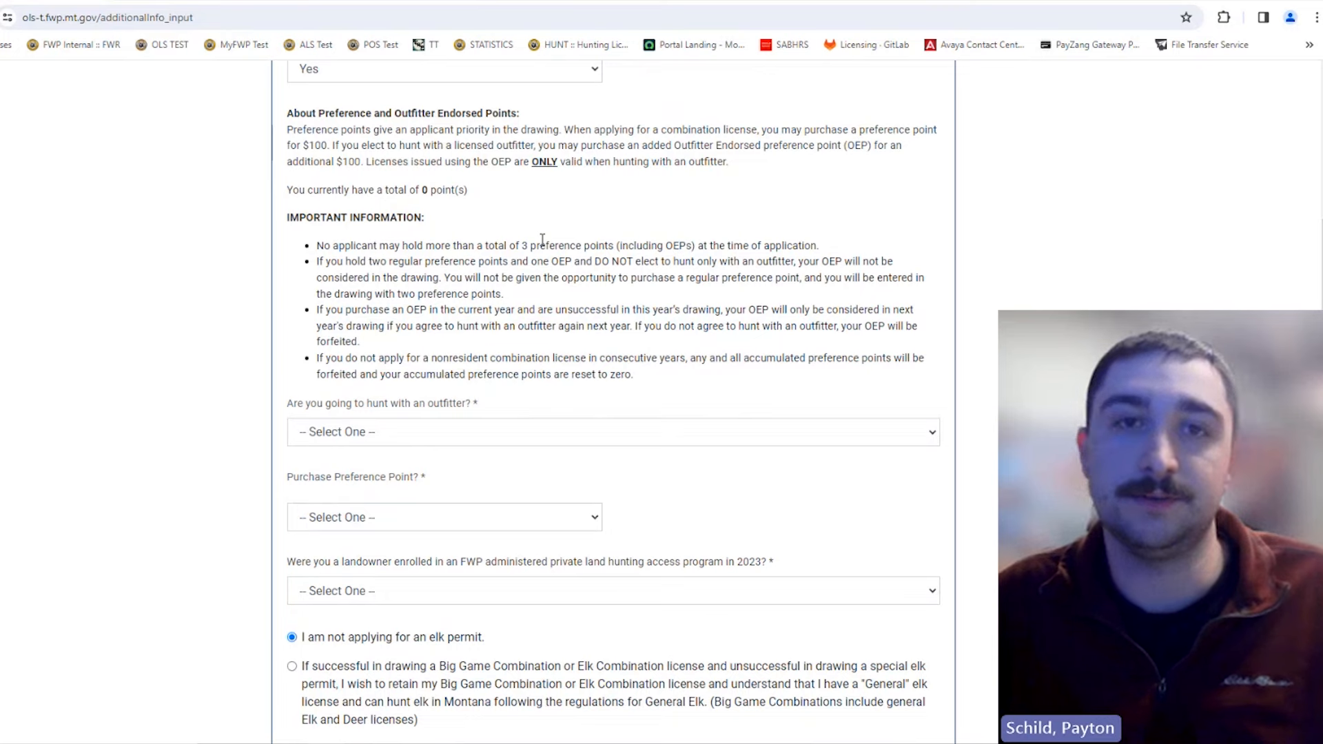
pyautogui.scroll(1, 738, 282)
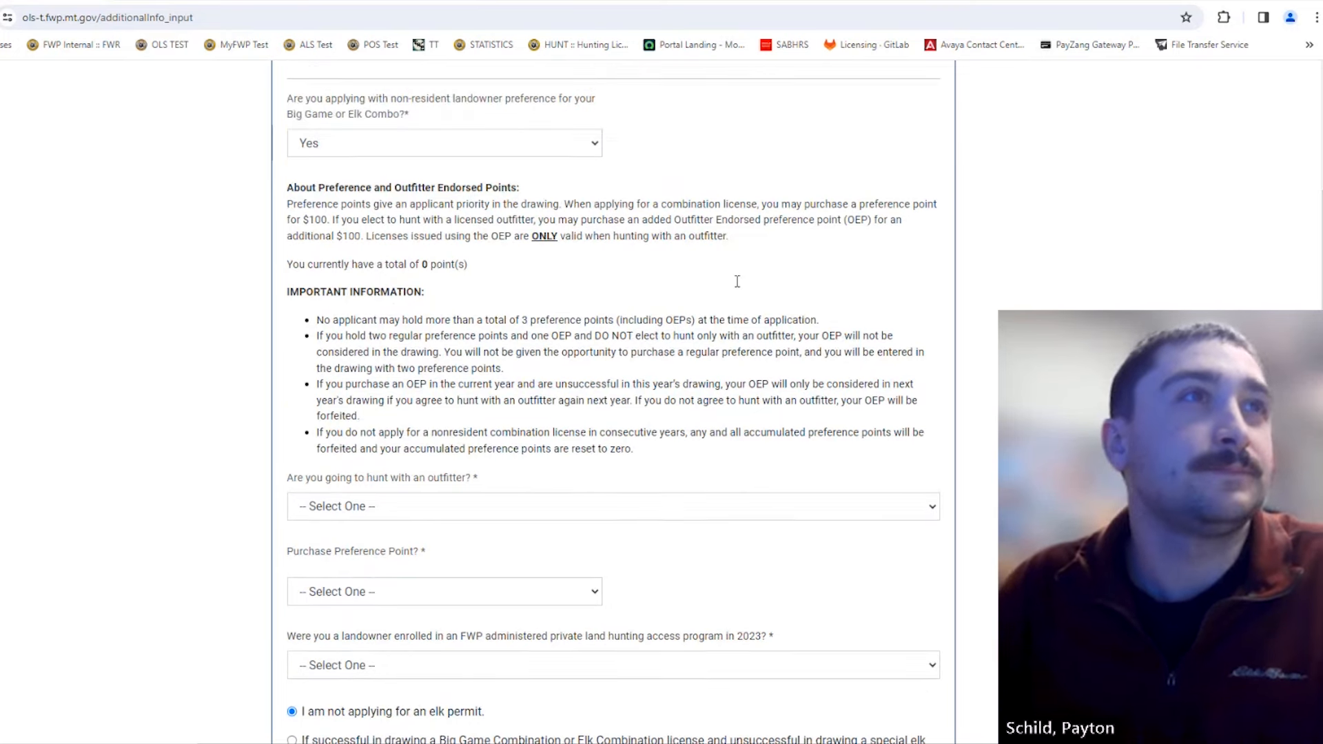
pyautogui.scroll(-2, 738, 282)
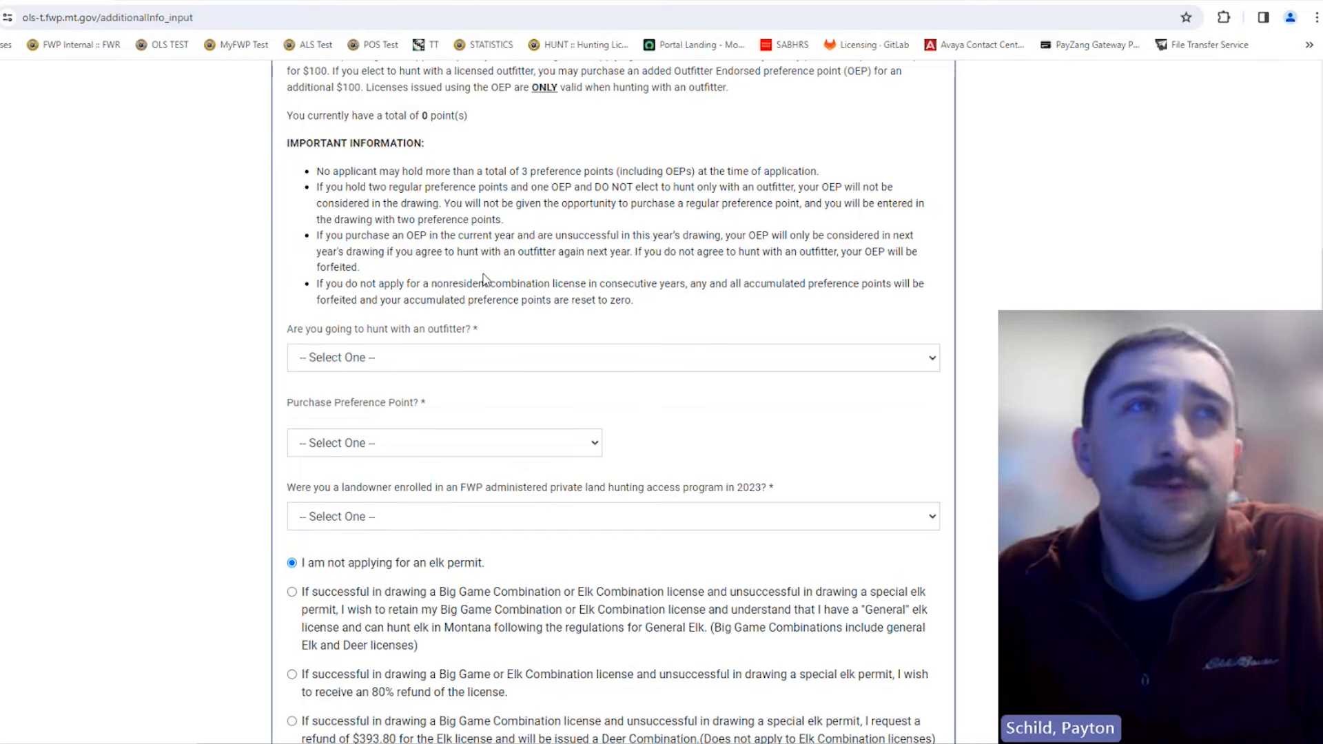
pyautogui.scroll(1, 518, 284)
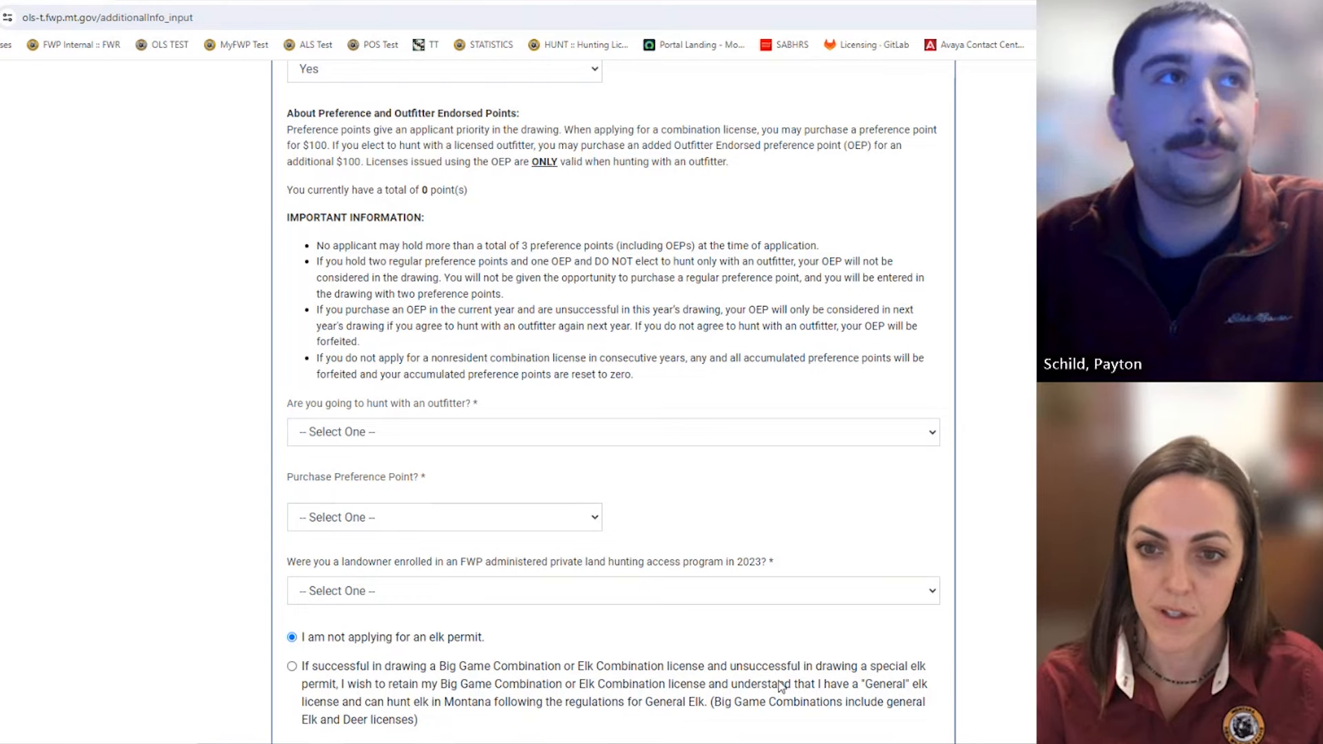
pyautogui.scroll(-1, 645, 498)
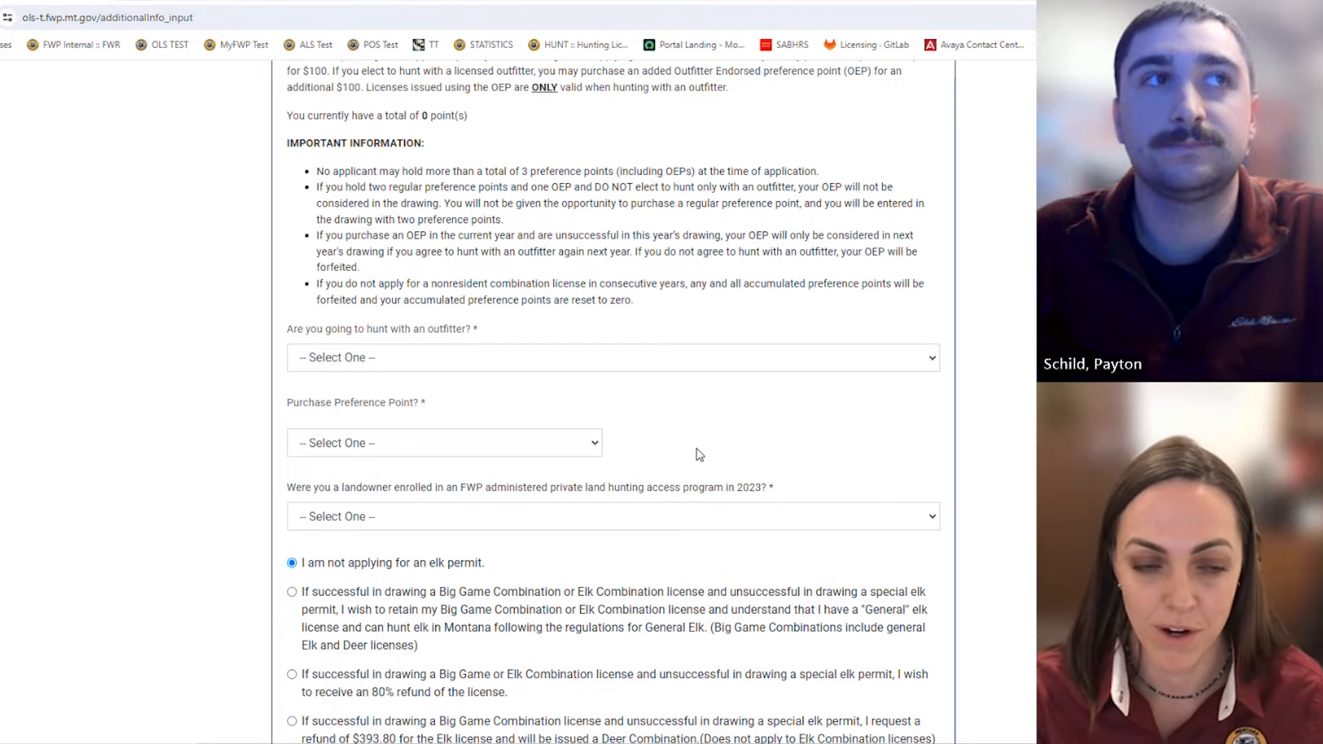
pyautogui.scroll(-2, 700, 455)
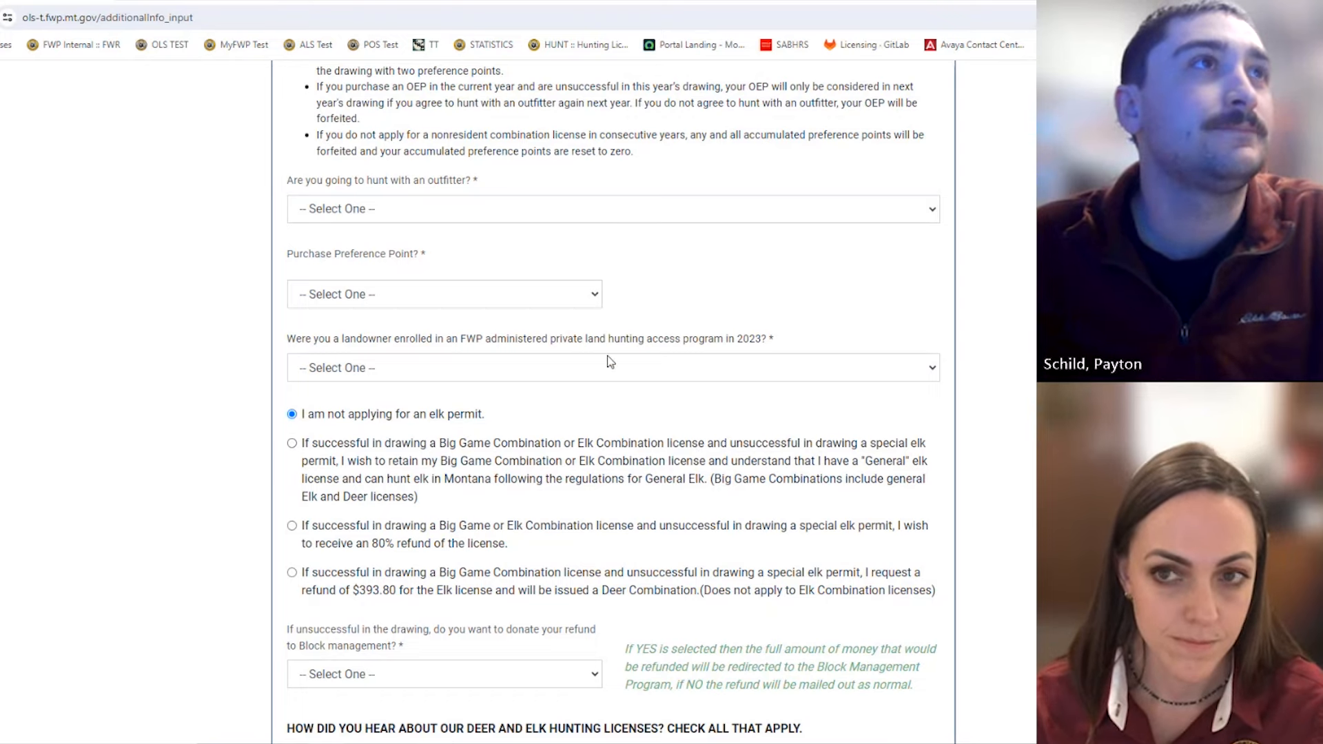
pyautogui.scroll(3, 621, 386)
pyautogui.scroll(-2, 602, 377)
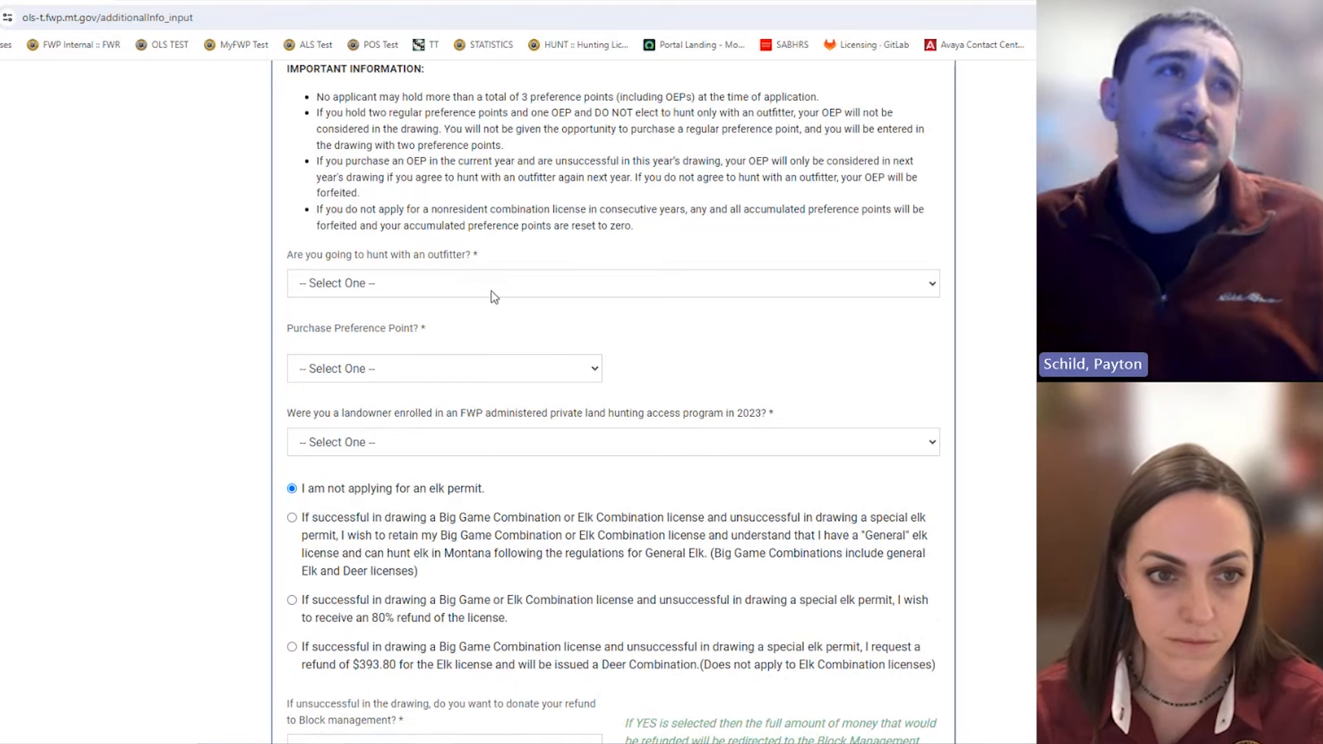
# Step: Set hunting with an outfitter, Purchase Preference Point and Purchase Outfitter Endorsed Point to Yes
pyautogui.click(448, 290)
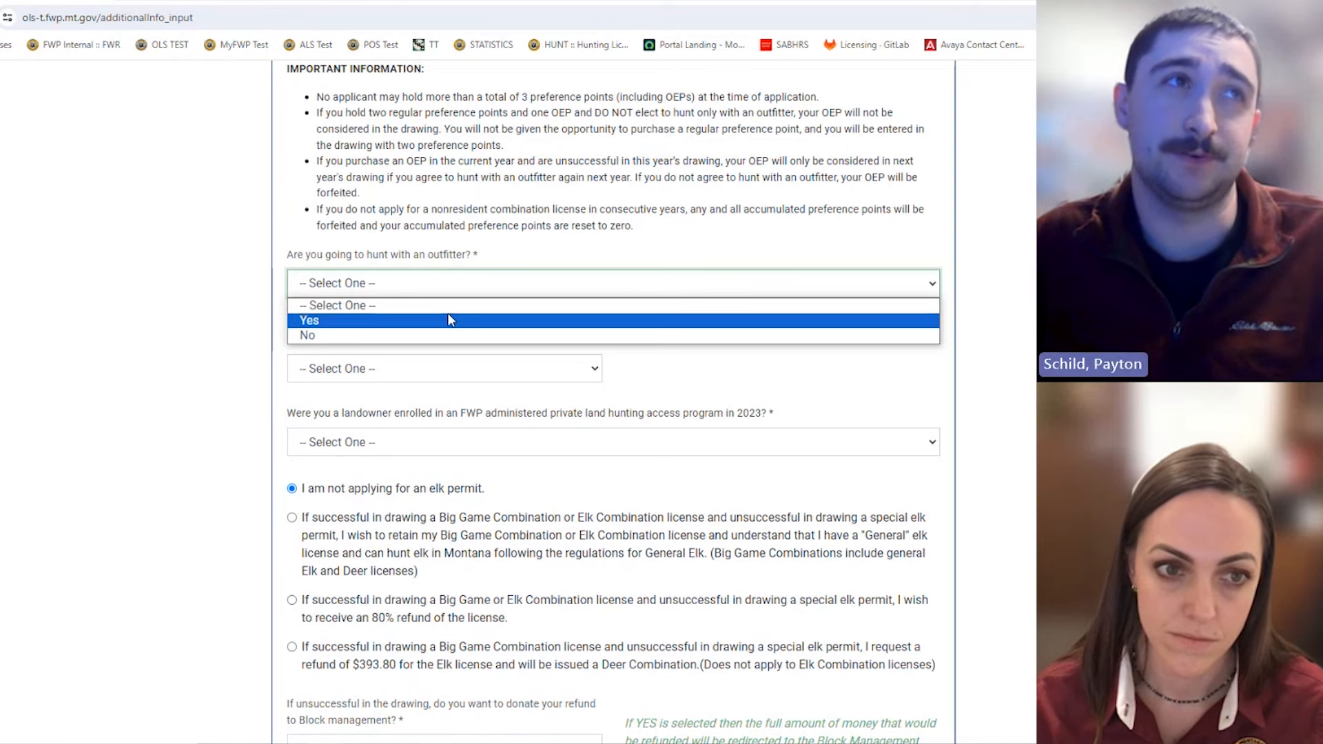
pyautogui.click(449, 320)
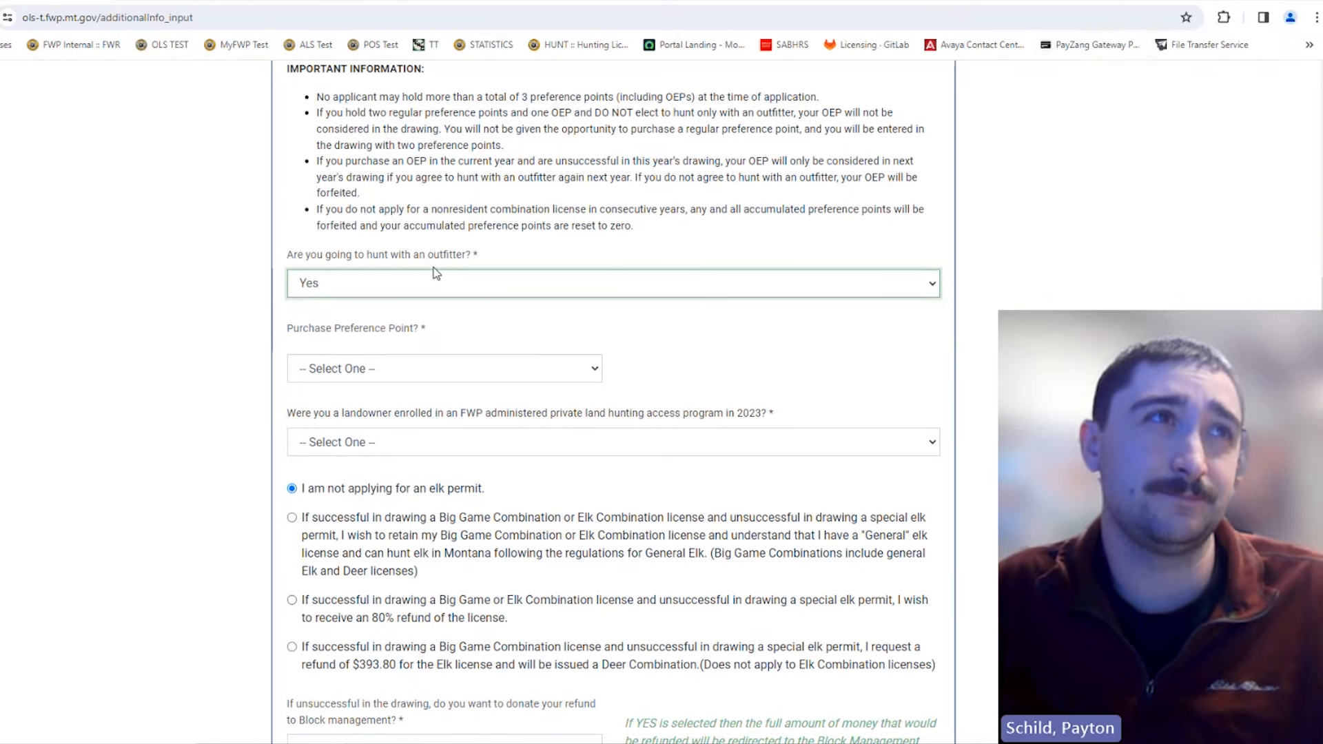
pyautogui.click(378, 373)
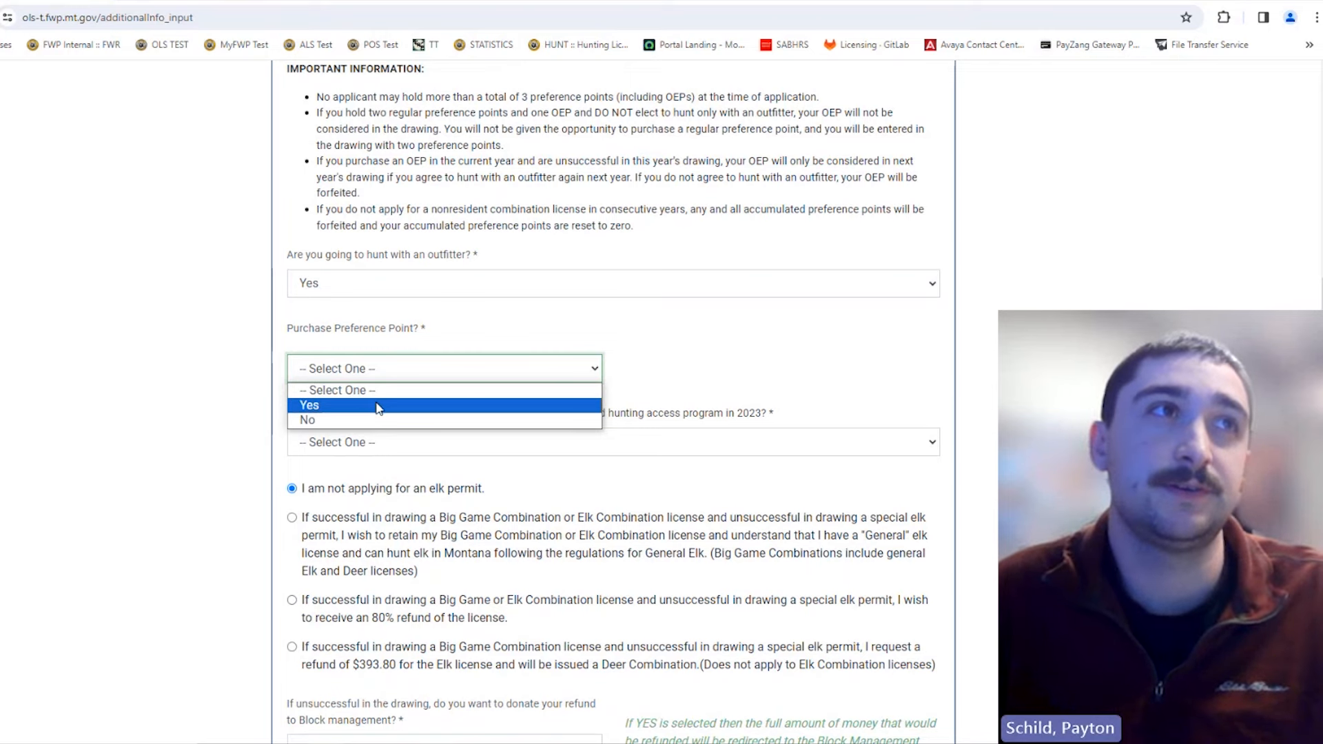
pyautogui.click(378, 406)
pyautogui.scroll(-1, 799, 386)
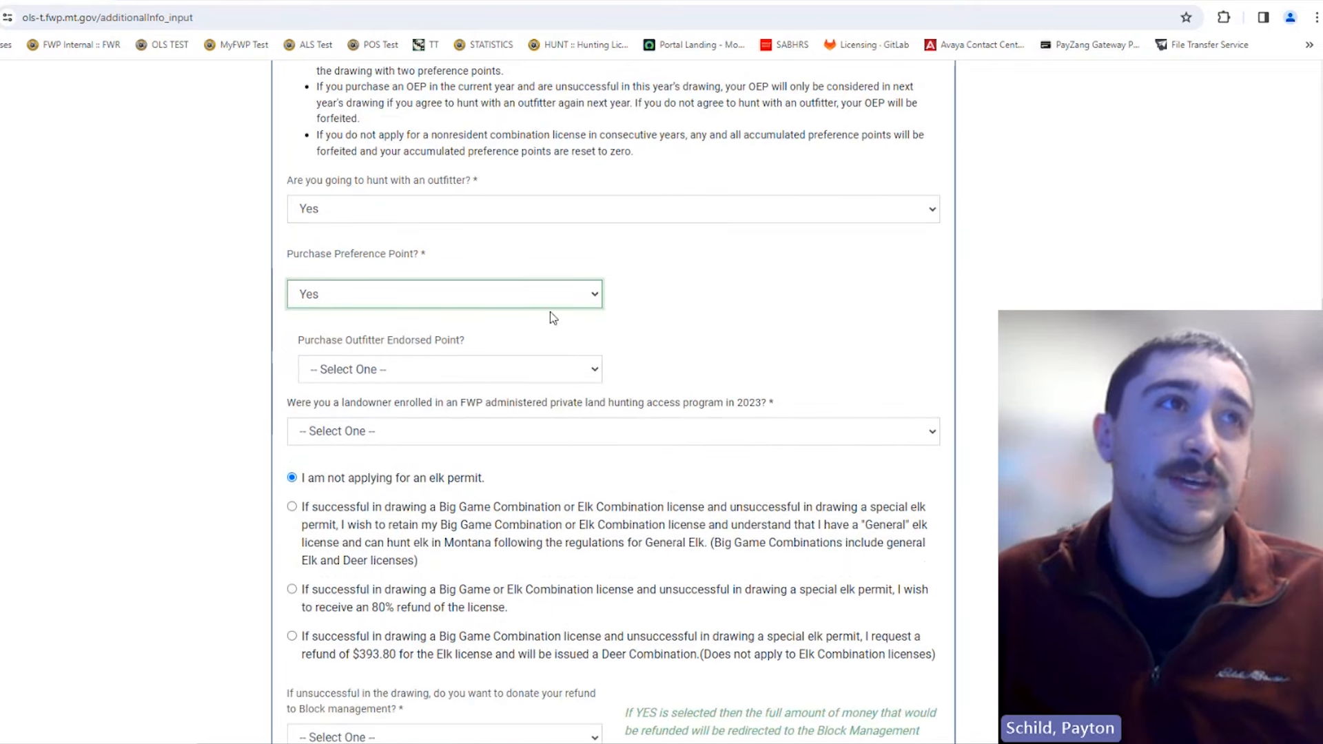
pyautogui.click(490, 364)
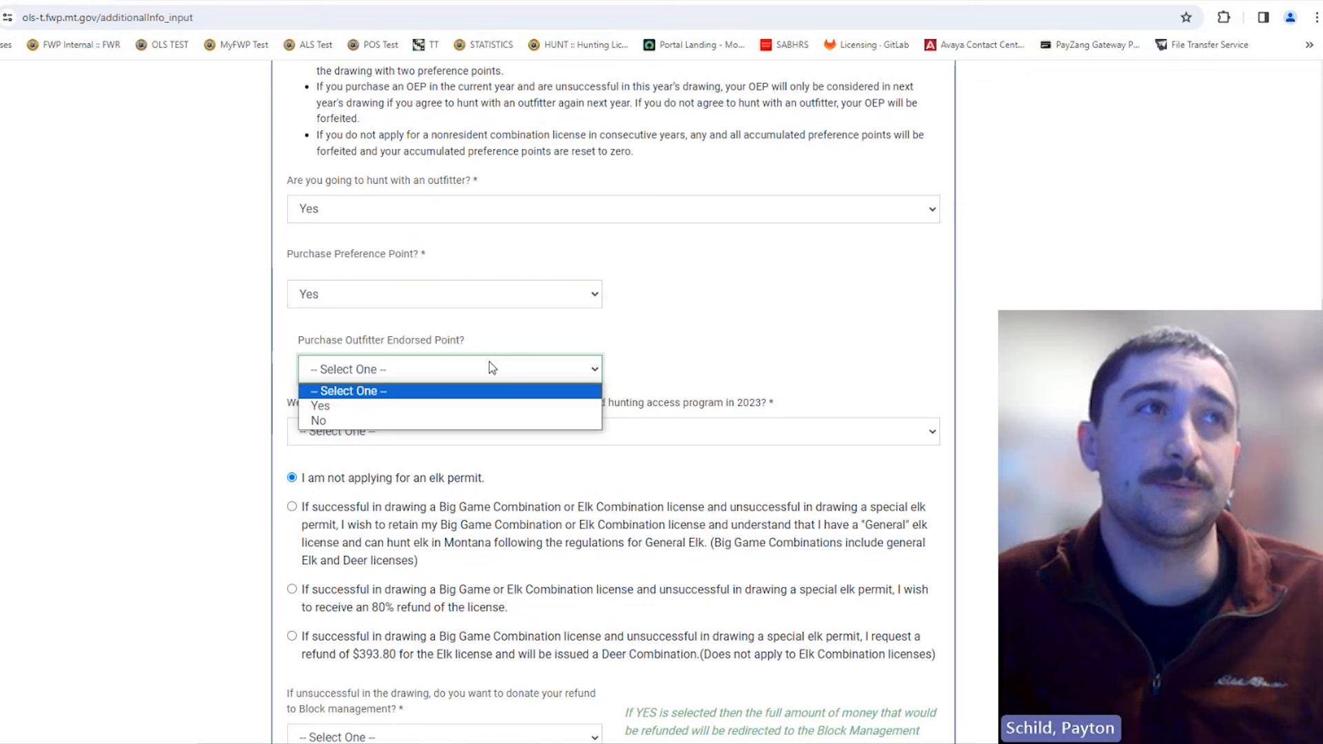
pyautogui.click(466, 406)
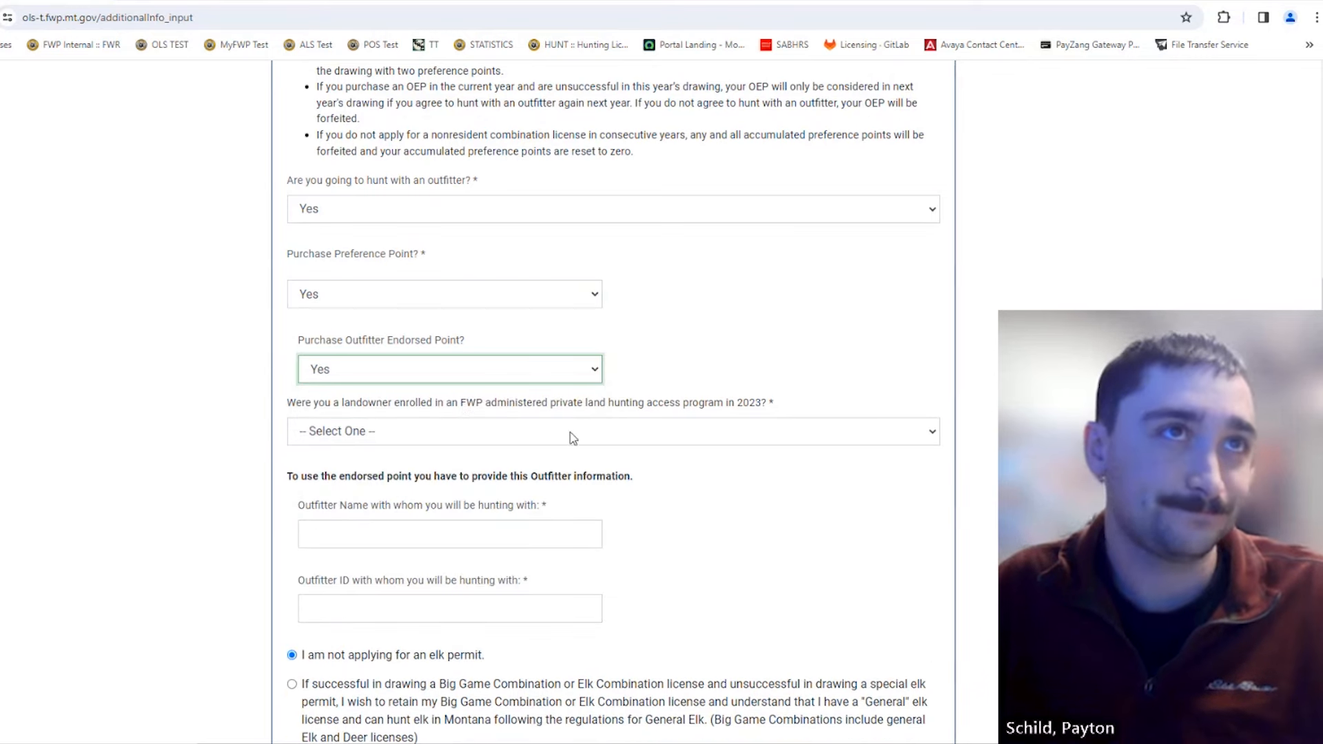
pyautogui.scroll(-2, 731, 406)
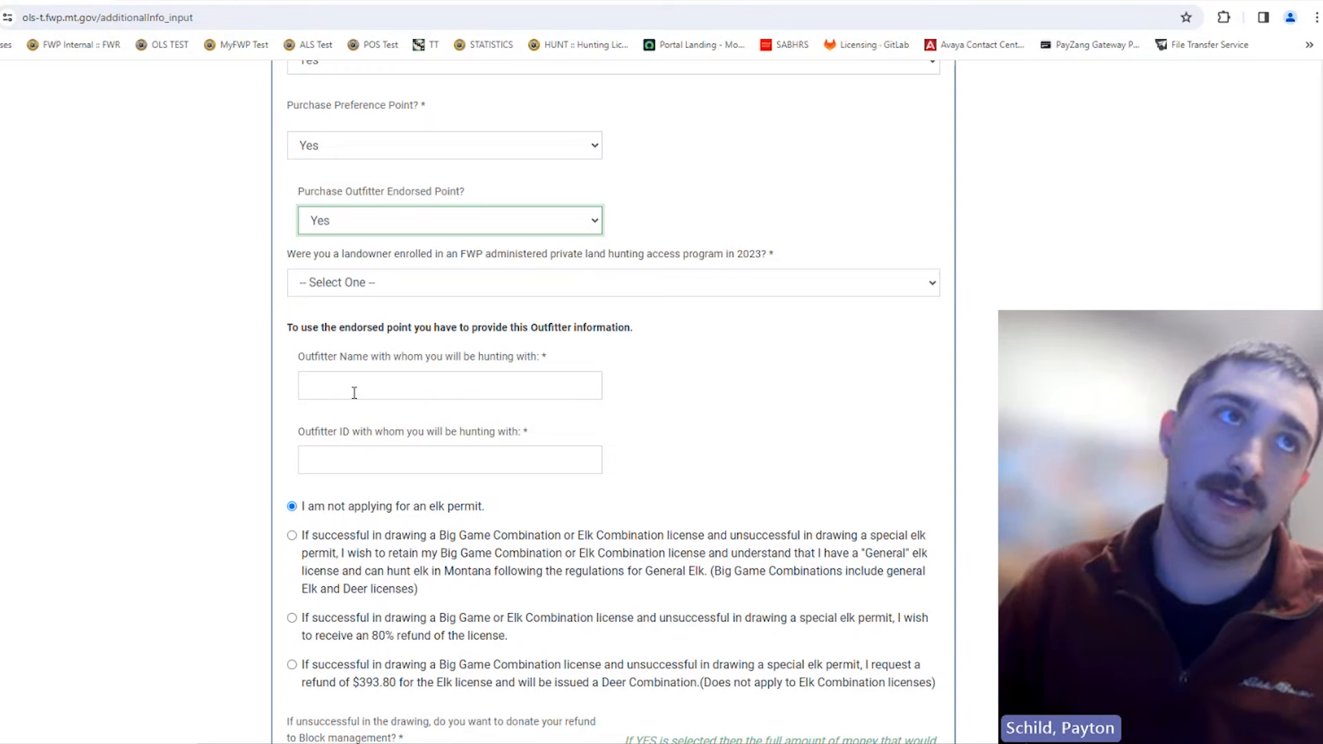
pyautogui.click(389, 467)
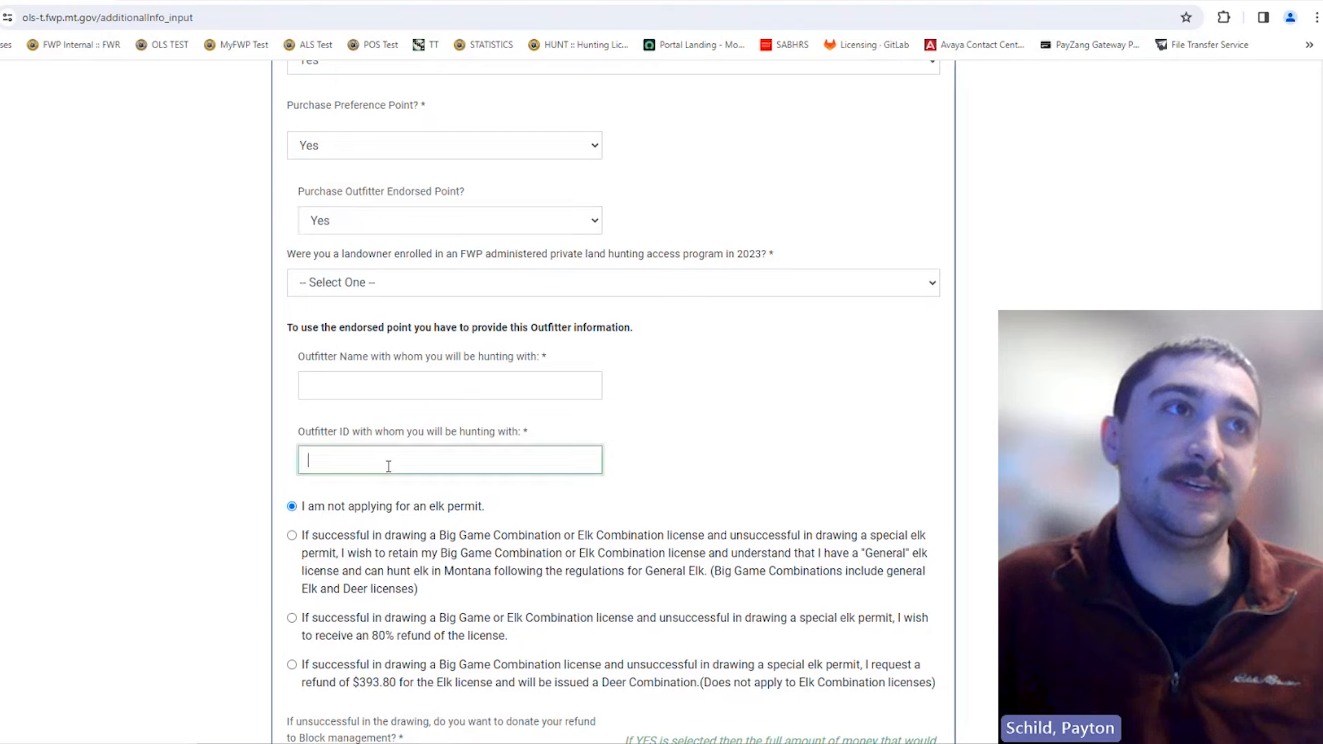
pyautogui.click(883, 439)
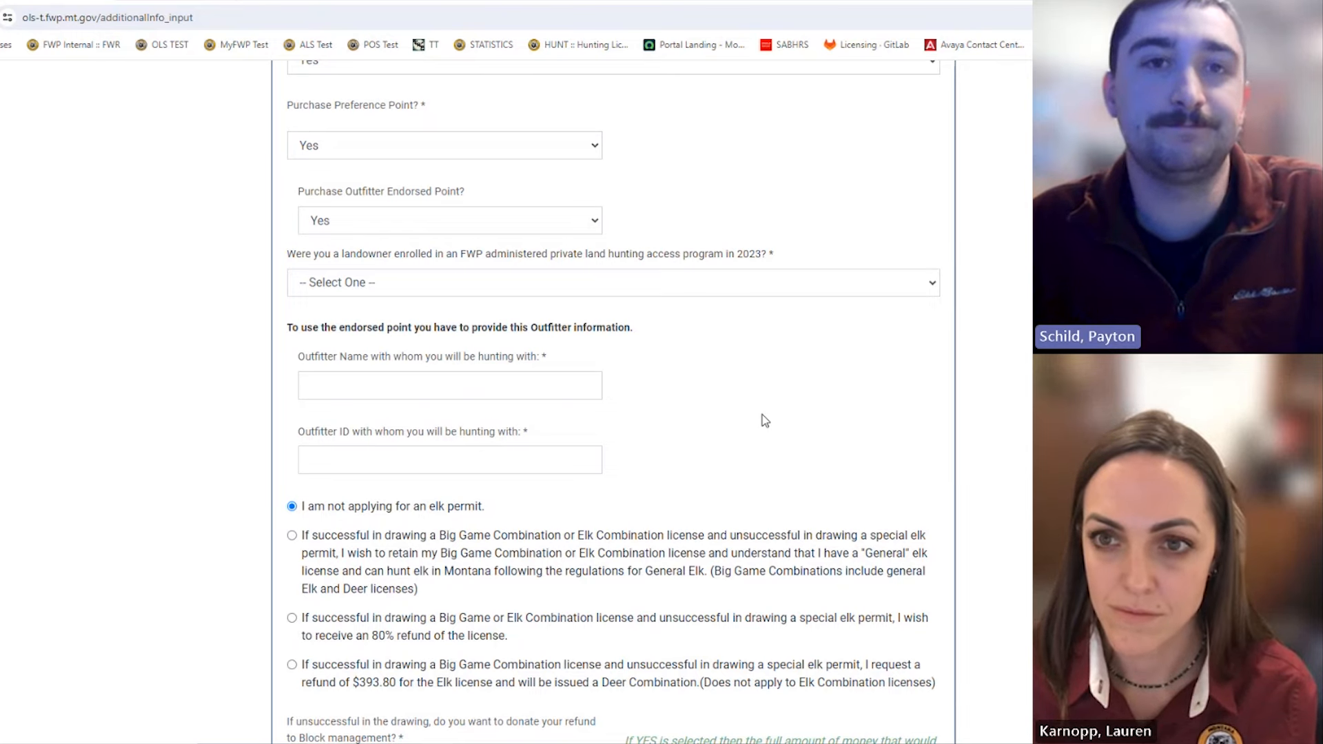
pyautogui.scroll(1, 690, 364)
pyautogui.scroll(4, 690, 365)
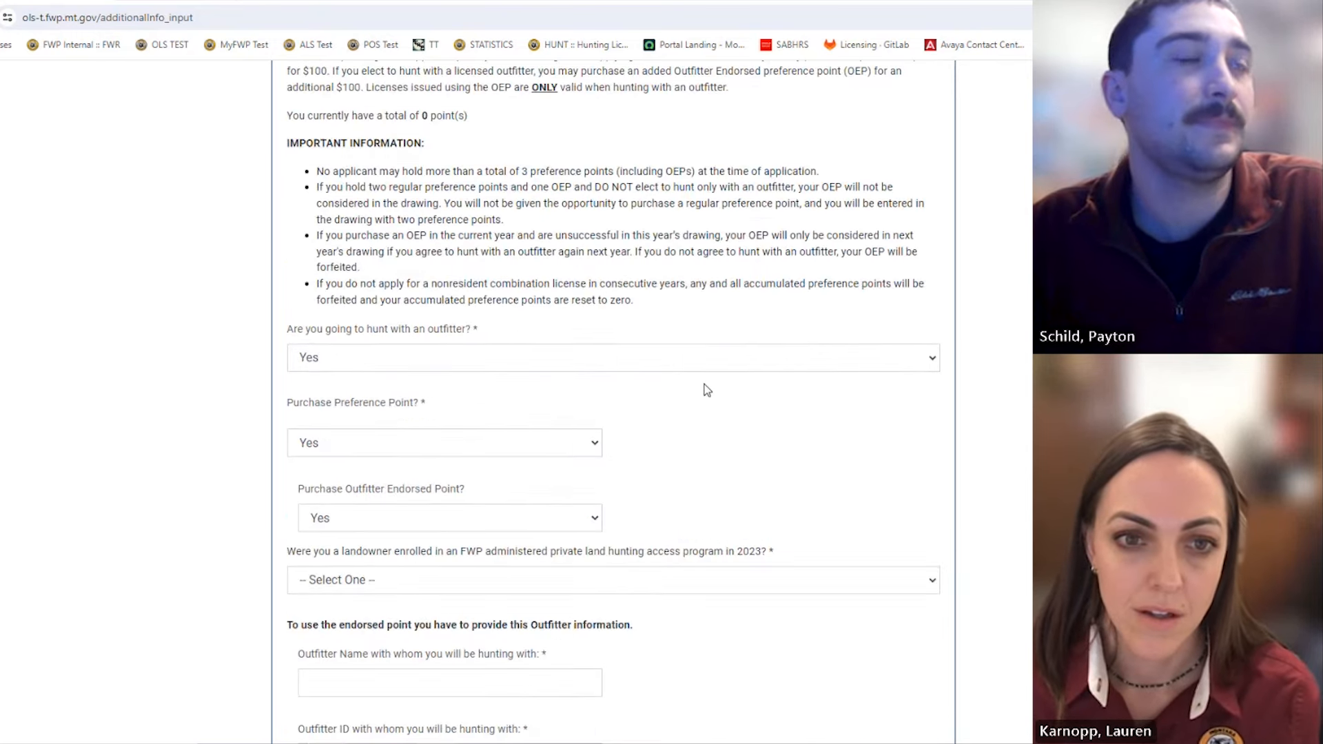
pyautogui.scroll(-3, 703, 387)
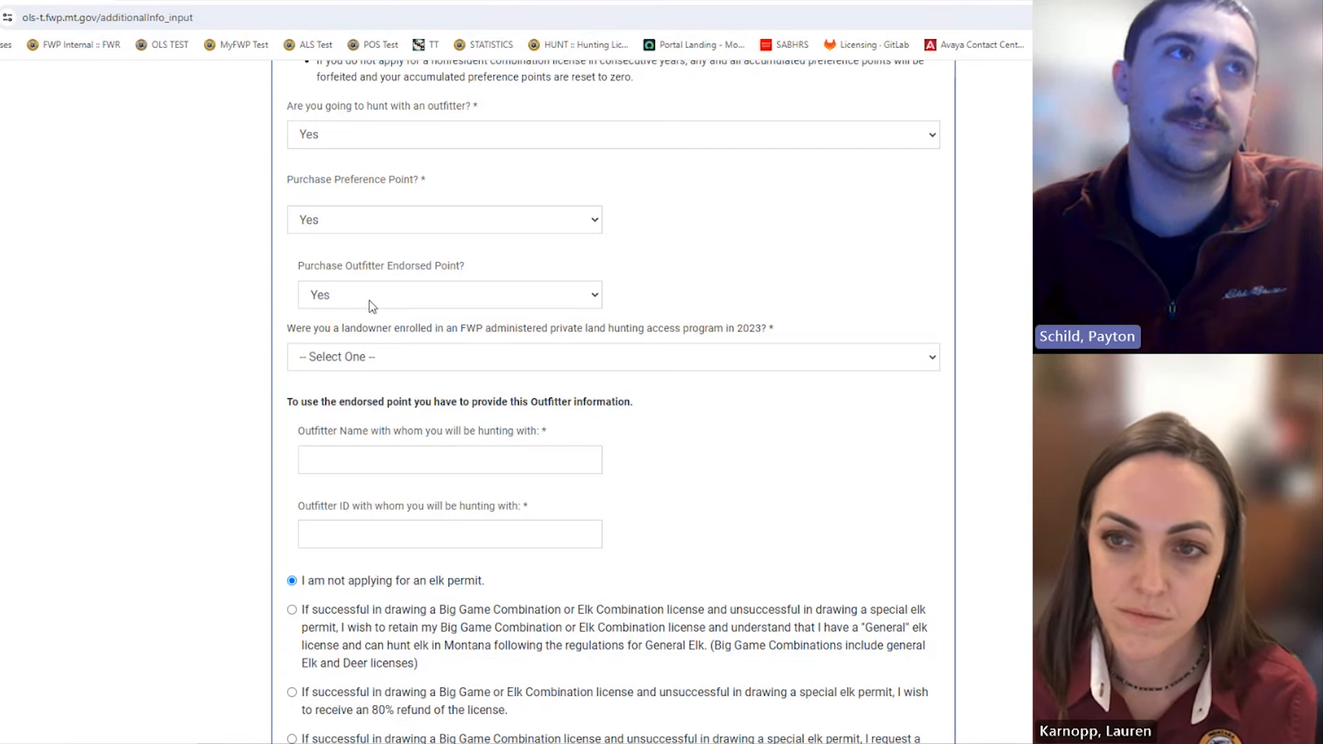
pyautogui.click(447, 464)
pyautogui.click(528, 523)
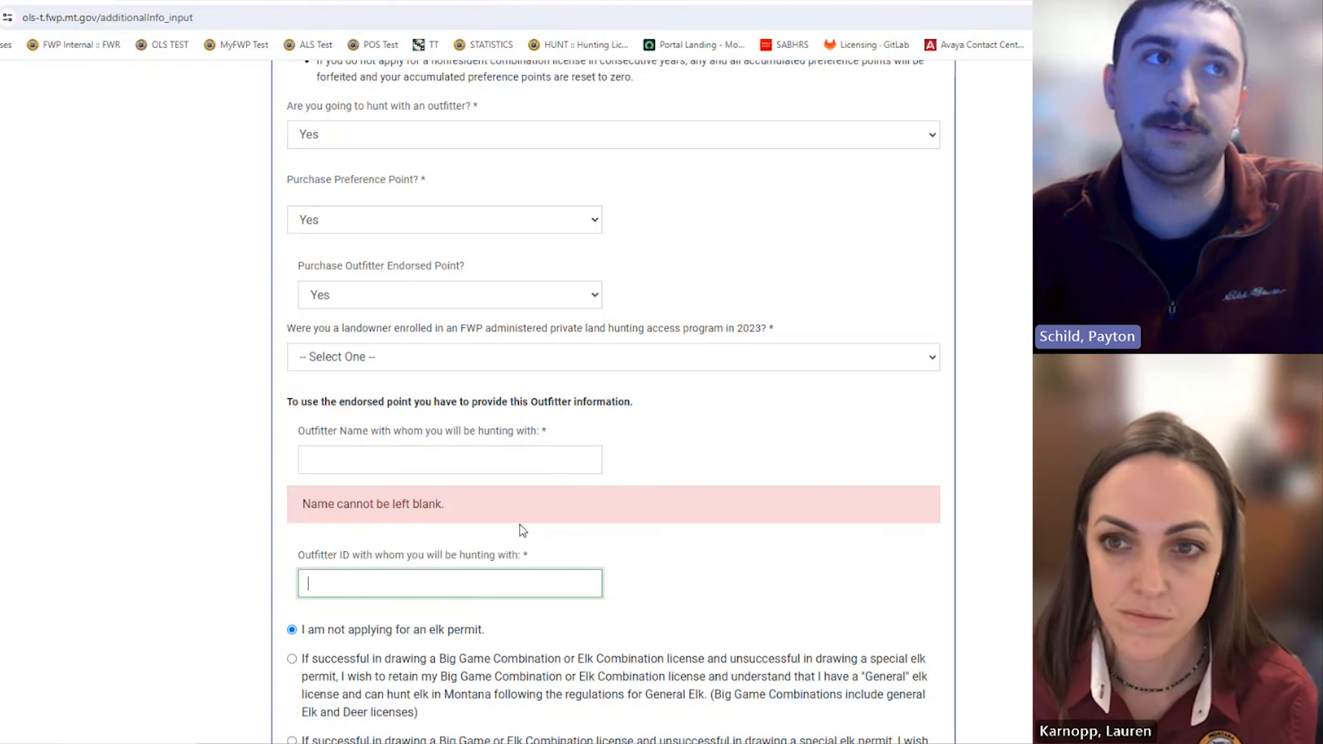
pyautogui.click(710, 448)
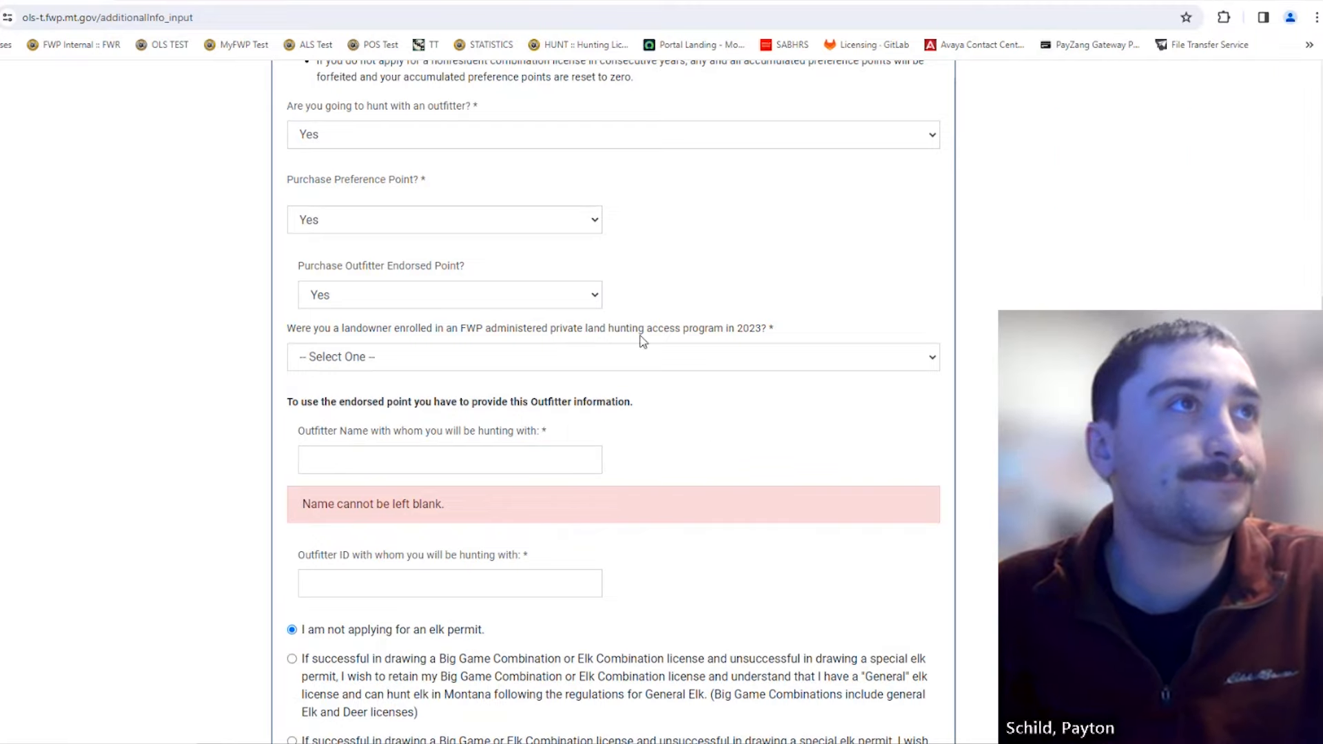
pyautogui.scroll(3, 709, 449)
pyautogui.scroll(5, 708, 448)
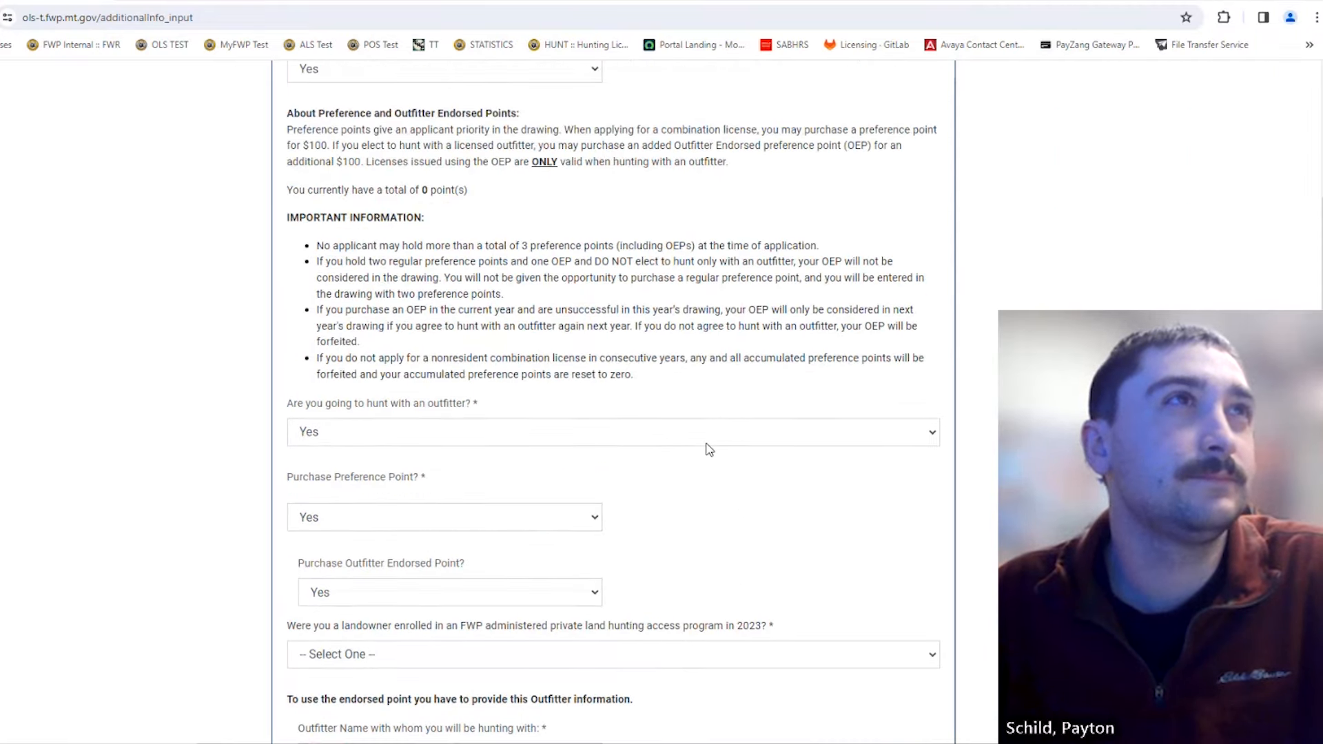
pyautogui.scroll(-3, 689, 364)
pyautogui.scroll(-7, 696, 374)
pyautogui.scroll(2, 717, 393)
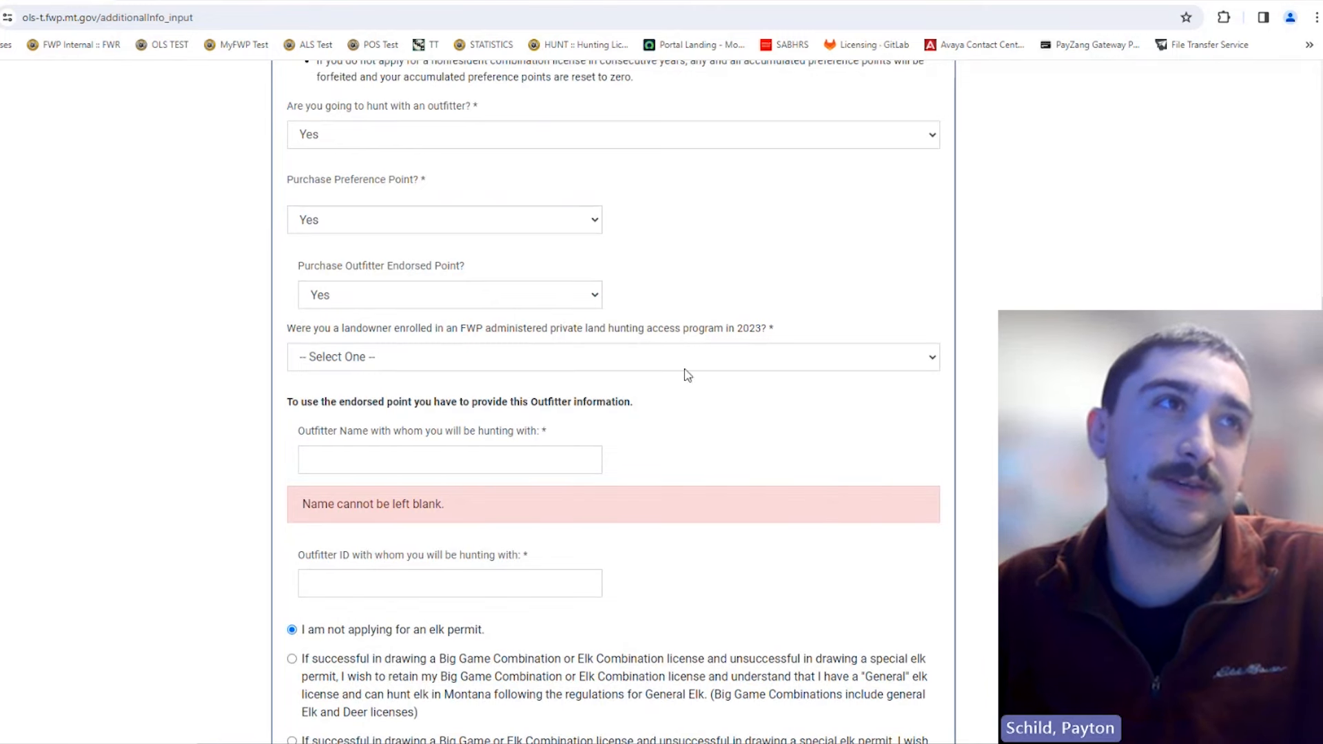
pyautogui.scroll(2, 691, 371)
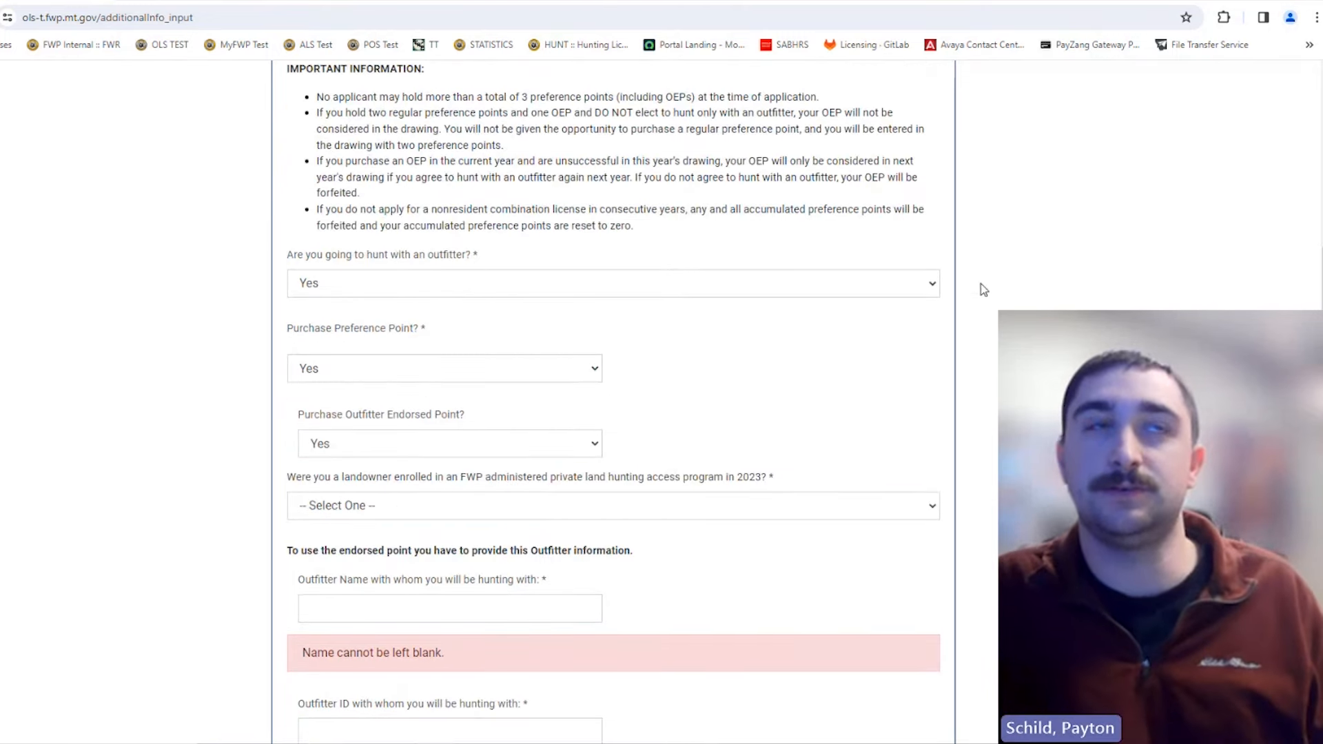
pyautogui.scroll(4, 801, 445)
pyautogui.scroll(-7, 848, 375)
pyautogui.scroll(-3, 846, 418)
pyautogui.scroll(5, 844, 417)
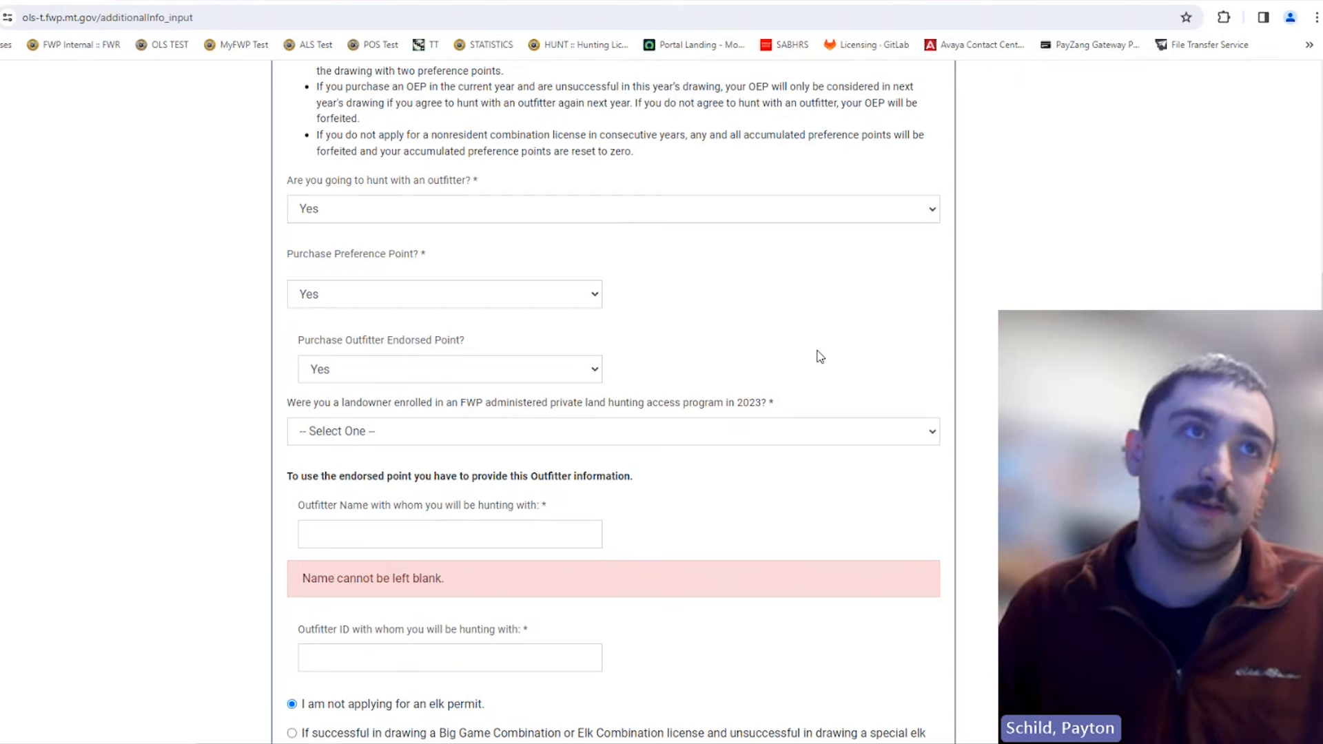
# Step: Answer Yes to being an enrolled landowner
pyautogui.click(694, 443)
pyautogui.click(654, 469)
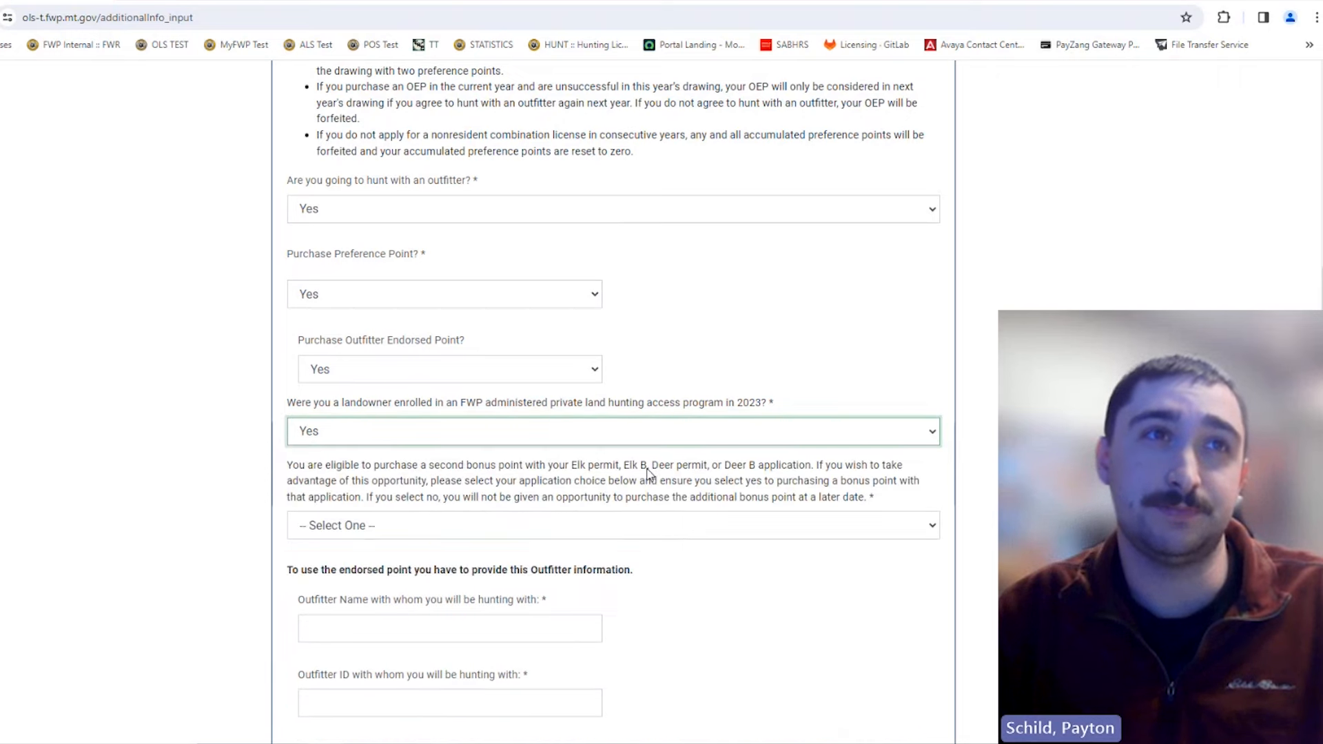
pyautogui.scroll(-3, 651, 455)
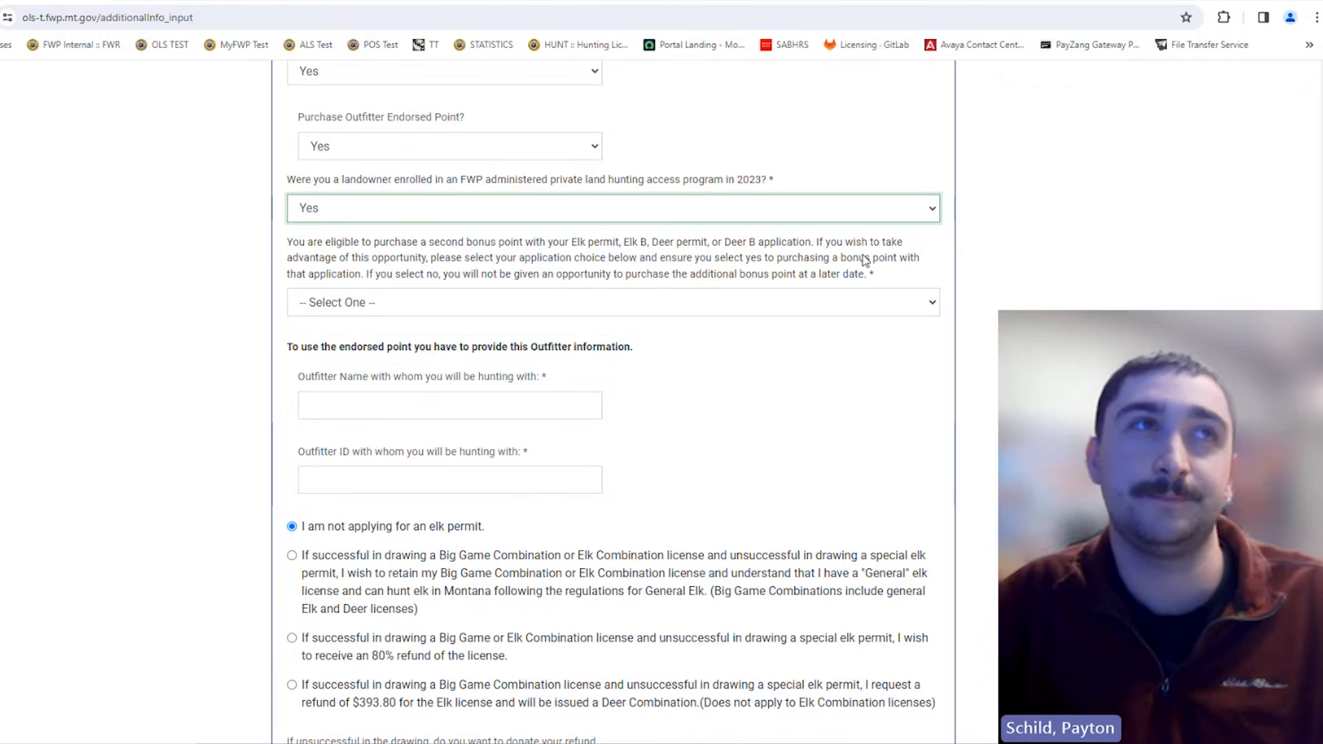
pyautogui.scroll(1, 855, 264)
pyautogui.scroll(1, 841, 276)
pyautogui.scroll(2, 758, 281)
pyautogui.scroll(-2, 757, 281)
pyautogui.scroll(-1, 758, 288)
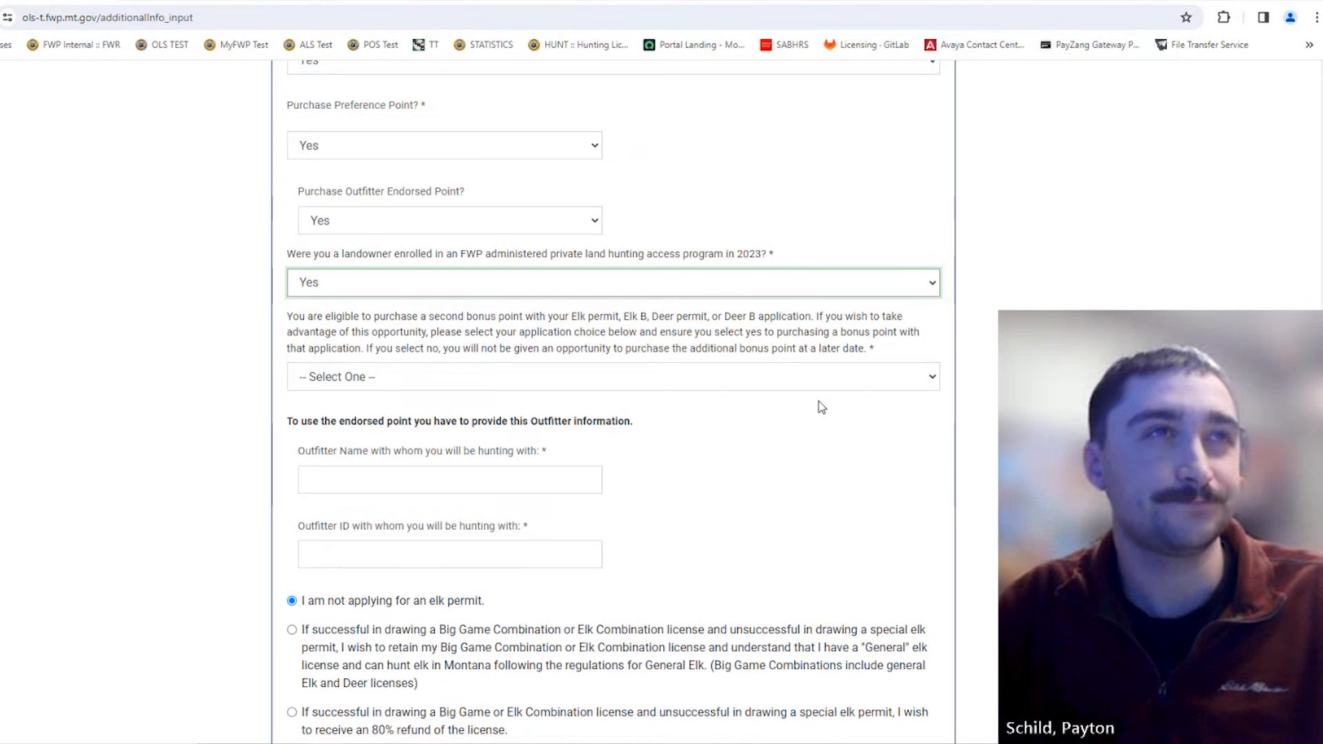
# Step: Apply the second bonus point to ELK B LICENSE
pyautogui.click(648, 380)
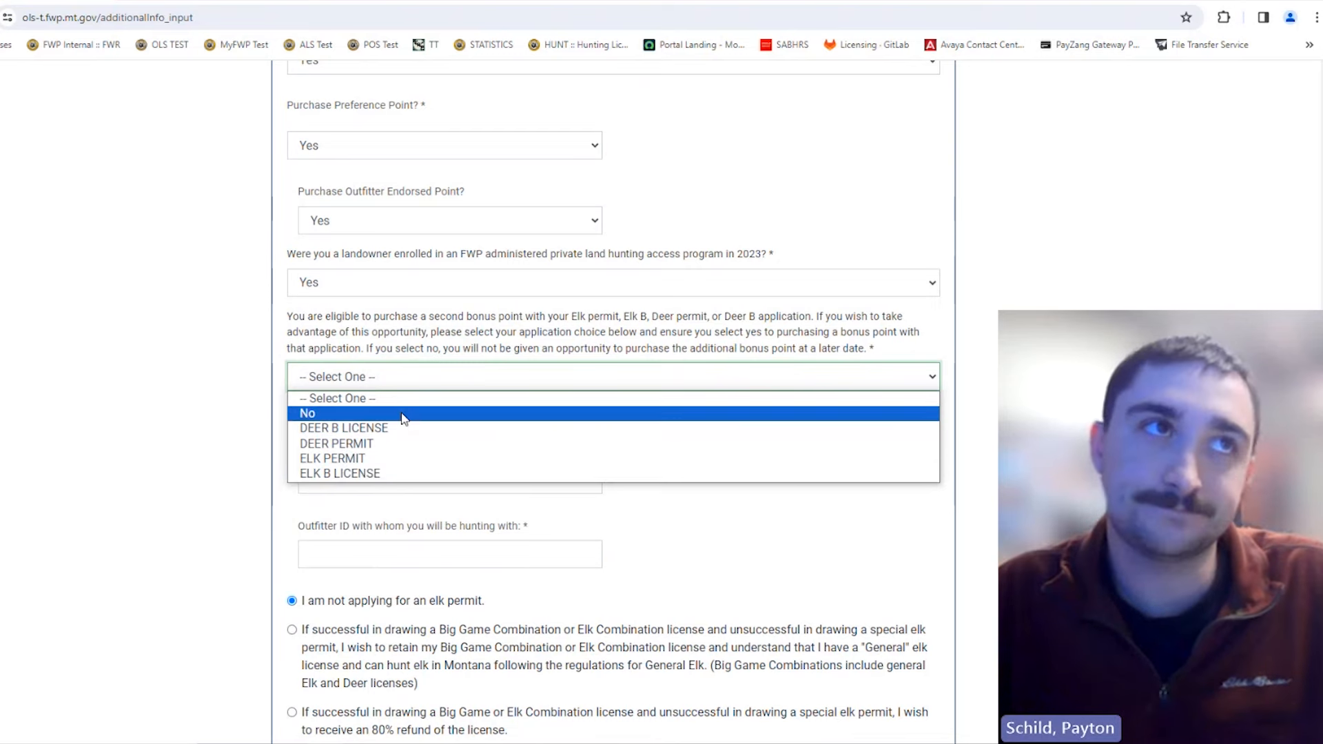
pyautogui.click(402, 476)
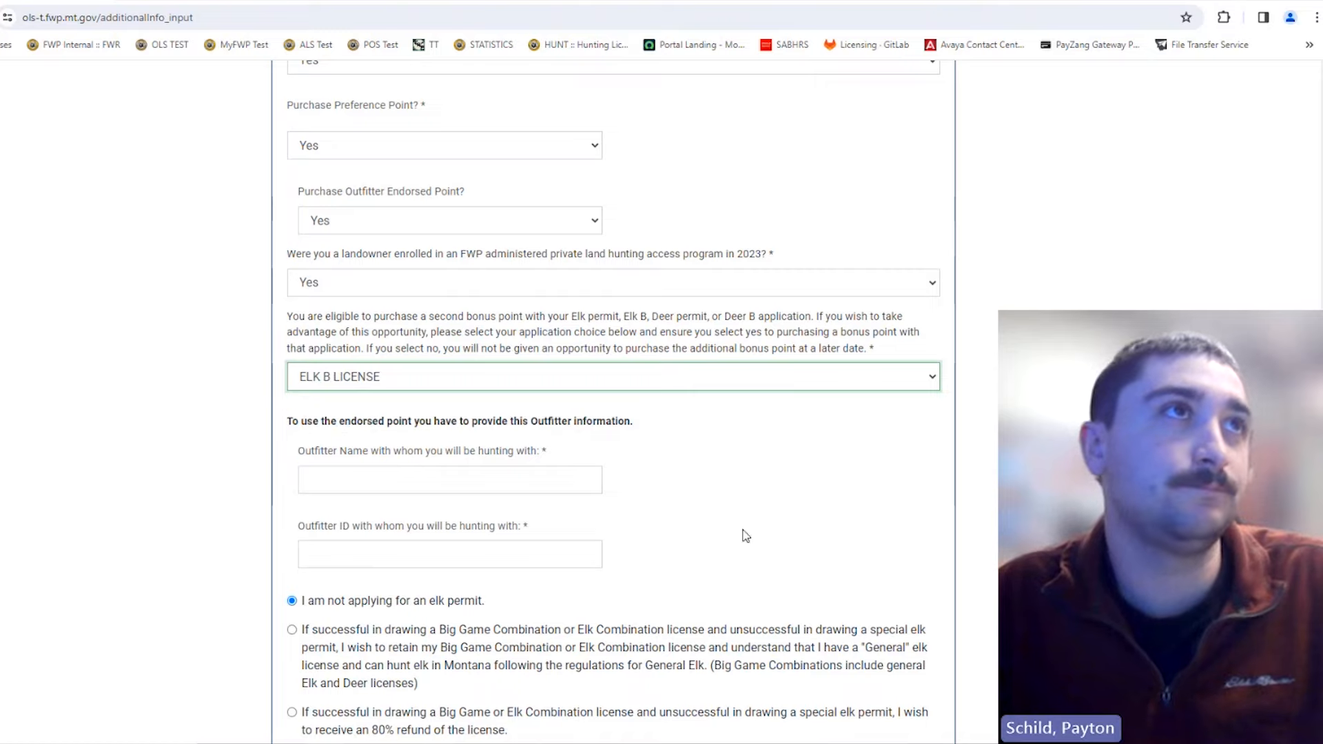
pyautogui.scroll(9, 751, 537)
pyautogui.scroll(-10, 741, 526)
# Step: Enter outfitter name 'Test' and outfitter ID 1111
pyautogui.click(449, 411)
pyautogui.scroll(-1, 752, 443)
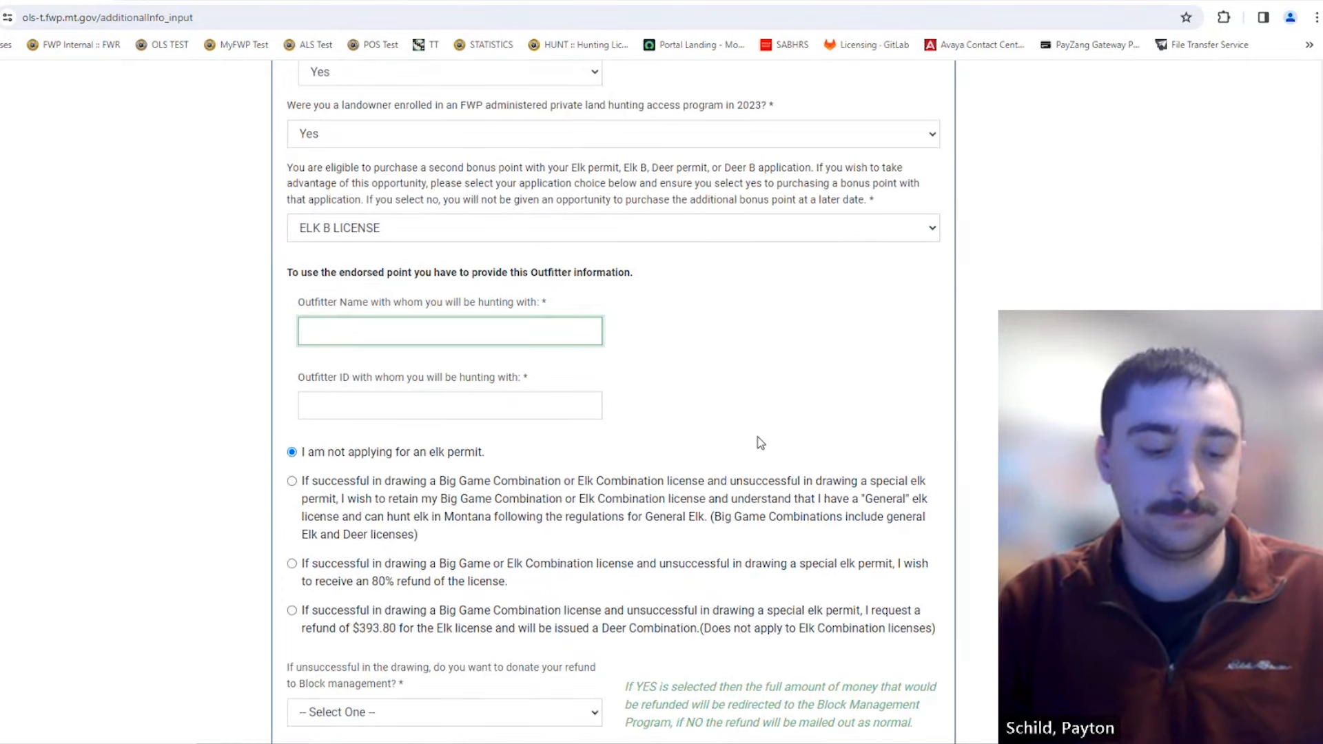
pyautogui.write('Test')
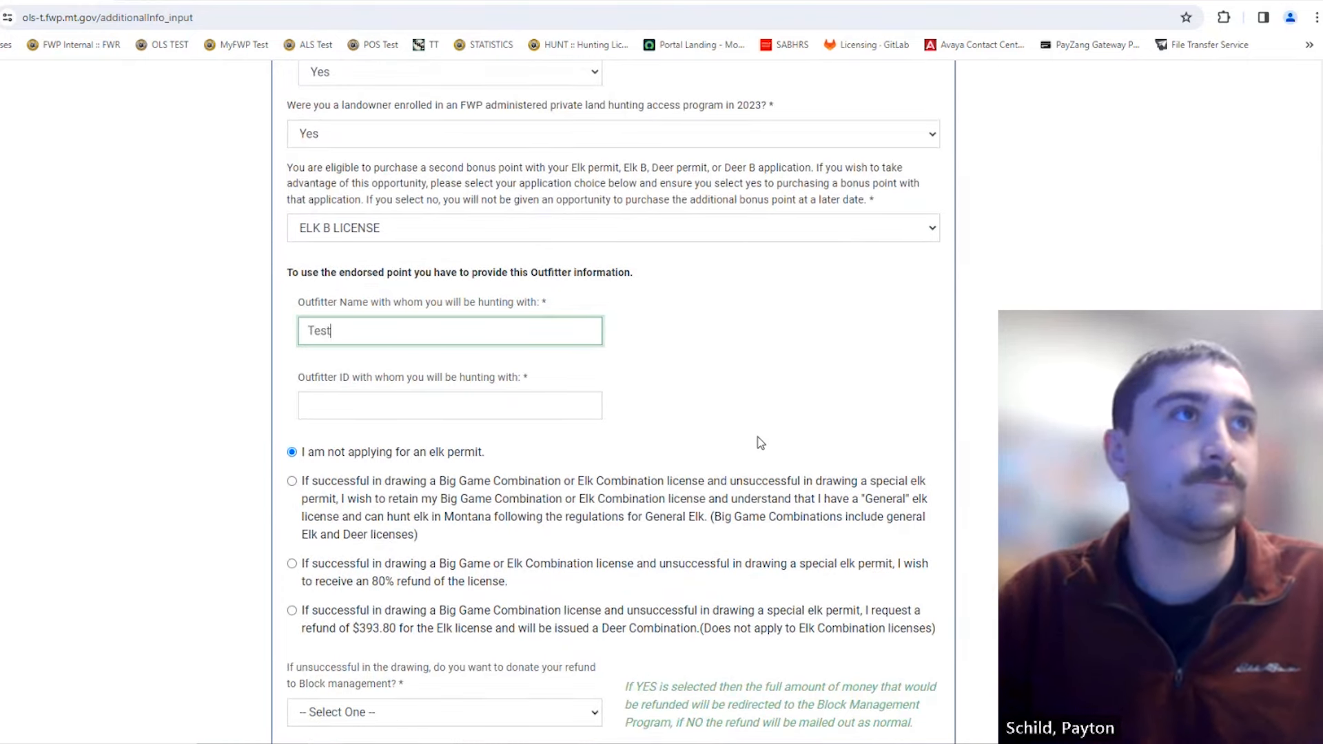
pyautogui.click(511, 414)
pyautogui.write('1111')
pyautogui.click(736, 442)
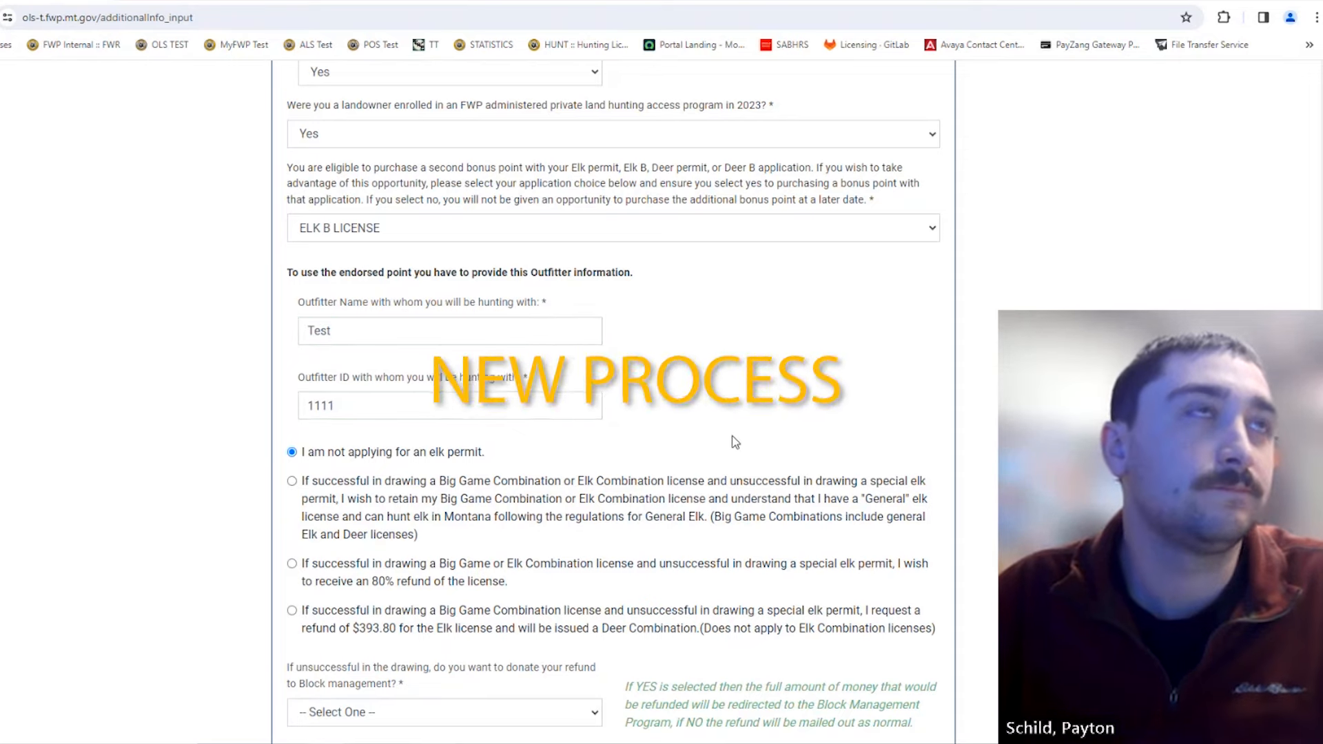
pyautogui.scroll(-3, 741, 447)
pyautogui.scroll(4, 772, 461)
pyautogui.scroll(9, 808, 473)
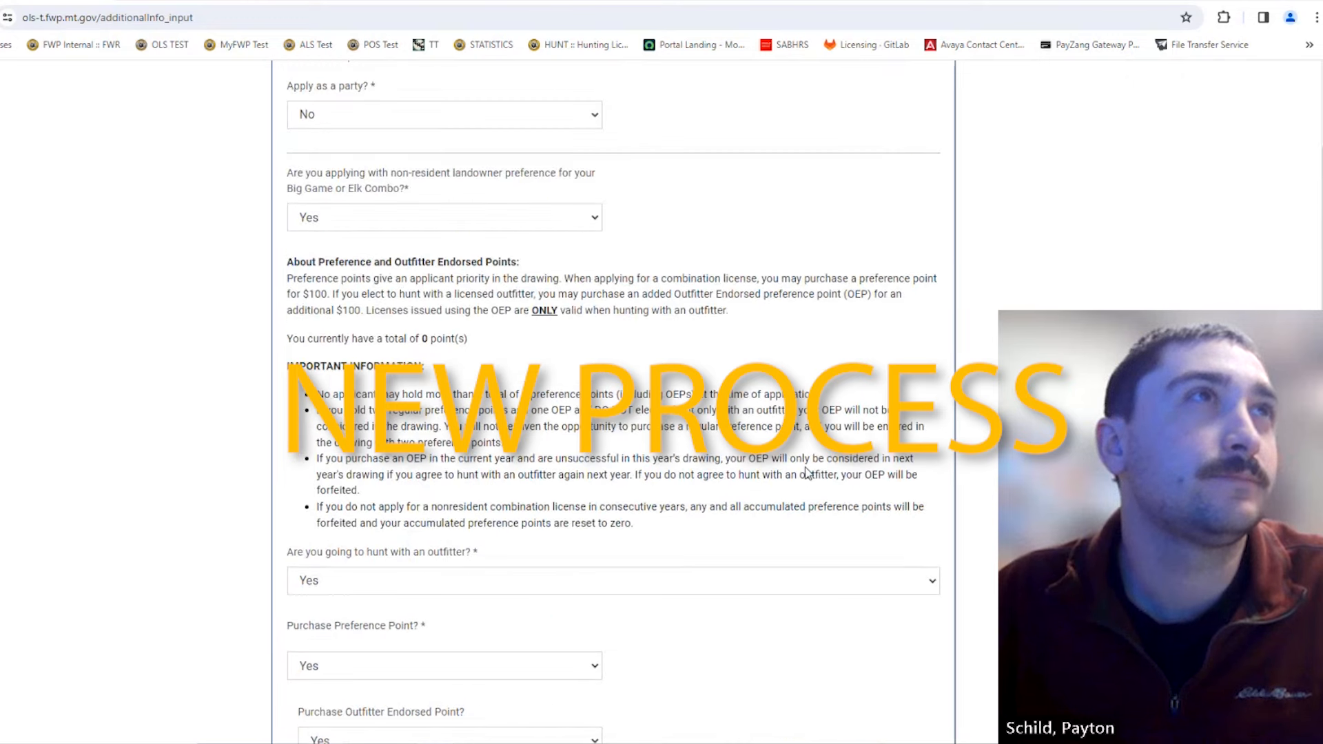
pyautogui.scroll(1, 806, 473)
pyautogui.scroll(-1, 774, 456)
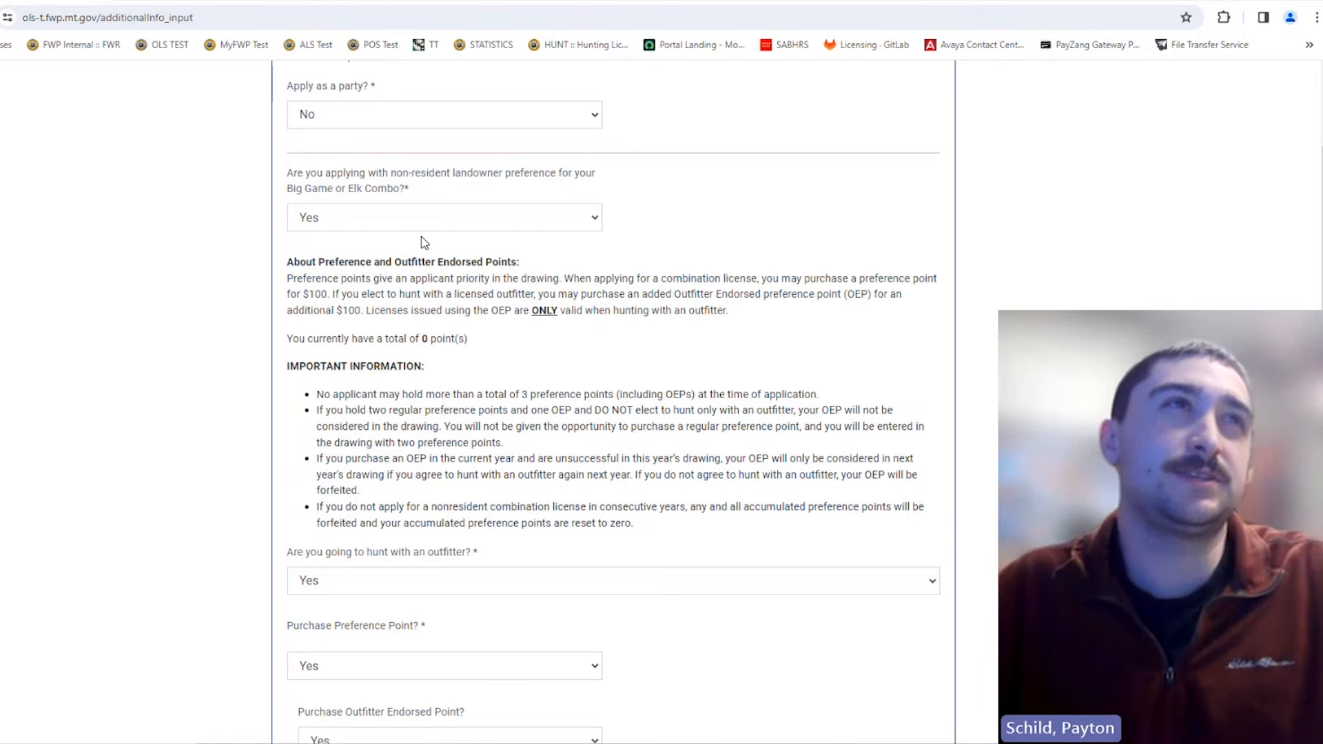
pyautogui.scroll(-3, 434, 275)
pyautogui.scroll(1, 429, 278)
pyautogui.scroll(1, 429, 279)
pyautogui.scroll(-4, 461, 290)
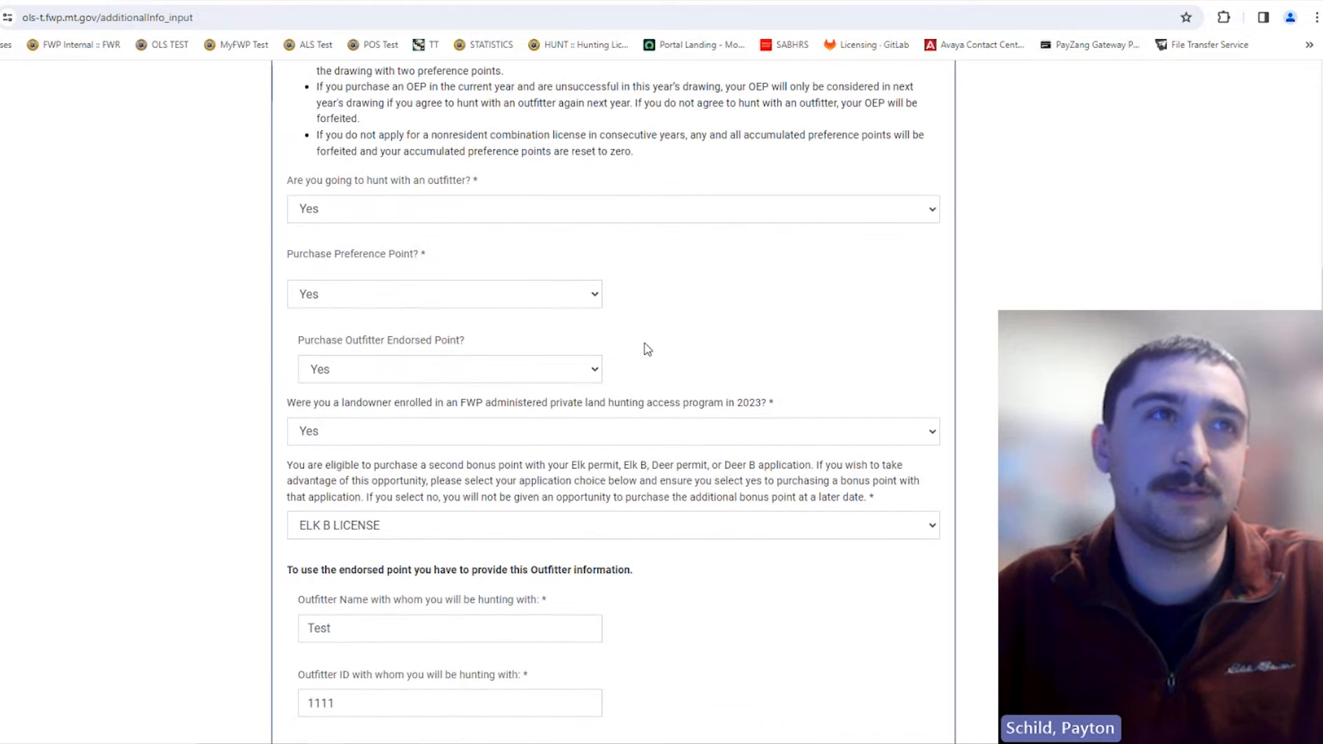
pyautogui.scroll(-3, 648, 349)
pyautogui.scroll(4, 541, 298)
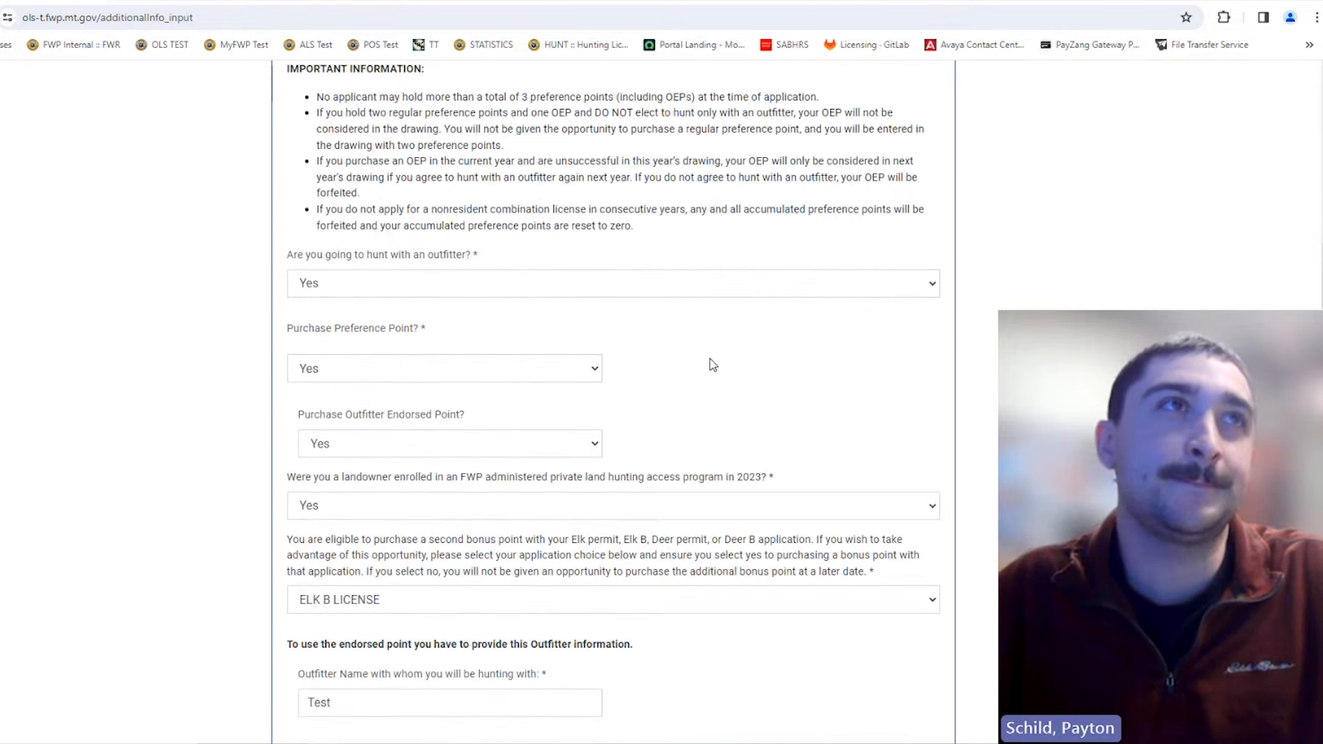
pyautogui.scroll(4, 710, 363)
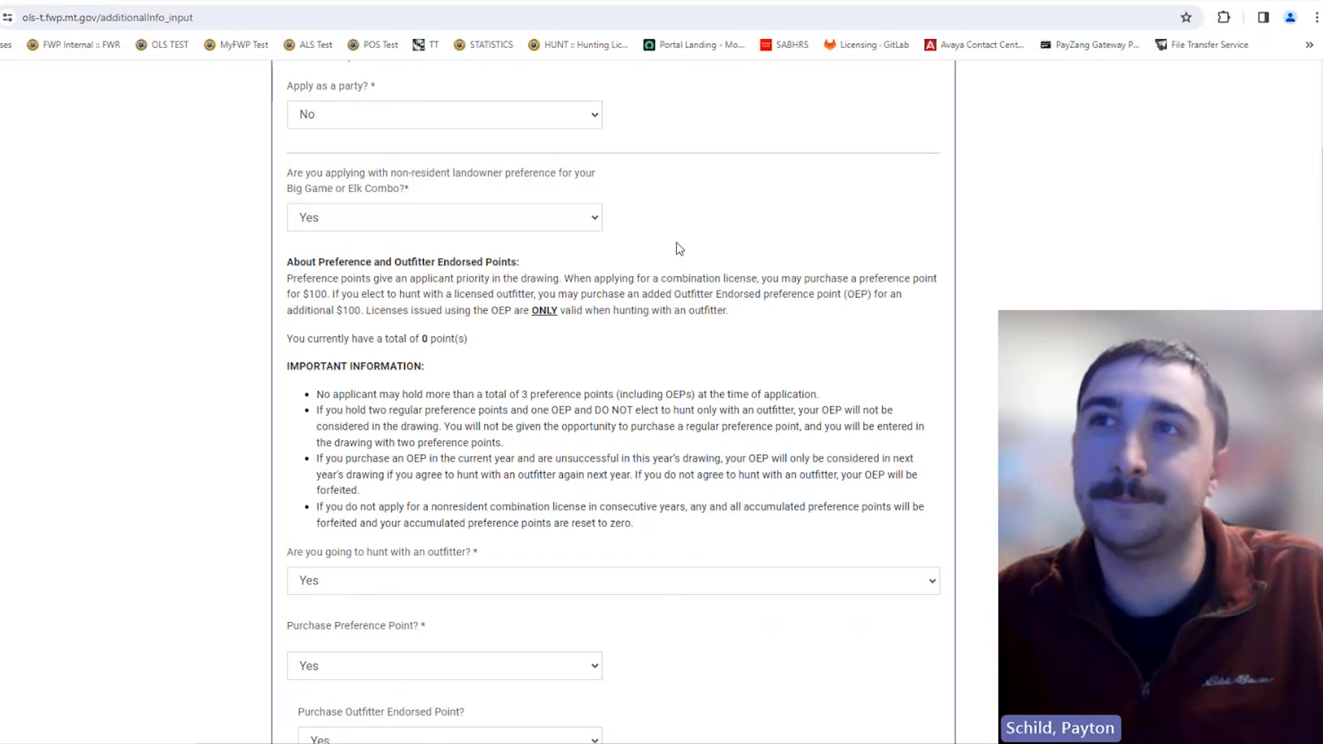
pyautogui.scroll(-10, 919, 331)
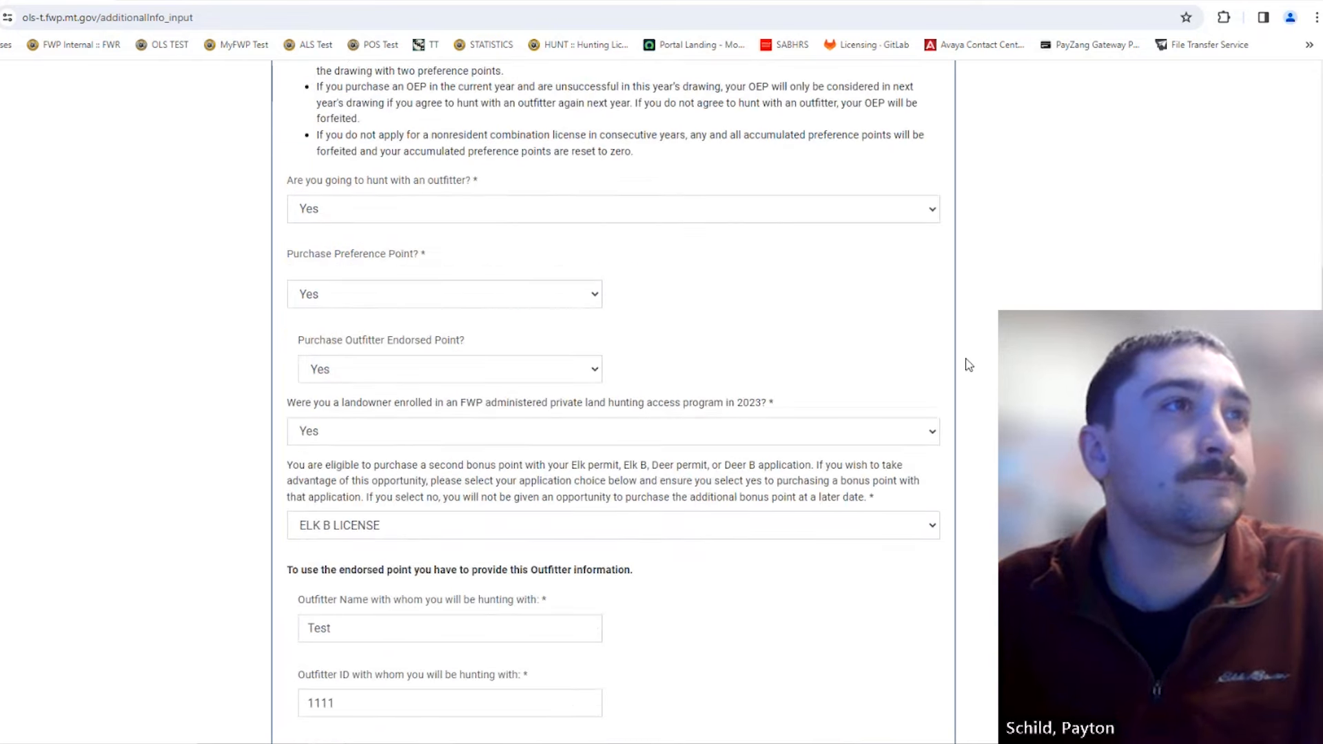
pyautogui.scroll(-3, 986, 393)
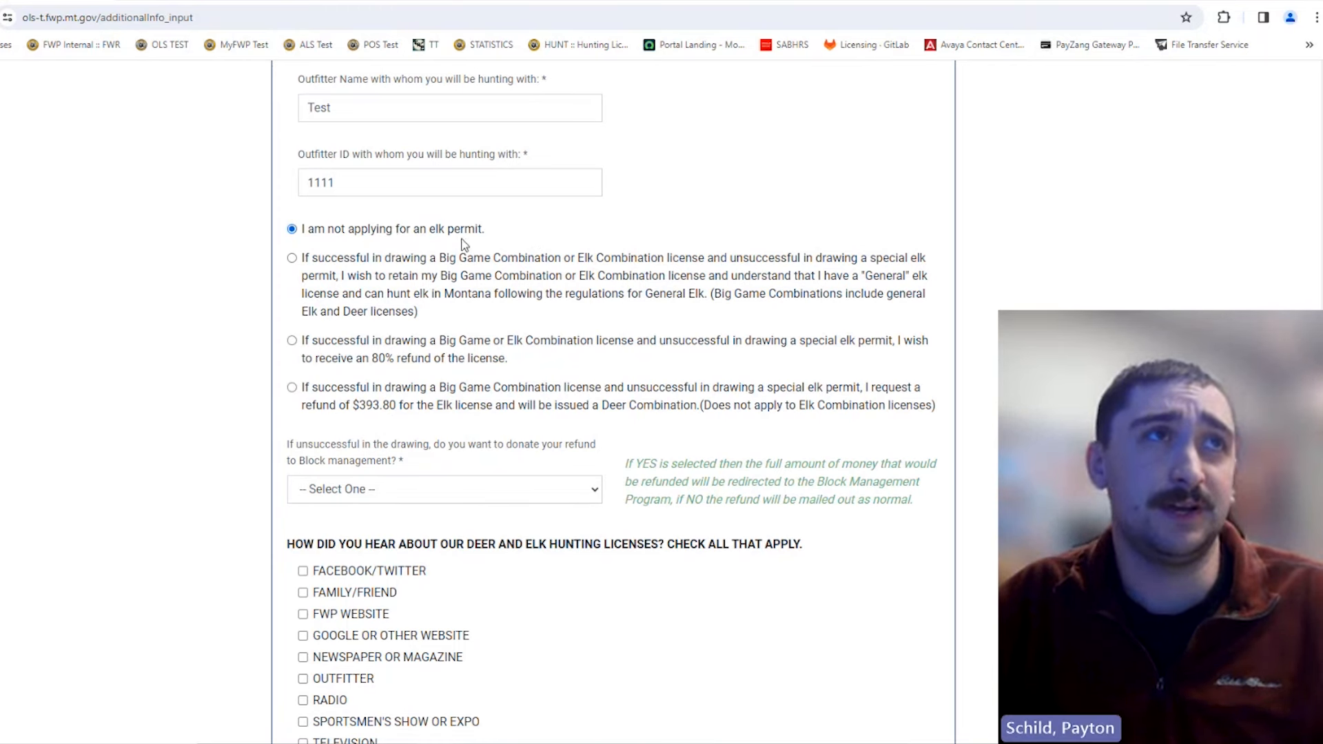
# Step: Scroll back over the elk permit options, then switch to the regulations PDF
pyautogui.scroll(1, 681, 254)
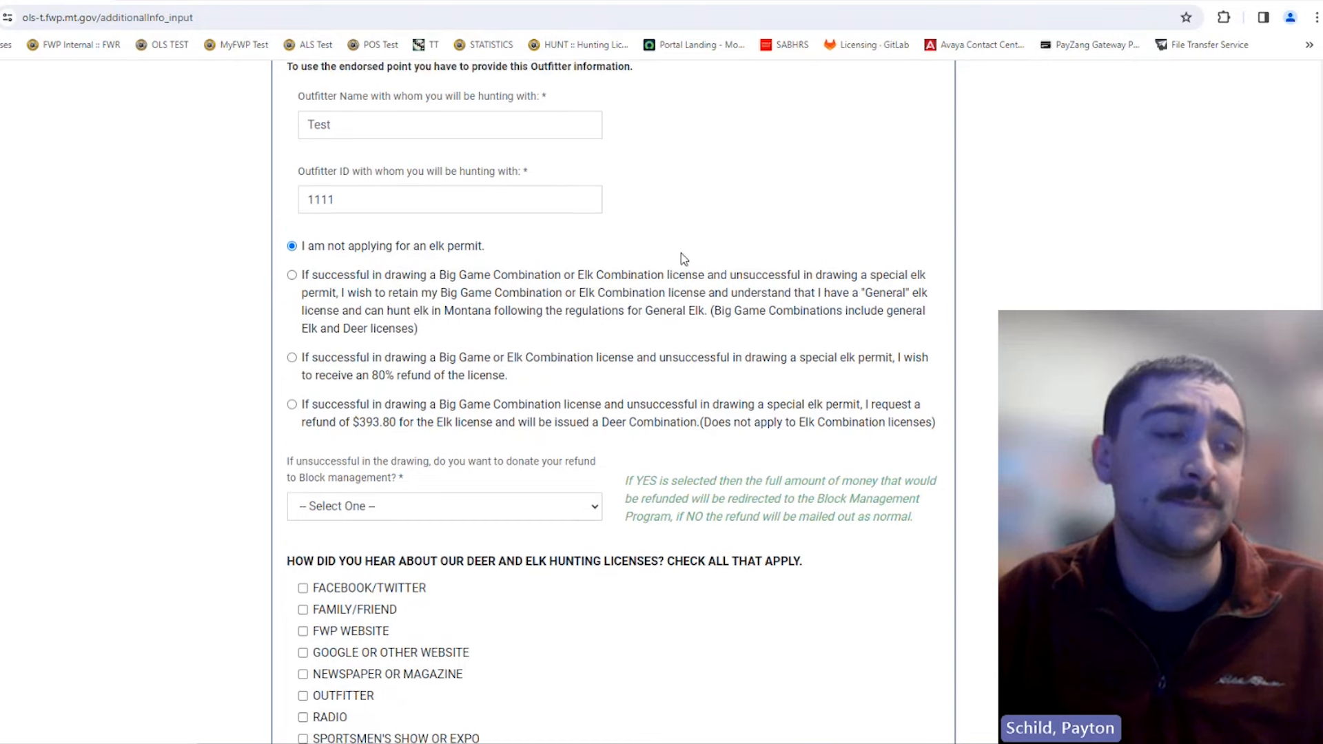
pyautogui.scroll(1, 683, 261)
pyautogui.scroll(-2, 755, 298)
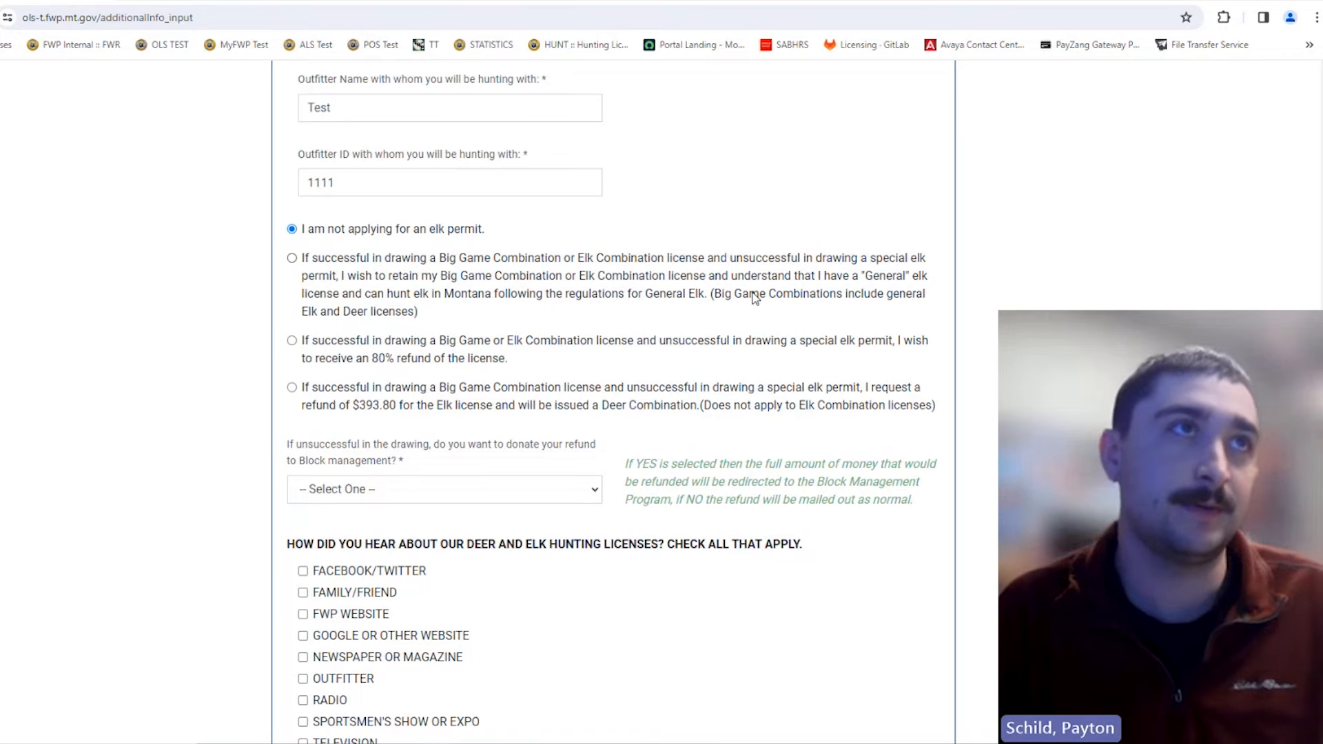
pyautogui.scroll(3, 755, 298)
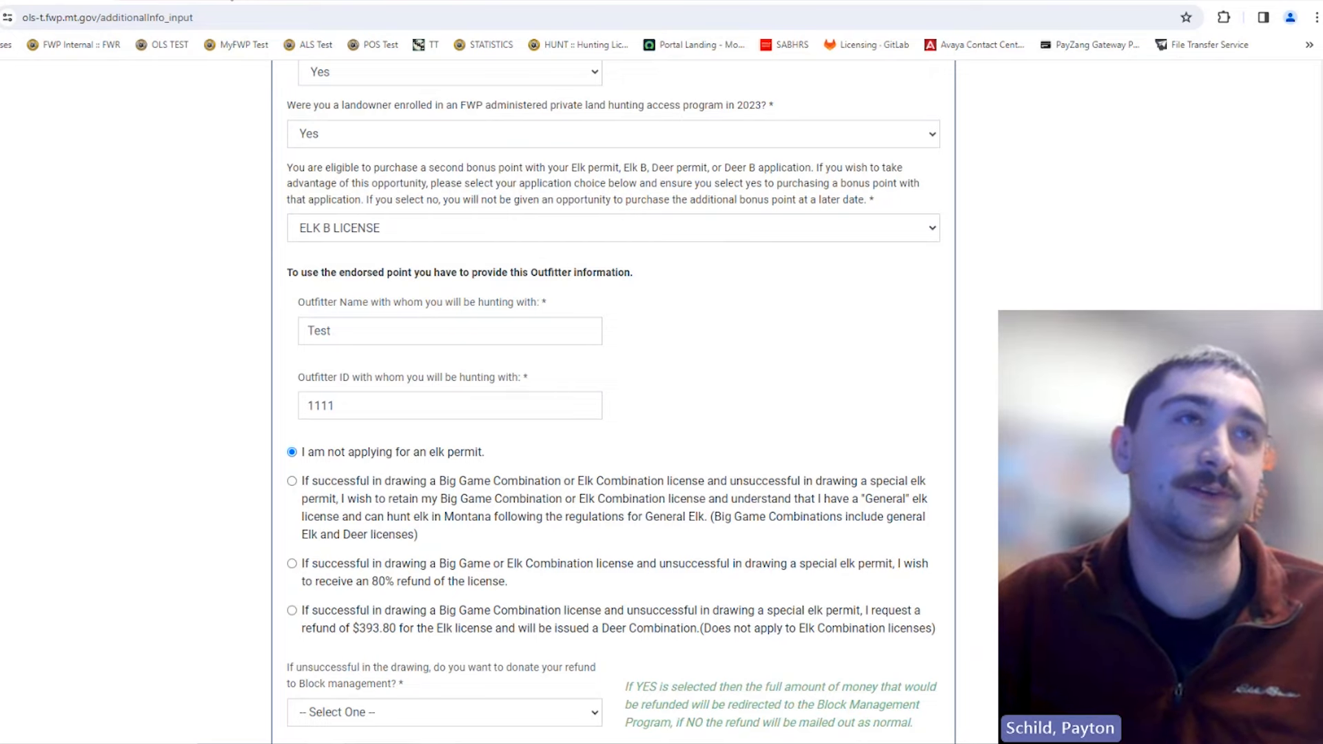
pyautogui.click(303, 1)
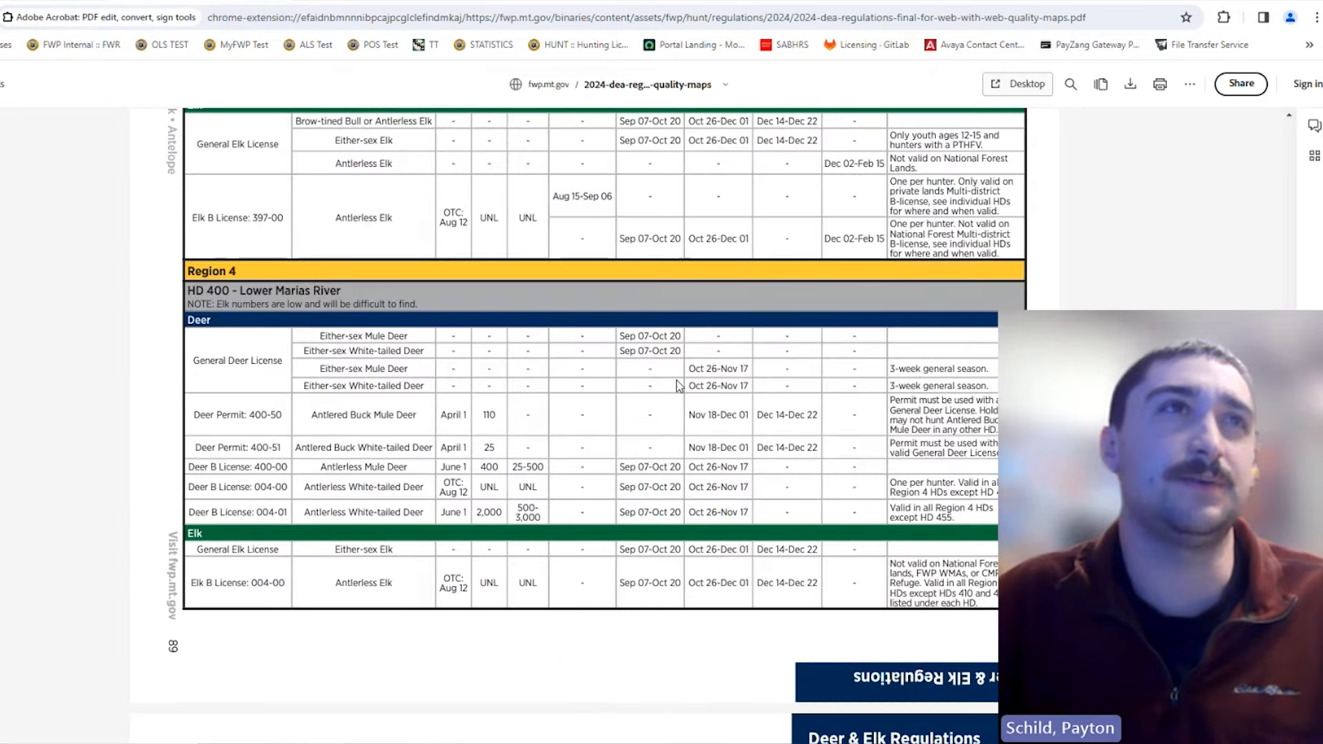
# Step: Find the HD 380 Radersburg license table on page 85, then return to the application form
pyautogui.scroll(1, 667, 386)
pyautogui.scroll(-3, 561, 432)
pyautogui.scroll(15, 561, 427)
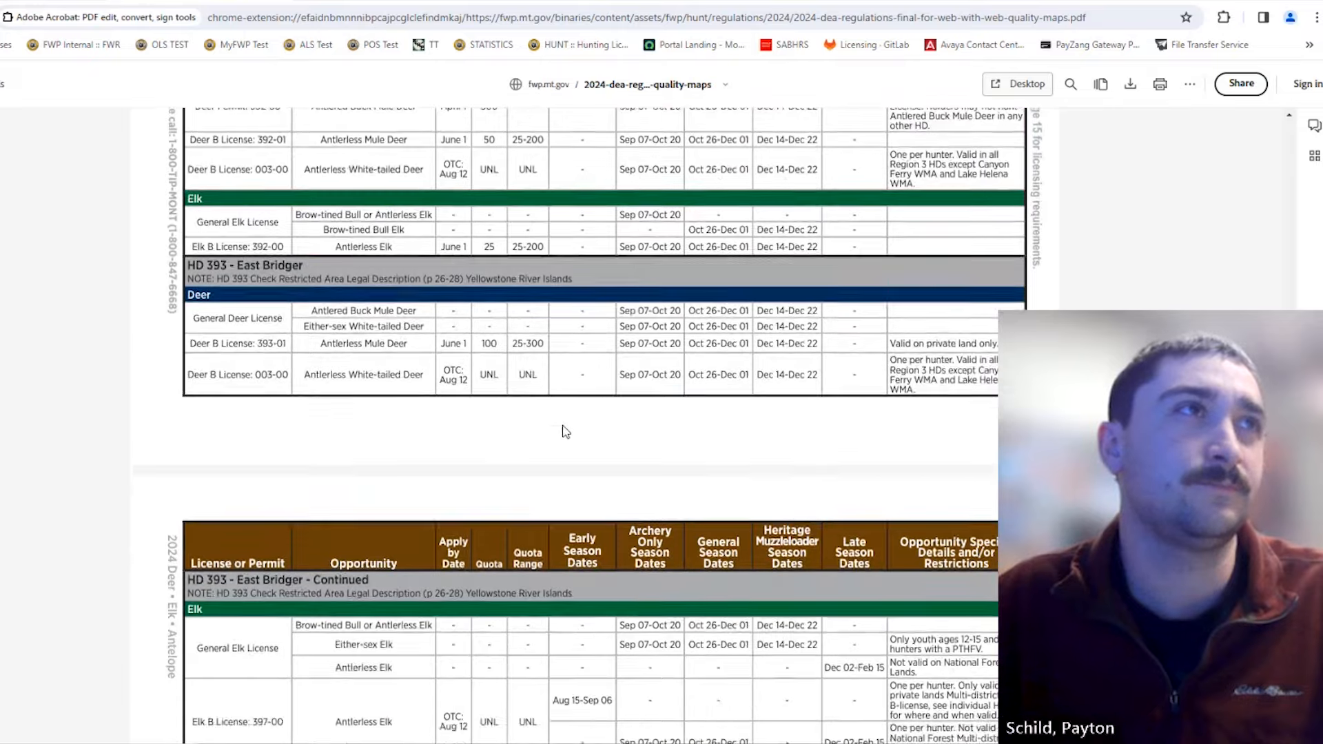
pyautogui.scroll(20, 560, 417)
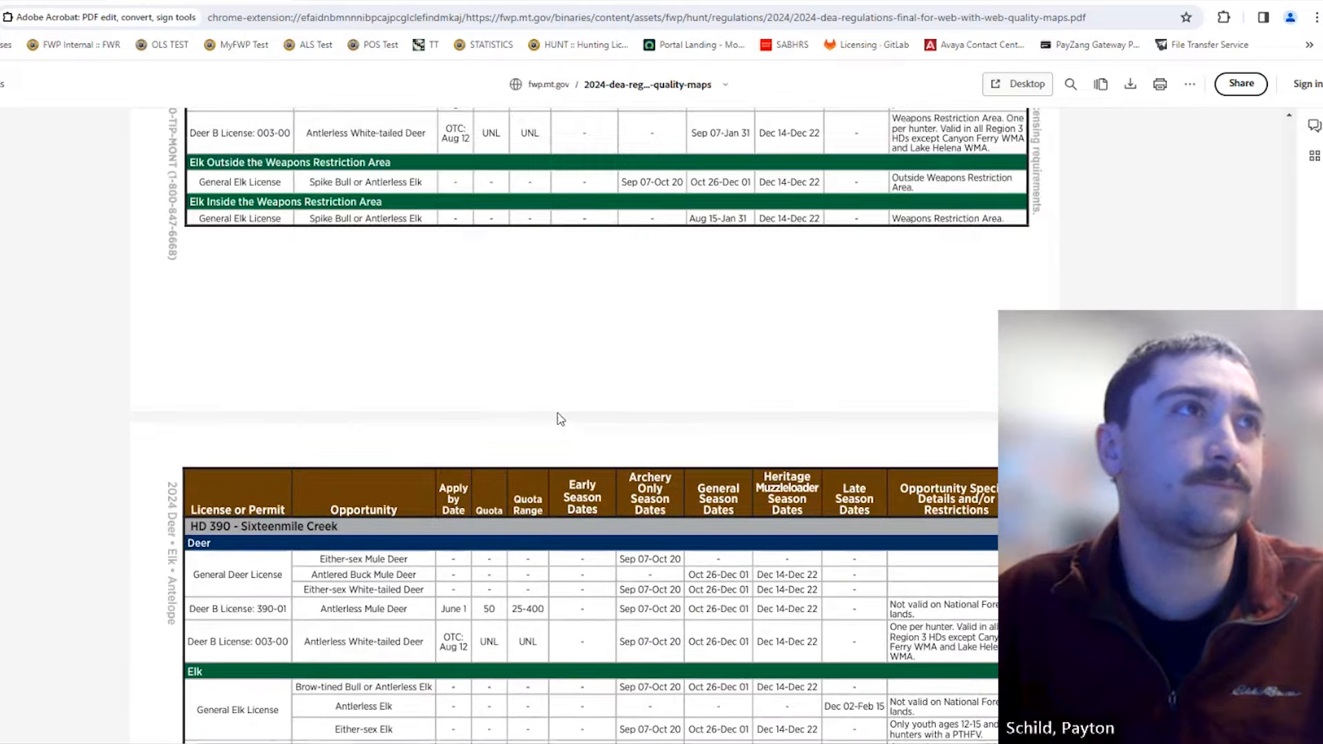
pyautogui.scroll(7, 560, 419)
pyautogui.scroll(-2, 560, 418)
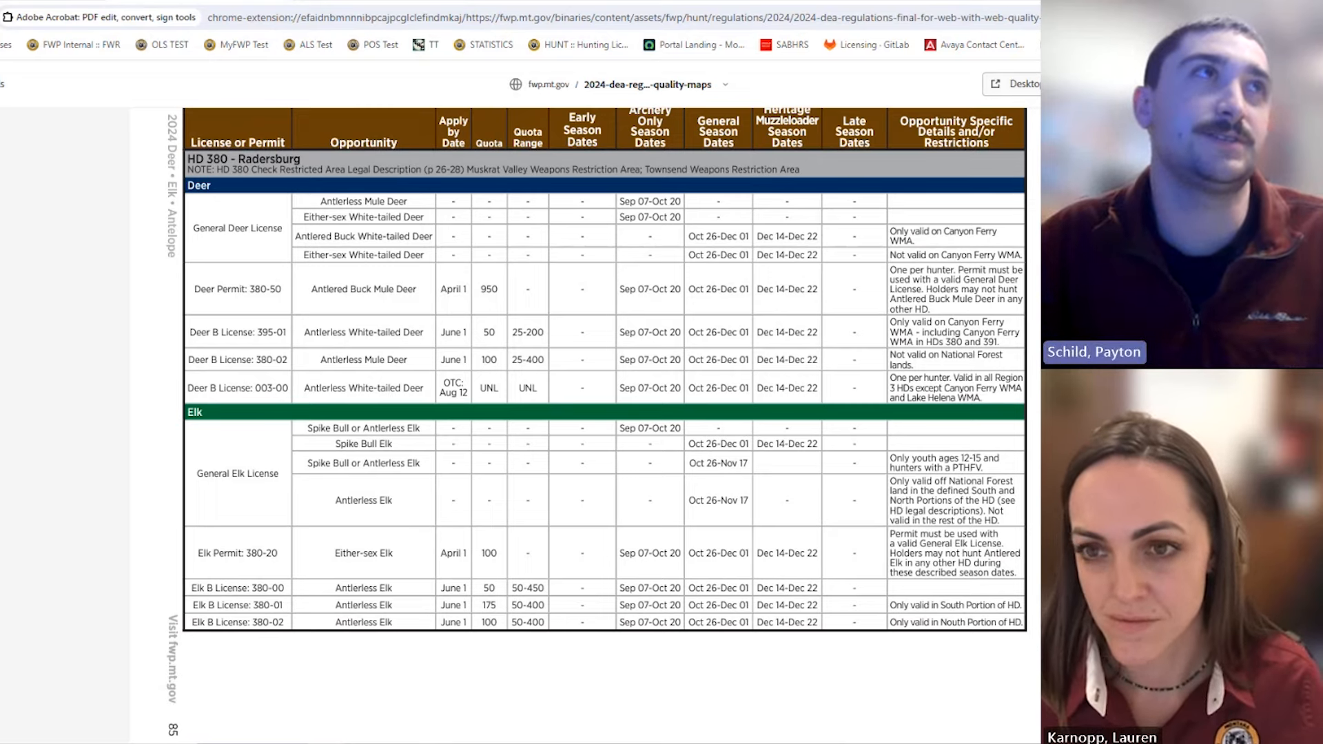
pyautogui.hotkey('ctrl', 'Tab')
pyautogui.scroll(10, 472, 323)
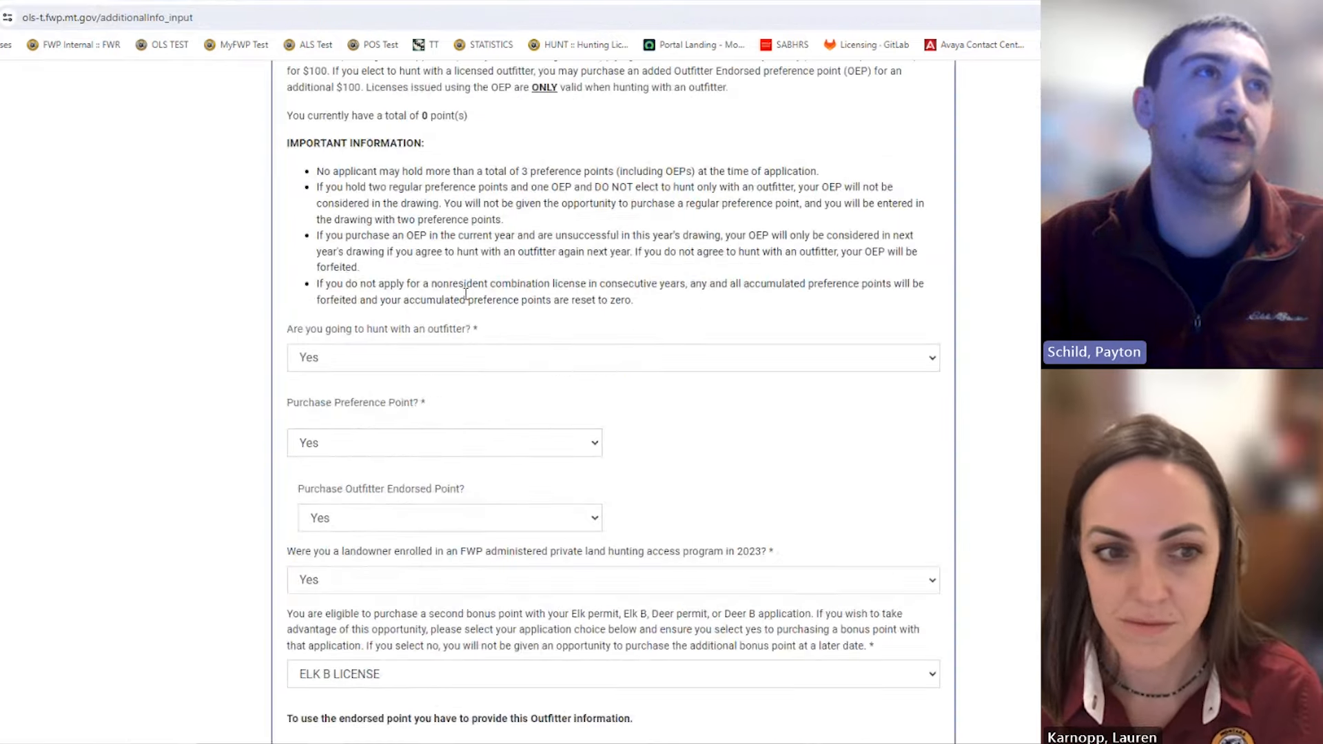
# Step: Switch back to the 2024 regulations PDF with the HD 380 - Radersburg table
pyautogui.click(237, 2)
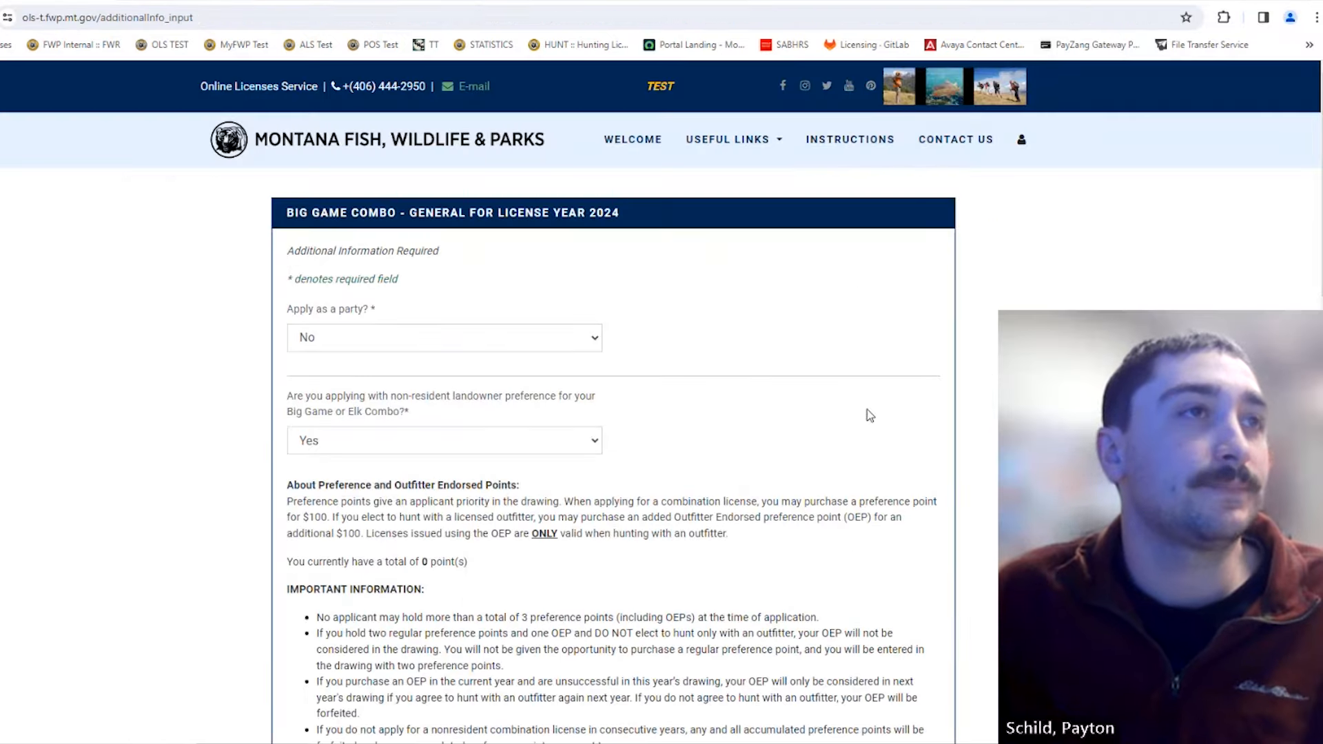
pyautogui.scroll(-6, 795, 404)
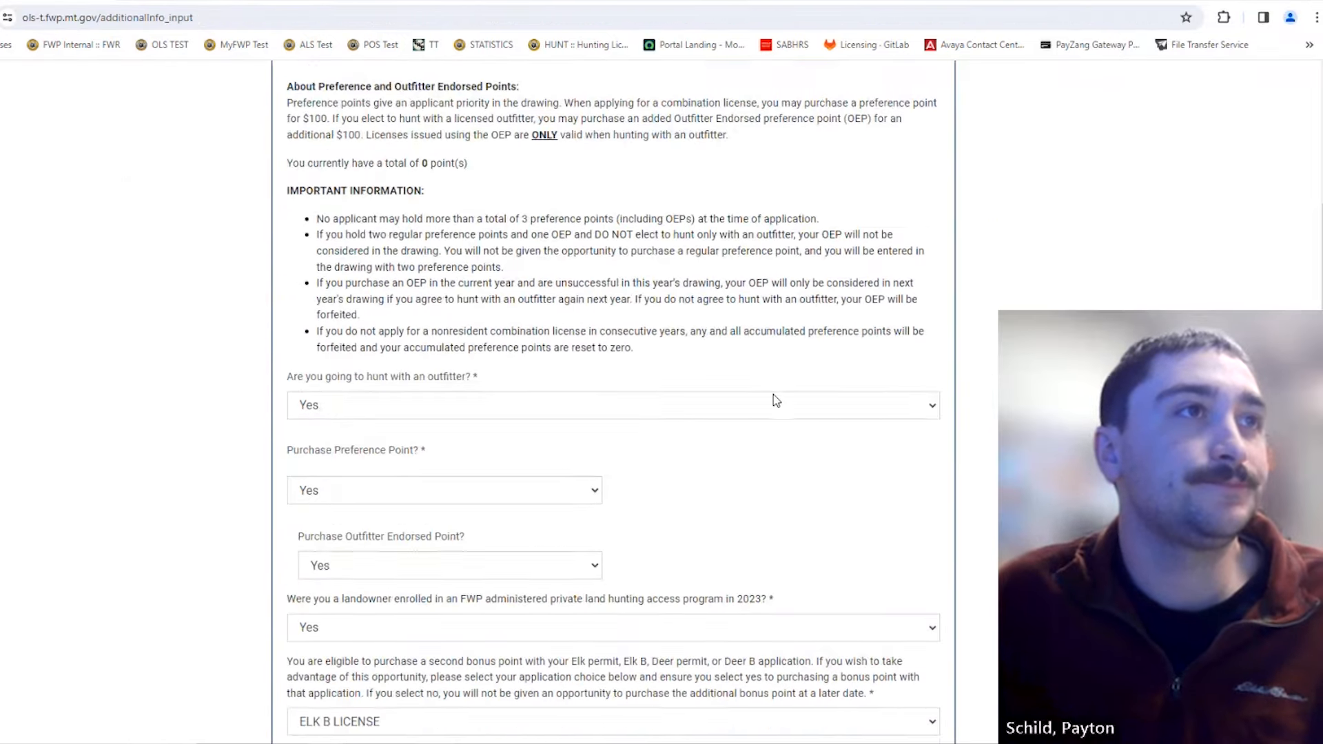
pyautogui.scroll(-8, 776, 400)
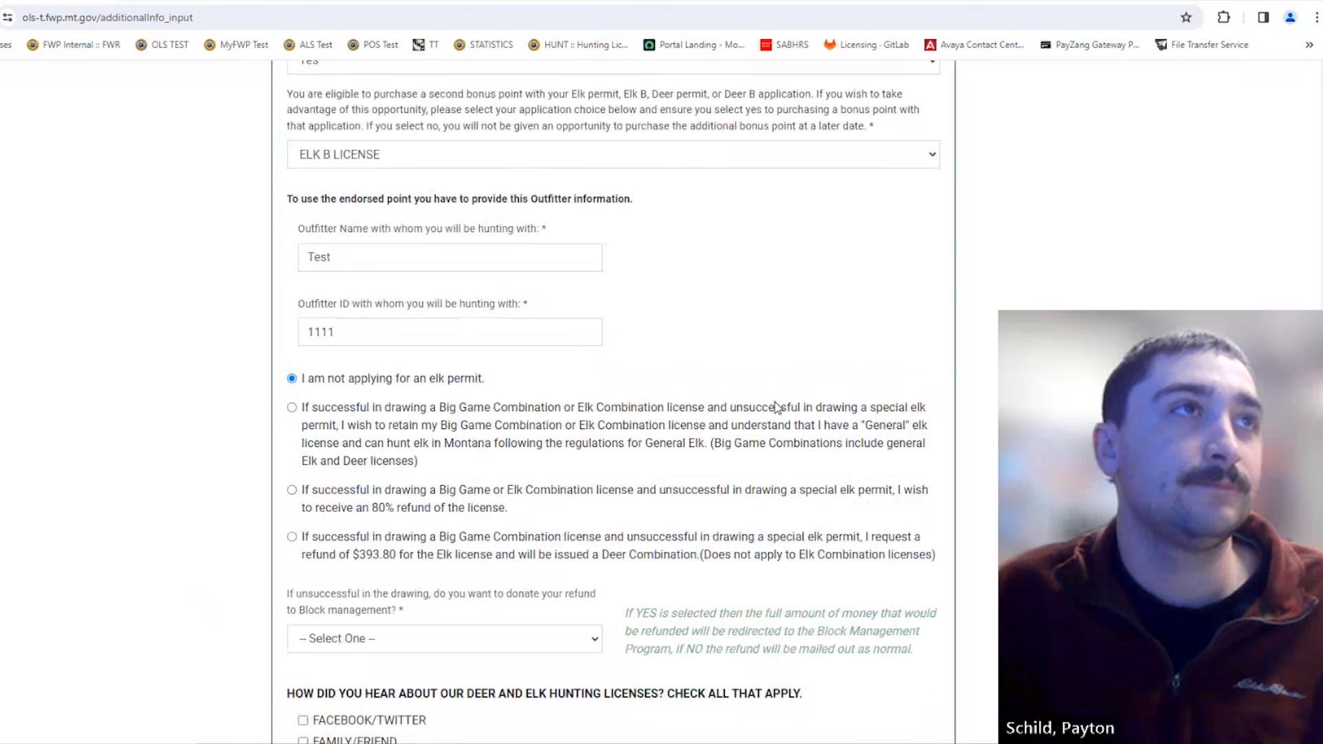
pyautogui.scroll(-1, 775, 403)
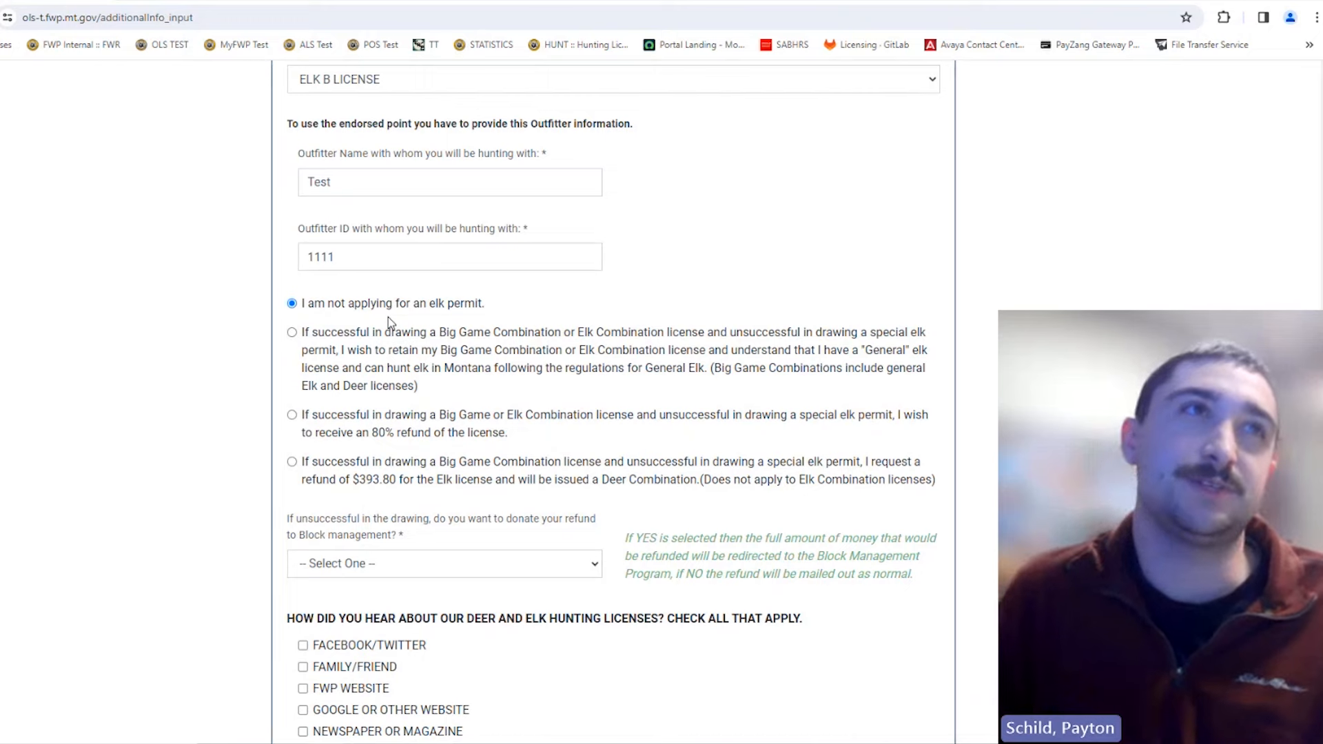
pyautogui.scroll(-2, 372, 319)
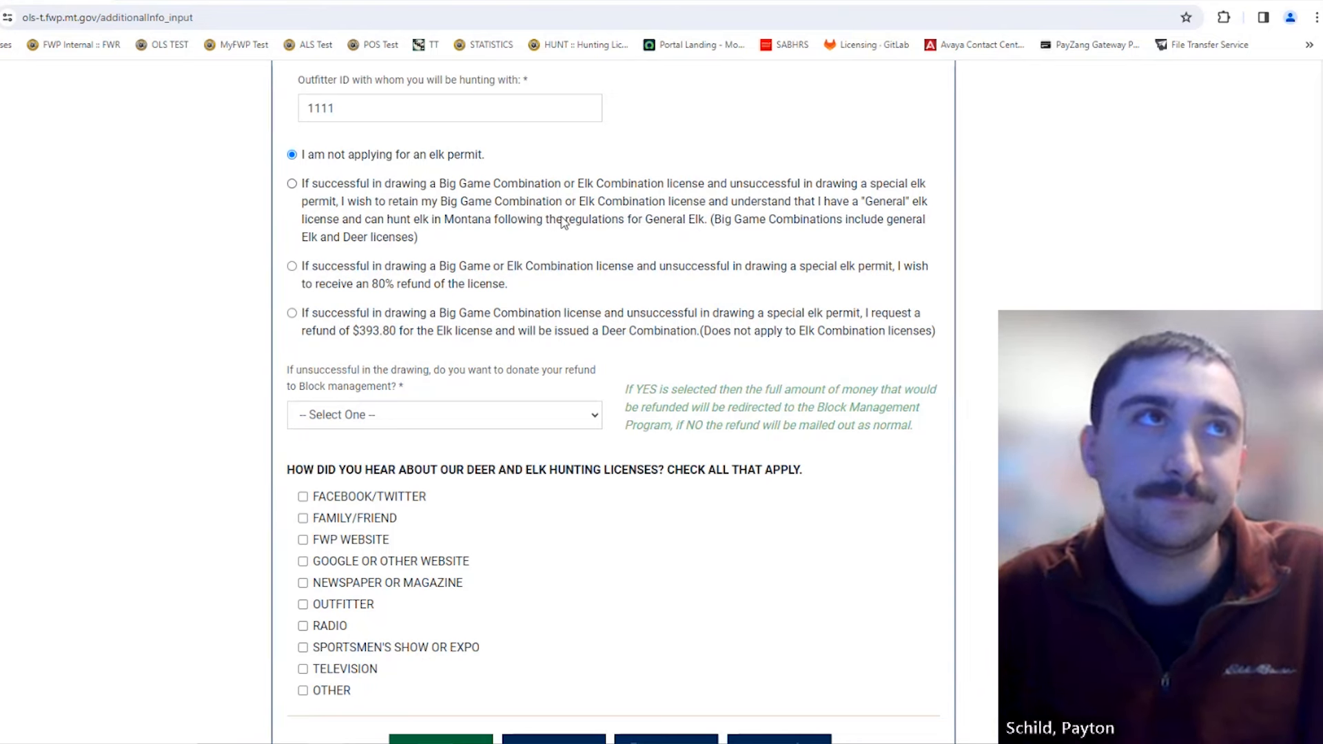
pyautogui.scroll(1, 683, 225)
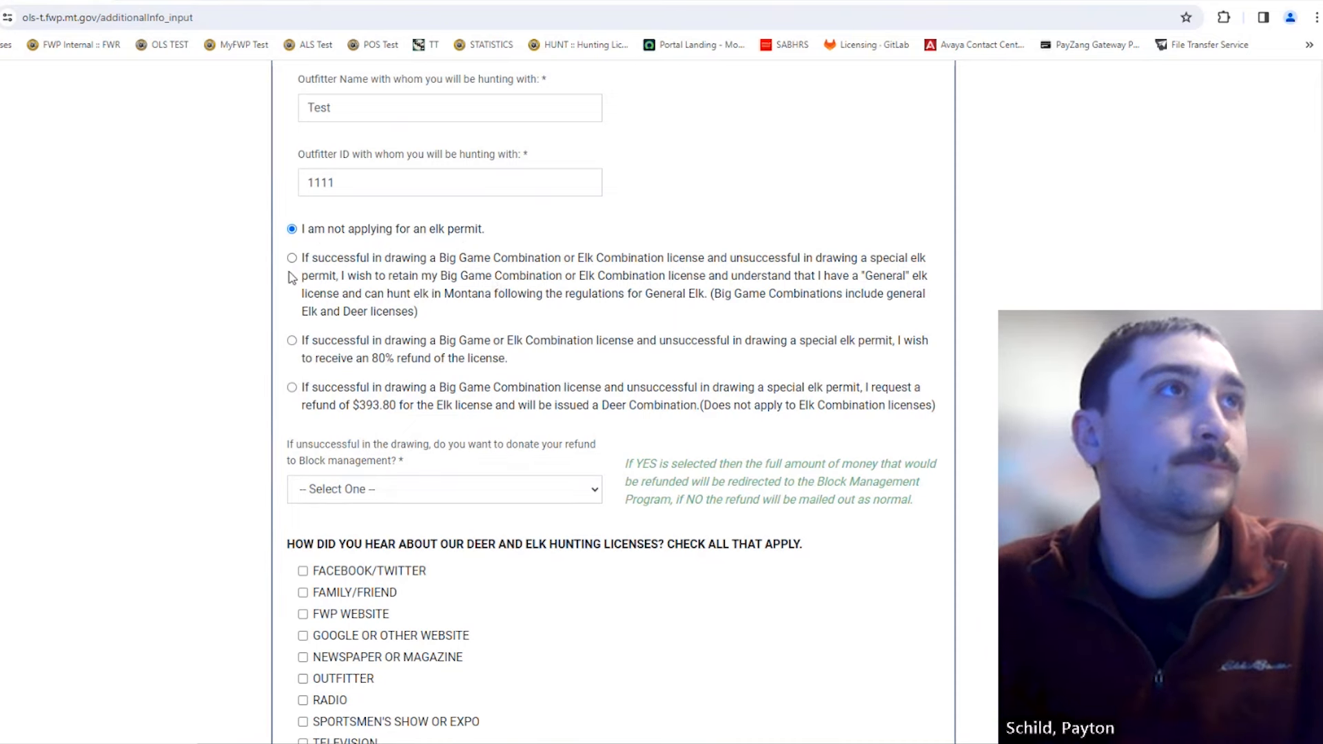
pyautogui.scroll(-3, 352, 358)
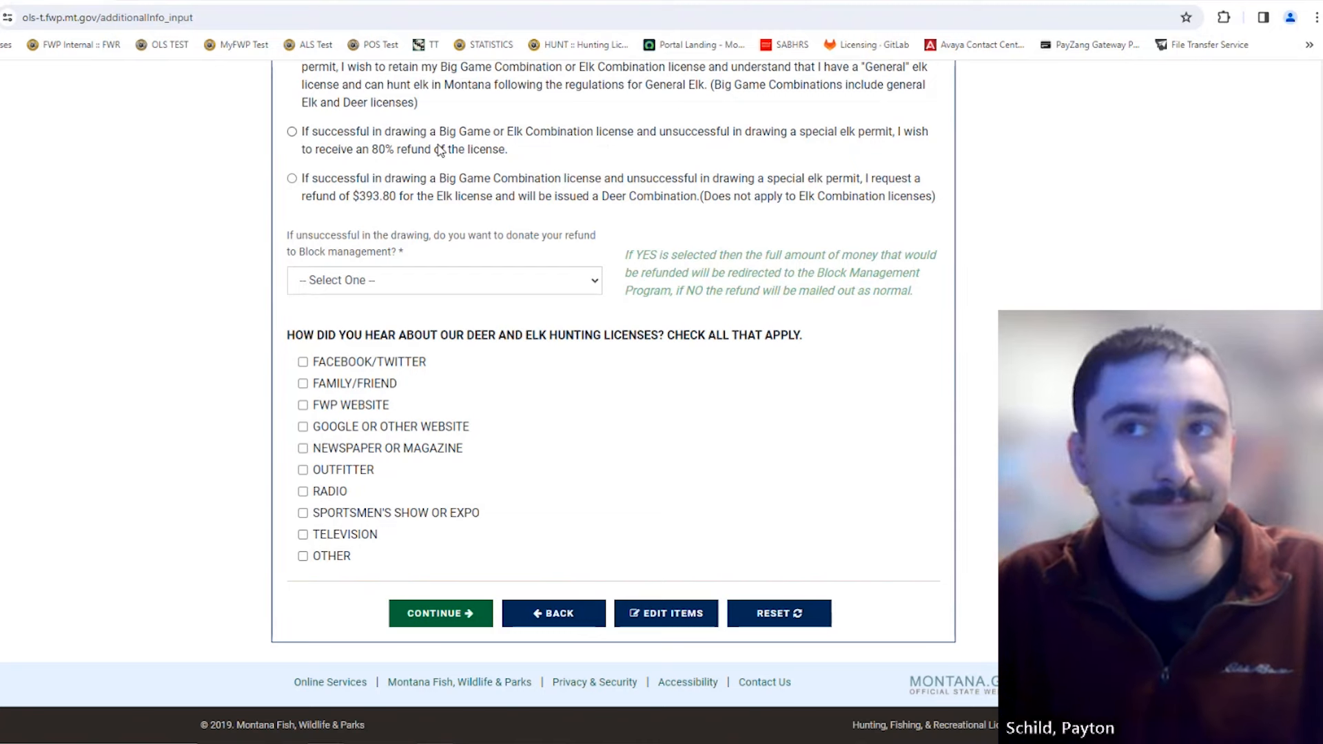
pyautogui.scroll(3, 441, 151)
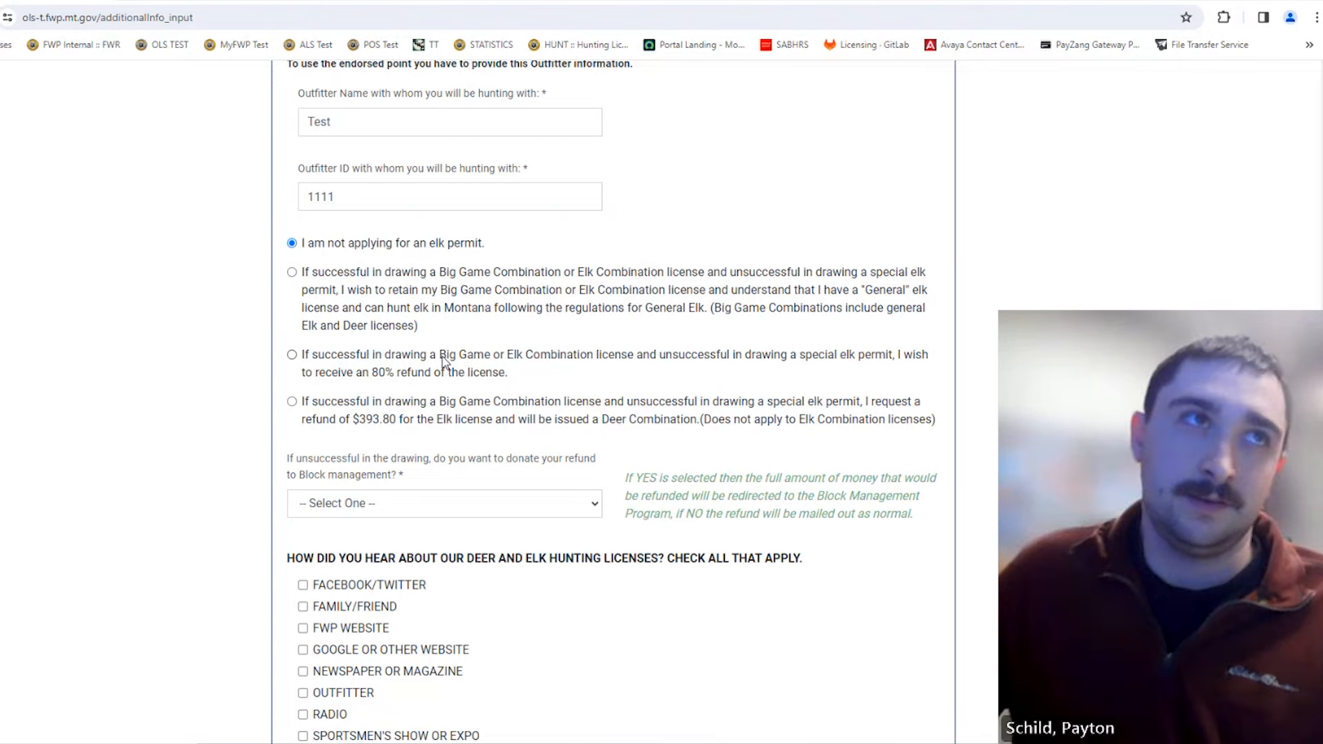
pyautogui.scroll(-1, 554, 340)
pyautogui.scroll(-3, 554, 339)
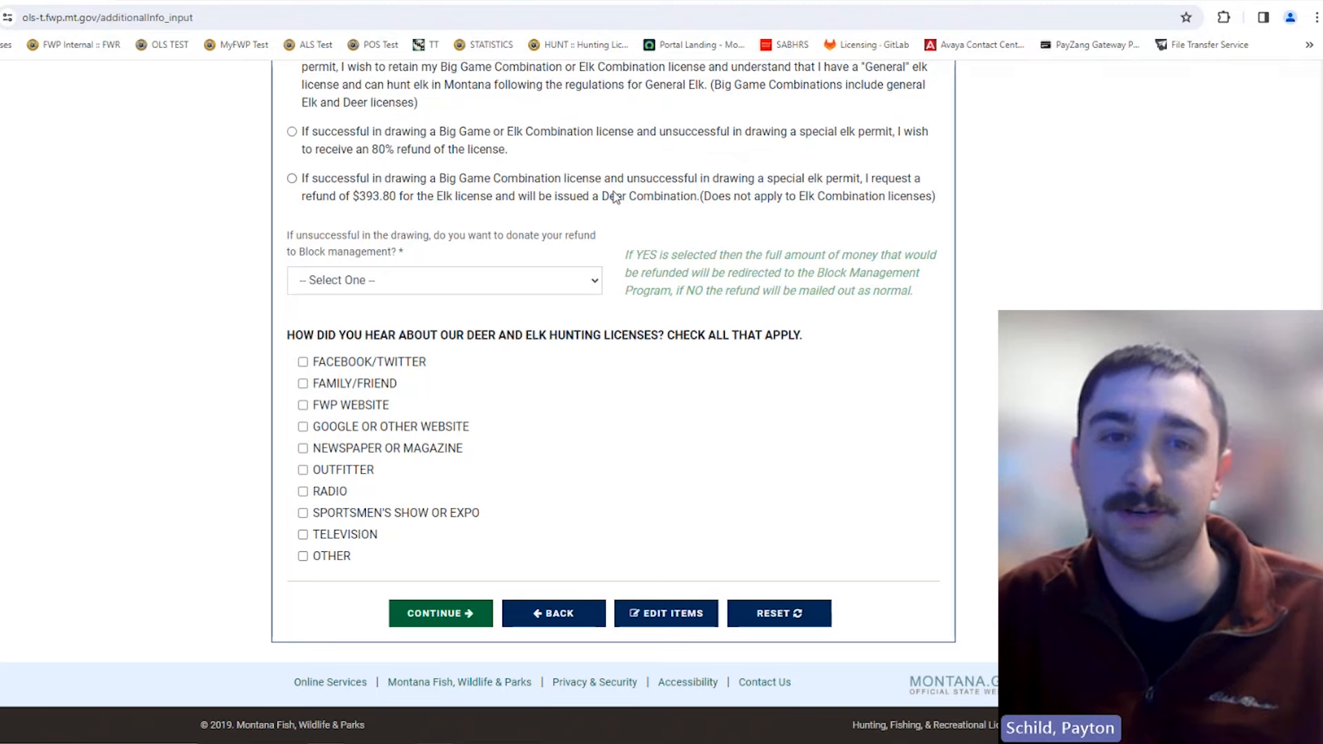
pyautogui.scroll(1, 652, 237)
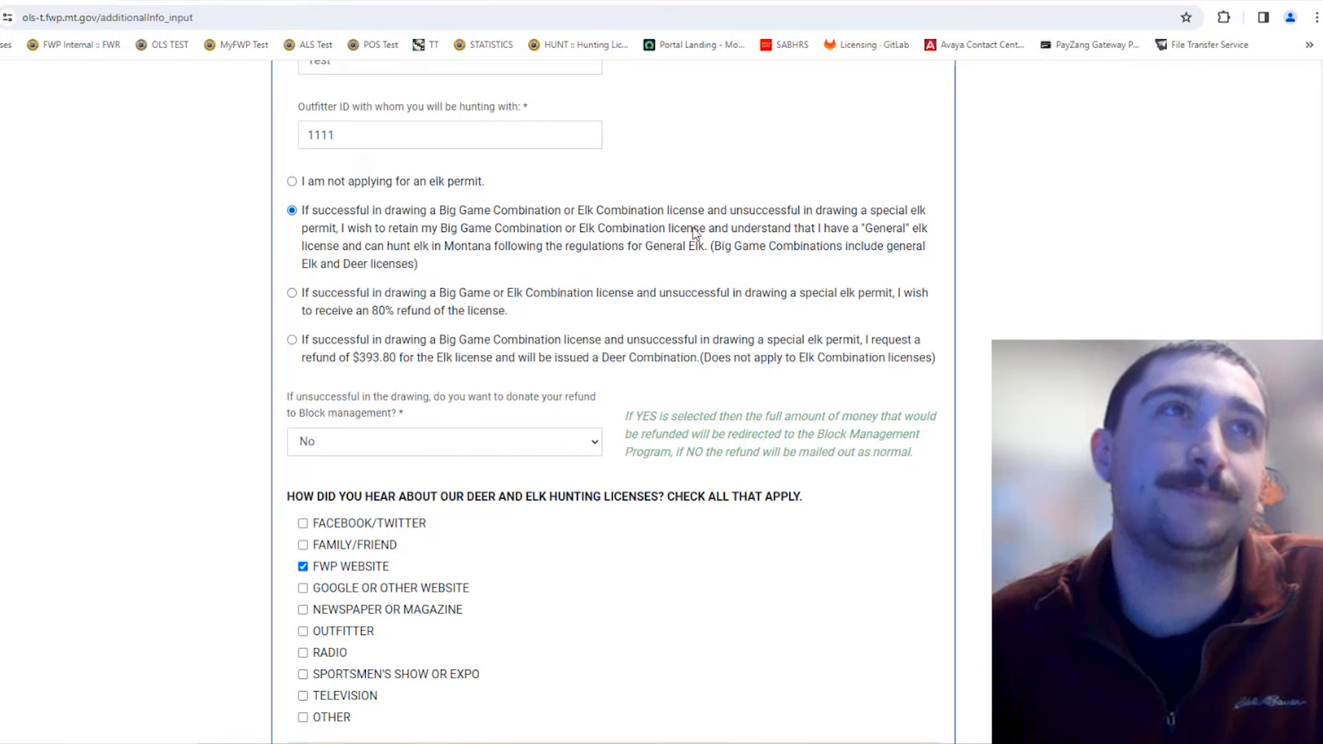
pyautogui.scroll(-1, 539, 246)
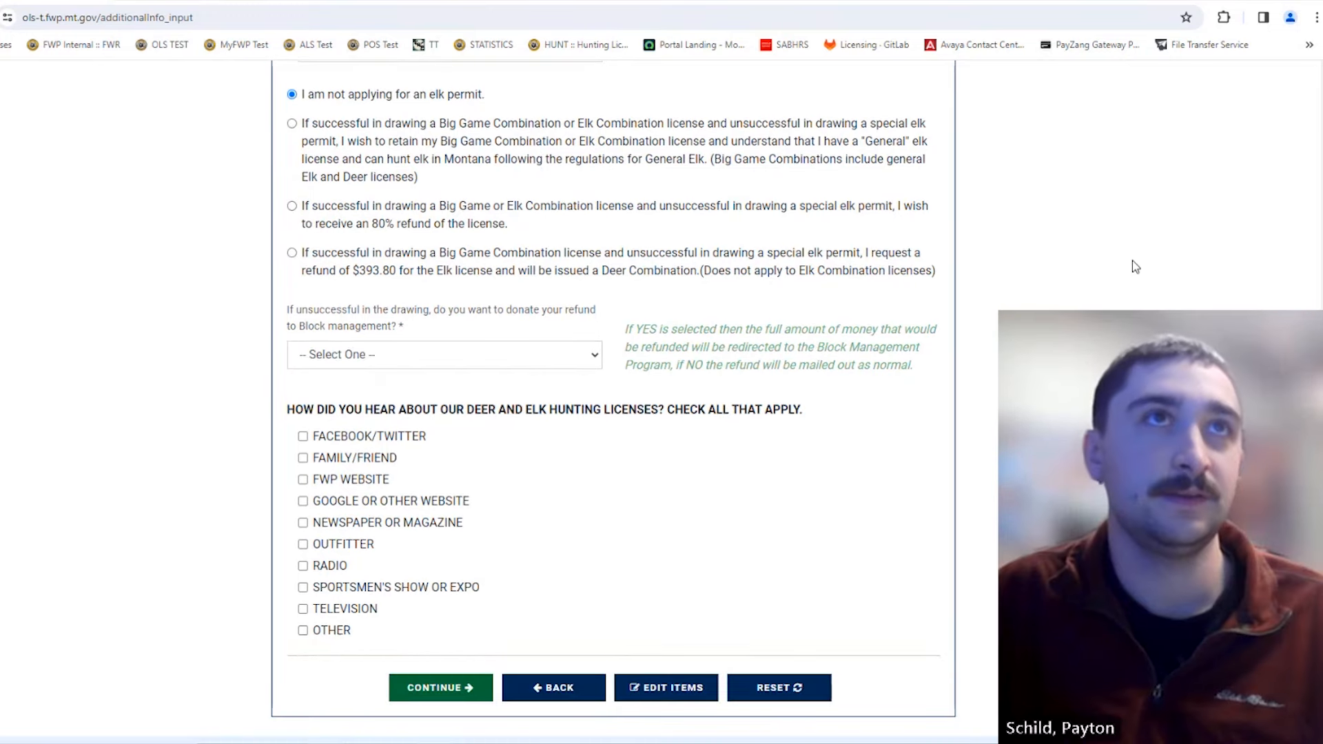
pyautogui.scroll(4, 905, 307)
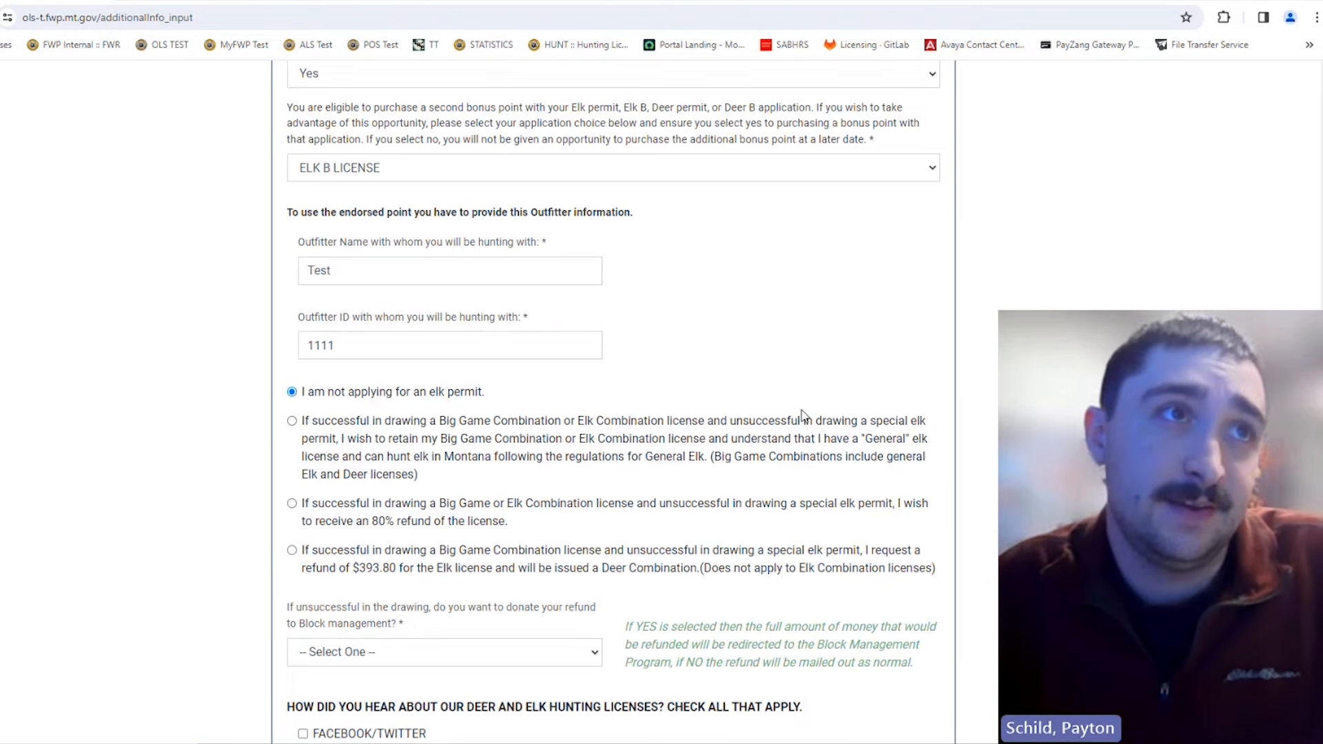
pyautogui.scroll(-2, 855, 420)
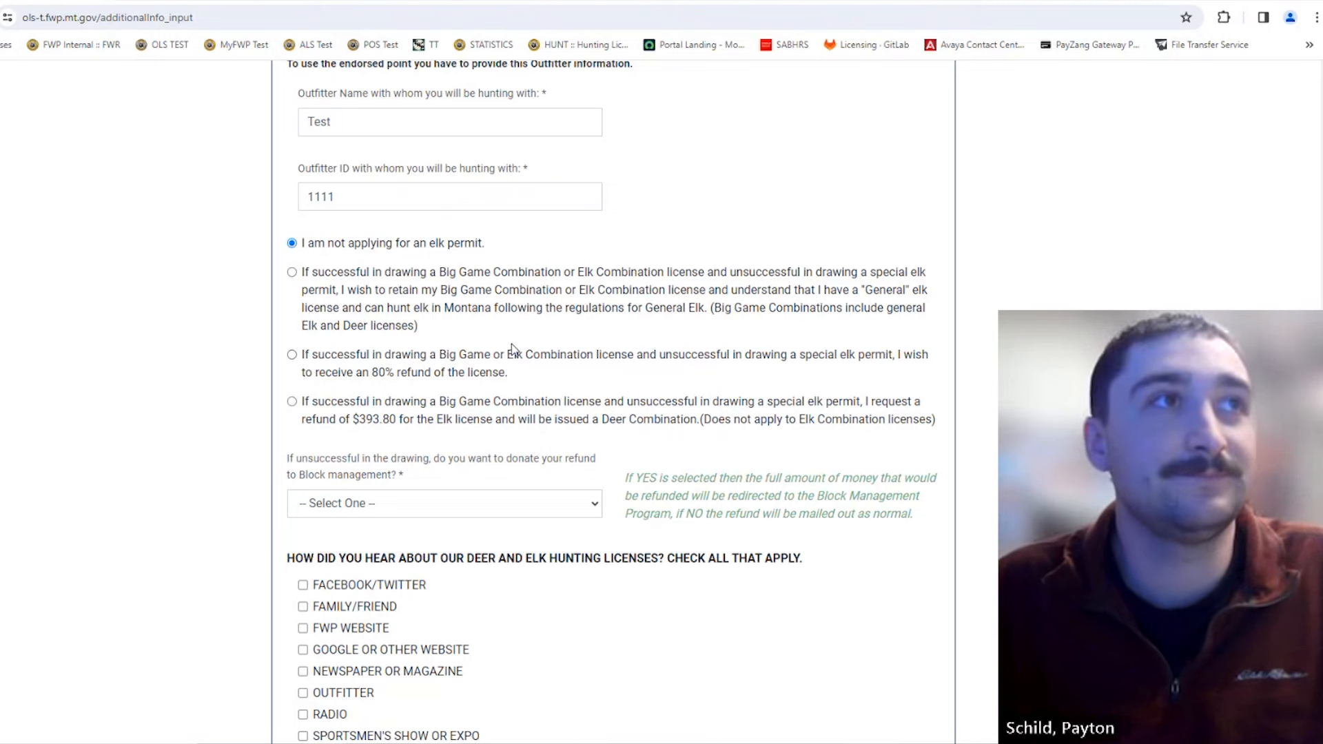
pyautogui.scroll(-3, 512, 345)
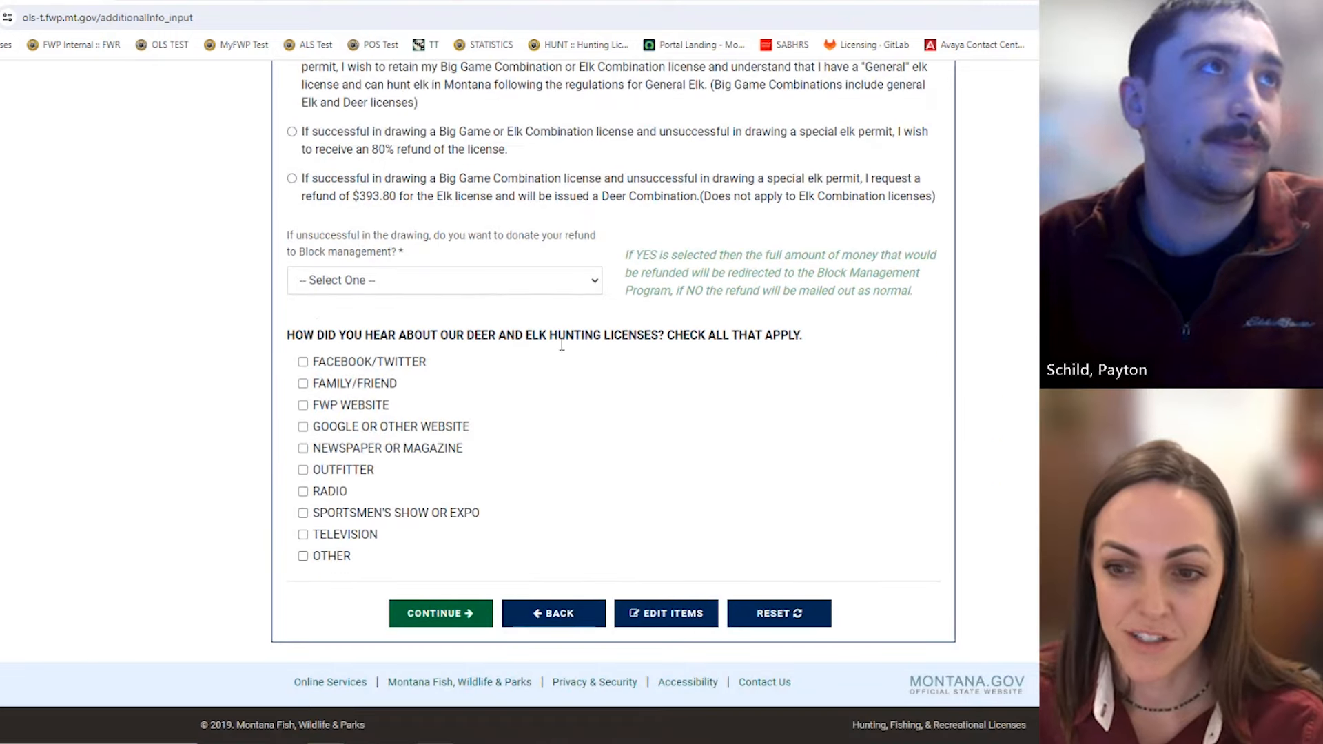
pyautogui.scroll(2, 565, 371)
pyautogui.scroll(2, 565, 376)
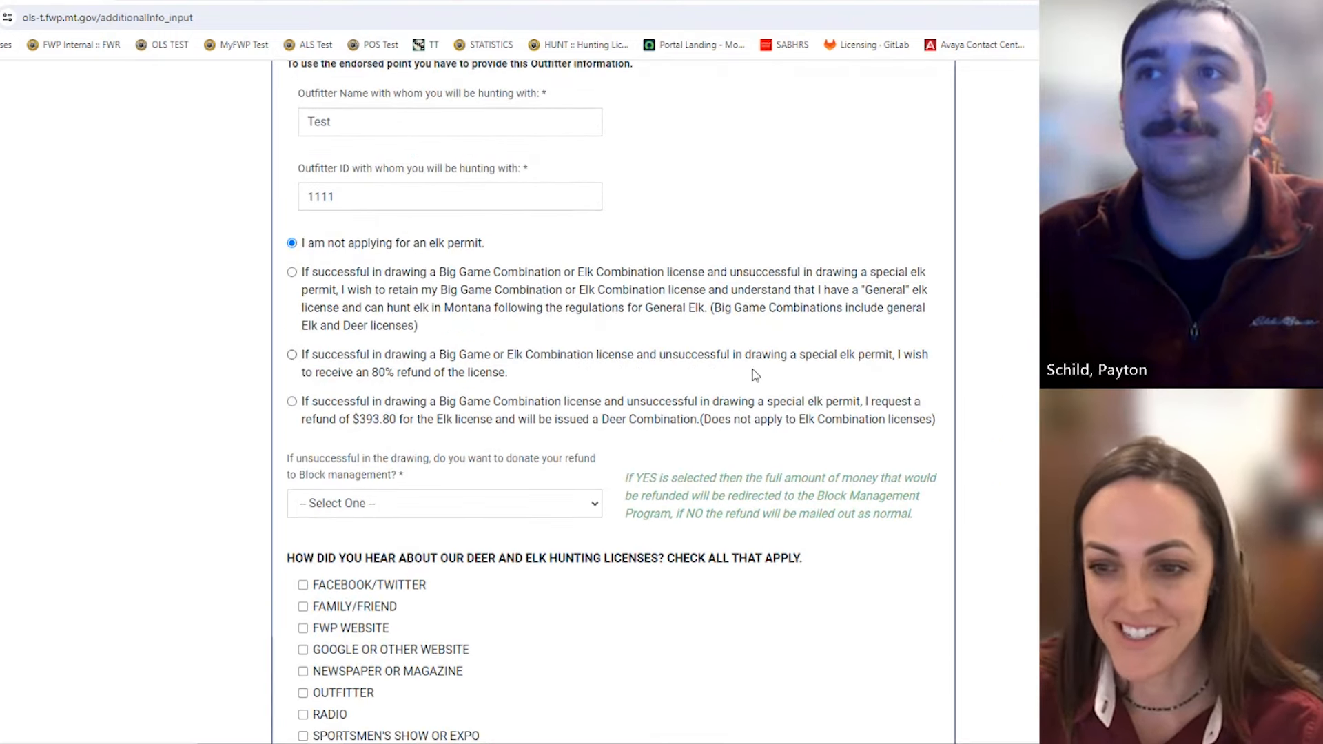
pyautogui.scroll(-2, 877, 384)
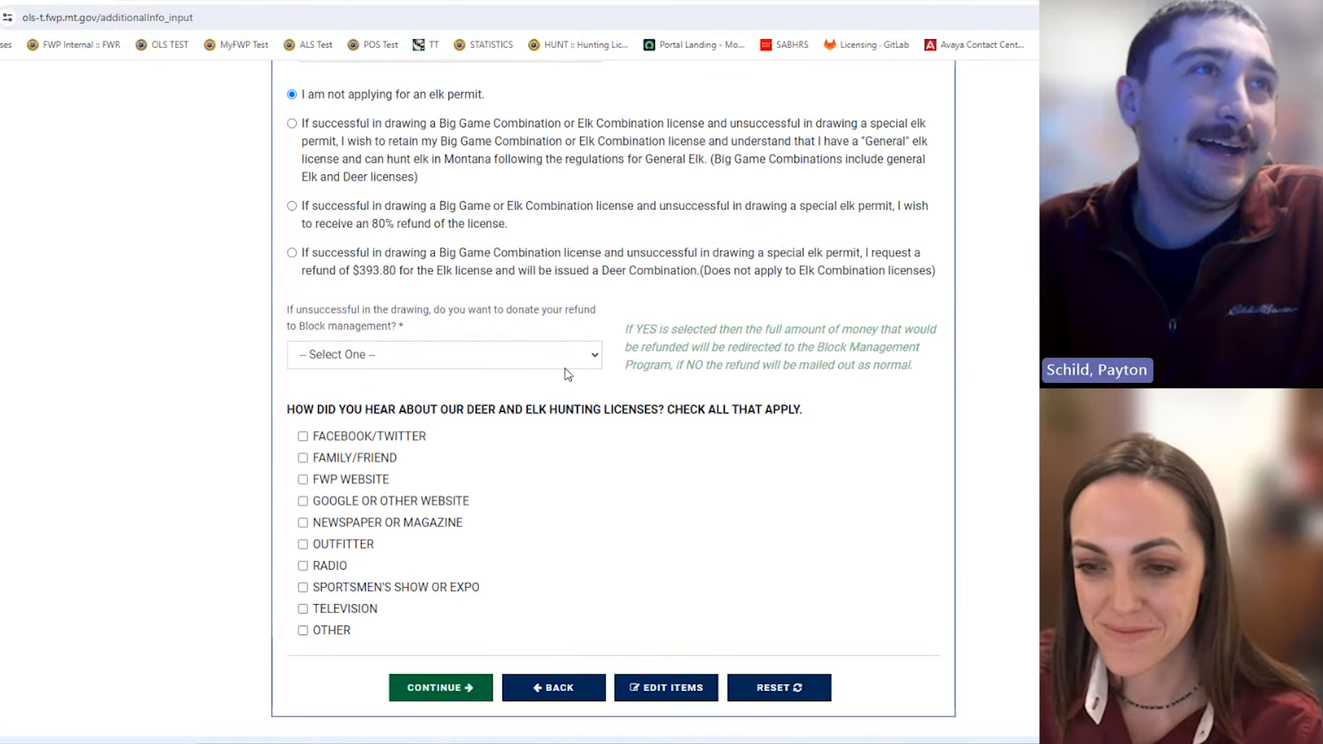
pyautogui.scroll(-1, 478, 362)
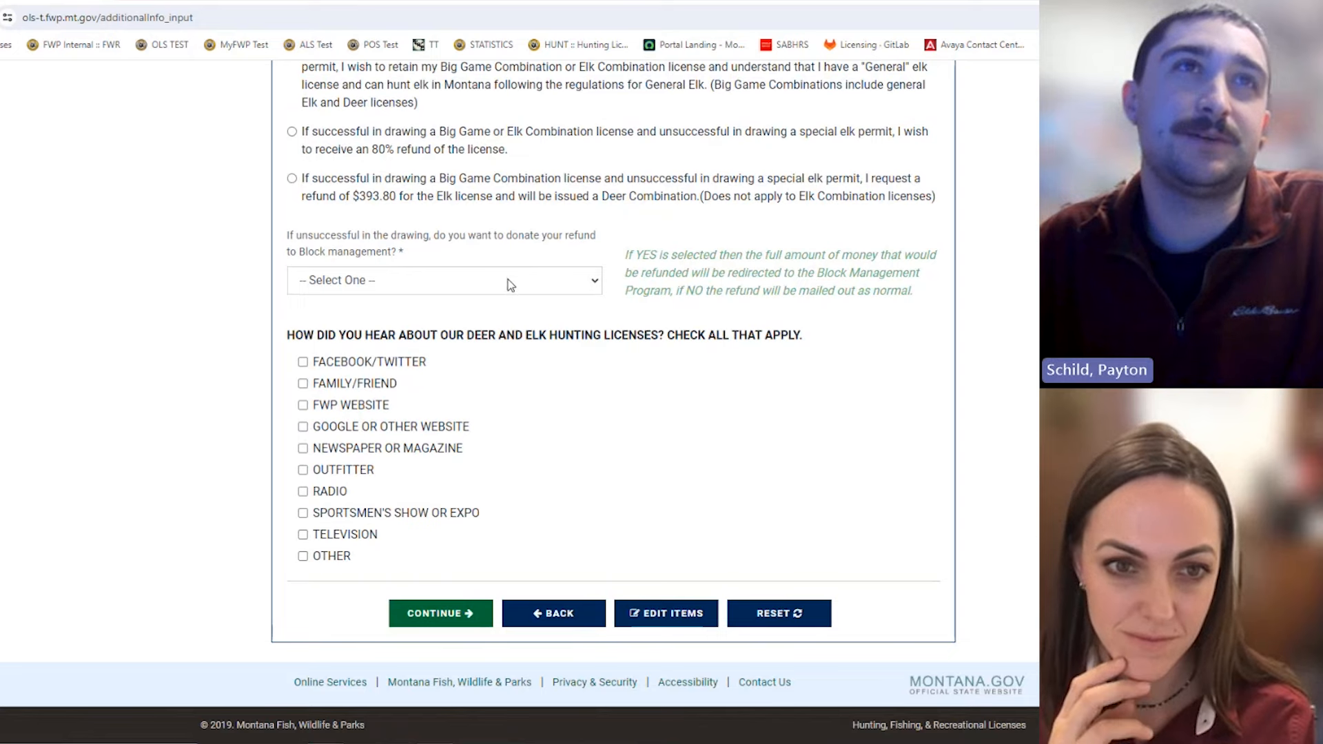
pyautogui.scroll(2, 579, 341)
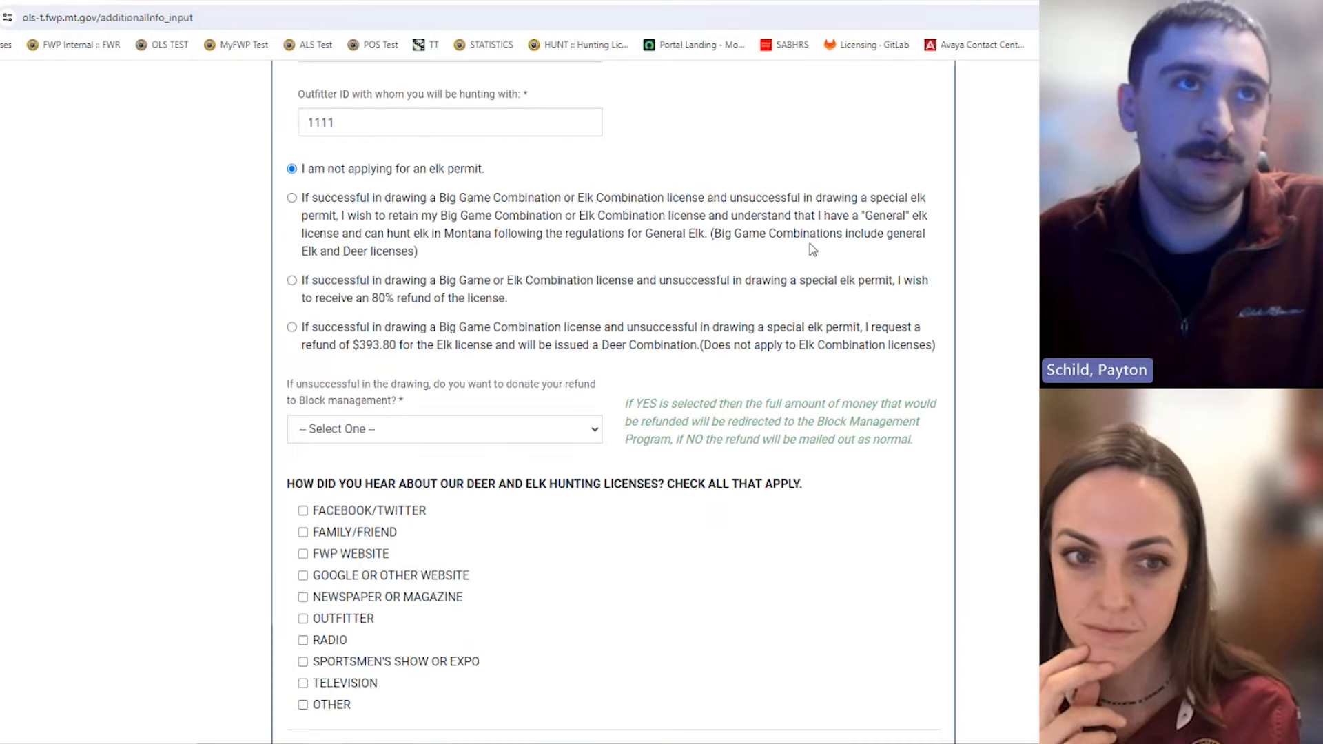
pyautogui.scroll(17, 870, 377)
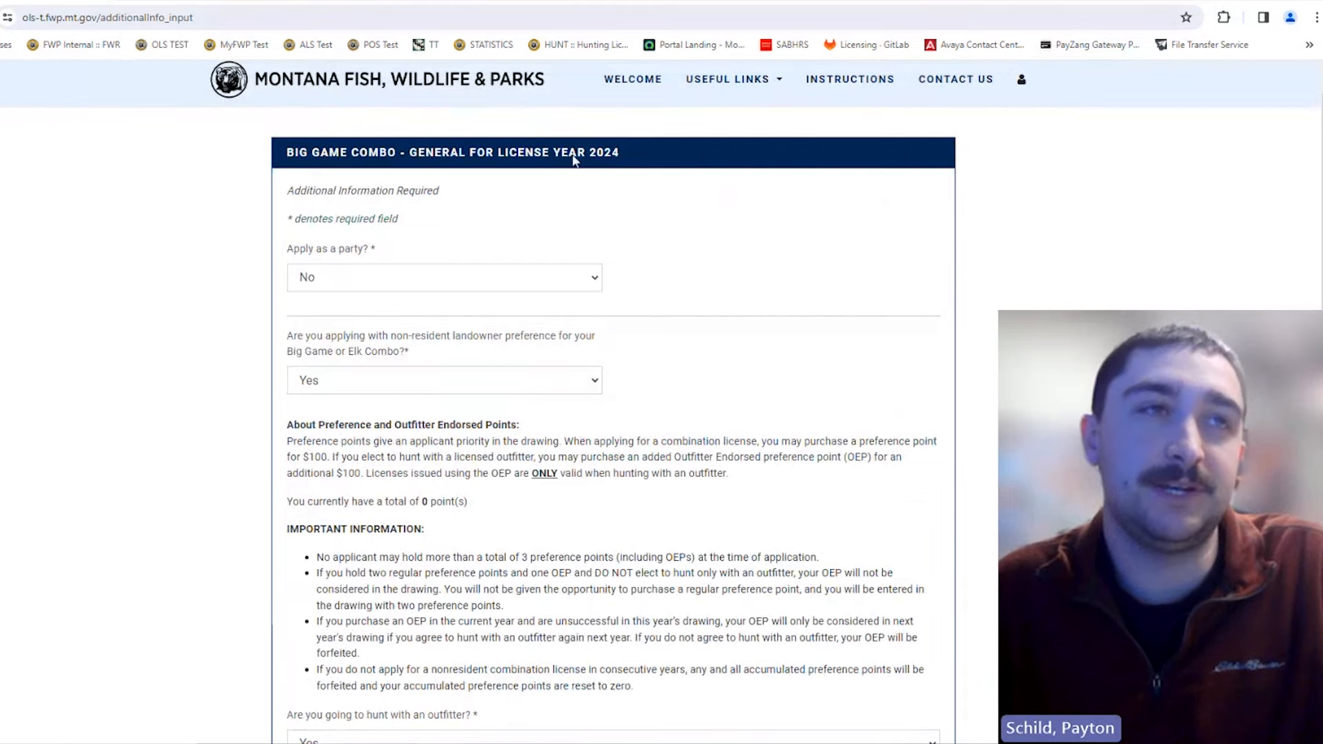
pyautogui.scroll(-17, 765, 386)
pyautogui.scroll(-2, 761, 407)
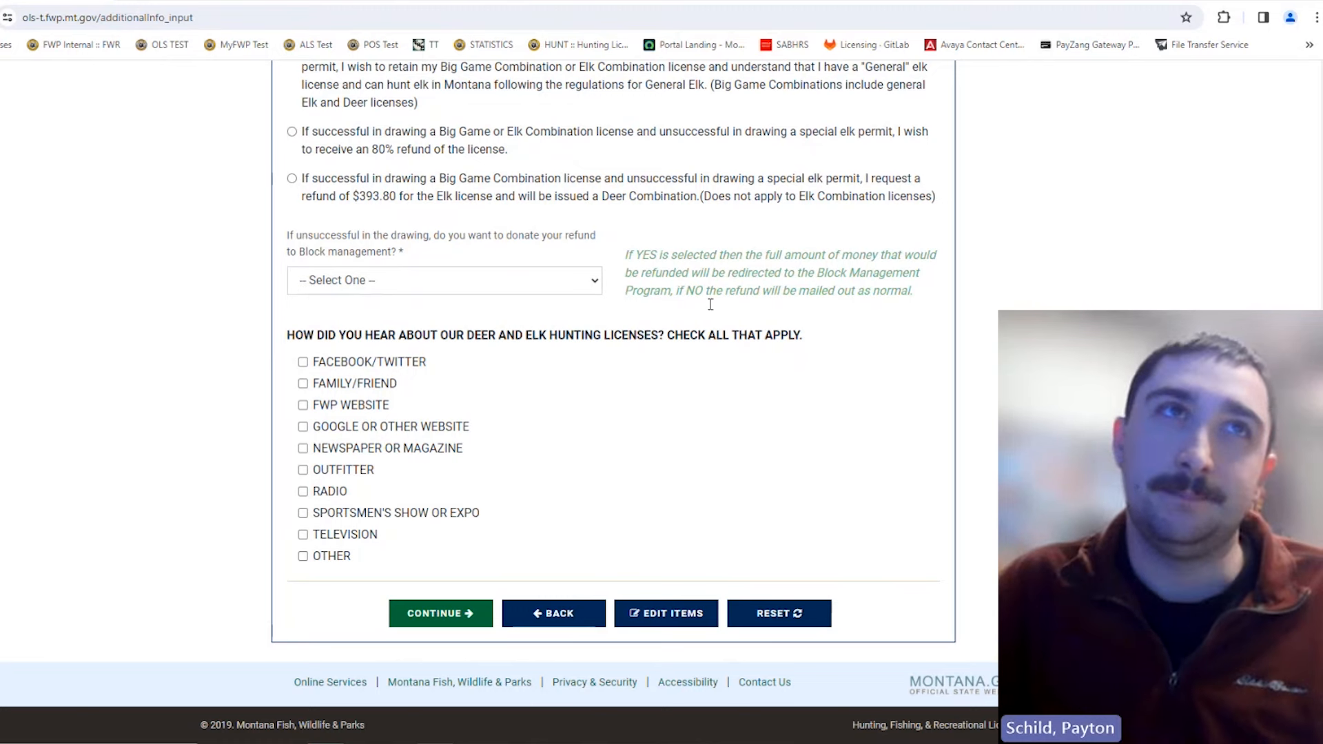
# Step: Answer No to donating the Block management refund
pyautogui.click(582, 289)
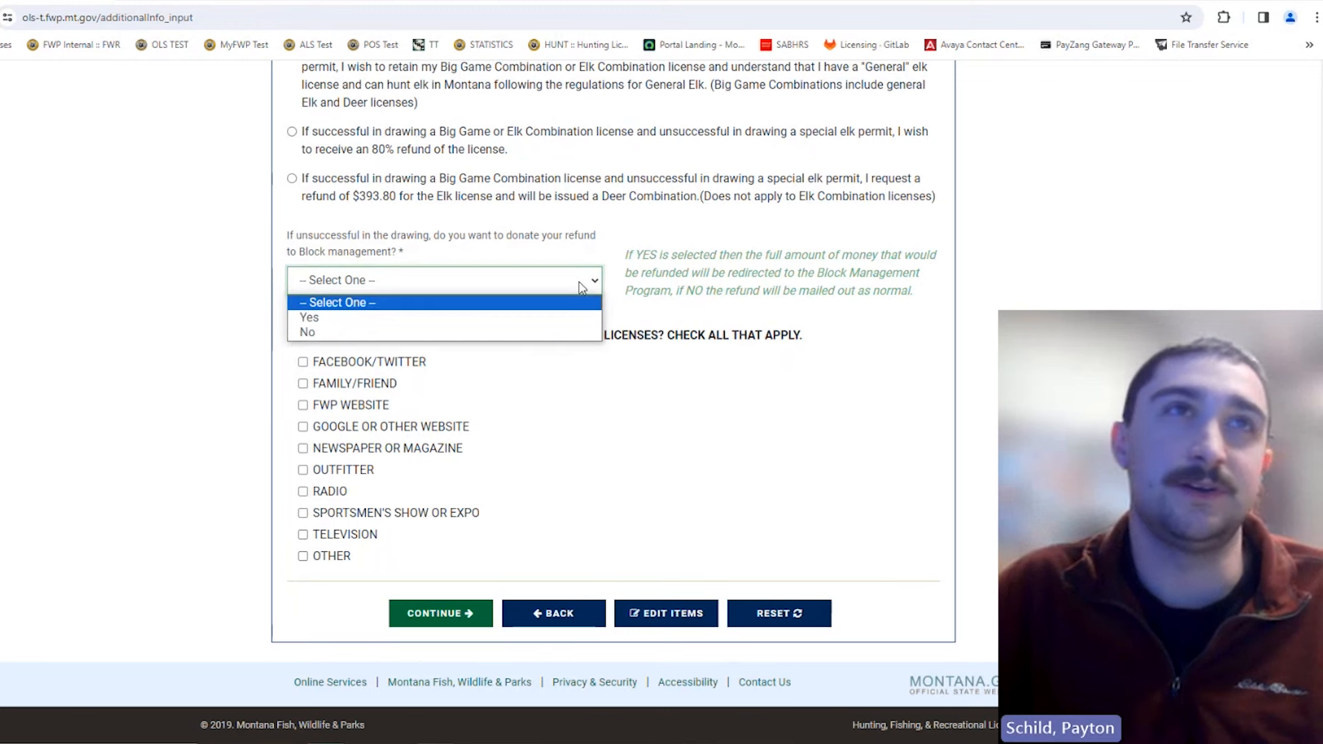
pyautogui.click(516, 332)
pyautogui.click(670, 388)
pyautogui.scroll(1, 657, 391)
pyautogui.scroll(-1, 657, 390)
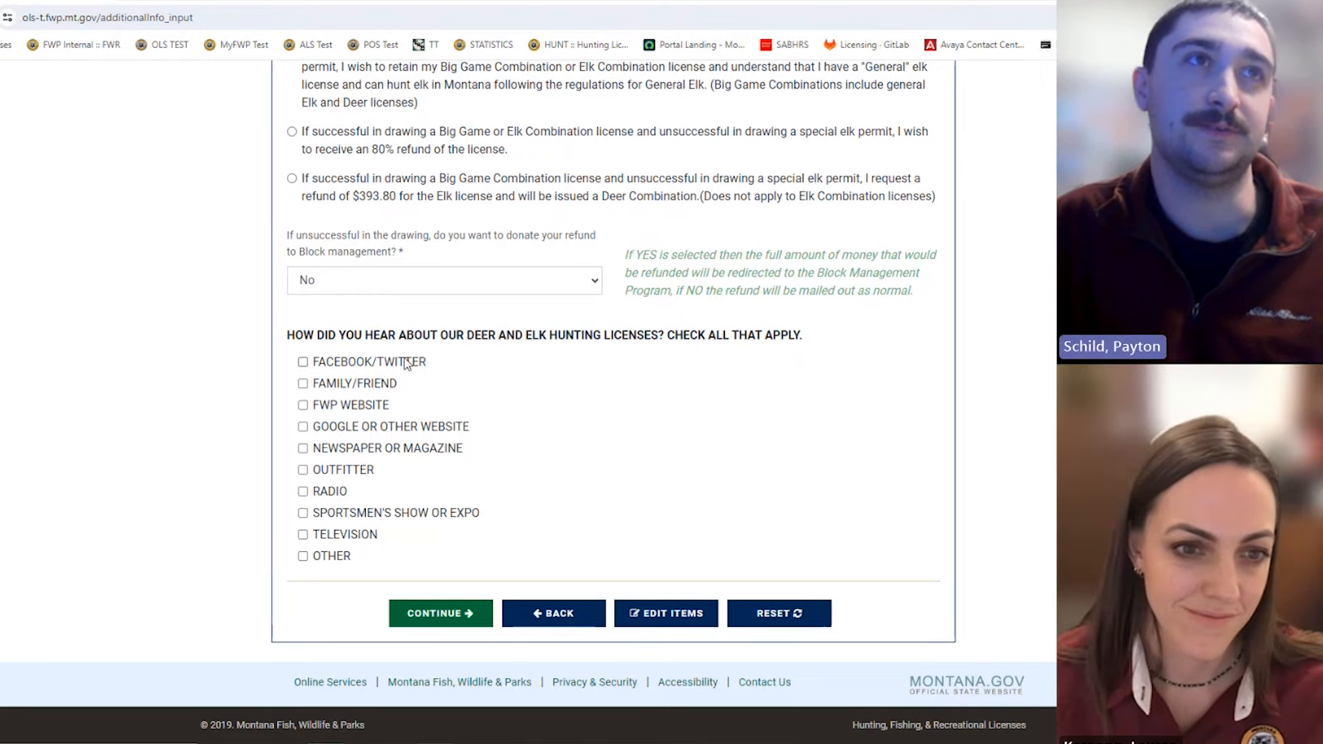
# Step: Tick FWP WEBSITE as where you heard about it and scroll on
pyautogui.click(302, 406)
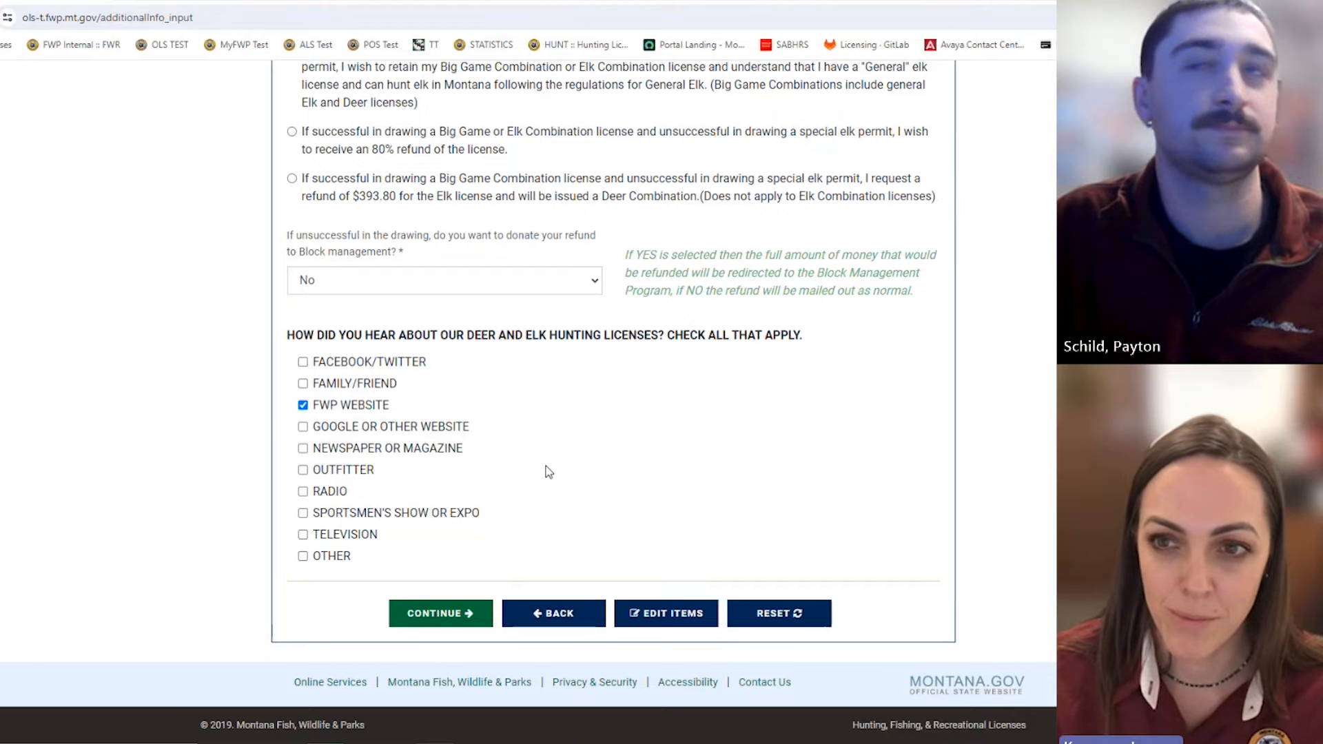
pyautogui.scroll(10, 547, 469)
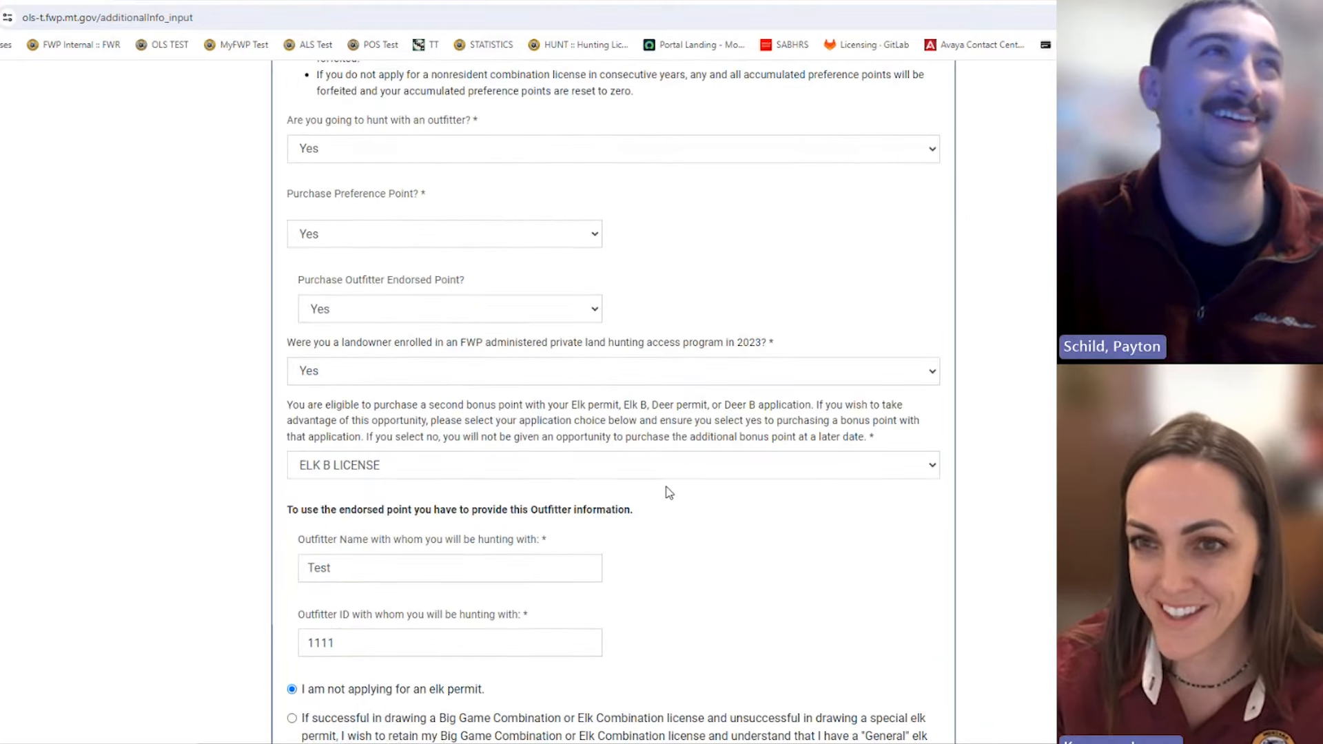
pyautogui.scroll(8, 660, 476)
pyautogui.scroll(-15, 660, 475)
pyautogui.scroll(-2, 675, 579)
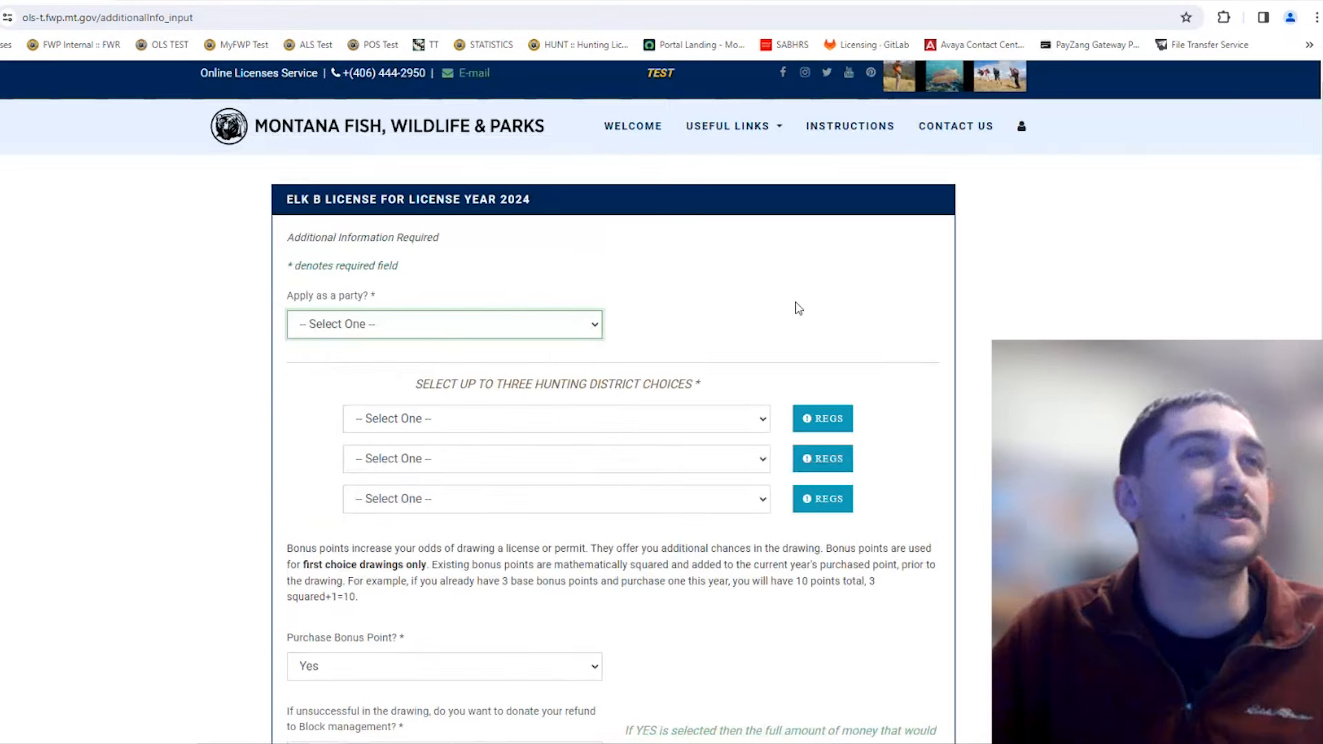
pyautogui.scroll(-1, 797, 307)
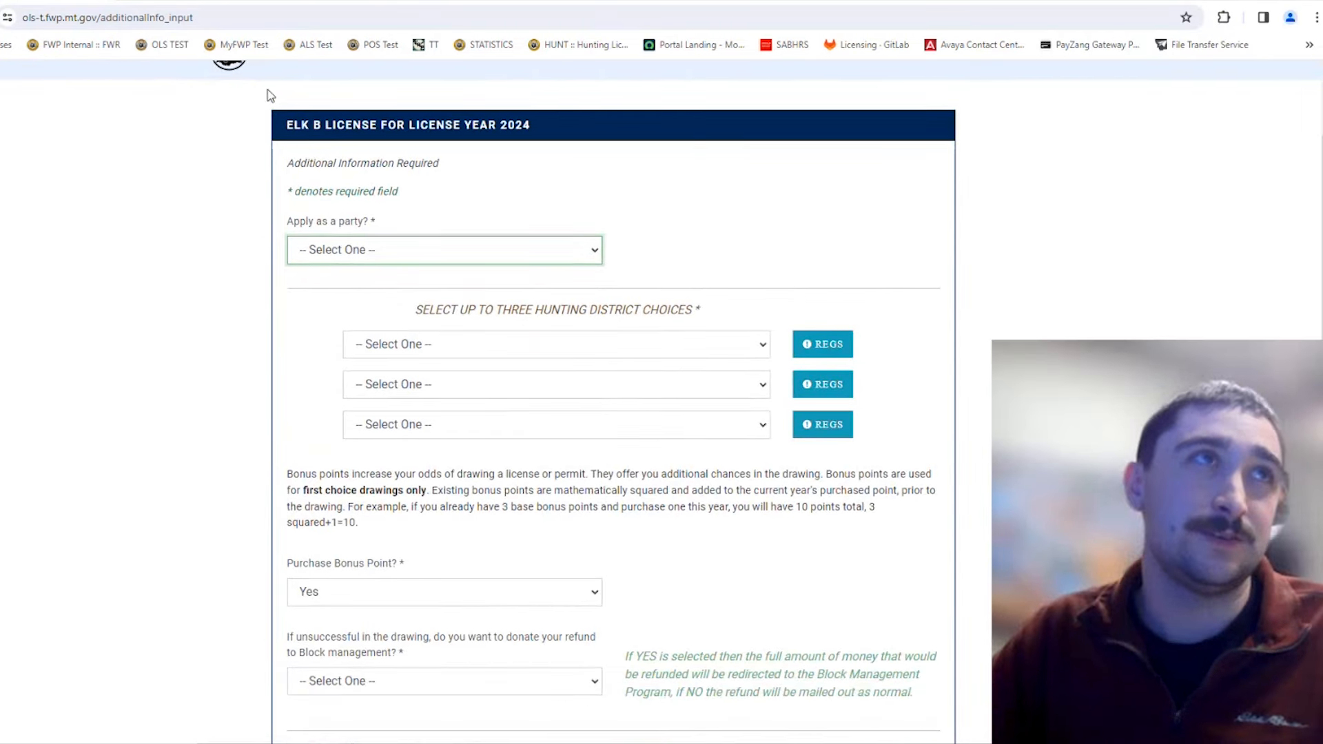
# Step: Scroll the regulations PDF to the HD 380 table listing Elk B Licenses 380-00, 380-01, 380-02
pyautogui.click(181, 2)
pyautogui.scroll(-2, 664, 410)
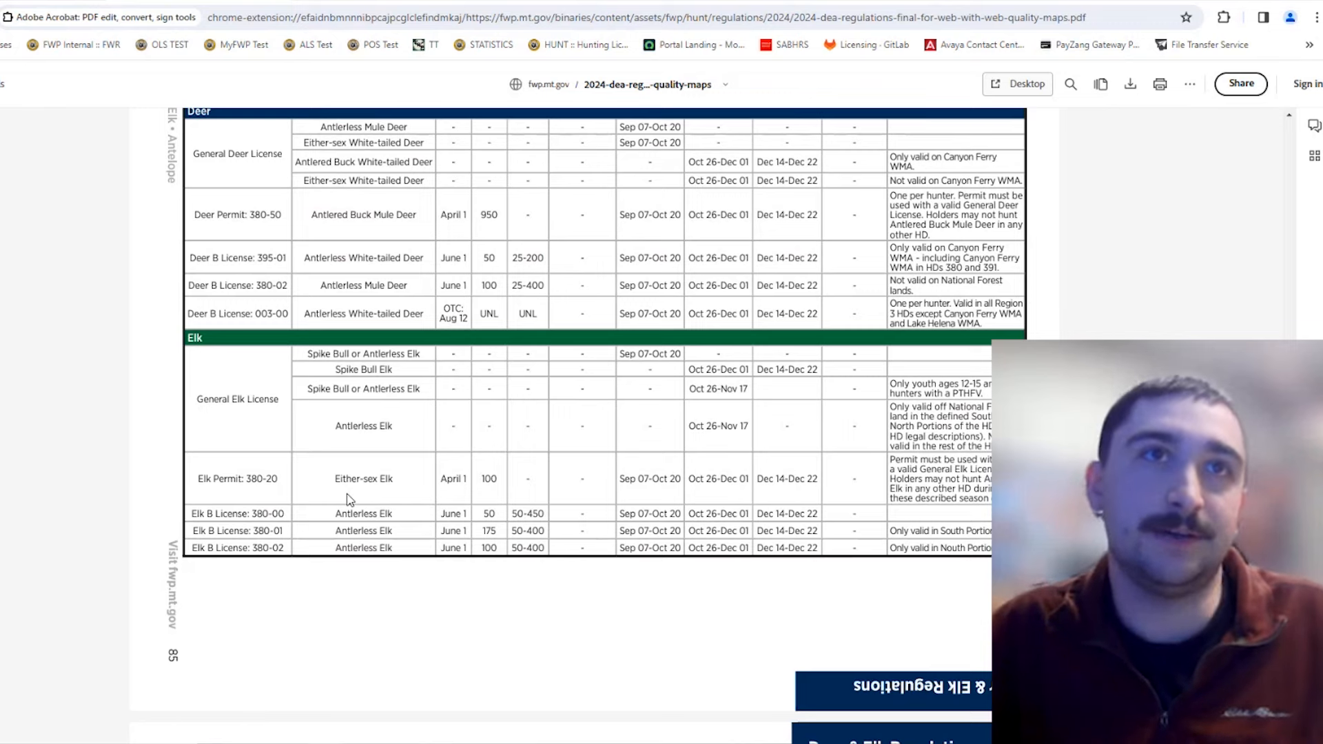
pyautogui.scroll(-4, 331, 455)
pyautogui.scroll(3, 413, 448)
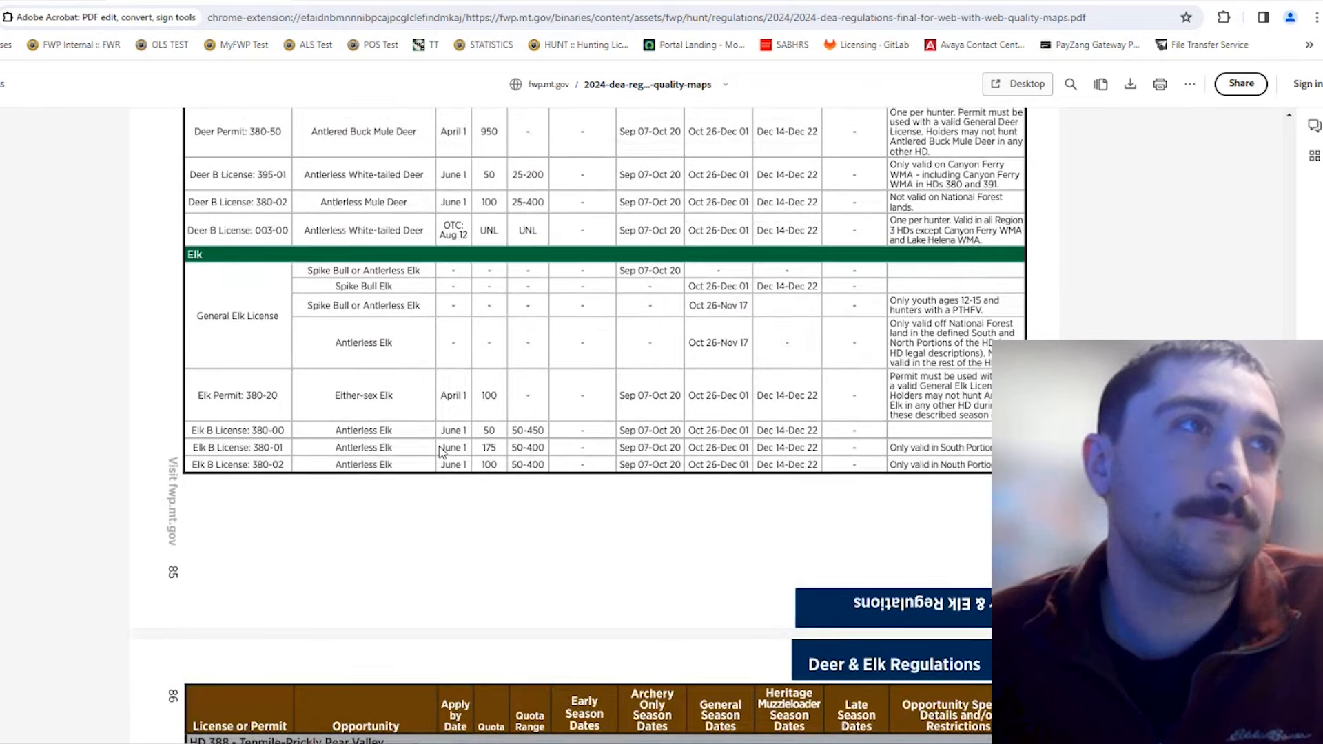
pyautogui.scroll(1, 441, 451)
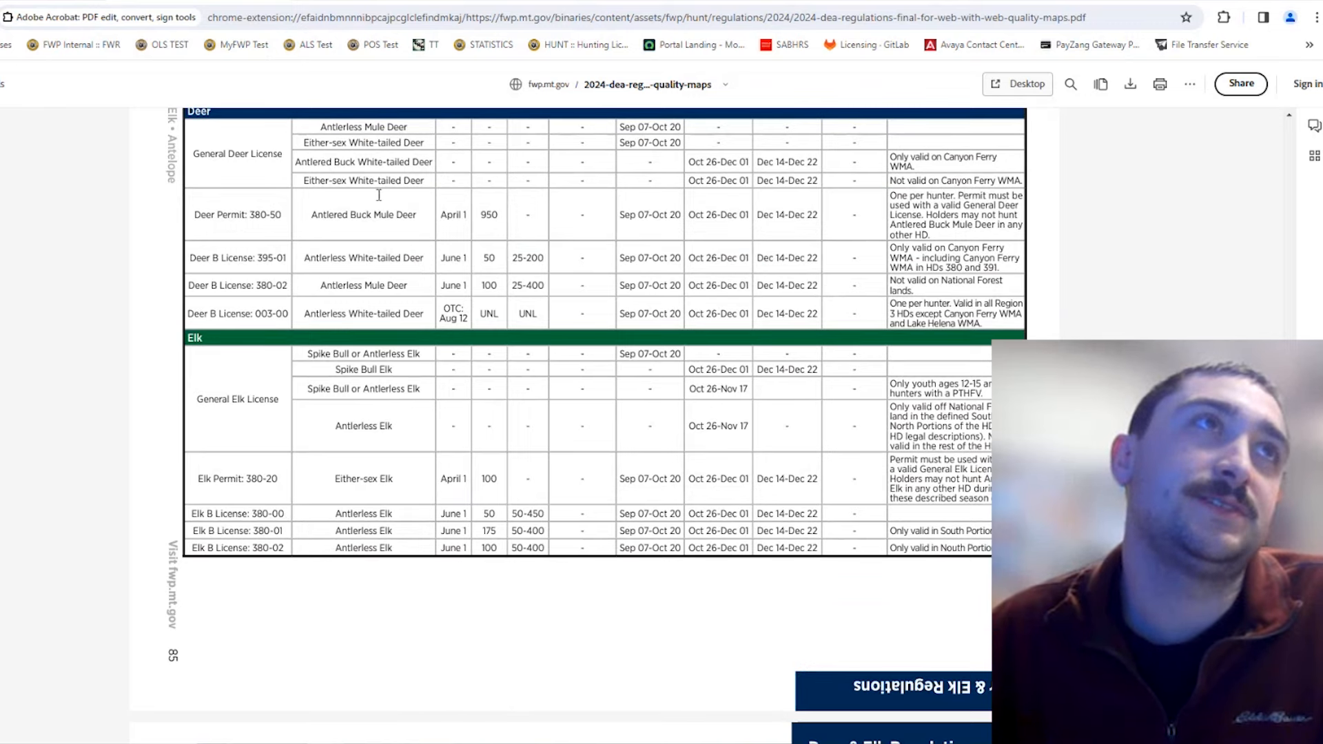
pyautogui.scroll(2, 376, 198)
pyautogui.scroll(-2, 321, 707)
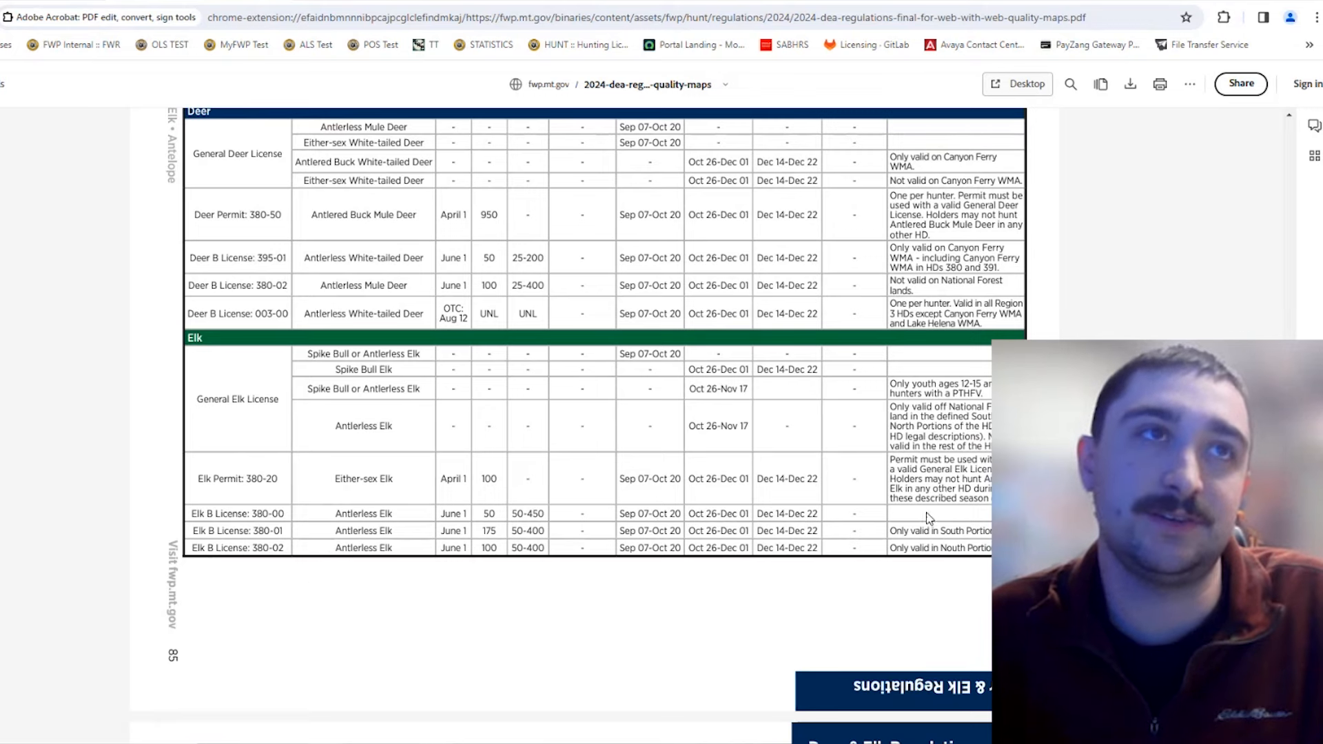
pyautogui.scroll(1, 771, 425)
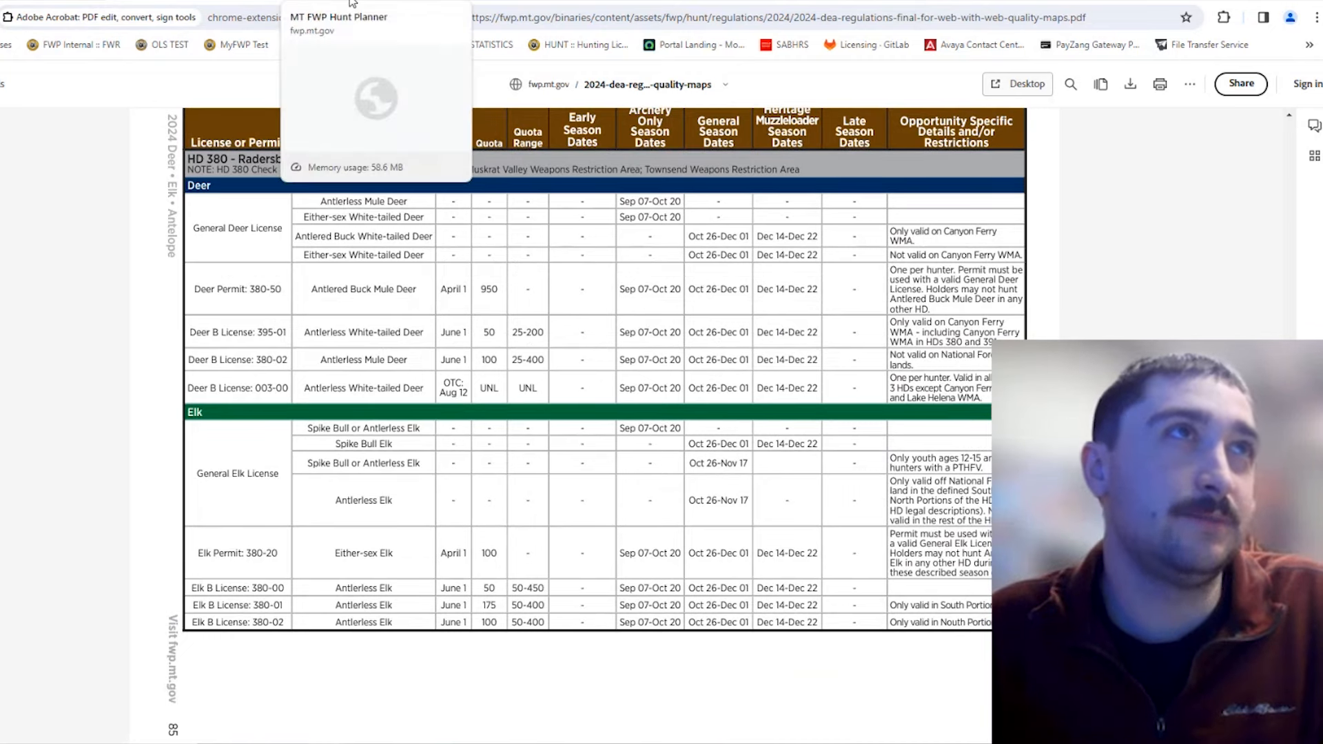
# Step: Set the Hunt Planner map's species to Elk to show elk hunting districts
pyautogui.click(352, 2)
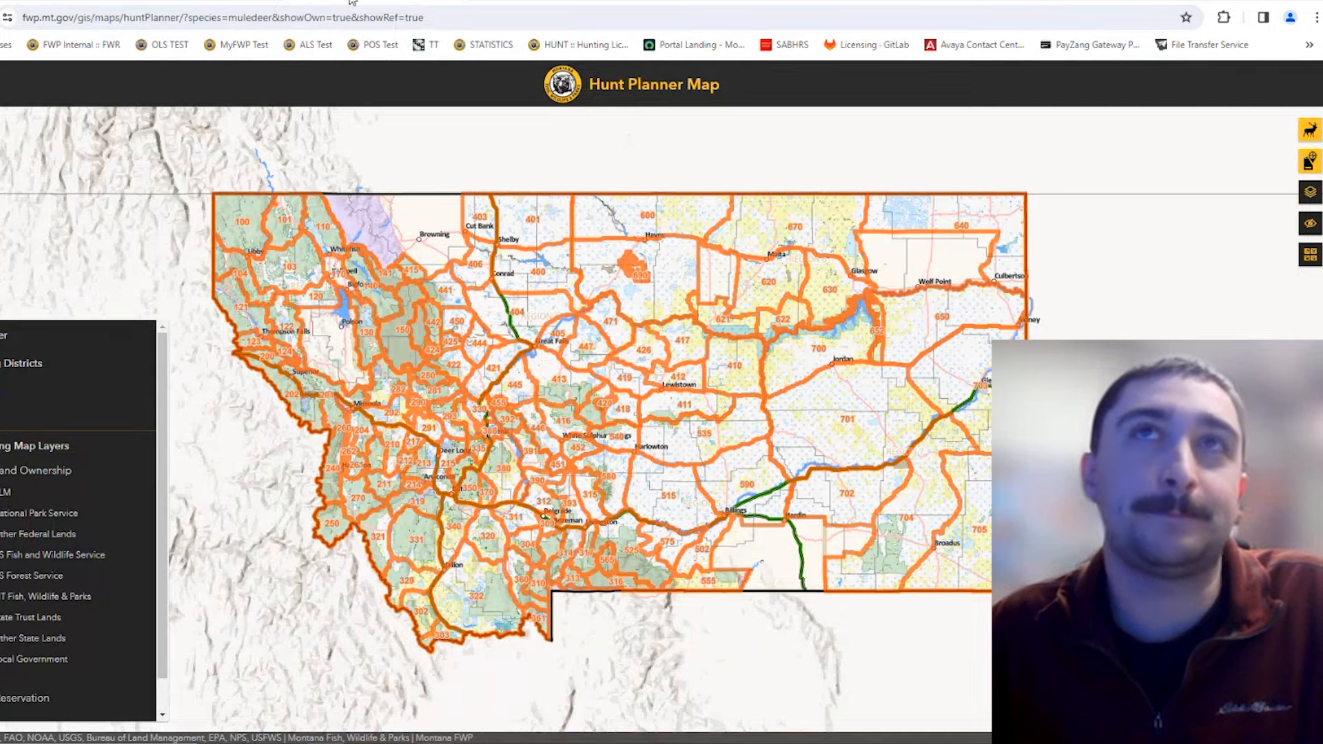
pyautogui.click(1310, 138)
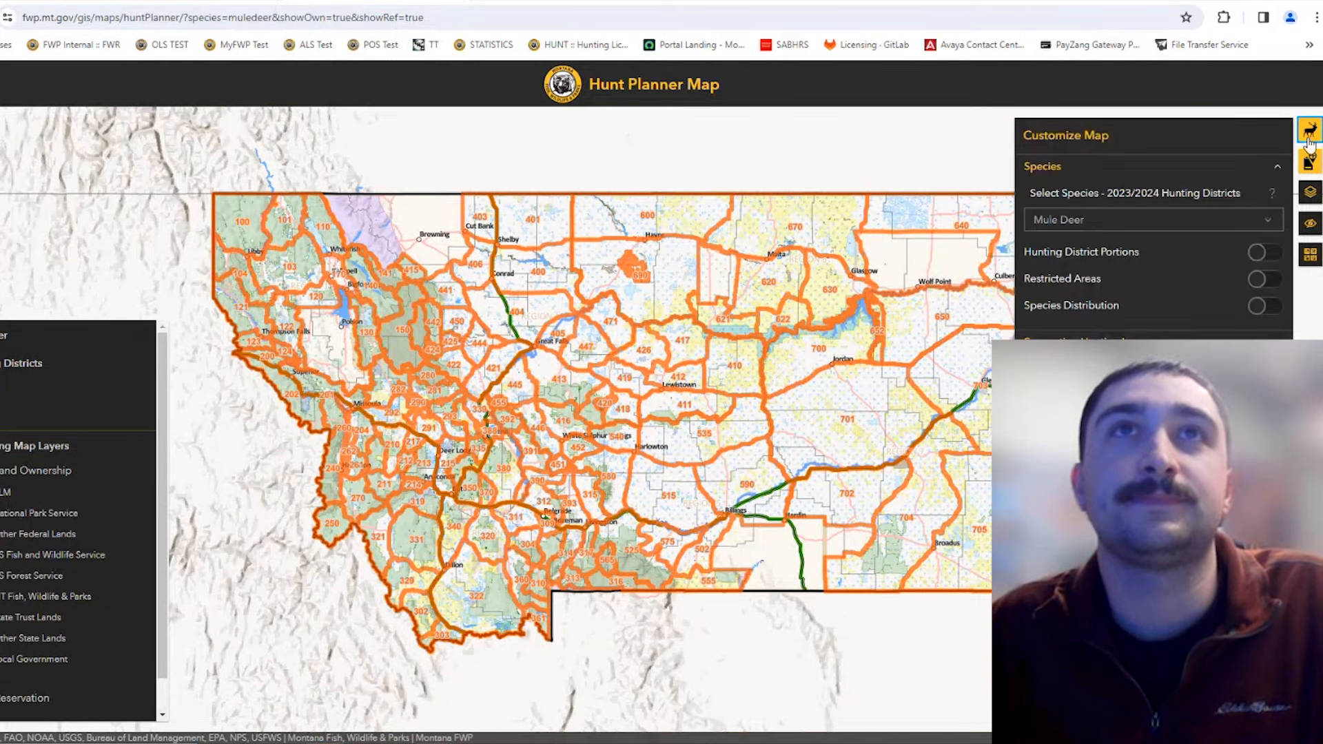
pyautogui.click(1142, 218)
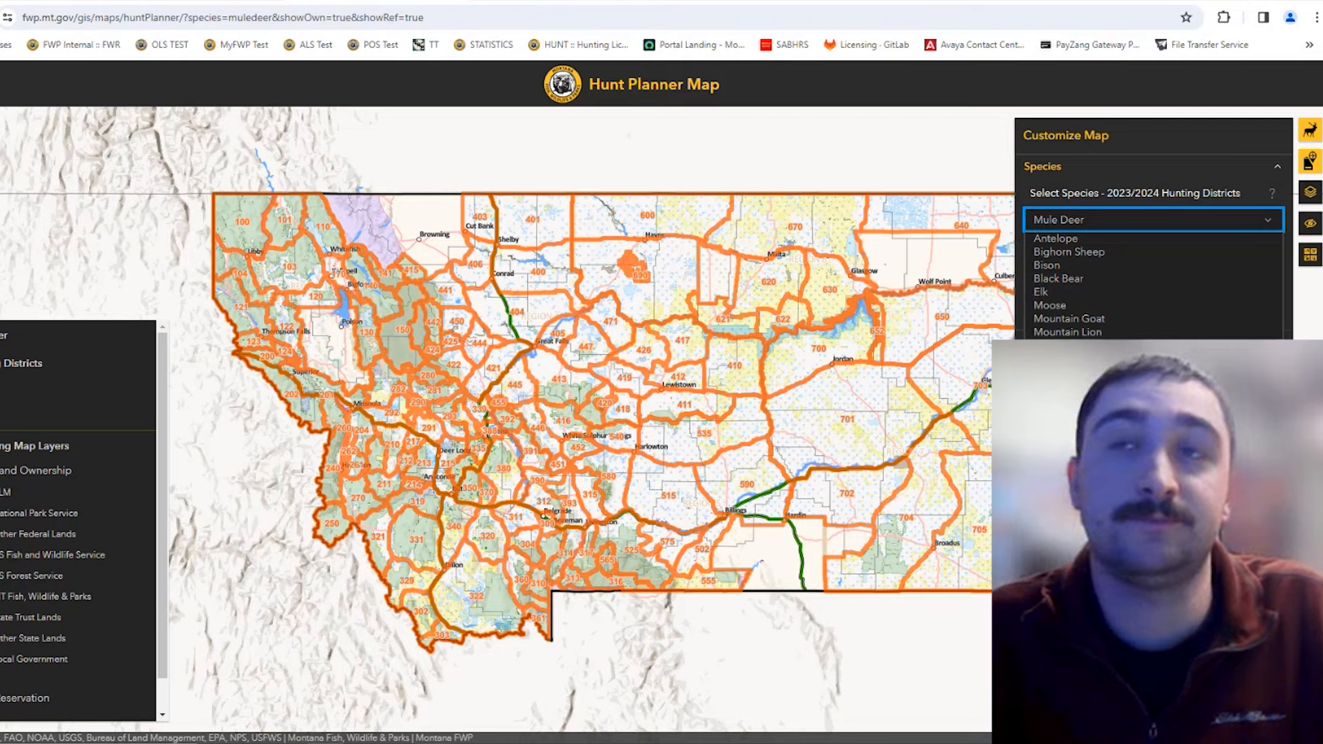
pyautogui.click(1095, 294)
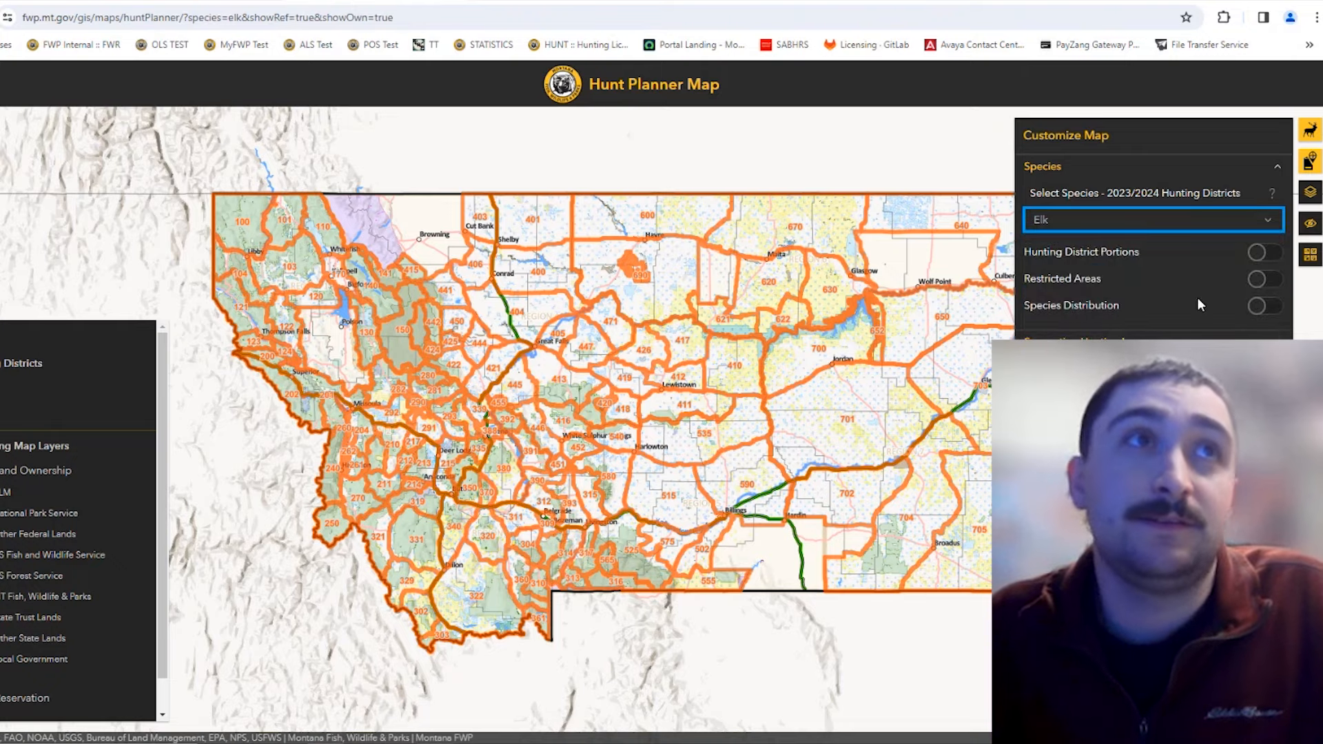
pyautogui.click(1311, 130)
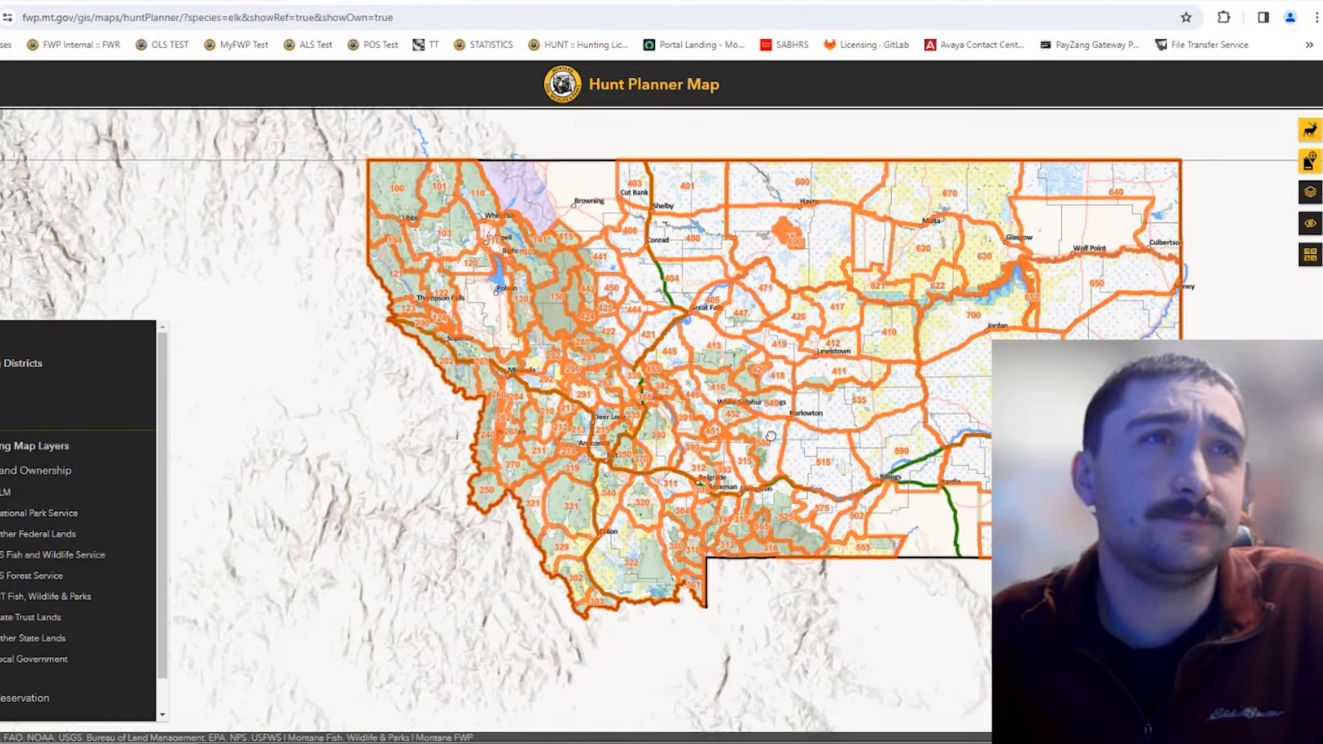
# Step: Zoom and pan the map to the Helena–Boulder area around HD 380
pyautogui.scroll(5, 650, 453)
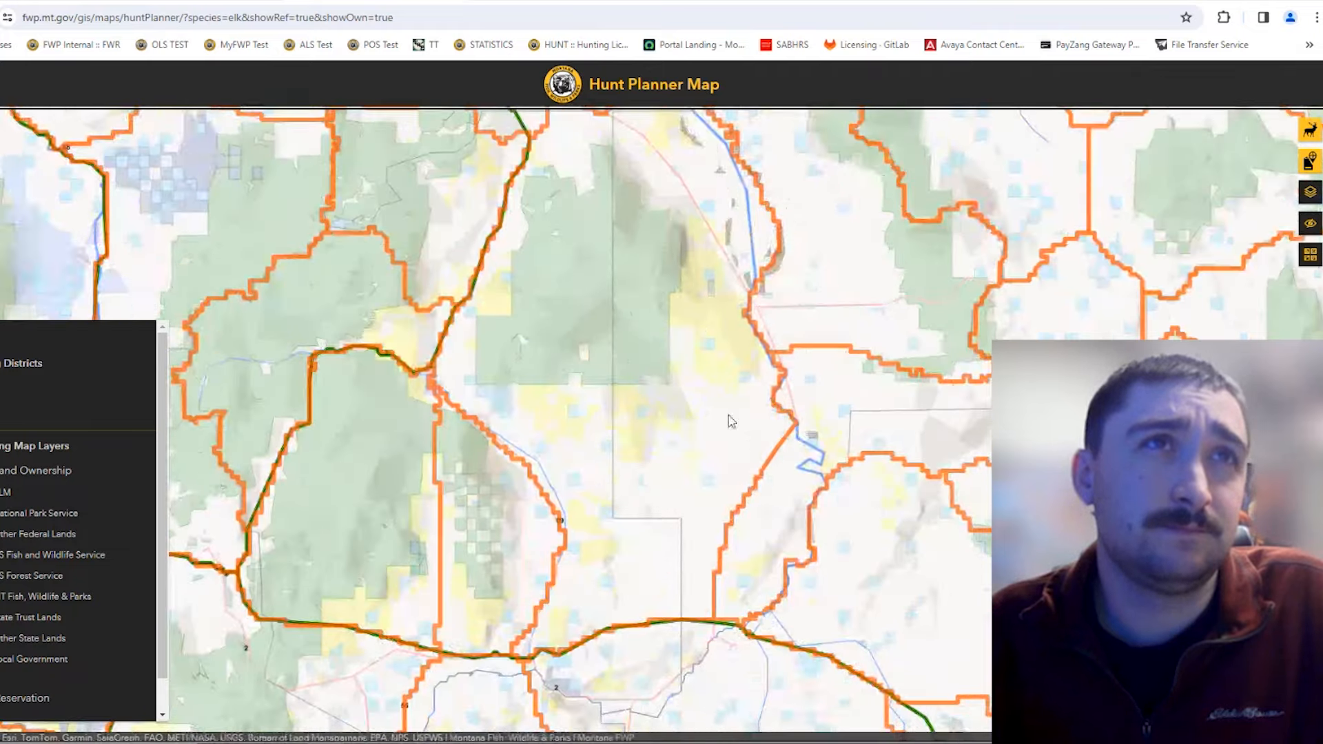
pyautogui.moveTo(710, 329); pyautogui.dragTo(847, 398)
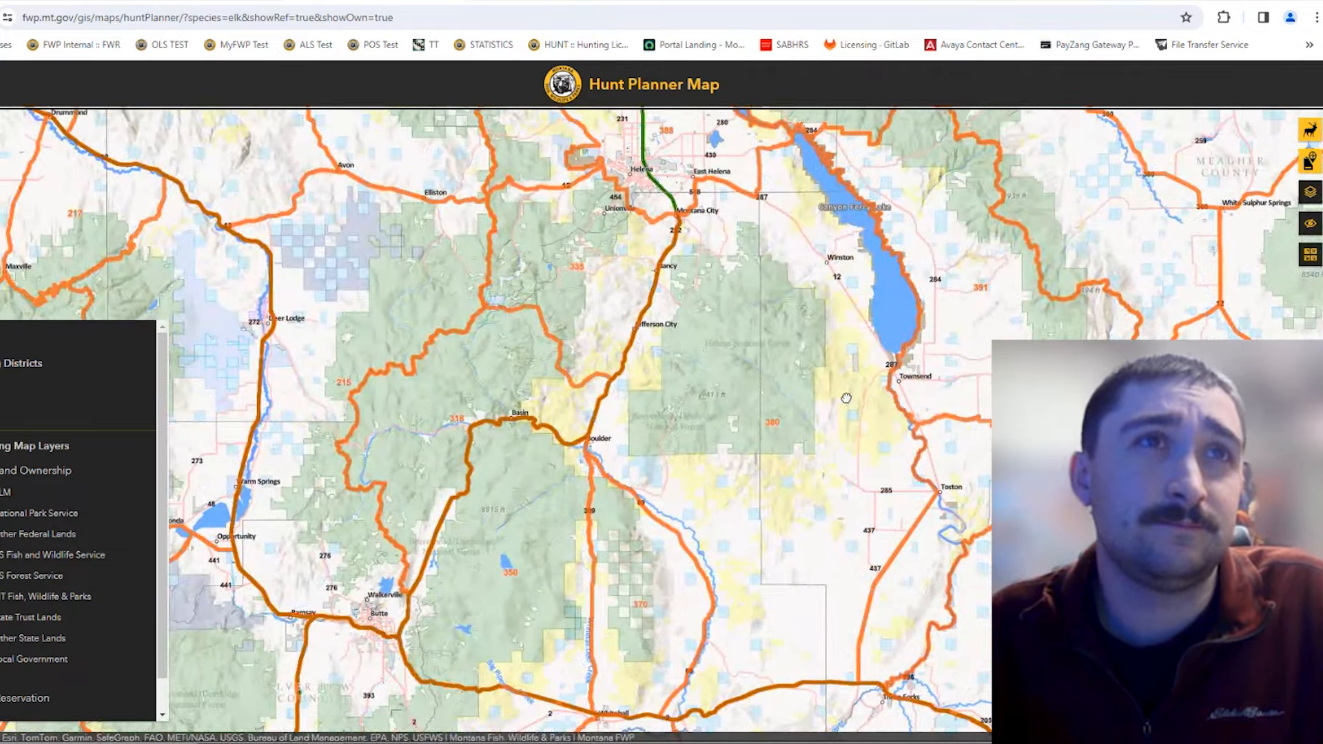
pyautogui.scroll(-1, 846, 399)
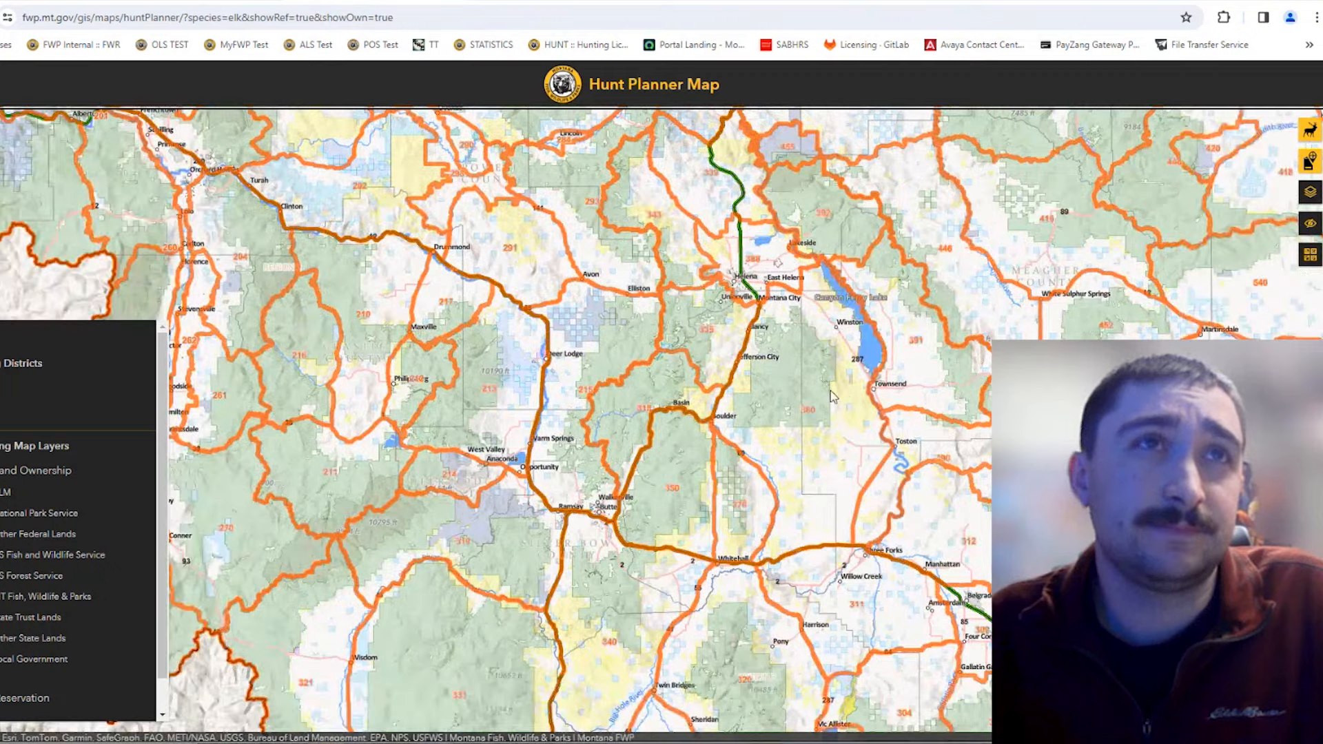
pyautogui.scroll(1, 830, 391)
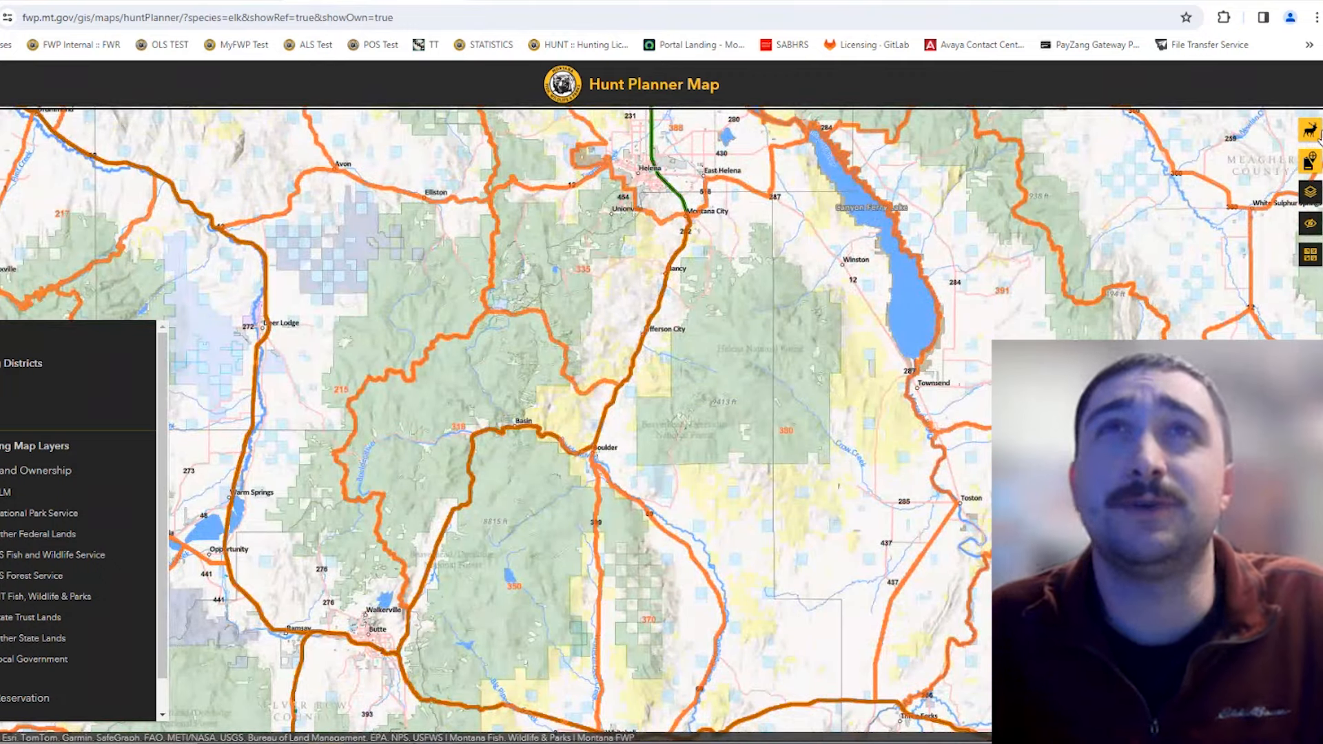
pyautogui.click(1310, 133)
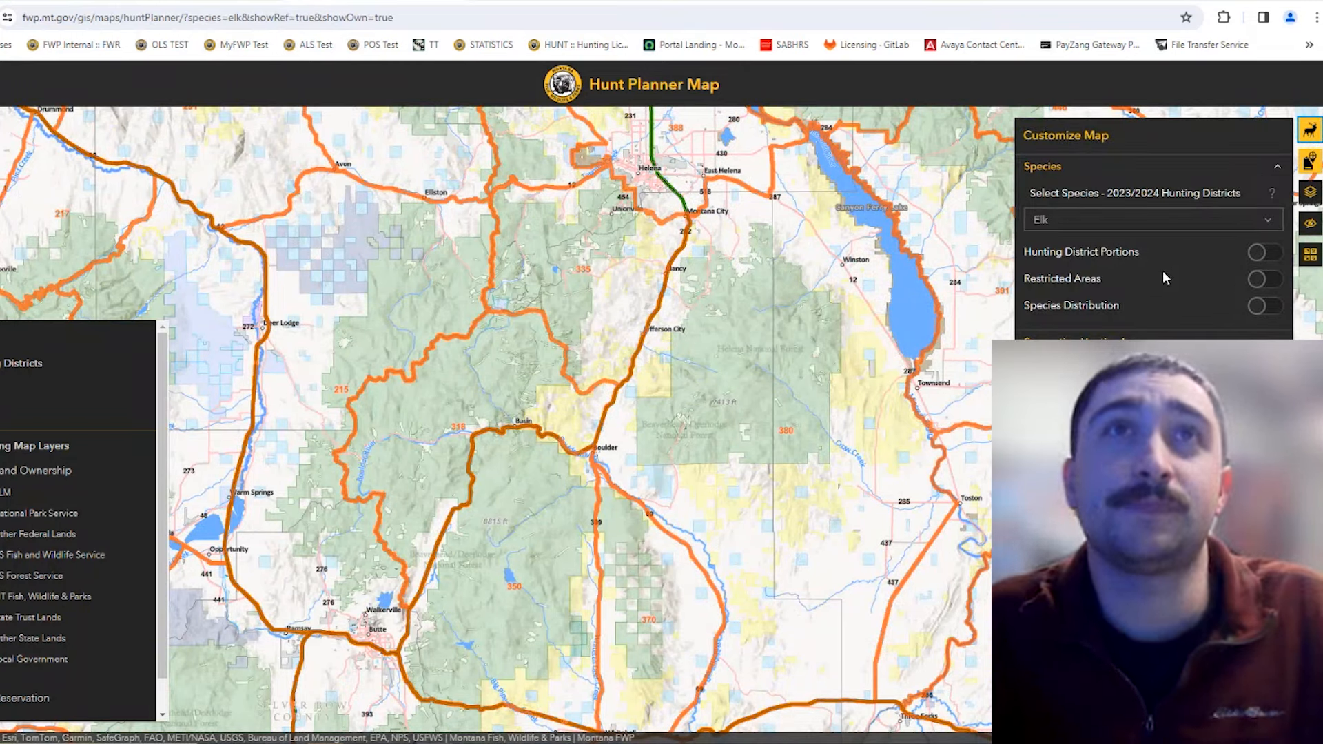
pyautogui.click(196, 2)
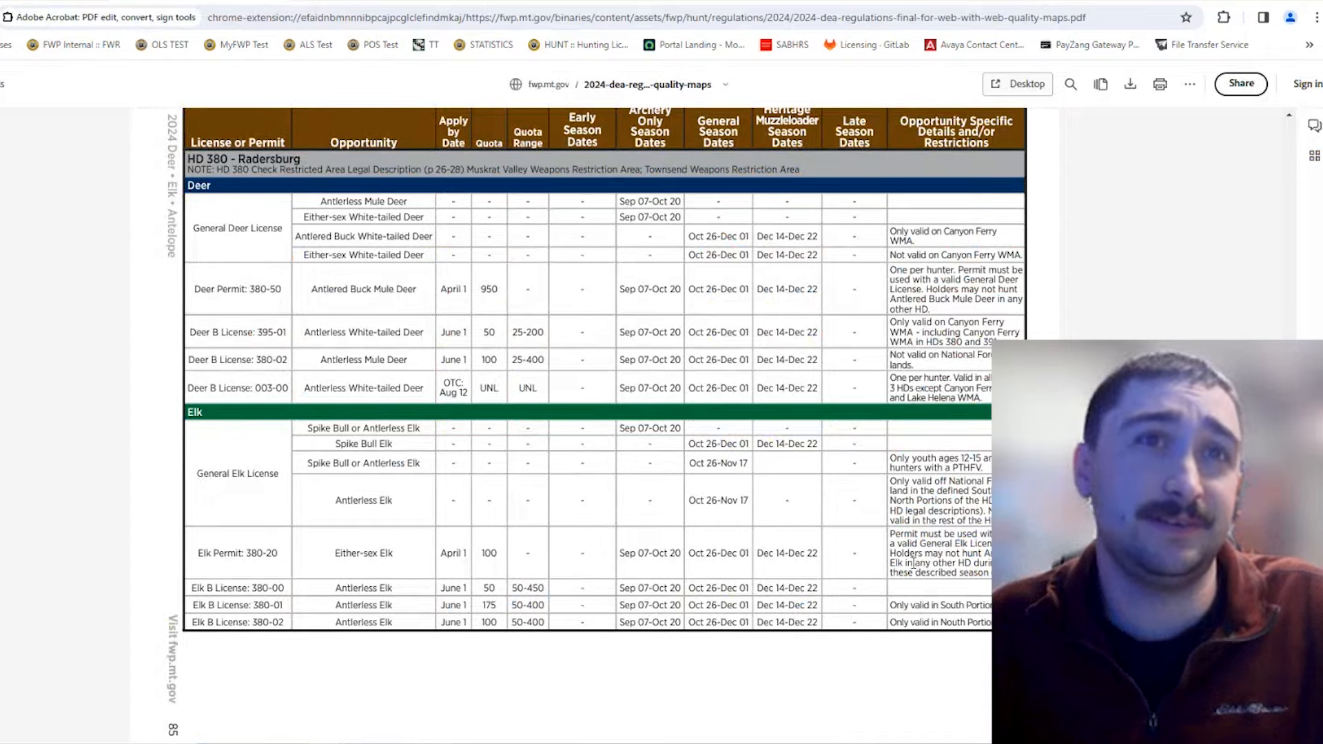
pyautogui.click(478, 2)
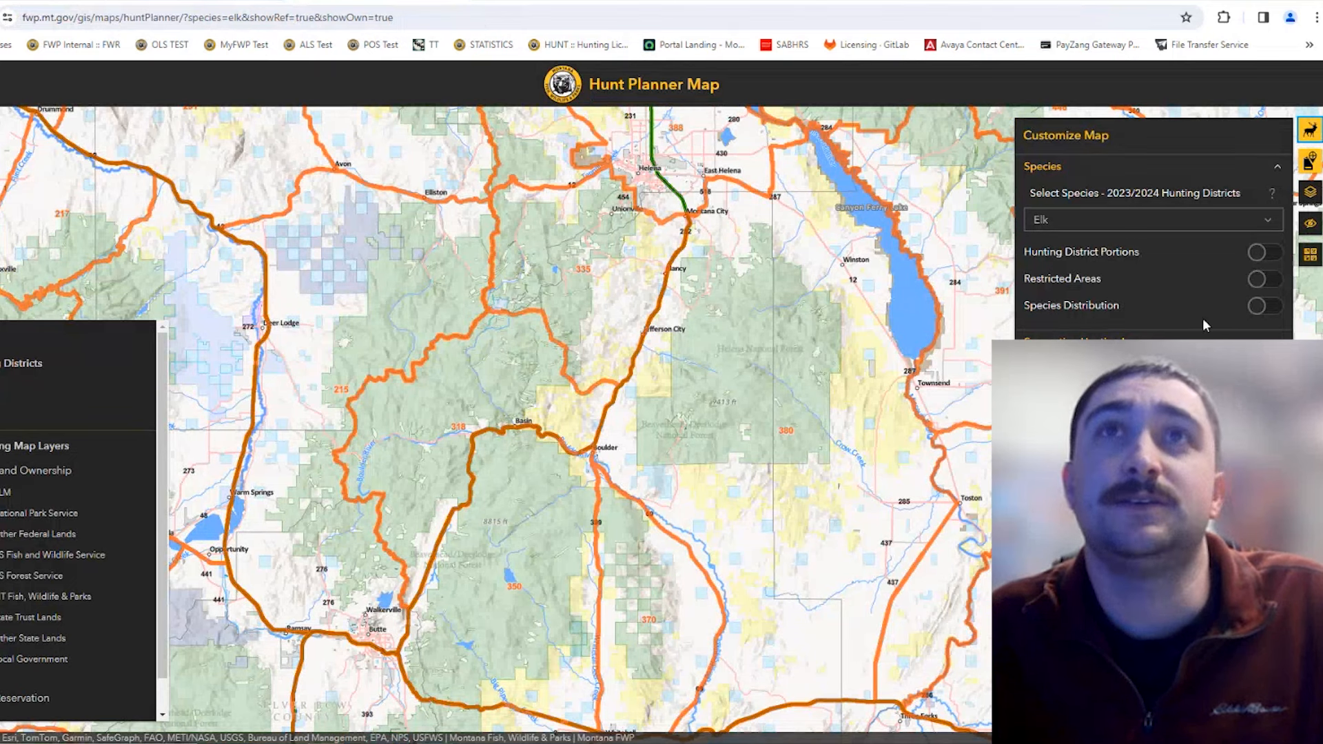
# Step: Turn on Hunting District Portions and shift the view to see HD 380's North and South portions
pyautogui.click(1261, 262)
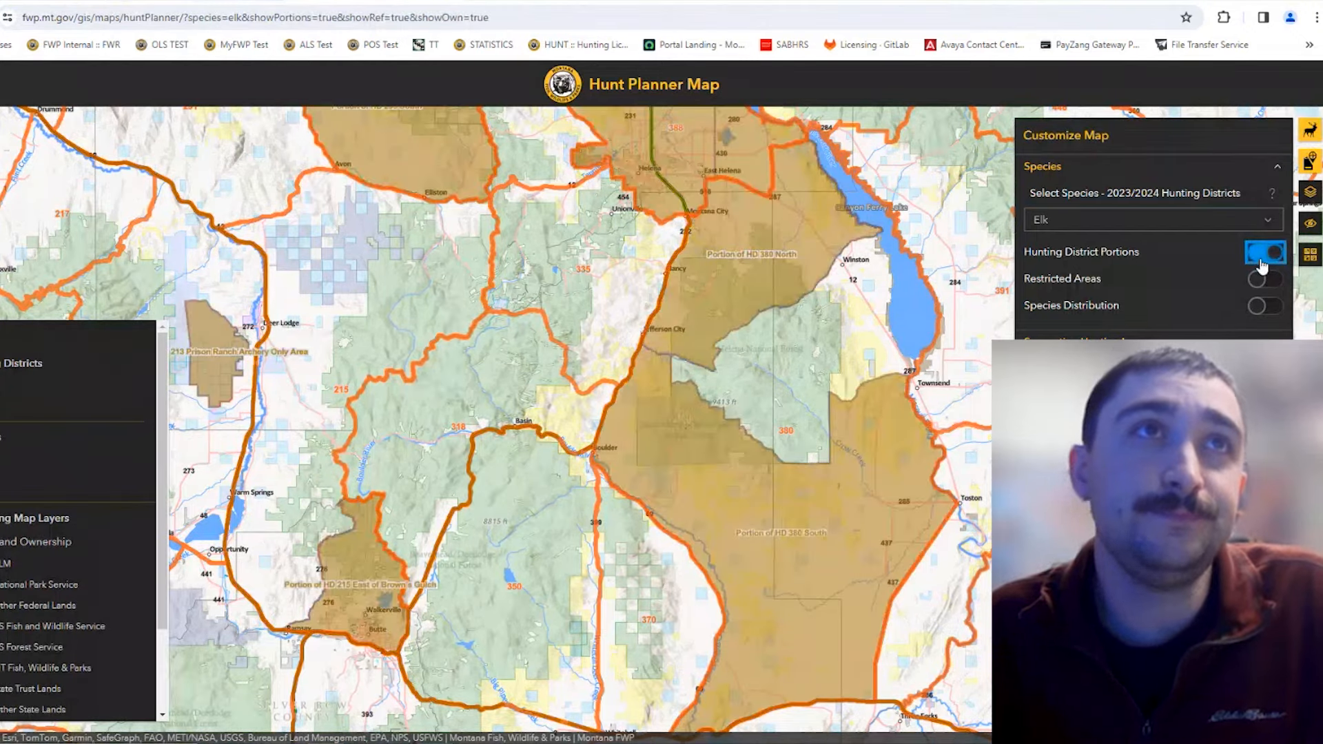
pyautogui.moveTo(780, 267); pyautogui.dragTo(807, 297)
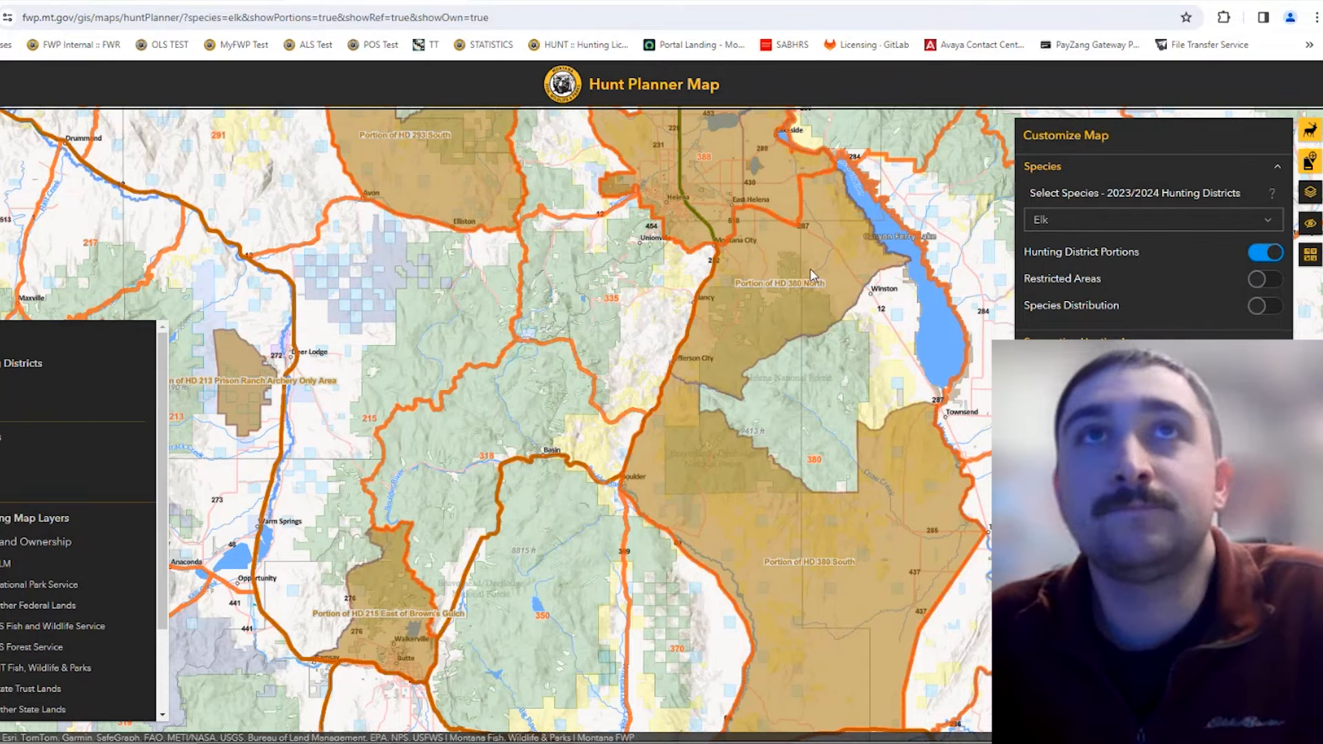
pyautogui.scroll(-2, 828, 296)
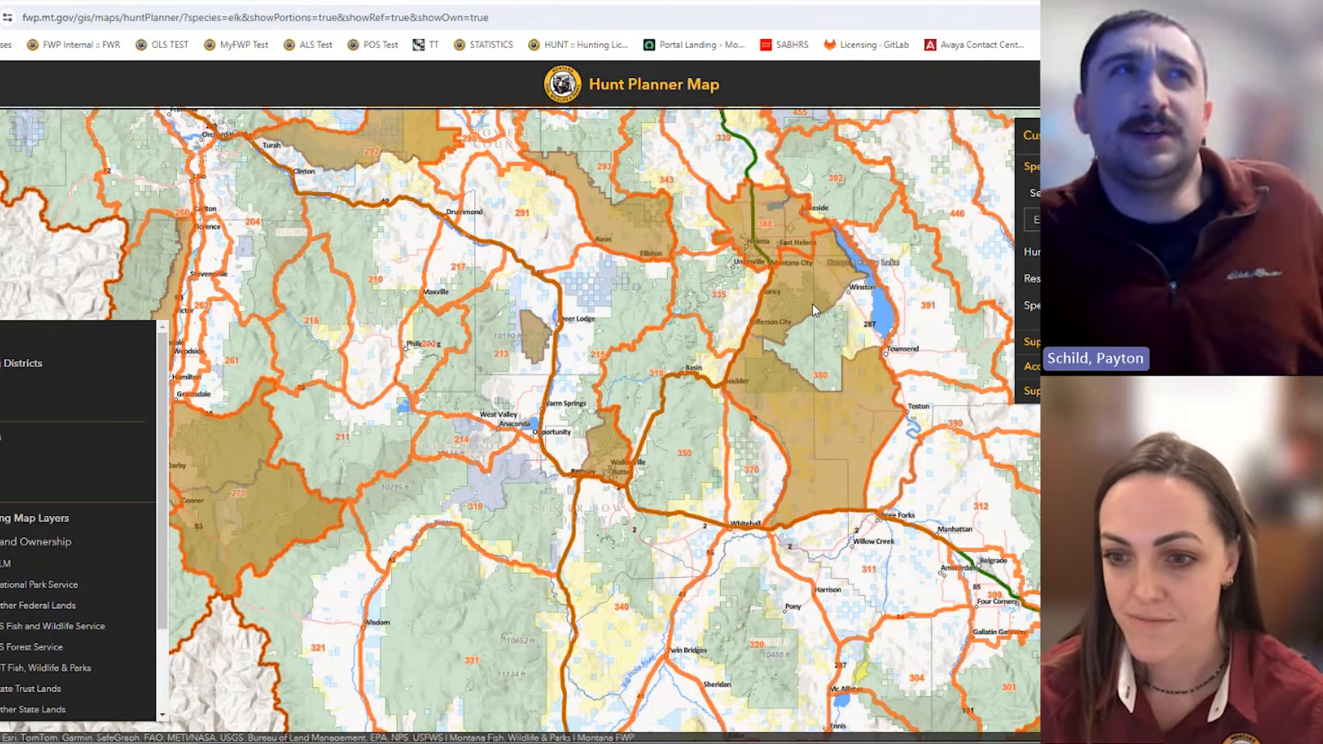
# Step: Check the HD 361 and HD 370 entries on page 84, then return to the hunt planner map
pyautogui.click(344, 2)
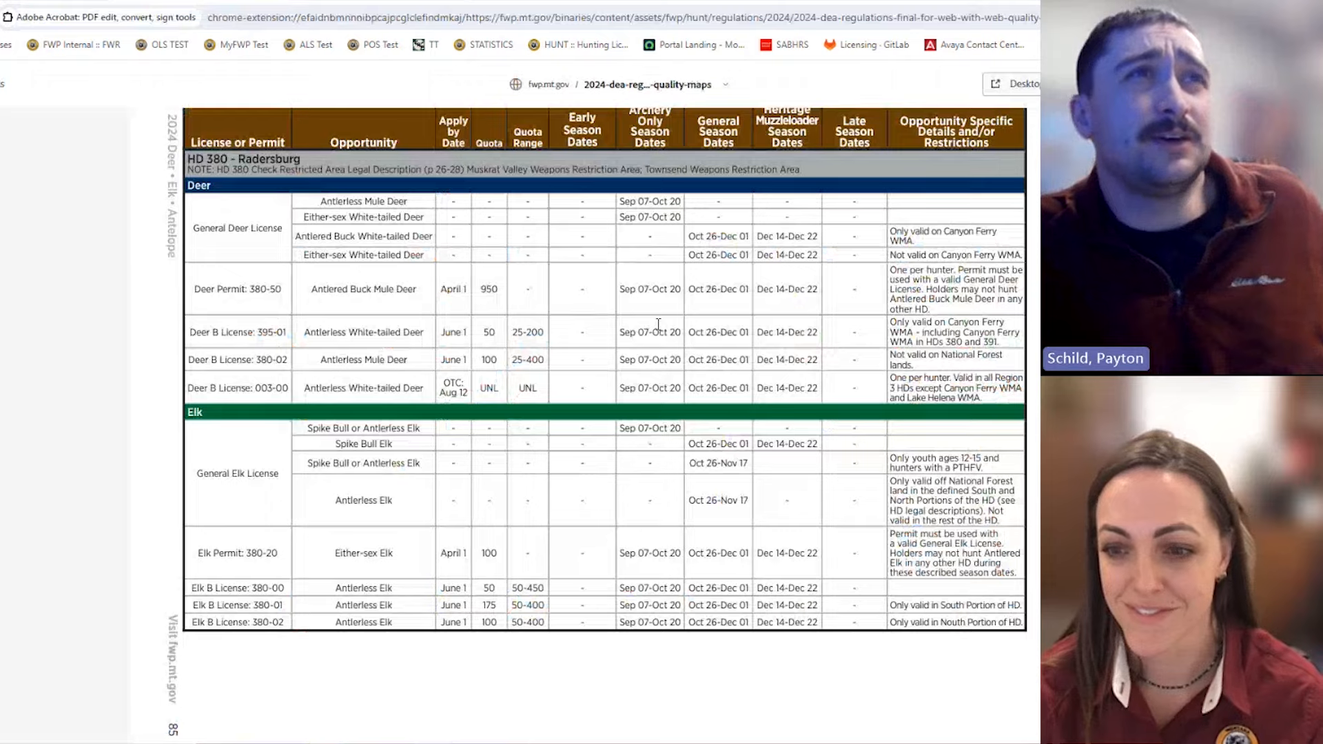
pyautogui.scroll(5, 728, 262)
pyautogui.scroll(10, 728, 263)
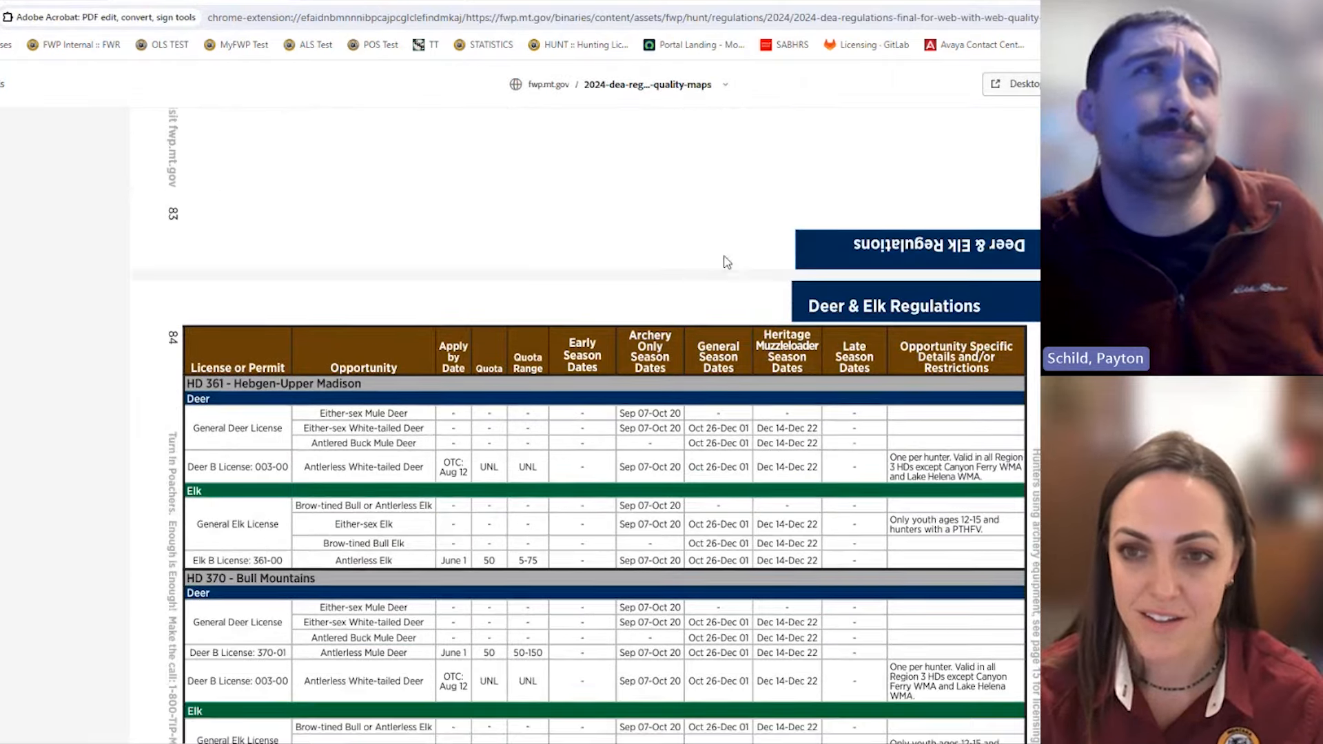
pyautogui.click(354, 2)
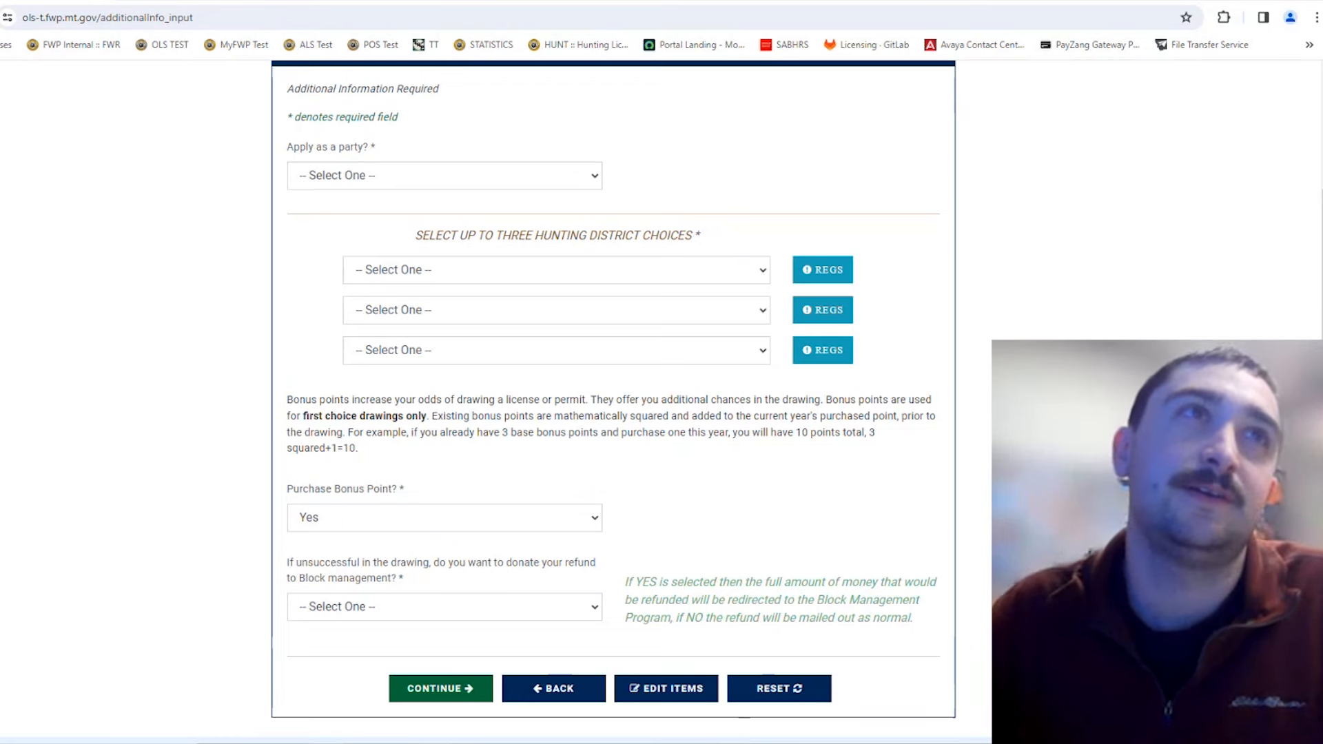
pyautogui.scroll(1, 613, 400)
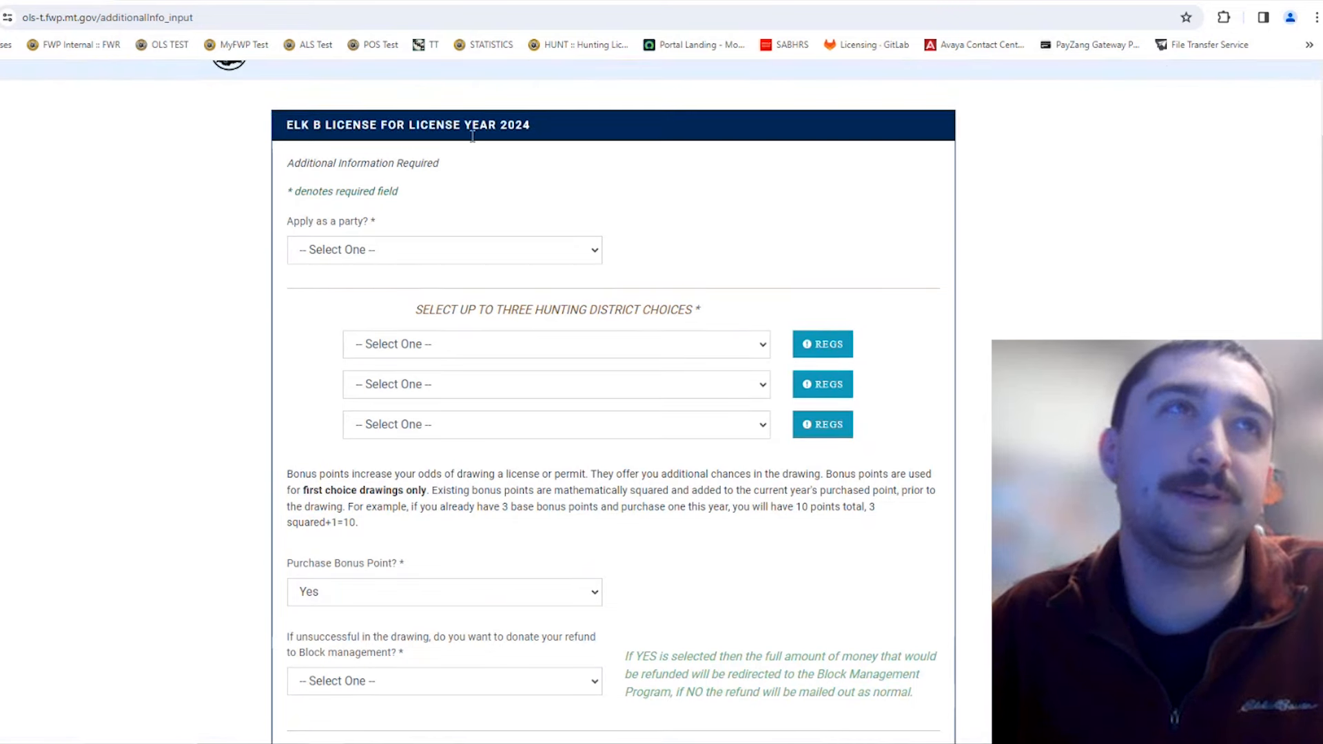
pyautogui.scroll(-2, 786, 212)
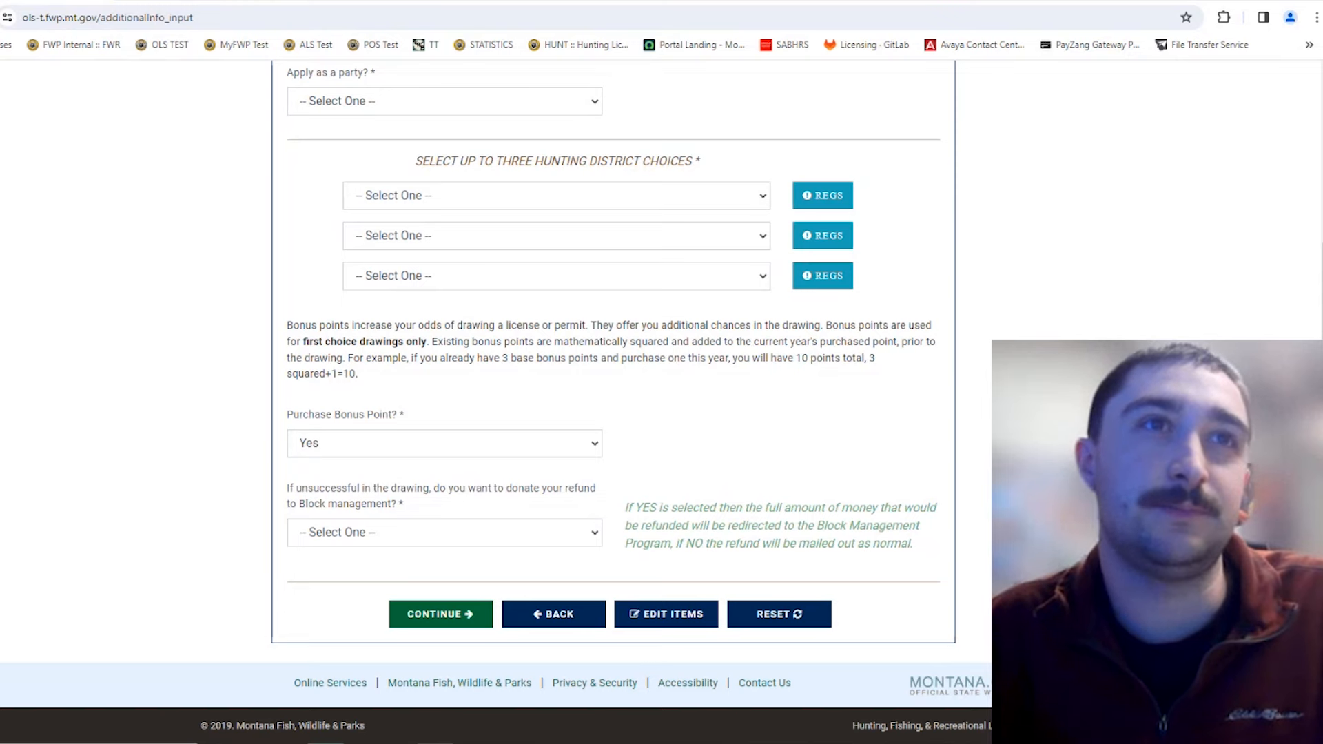
pyautogui.scroll(2, 876, 455)
pyautogui.scroll(-1, 880, 470)
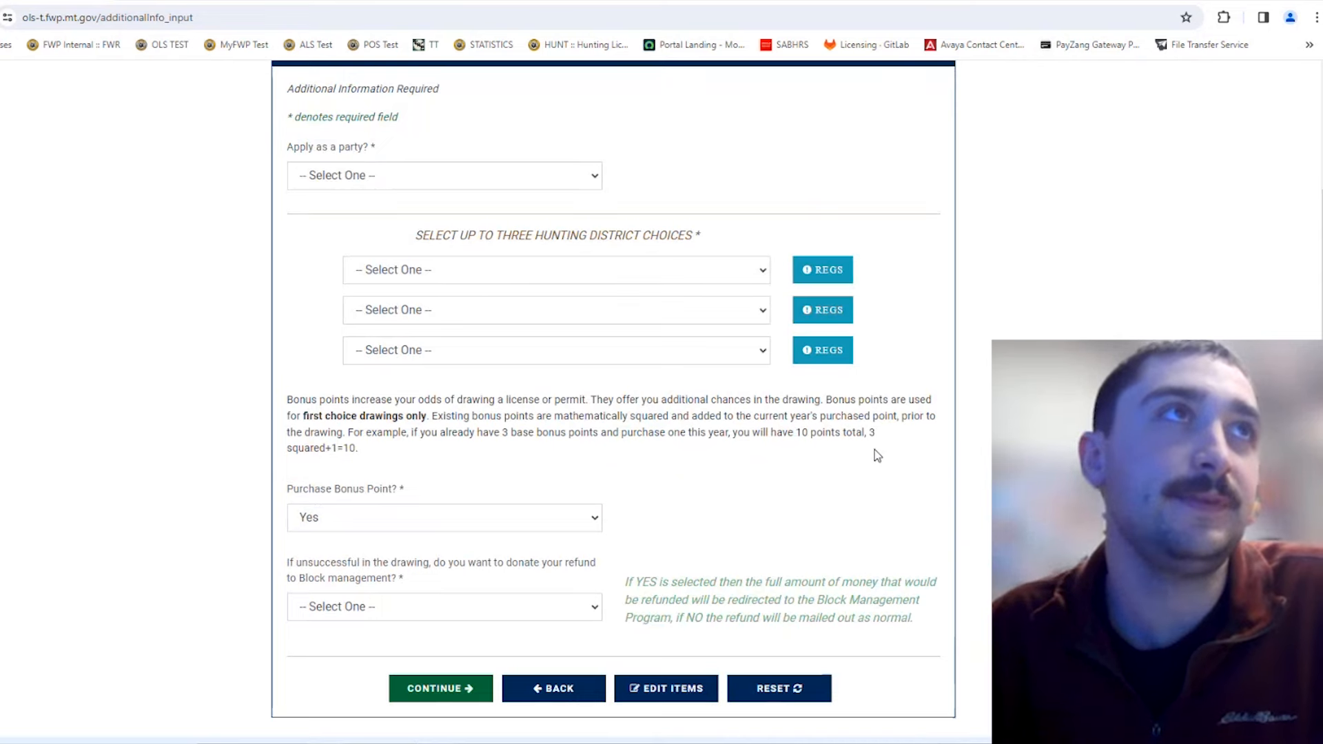
# Step: Try applying for Elk B as a party, then answer No to being the first party member
pyautogui.scroll(1, 539, 182)
pyautogui.click(382, 250)
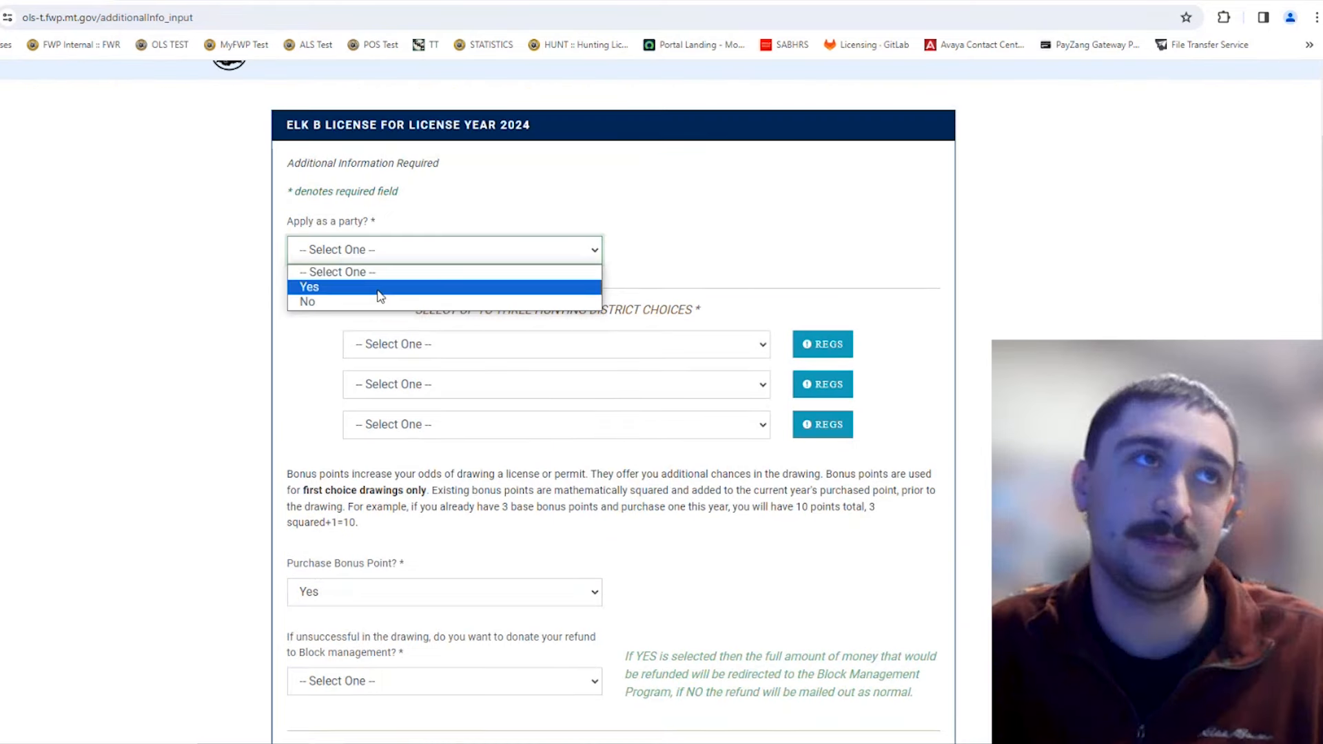
pyautogui.click(381, 287)
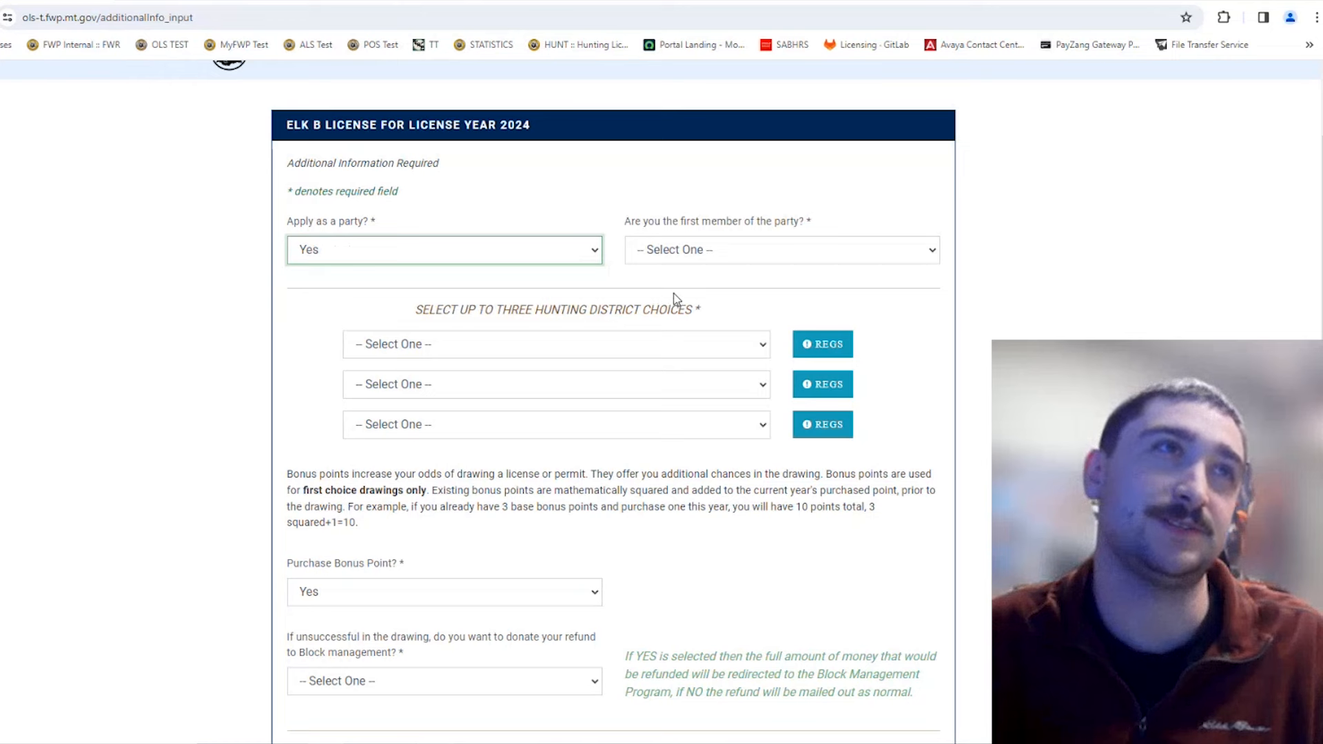
pyautogui.click(708, 251)
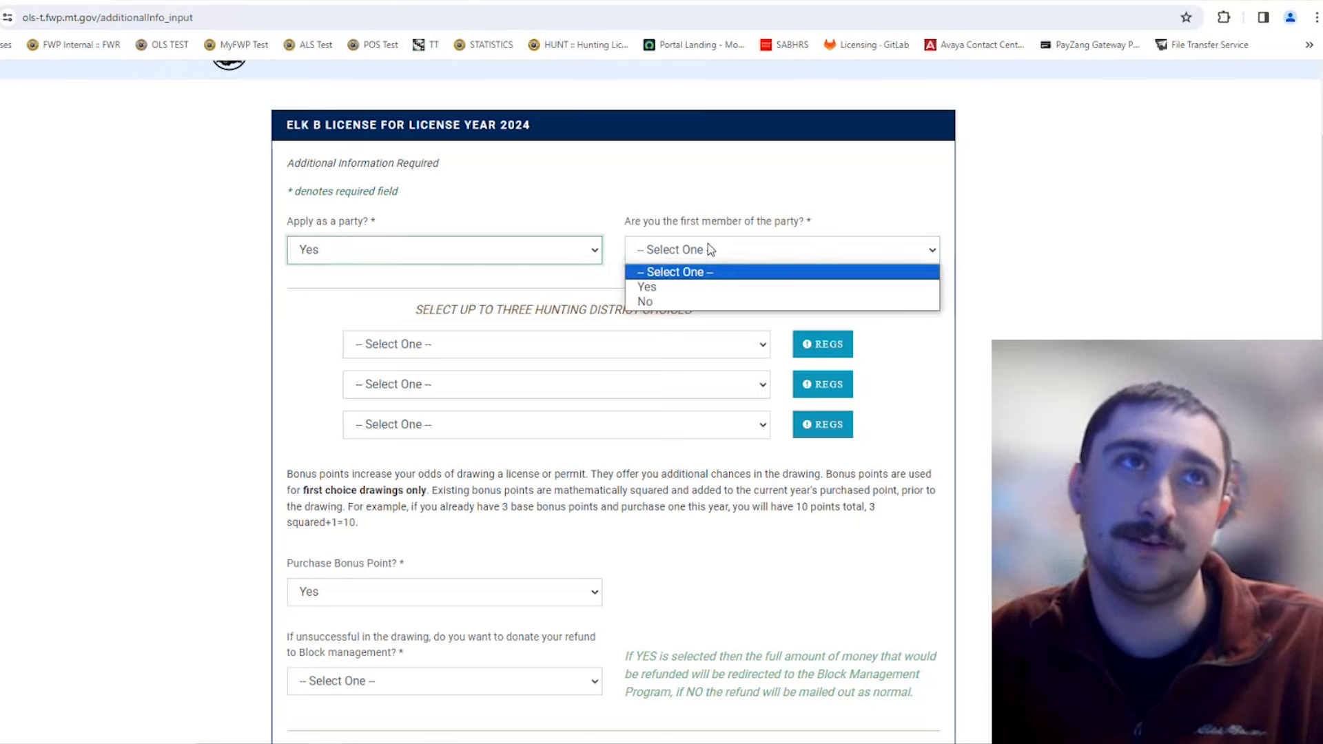
pyautogui.click(704, 286)
pyautogui.scroll(-1, 697, 289)
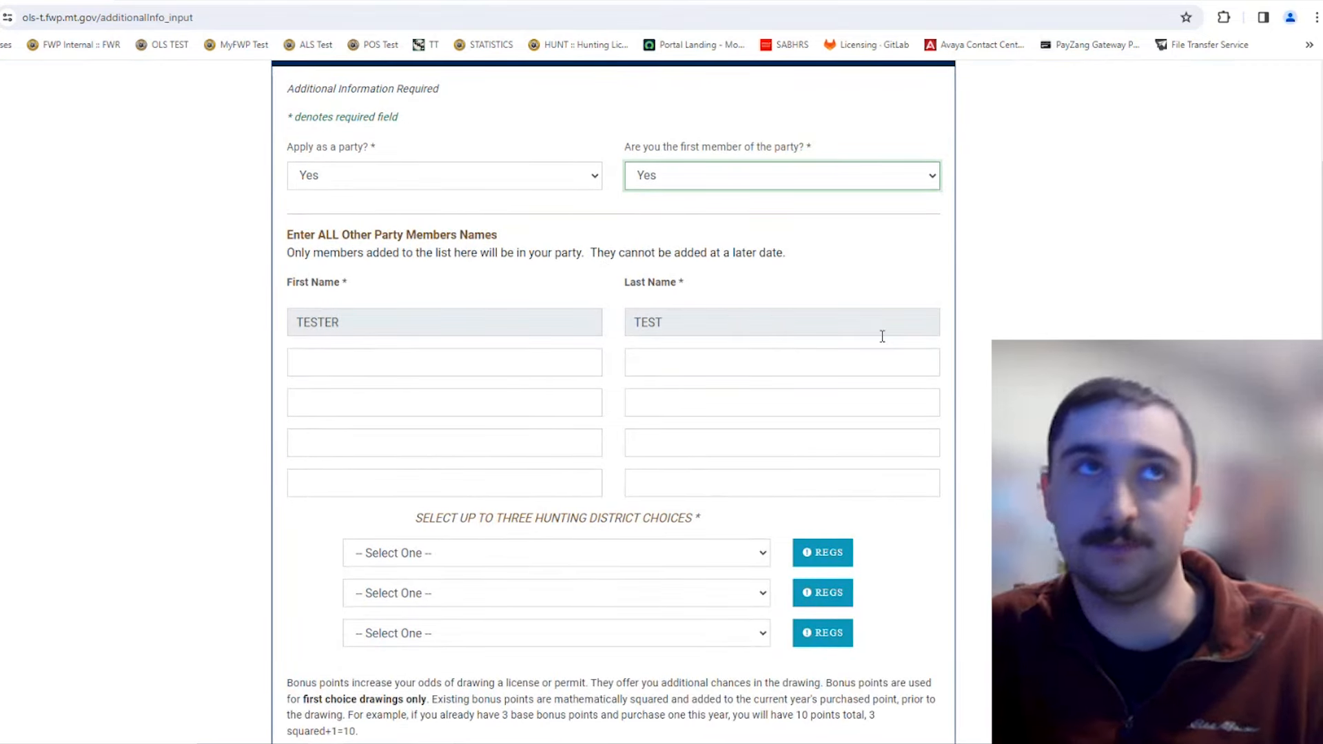
pyautogui.click(857, 186)
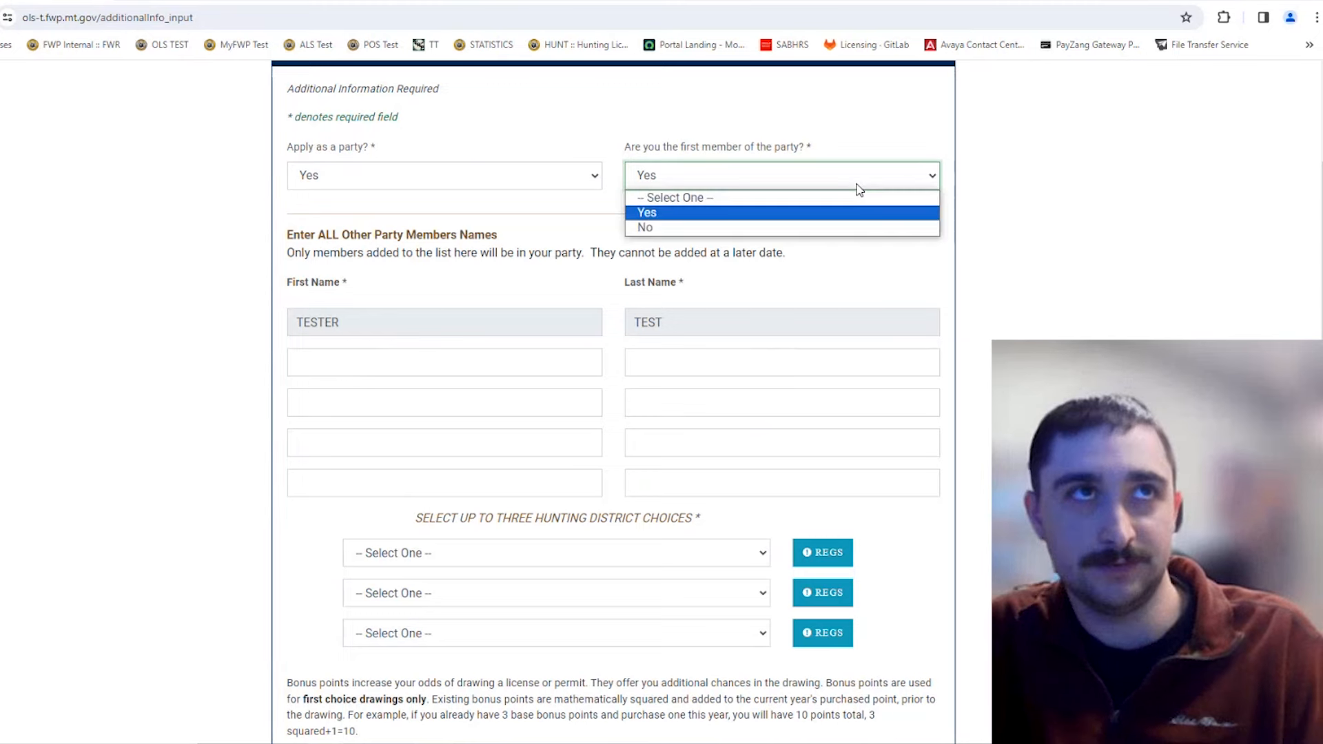
pyautogui.click(806, 227)
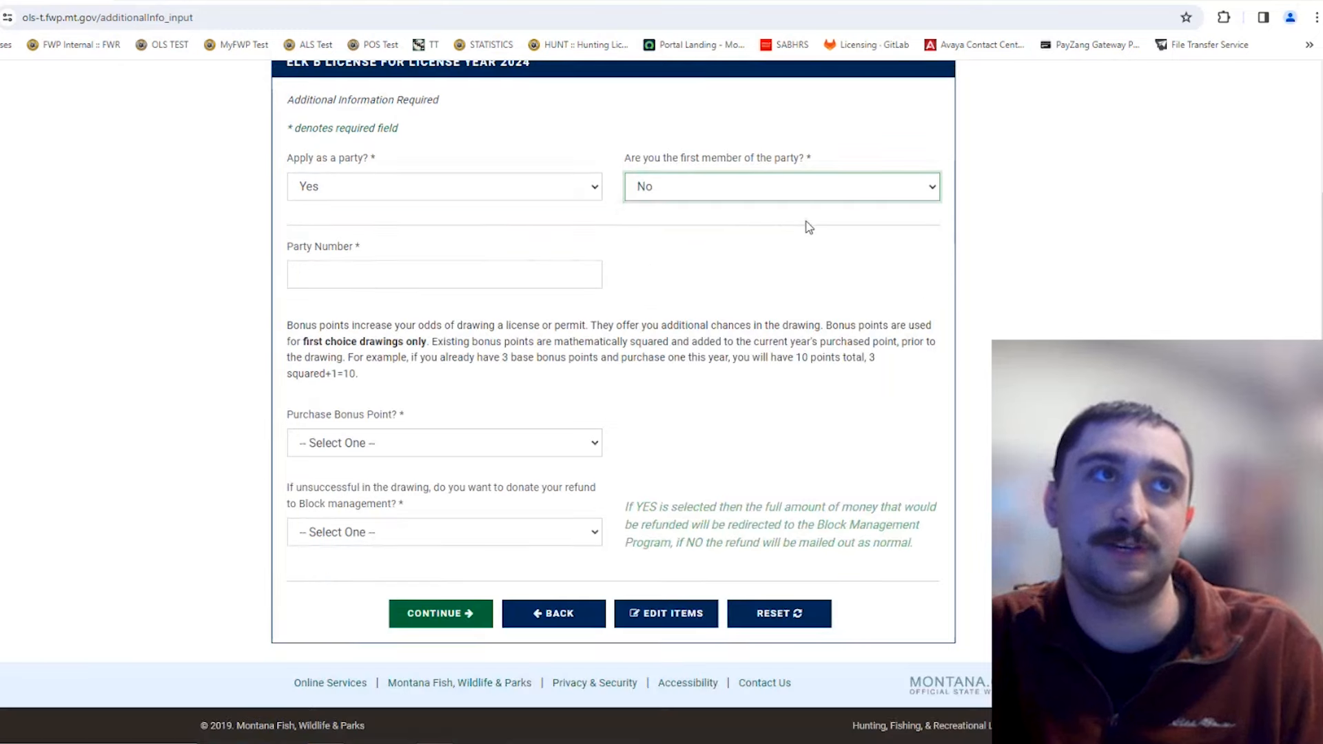
# Step: Look over the party number and bonus point fields, then change first party member to Yes
pyautogui.click(424, 277)
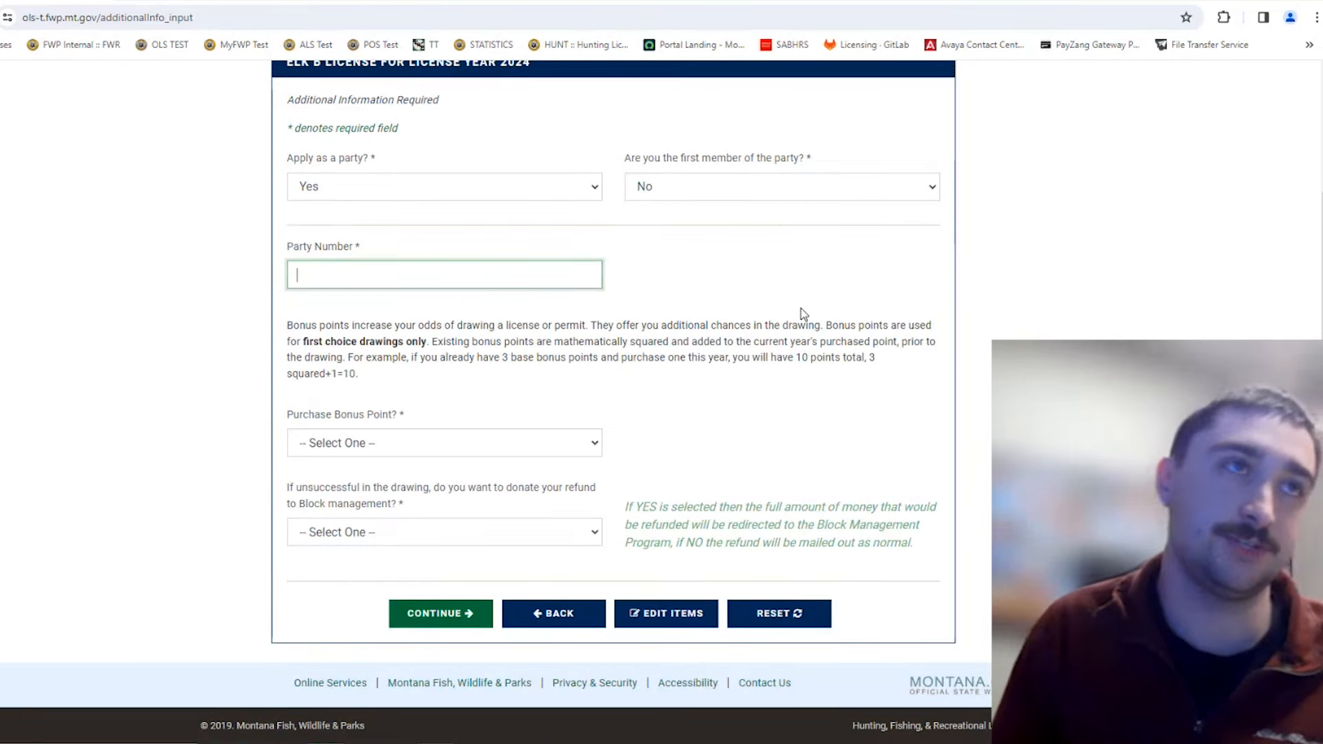
pyautogui.click(437, 445)
pyautogui.click(623, 408)
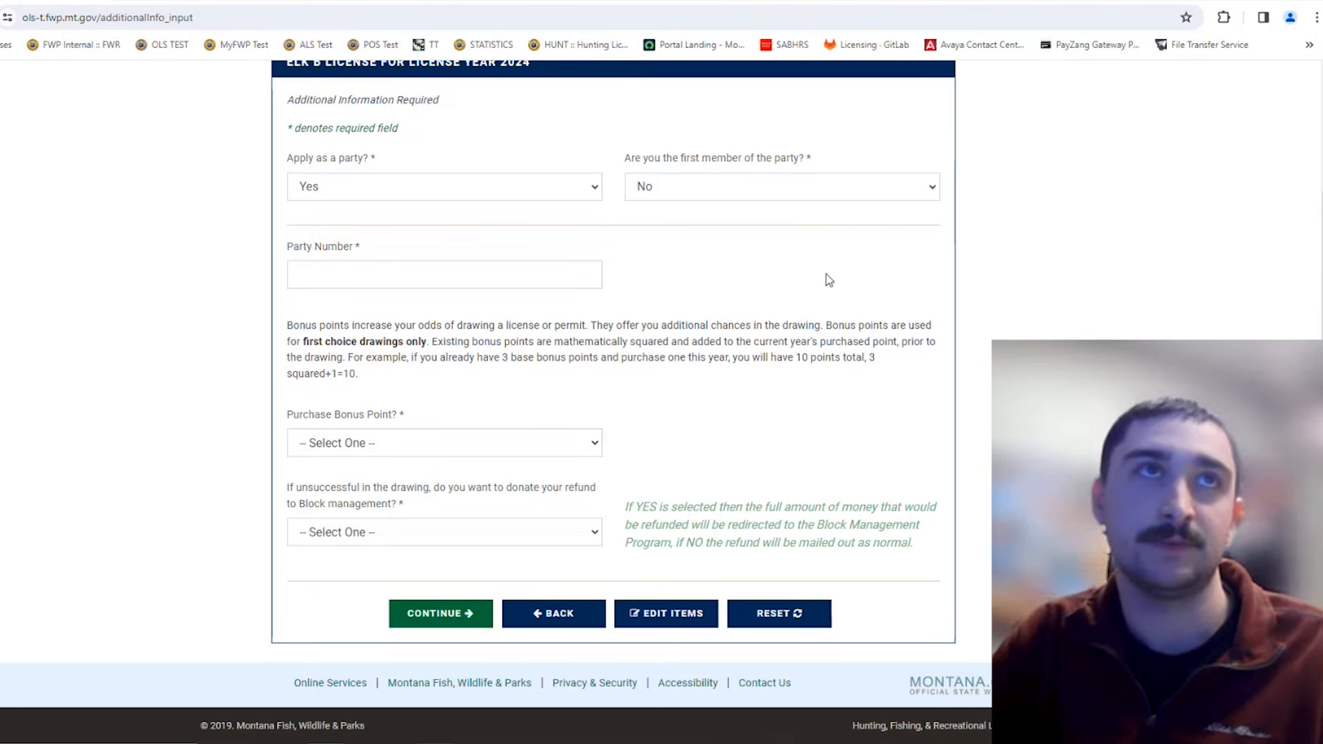
pyautogui.click(821, 184)
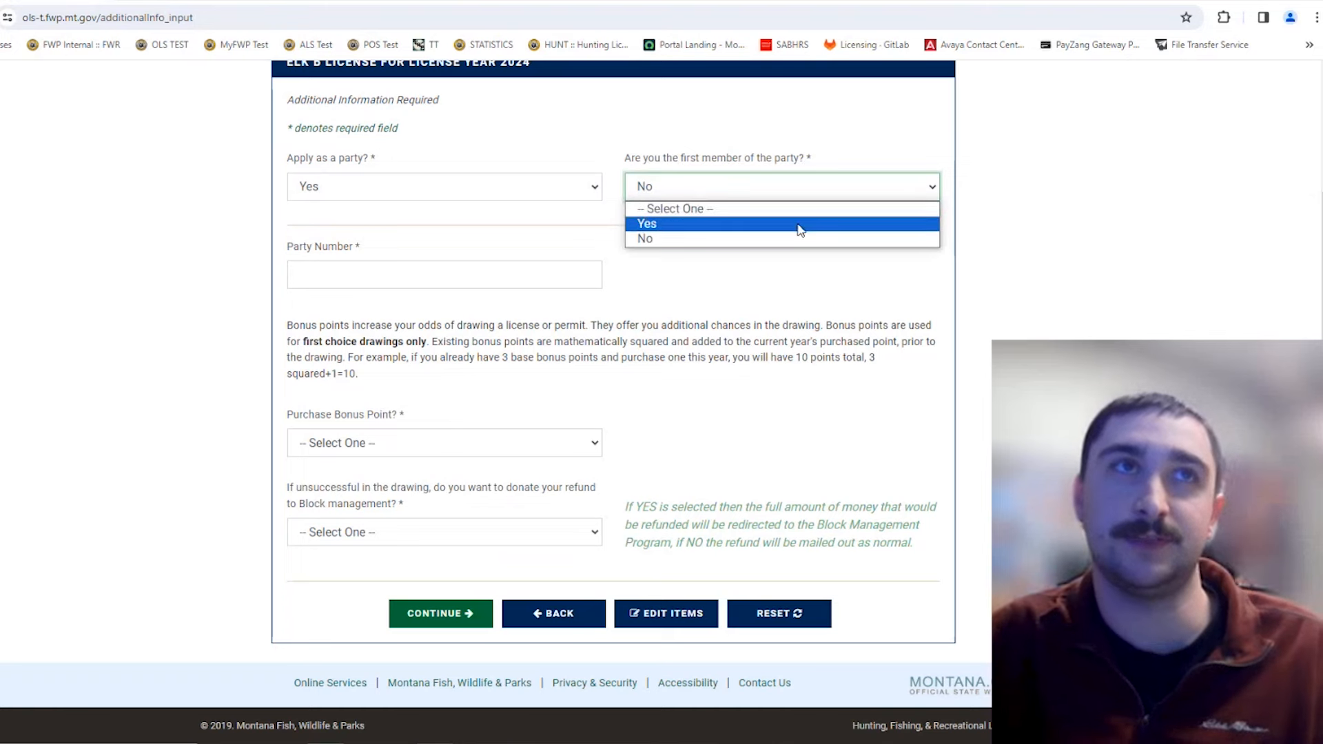
pyautogui.click(799, 210)
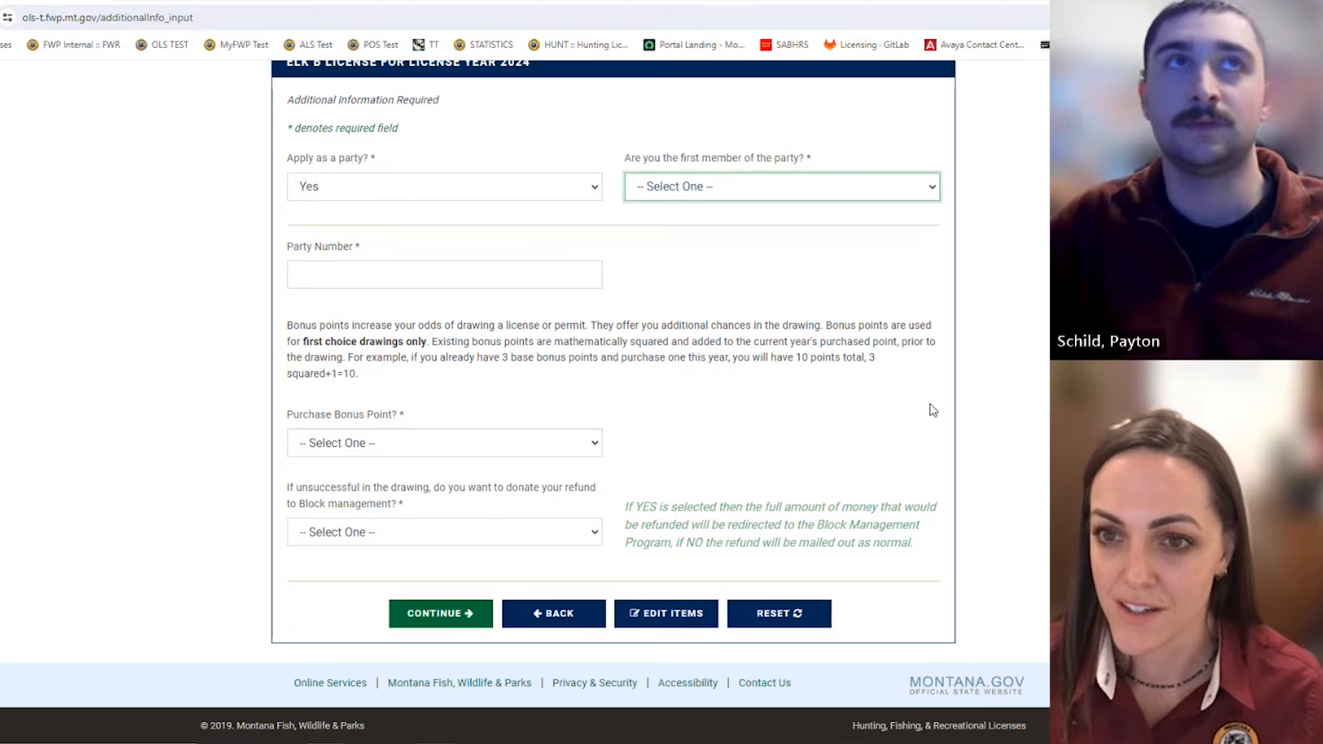
pyautogui.click(696, 188)
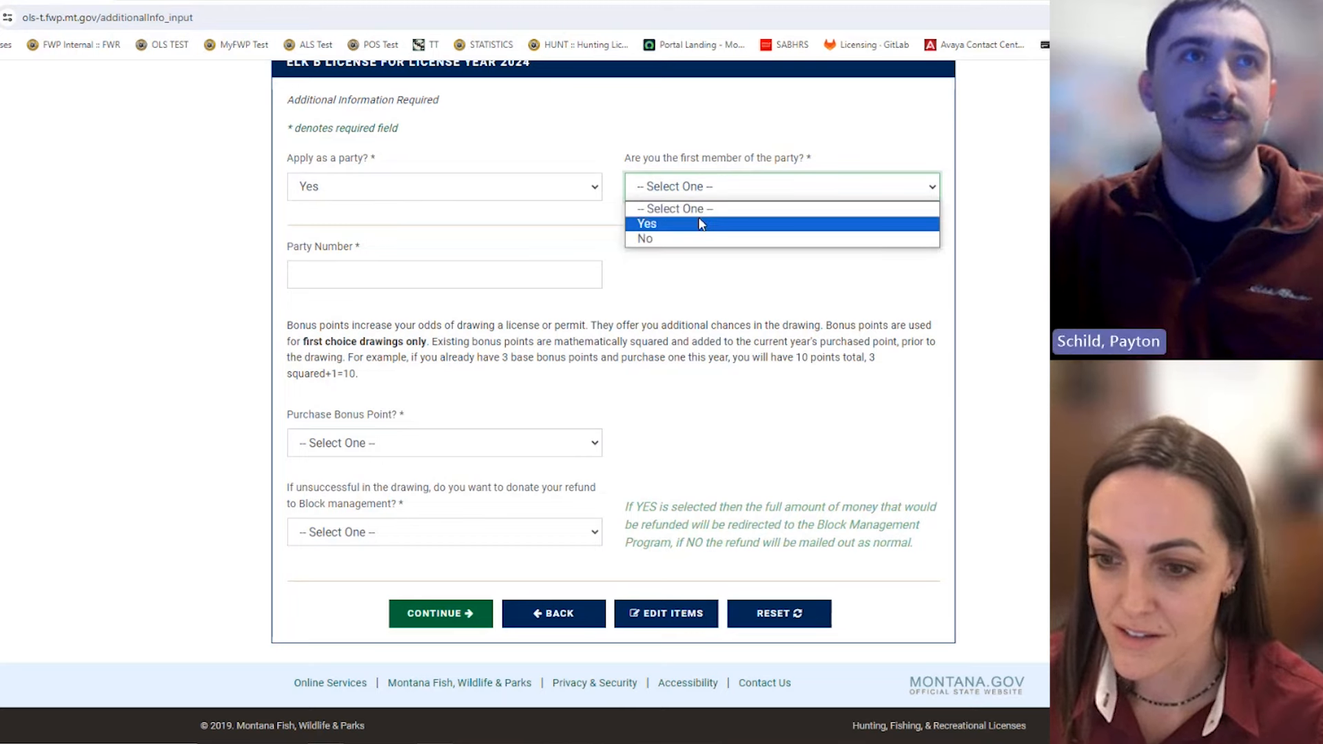
pyautogui.click(700, 218)
# Step: Clear the first-party-member answer and return to the 'Apply as a party?' question
pyautogui.click(522, 368)
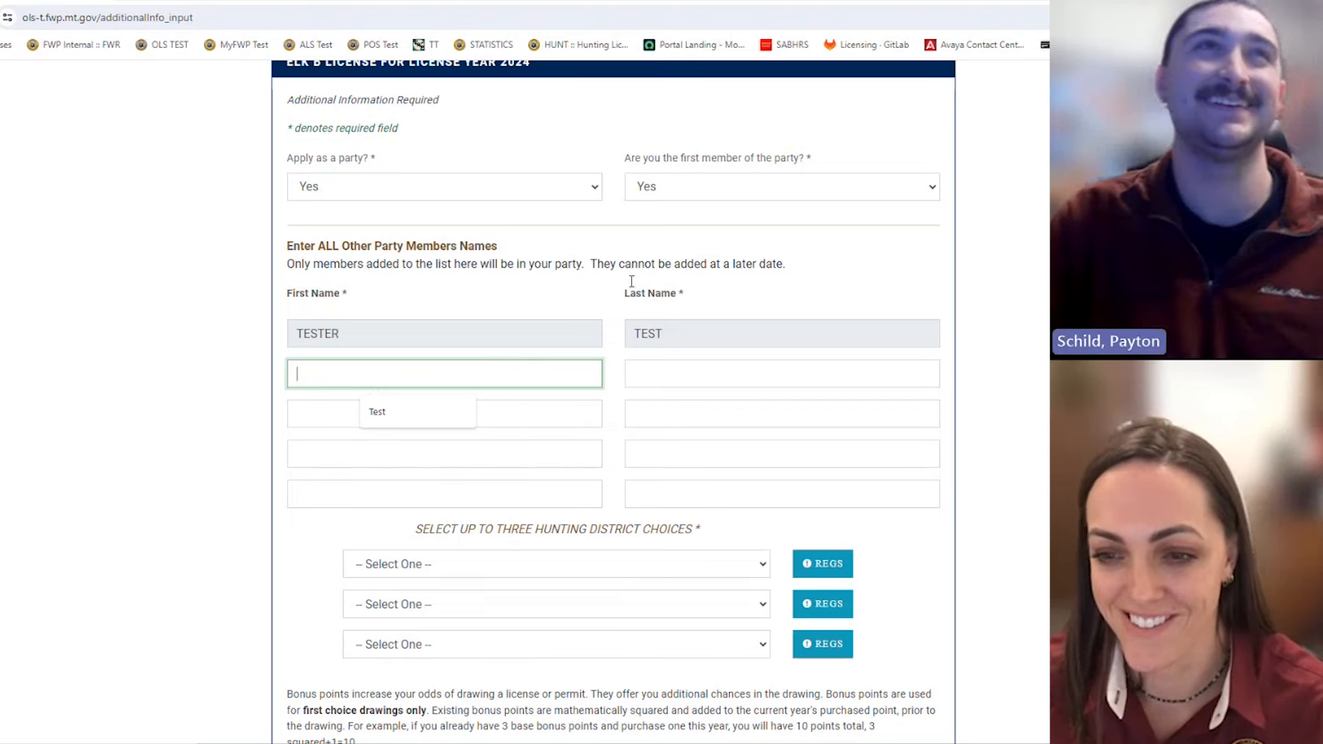
pyautogui.click(788, 182)
pyautogui.click(739, 225)
pyautogui.click(743, 195)
pyautogui.click(741, 212)
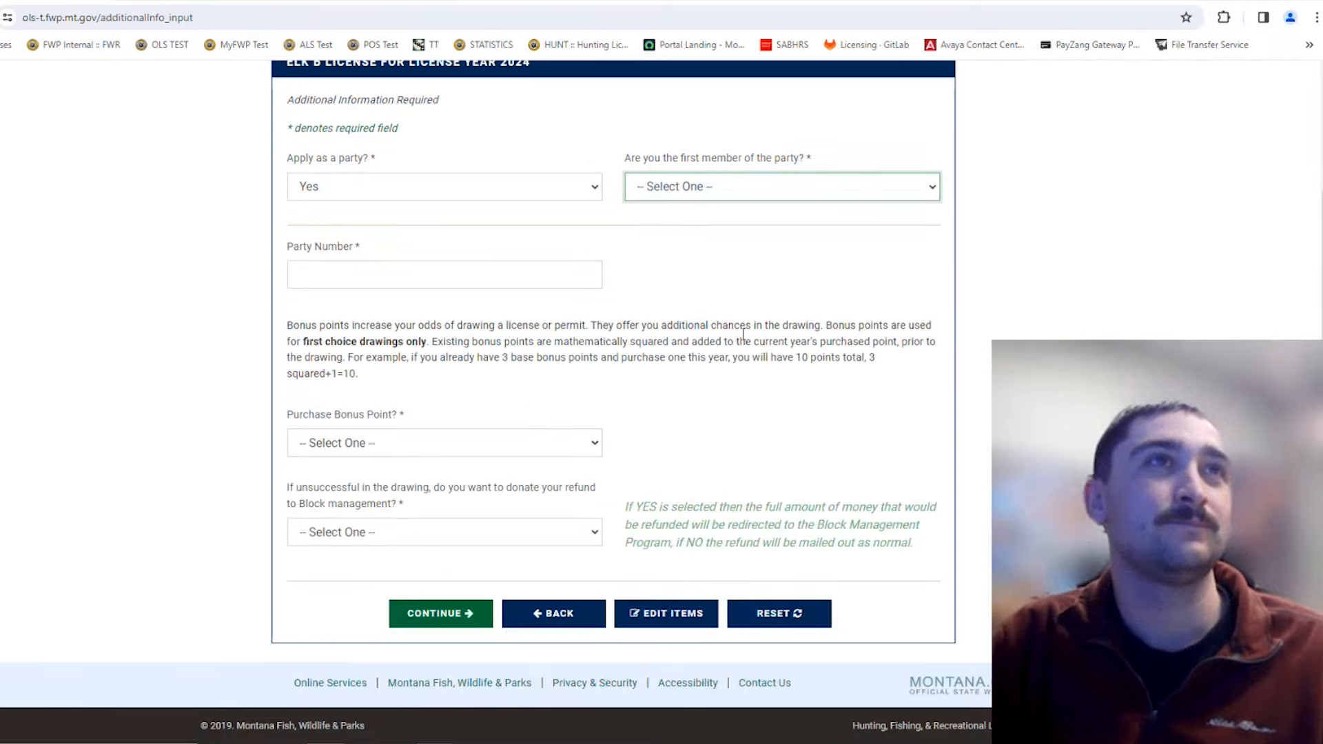
pyautogui.click(565, 193)
# Step: Set 'Apply as a party?' to No on the Elk B form
pyautogui.click(506, 234)
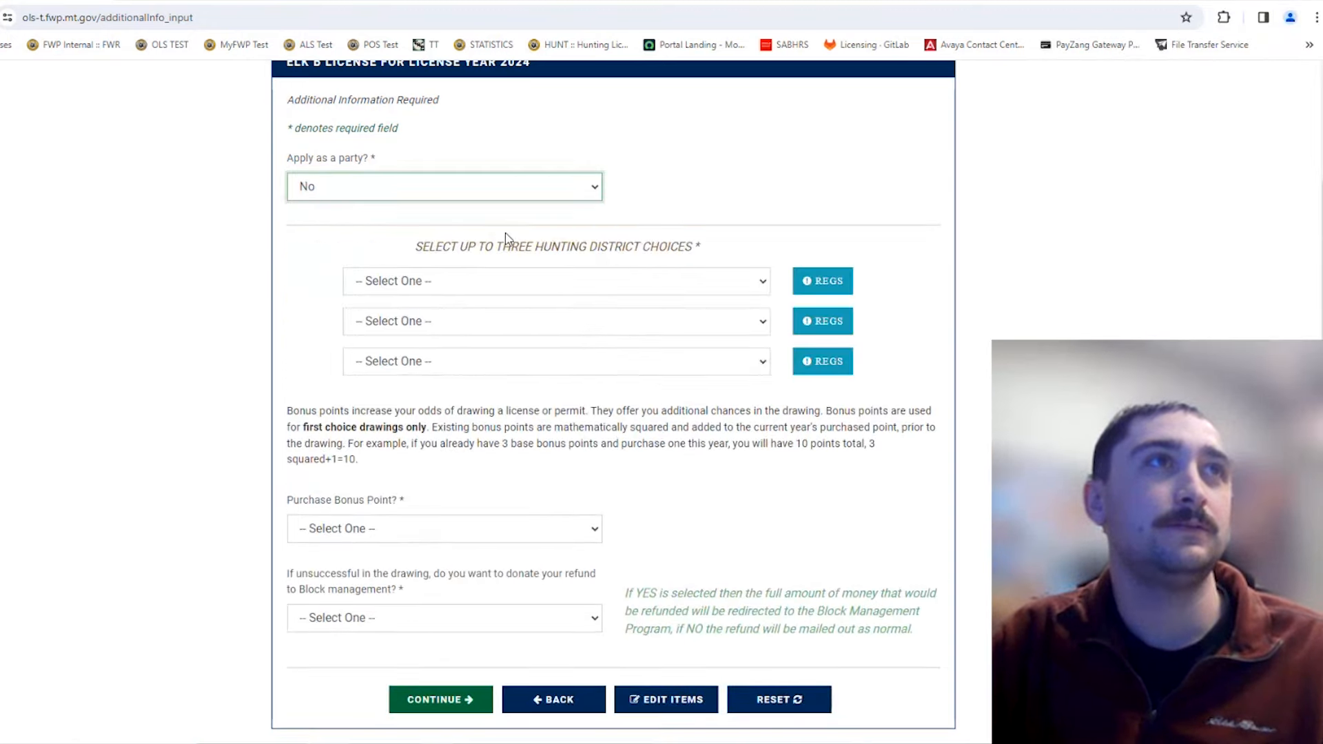
pyautogui.scroll(-2, 843, 207)
pyautogui.scroll(3, 880, 221)
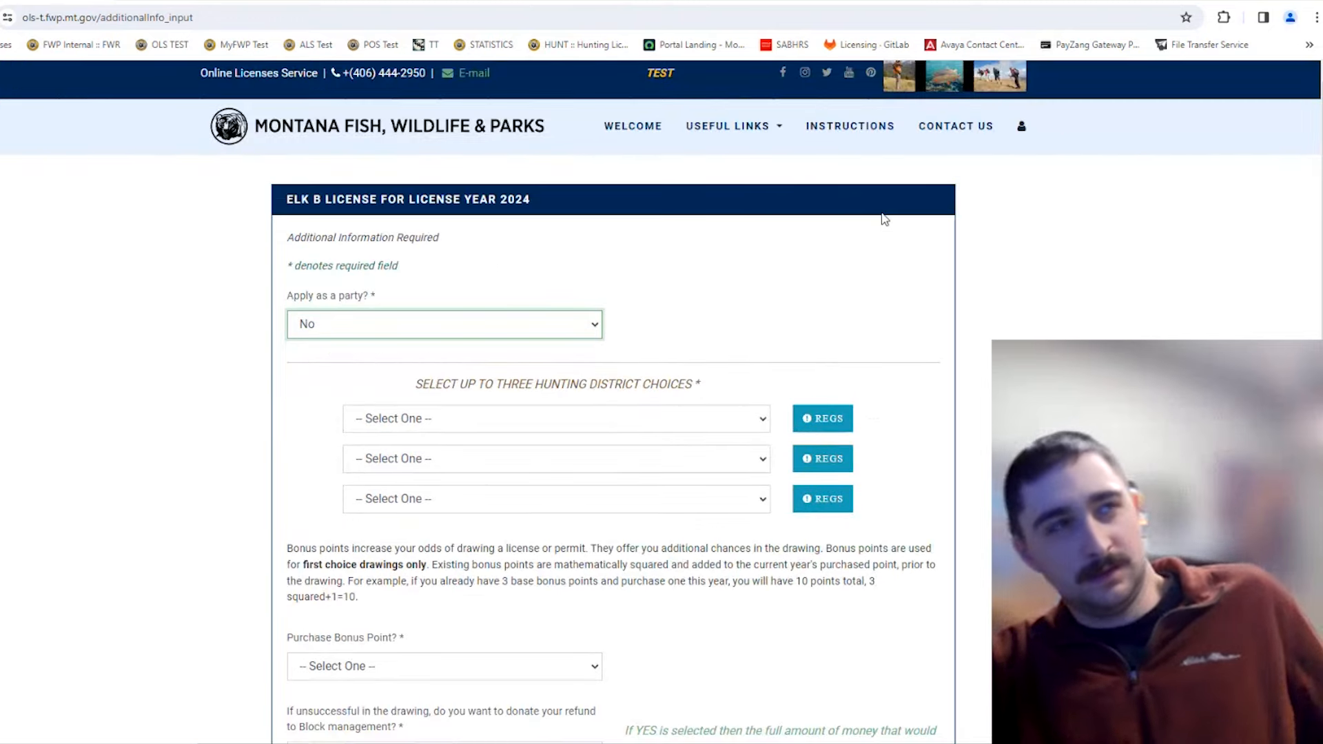
pyautogui.scroll(-1, 928, 340)
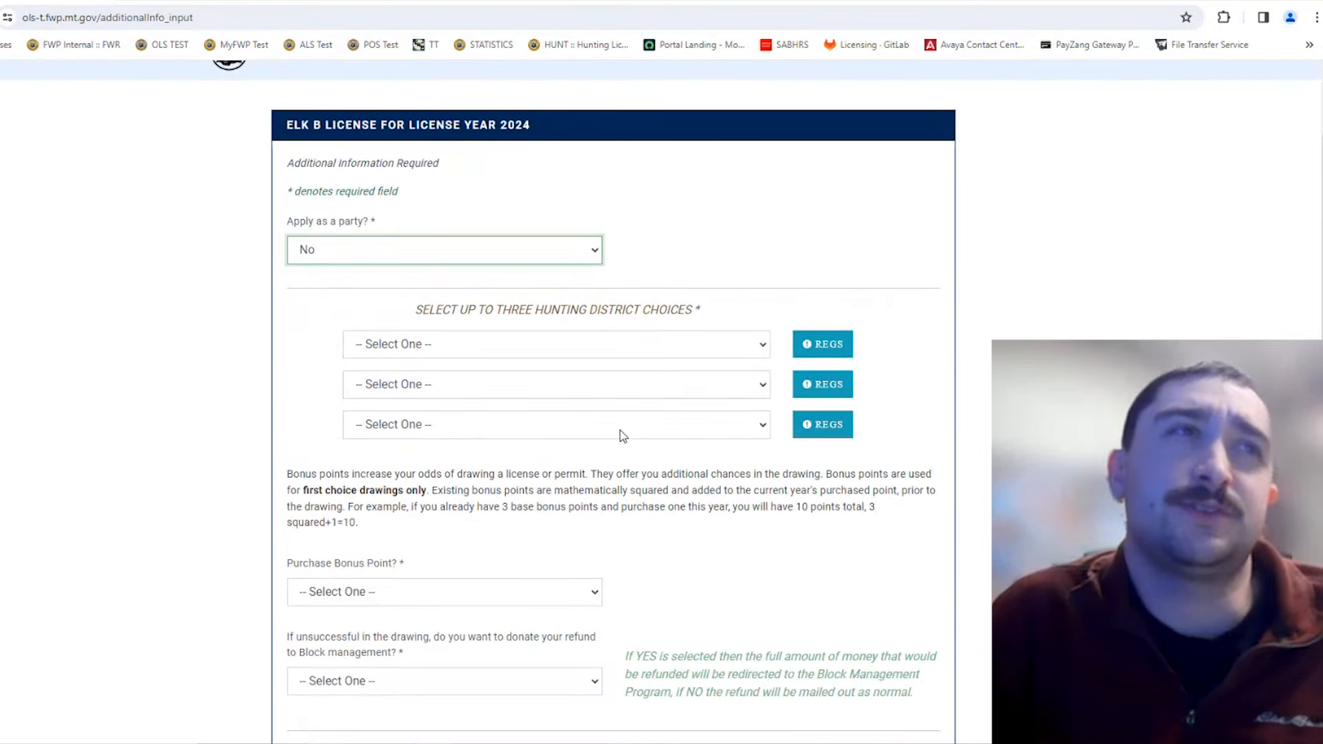
# Step: Try 100-00, then 201-00 as the first hunting district choice
pyautogui.click(609, 353)
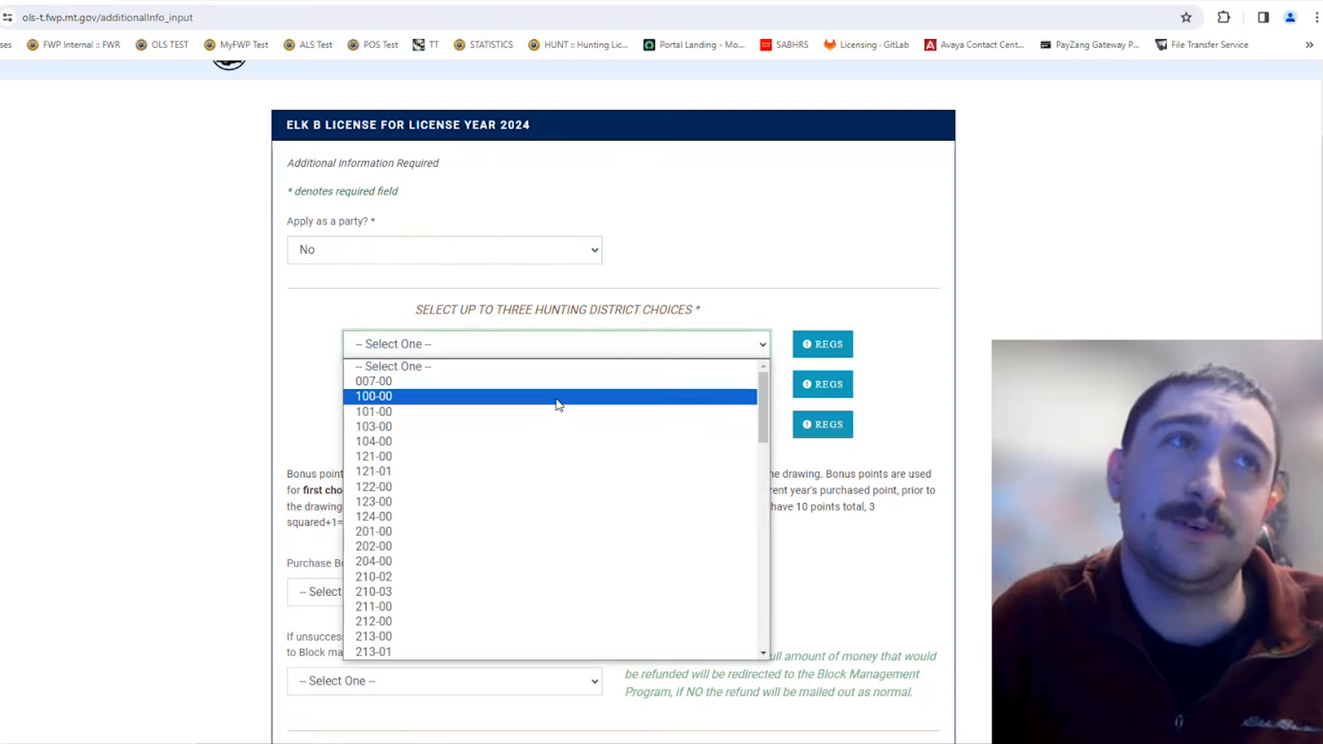
pyautogui.scroll(-5, 551, 420)
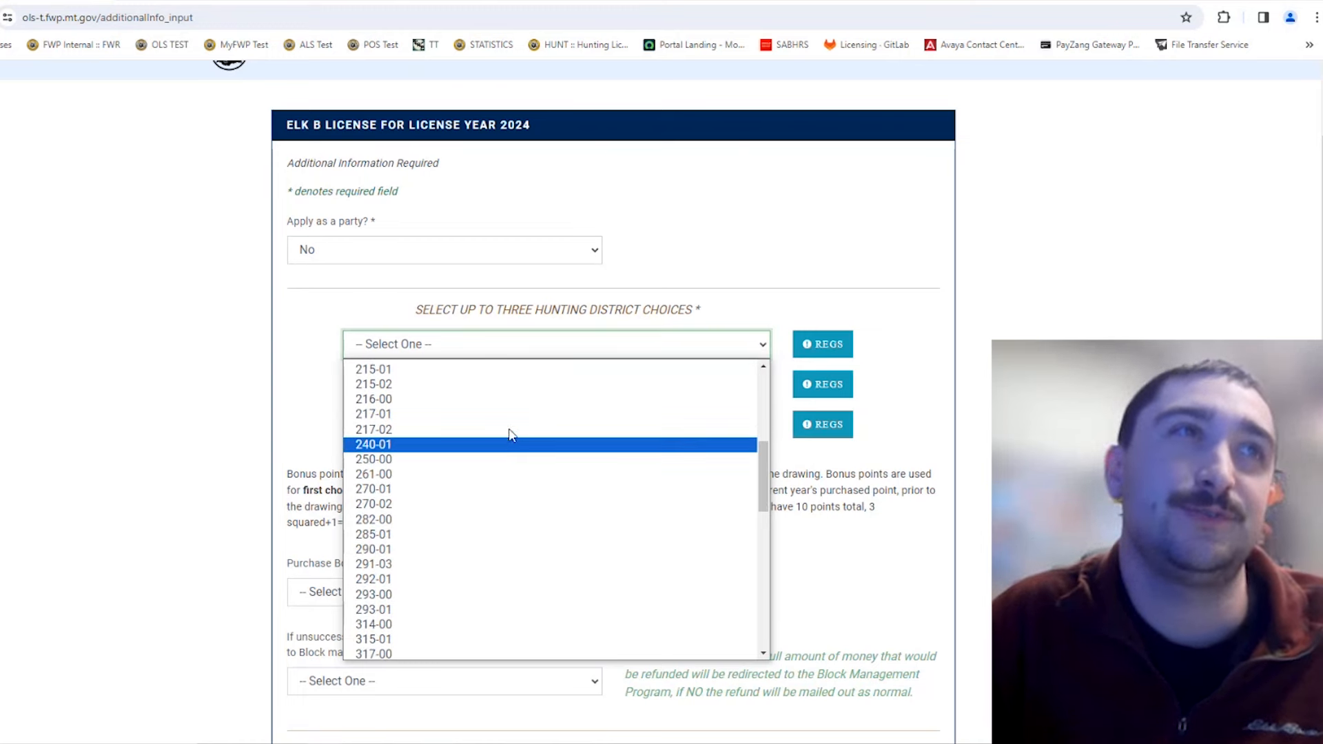
pyautogui.scroll(5, 502, 437)
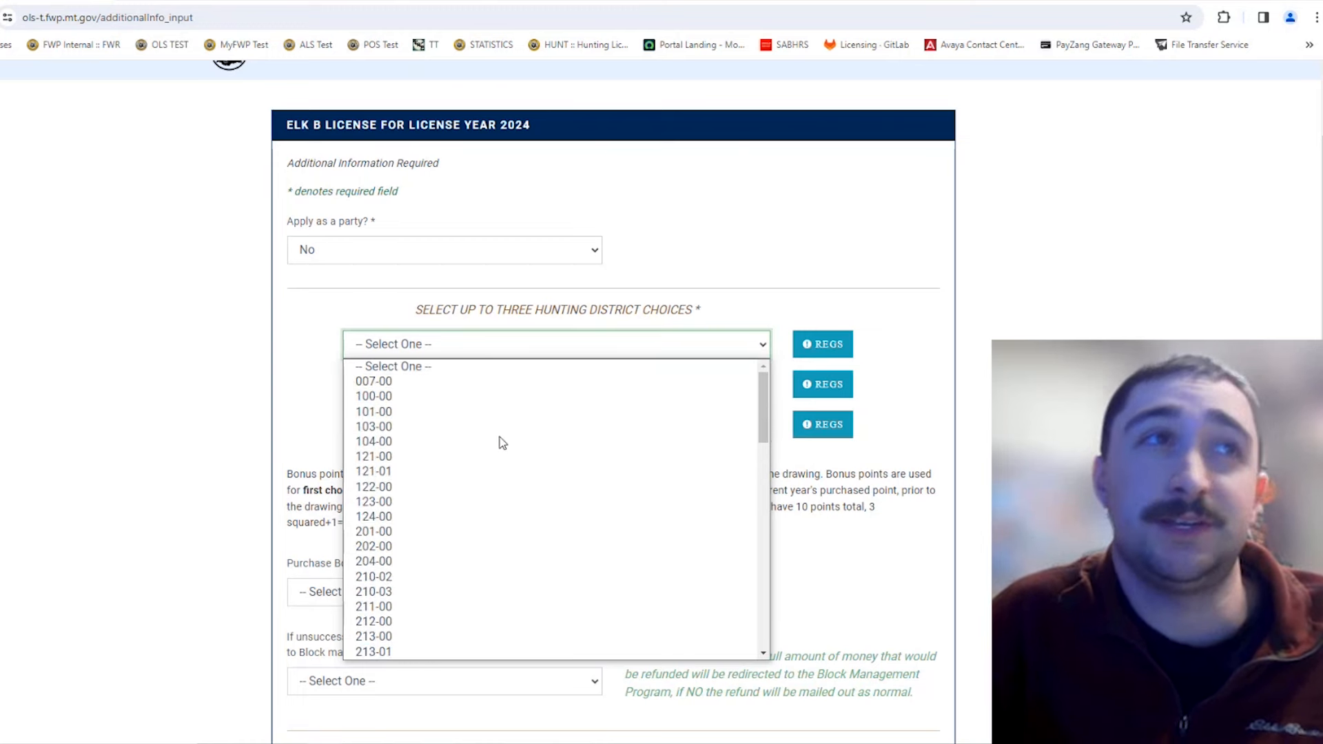
pyautogui.click(473, 396)
pyautogui.click(748, 290)
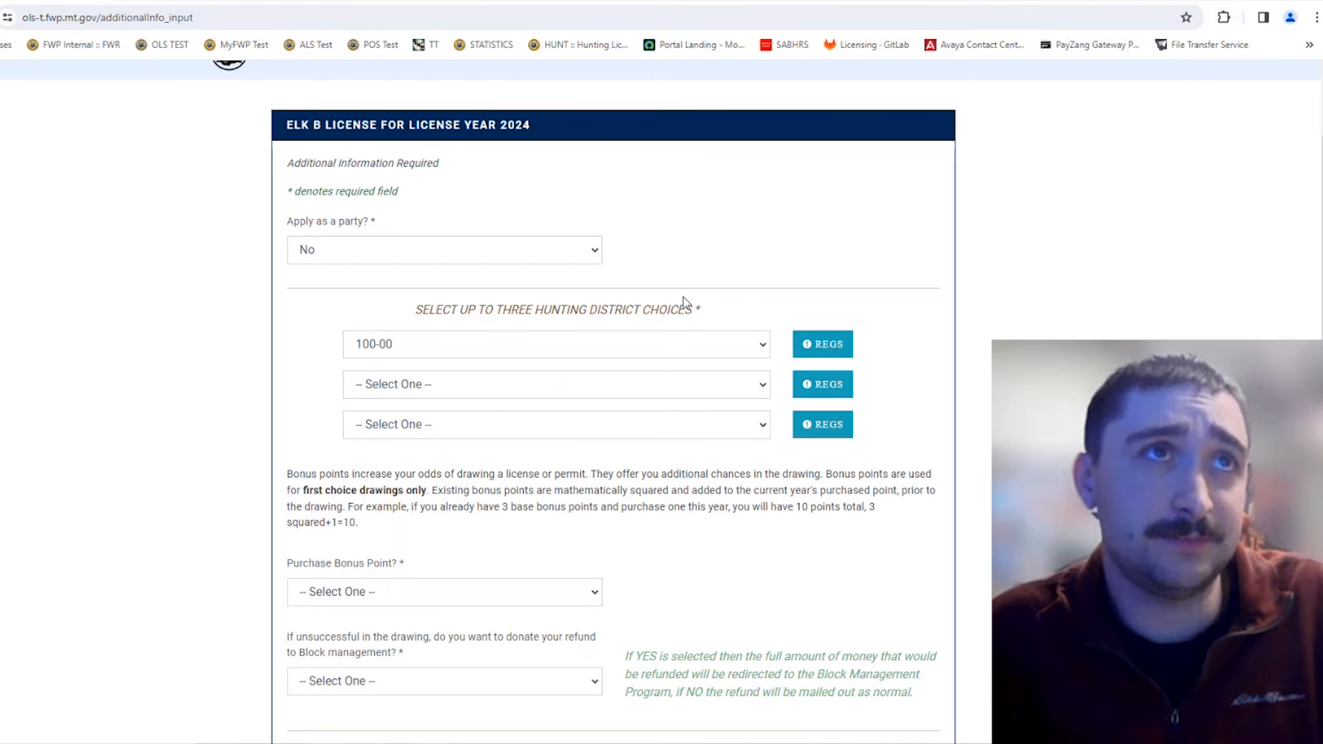
pyautogui.click(665, 344)
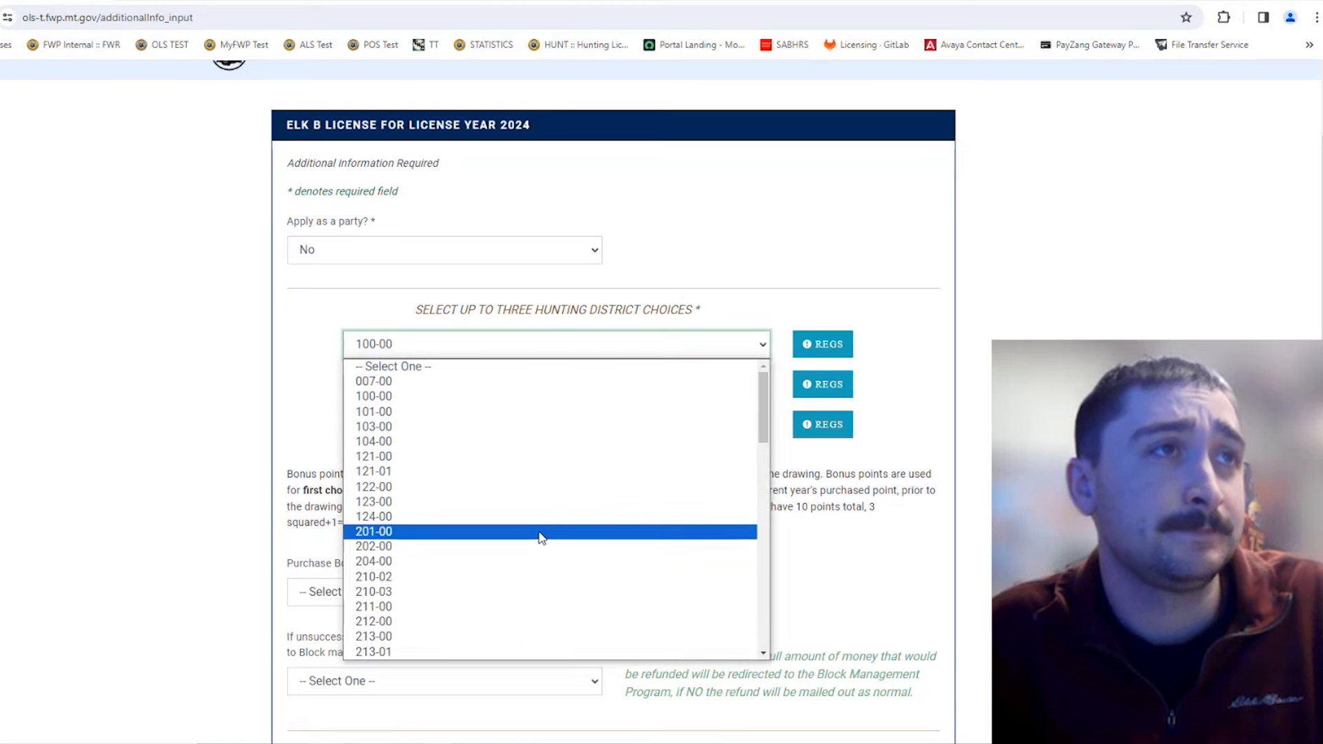
pyautogui.click(541, 533)
# Step: Change the first hunting district choice to 215-01 and keep it selected
pyautogui.click(570, 346)
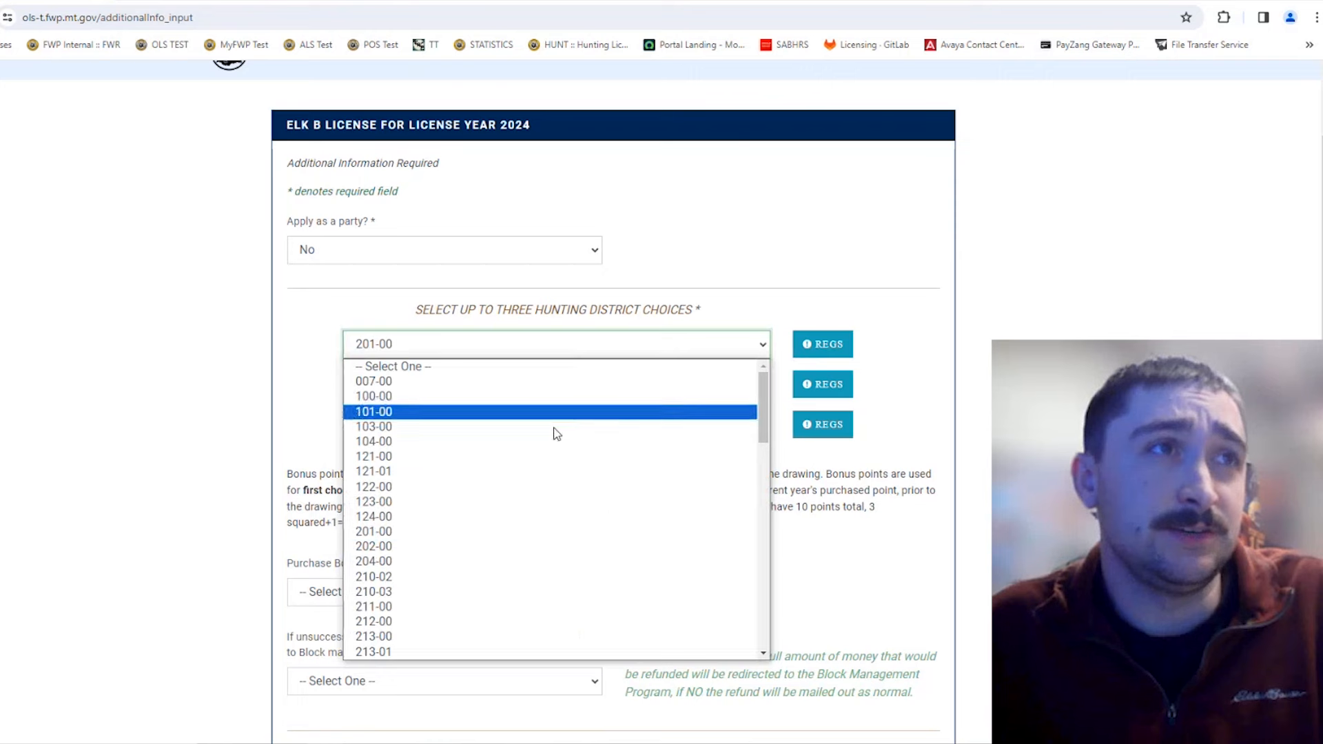
pyautogui.scroll(-2, 534, 475)
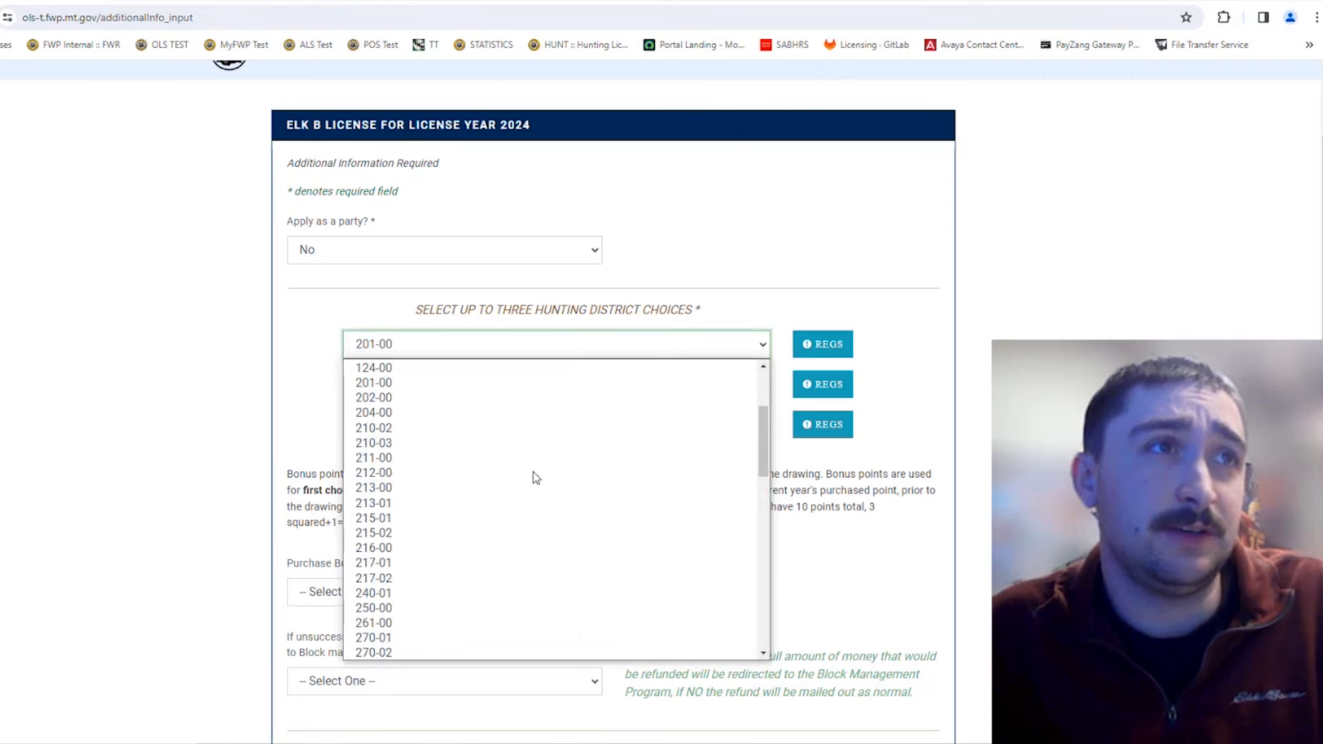
pyautogui.click(436, 519)
pyautogui.click(521, 529)
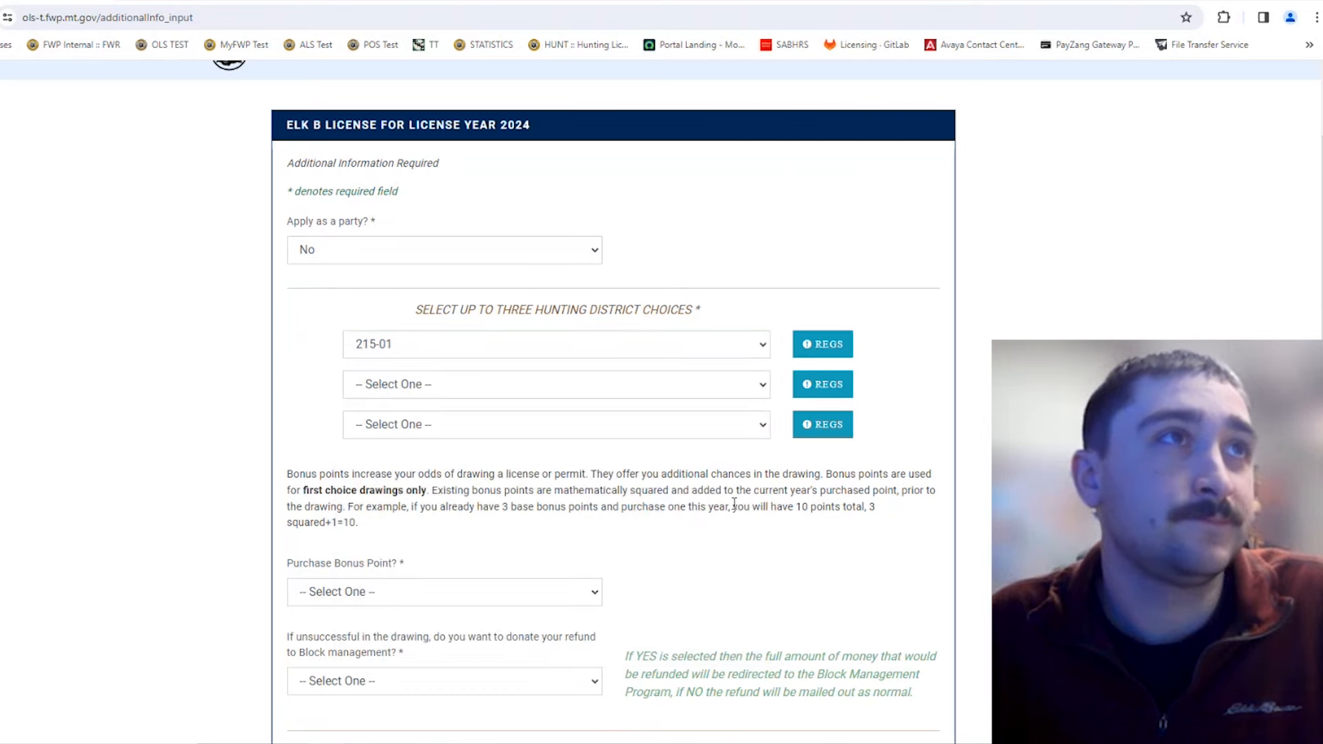
pyautogui.scroll(-1, 735, 504)
pyautogui.scroll(-1, 735, 504)
pyautogui.click(561, 193)
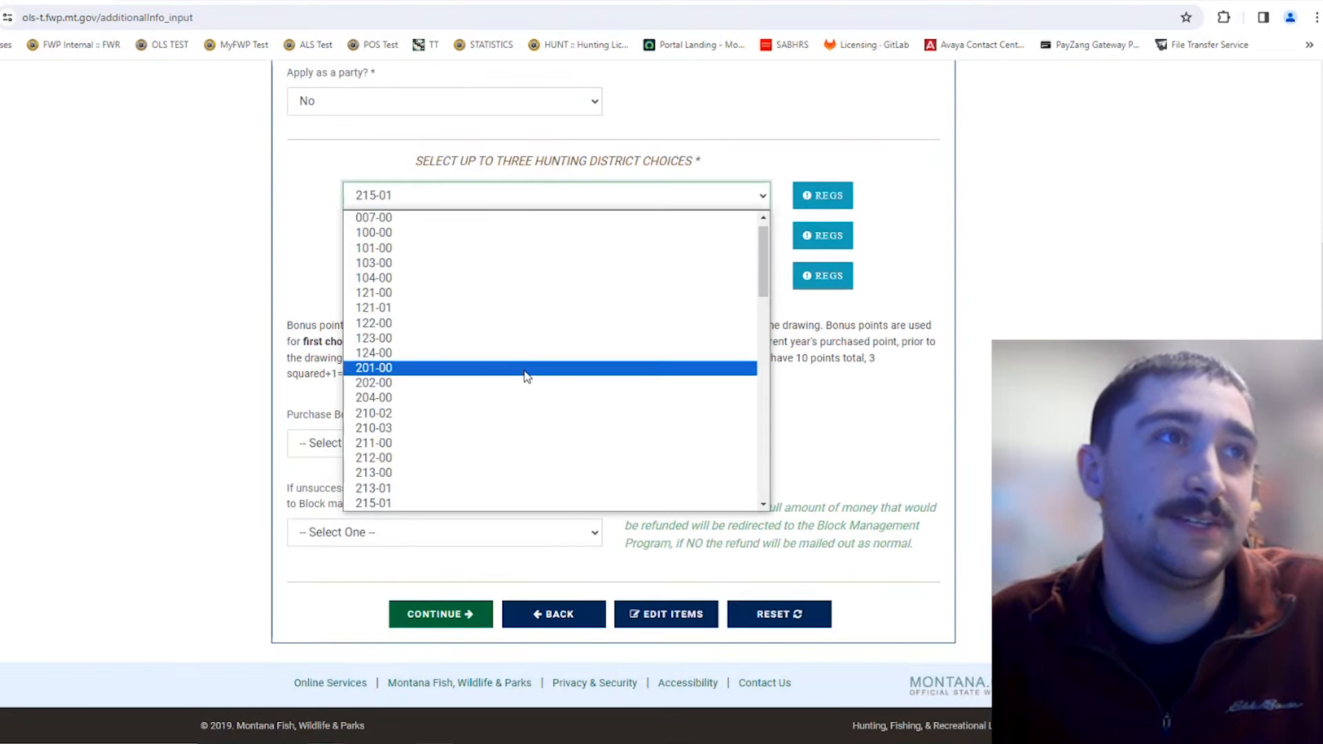
pyautogui.scroll(-1, 526, 378)
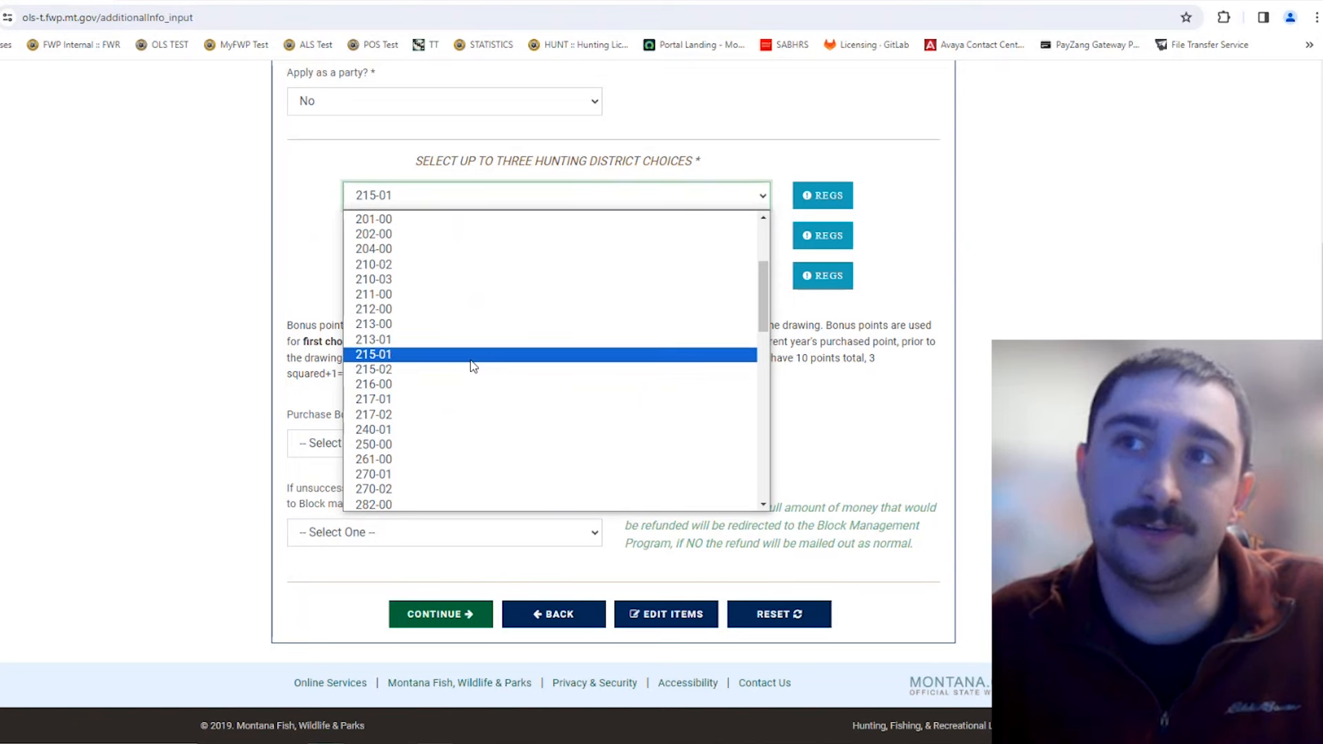
pyautogui.click(948, 341)
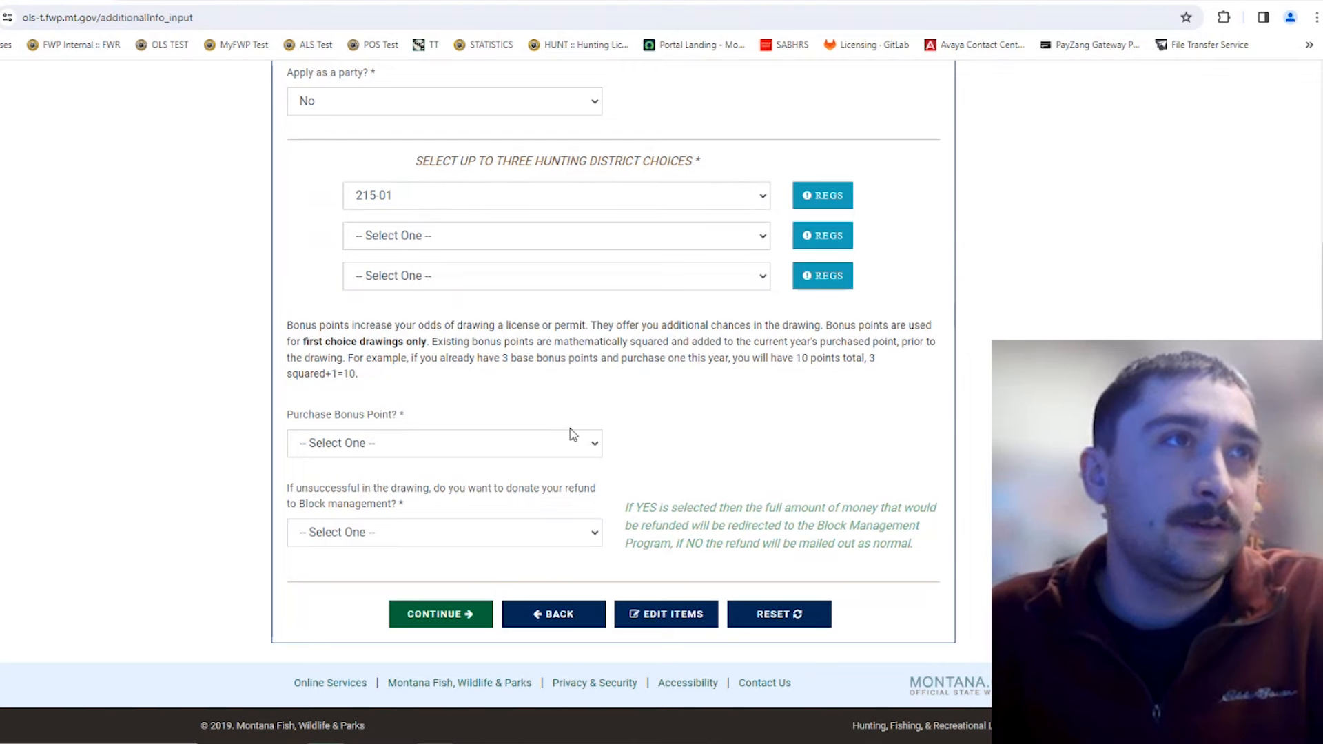
# Step: Answer Yes to purchasing a bonus point on the Elk B form
pyautogui.click(555, 449)
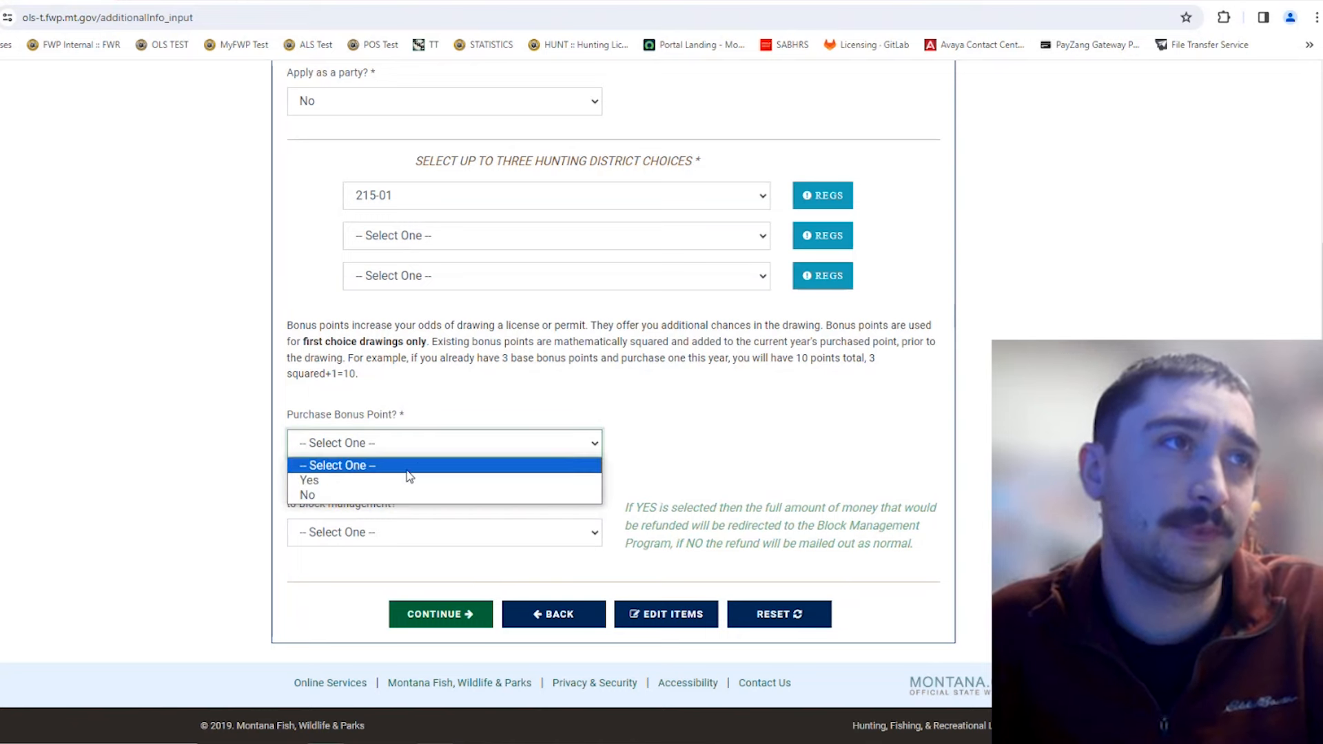
pyautogui.click(388, 484)
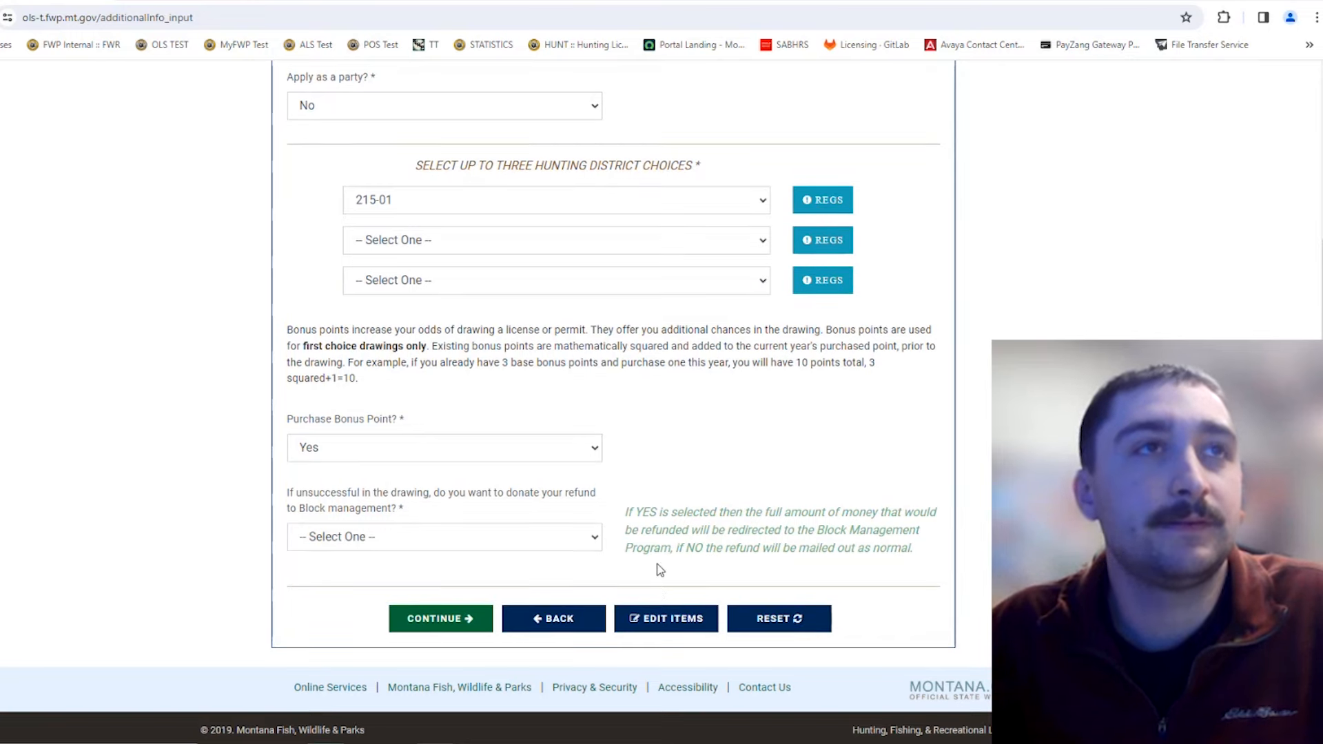
pyautogui.scroll(4, 660, 557)
pyautogui.scroll(-3, 660, 562)
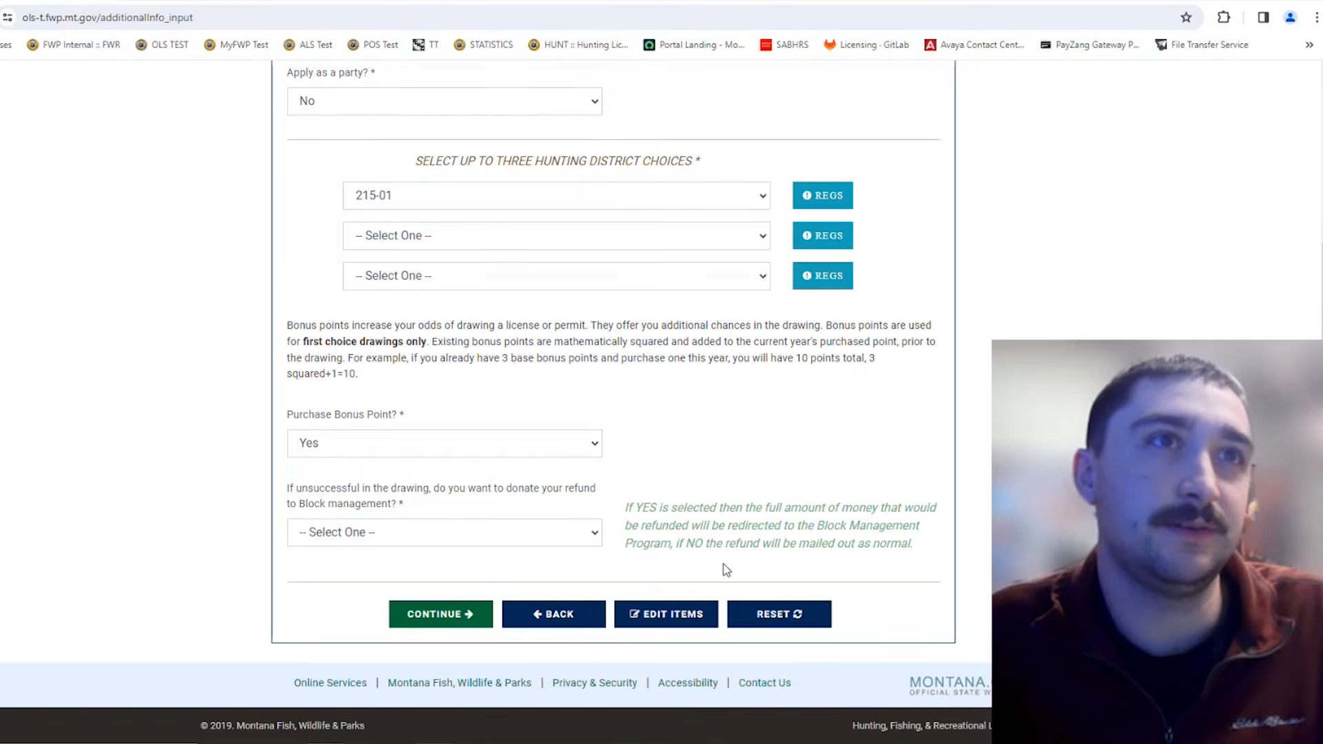
pyautogui.scroll(2, 717, 538)
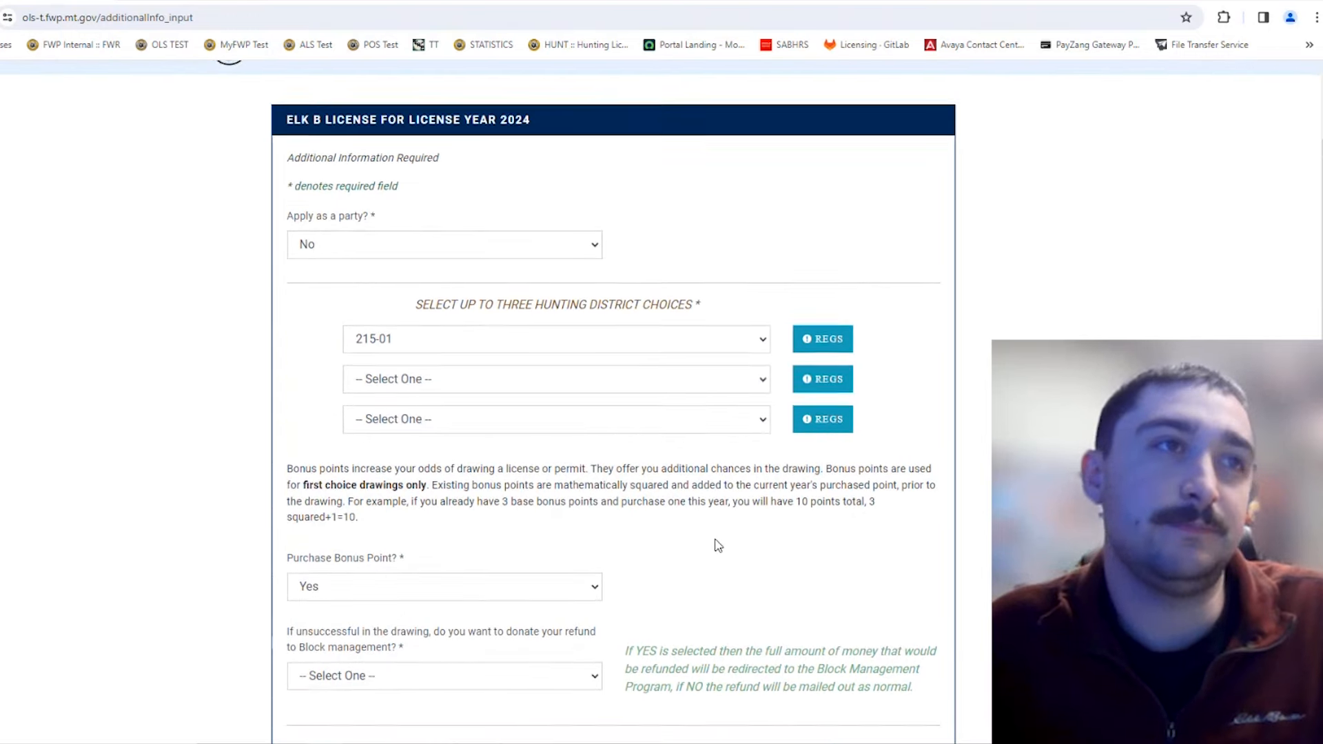
pyautogui.scroll(-2, 720, 540)
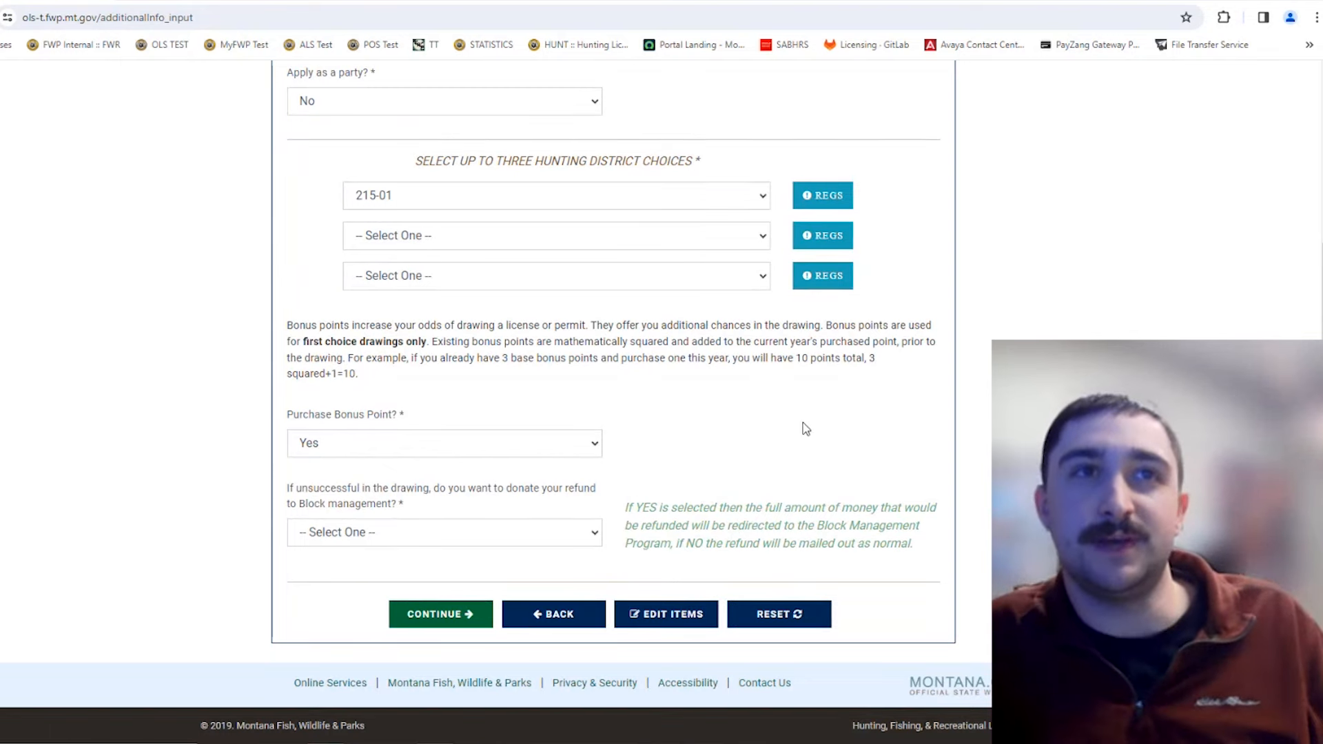
# Step: Set the Block management refund donation to No and continue to the Elk Permit 2024 form
pyautogui.click(597, 533)
pyautogui.click(532, 571)
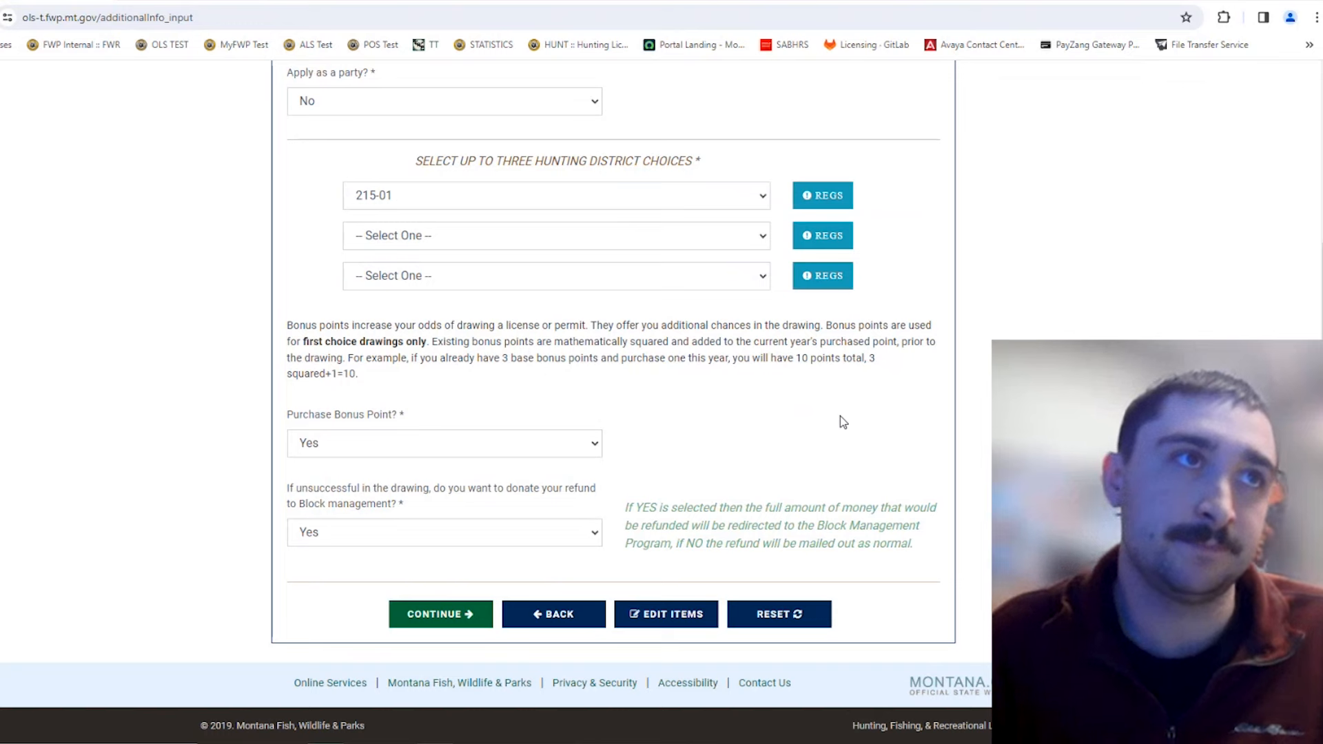
pyautogui.click(577, 536)
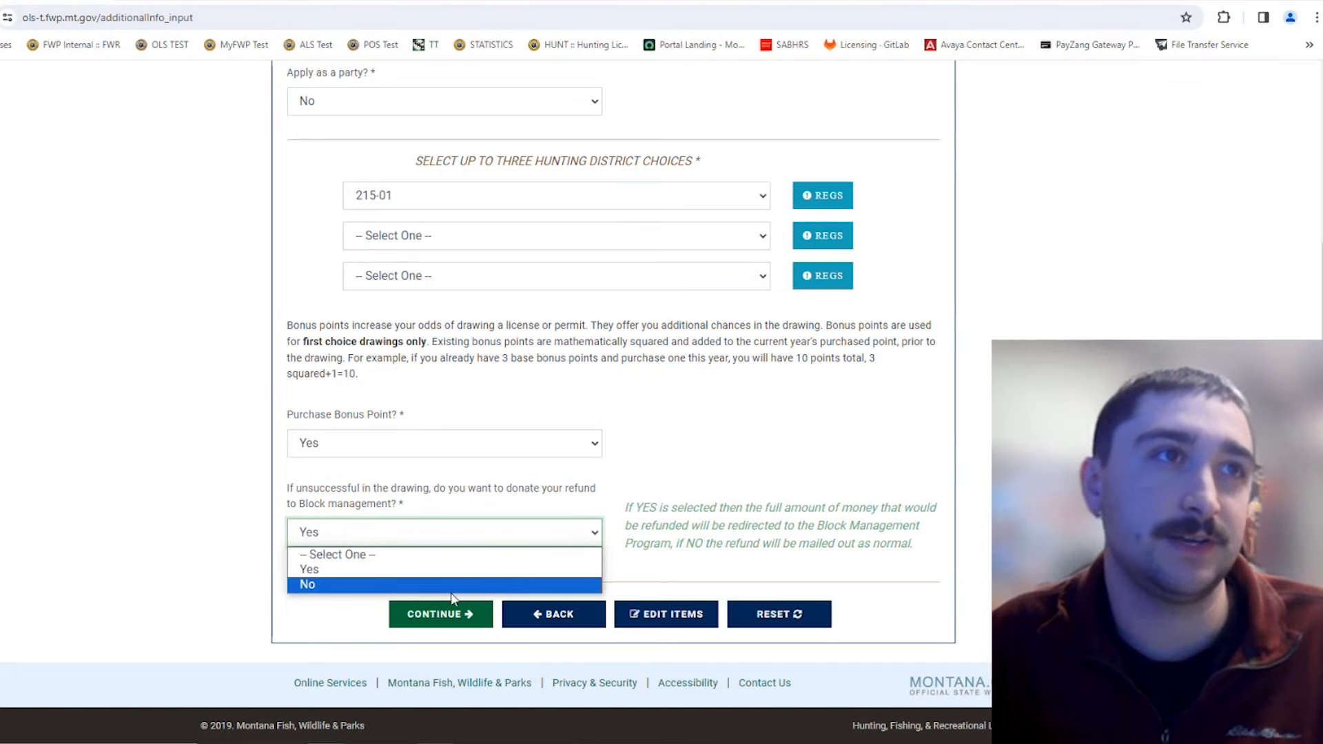
pyautogui.click(468, 591)
pyautogui.click(755, 508)
pyautogui.scroll(4, 755, 508)
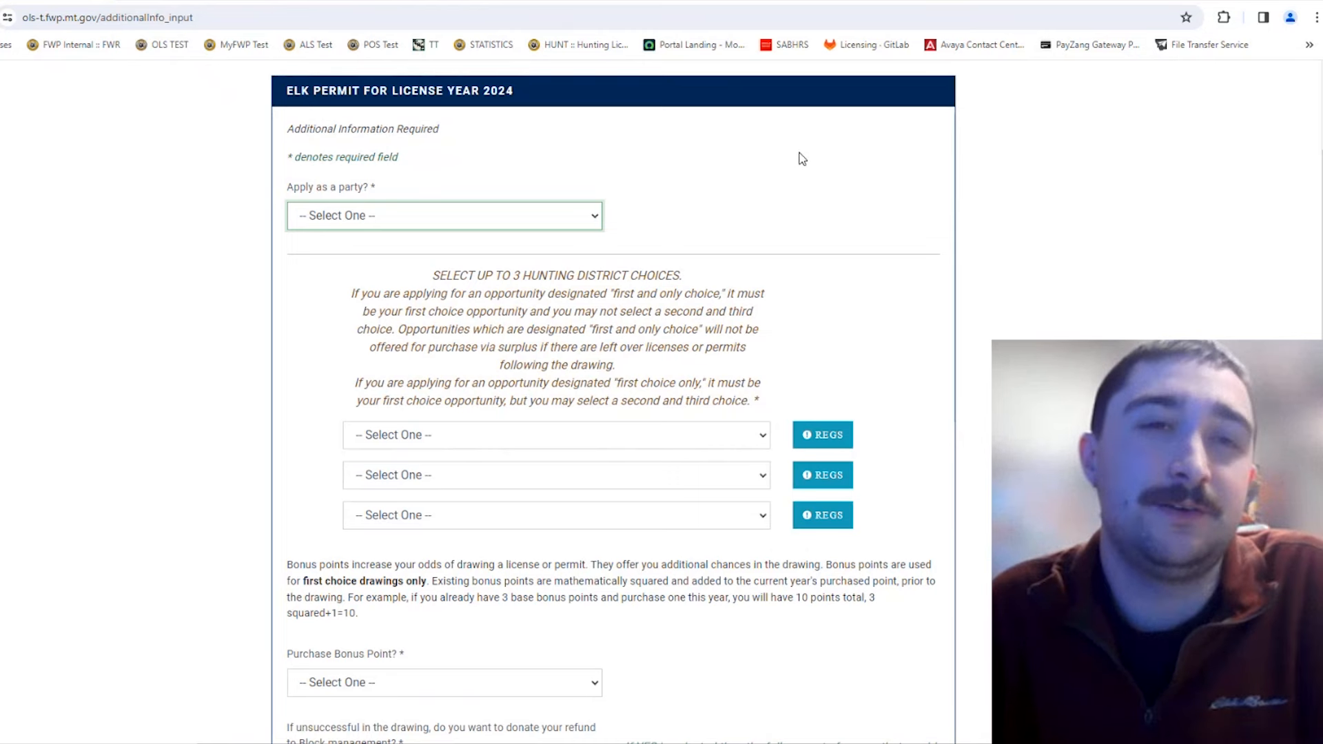
# Step: Try Yes for 'Apply as a party?' on the Elk Permit, then switch it to No
pyautogui.click(435, 216)
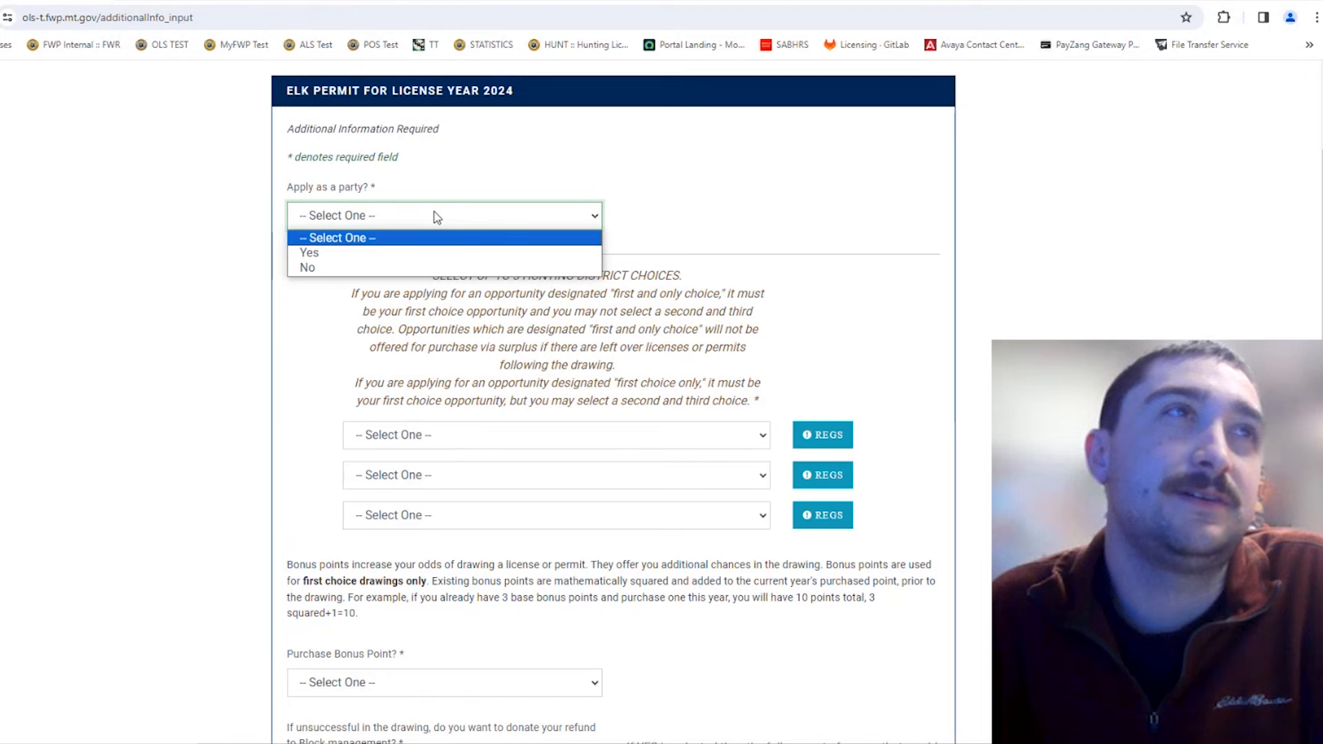
pyautogui.click(437, 216)
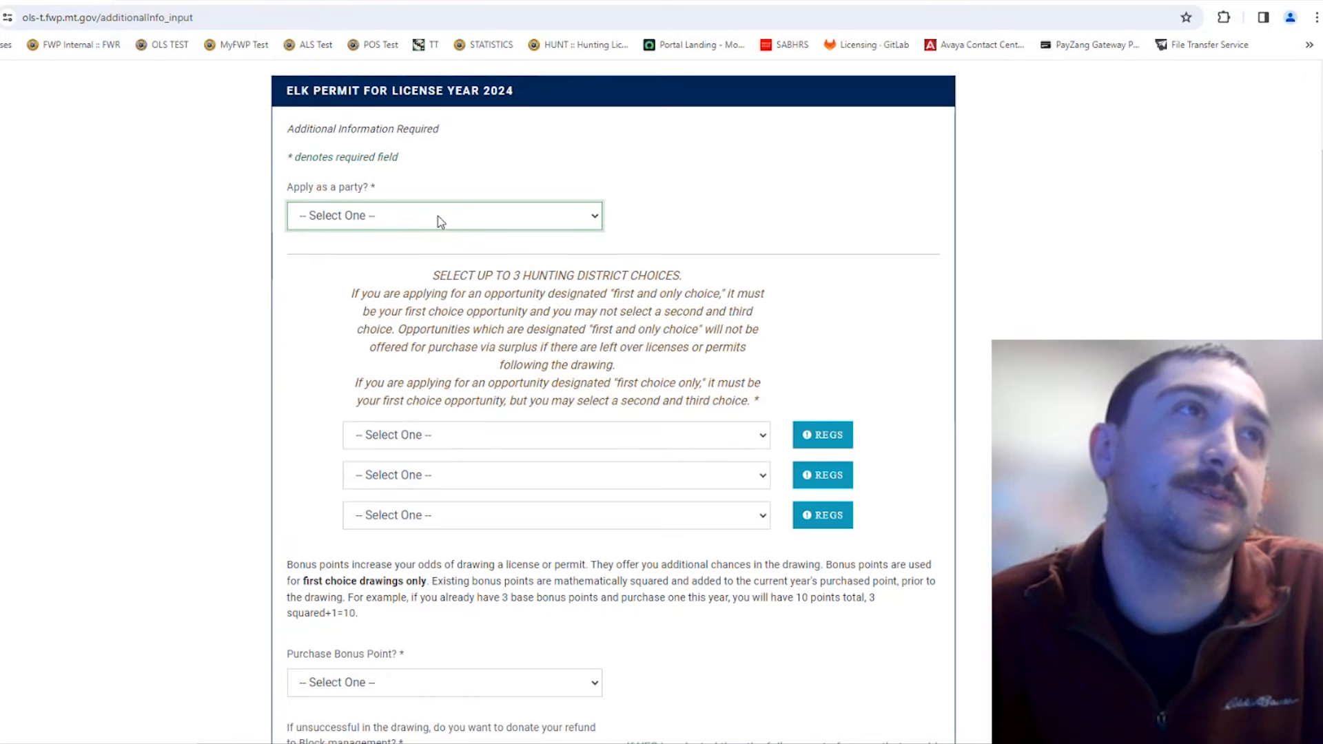
pyautogui.click(437, 216)
pyautogui.click(433, 258)
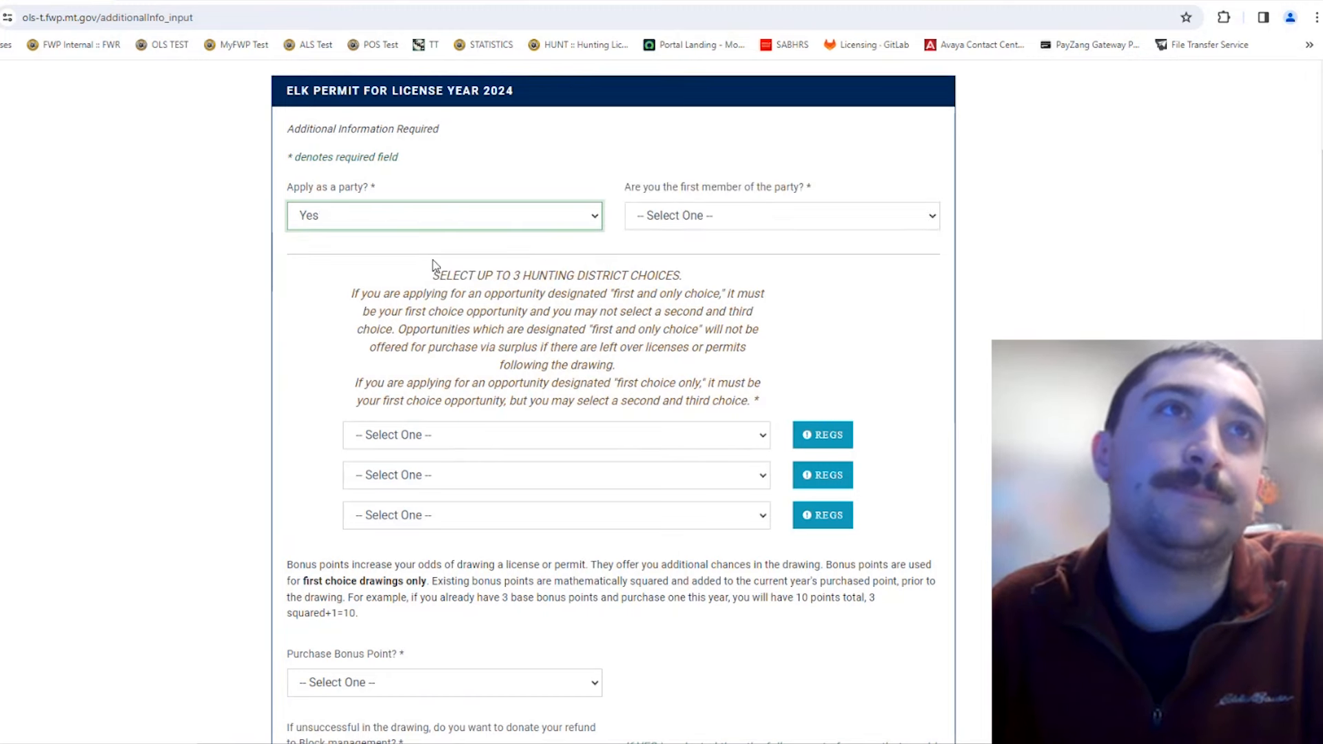
pyautogui.click(713, 218)
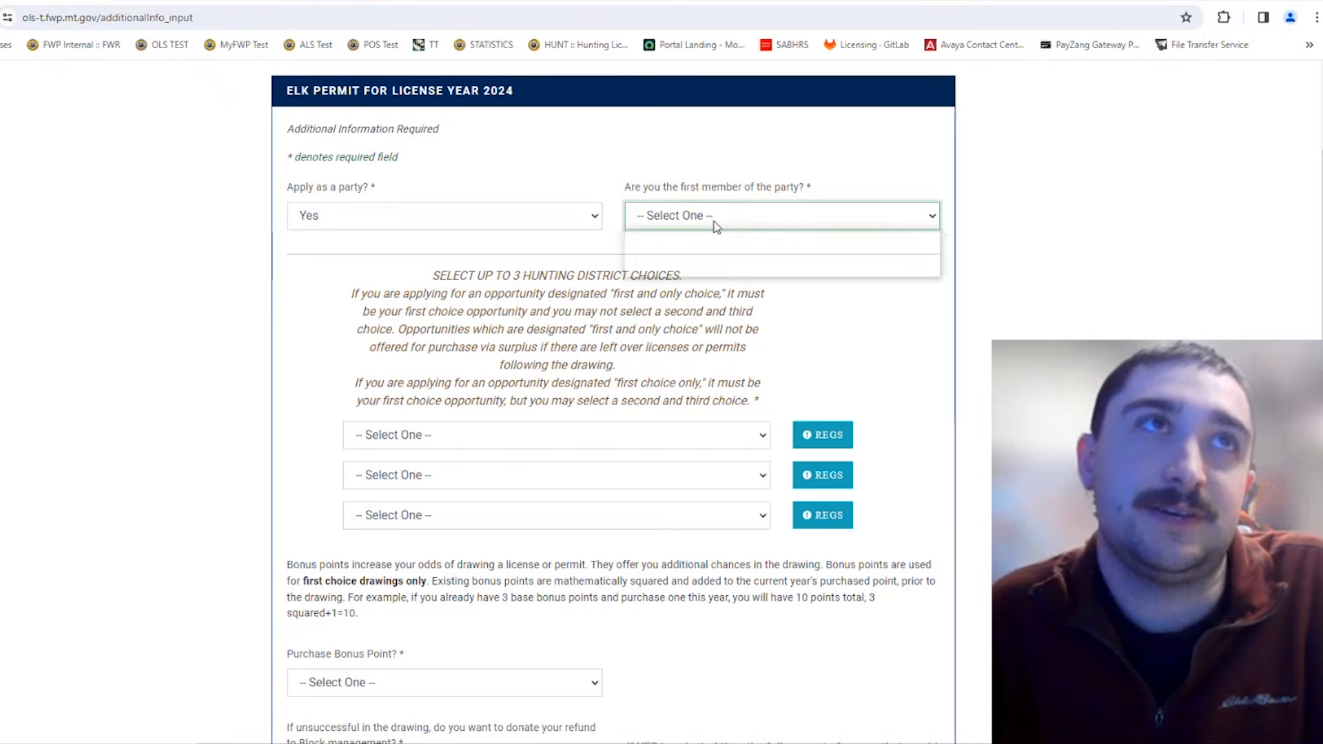
pyautogui.click(714, 221)
pyautogui.click(595, 217)
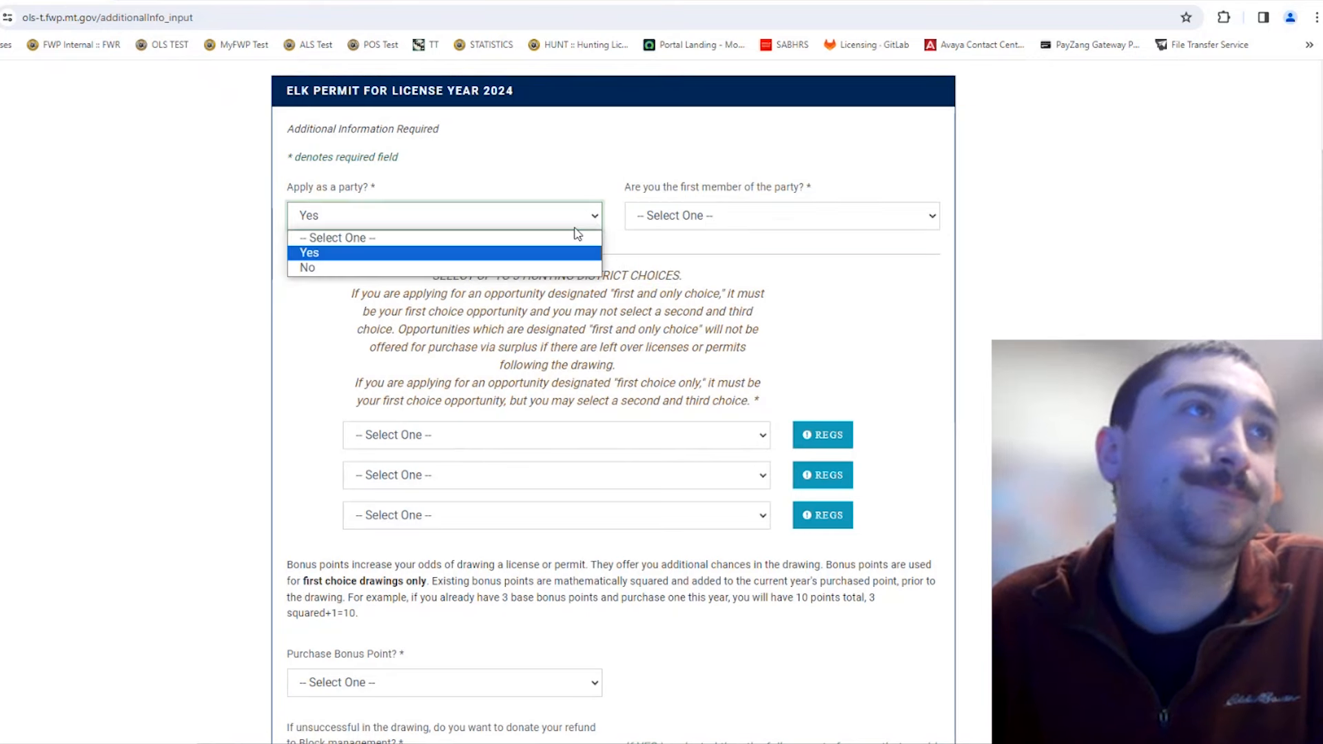
pyautogui.click(460, 268)
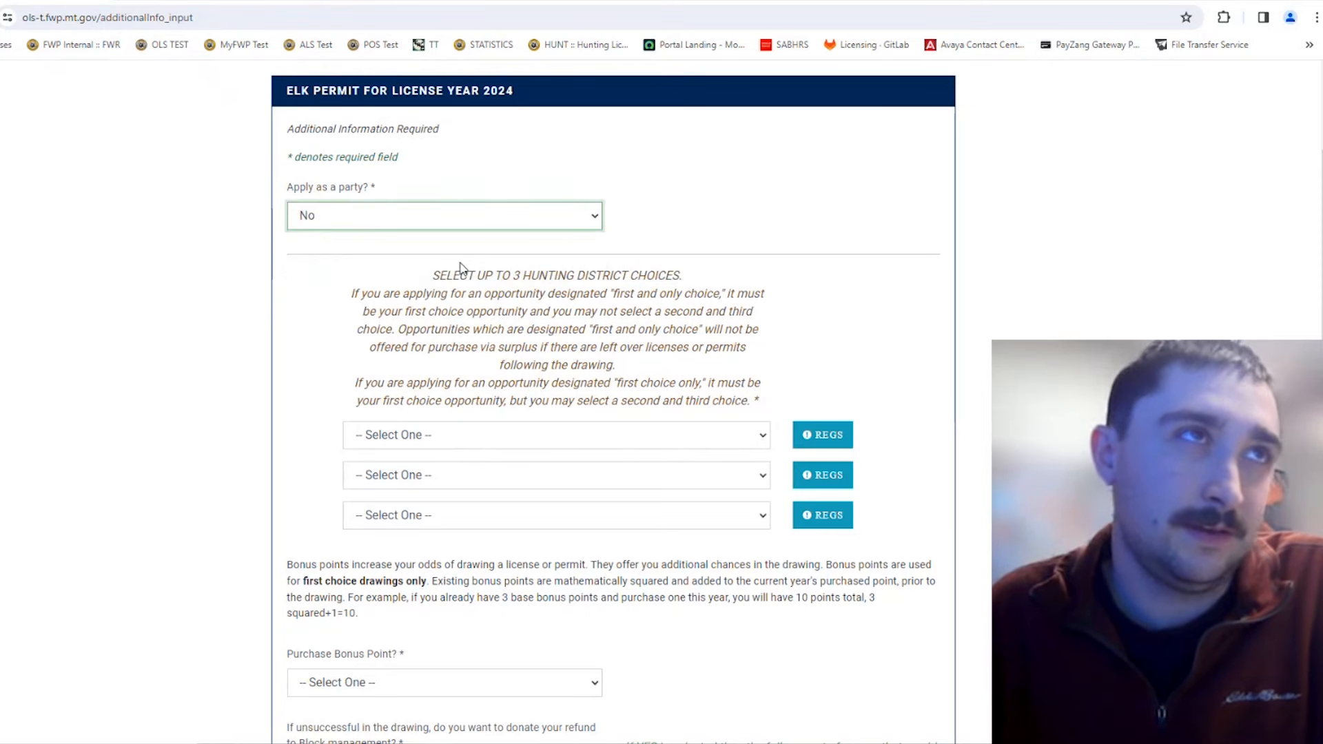
pyautogui.click(790, 232)
pyautogui.scroll(-2, 790, 233)
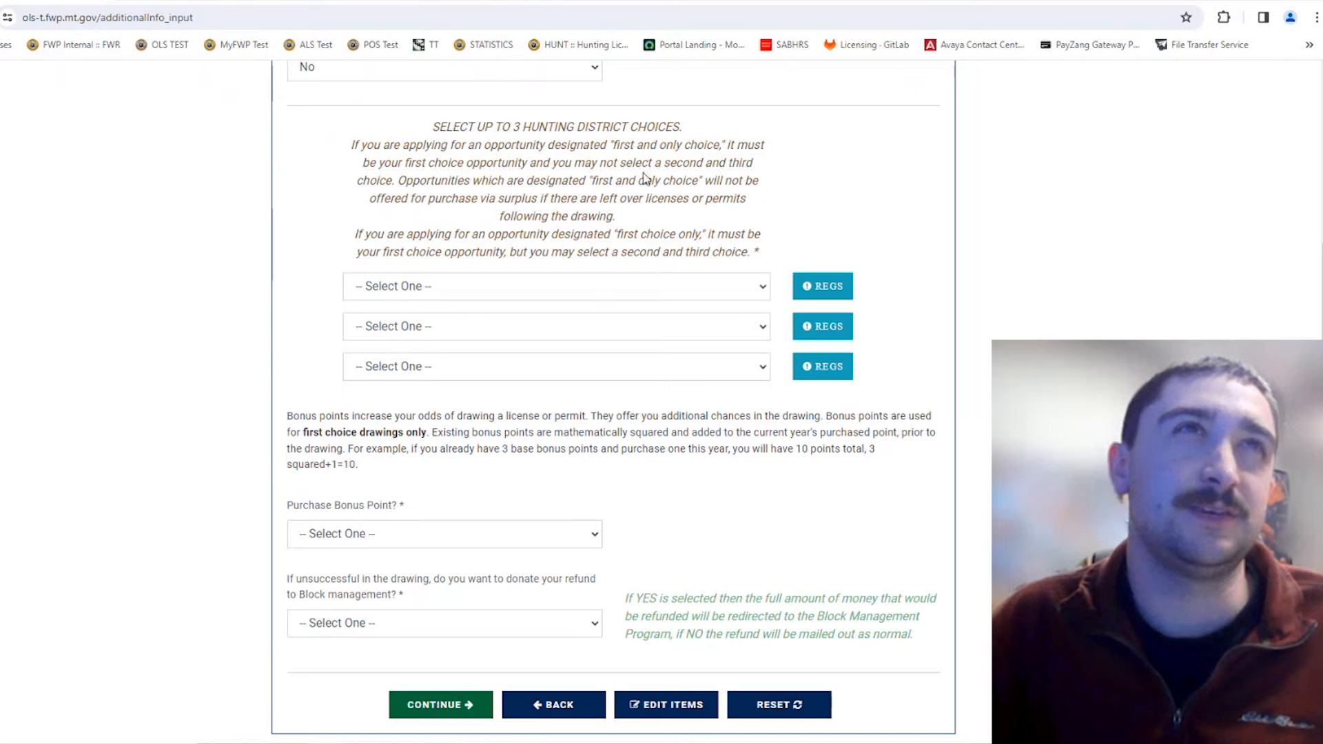
# Step: Try 411-20, then 270-45 (First Choice Only) as the first hunting district choice
pyautogui.click(581, 288)
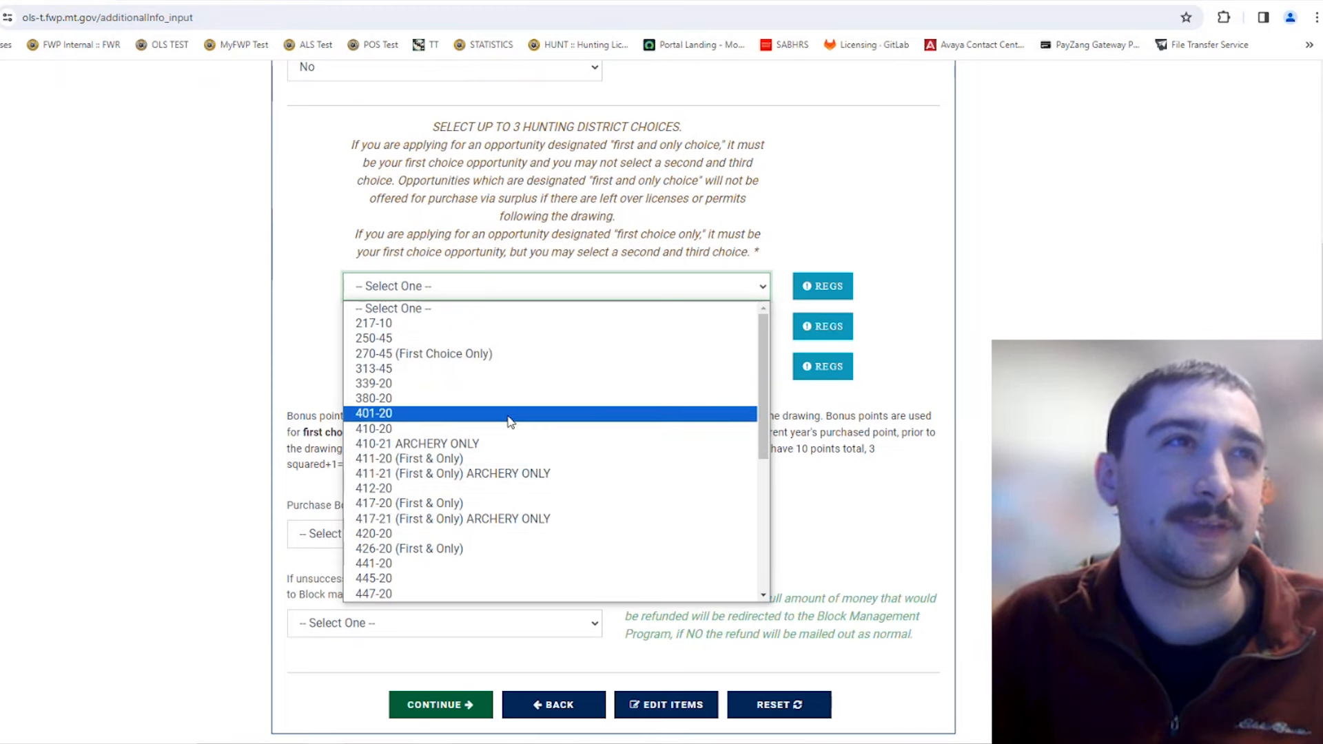
pyautogui.click(501, 456)
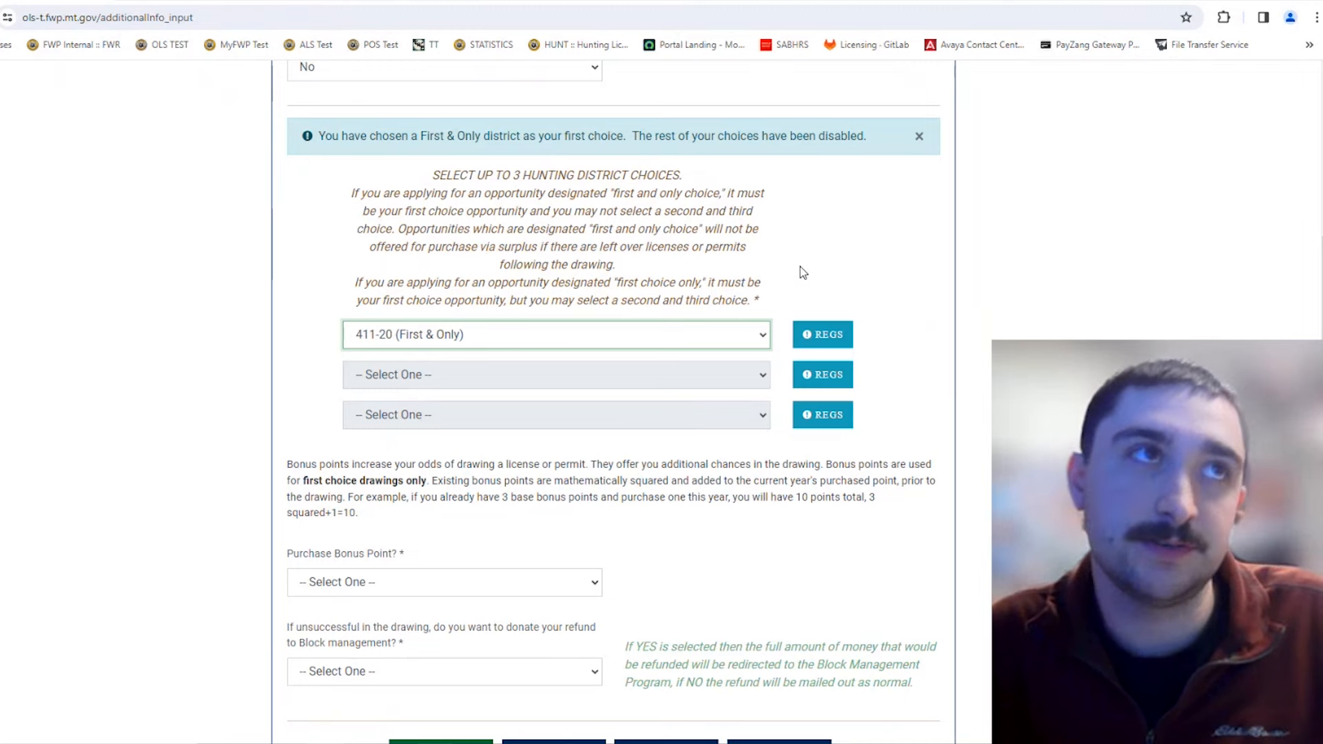
pyautogui.click(703, 342)
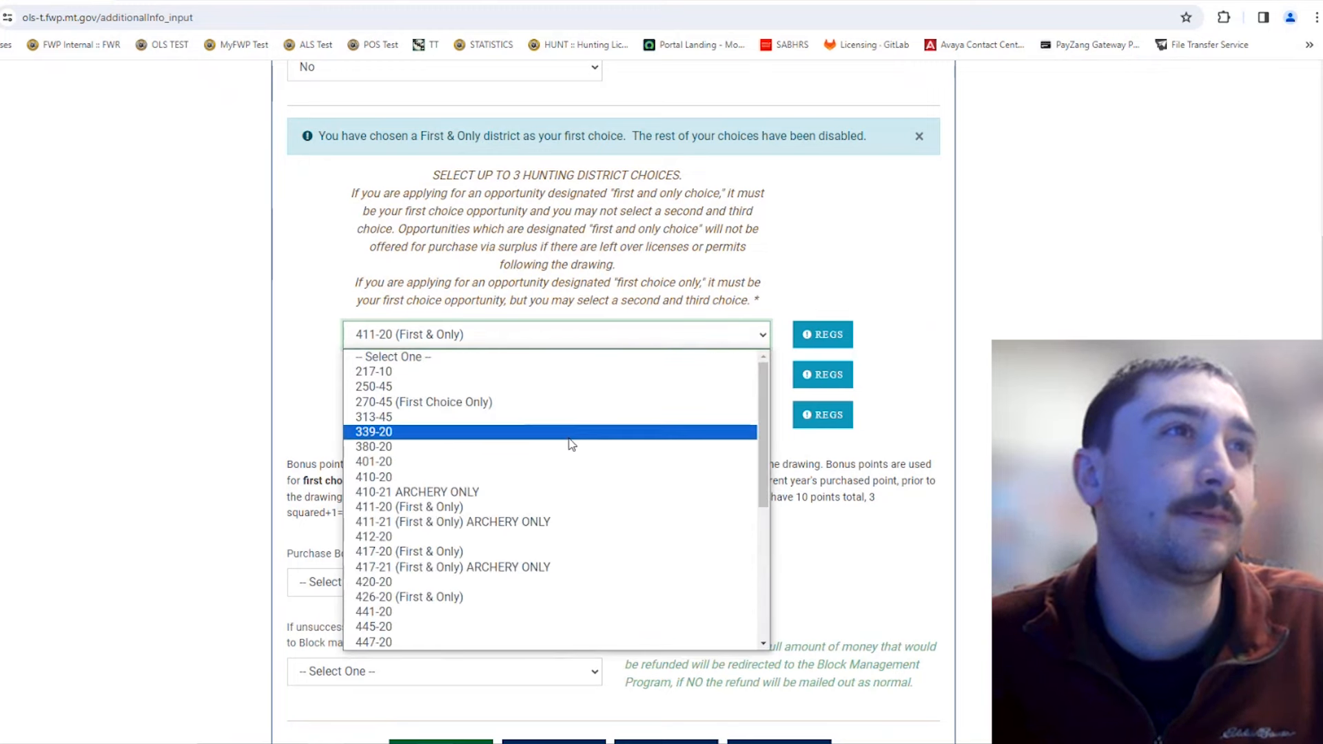
pyautogui.scroll(-2, 551, 474)
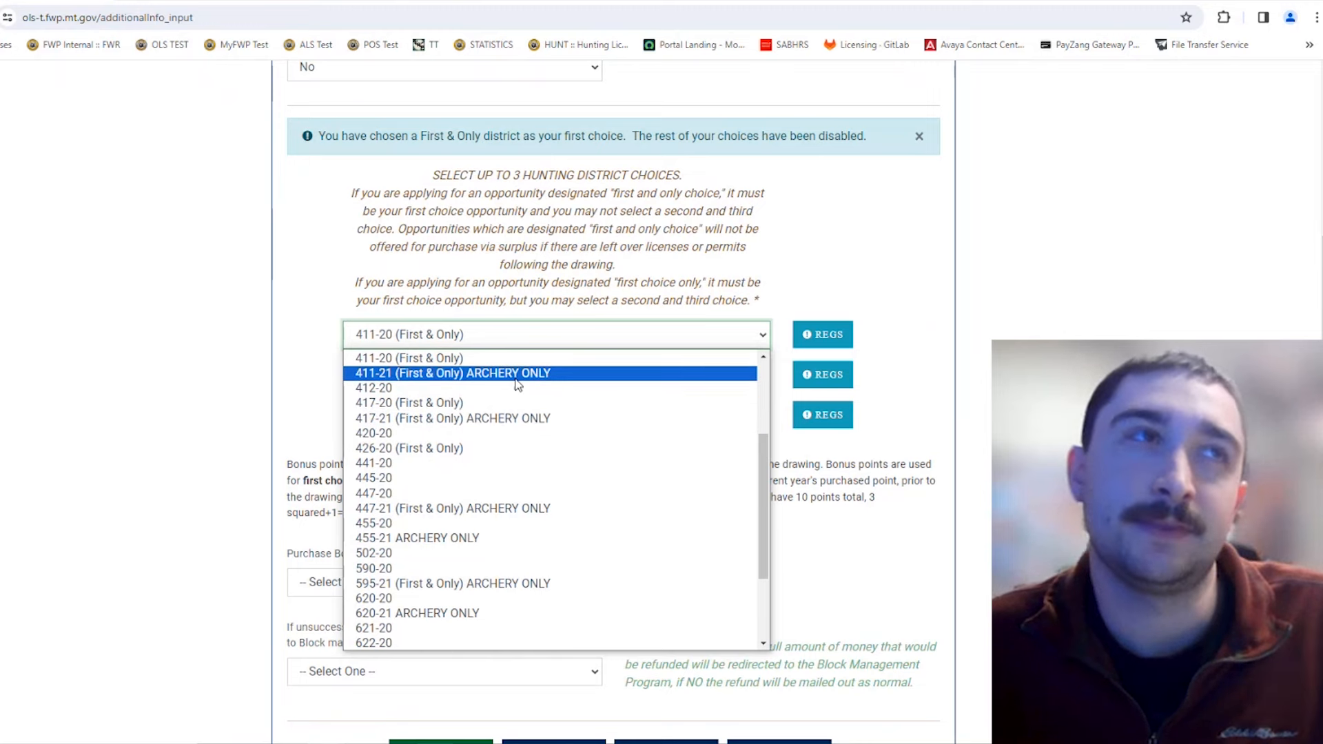
pyautogui.scroll(5, 520, 414)
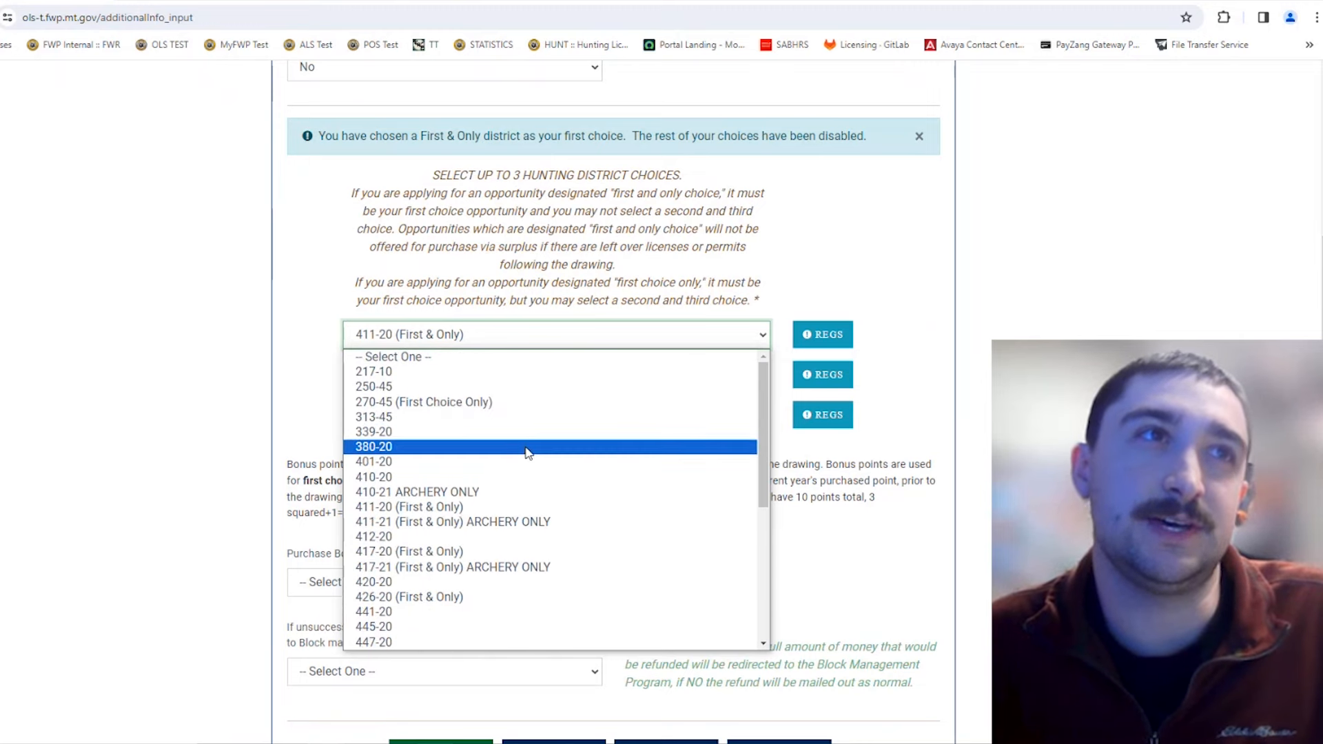
pyautogui.scroll(-4, 527, 453)
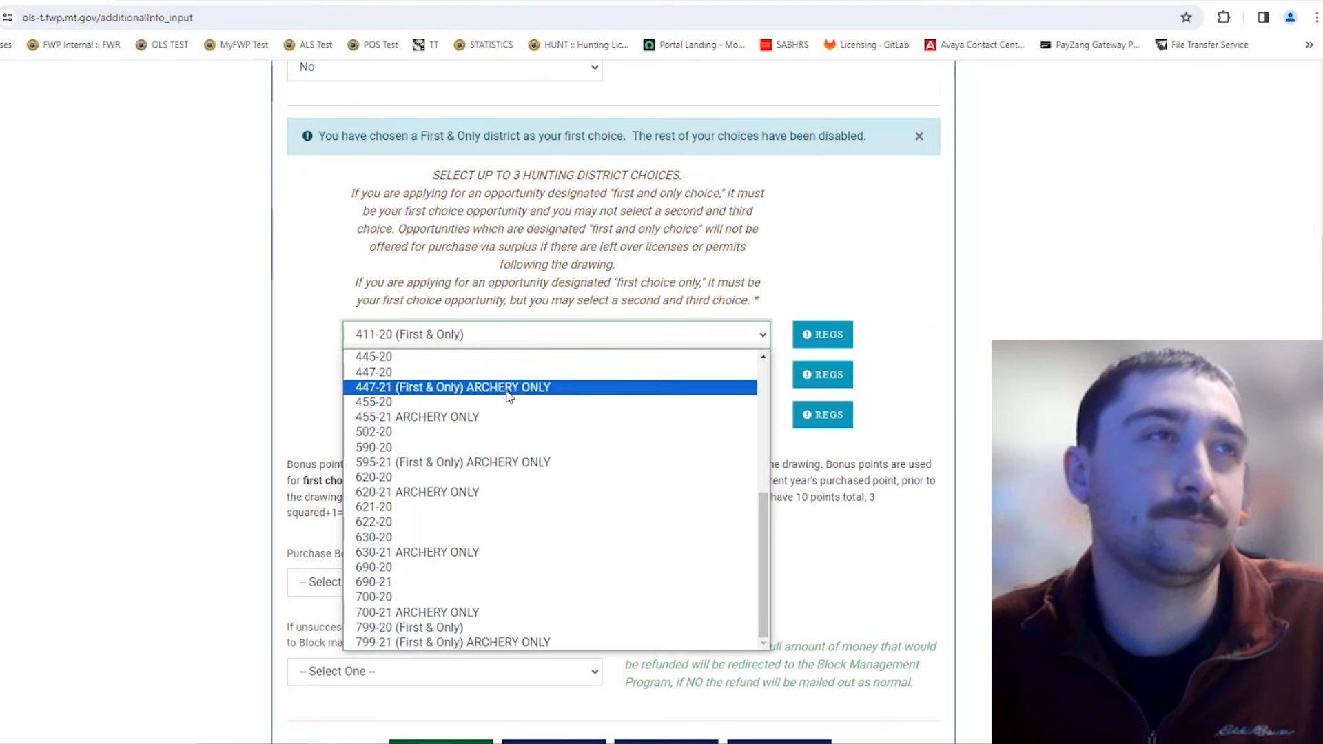
pyautogui.scroll(4, 510, 399)
pyautogui.scroll(-2, 512, 403)
pyautogui.scroll(2, 511, 403)
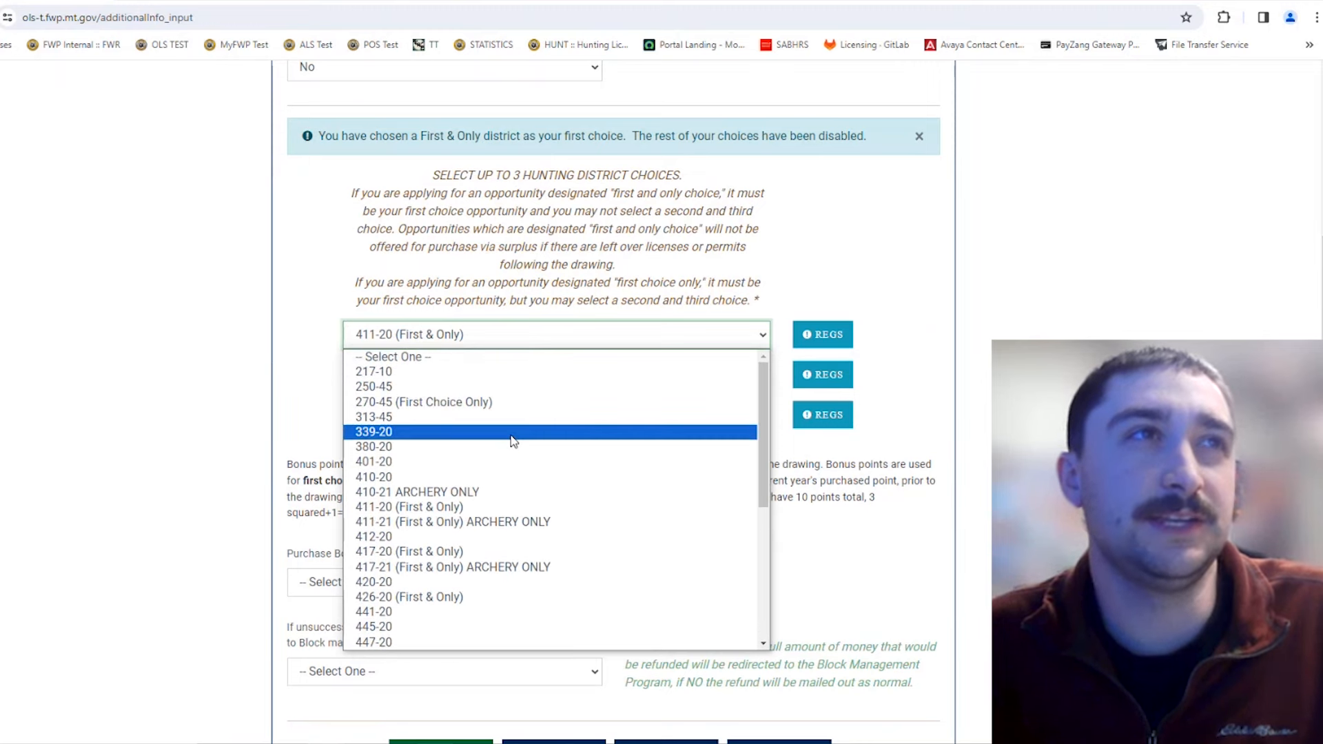
pyautogui.click(527, 402)
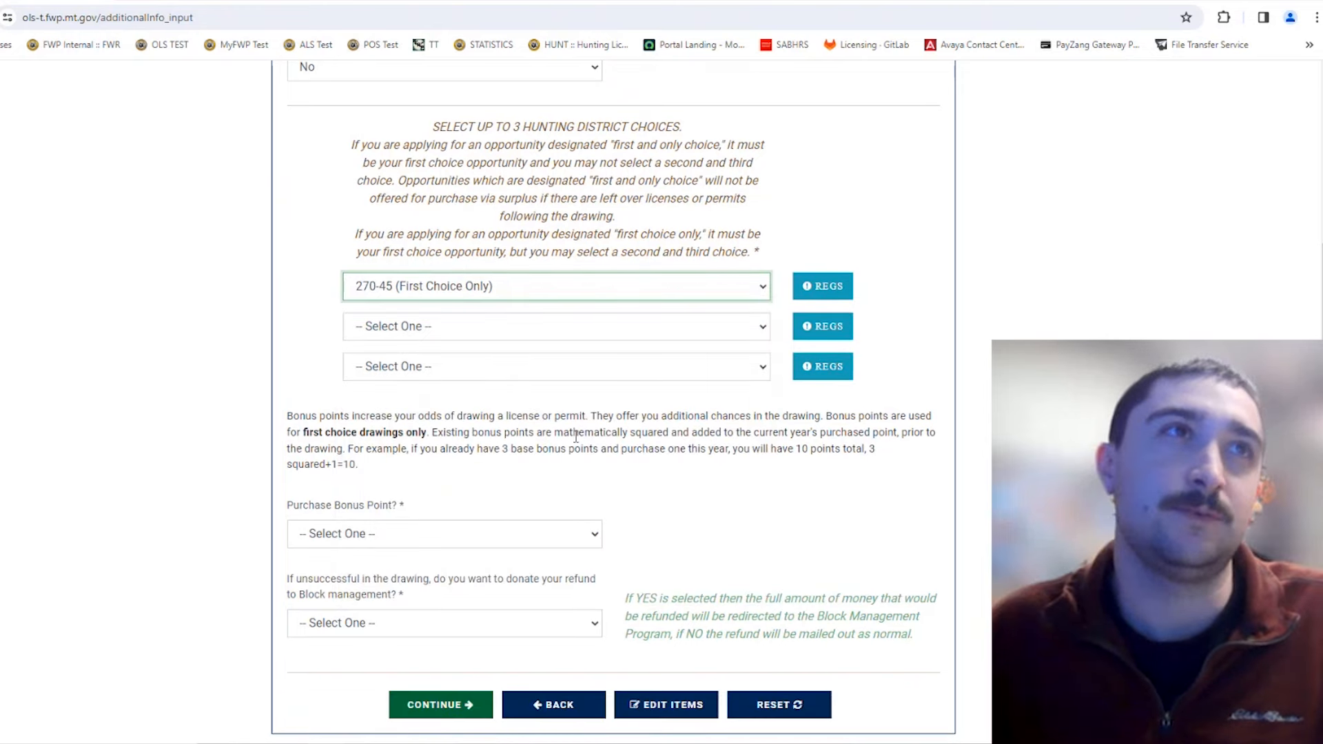
pyautogui.click(549, 286)
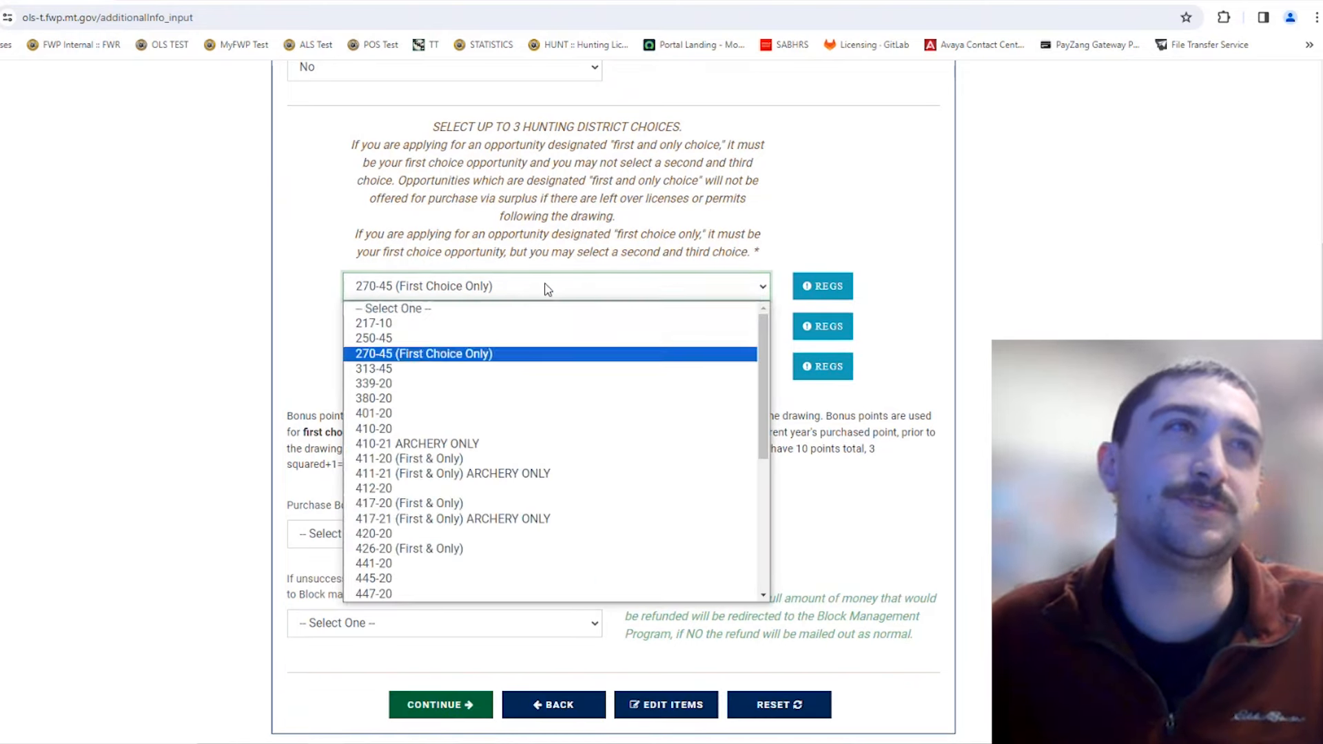
pyautogui.click(517, 353)
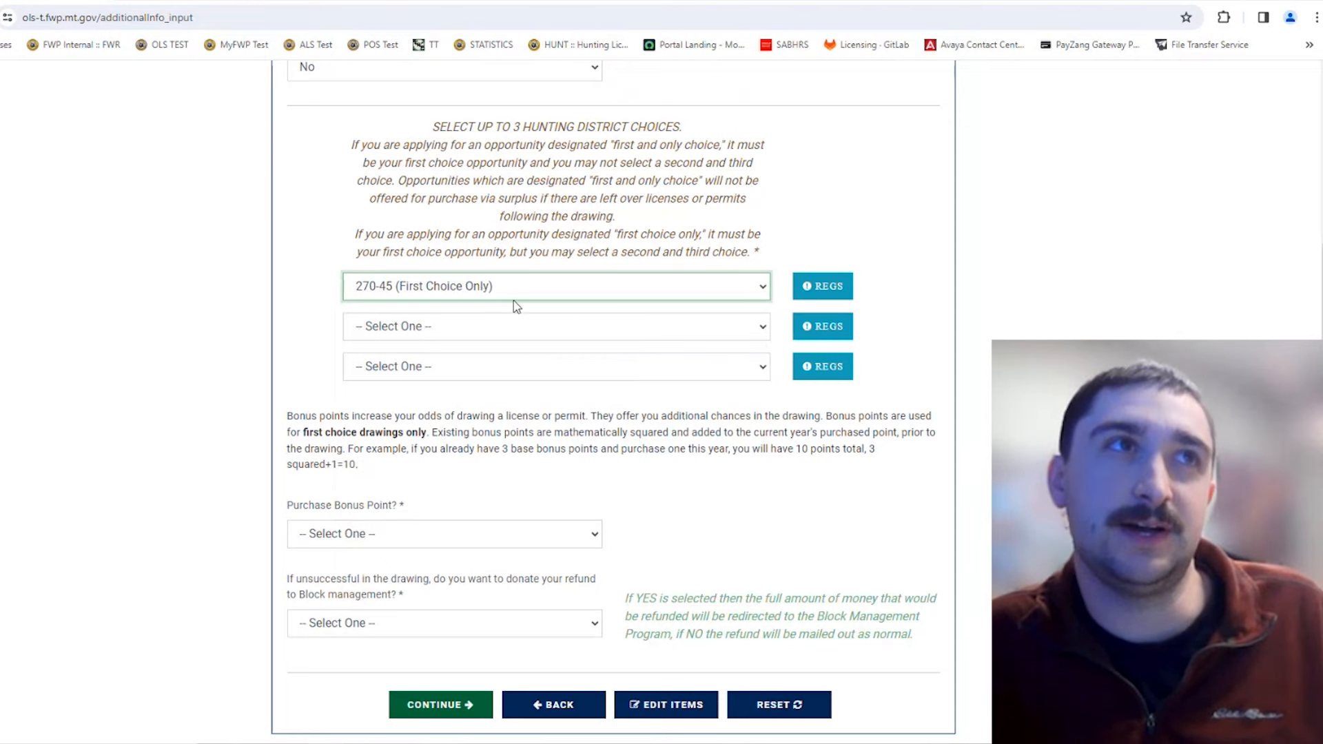
# Step: Leave the second and third district choices empty and change the first choice to 380-20
pyautogui.click(531, 328)
pyautogui.click(531, 331)
pyautogui.click(541, 366)
pyautogui.click(541, 369)
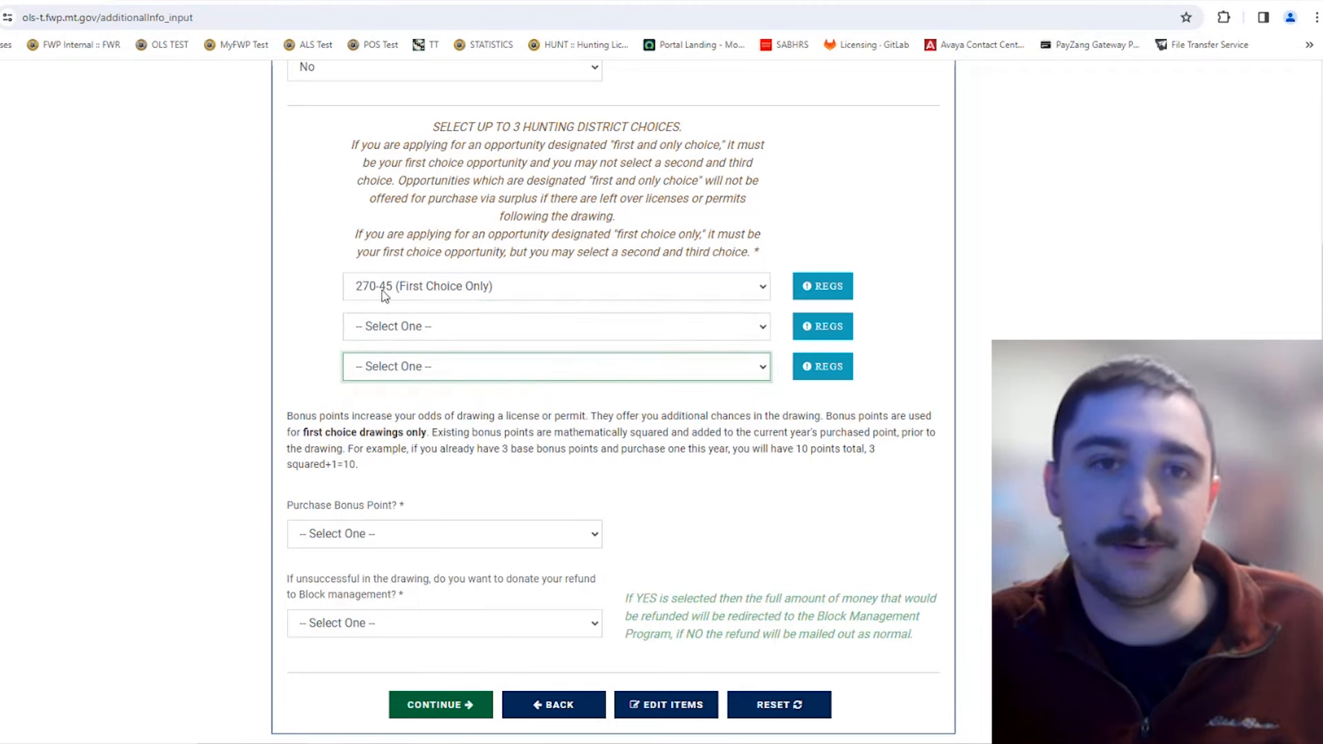
pyautogui.click(365, 308)
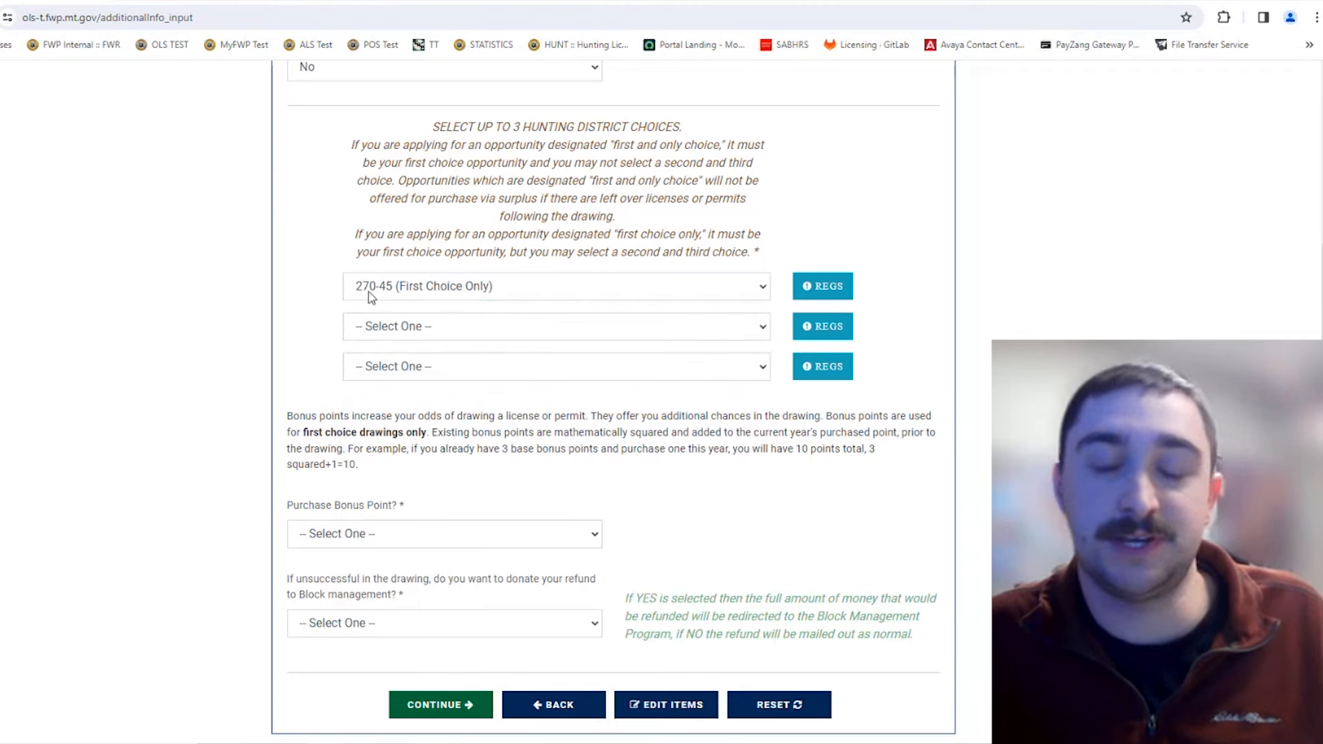
pyautogui.click(540, 293)
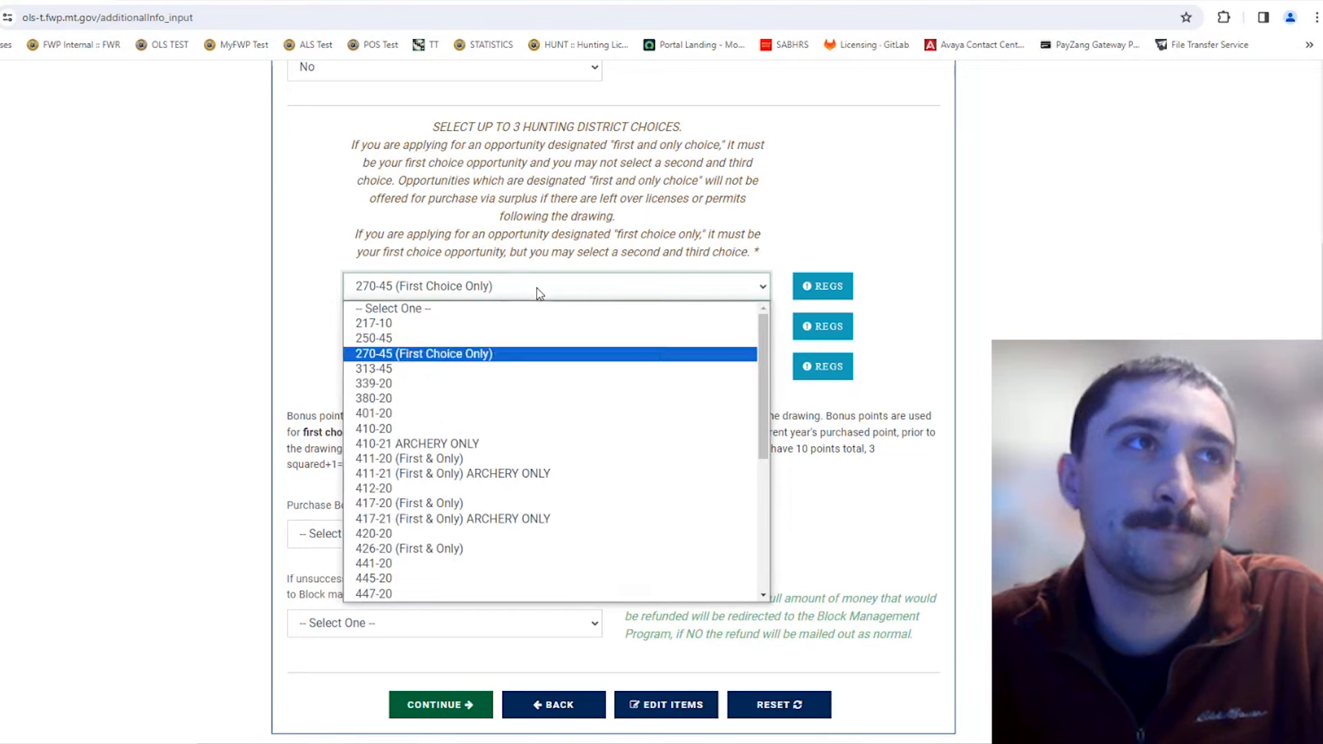
pyautogui.click(510, 396)
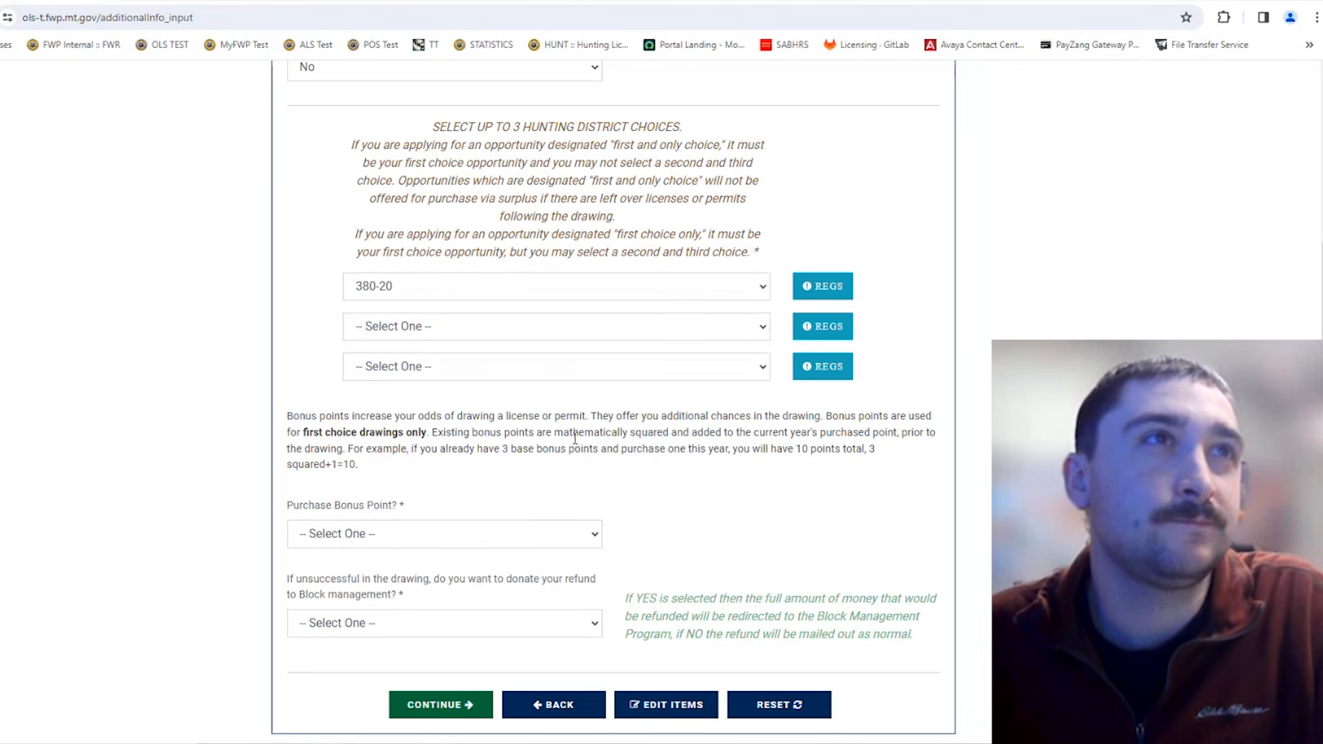
# Step: Pick 313-45 as the second and 339-20 as the third hunting district choice
pyautogui.scroll(2, 586, 411)
pyautogui.scroll(-4, 620, 386)
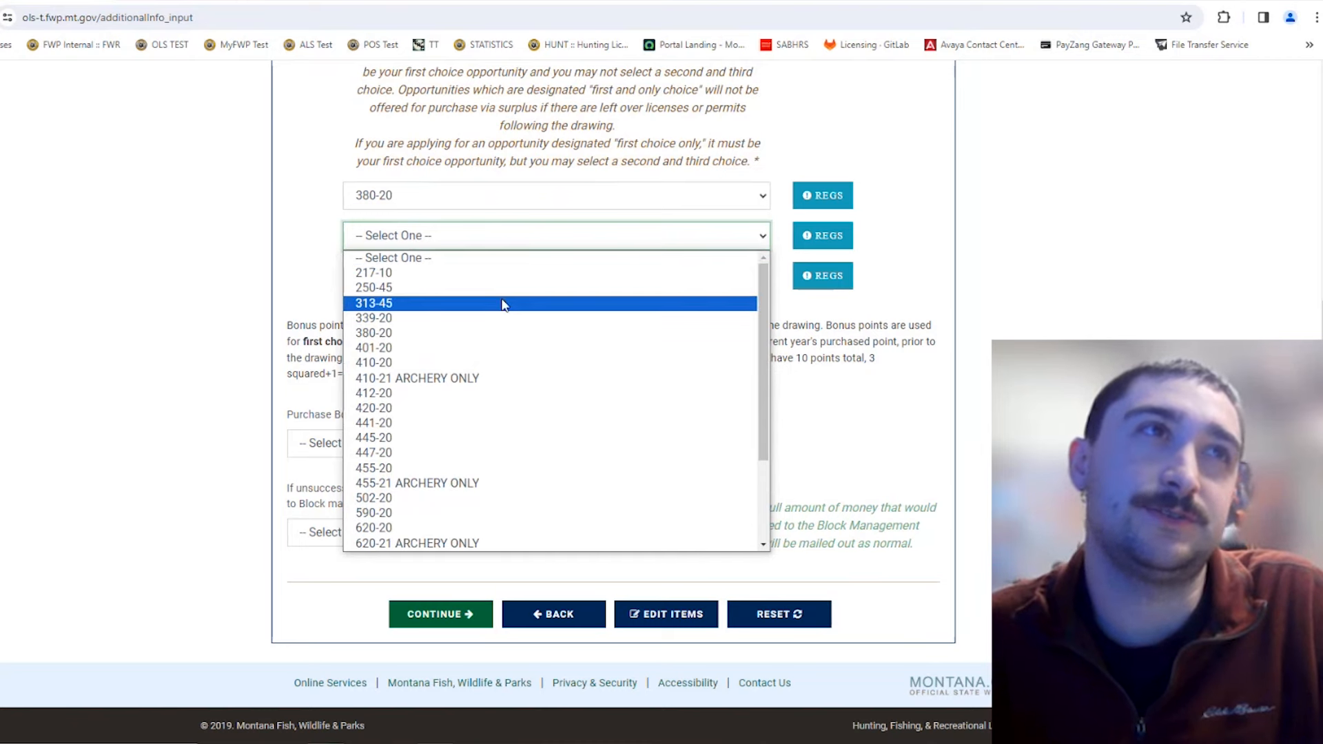
pyautogui.click(501, 304)
pyautogui.click(502, 277)
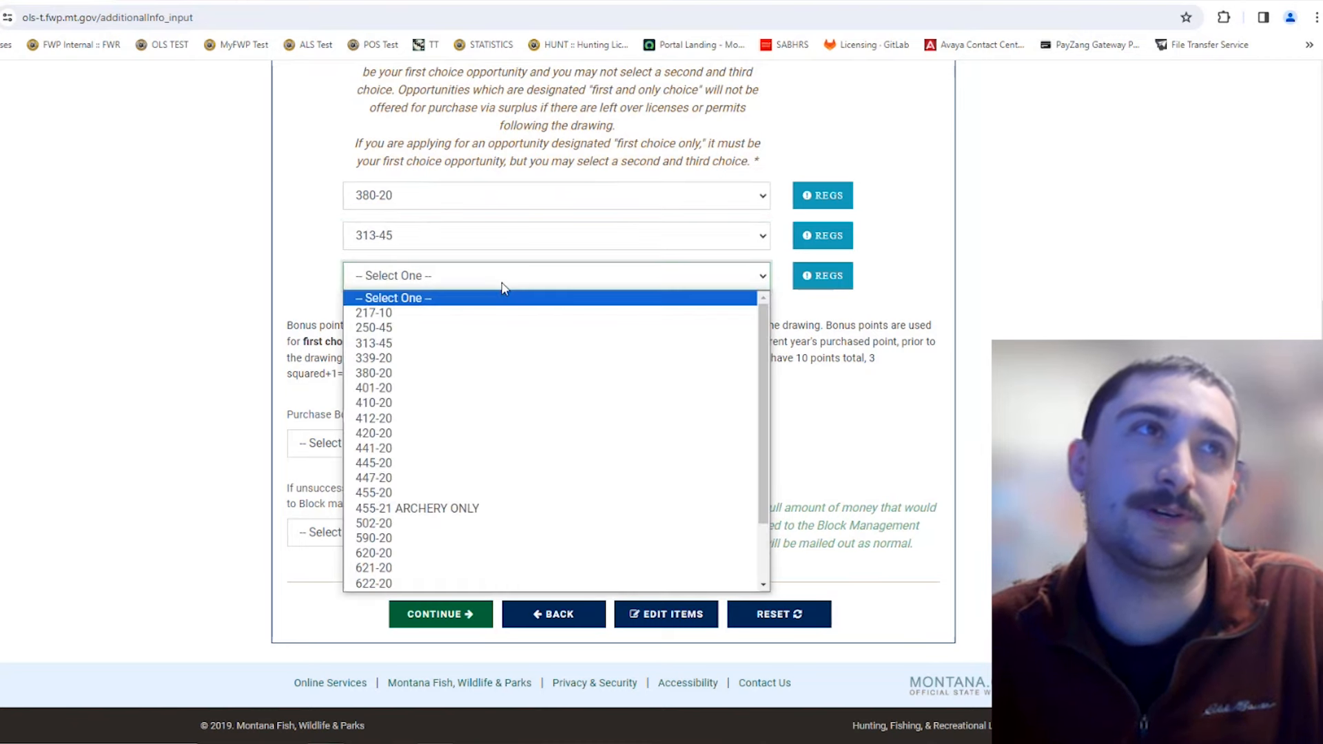
pyautogui.click(488, 357)
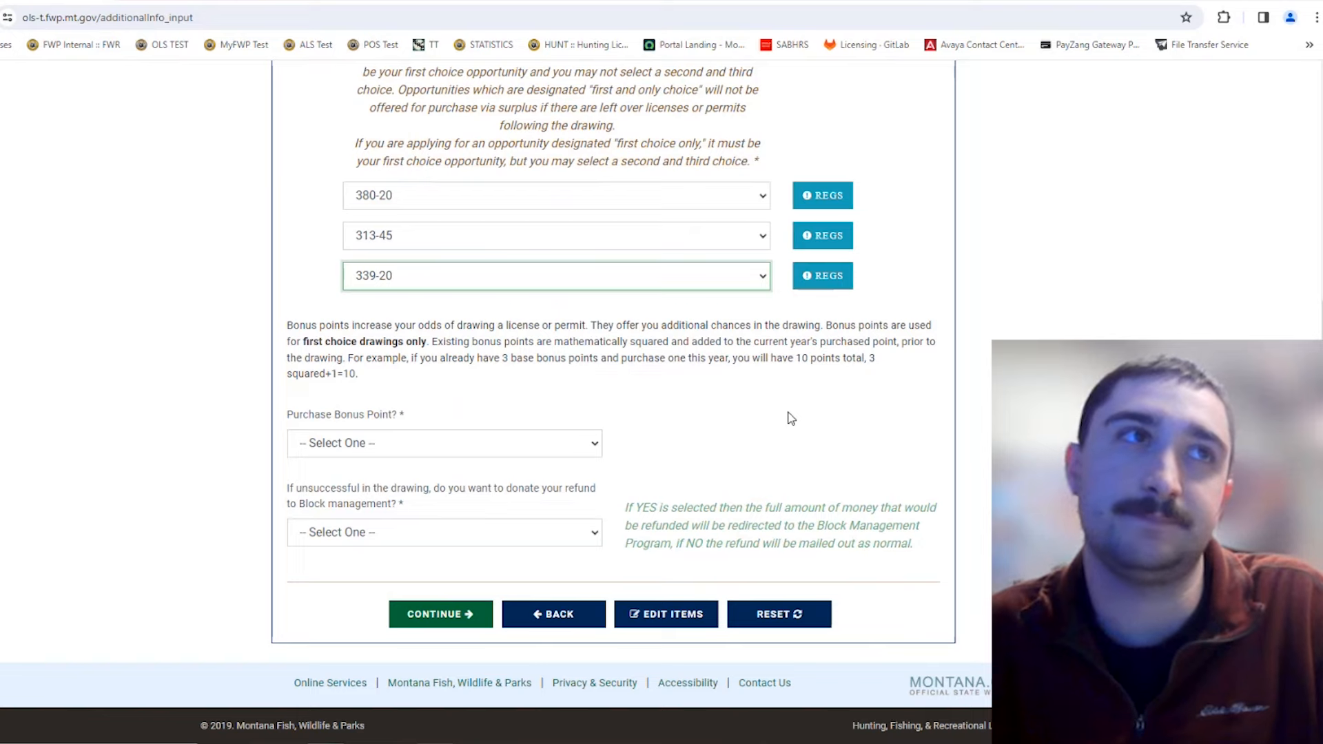
# Step: Reset the second and third district choices to -- Select One -- and set the first to 590-20
pyautogui.scroll(4, 792, 418)
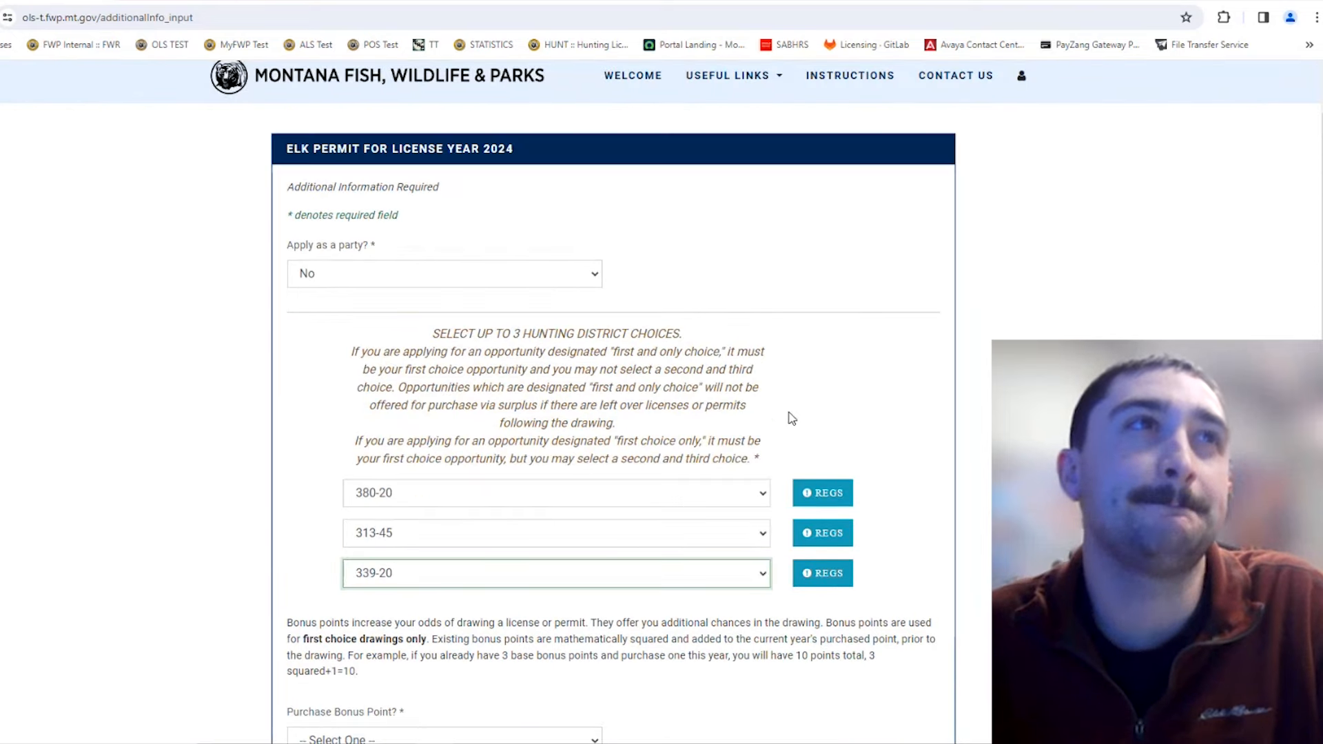
pyautogui.scroll(-4, 792, 418)
pyautogui.click(677, 276)
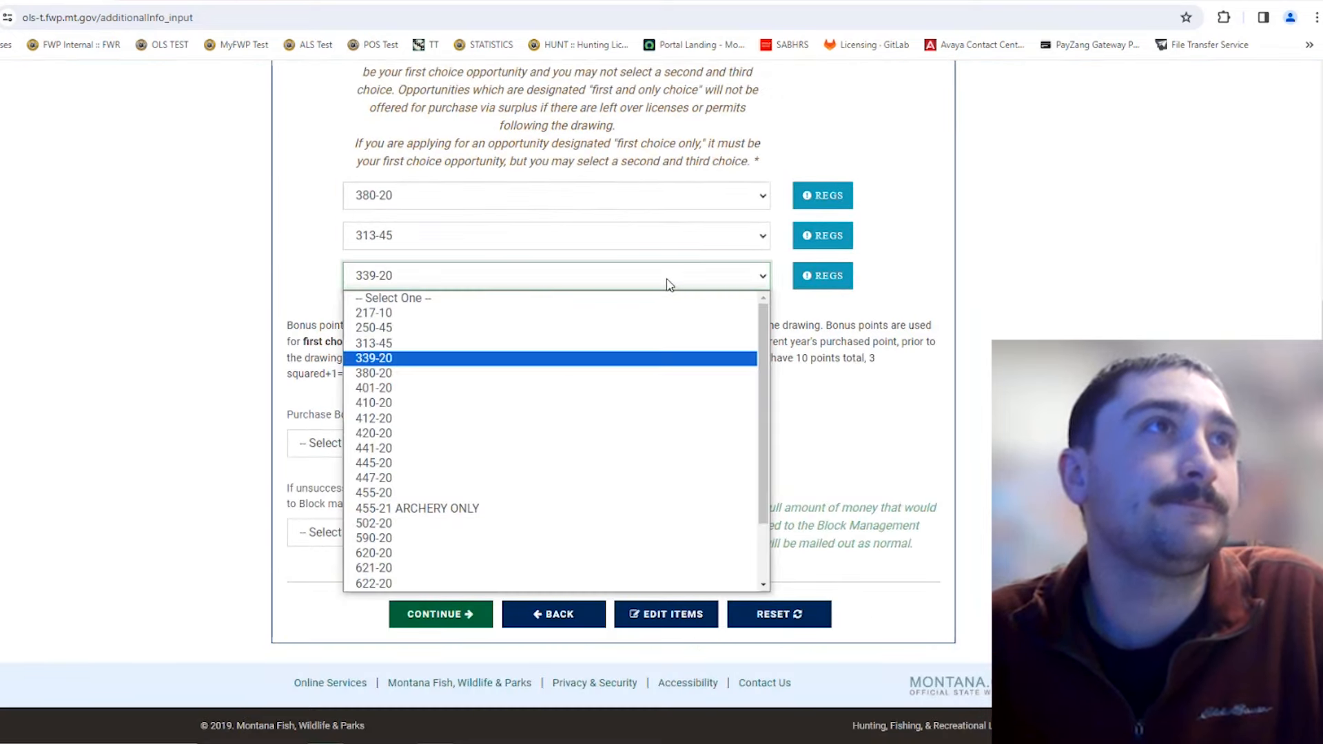
pyautogui.click(623, 299)
pyautogui.click(597, 244)
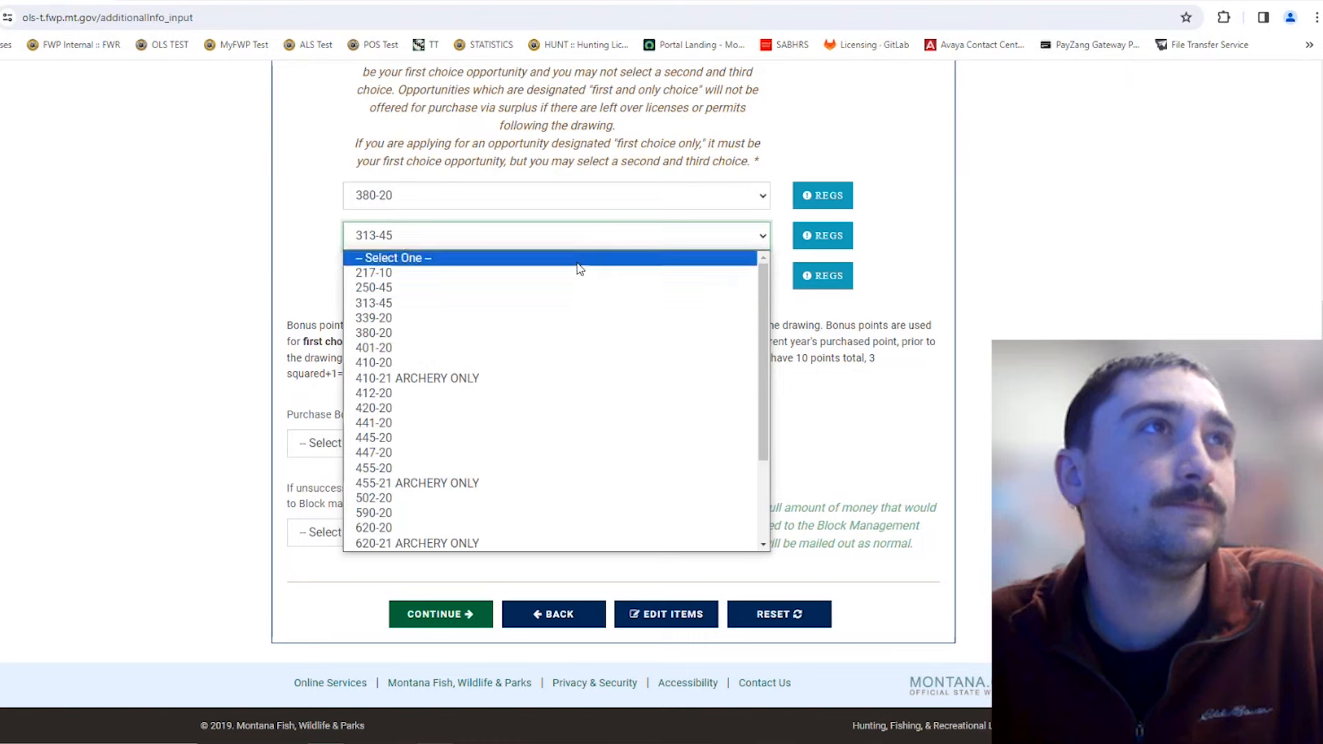
pyautogui.click(582, 258)
pyautogui.scroll(3, 747, 331)
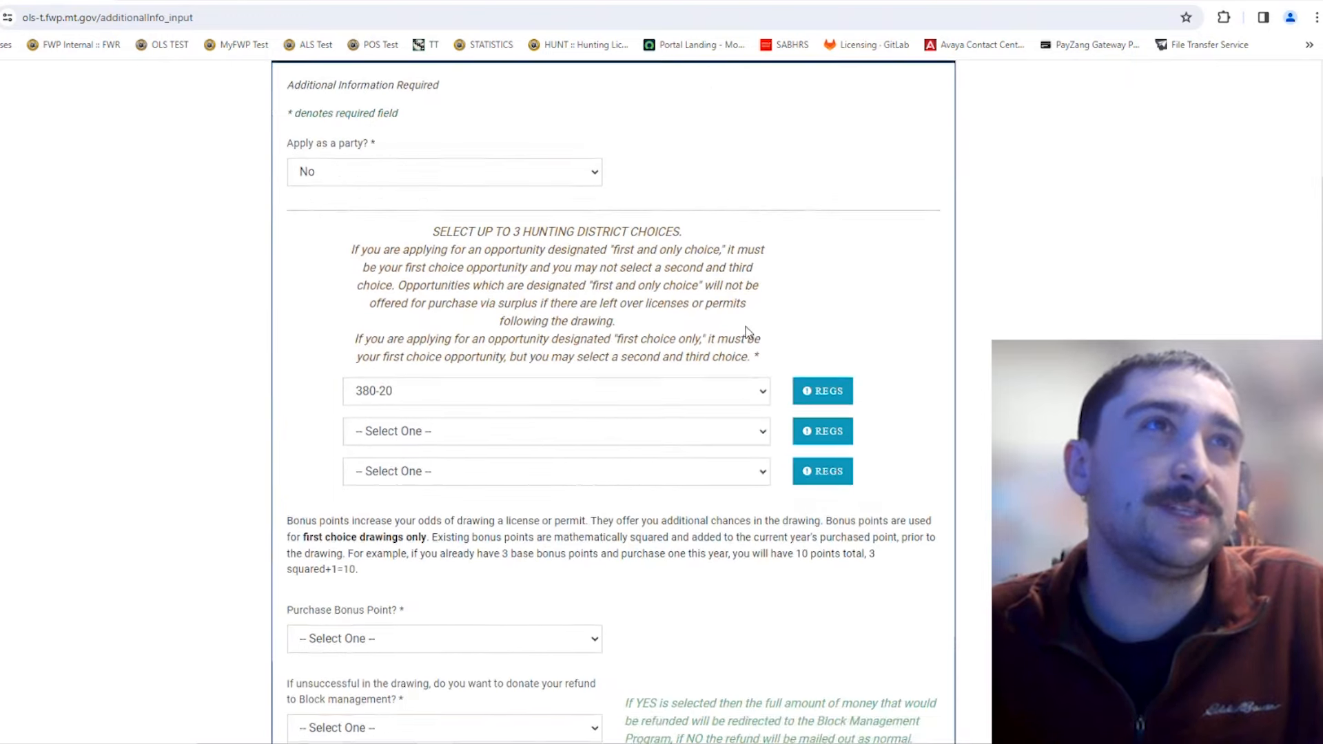
pyautogui.click(497, 419)
pyautogui.scroll(-5, 483, 486)
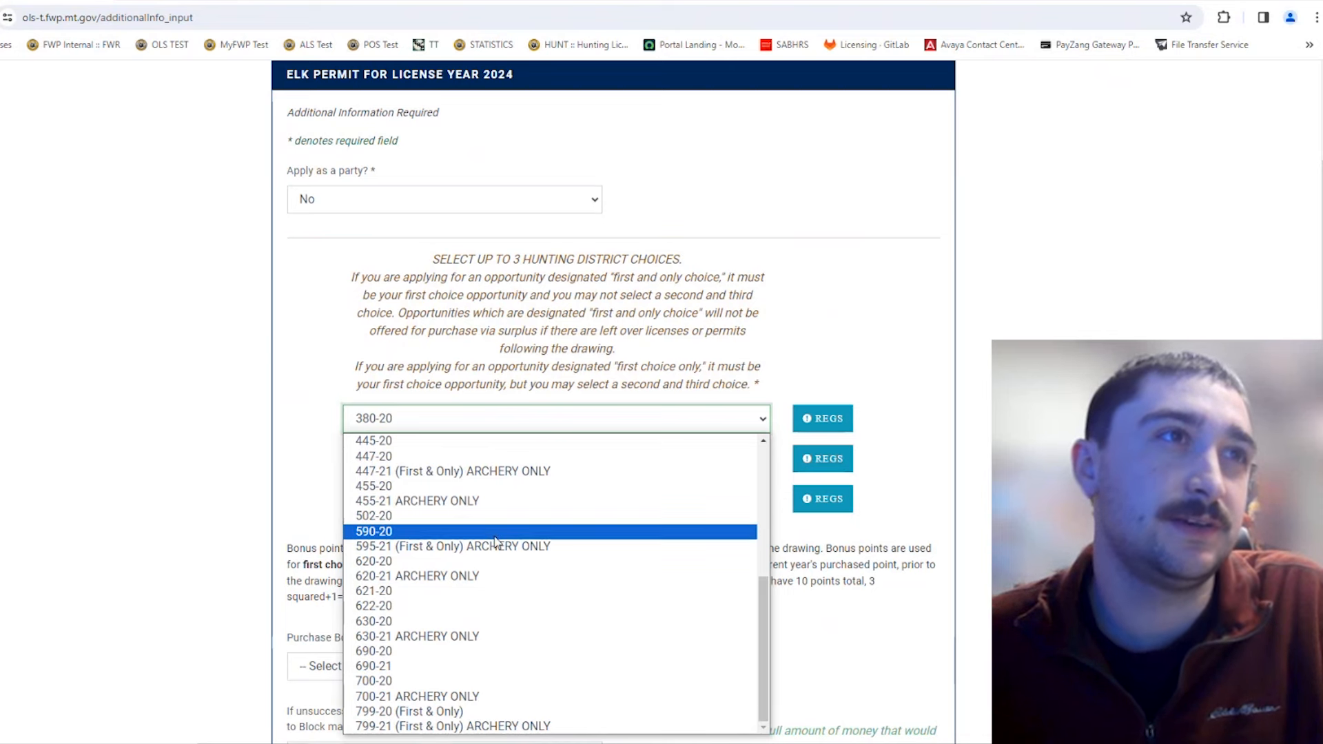
pyautogui.click(494, 532)
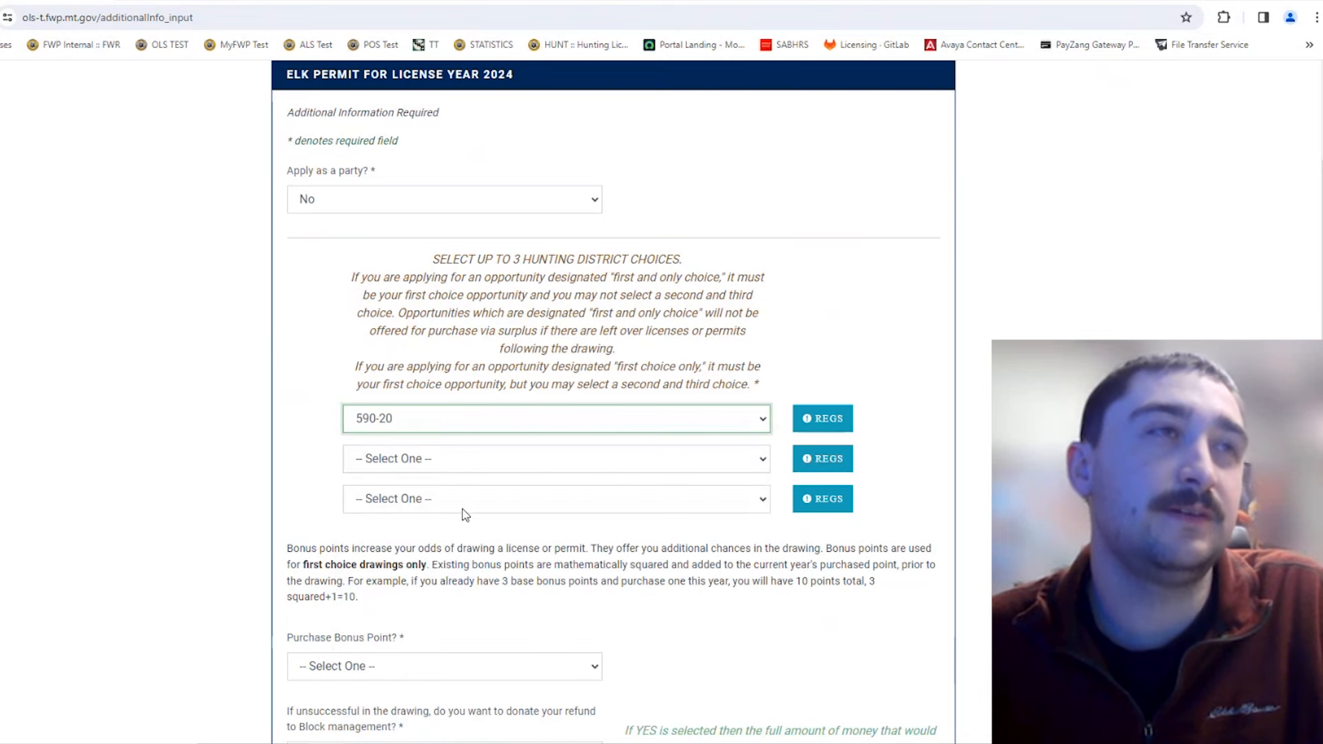
pyautogui.click(217, 0)
pyautogui.scroll(12, 642, 461)
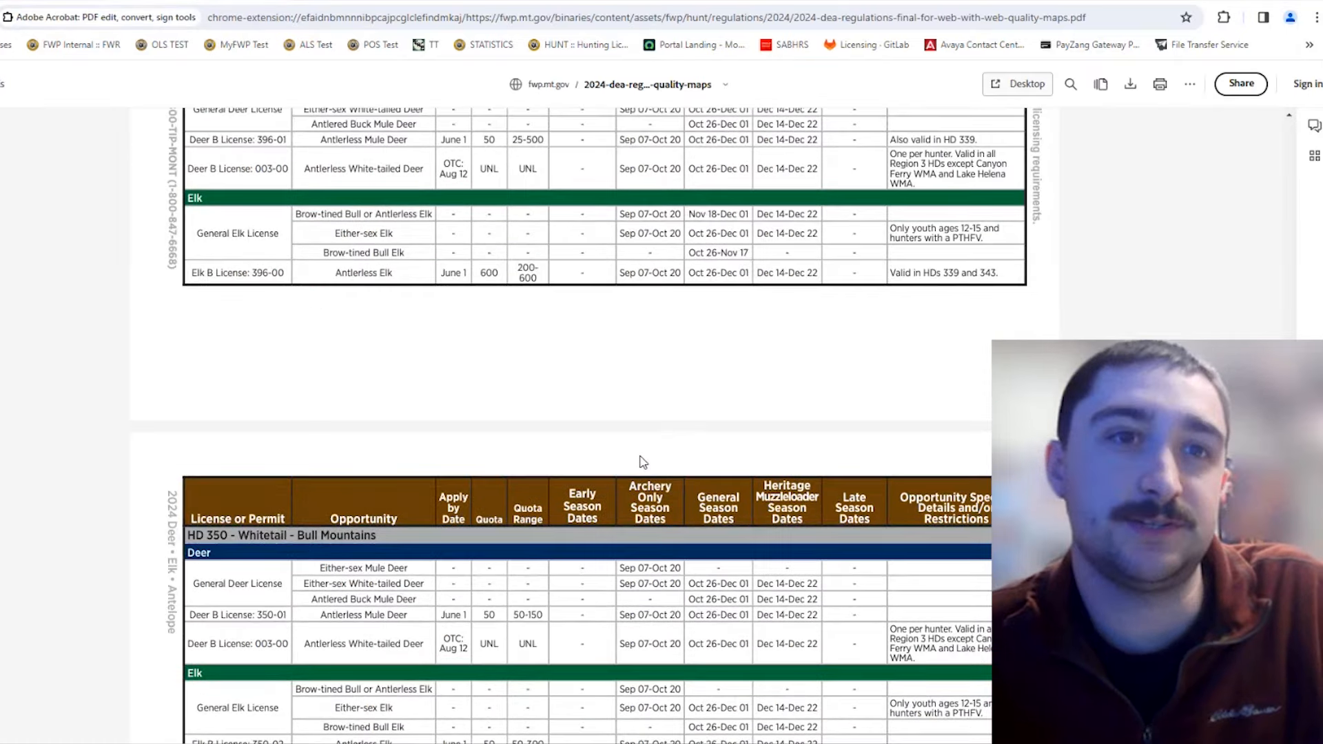
pyautogui.click(76, 0)
pyautogui.click(900, 289)
pyautogui.scroll(-4, 922, 402)
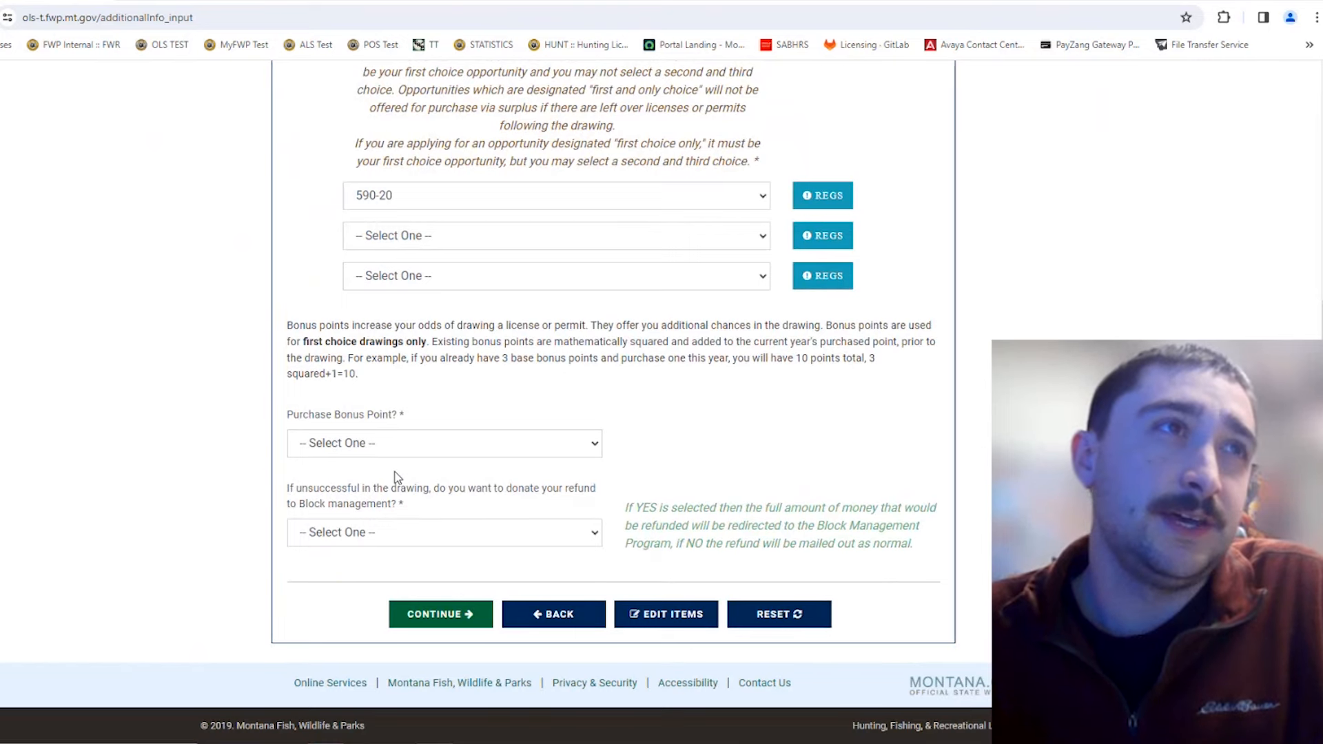
# Step: Answer No to Purchase Bonus Point? on the elk permit form
pyautogui.click(404, 450)
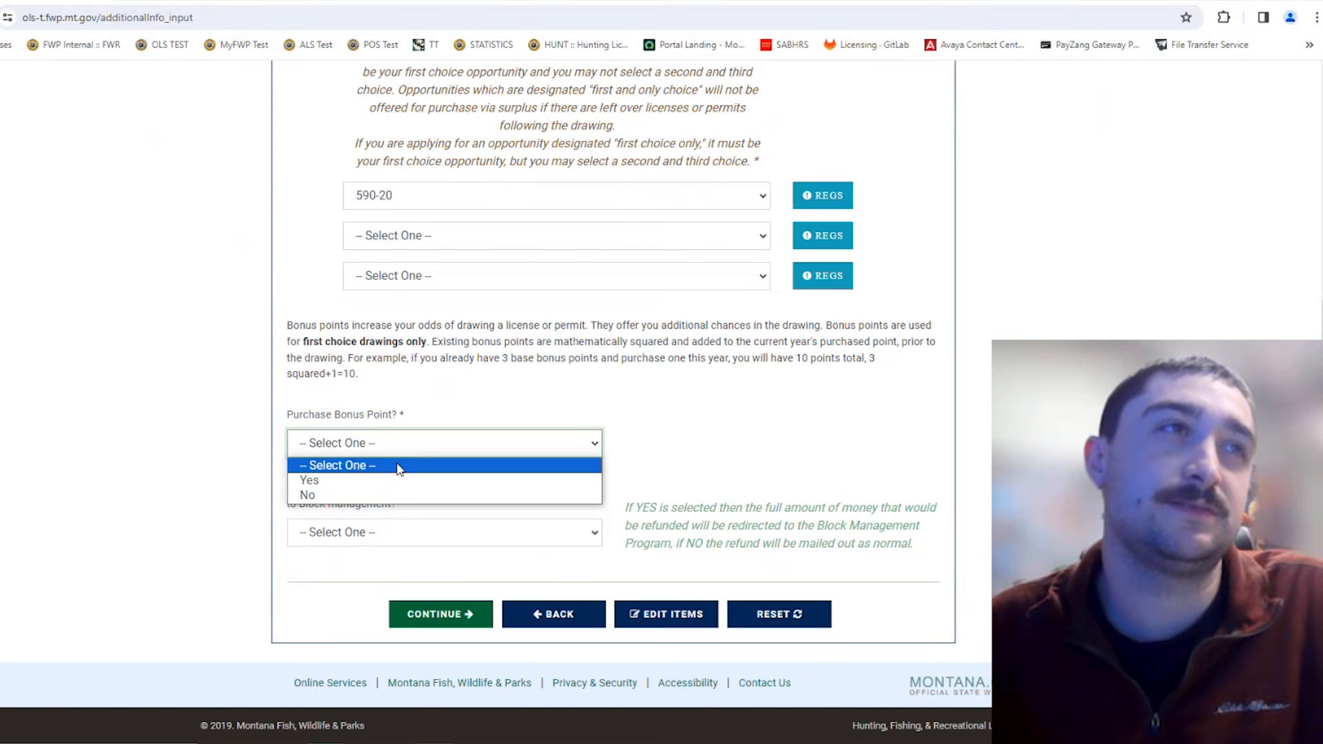
pyautogui.click(390, 492)
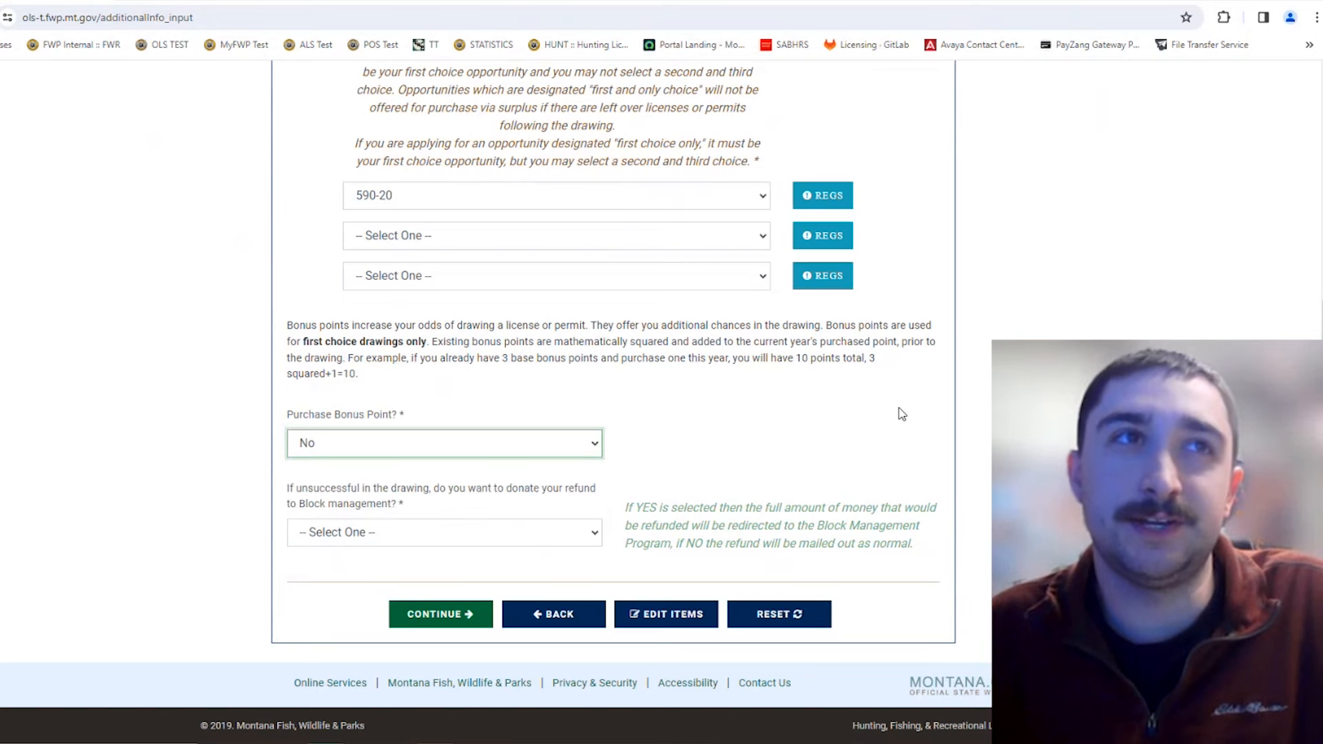
pyautogui.click(899, 415)
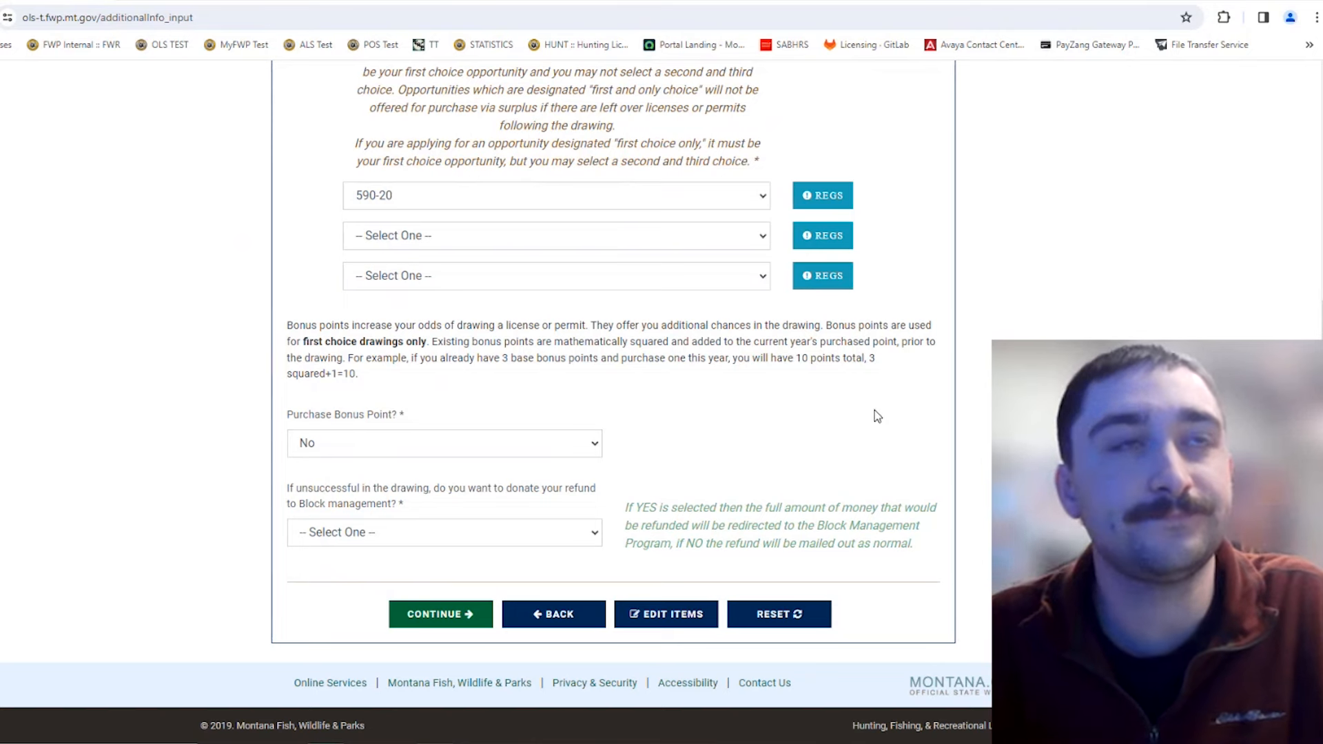
# Step: Set the Block management refund donation to No and submit the elk permit form
pyautogui.click(521, 529)
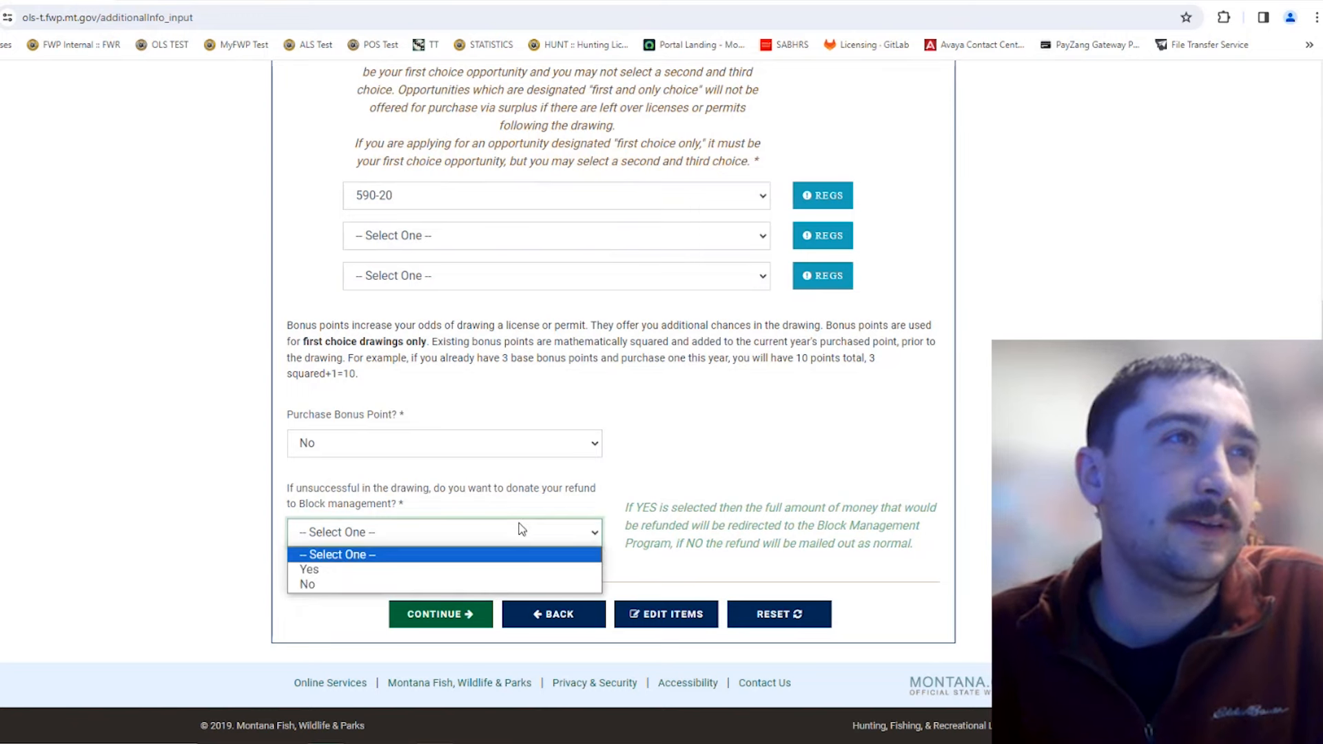
pyautogui.click(604, 503)
pyautogui.click(555, 542)
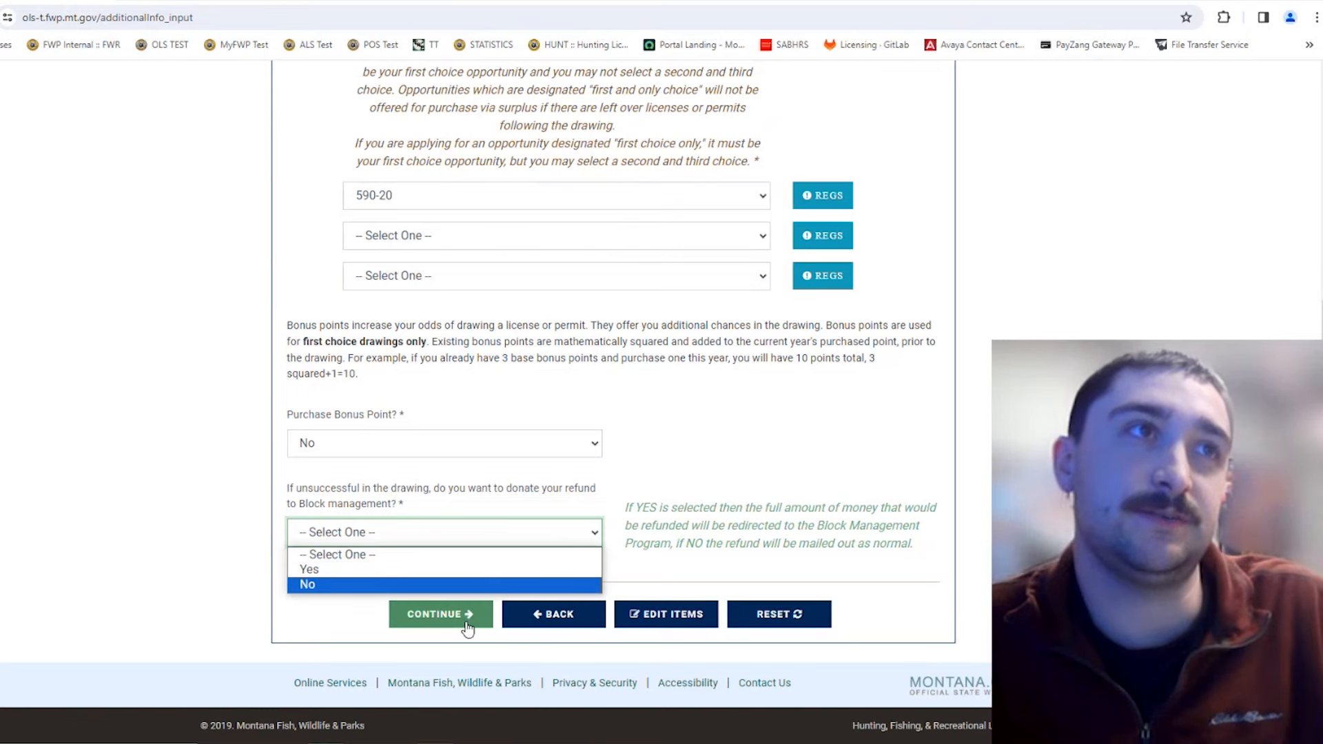
pyautogui.click(418, 584)
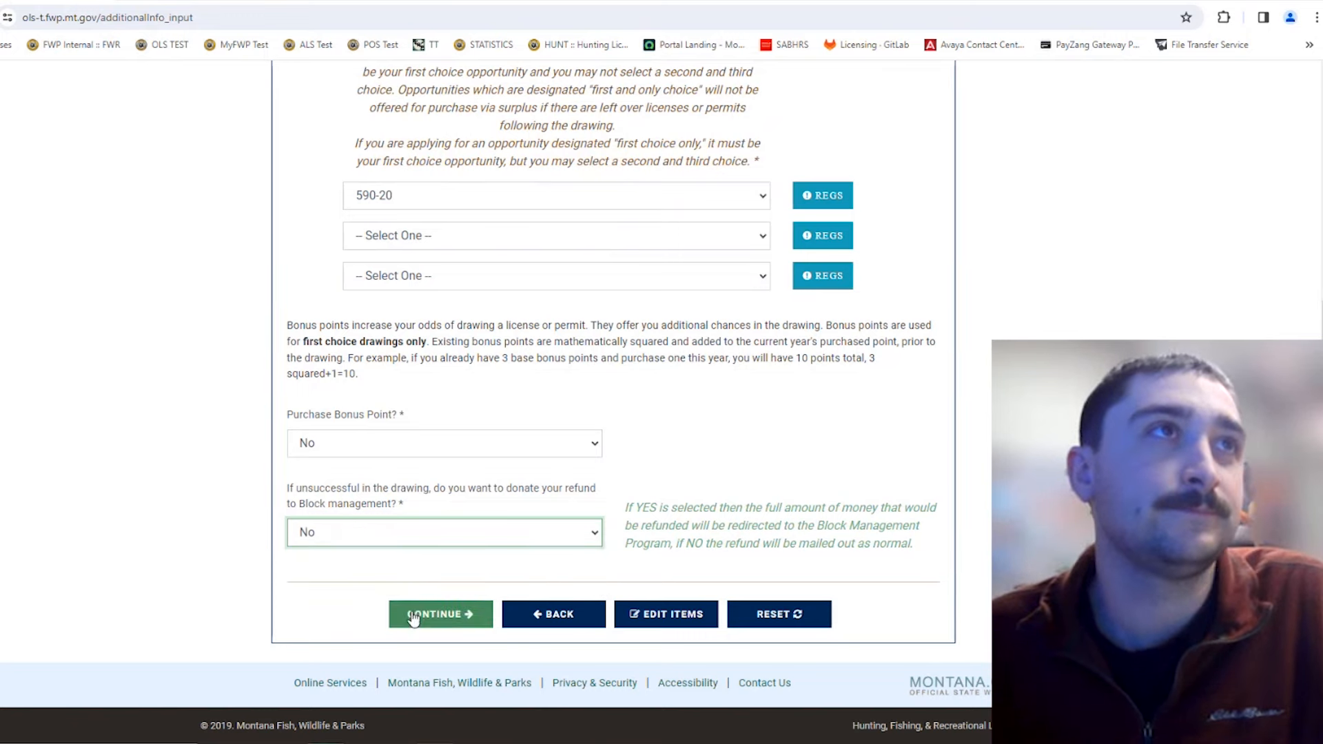
pyautogui.click(414, 616)
pyautogui.scroll(-3, 503, 532)
# Step: Continue to Hunters Against Hunger, answer No to contributing, and continue to Wolf Mitigation
pyautogui.click(441, 689)
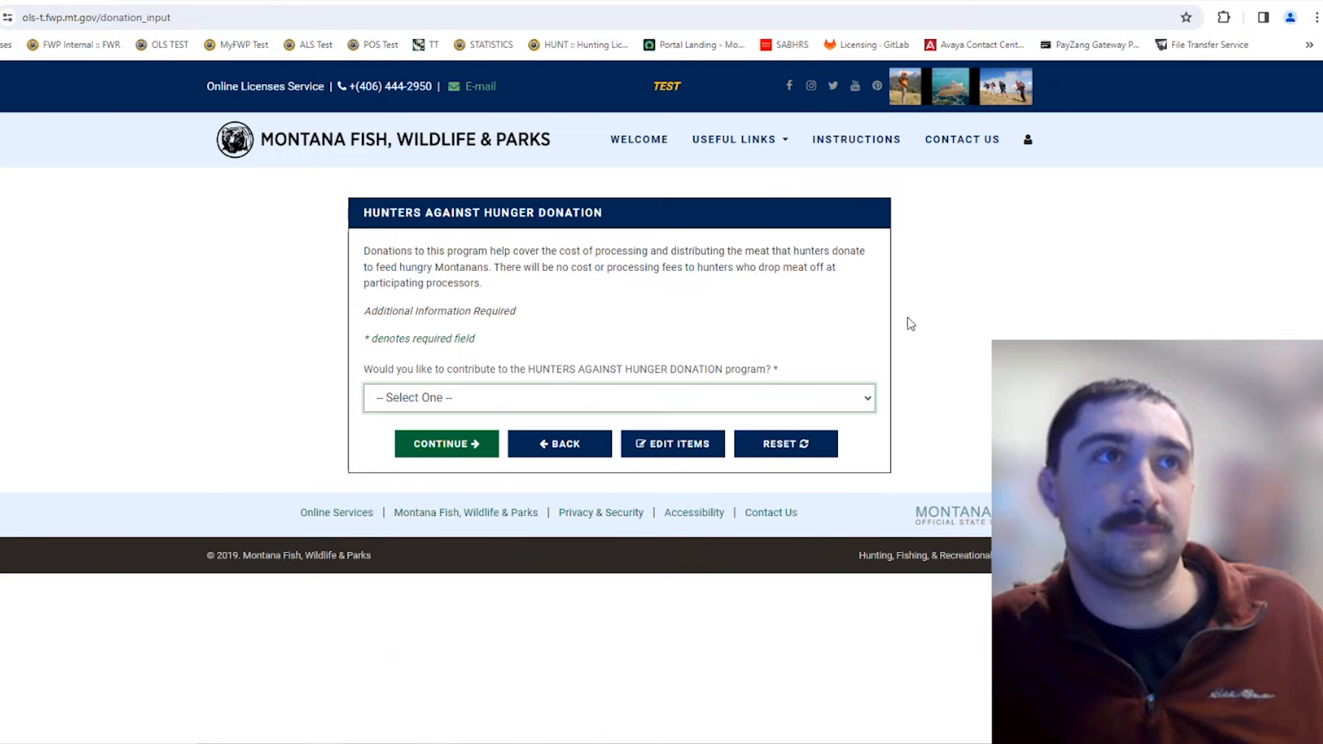
pyautogui.click(591, 402)
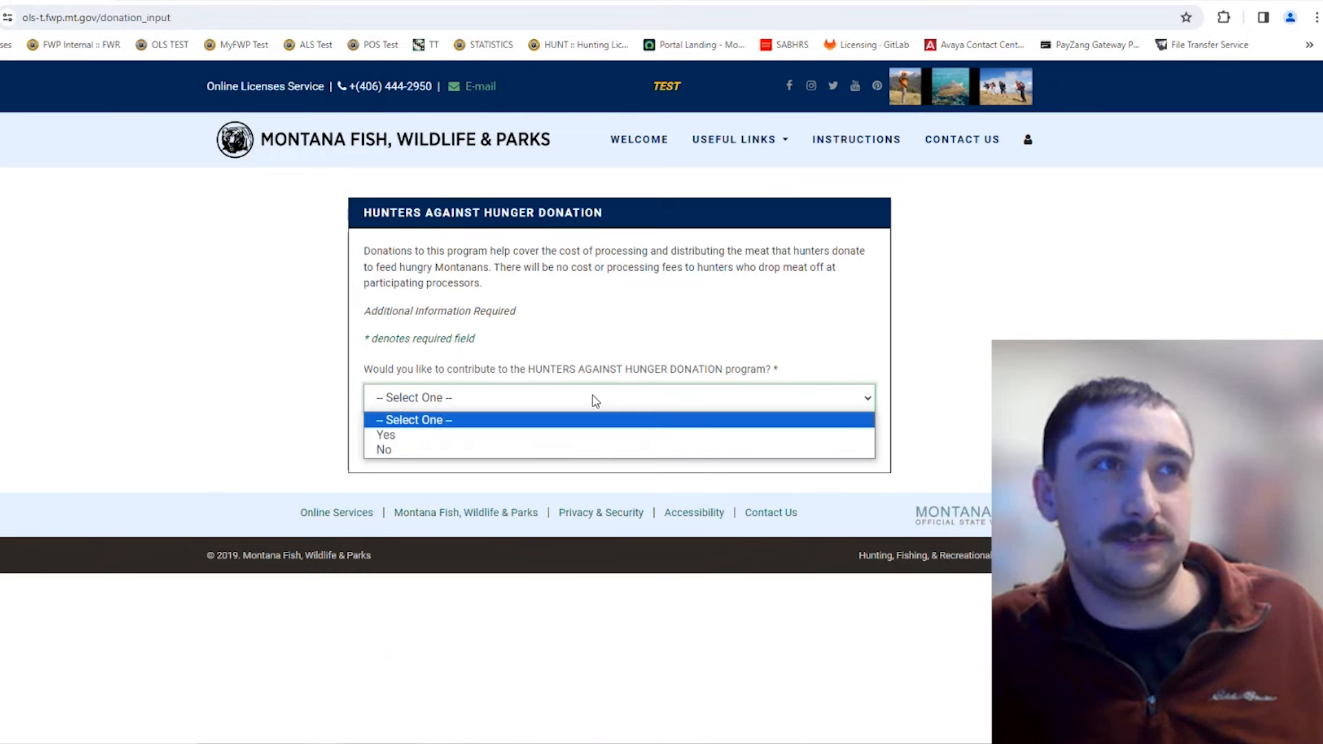
pyautogui.click(556, 439)
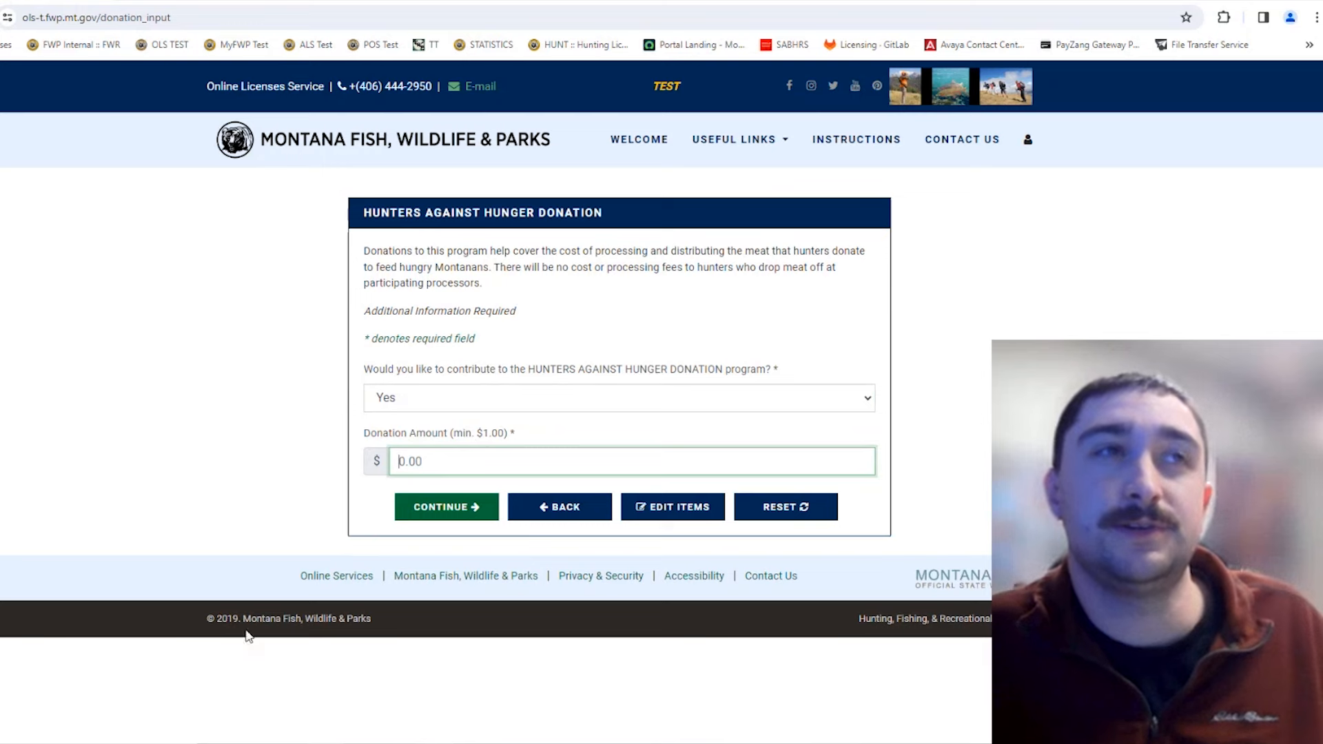
pyautogui.click(462, 405)
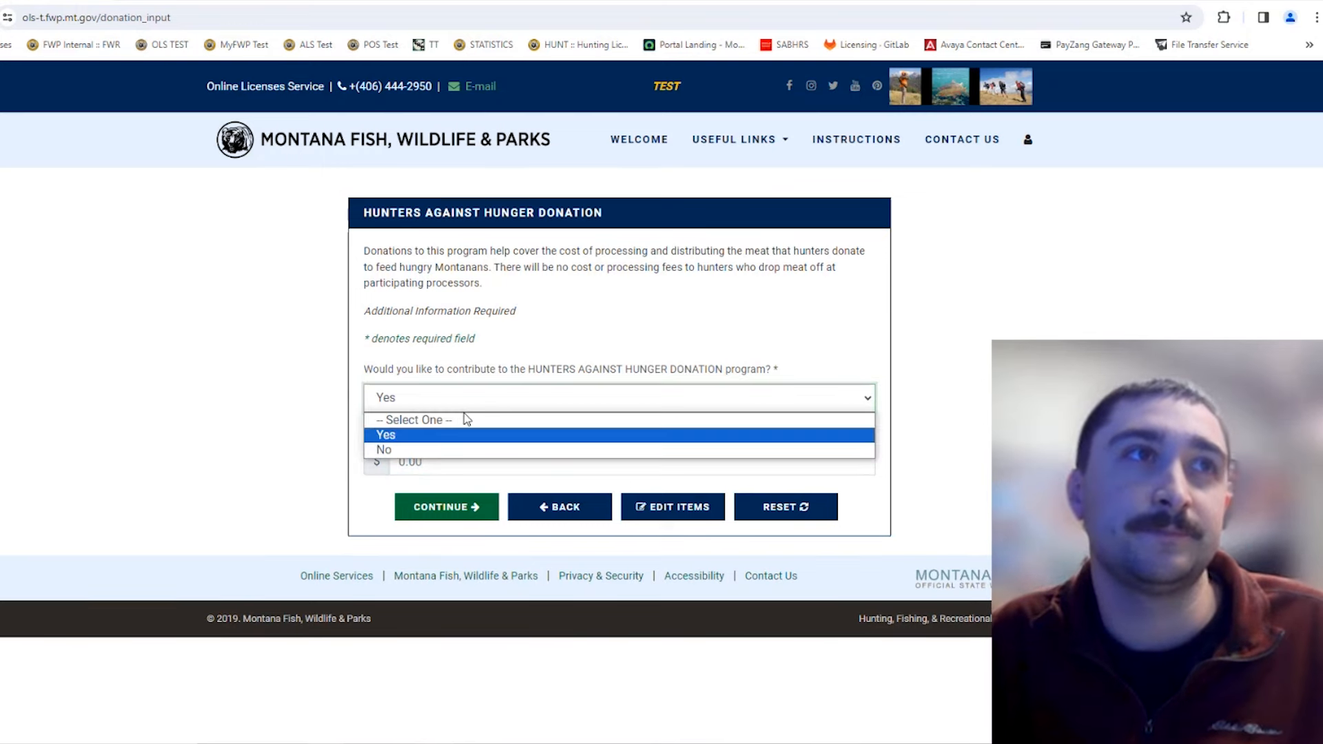
pyautogui.click(467, 450)
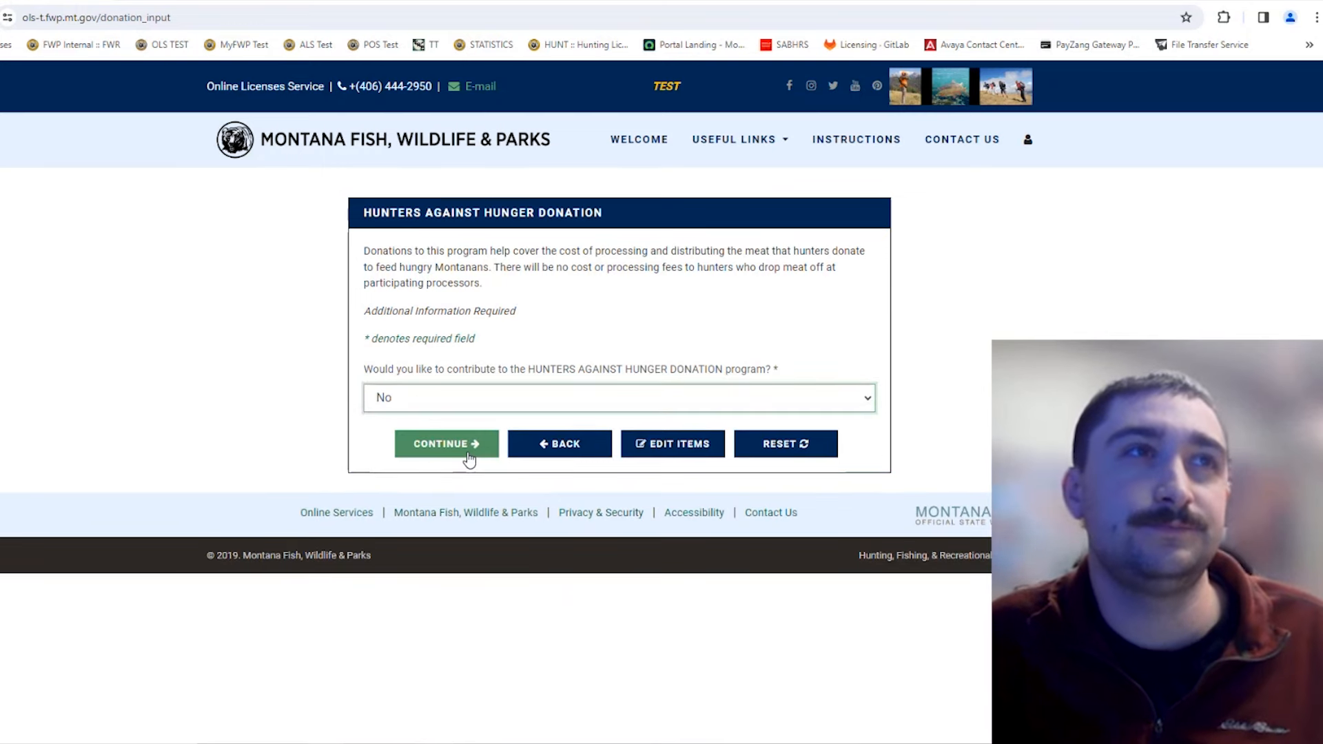
pyautogui.click(446, 443)
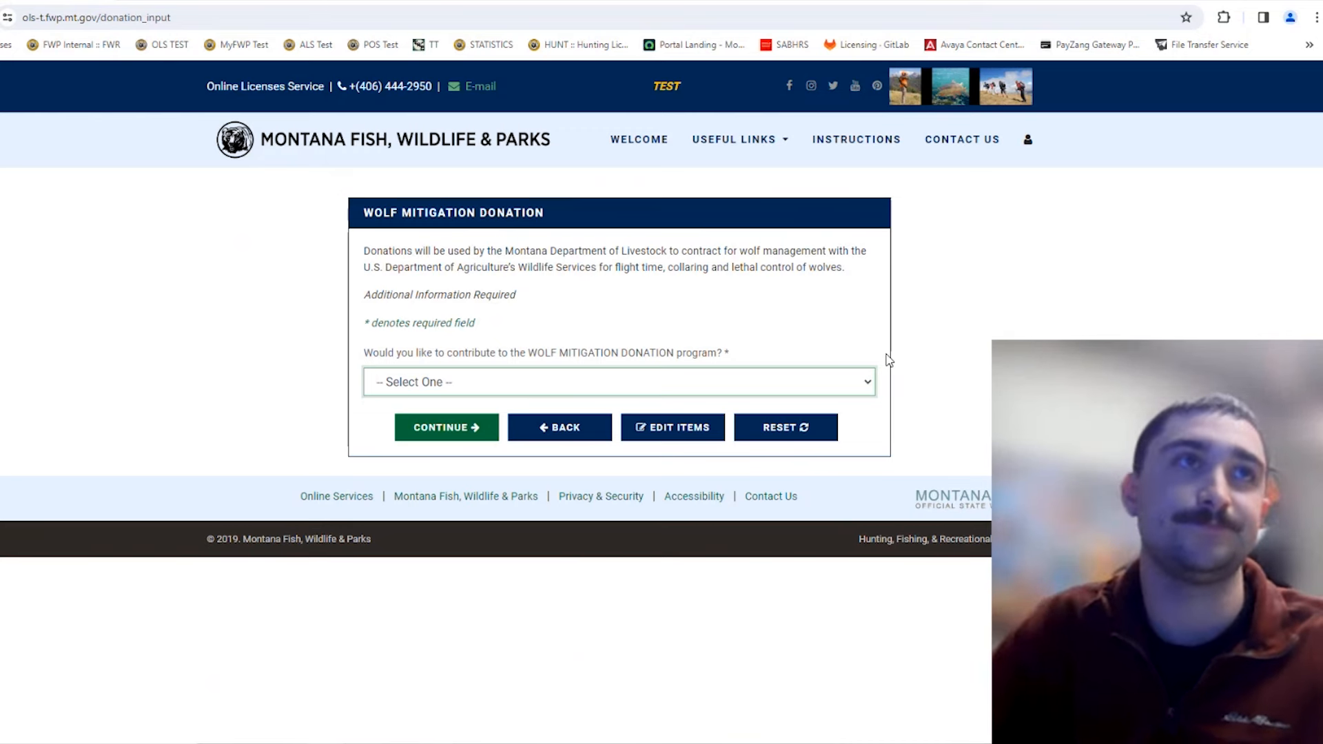
# Step: Answer No to the Wolf Mitigation donation and continue to the Selected Items Review
pyautogui.click(701, 393)
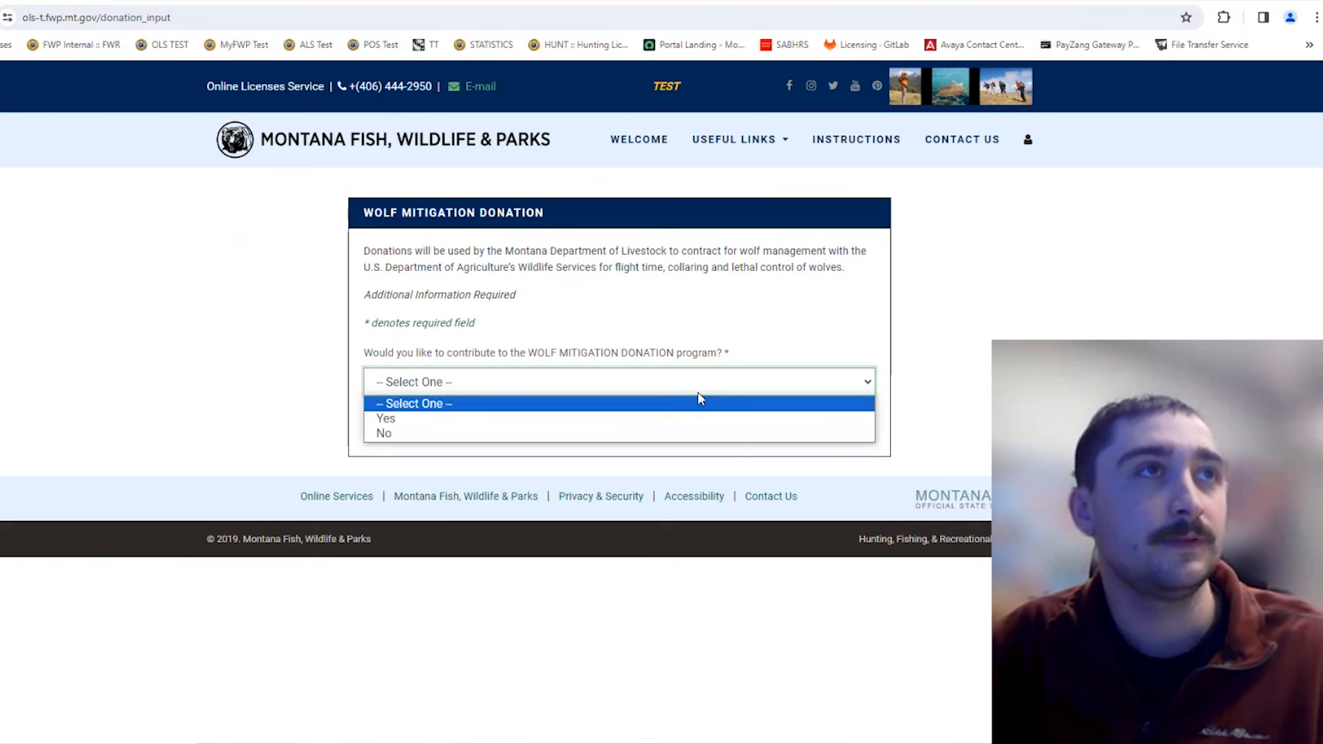
pyautogui.click(634, 418)
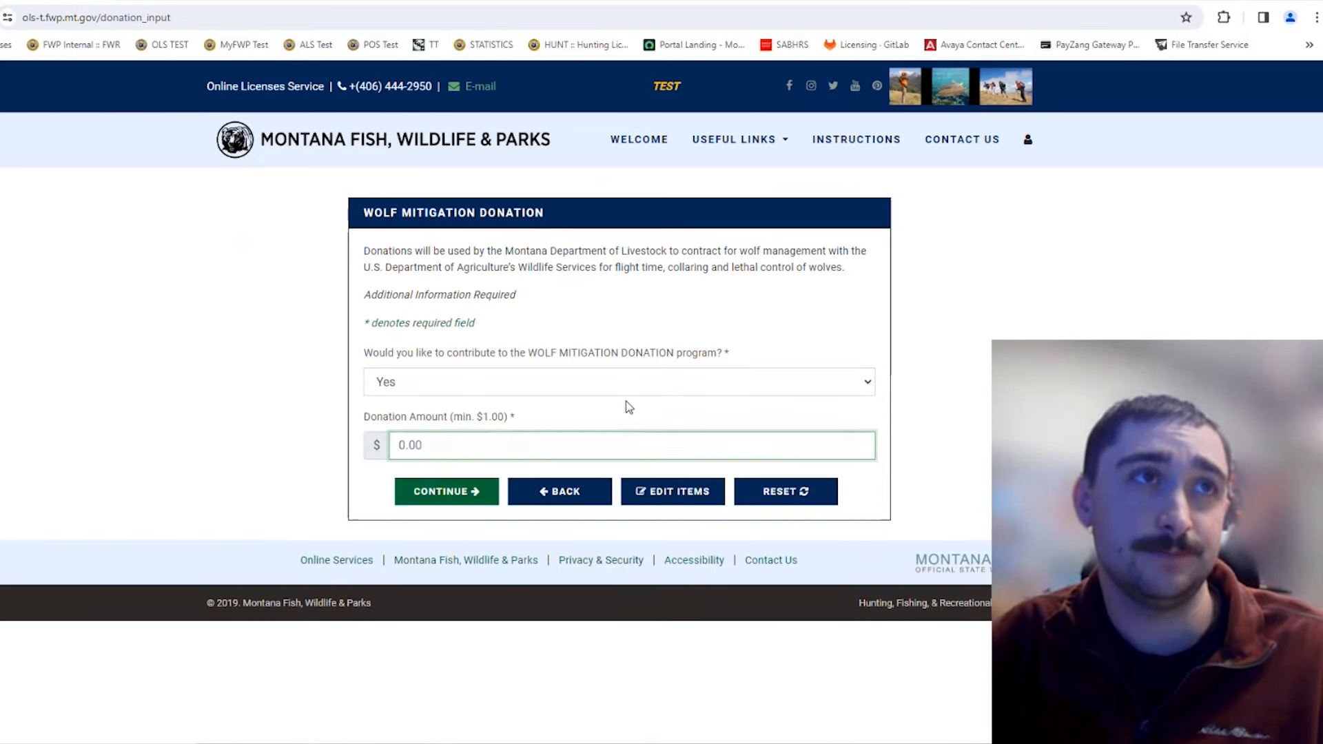
pyautogui.click(629, 386)
pyautogui.click(600, 434)
pyautogui.click(455, 429)
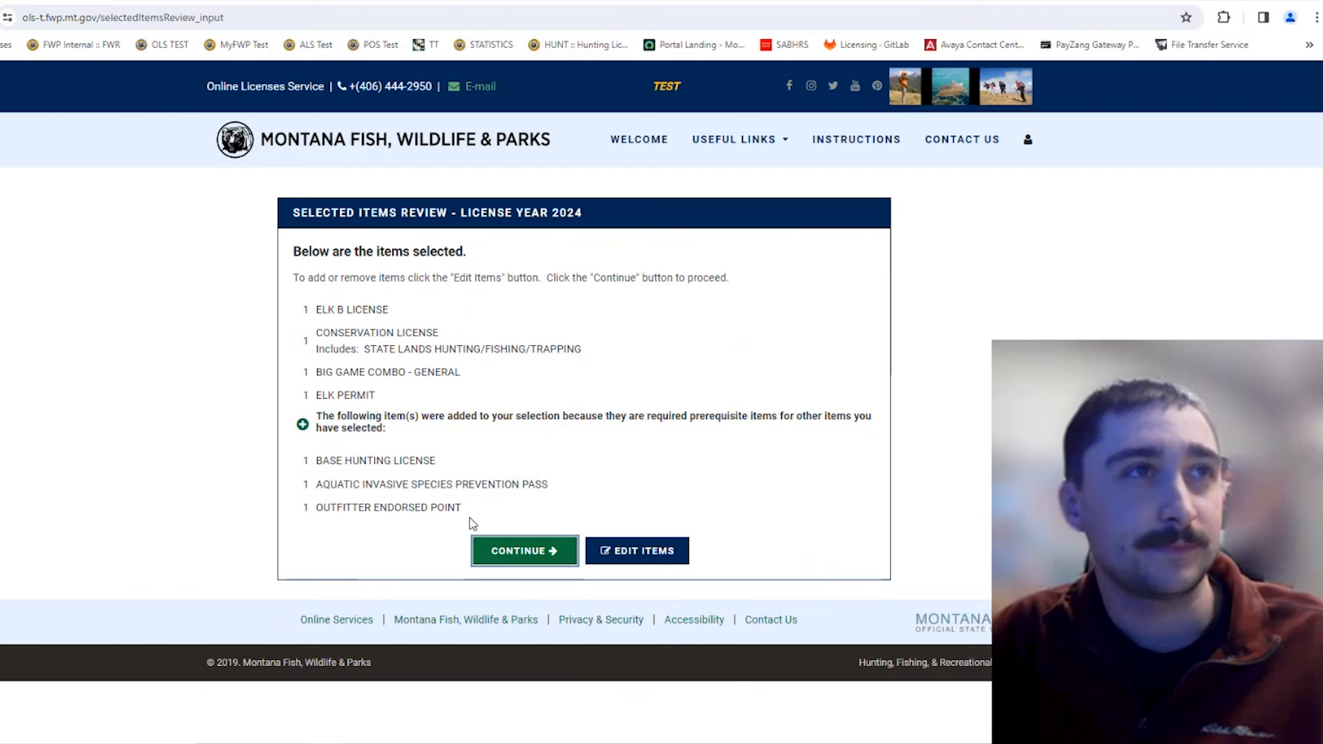
# Step: Proceed from Selected Items Review to Verify Shopping Cart with its $1,803.50 subtotal
pyautogui.click(502, 556)
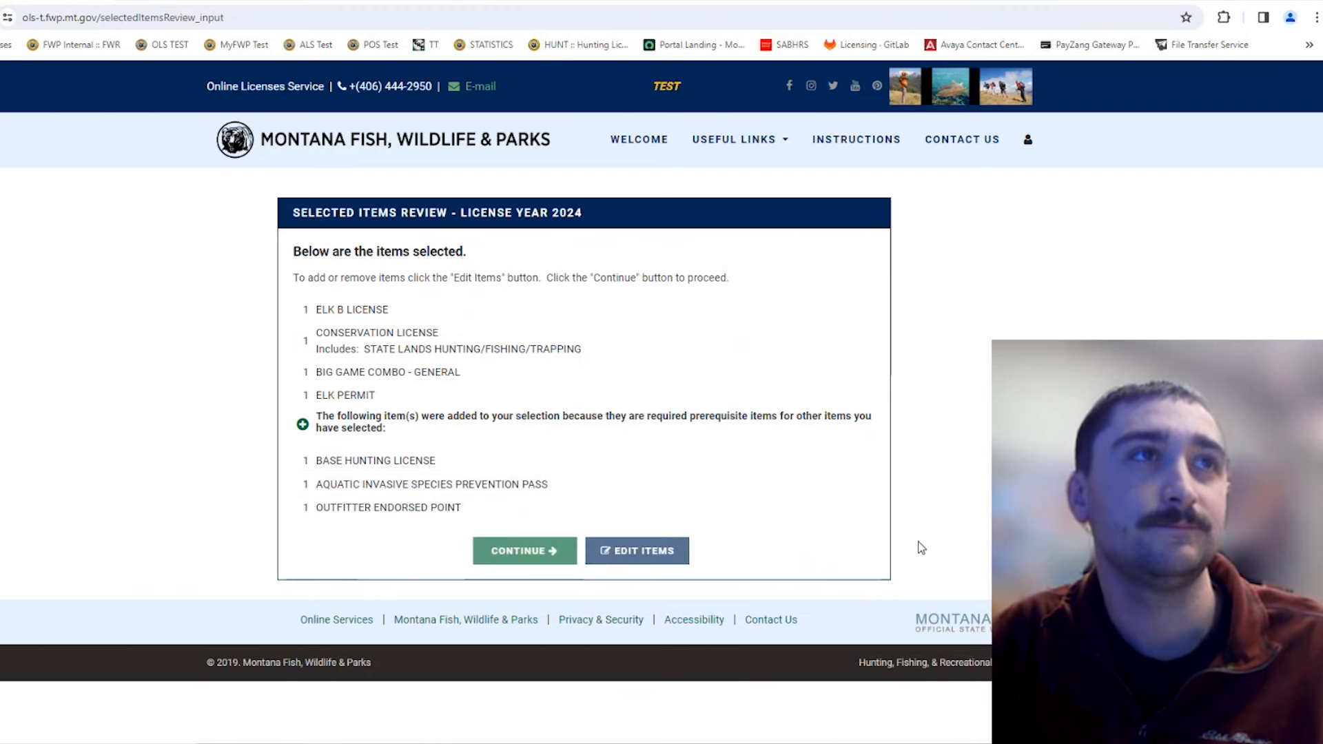
pyautogui.scroll(-1, 883, 537)
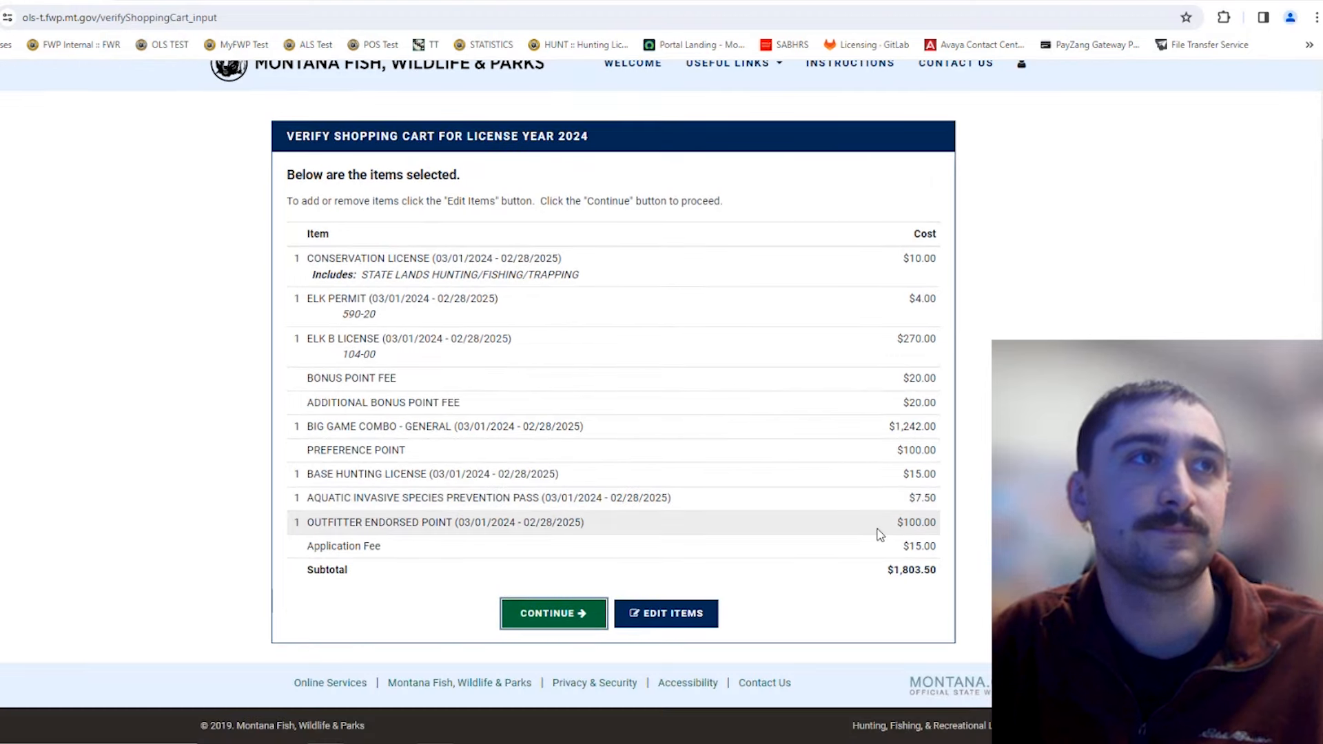
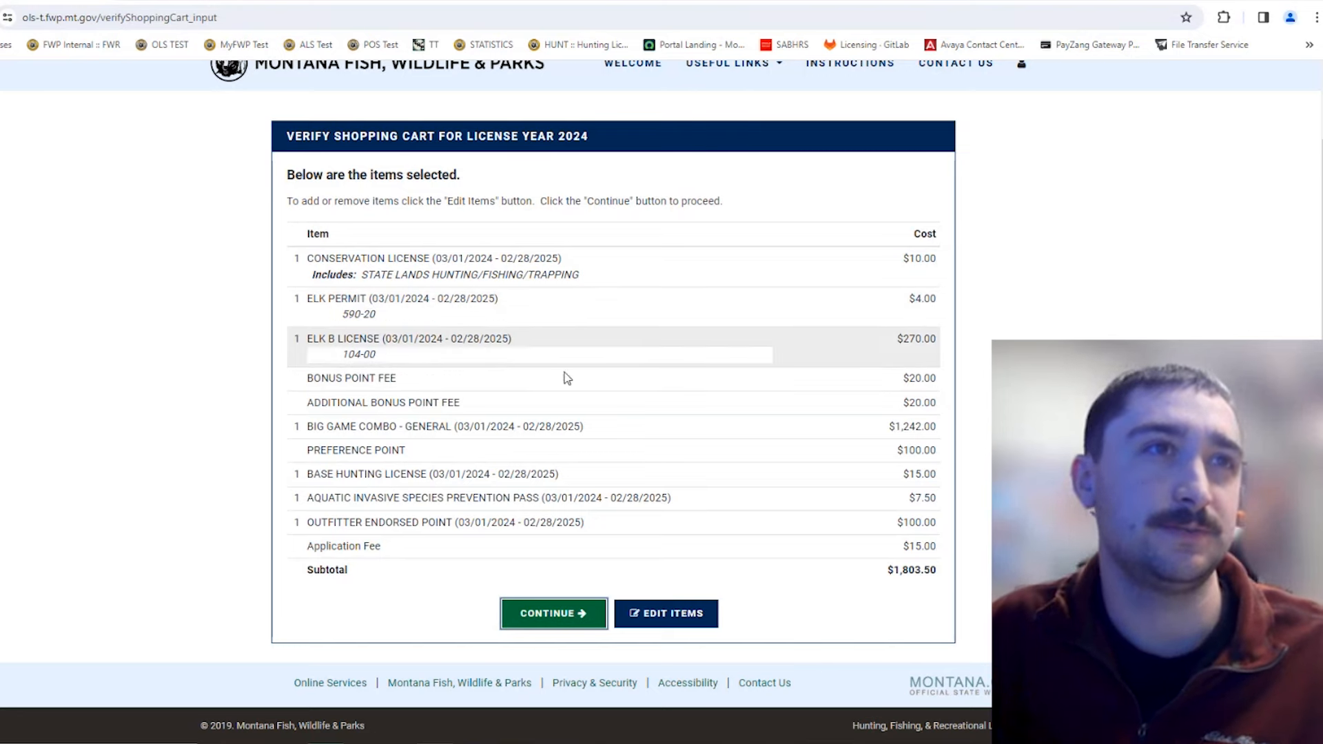
# Step: Accept the verified 2024 cart and continue to the Address Information page
pyautogui.click(550, 615)
pyautogui.scroll(-2, 753, 575)
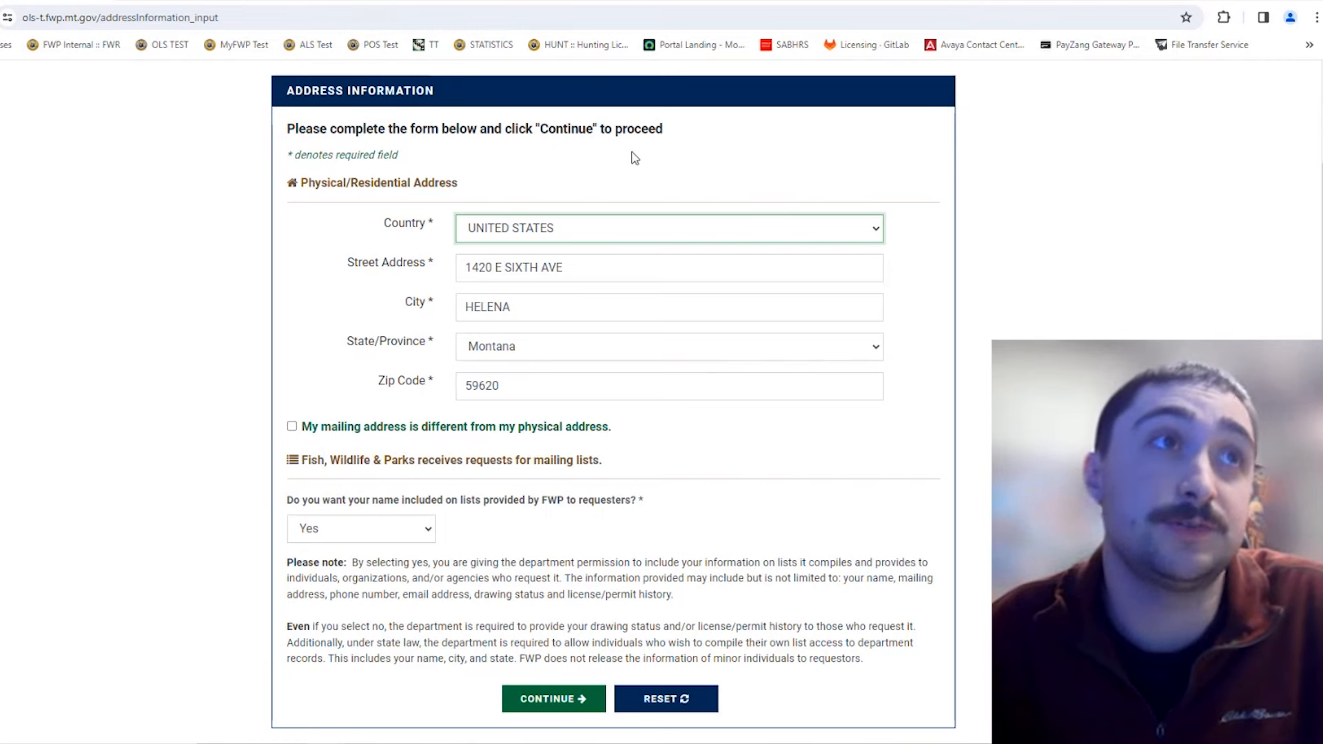
# Step: Keep mail going to the Helena physical address by checking and unchecking the different-mailing-address box
pyautogui.scroll(-2, 756, 343)
pyautogui.scroll(1, 757, 343)
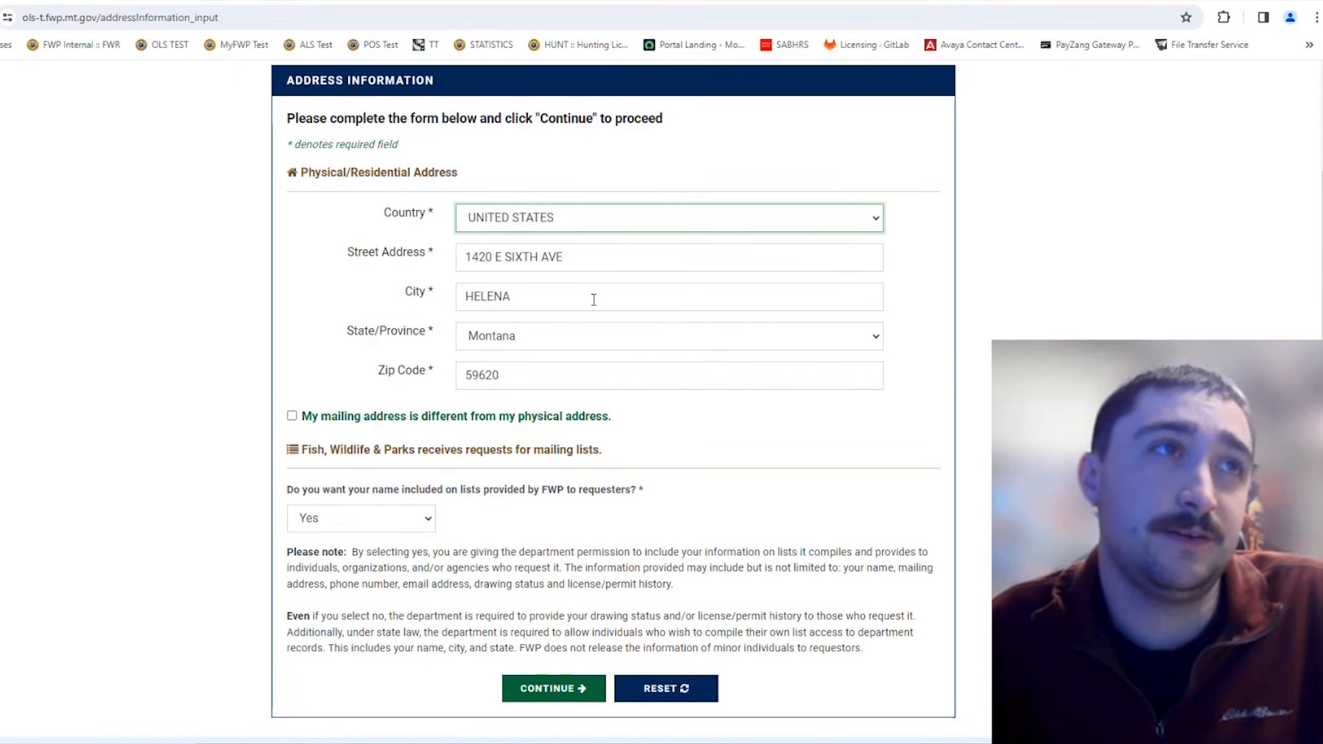
pyautogui.click(292, 417)
pyautogui.scroll(-2, 635, 421)
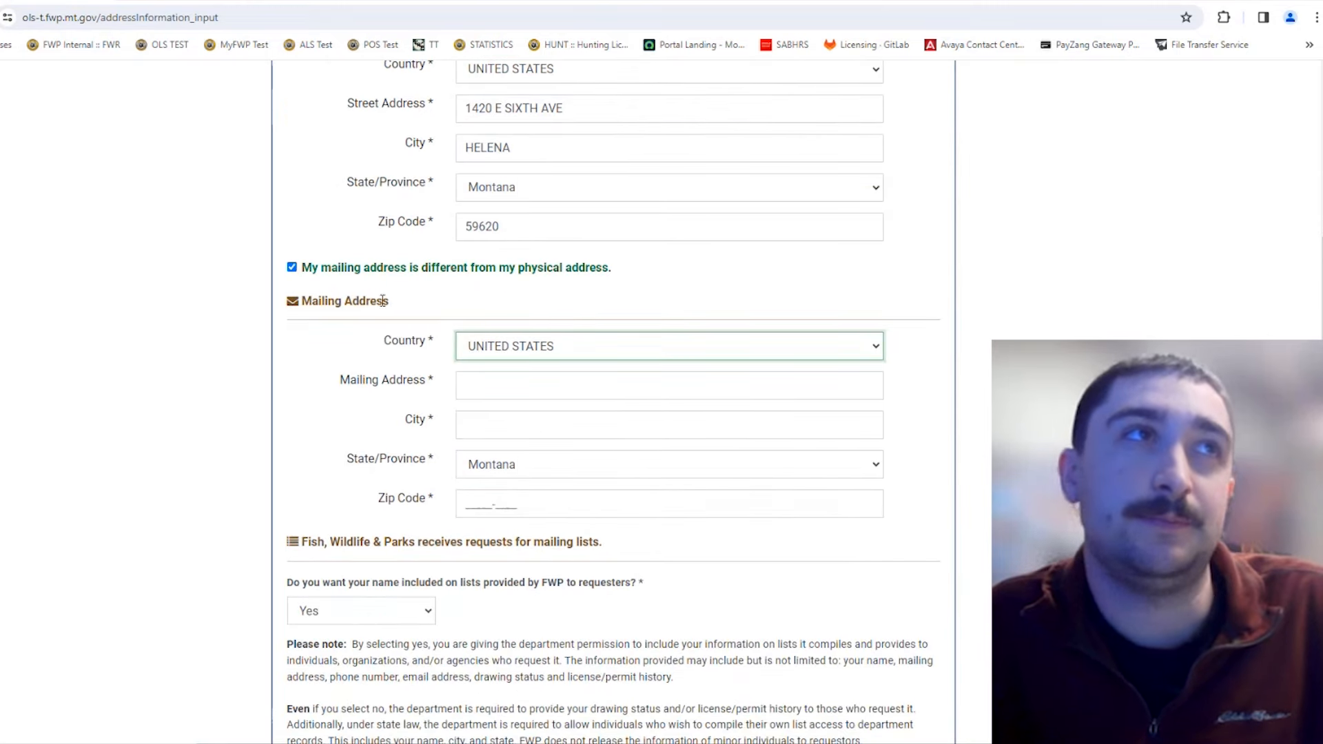
pyautogui.click(292, 269)
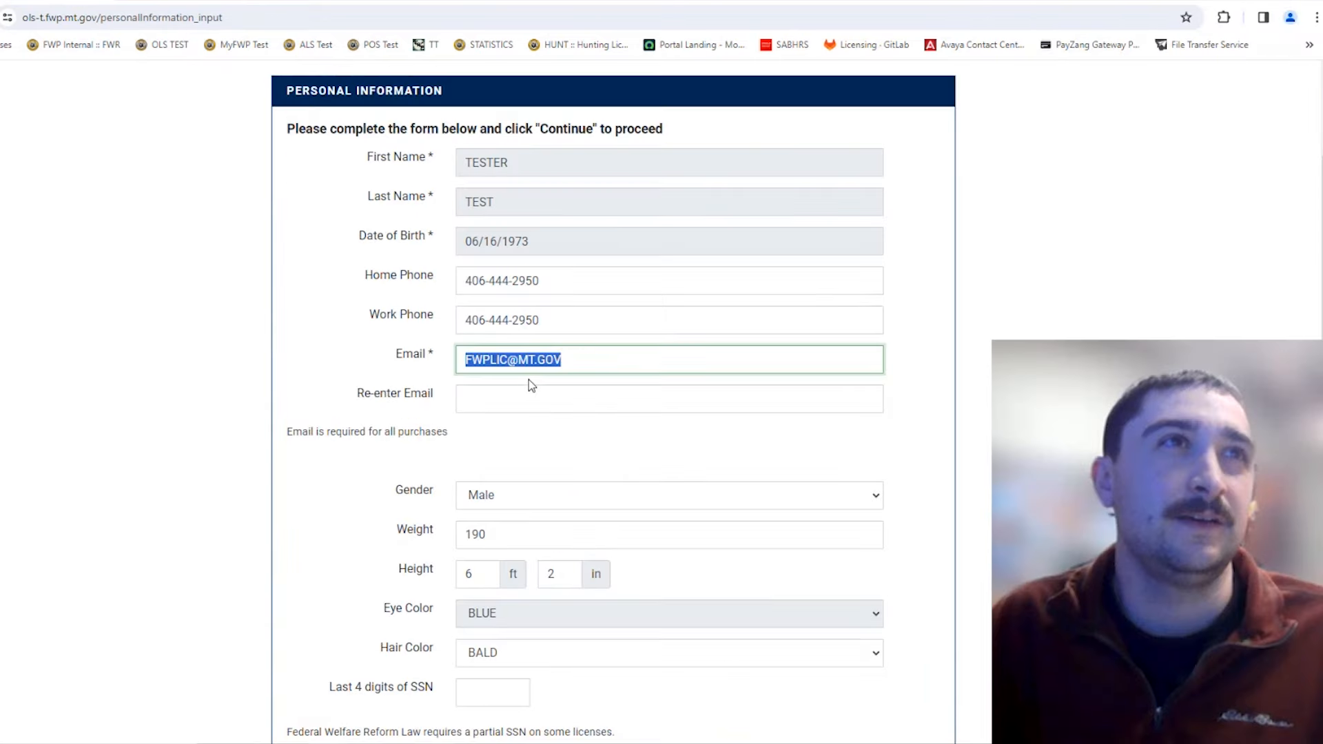
pyautogui.scroll(1, 701, 357)
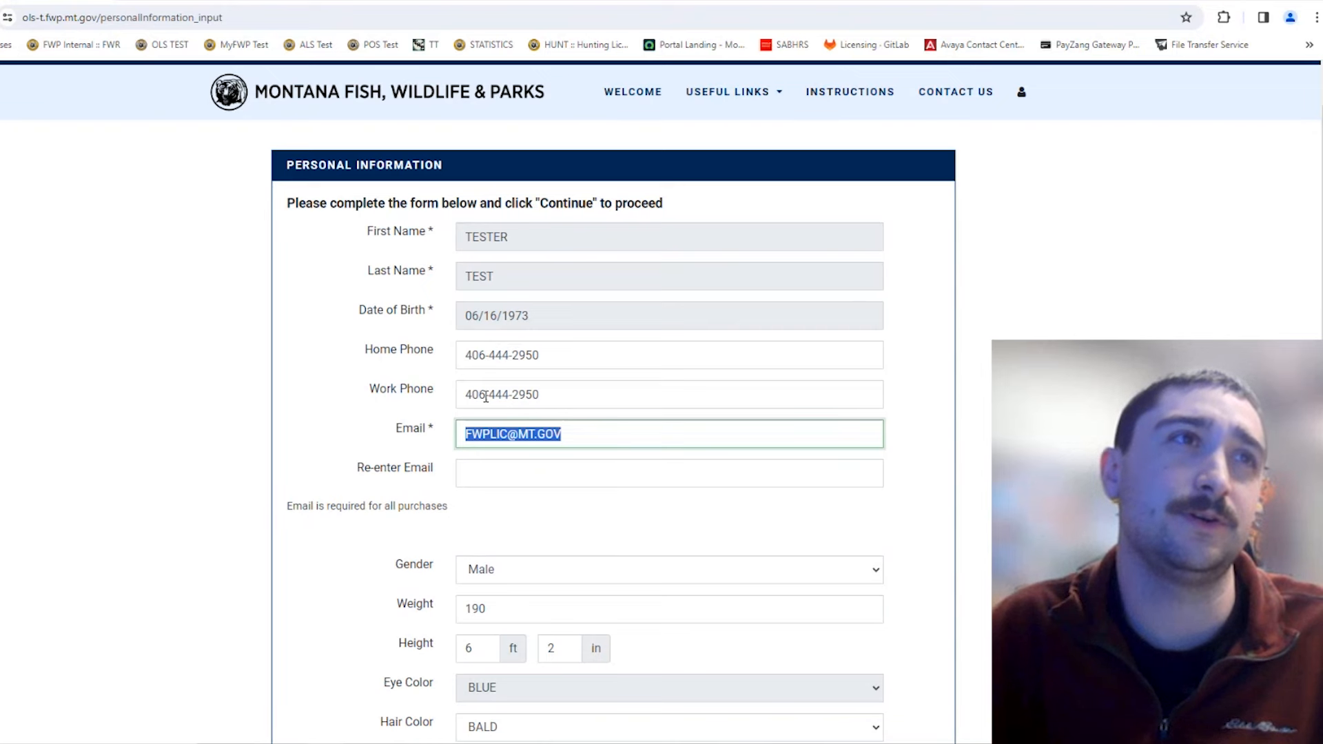
# Step: Copy the email address and paste it into the Re-enter Email field
pyautogui.scroll(-3, 542, 448)
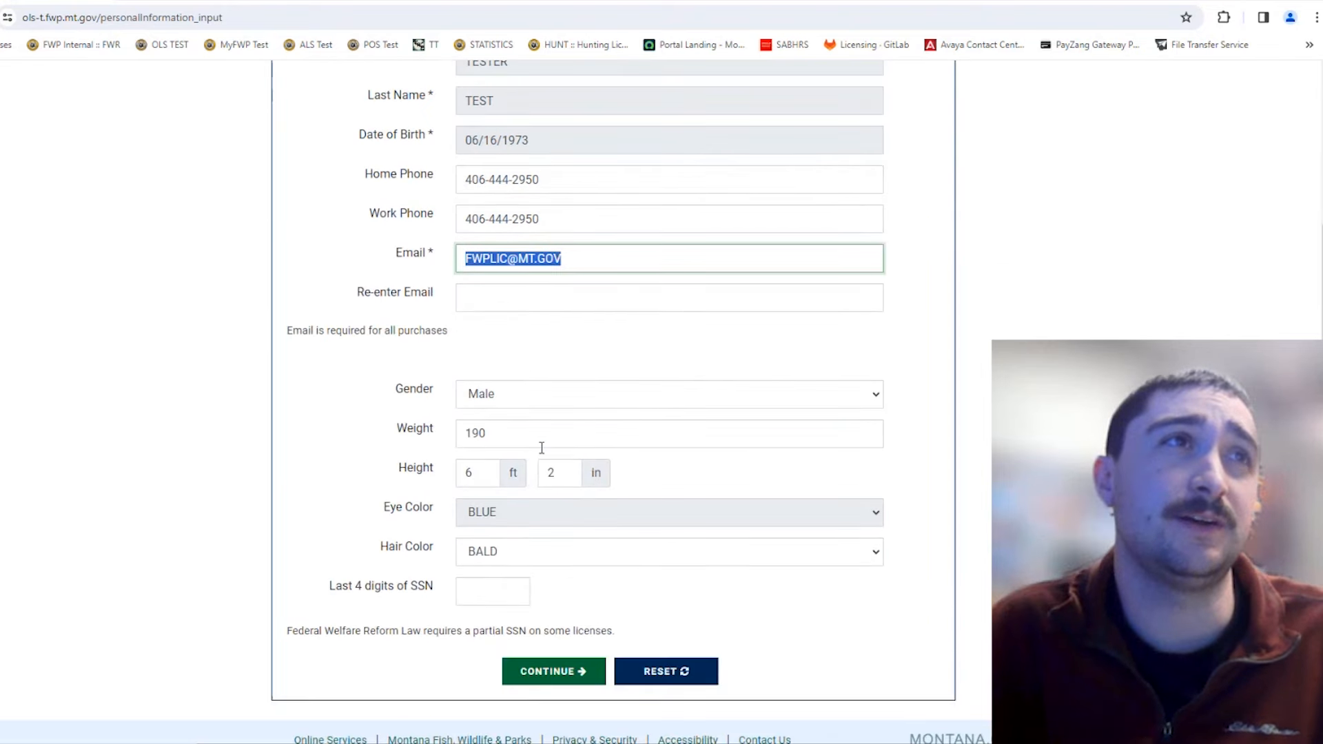
pyautogui.rightClick(525, 269)
pyautogui.click(571, 338)
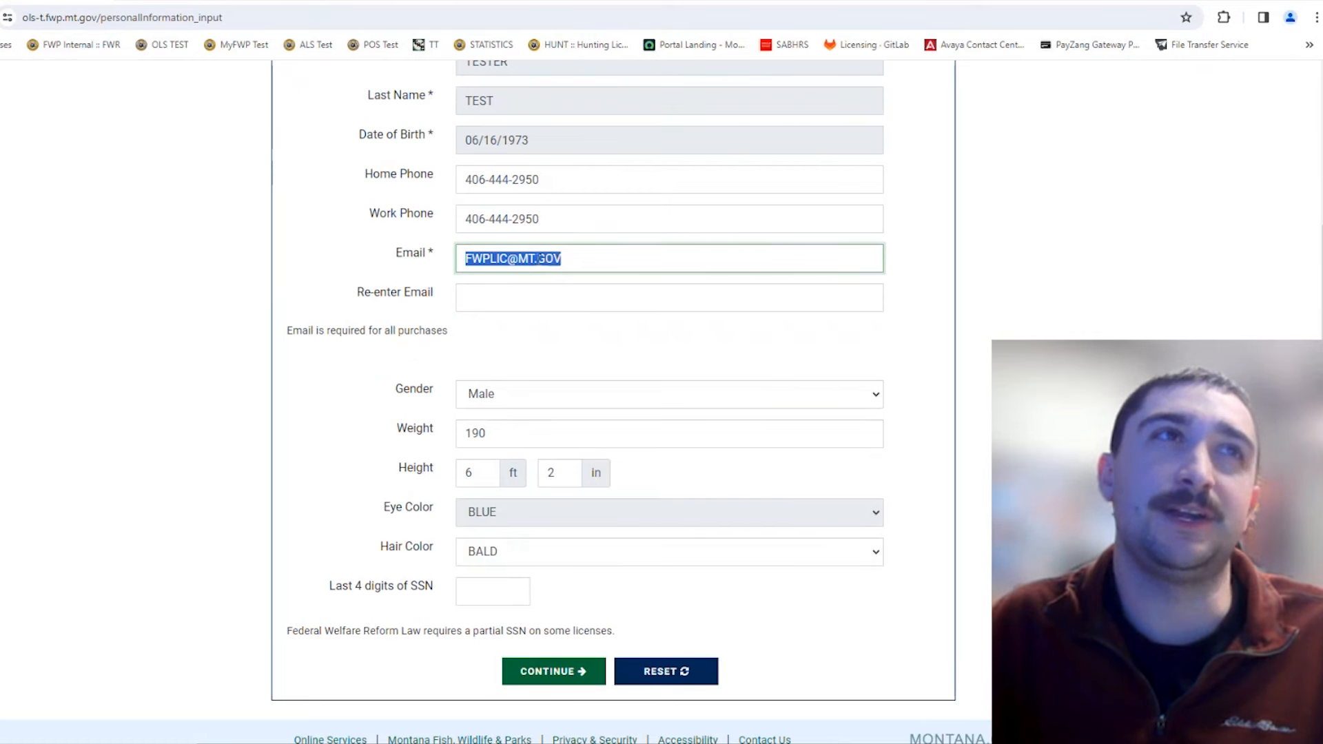
pyautogui.rightClick(507, 294)
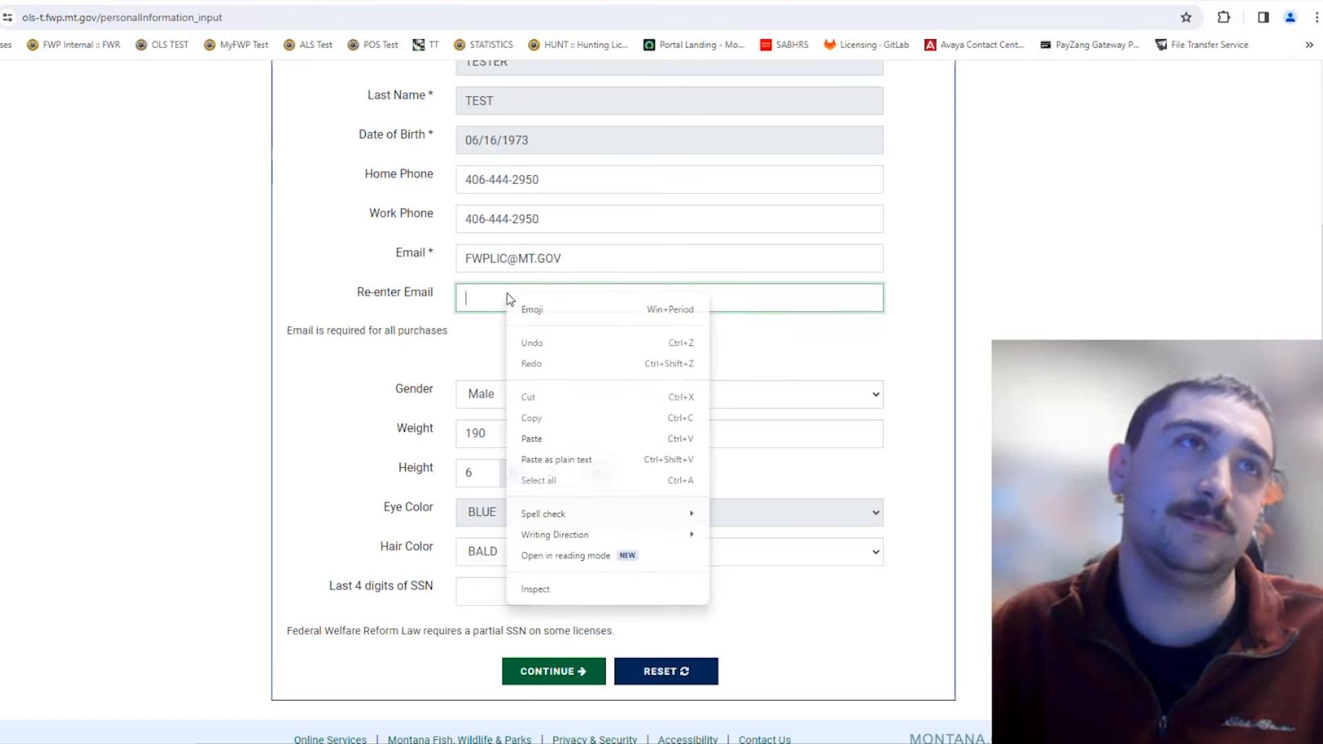
pyautogui.click(587, 438)
# Step: Enter the last four SSN digits and submit the personal information
pyautogui.scroll(-1, 592, 346)
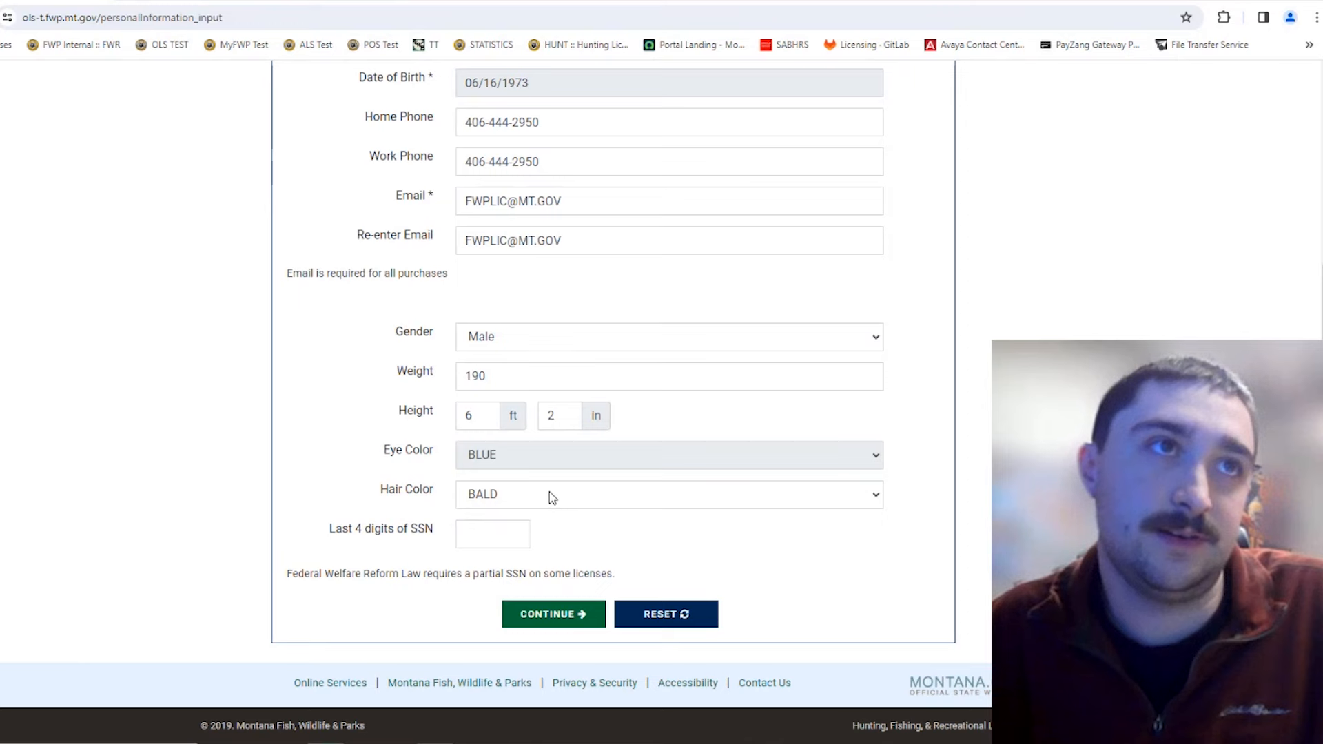
pyautogui.click(519, 531)
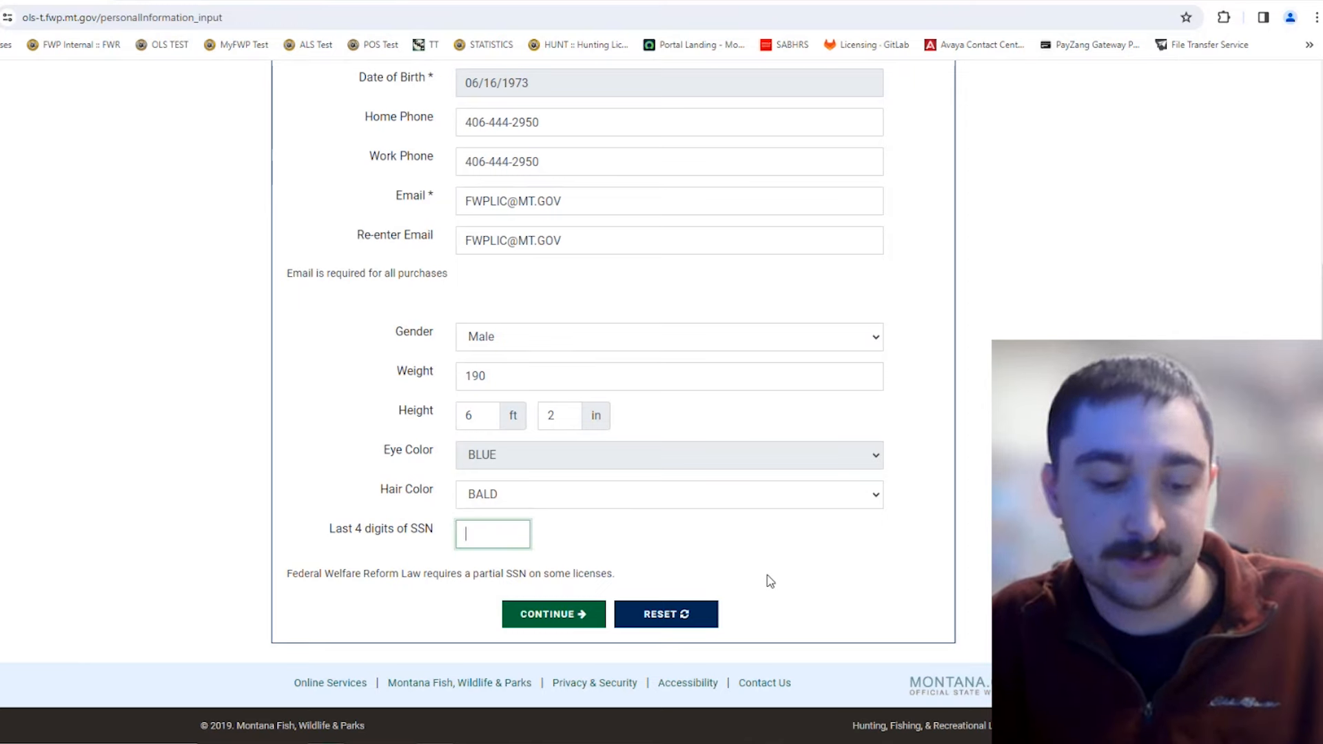
pyautogui.write('••••')
pyautogui.click(590, 611)
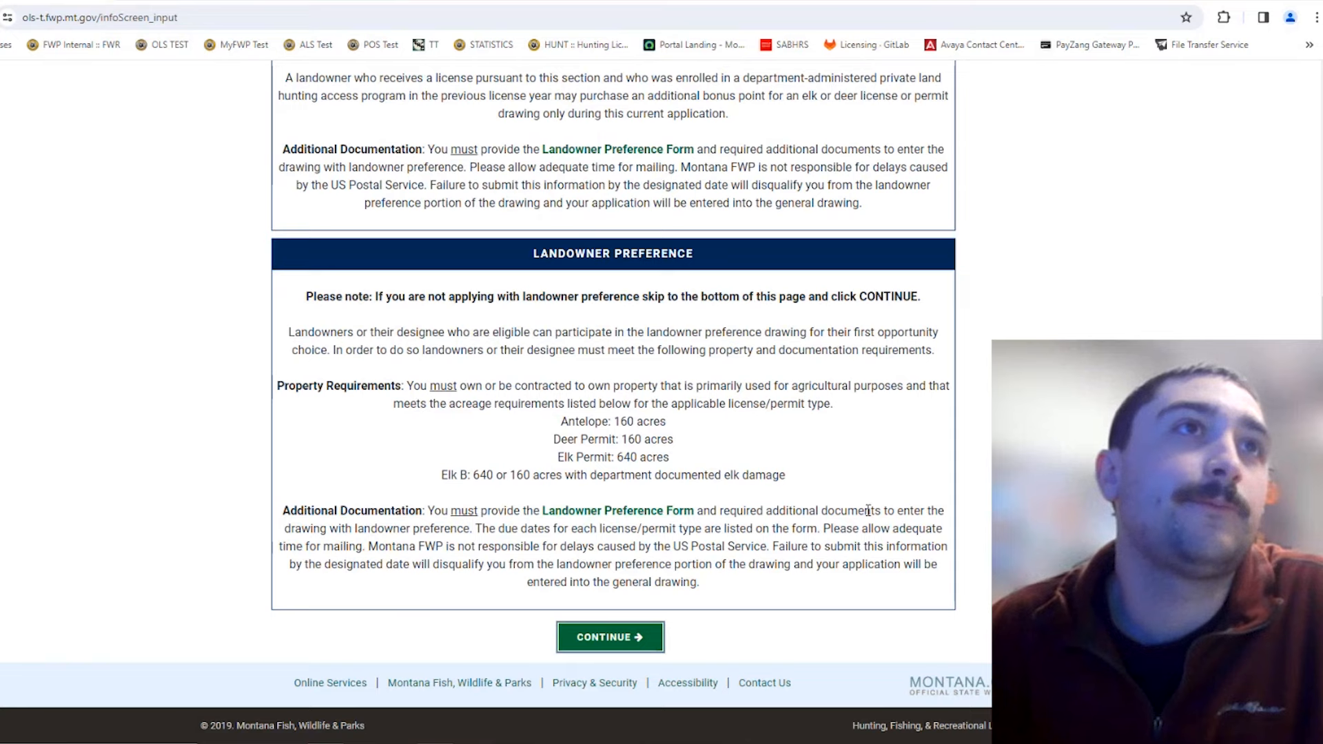
# Step: Review the landowner preference acreage requirements and continue past that page
pyautogui.scroll(3, 765, 424)
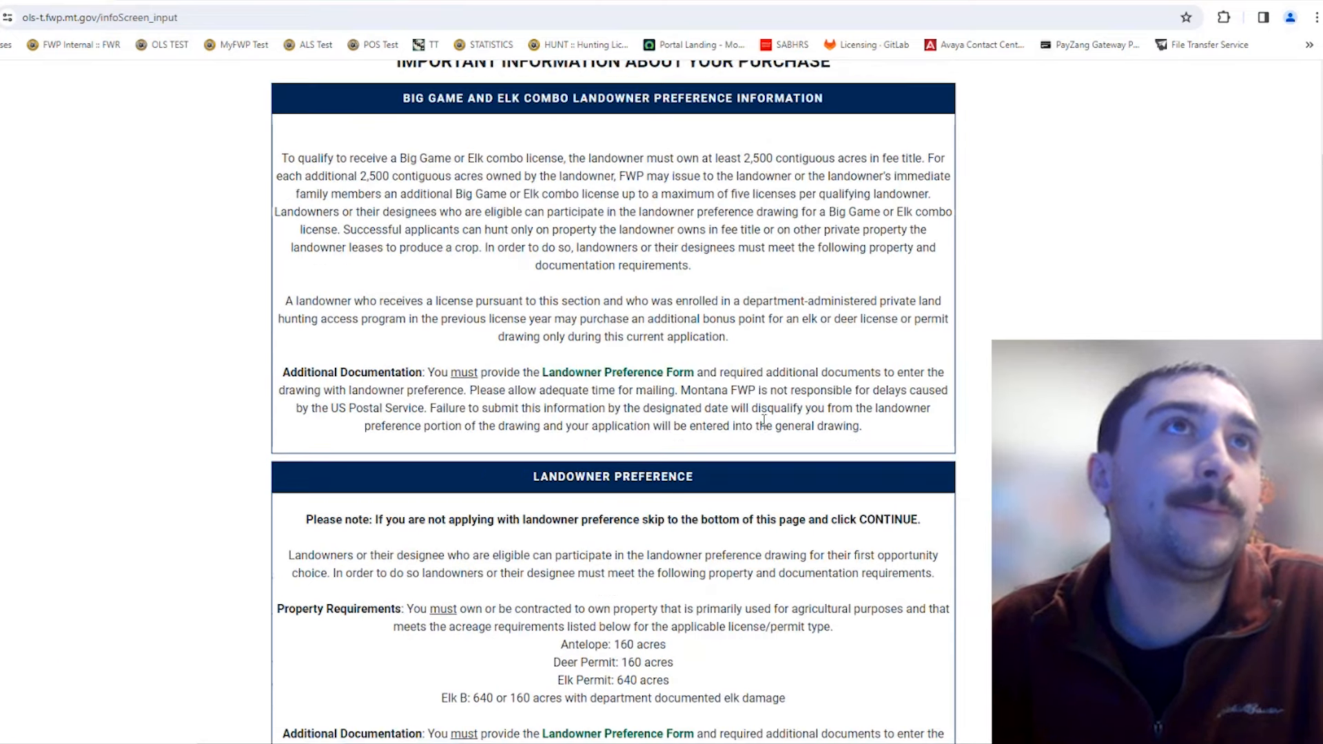
pyautogui.scroll(2, 765, 422)
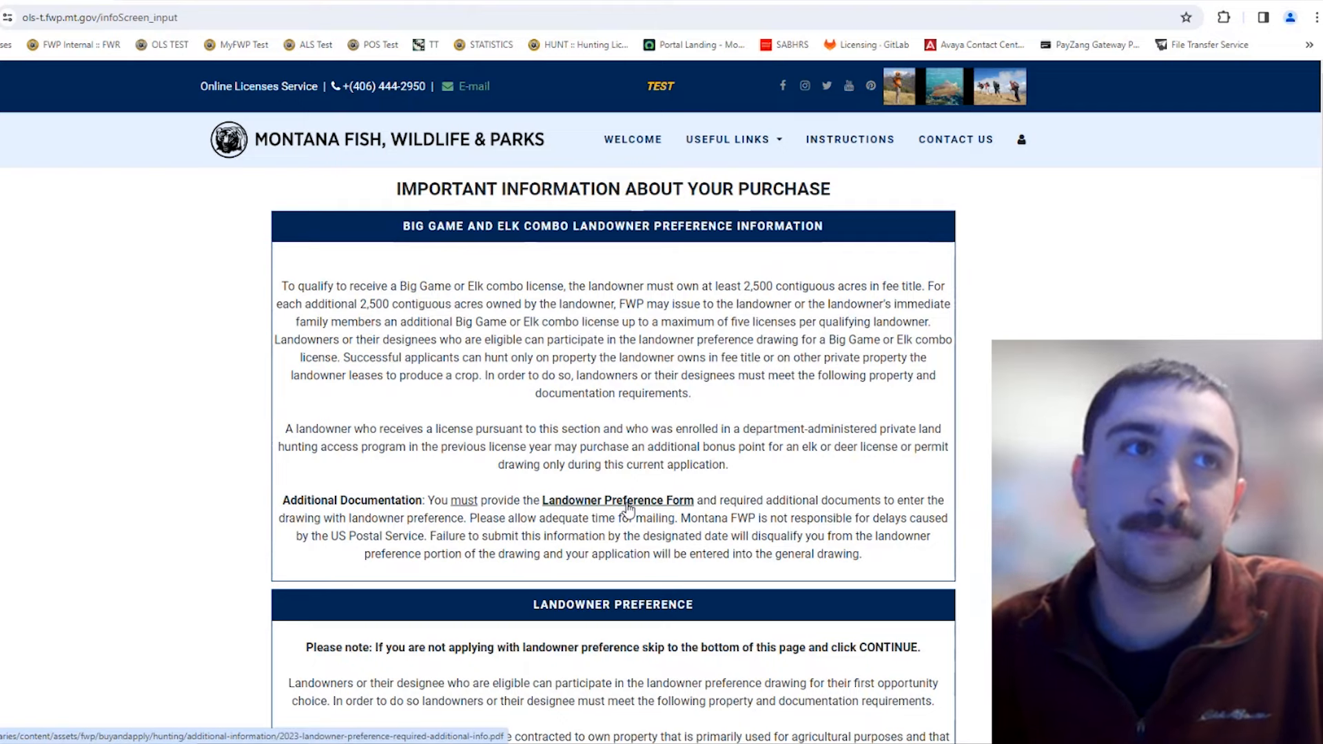
pyautogui.scroll(-4, 622, 508)
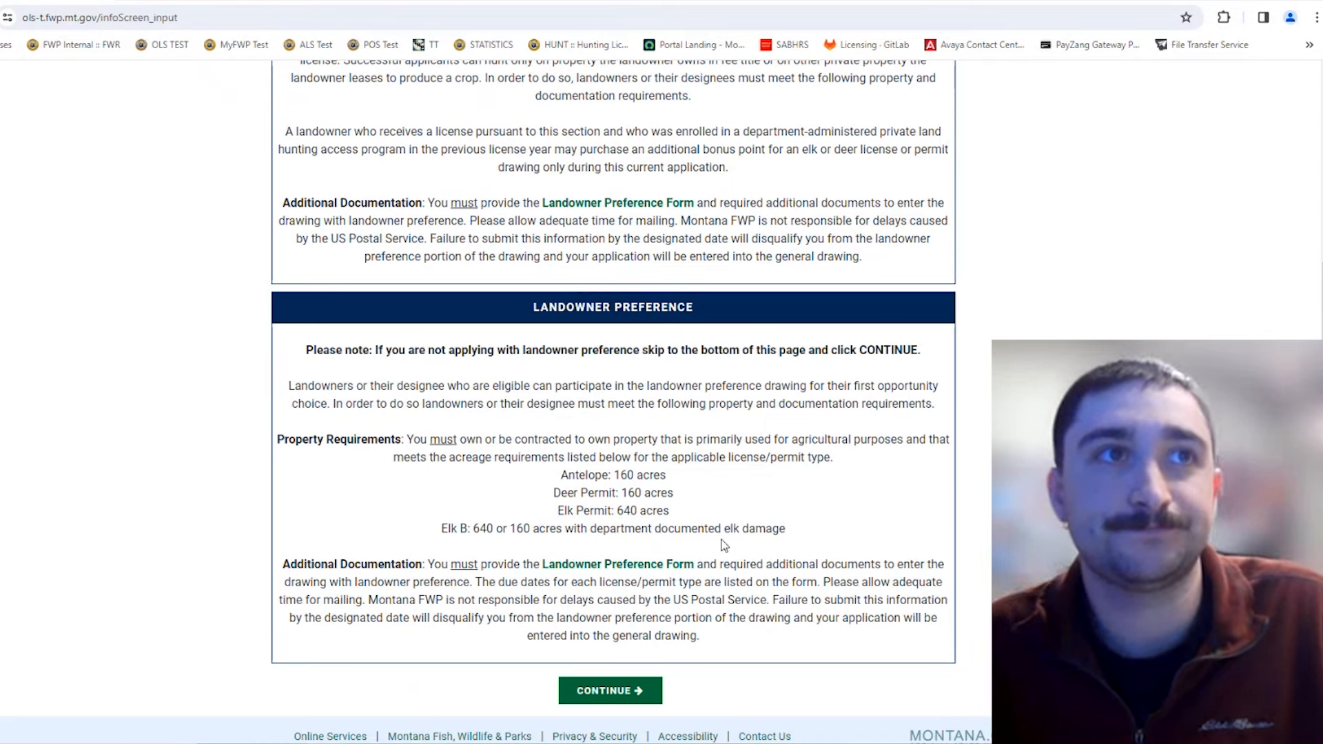
pyautogui.scroll(5, 743, 659)
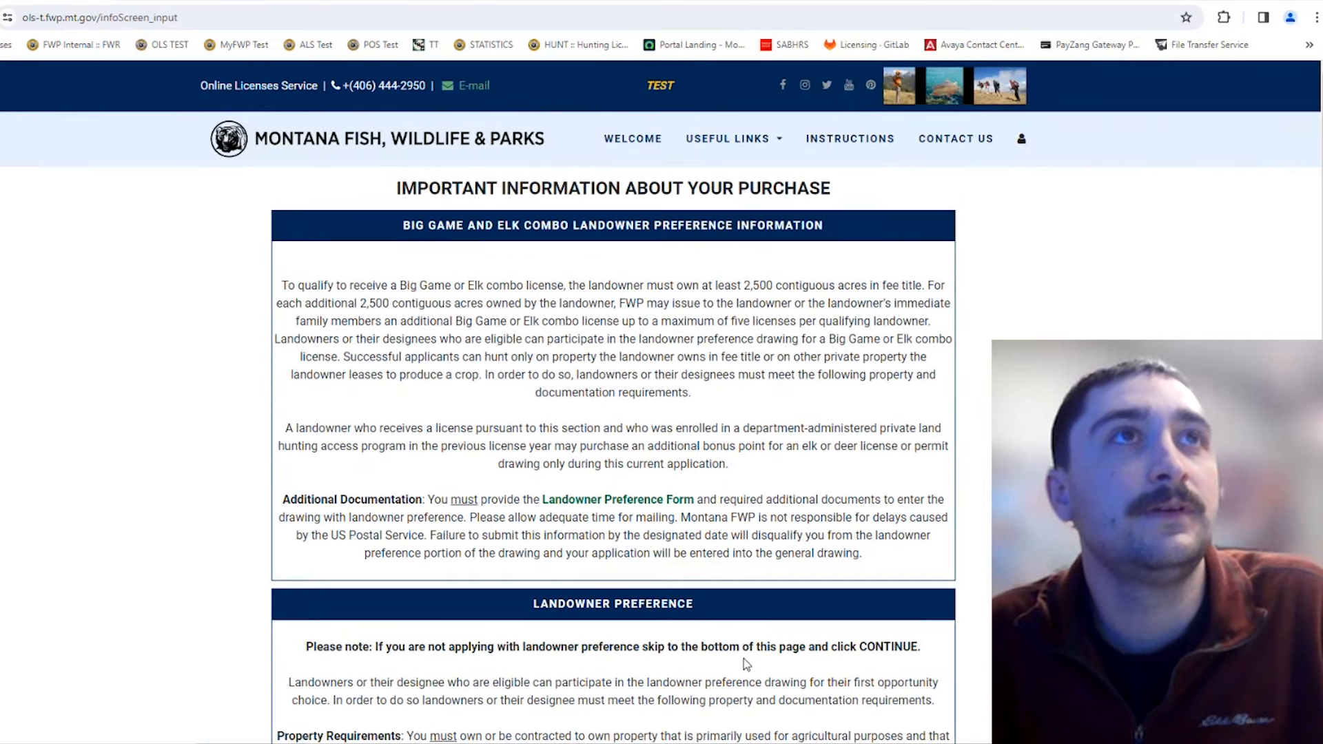
pyautogui.scroll(-6, 744, 659)
pyautogui.click(620, 638)
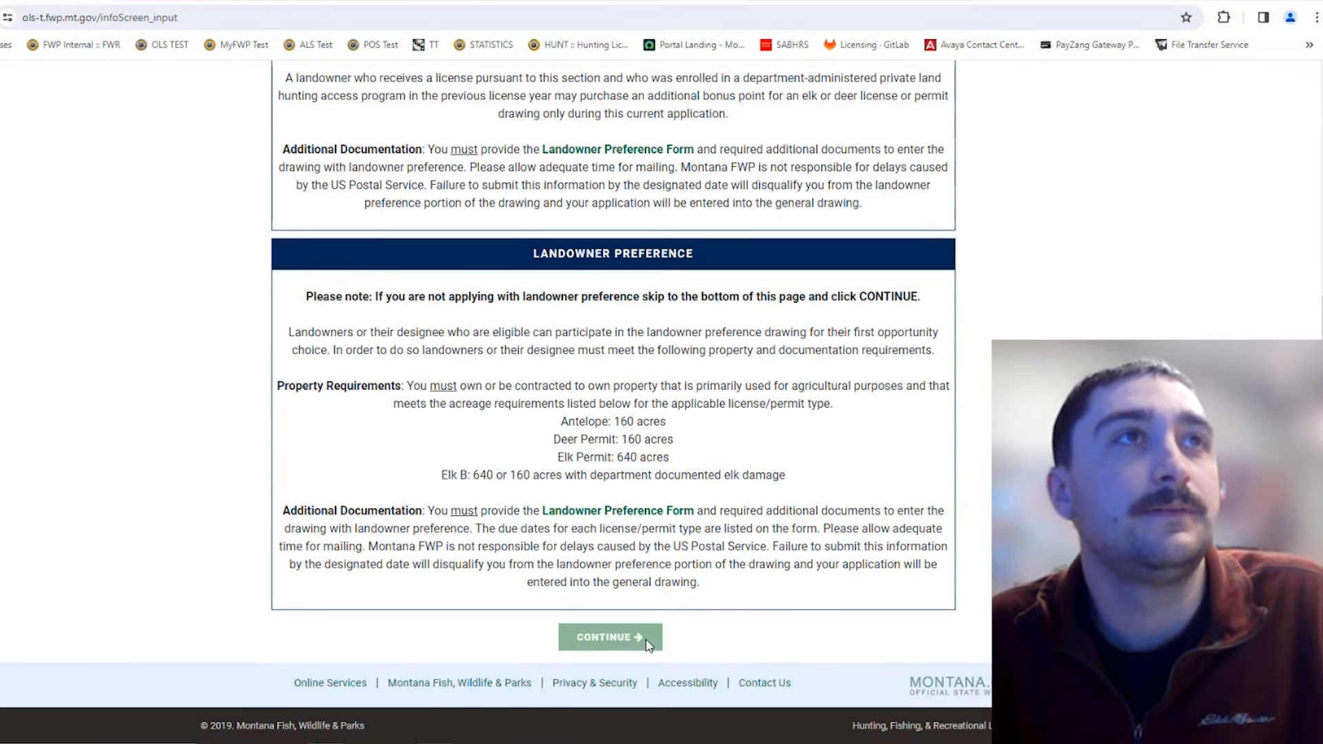
pyautogui.scroll(-5, 803, 679)
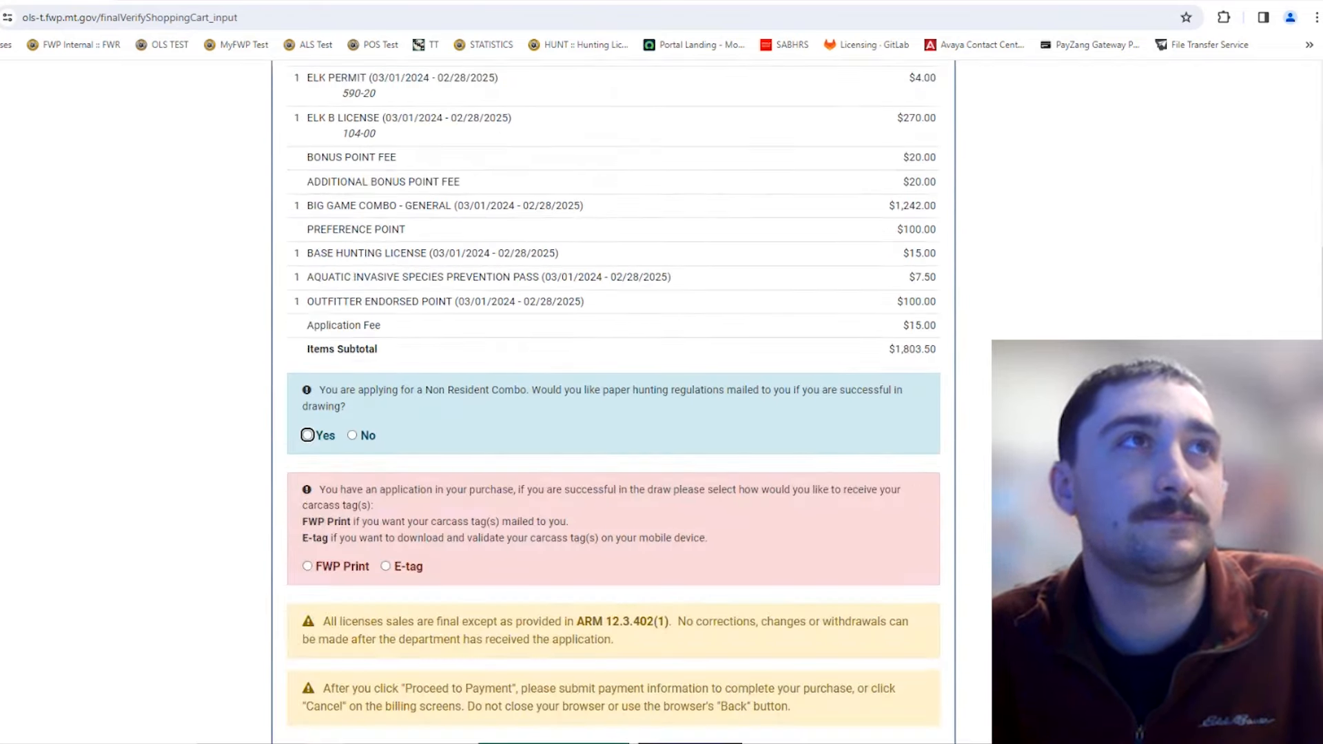
pyautogui.scroll(2, 614, 400)
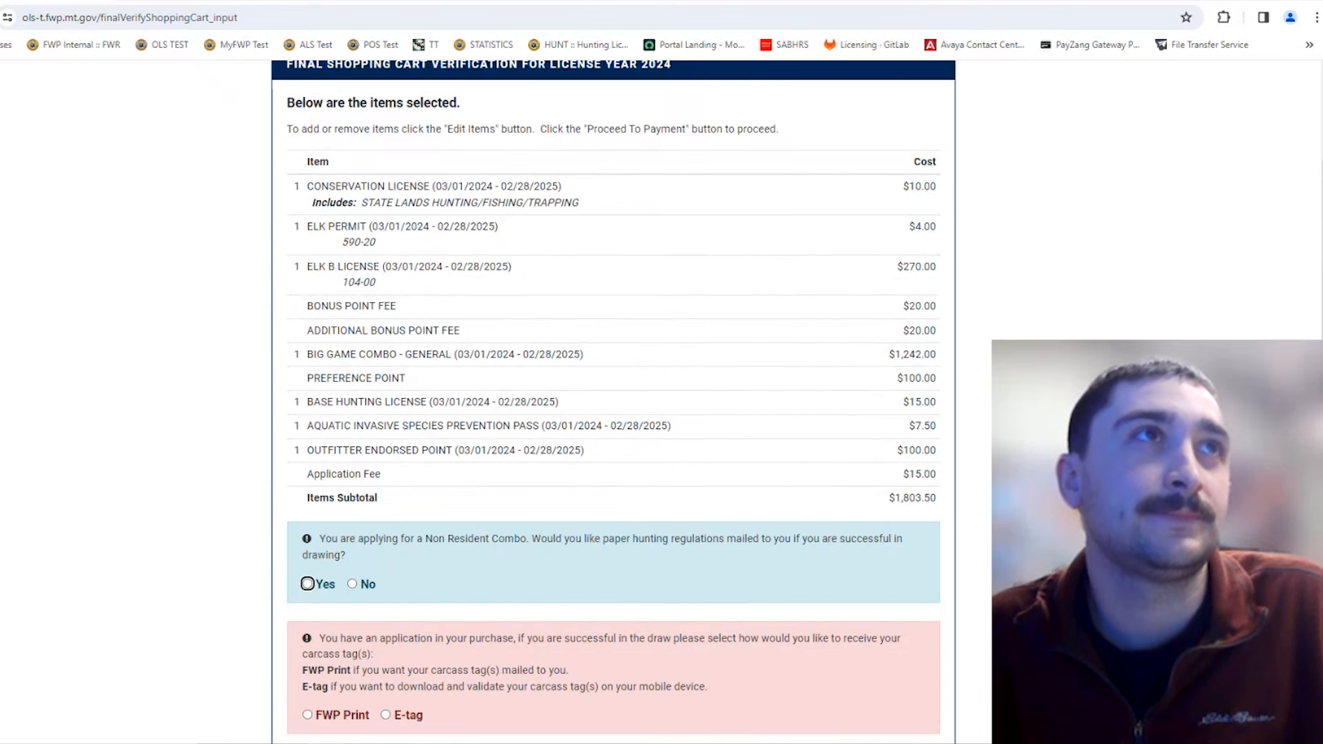
pyautogui.scroll(1, 883, 251)
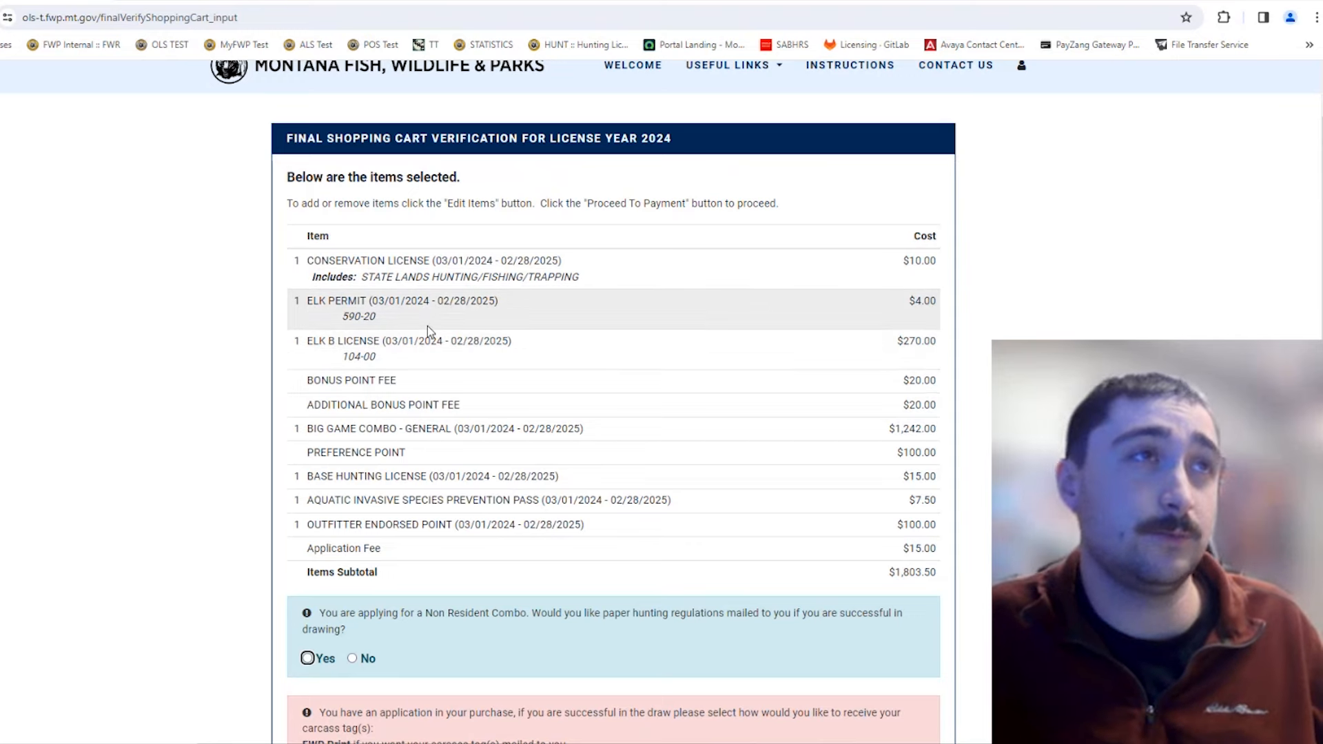
pyautogui.scroll(-1, 442, 372)
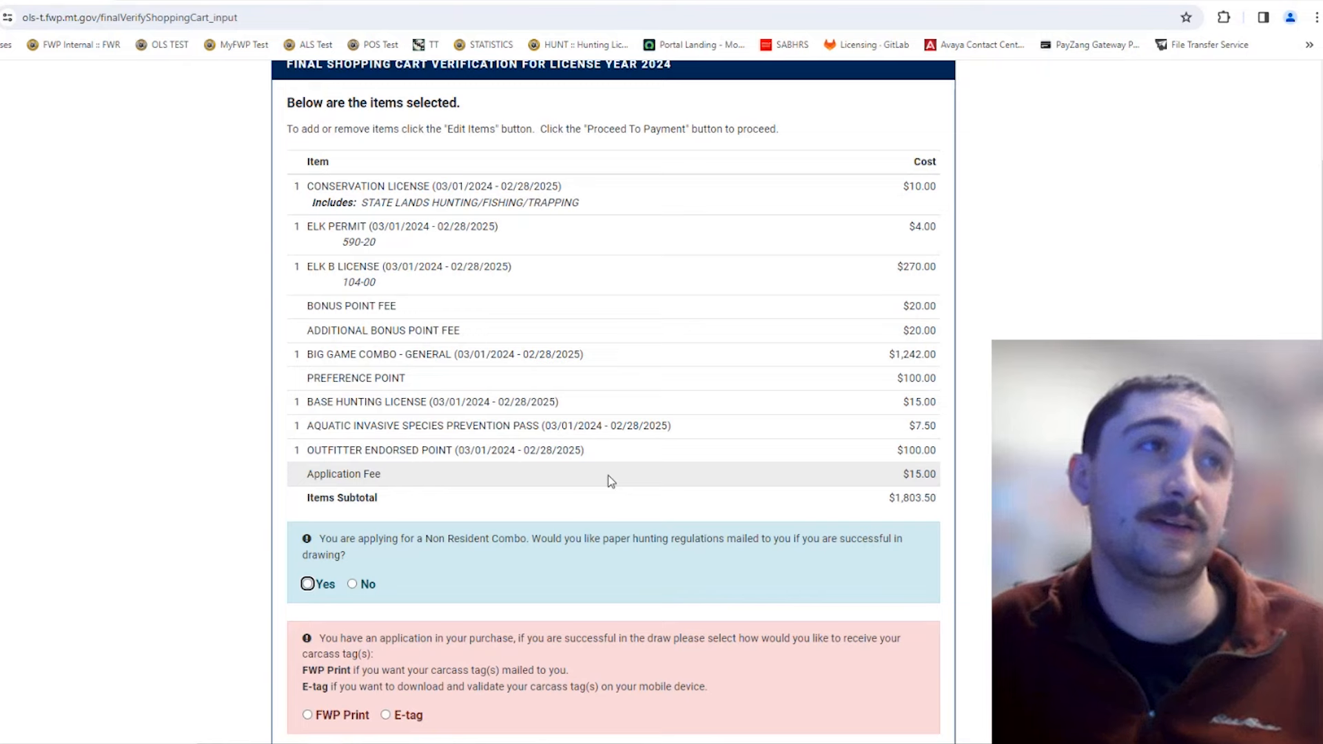
pyautogui.scroll(-1, 622, 449)
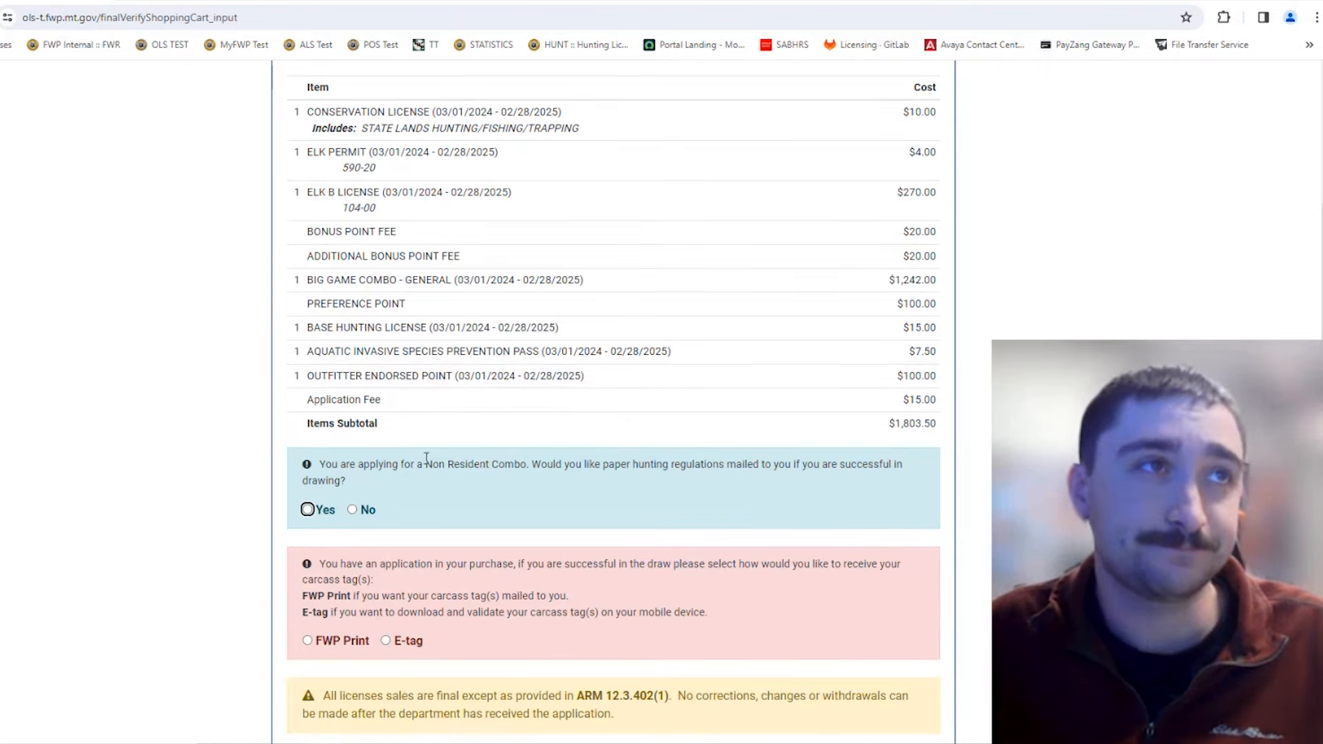
pyautogui.scroll(-1, 482, 458)
pyautogui.scroll(-2, 514, 435)
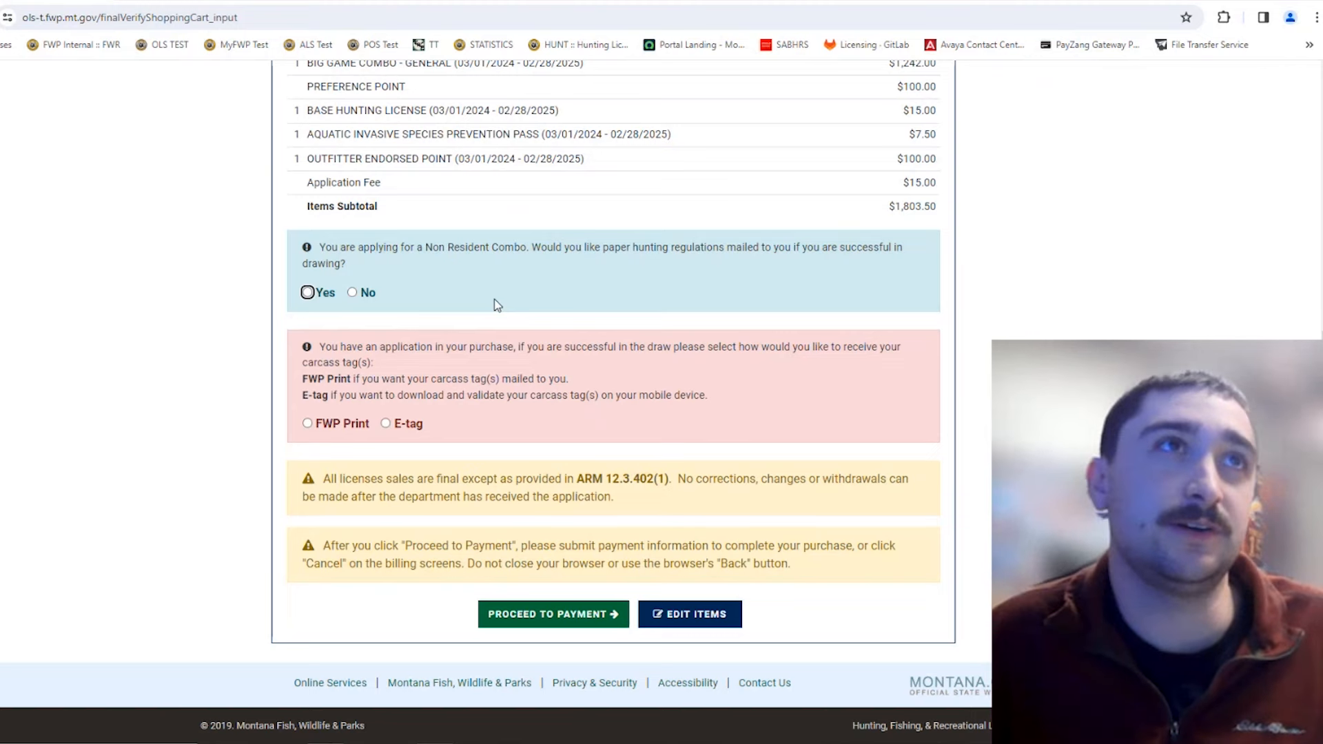
pyautogui.scroll(1, 498, 306)
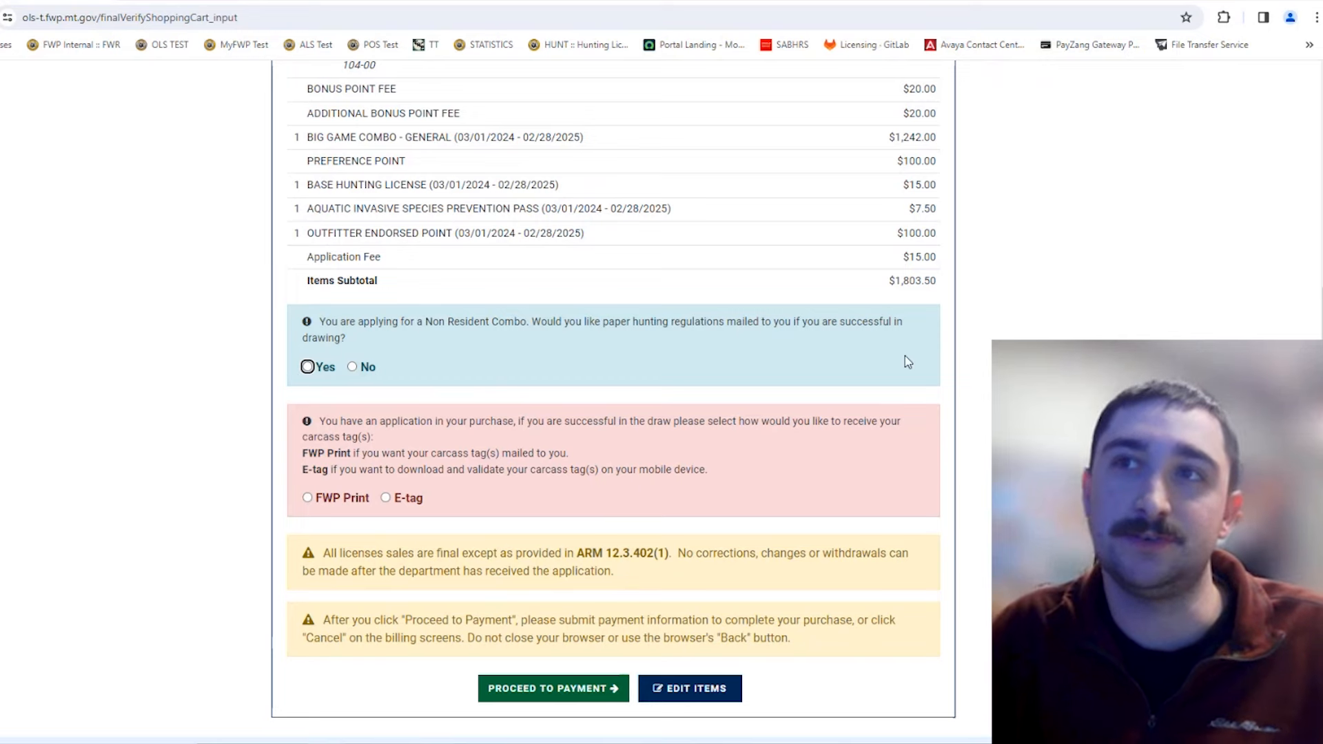
pyautogui.scroll(-1, 955, 382)
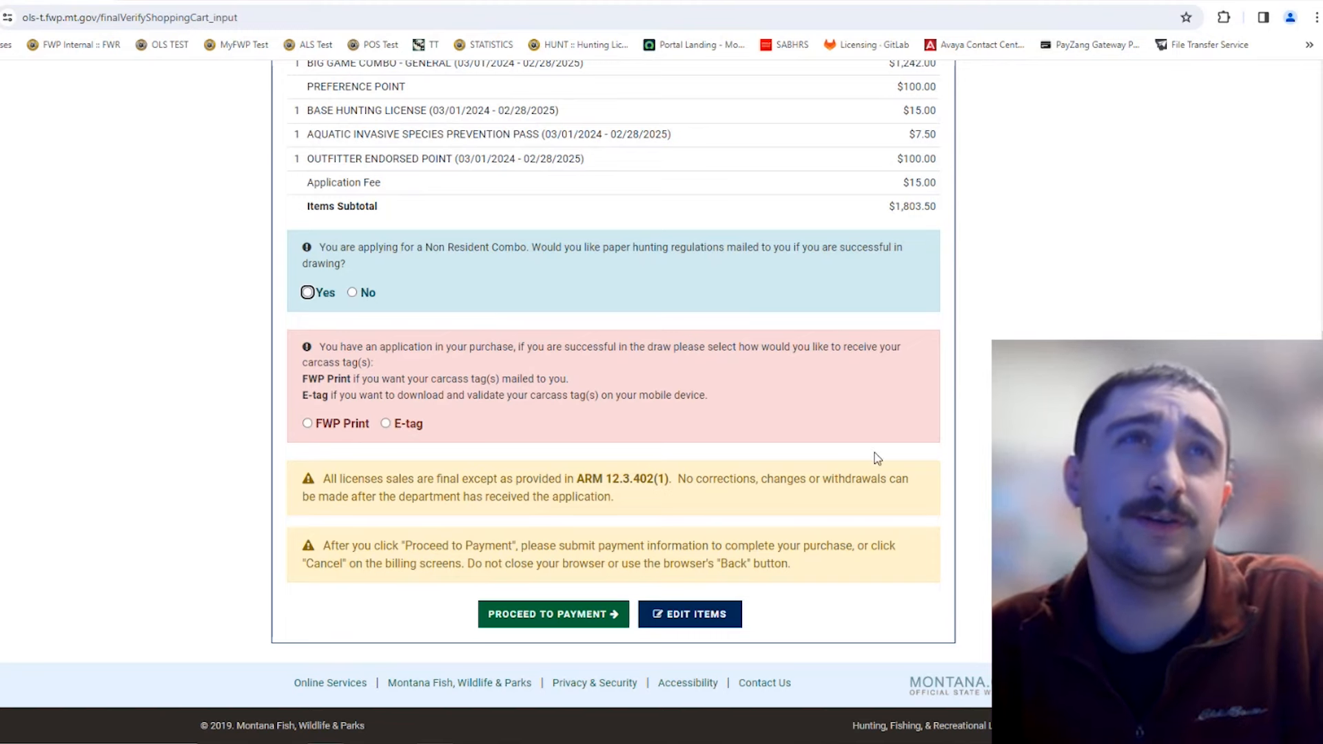
pyautogui.scroll(3, 880, 460)
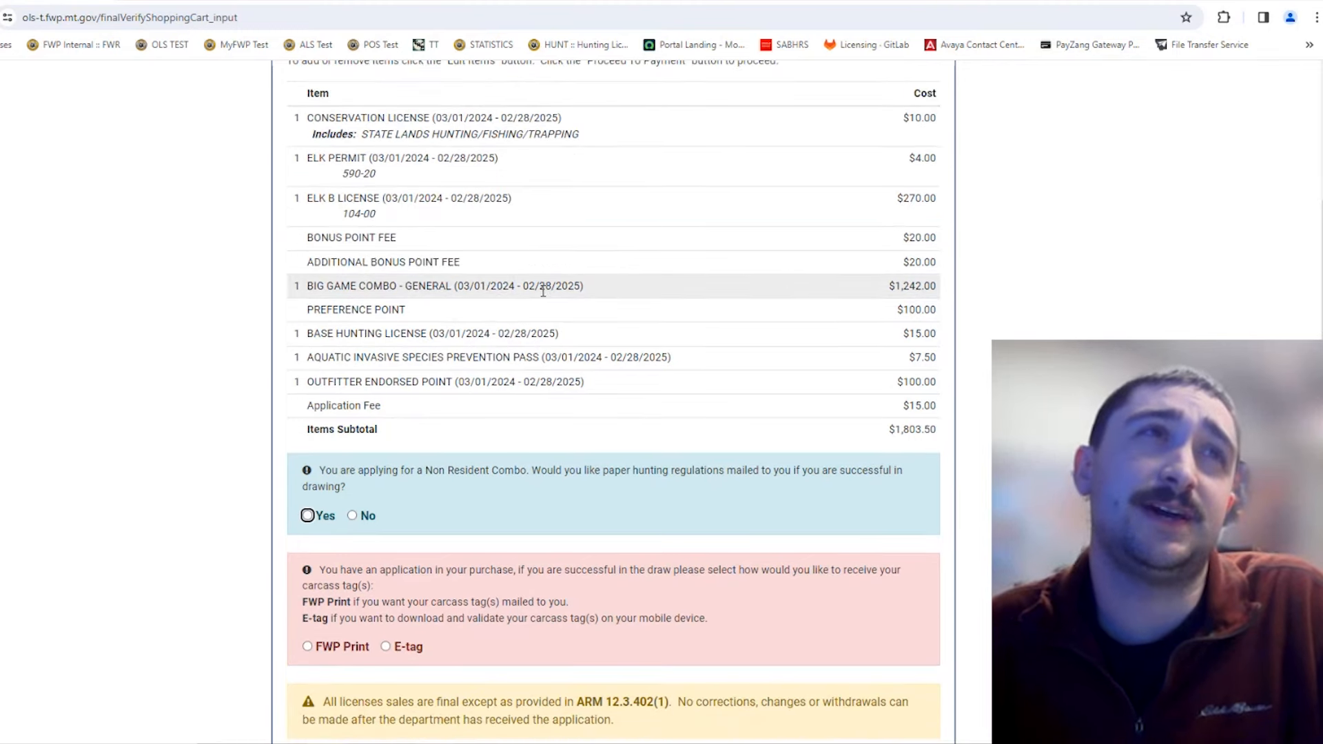
pyautogui.scroll(-3, 914, 452)
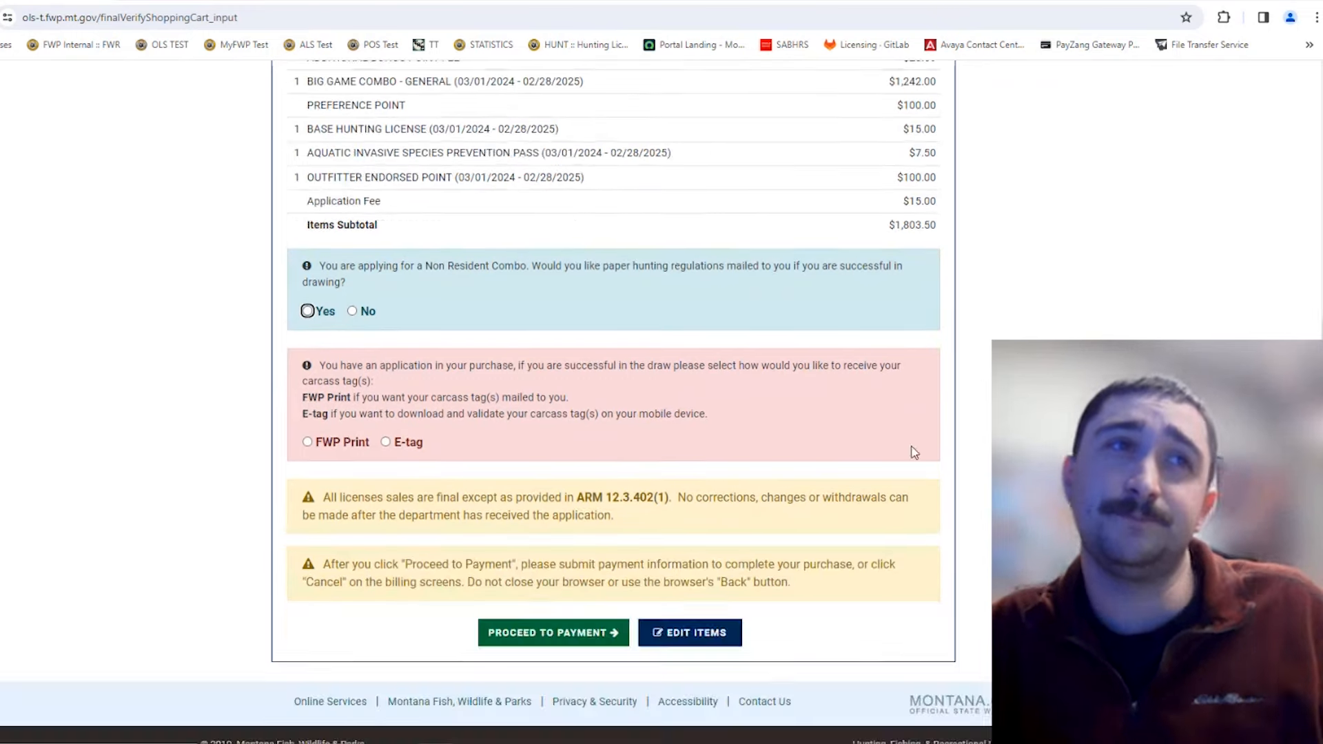
pyautogui.scroll(2, 896, 441)
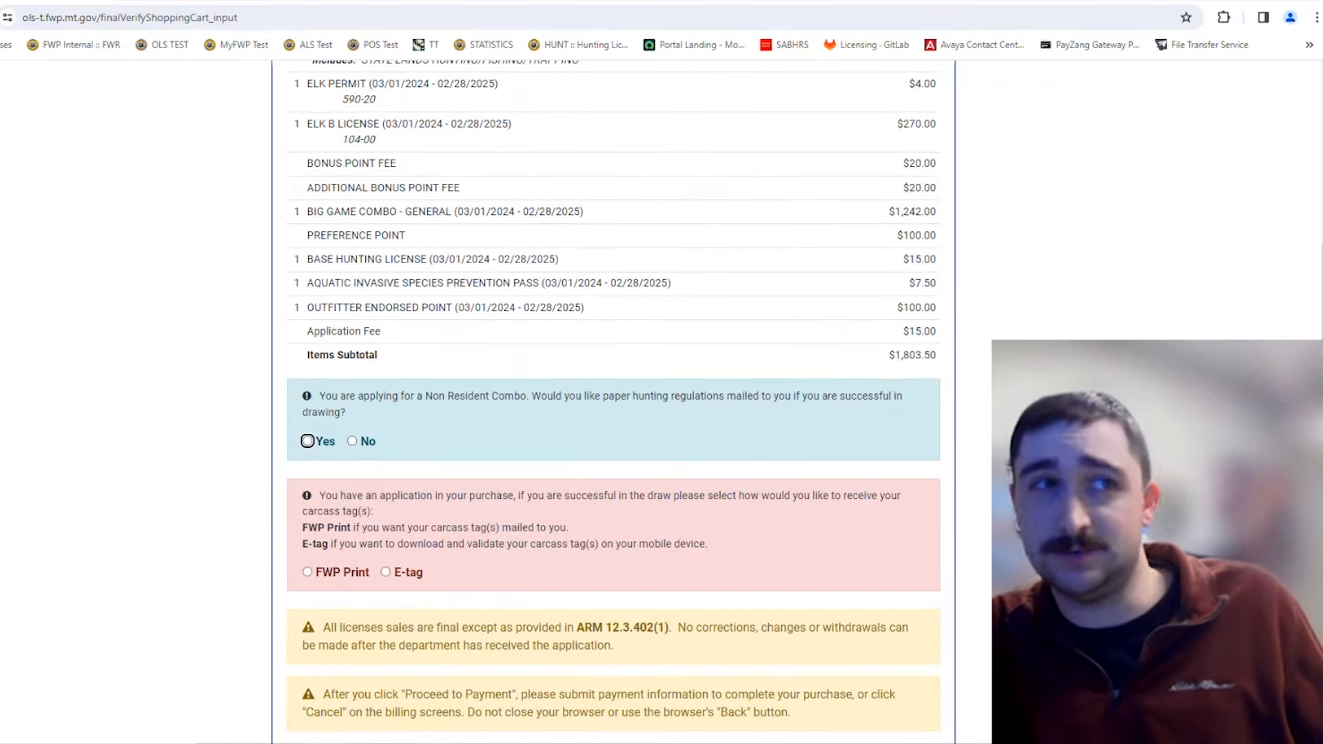
pyautogui.scroll(-2, 614, 400)
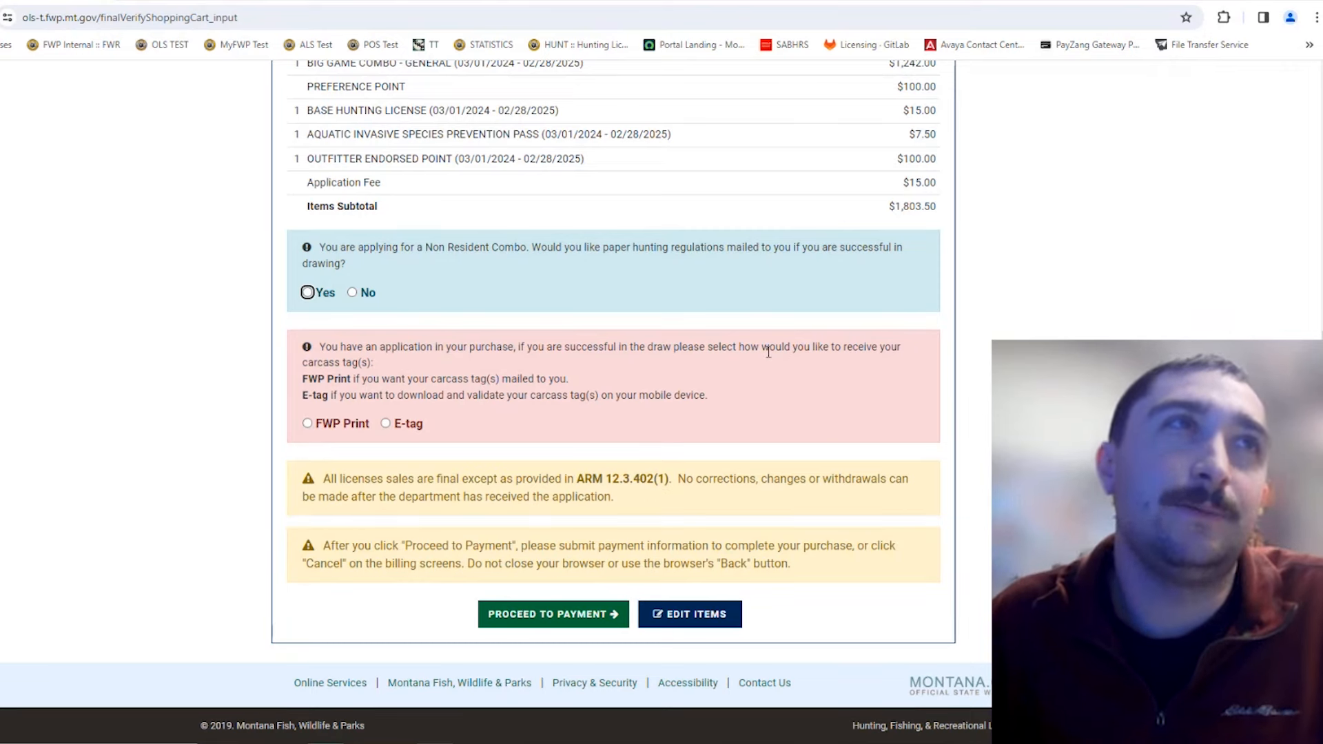
# Step: Confirm paper regulations Yes and E-tag carcass tags in the cart, then proceed to payment
pyautogui.scroll(4, 767, 349)
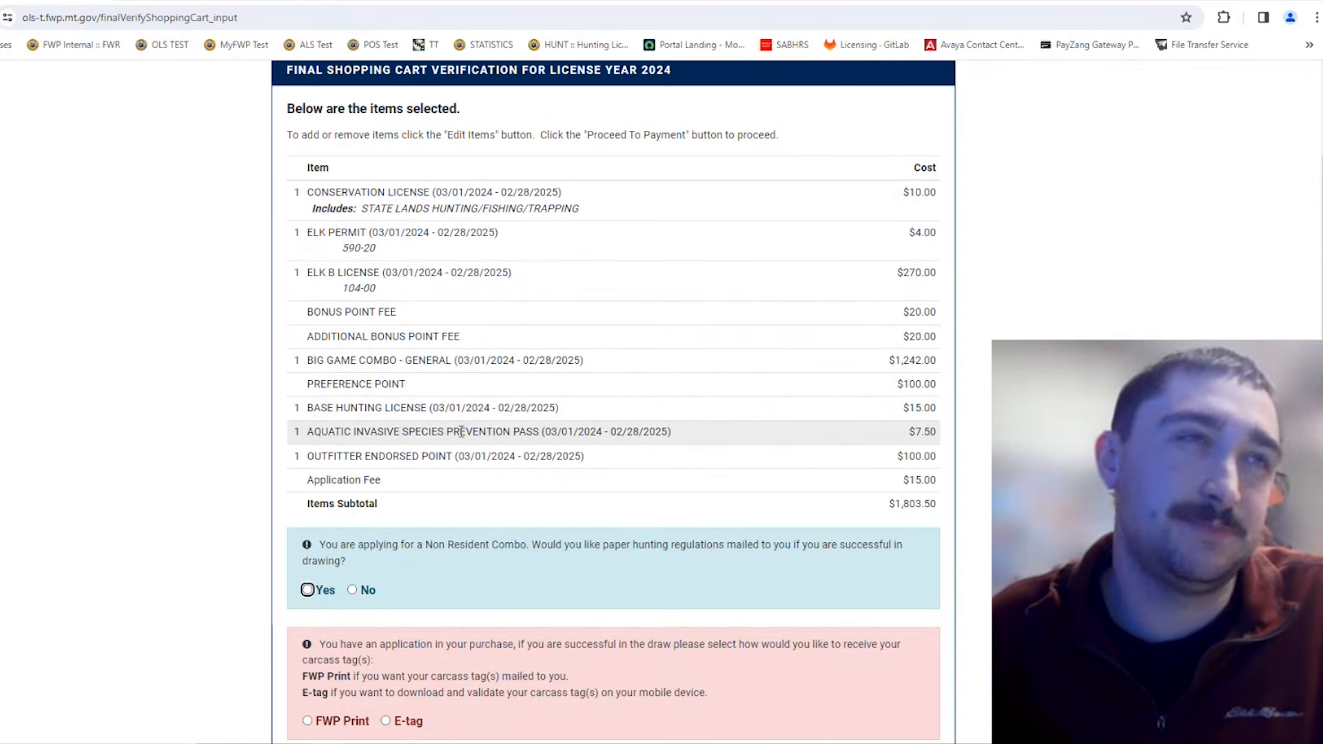
pyautogui.scroll(-4, 821, 448)
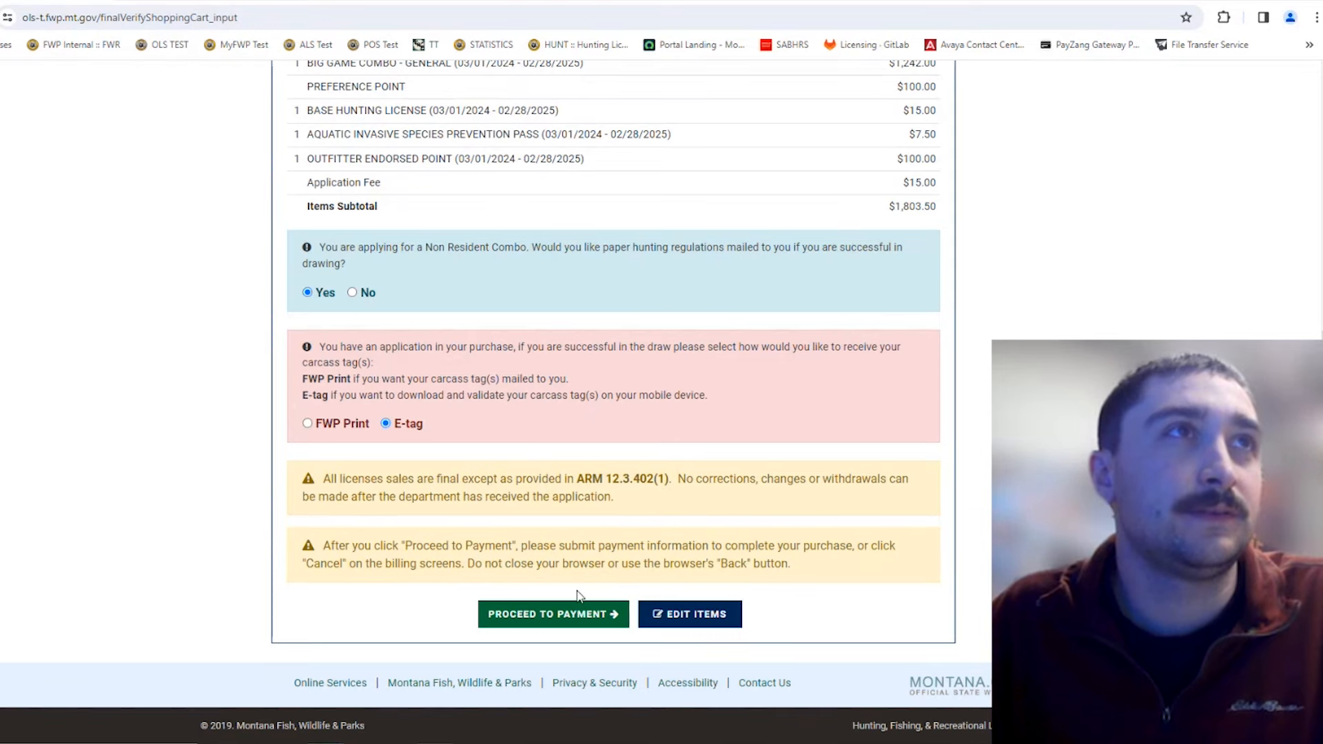
pyautogui.scroll(3, 574, 592)
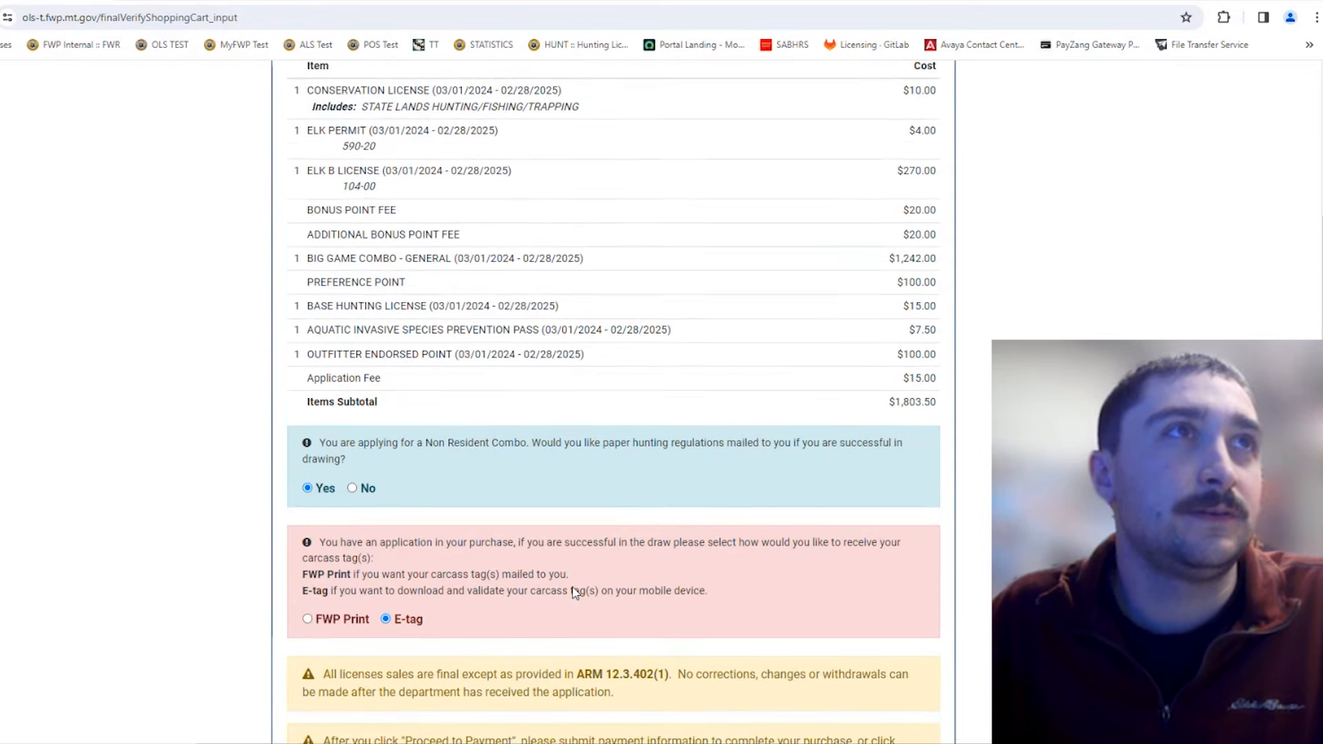
pyautogui.scroll(-3, 575, 593)
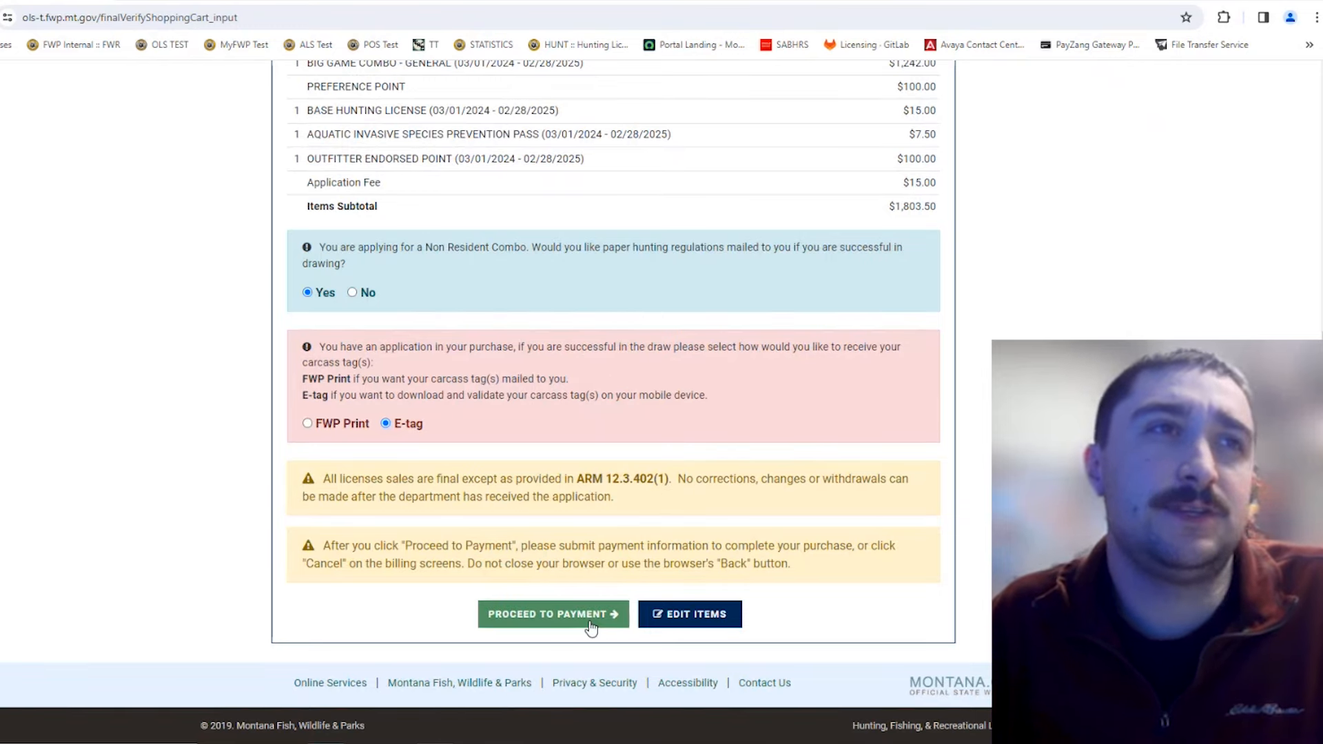
pyautogui.click(590, 626)
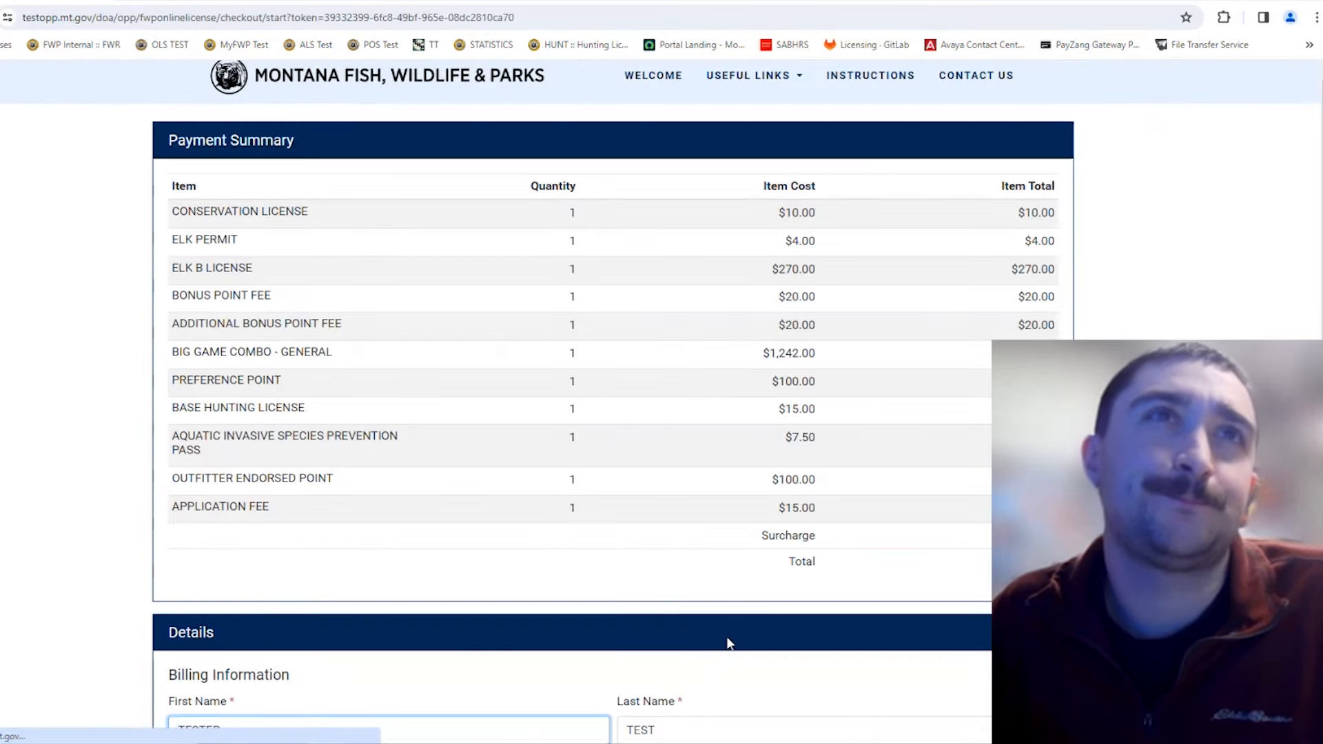
# Step: Review the $1,854.32 payment summary and keep Montana as the billing state
pyautogui.scroll(-1, 827, 514)
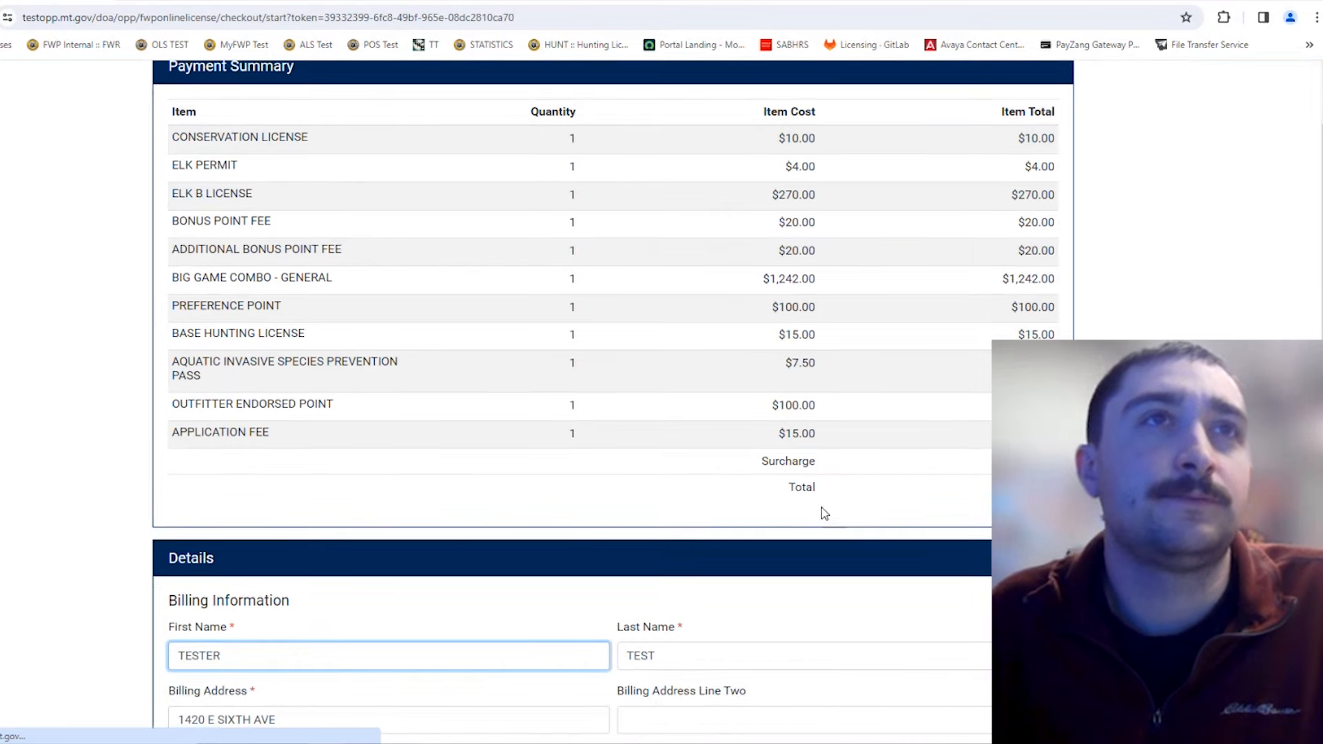
pyautogui.scroll(-1, 822, 507)
pyautogui.scroll(1, 787, 464)
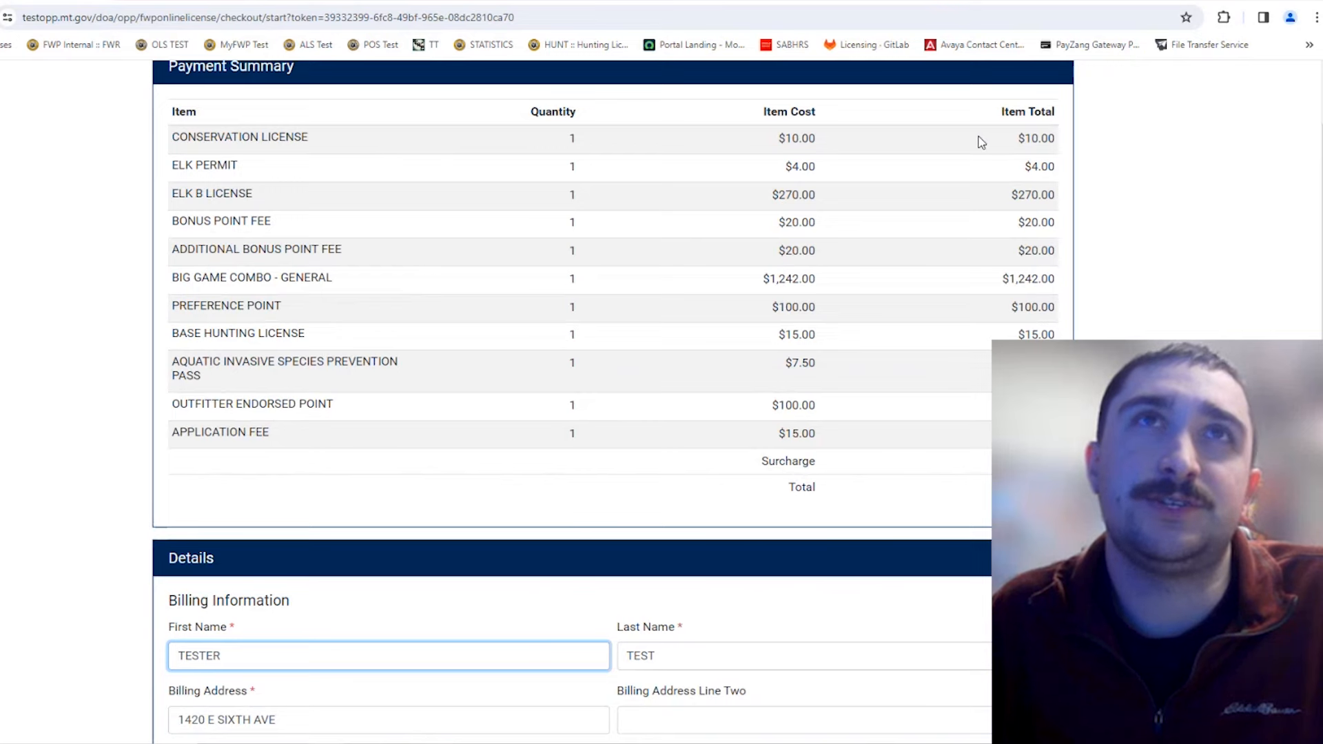
pyautogui.scroll(-2, 1027, 276)
pyautogui.scroll(-2, 1020, 315)
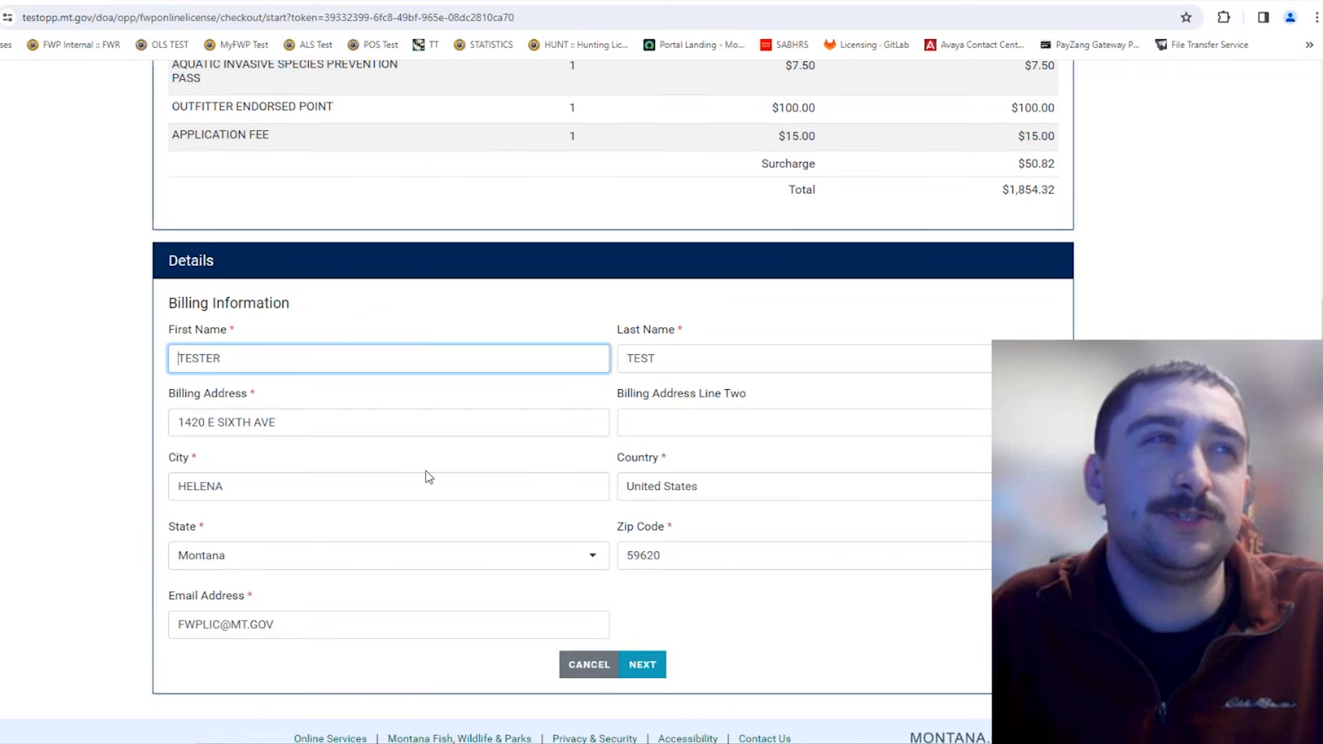
pyautogui.click(420, 561)
pyautogui.click(274, 704)
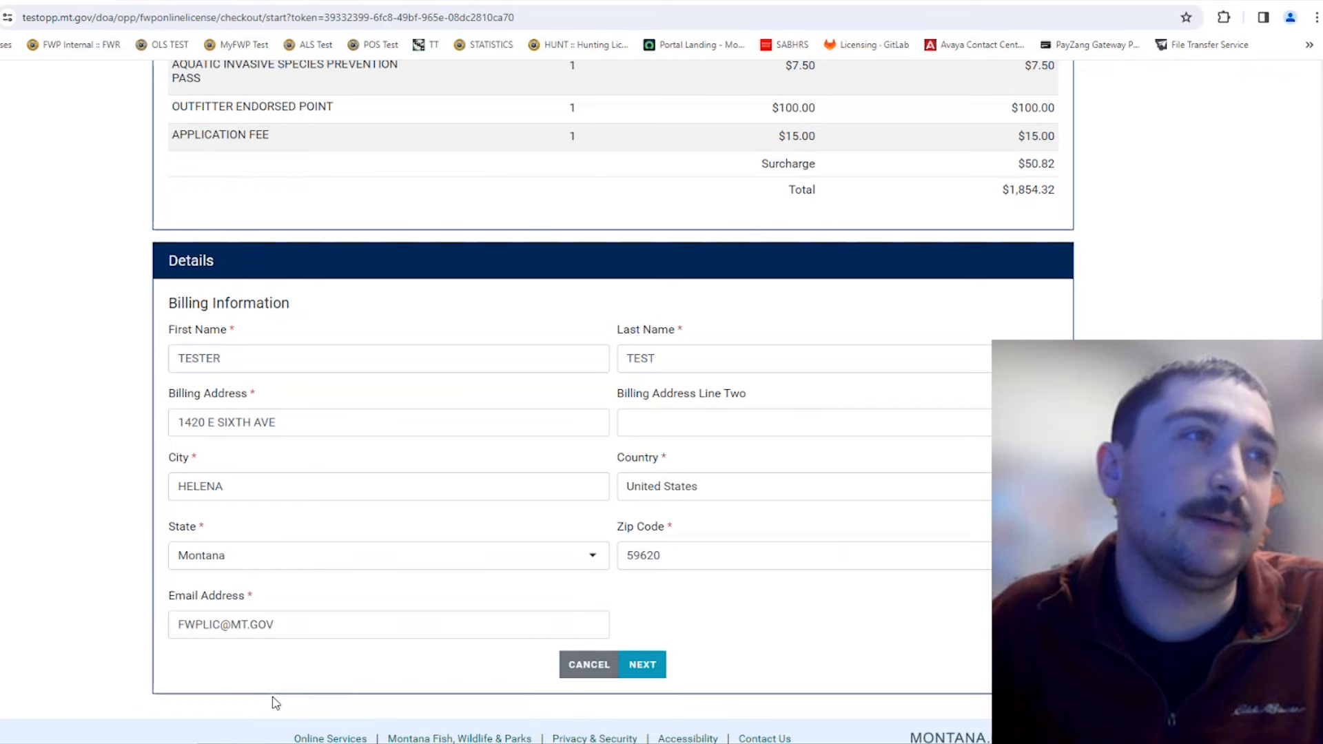